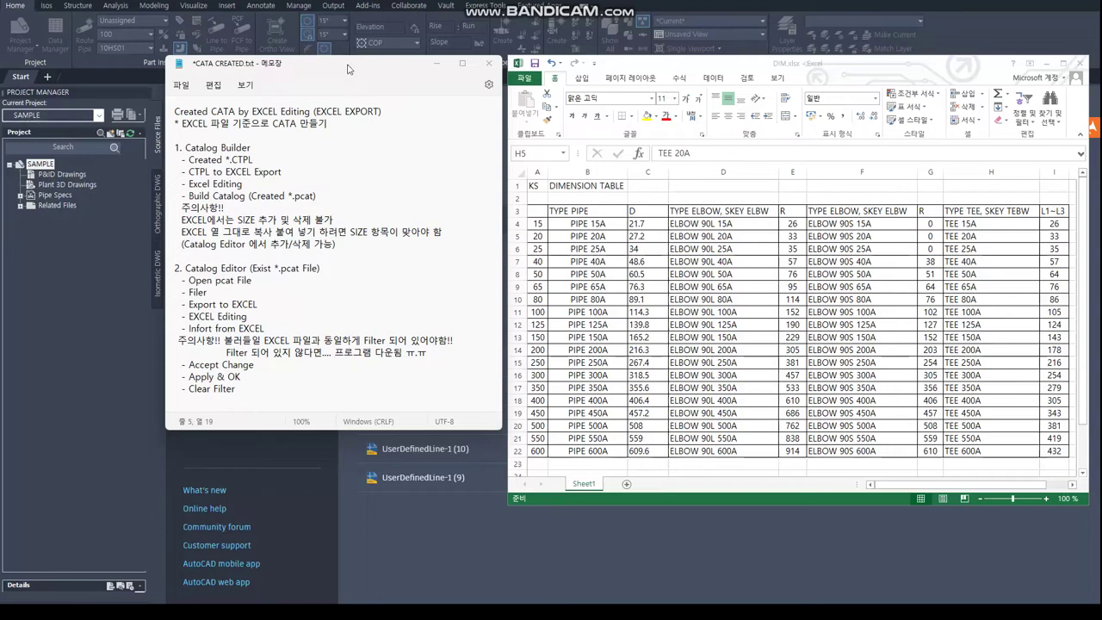
- Review the first two catalog-building note lines, then bring the AutoCAD Plant 3D start page forward
left_click_drag(382, 111, 173, 111)
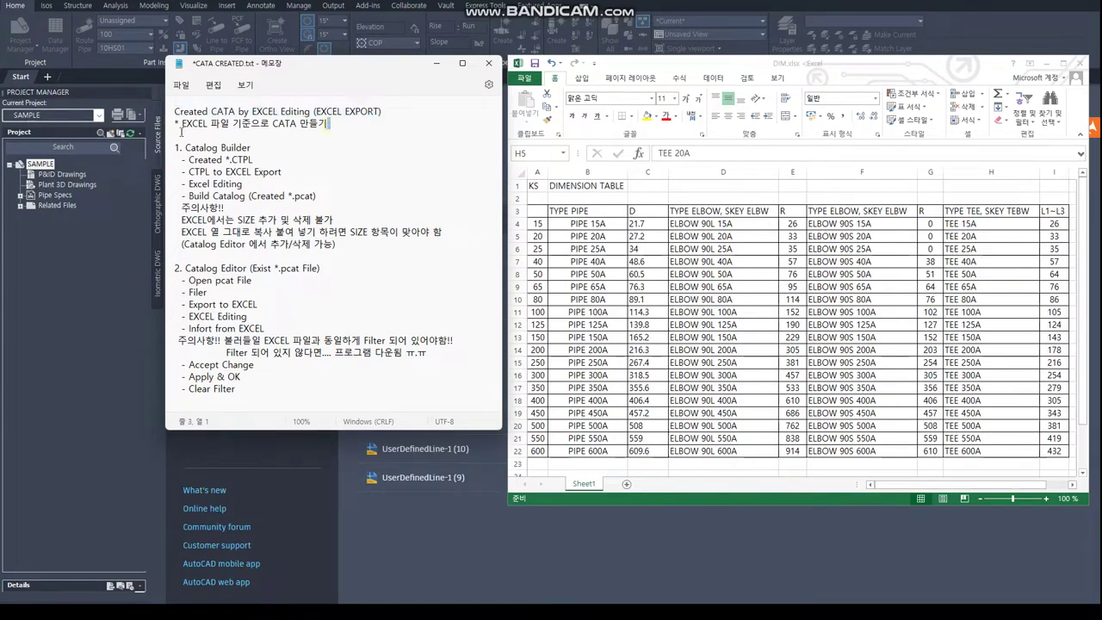
left_click_drag(175, 125, 328, 125)
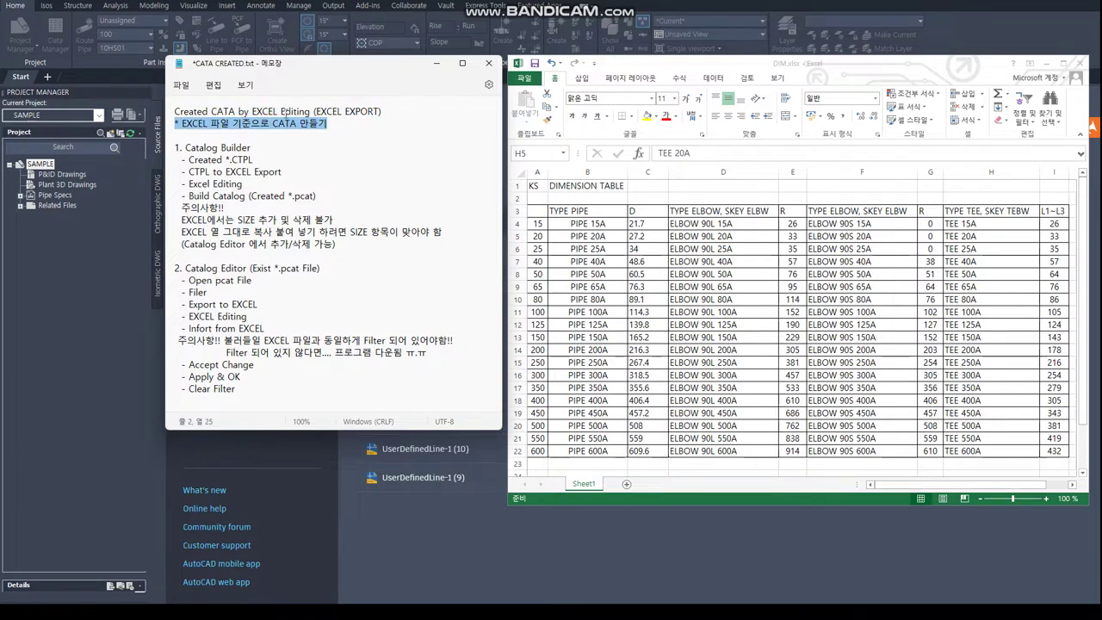
left_click(639, 69)
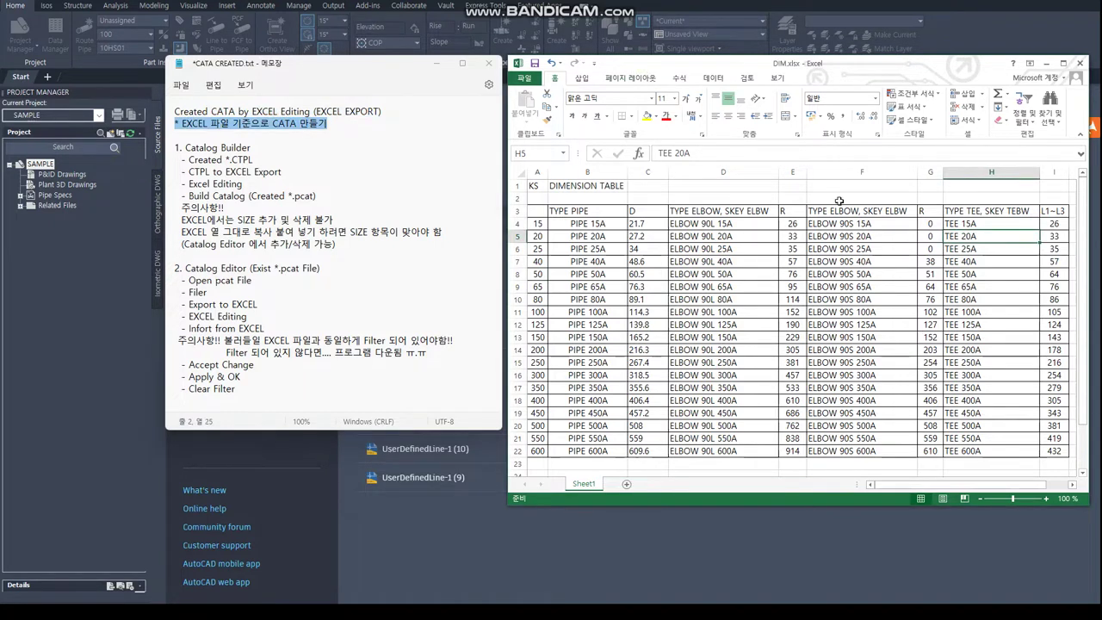
left_click(21, 197)
- Open spec 10HC01 in Spec Editor from Pipe Specs and launch Catalog Builder from Tools
left_click(48, 195)
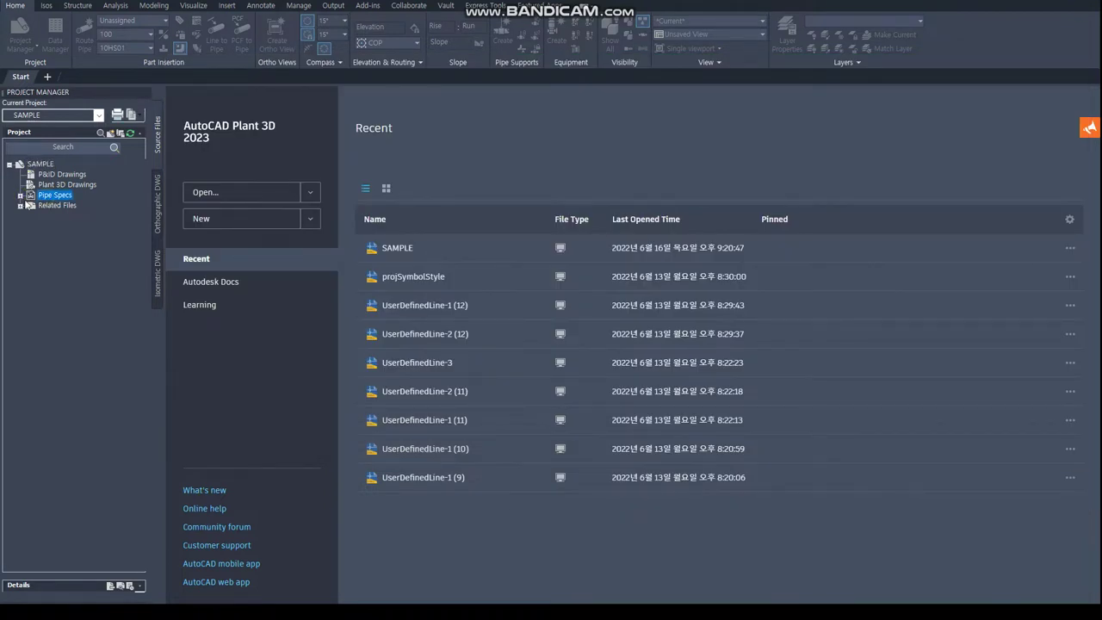
left_click(20, 196)
right_click(69, 200)
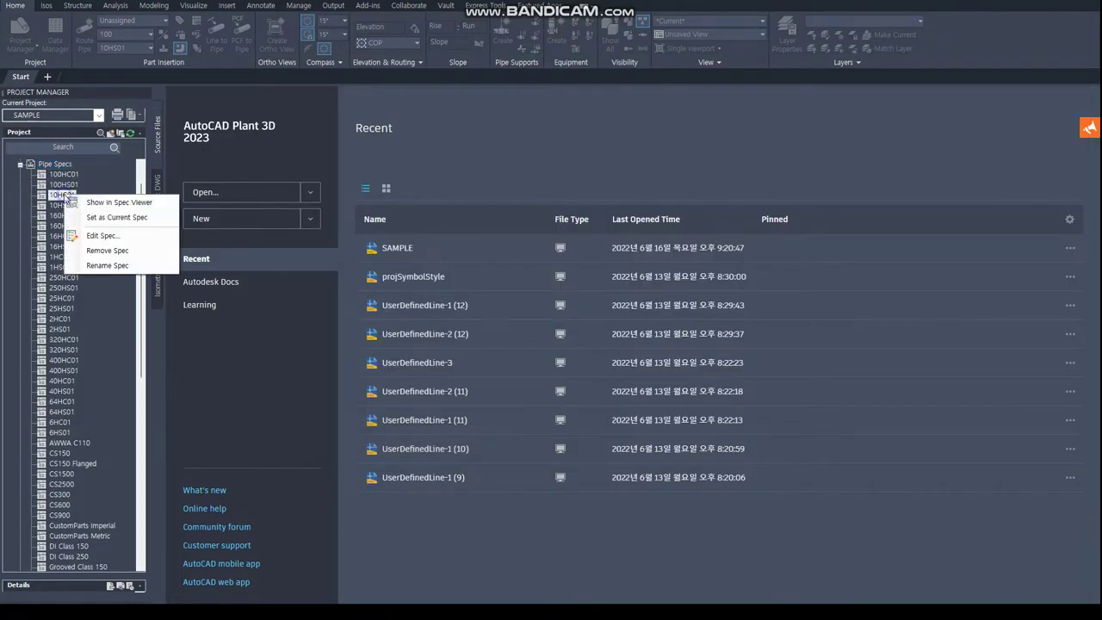
left_click(110, 245)
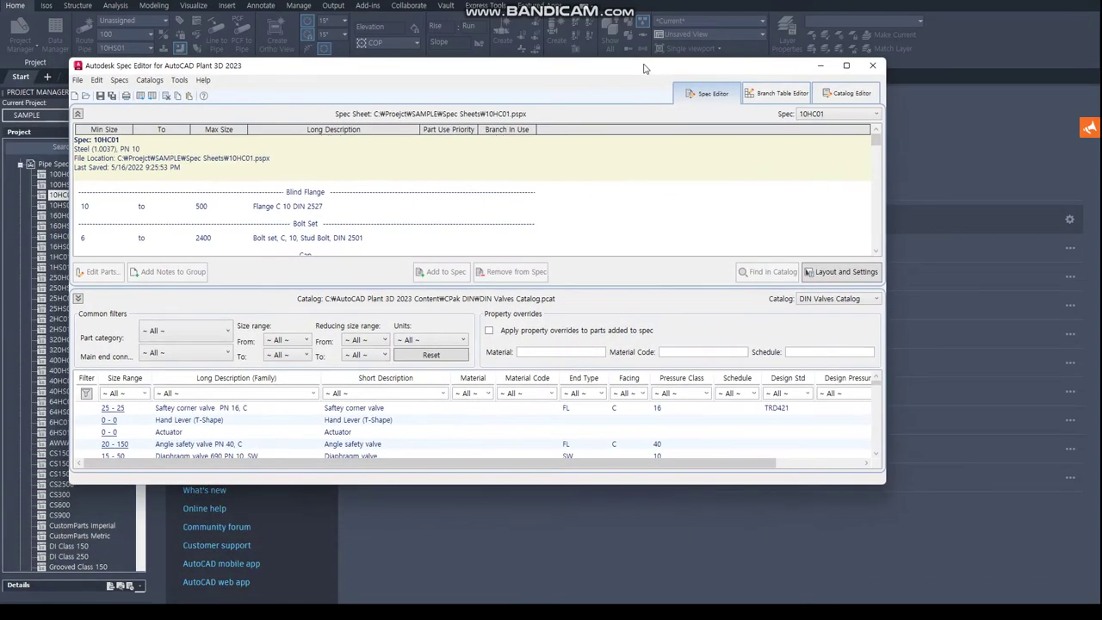
left_click(205, 75)
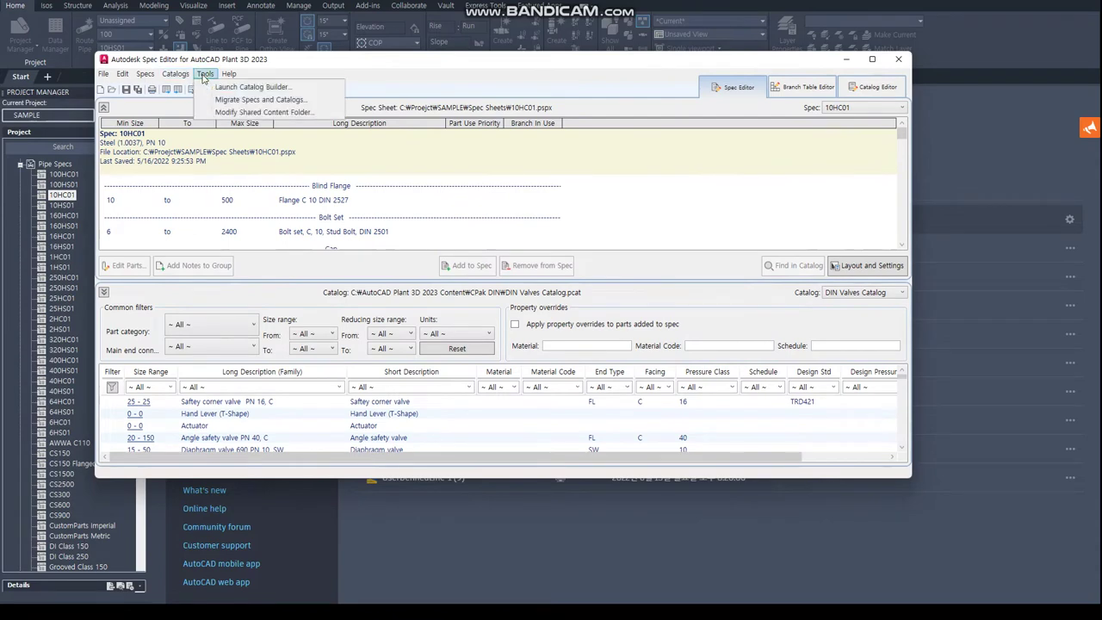
left_click(252, 89)
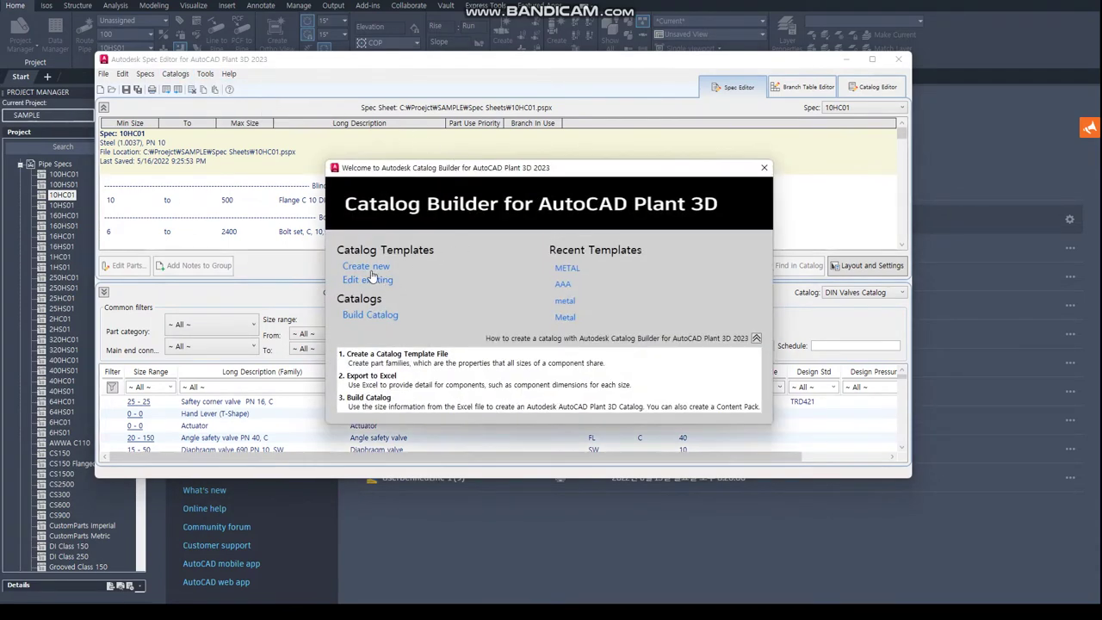
- Start a new metric catalog template and browse to the AutoCAD Plant 3D 2023 Content folder
left_click(371, 270)
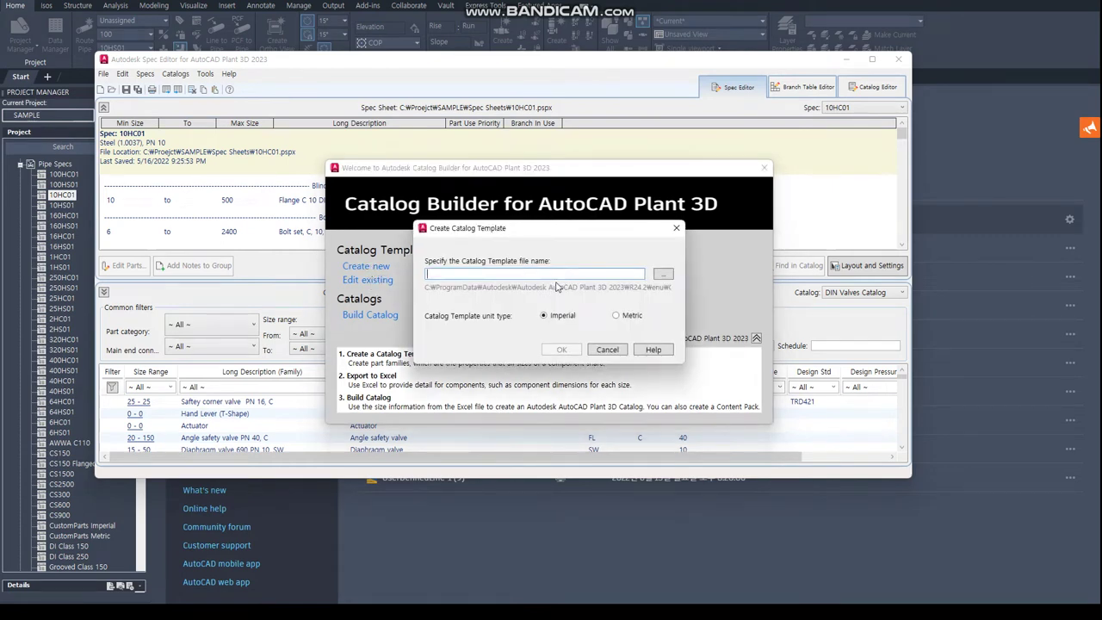
left_click(617, 316)
left_click(664, 274)
double_click(485, 269)
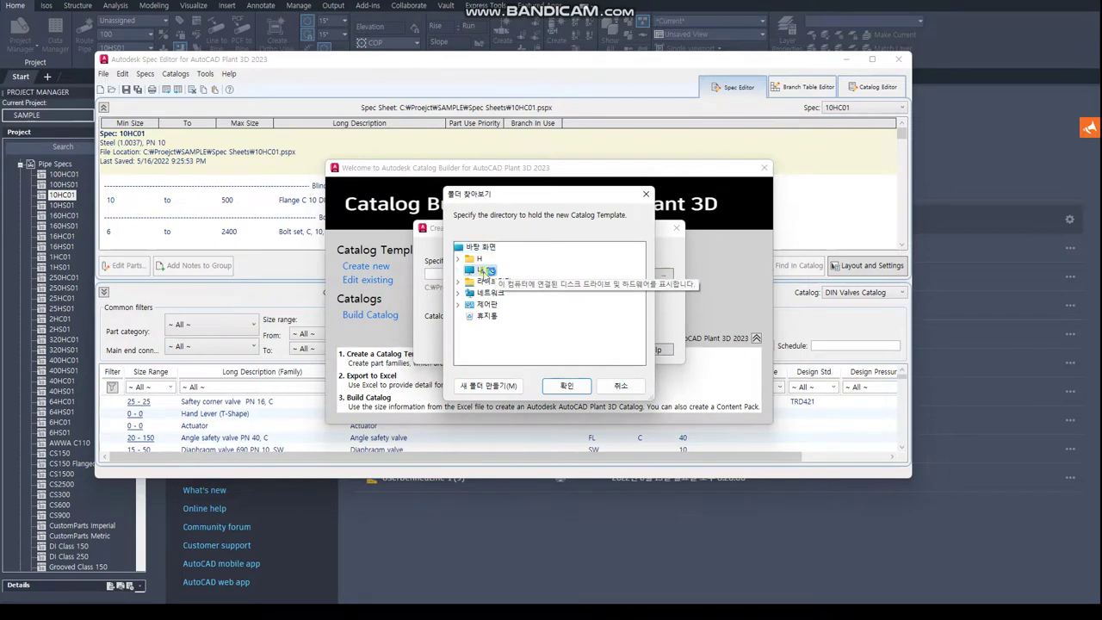
double_click(512, 339)
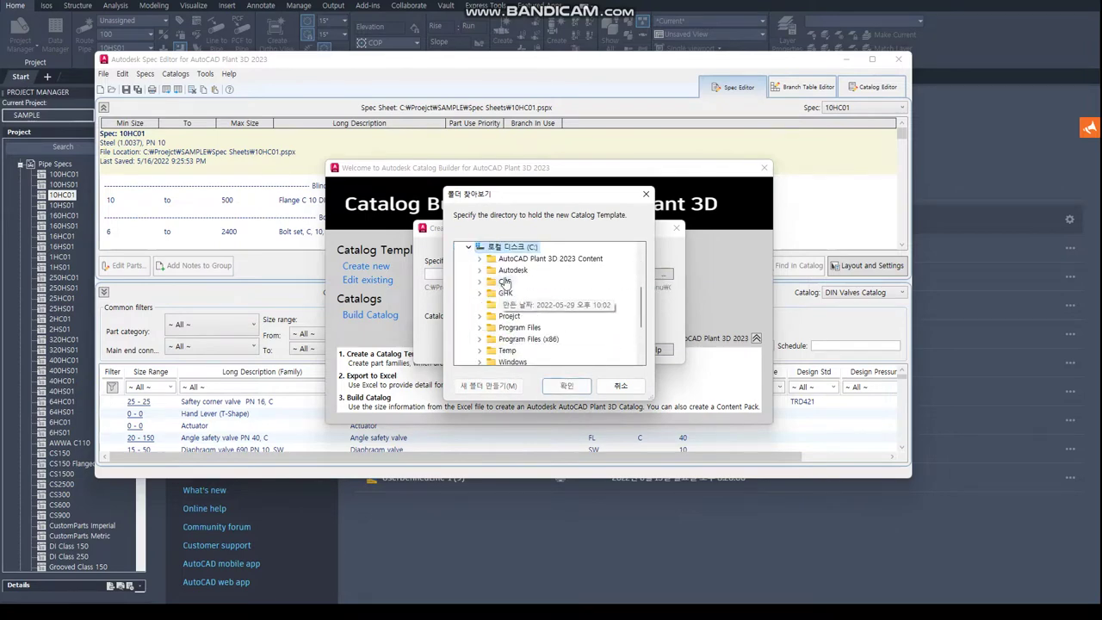
double_click(529, 258)
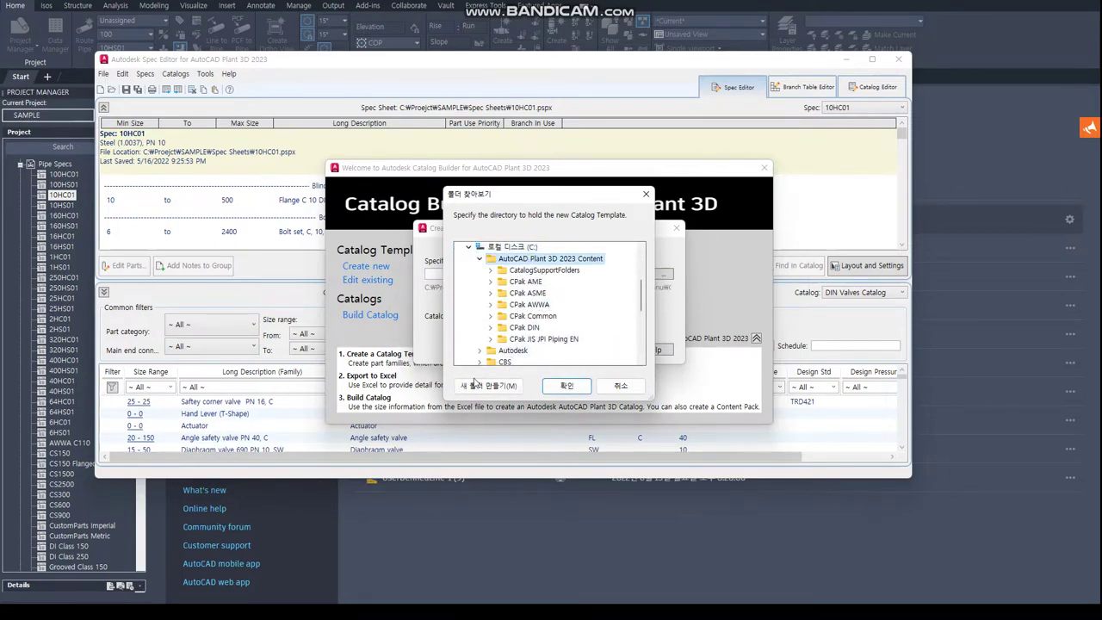
- Create a MY CATA folder there and name the template METAL
left_click(484, 386)
type("M")
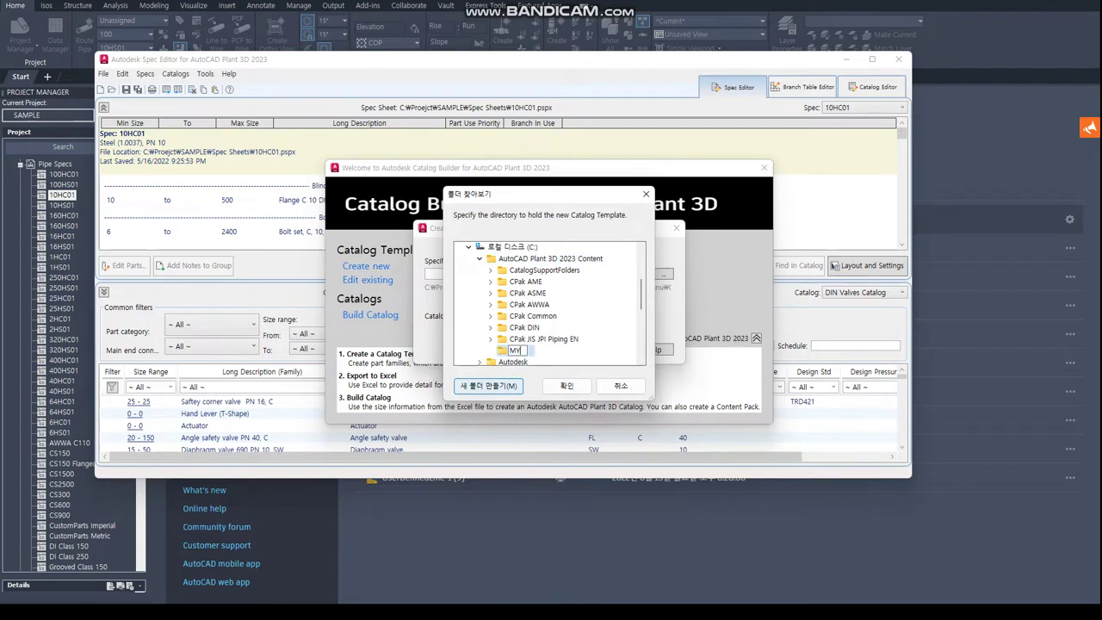
type("Y CATA")
key("Return")
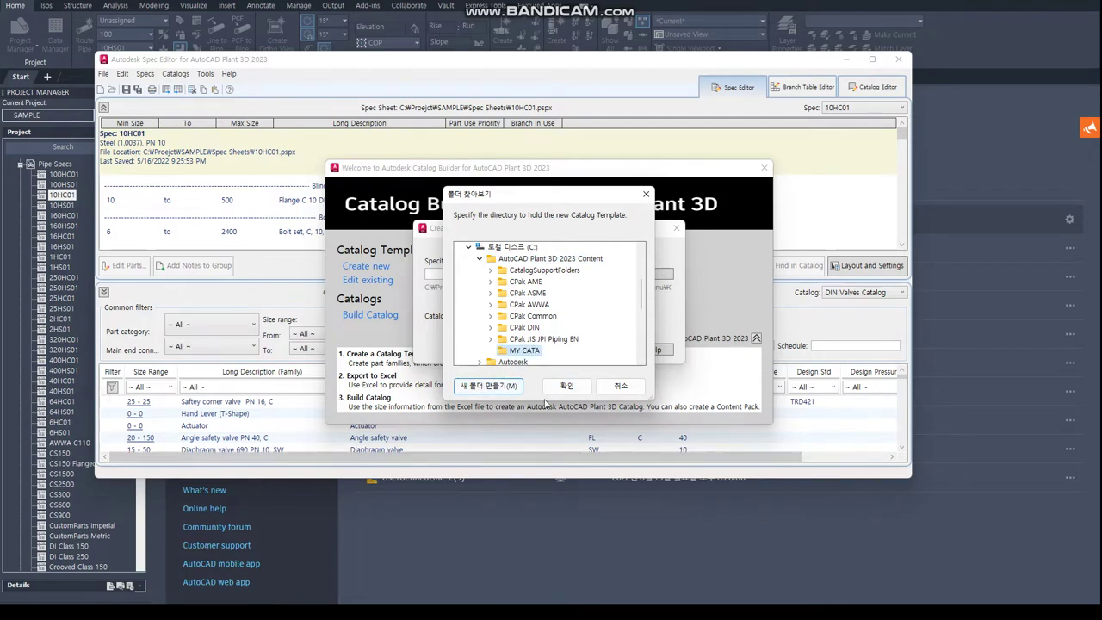
left_click(567, 386)
left_click(533, 274)
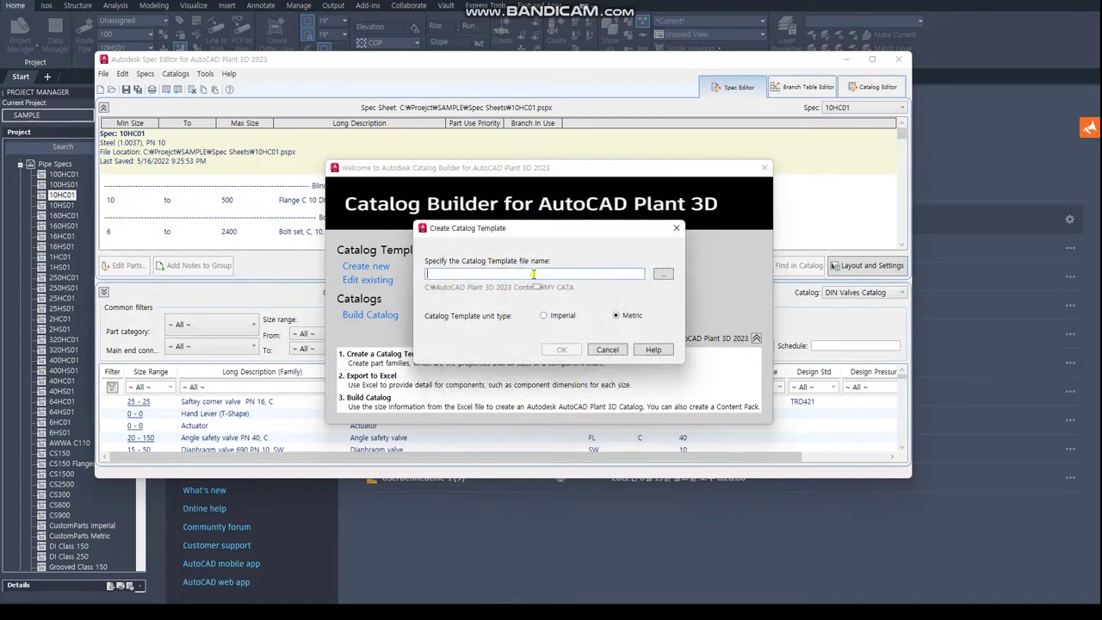
type("METAL")
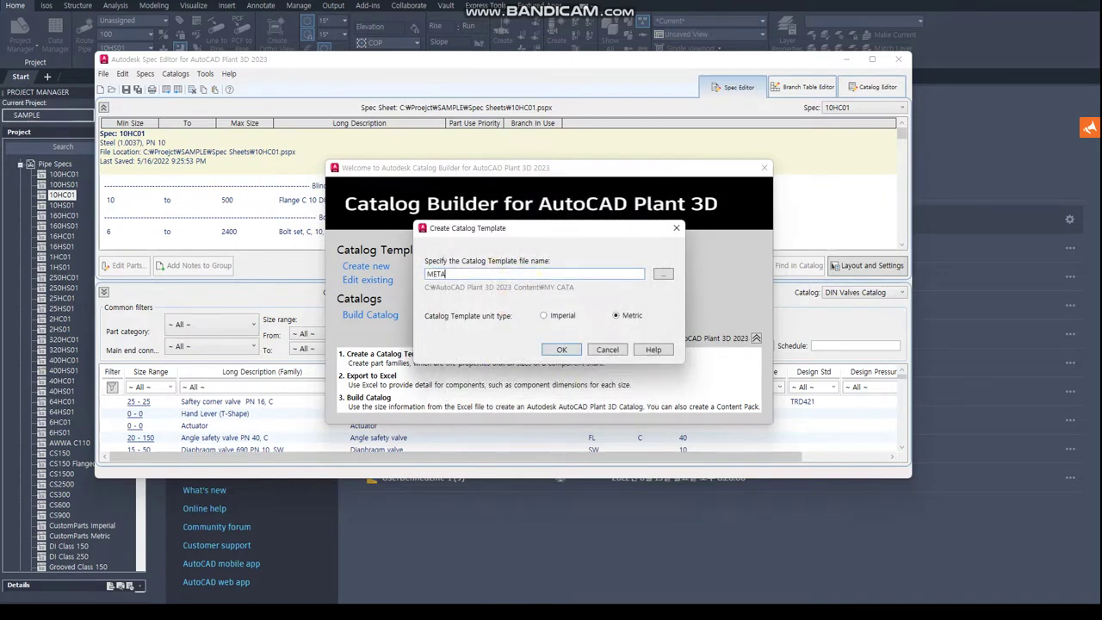
left_click(562, 350)
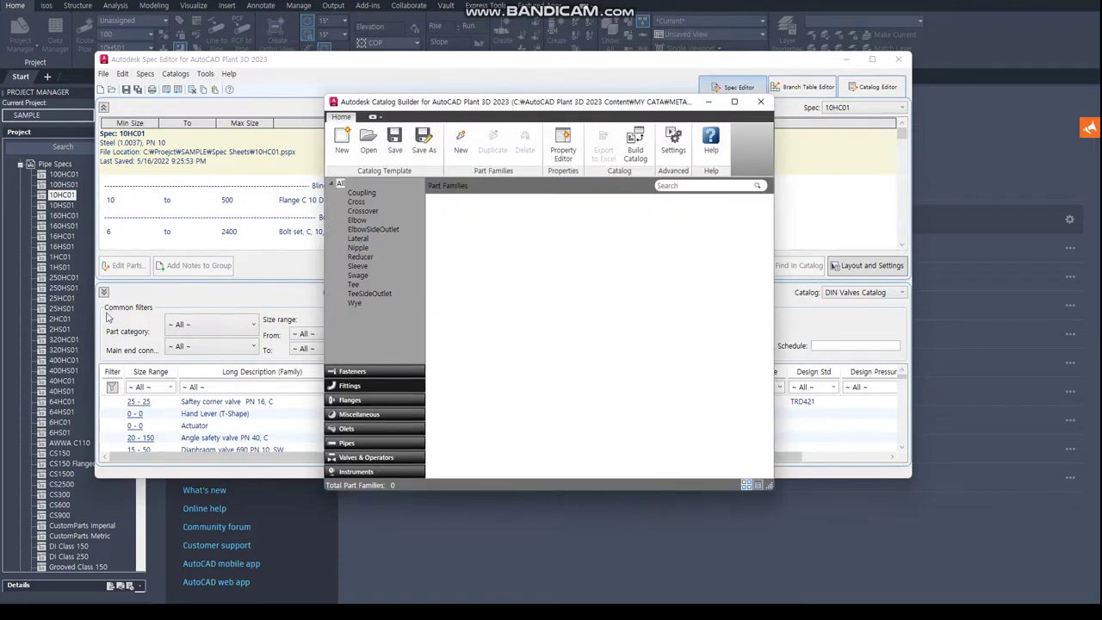
- Add a new Pipe part family and enlarge the Catalog Builder window
left_click(349, 443)
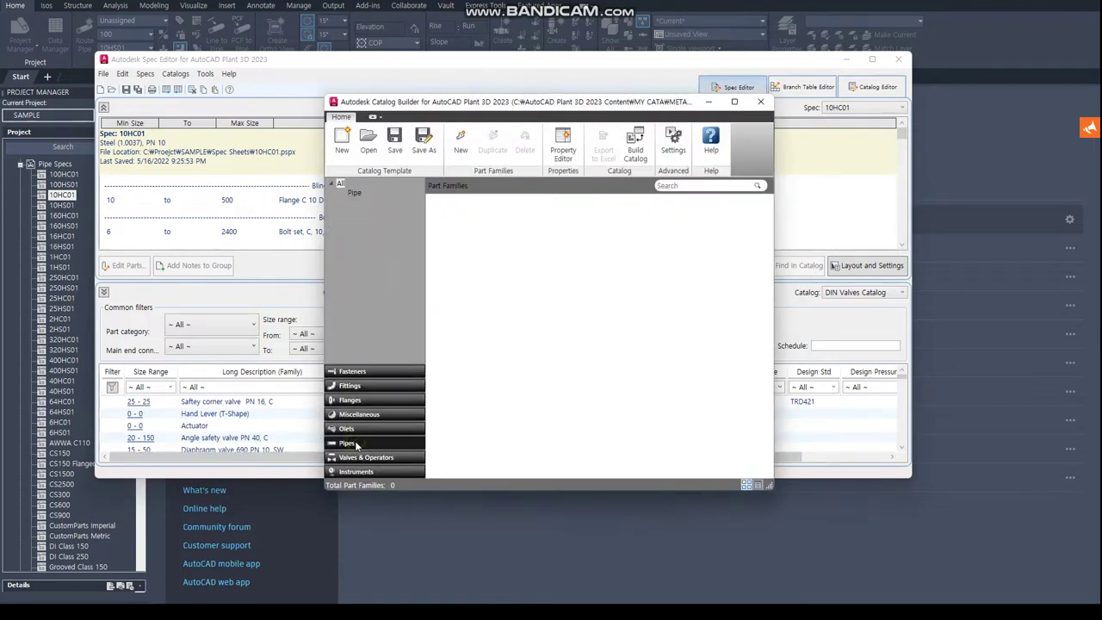
left_click(354, 193)
right_click(359, 196)
left_click(387, 199)
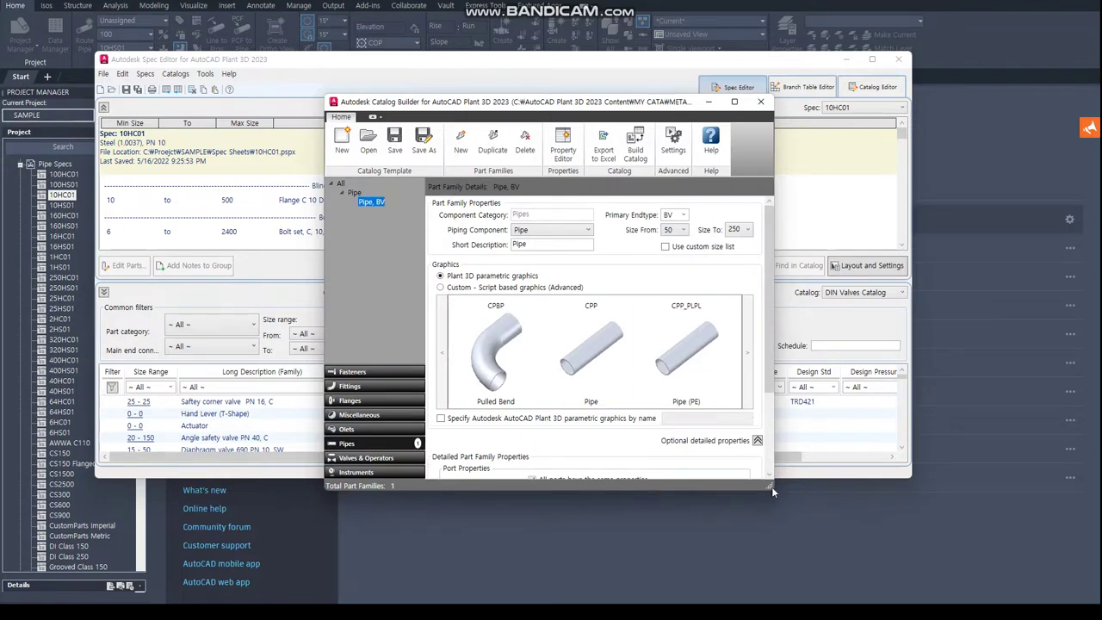
mouse_move(772, 489)
left_mouse_down()
mouse_move(865, 487)
mouse_move(825, 595)
left_mouse_up()
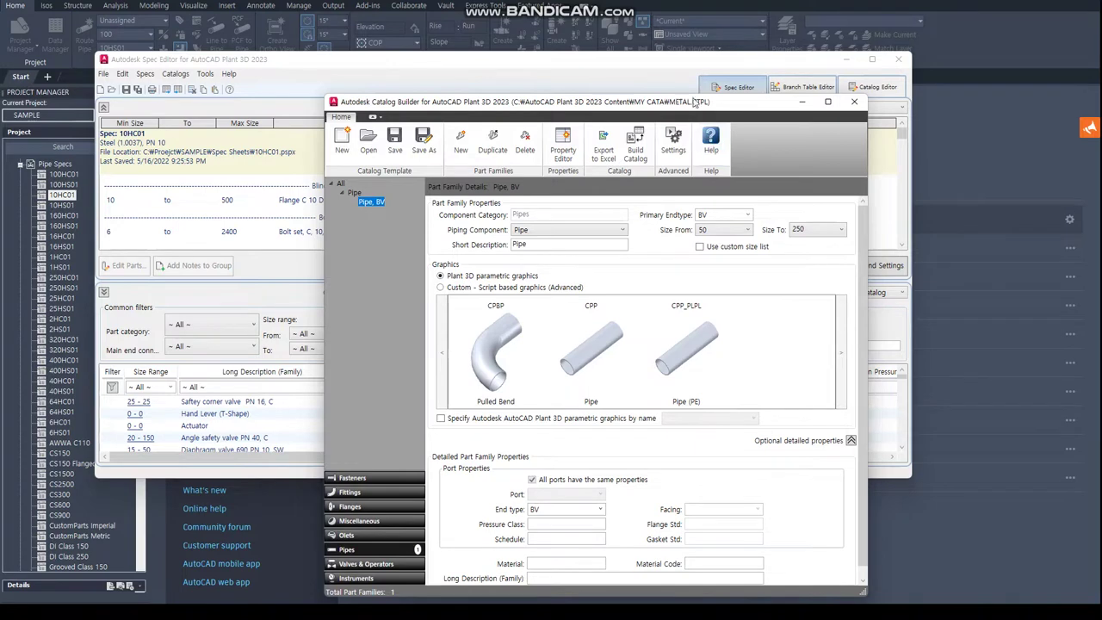
left_click_drag(695, 97, 694, 36)
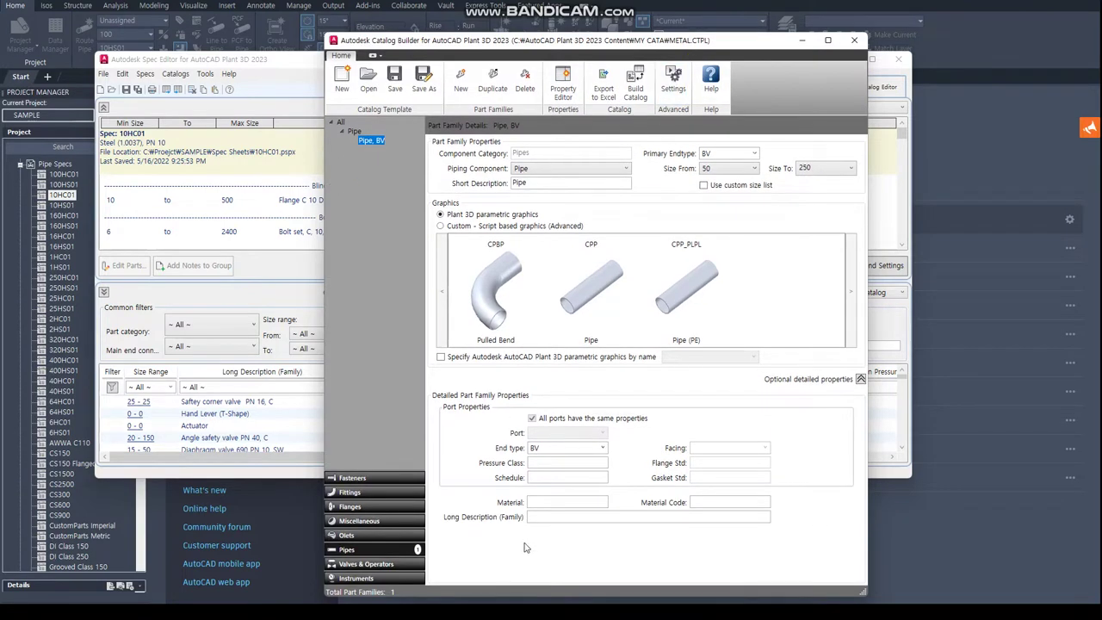
- Give the pipe family description PIPE, material METAL, the CPP graphic, and sizes 15 to 600
left_click(536, 517)
type("PIPE")
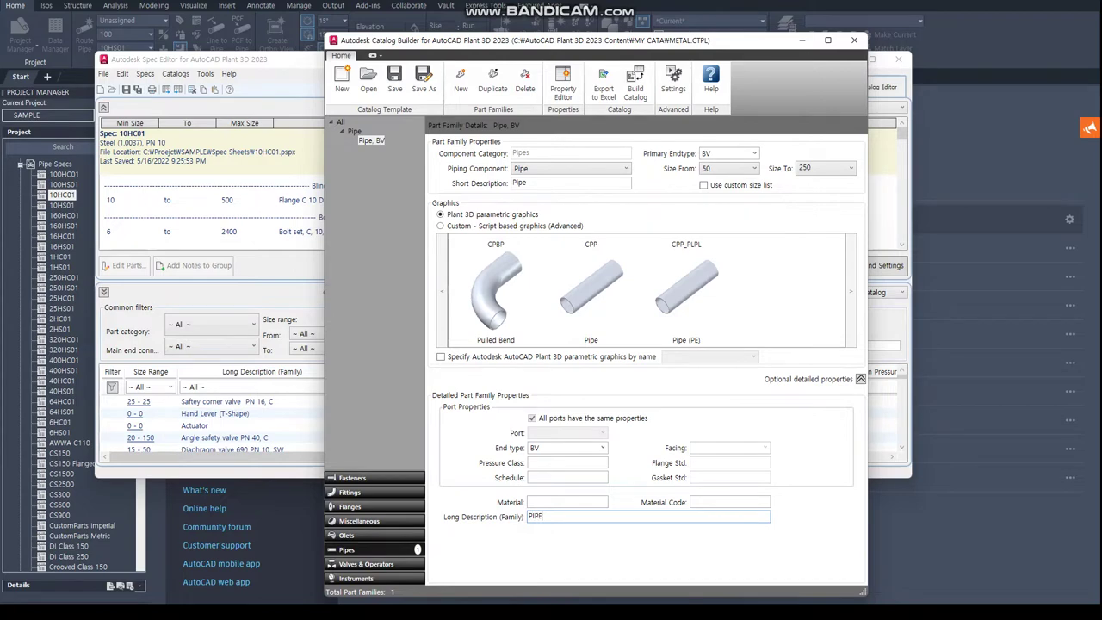
left_click(581, 504)
type("METAL")
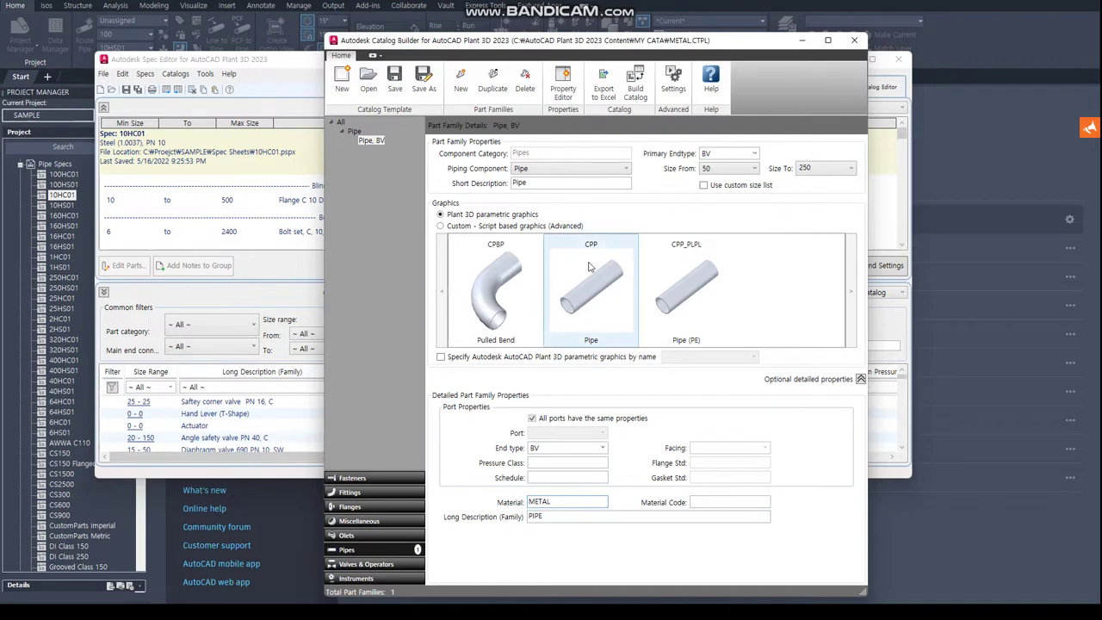
left_click(594, 291)
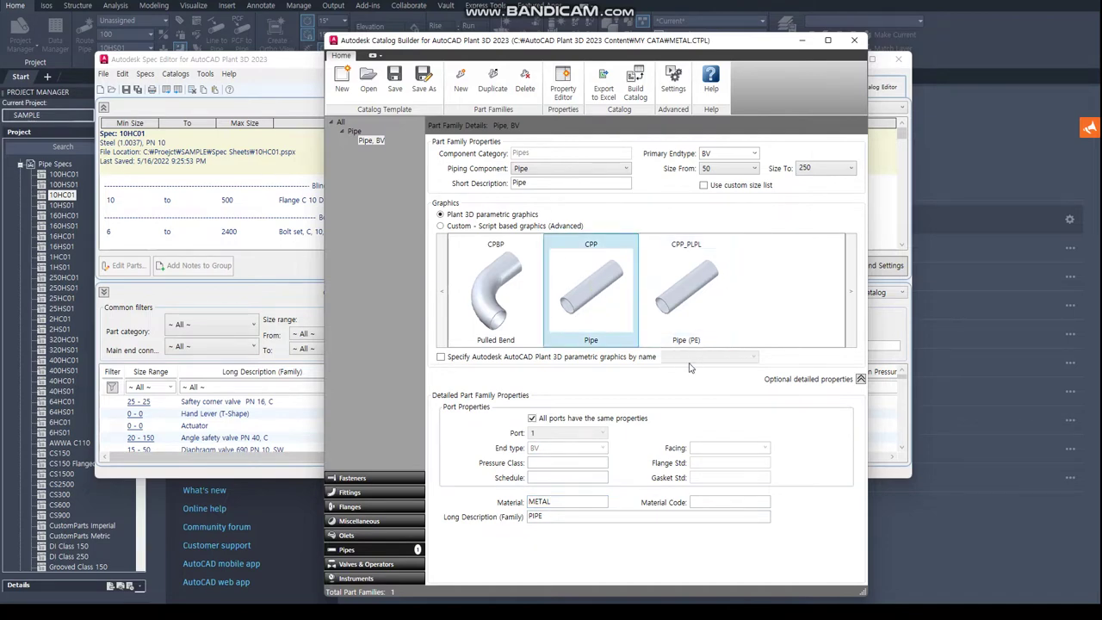
left_click(734, 170)
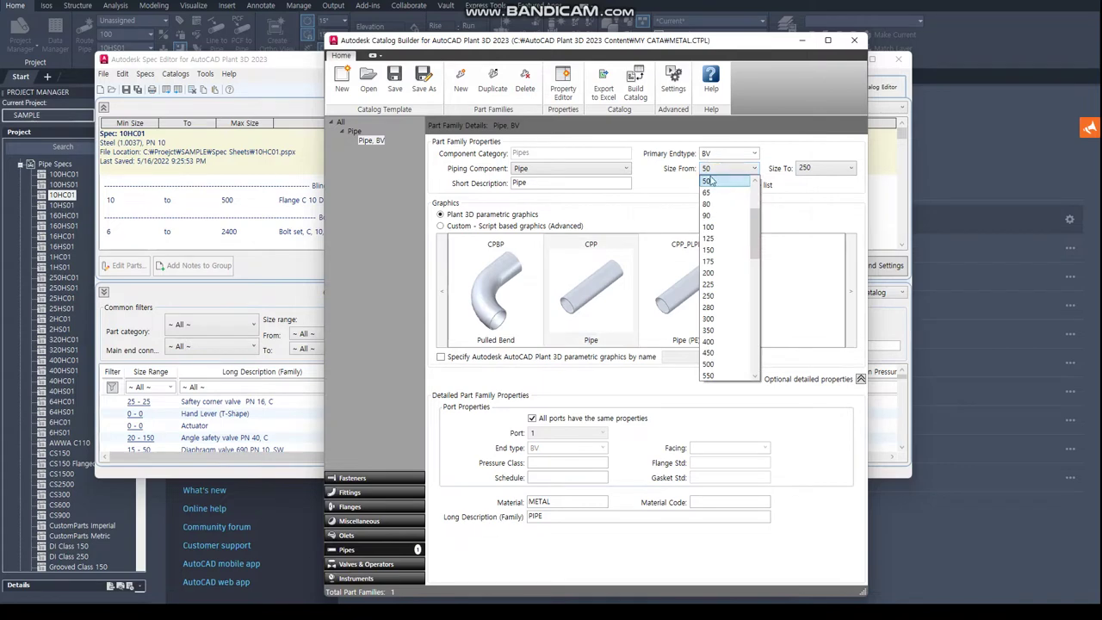
left_click(706, 218)
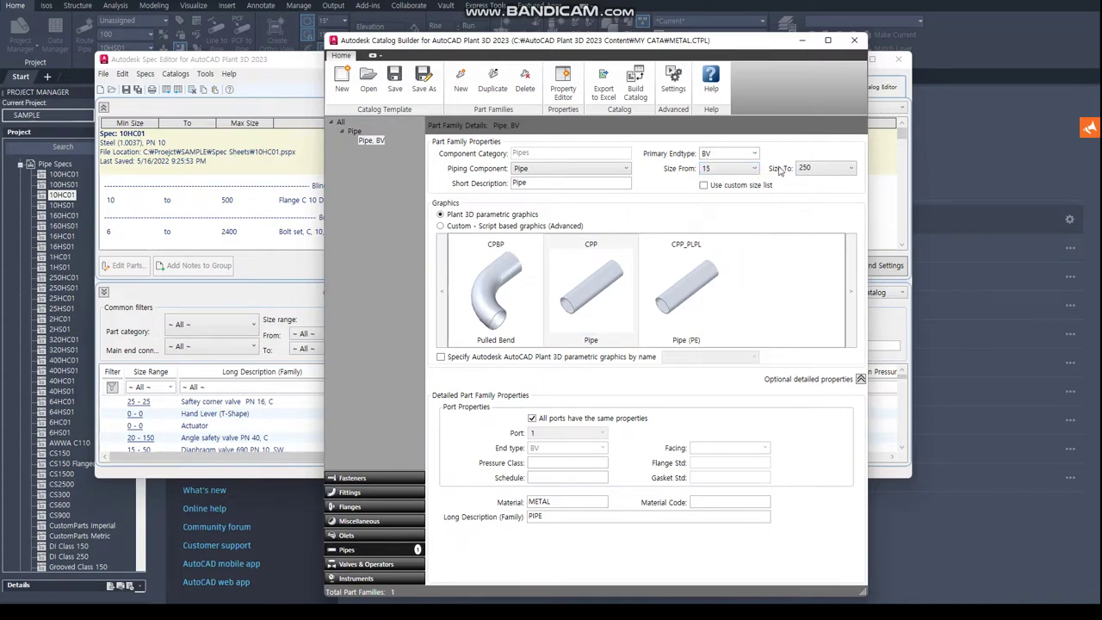
left_click(809, 169)
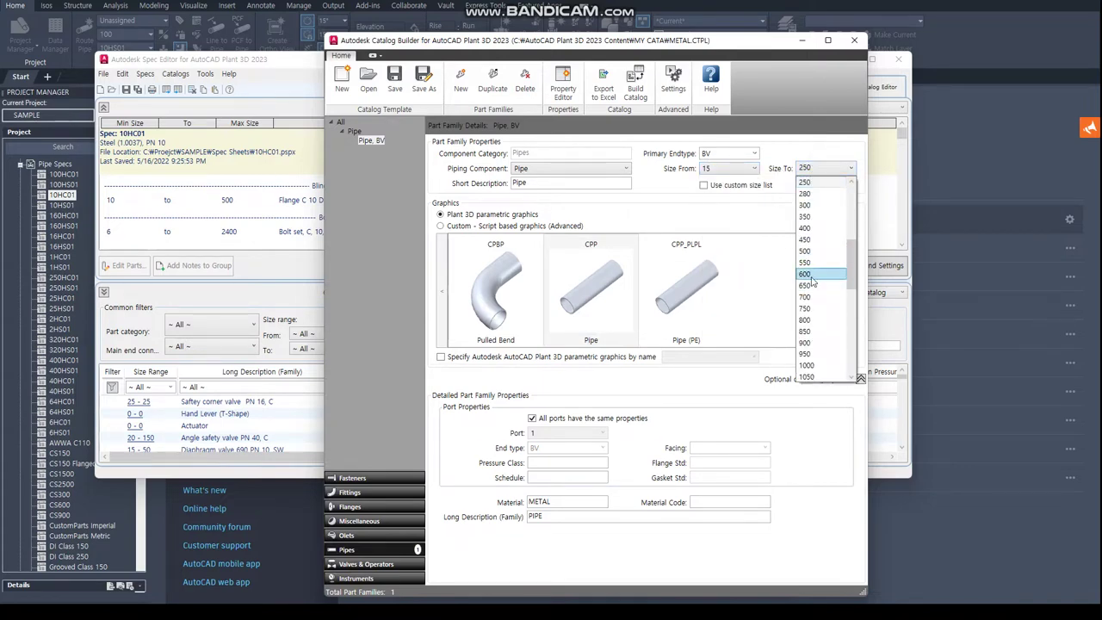
left_click(814, 274)
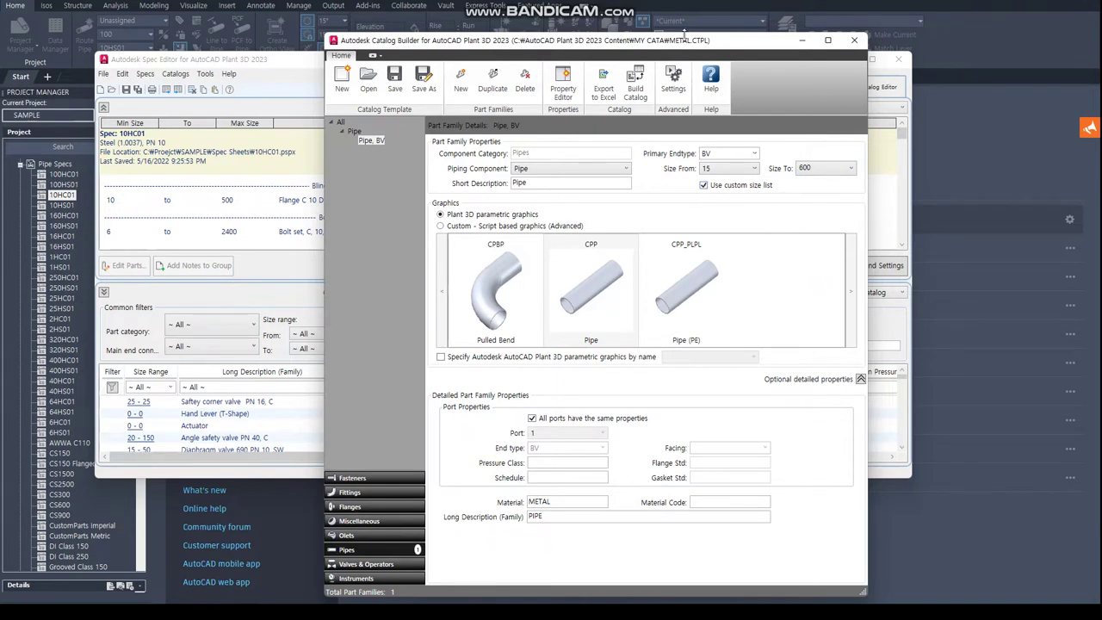
left_click_drag(677, 48, 358, 36)
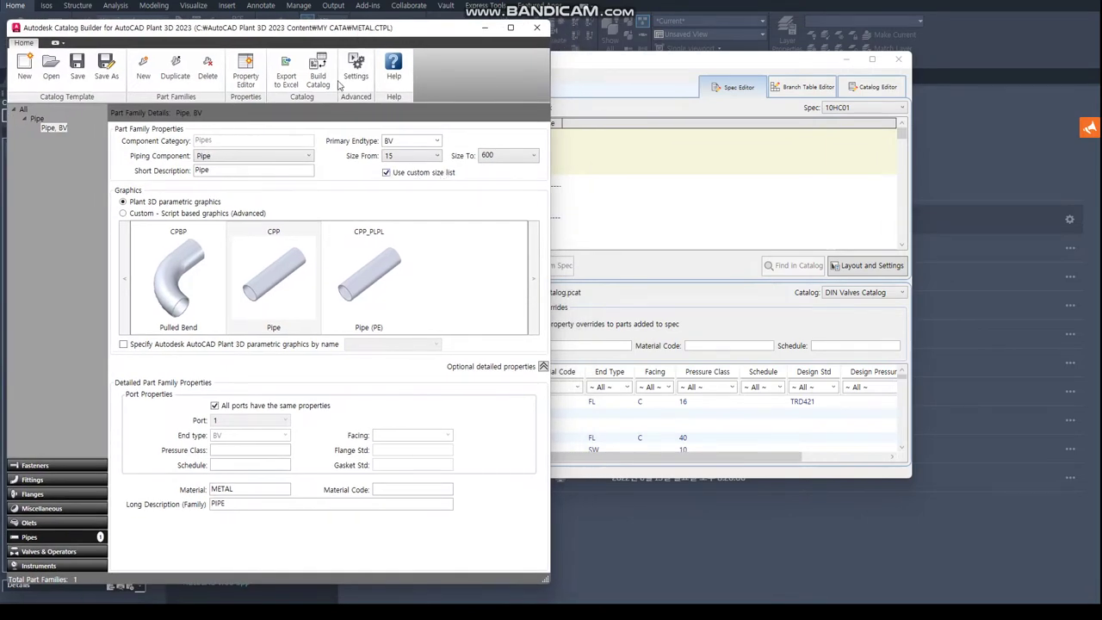
- Open Settings > Advanced defaults, scroll the custom size list, and bring up DIM.xlsx beside it
left_click(354, 69)
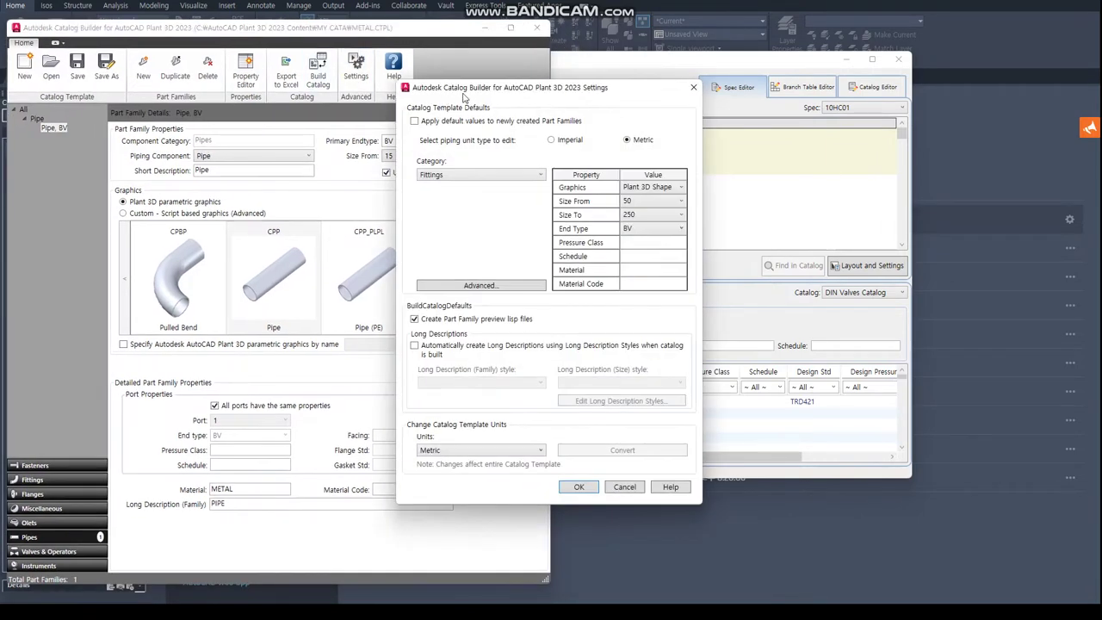
left_click_drag(466, 93, 166, 49)
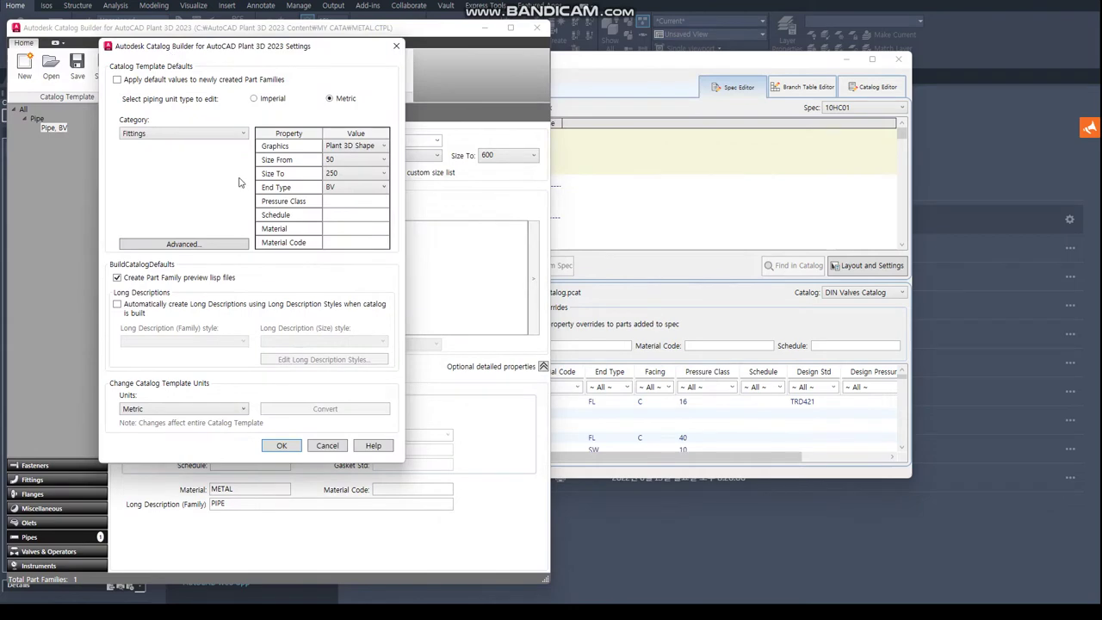
left_click(209, 247)
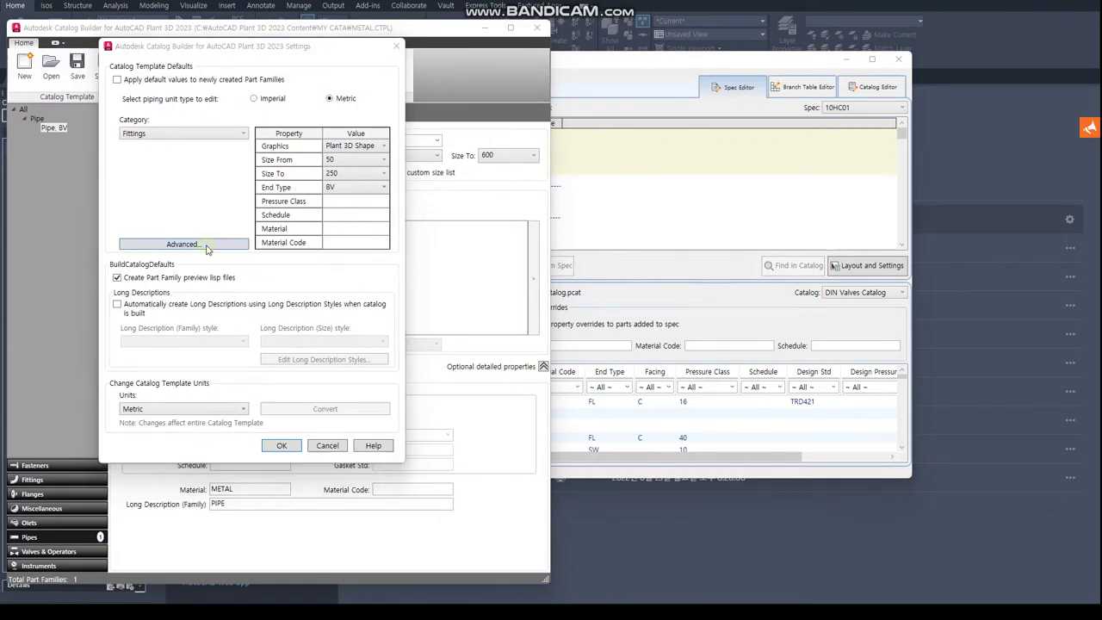
left_click_drag(549, 129, 283, 64)
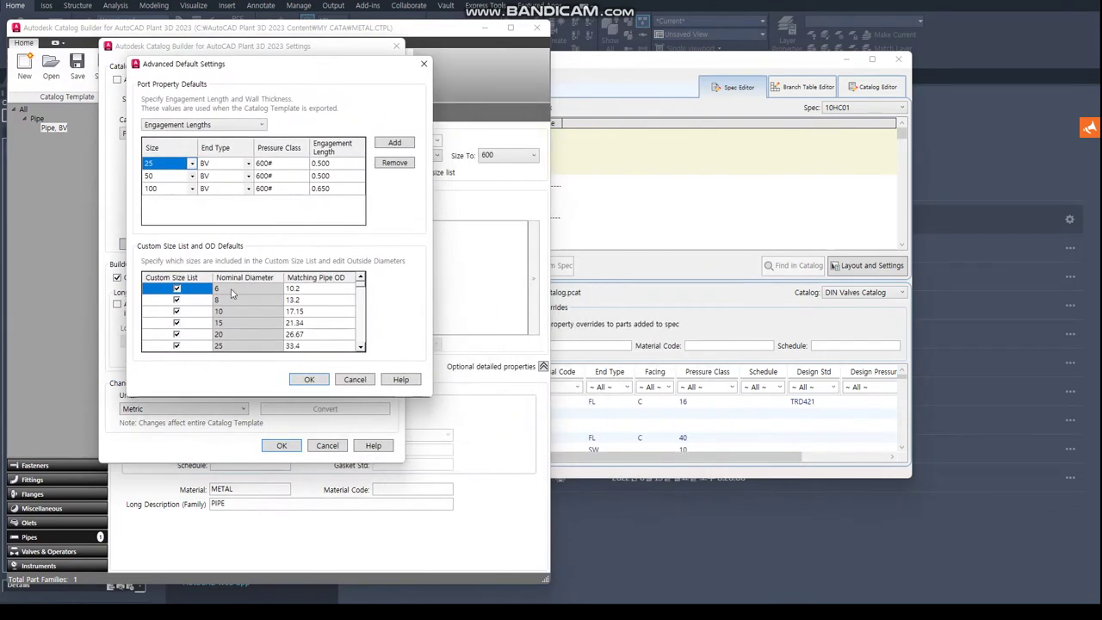
scroll(220, 321, "down", 2)
scroll(220, 321, "down", 2)
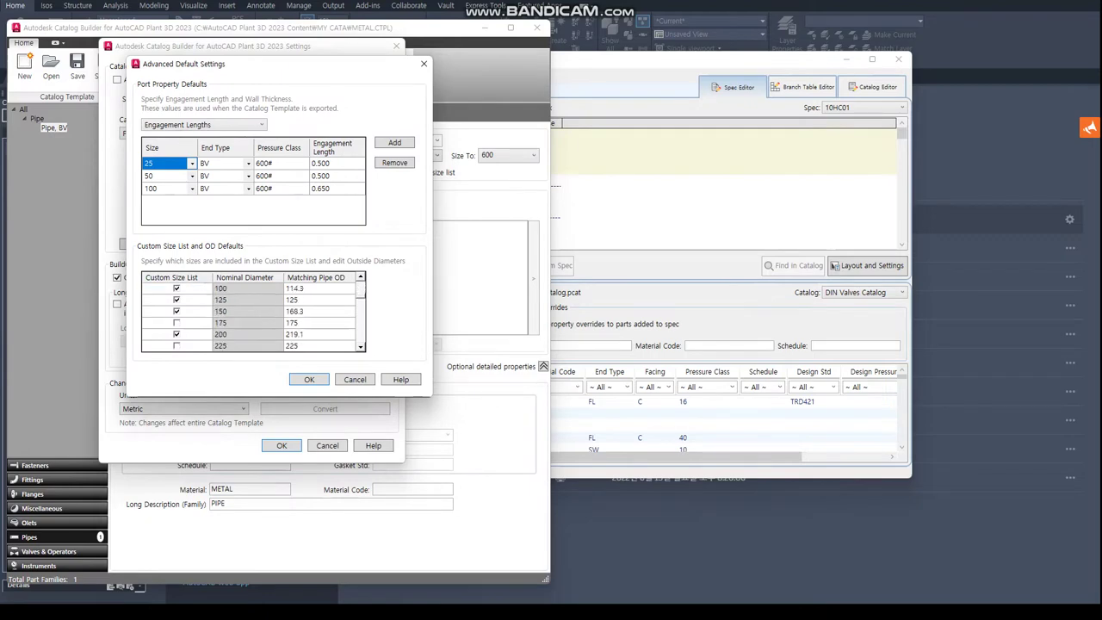
key("alt+Tab")
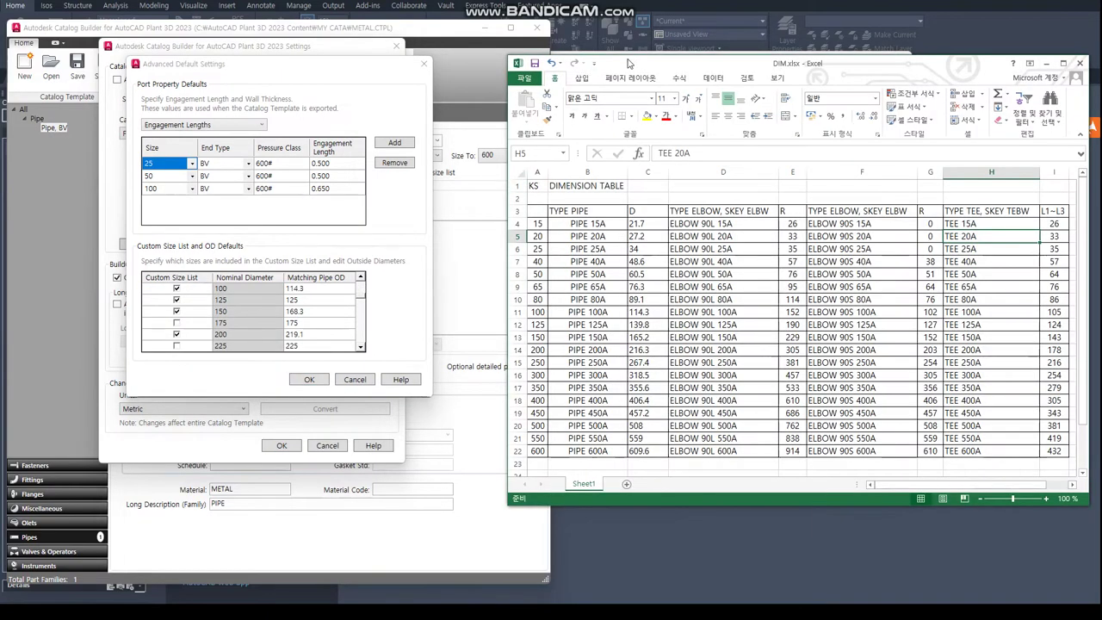
- Compare the custom size list with Excel column A sizes and uncheck sizes 32 and 175
left_click_drag(628, 64, 681, 54)
left_click_drag(588, 213, 590, 441)
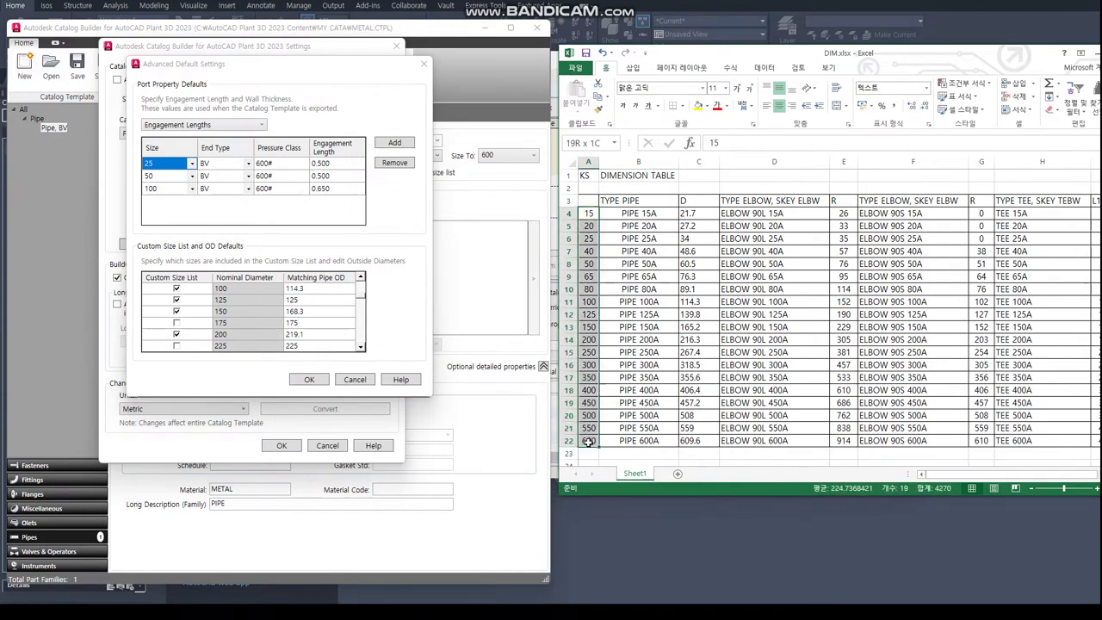
left_click(176, 323)
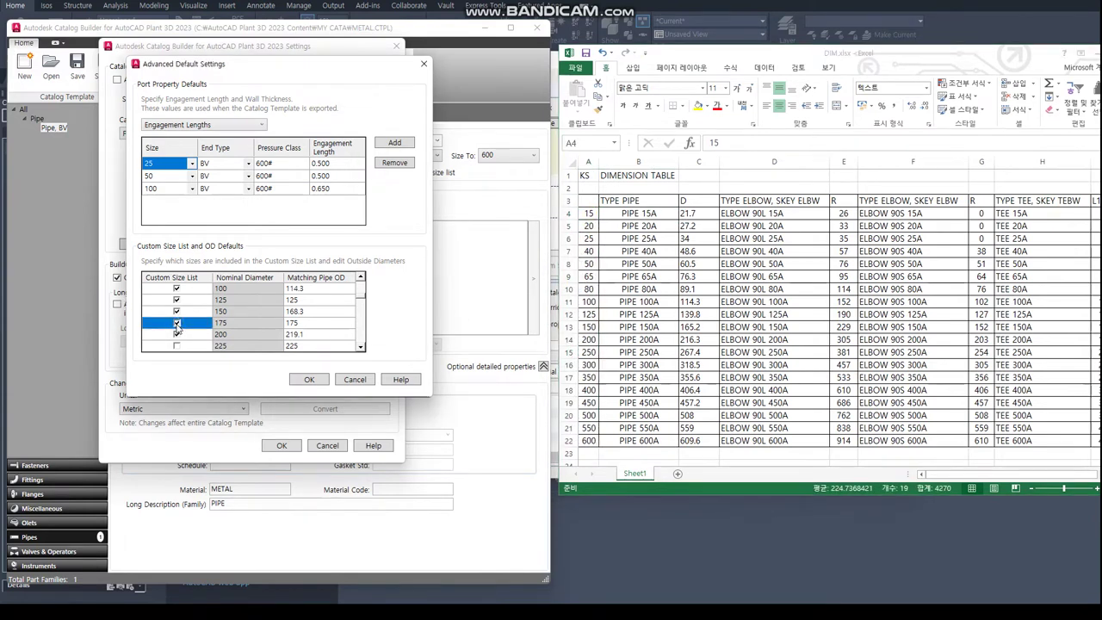
scroll(216, 297, "up", 4)
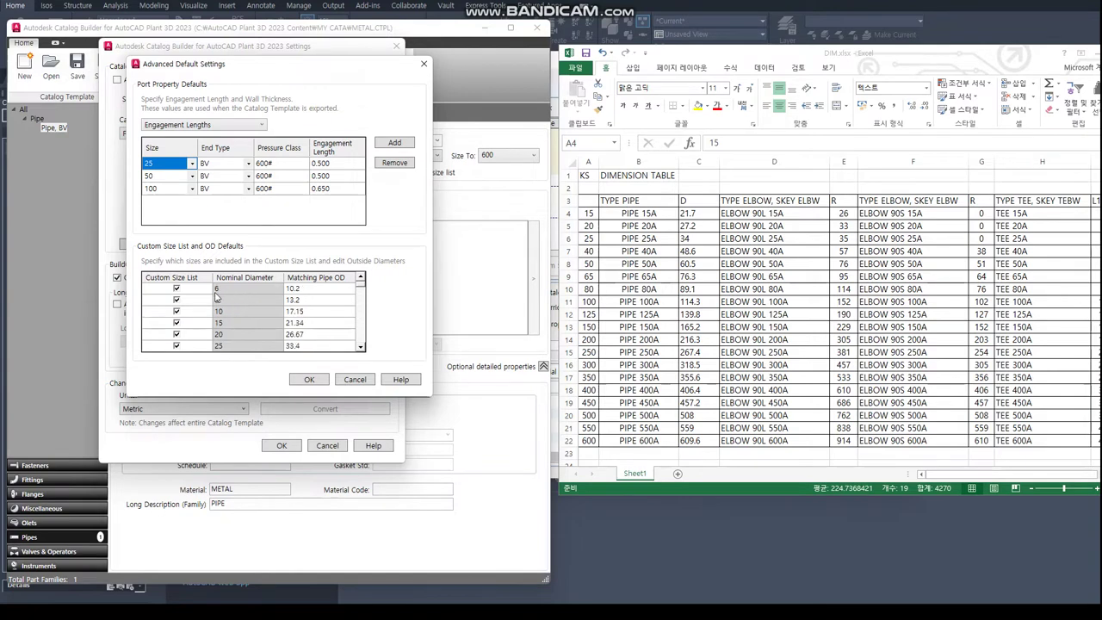
scroll(218, 322, "down", 2)
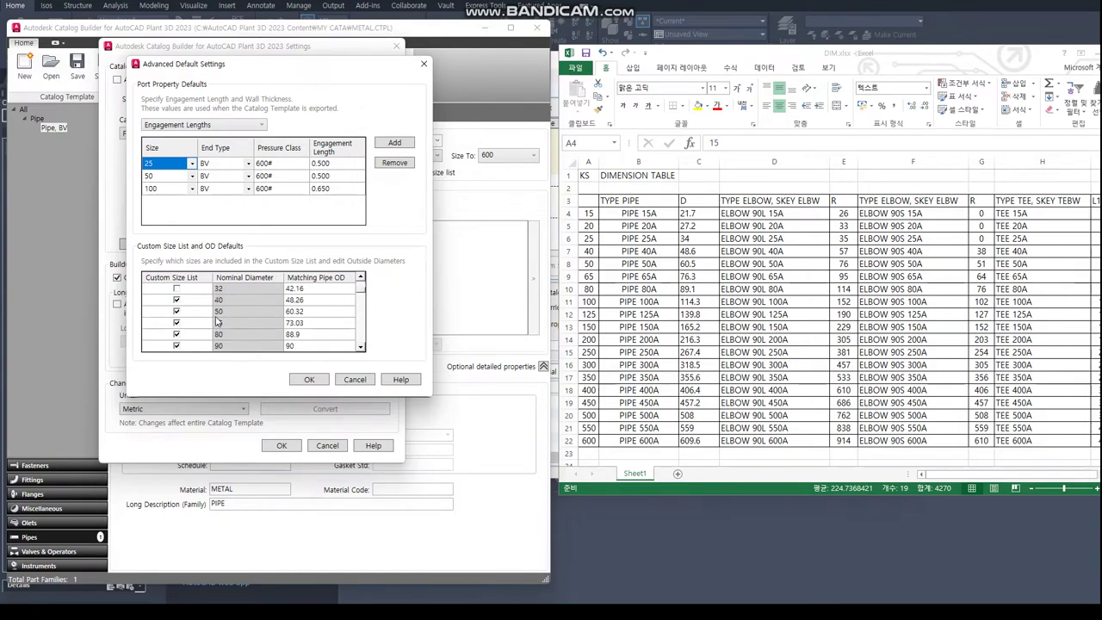
scroll(218, 310, "up", 1)
left_click(178, 326)
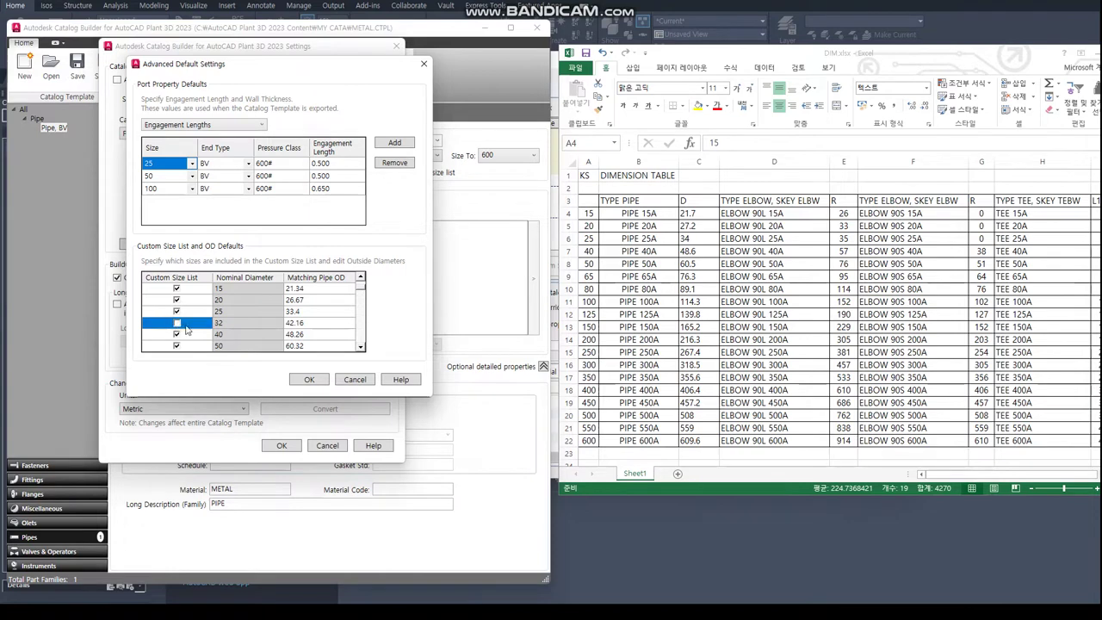
scroll(187, 330, "down", 1)
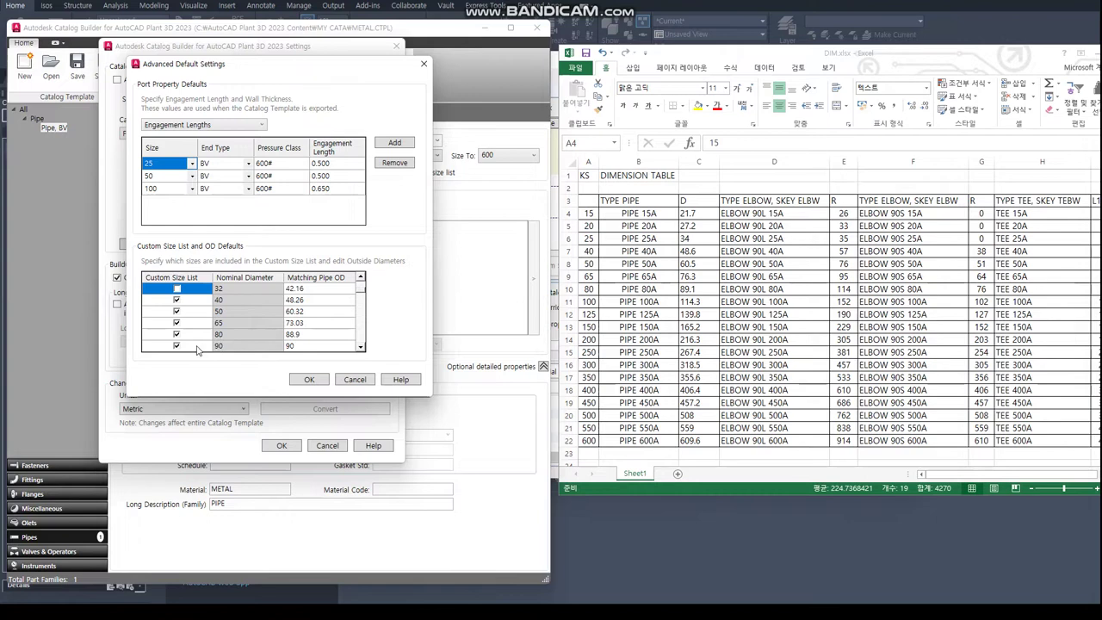
scroll(197, 340, "down", 2)
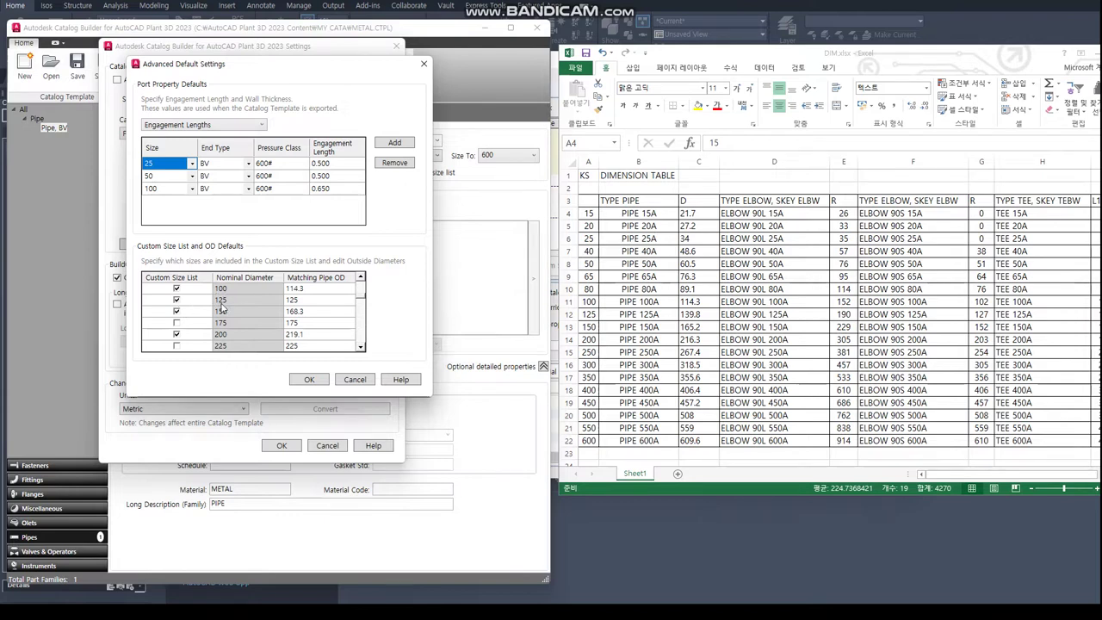
left_click(177, 323)
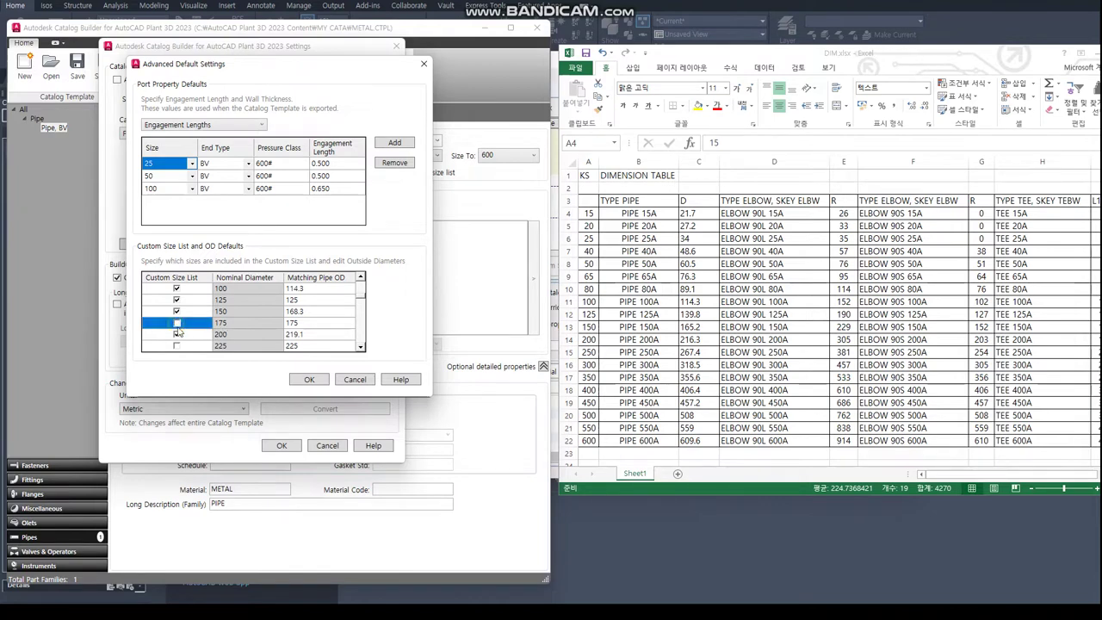
scroll(182, 334, "down", 1)
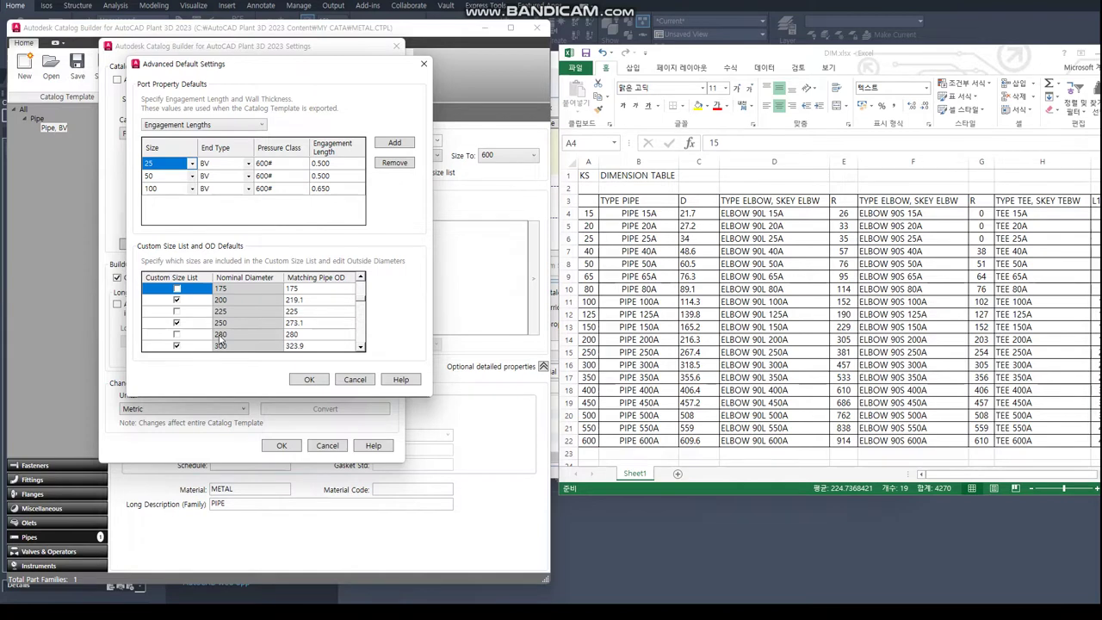
scroll(220, 341, "down", 1)
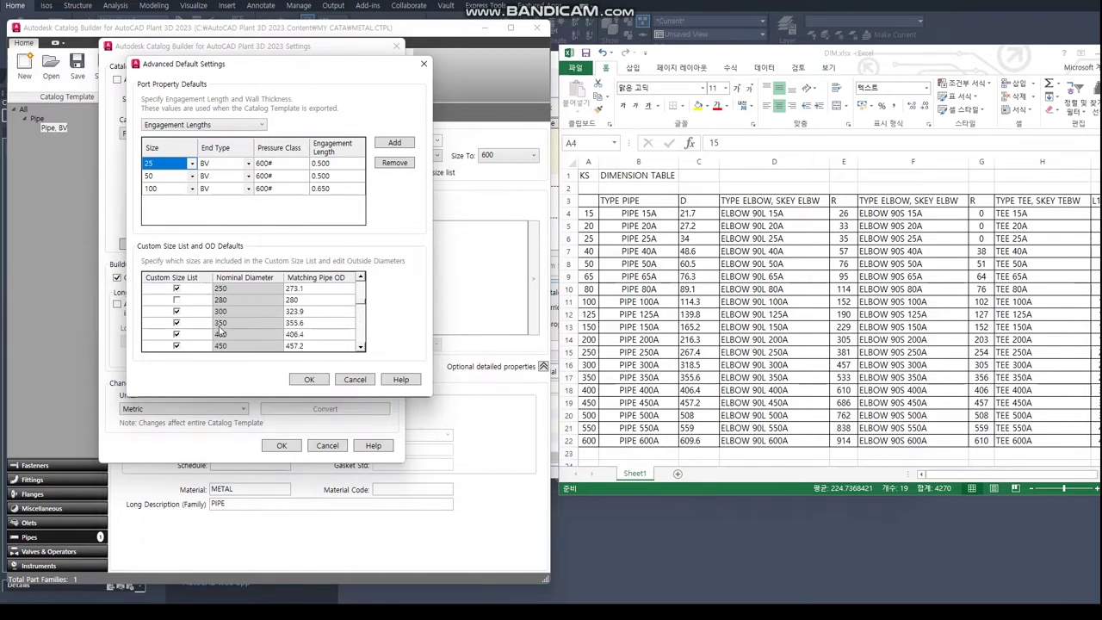
scroll(222, 341, "down", 2)
- Check the sizes from 600 down to 50 against the table and uncheck size 90
left_click(221, 325)
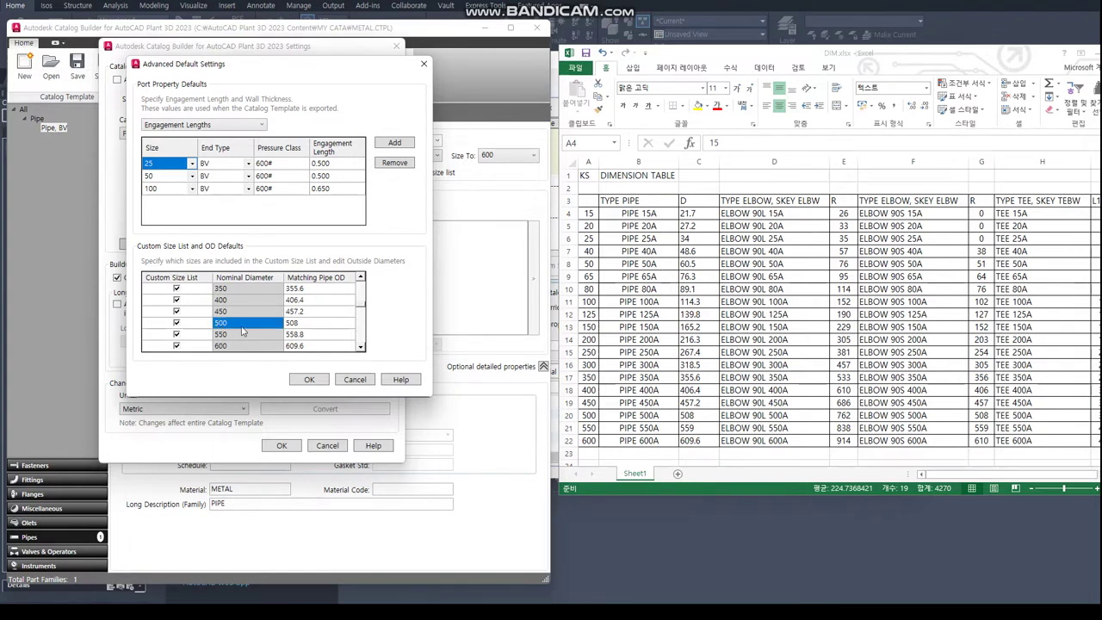
key("Down")
key("Down")
key("Down")
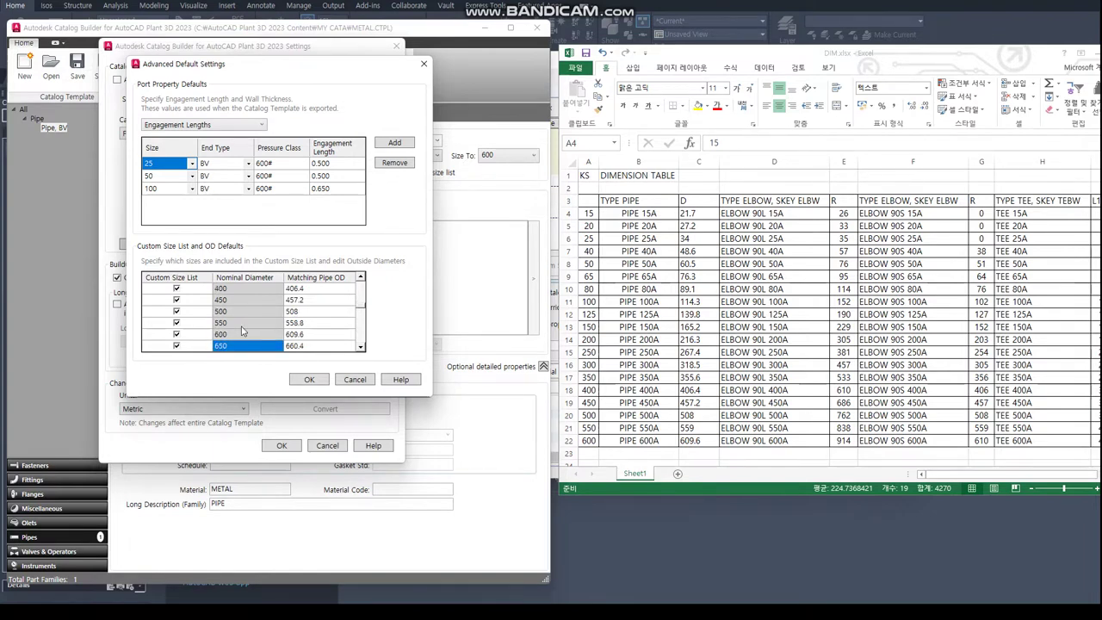
left_click(242, 332)
key("Up")
key("Up")
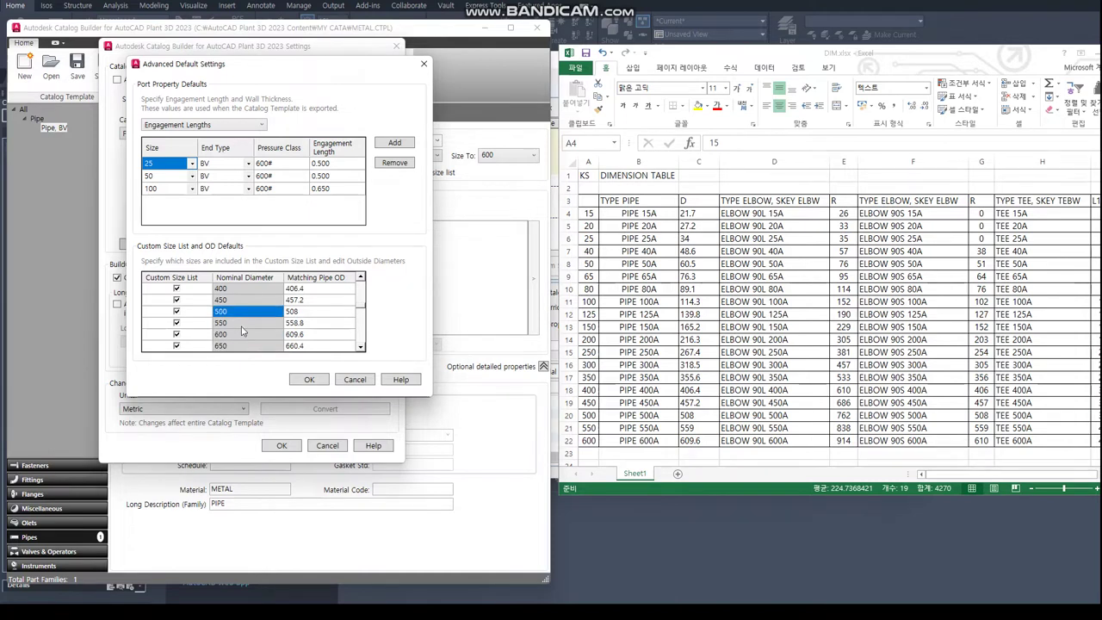
key("Up")
key("Up")
key("Up")
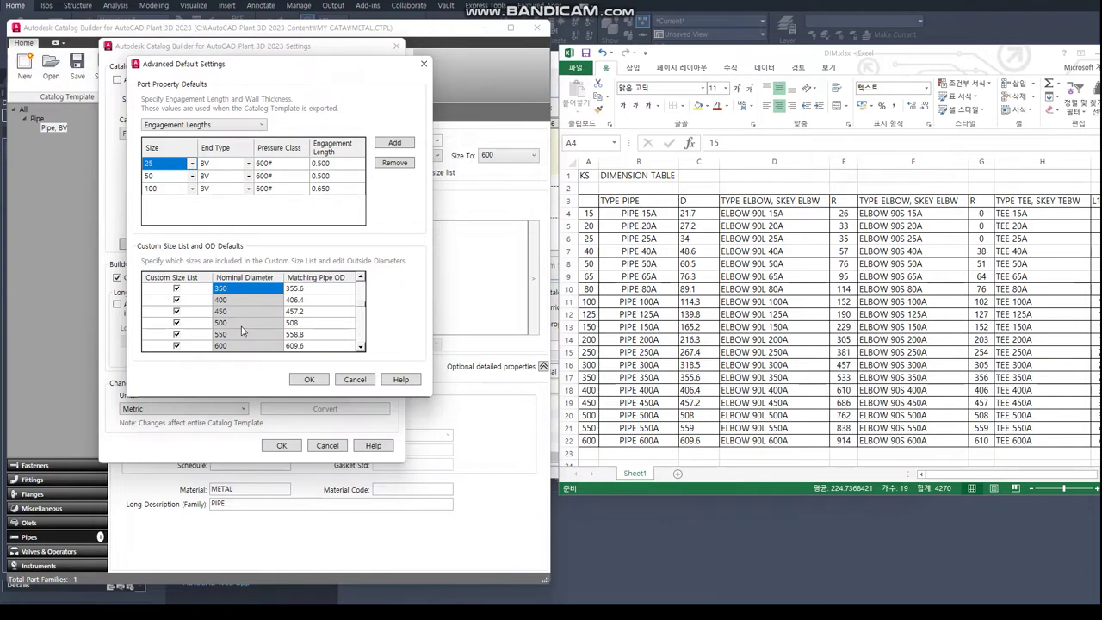
key("Up")
key("Up")
key("Up")
key("Up")
key("Up")
key("Up")
key("Up")
key("Up")
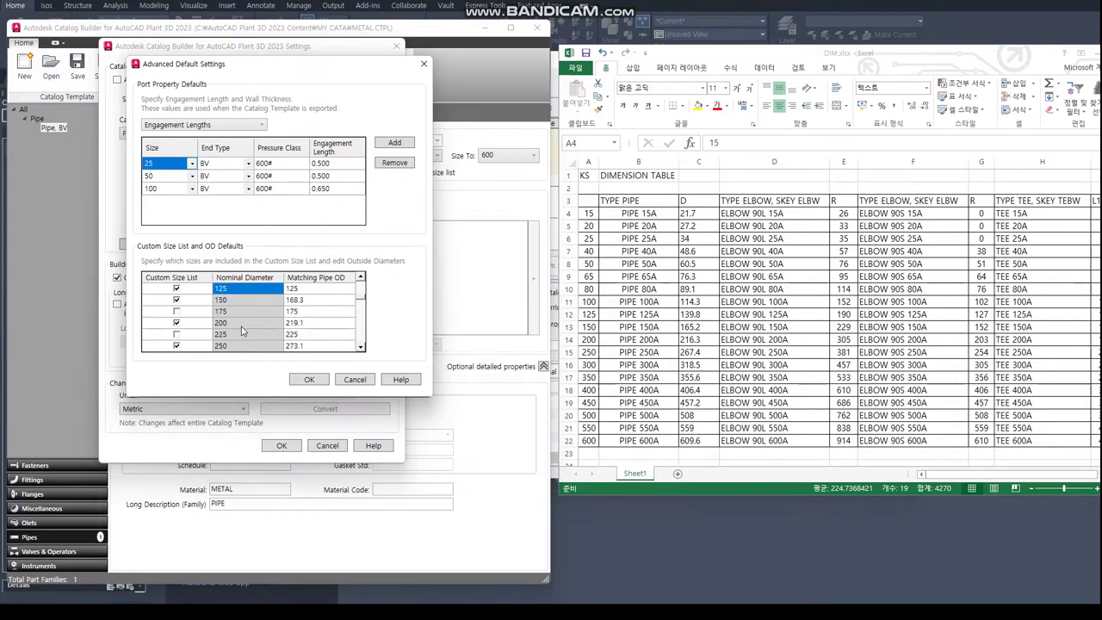
key("Up")
key("Up")
left_click(177, 290)
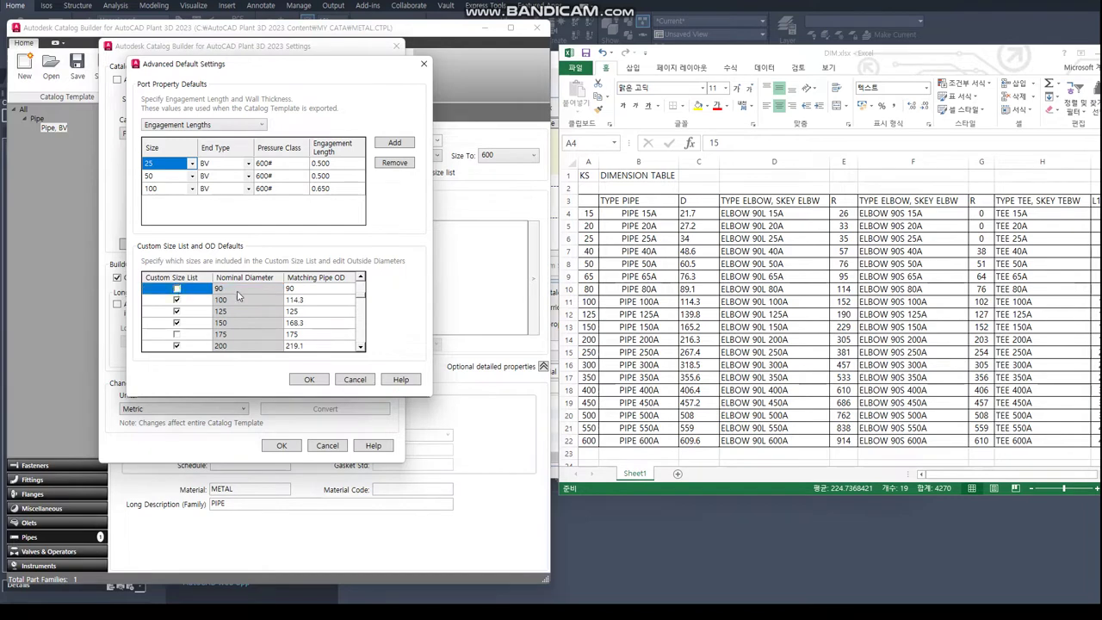
left_click(237, 291)
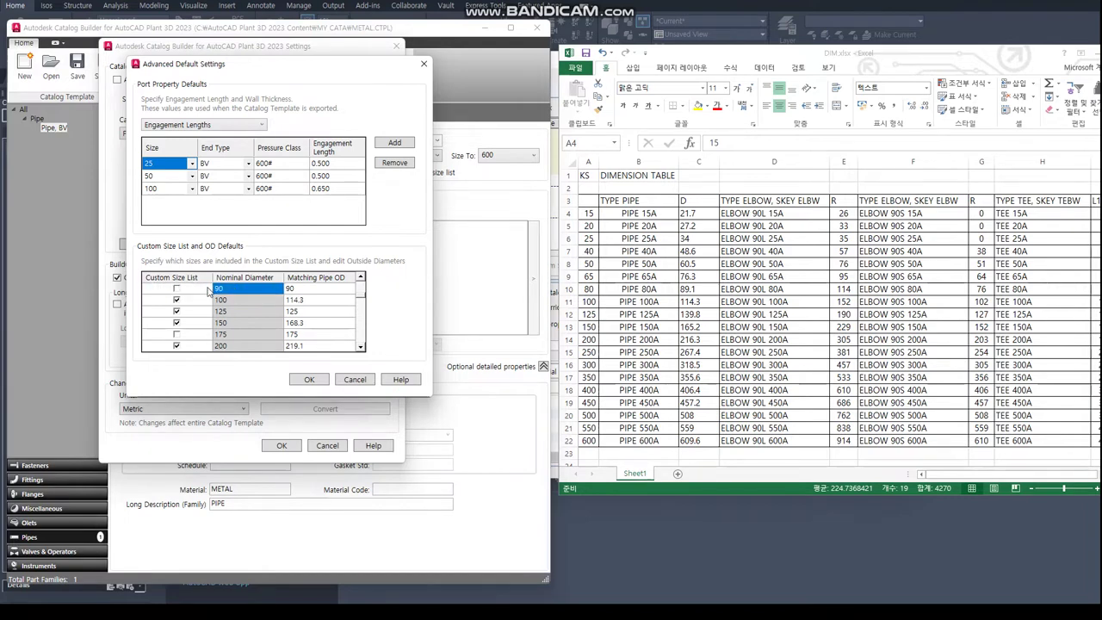
key("Up")
key("Up")
key("Up")
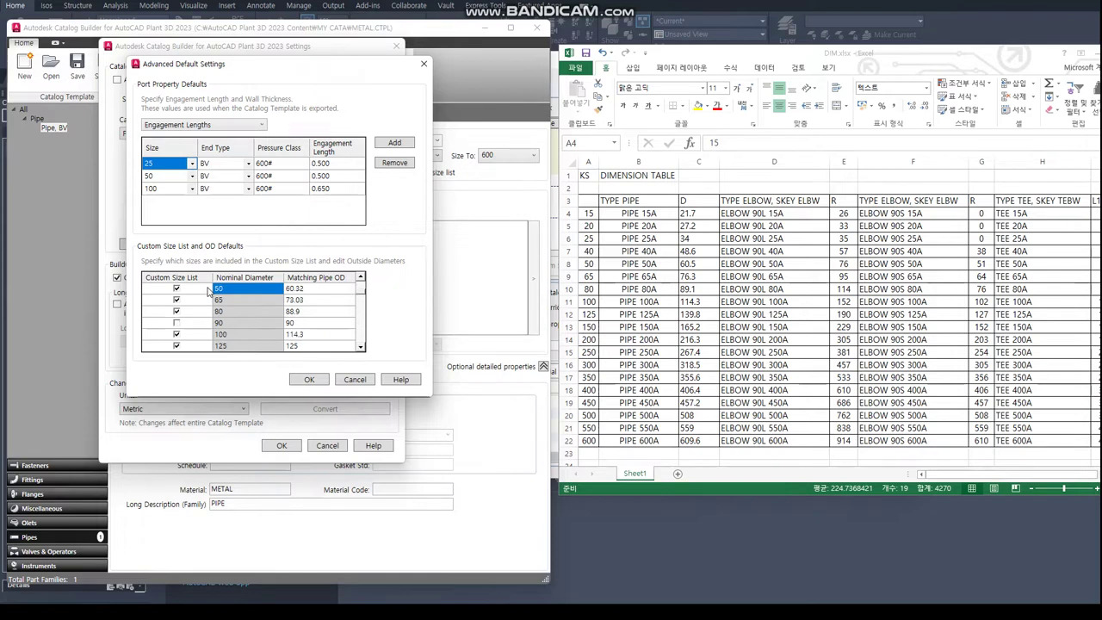
key("Up")
key("Up")
key("Up")
key("Up")
key("Up")
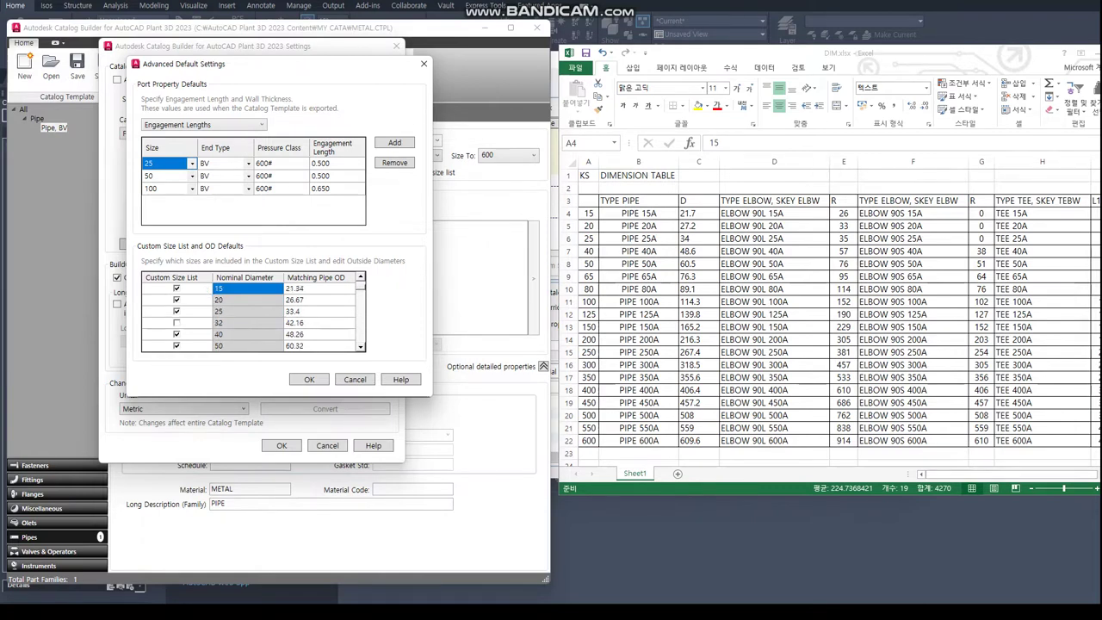
key("alt+Tab")
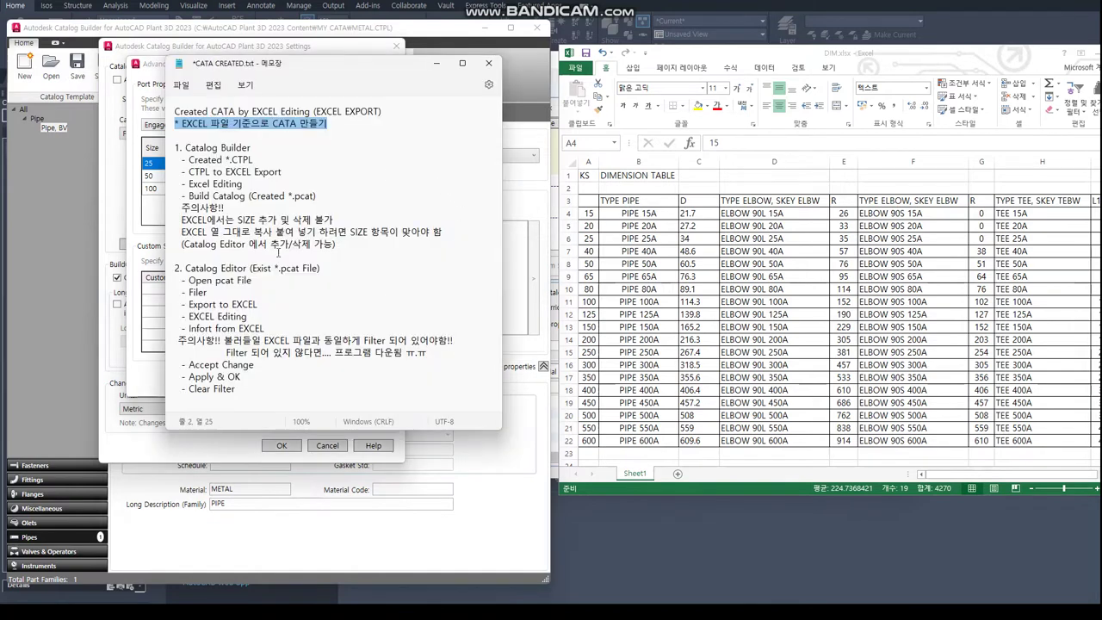
- Read the Notepad notes on Excel not adding sizes and copy-paste size matching, then return to Advanced Default Settings
left_click(294, 231)
left_click_drag(182, 220, 334, 220)
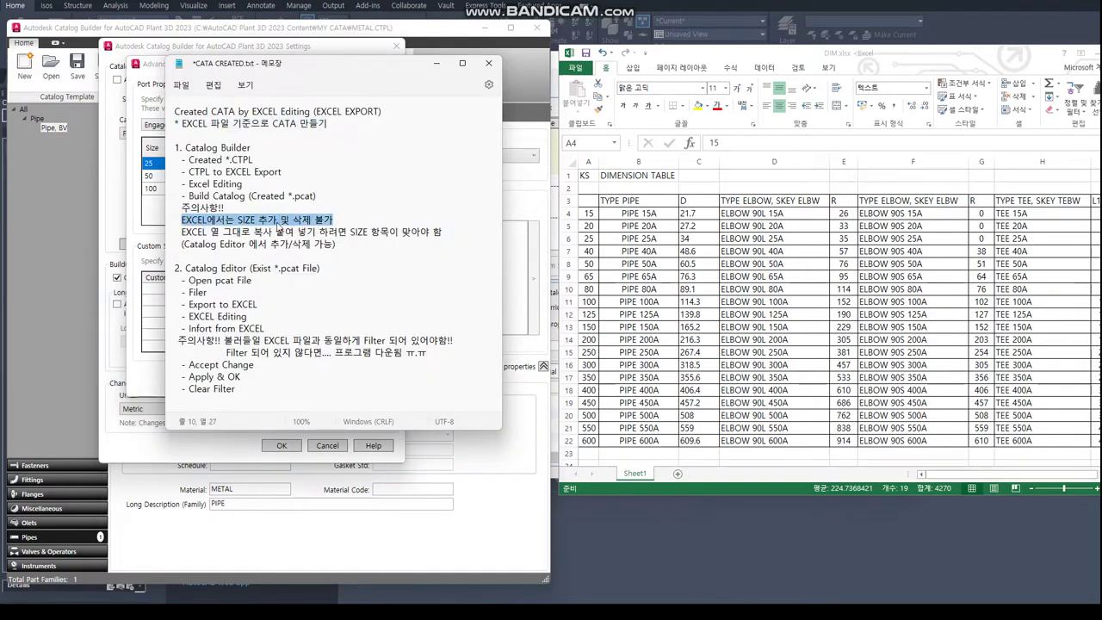
left_click(186, 231)
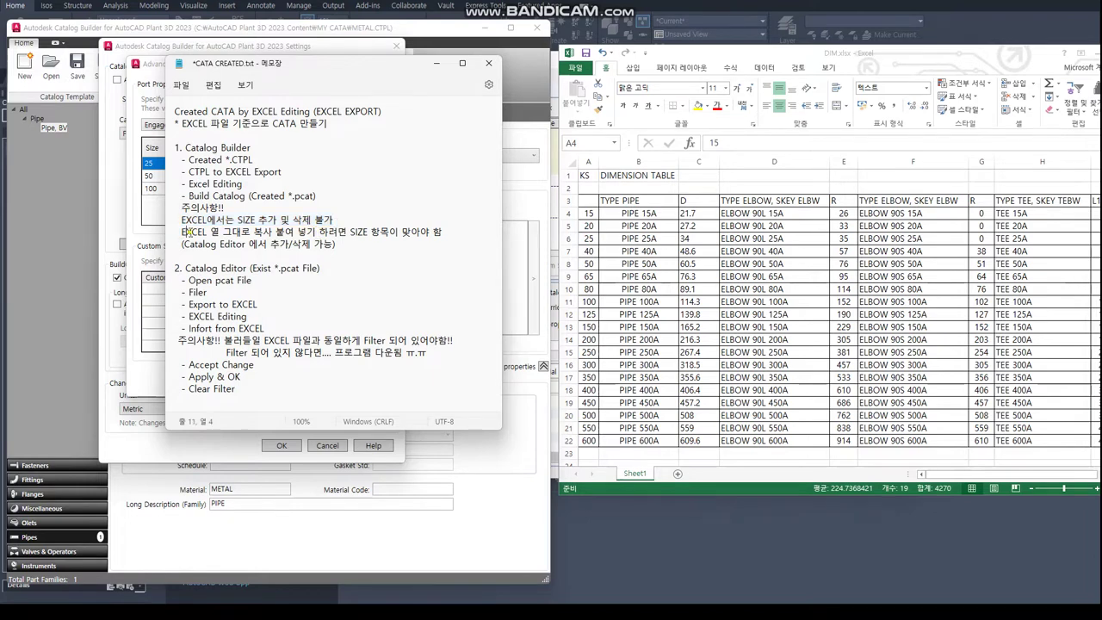
left_click_drag(186, 232, 459, 226)
left_click_drag(337, 244, 169, 246)
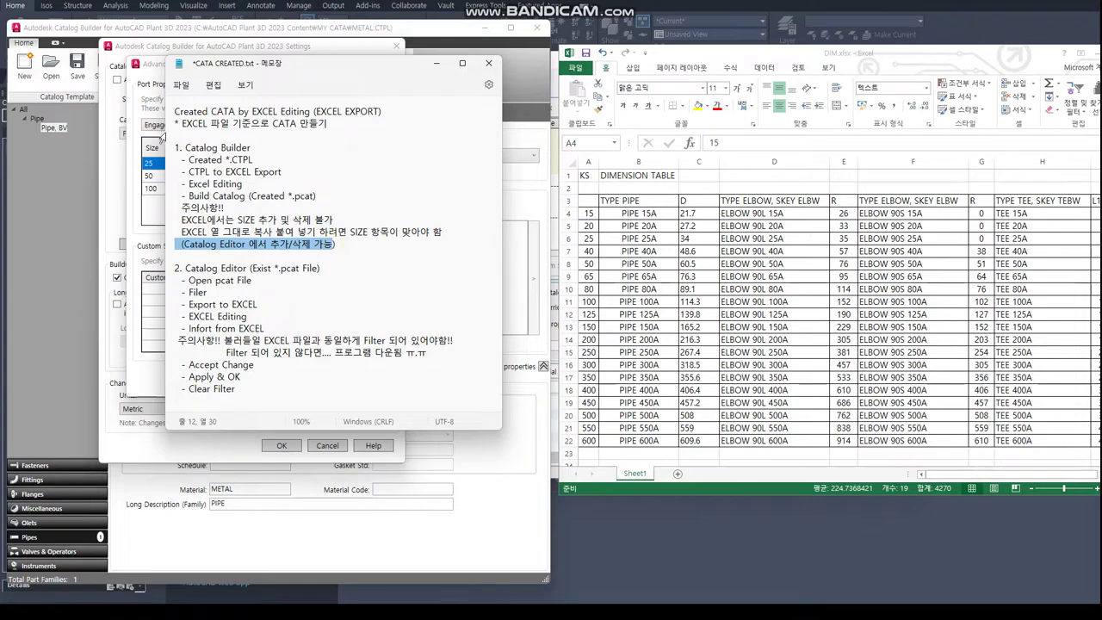
left_click(156, 64)
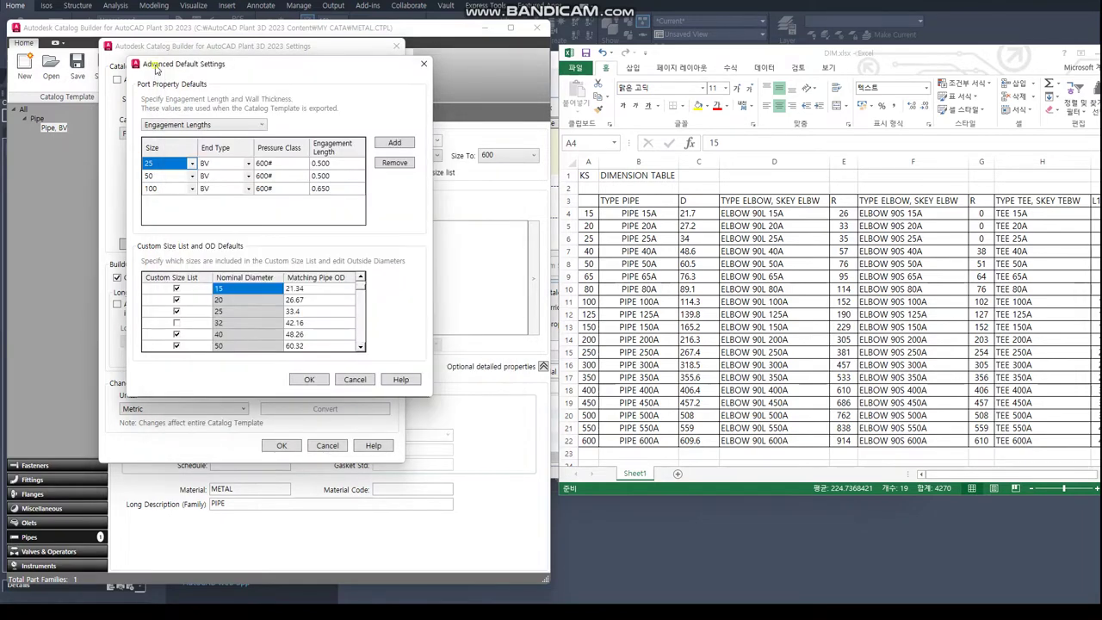
- Accept both Settings dialogs and save the METAL template
left_click(310, 379)
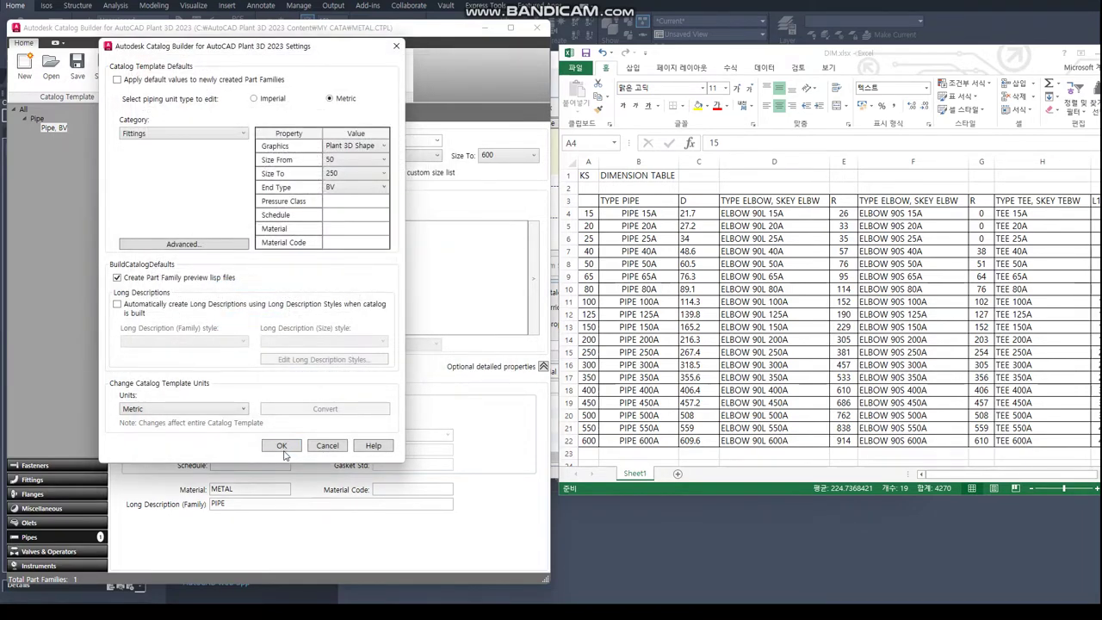
left_click(285, 447)
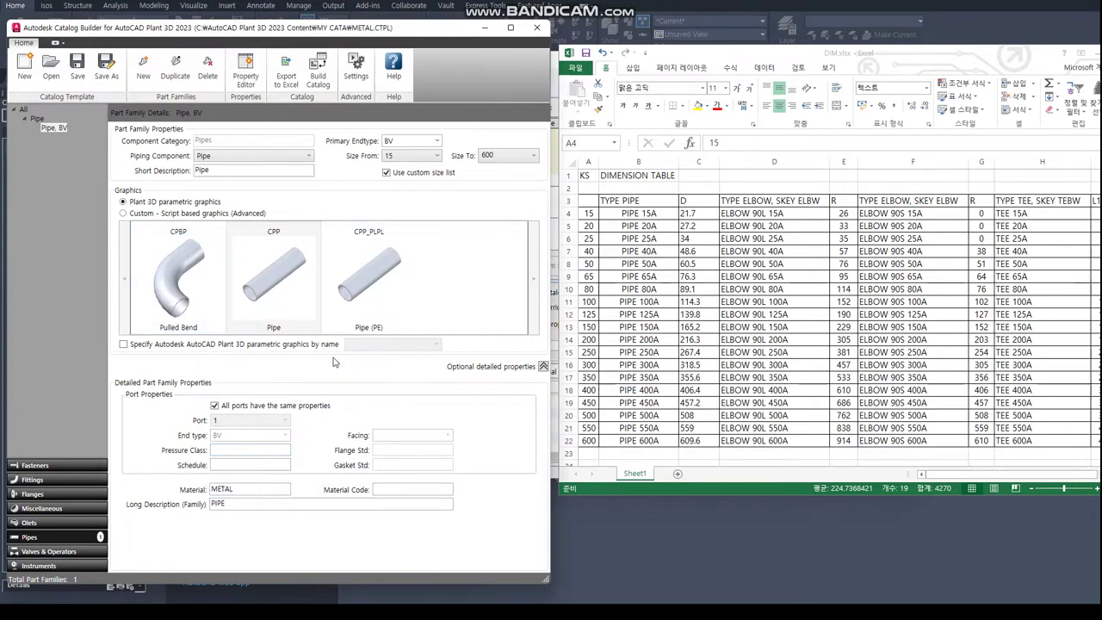
left_click(81, 67)
- Add a new Elbow fitting family spanning sizes 15 to 600
left_click(35, 481)
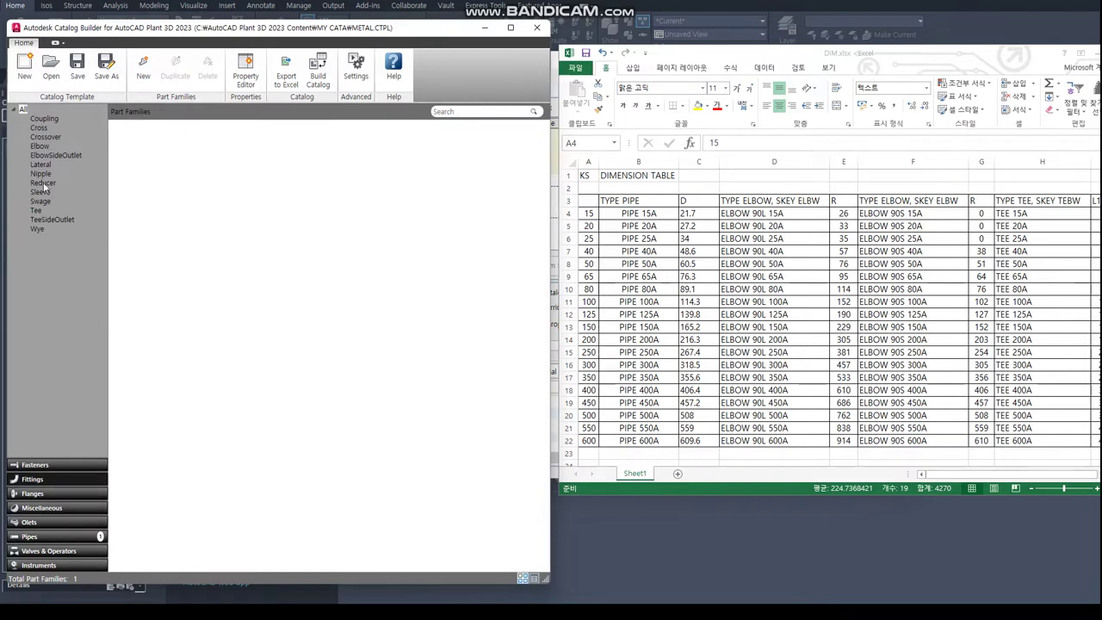
left_click(41, 148)
double_click(41, 149)
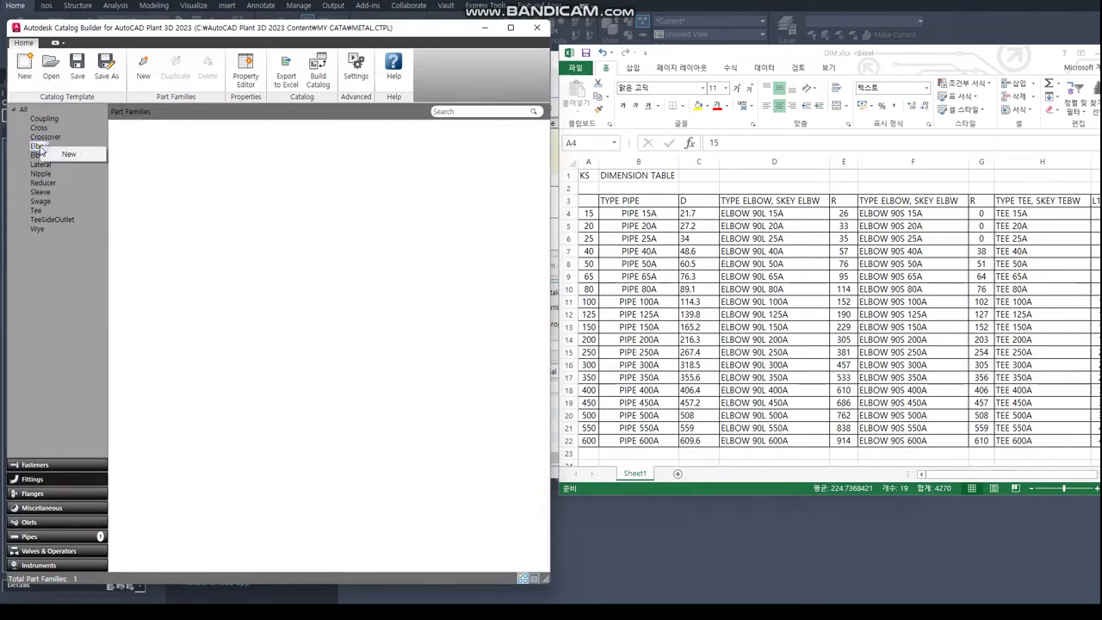
left_click(57, 155)
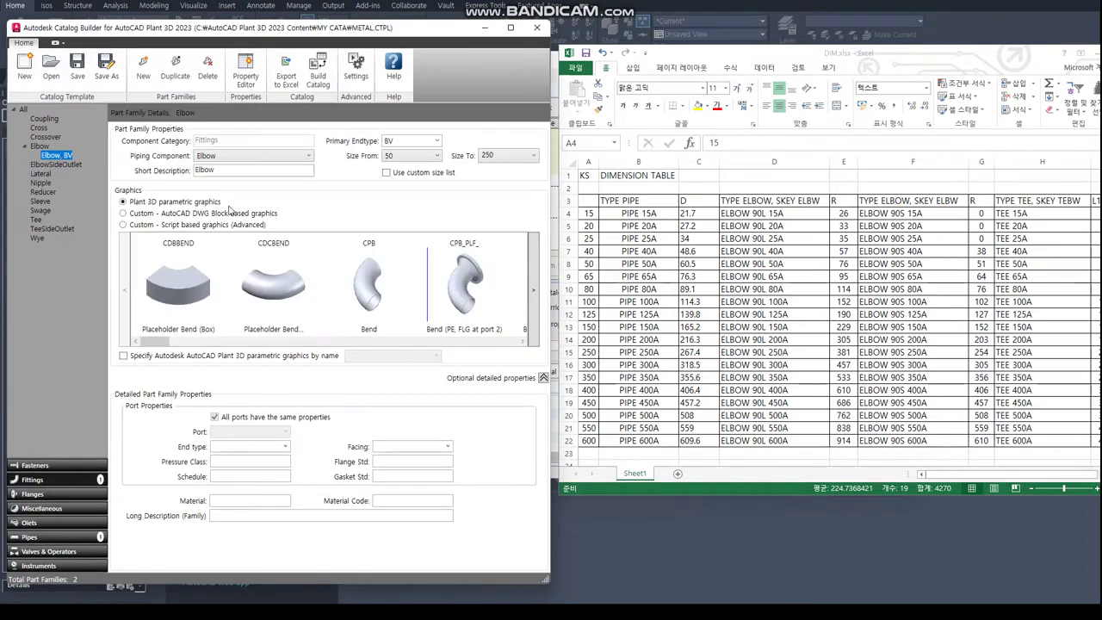
left_click(426, 160)
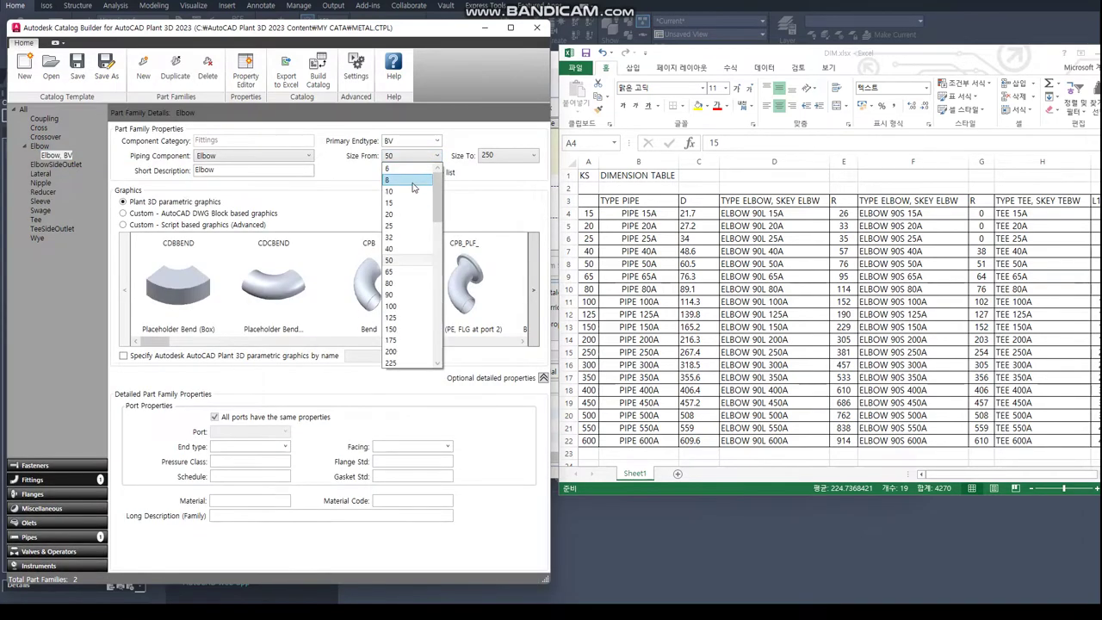
left_click(396, 208)
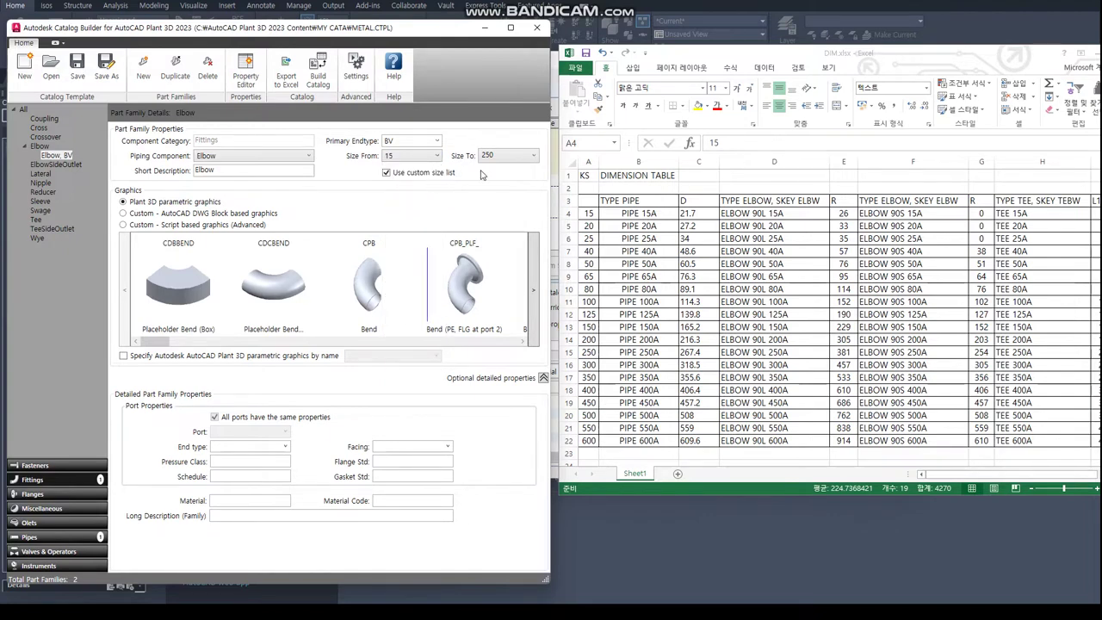
left_click(517, 162)
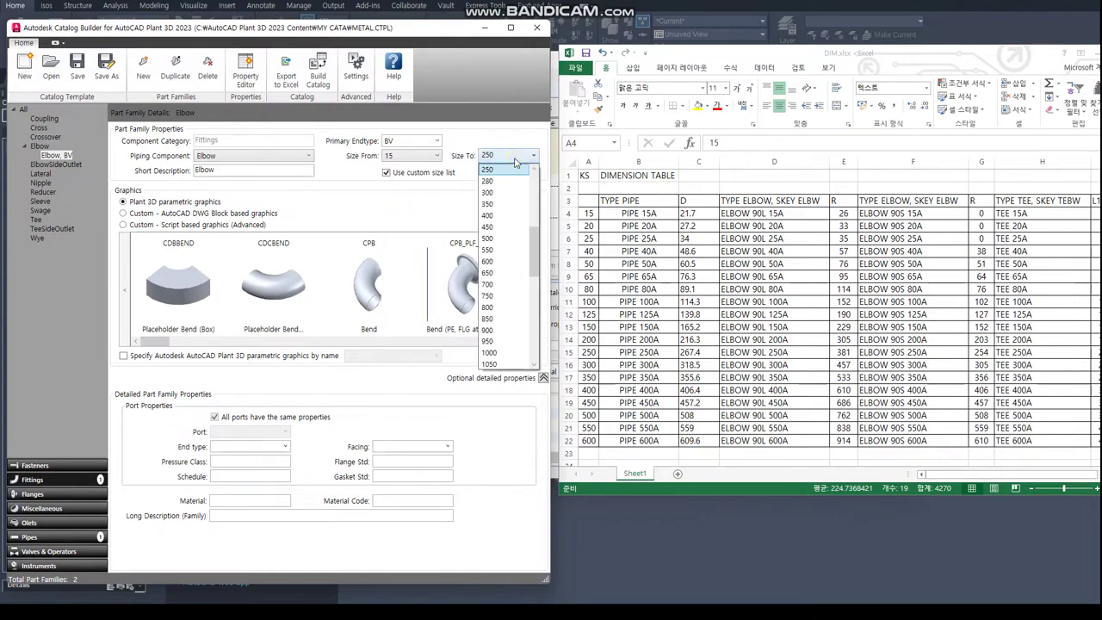
left_click(497, 261)
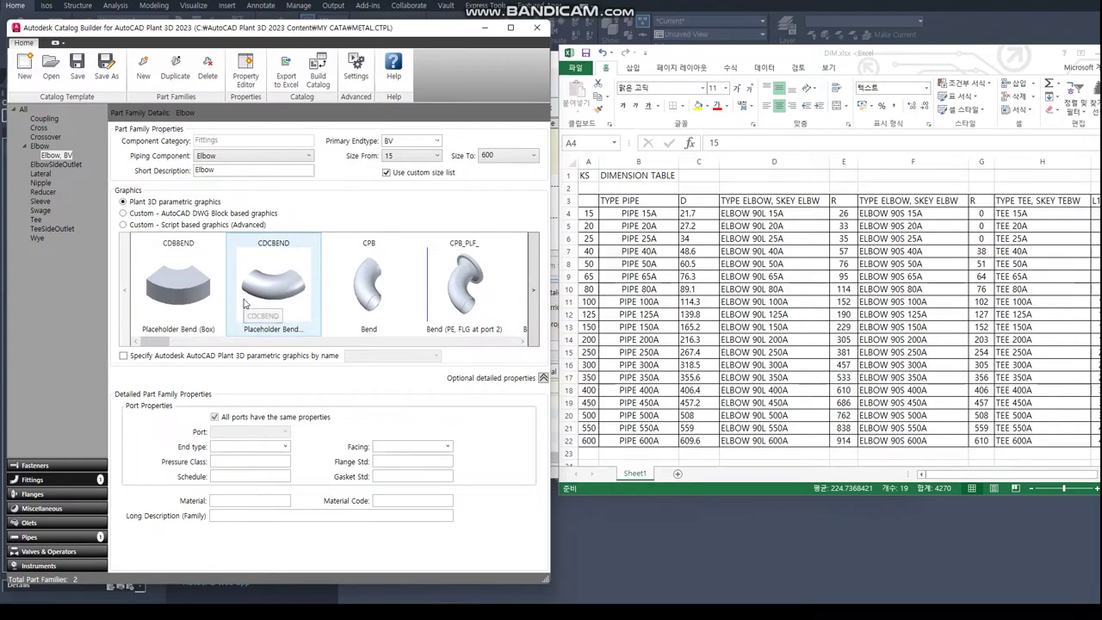
- Give the elbow the Bend graphic, description ELBOW LONG, and material METAL, then save
left_click(368, 295)
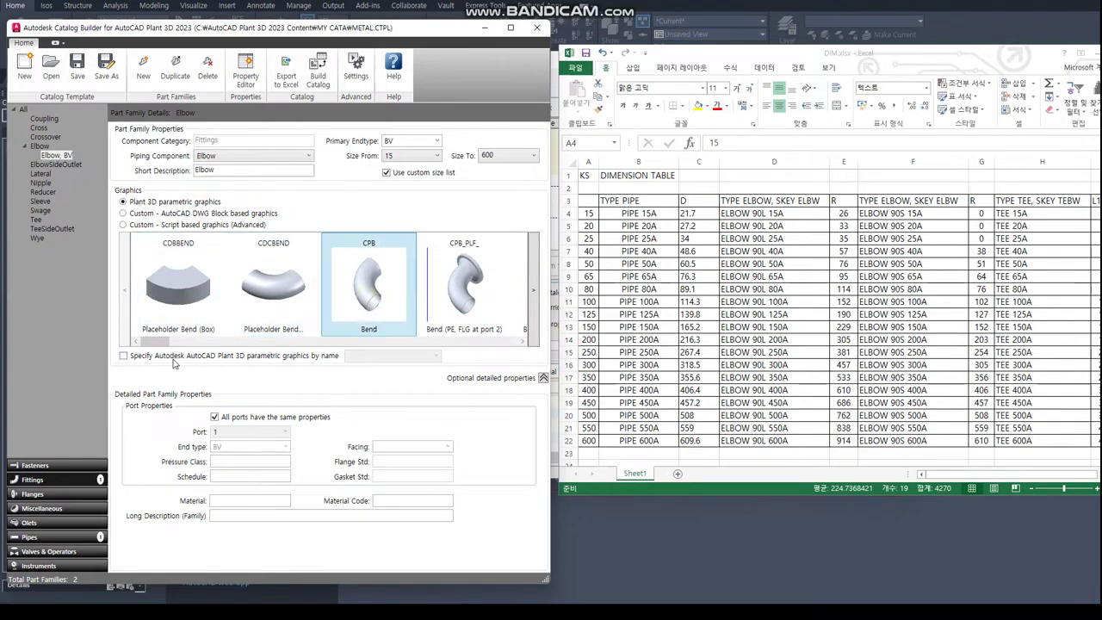
mouse_move(159, 343)
left_mouse_down()
mouse_move(215, 342)
mouse_move(138, 342)
left_mouse_up()
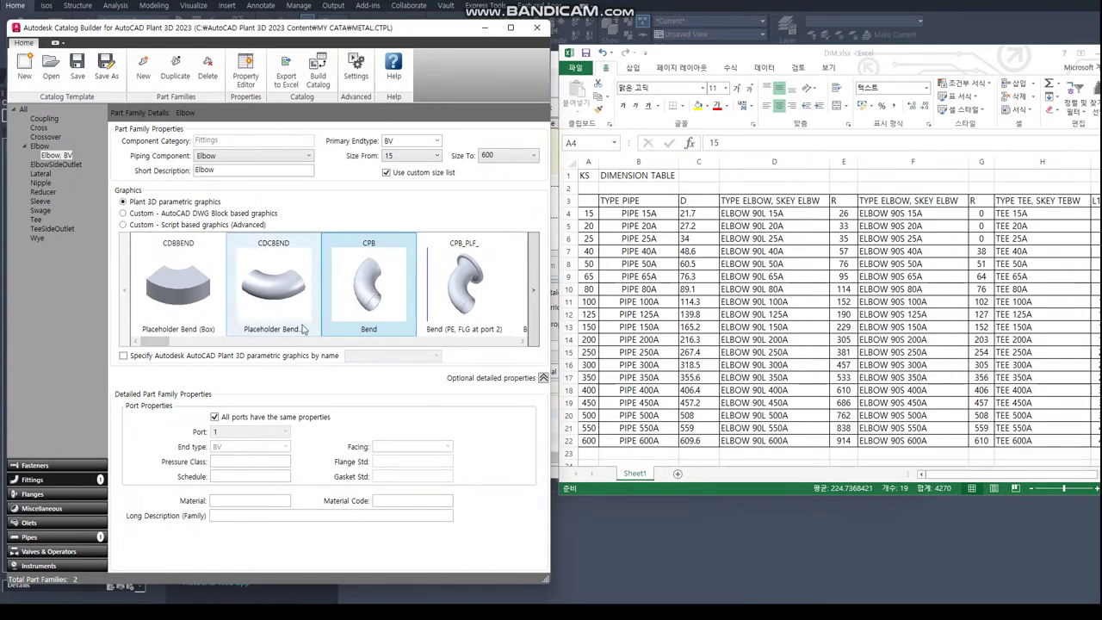
left_click(223, 516)
type("ELBOW LONG")
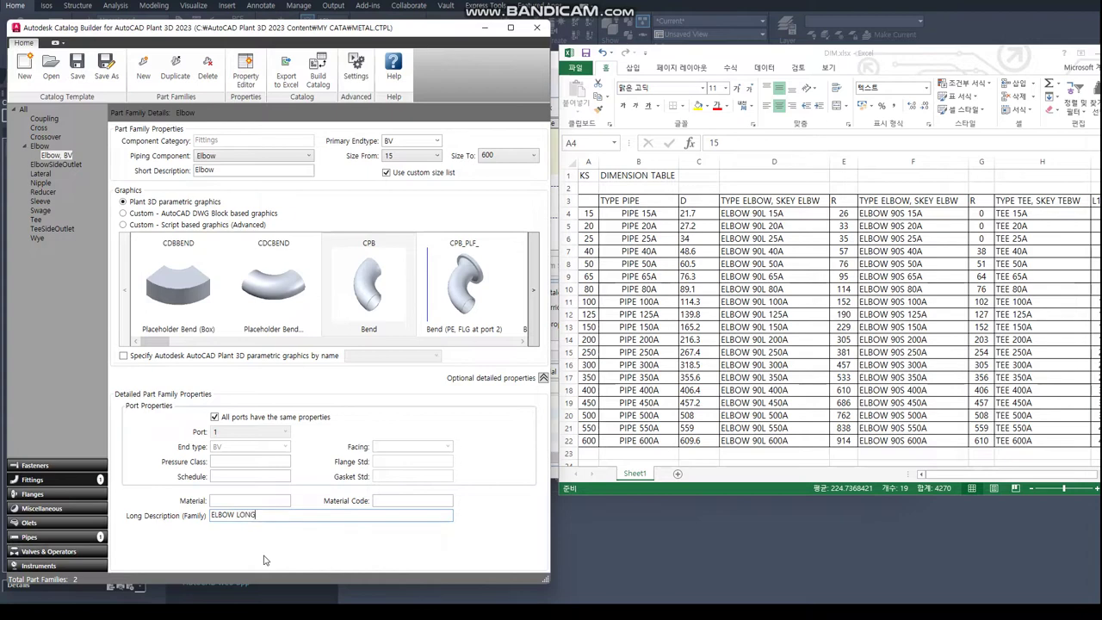
left_click(236, 501)
type("METAL")
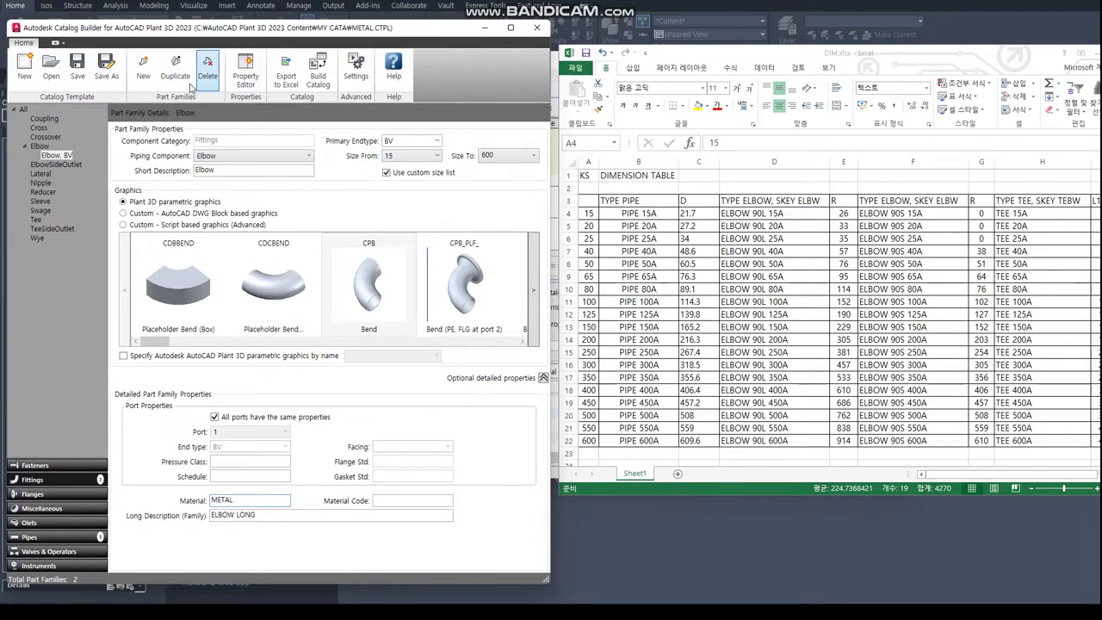
left_click(79, 73)
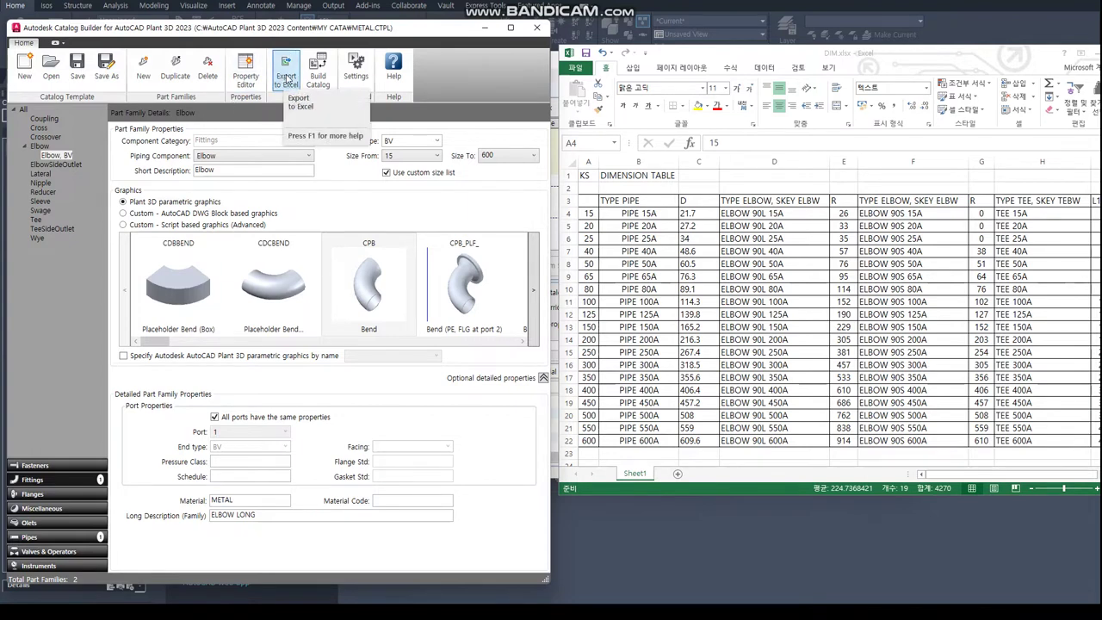
left_click(27, 148)
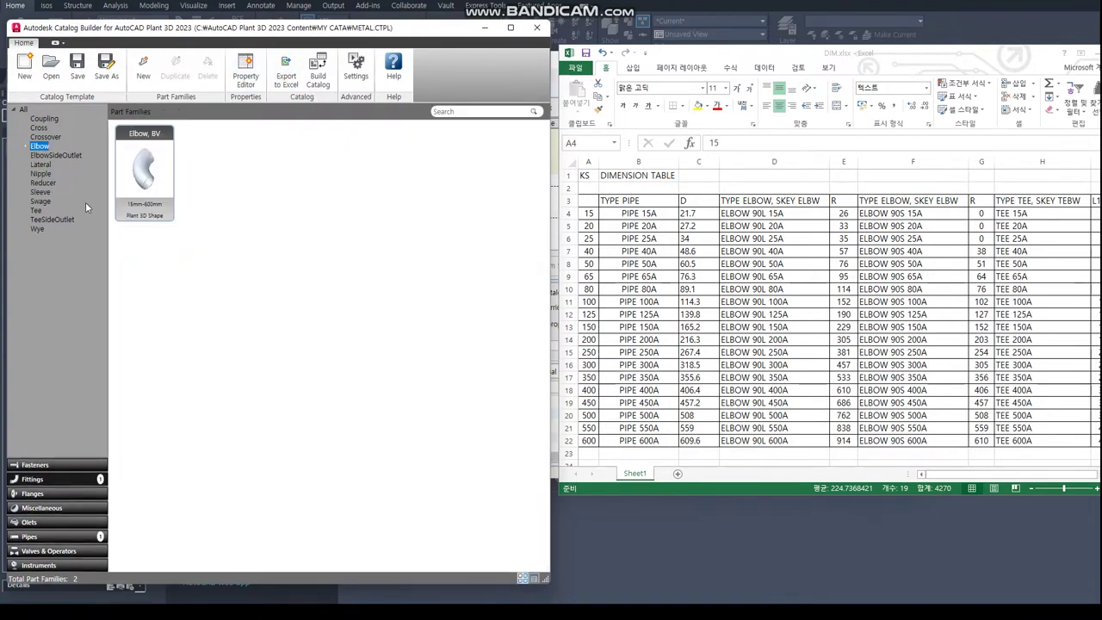
- Create a new Tee fitting part family
left_click(35, 211)
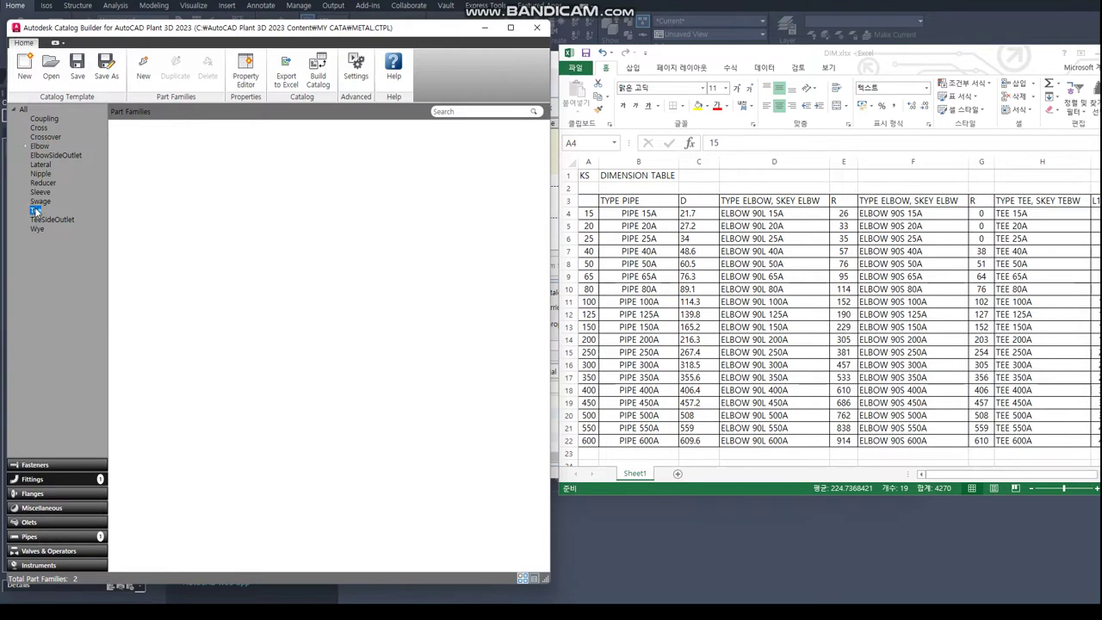
right_click(36, 211)
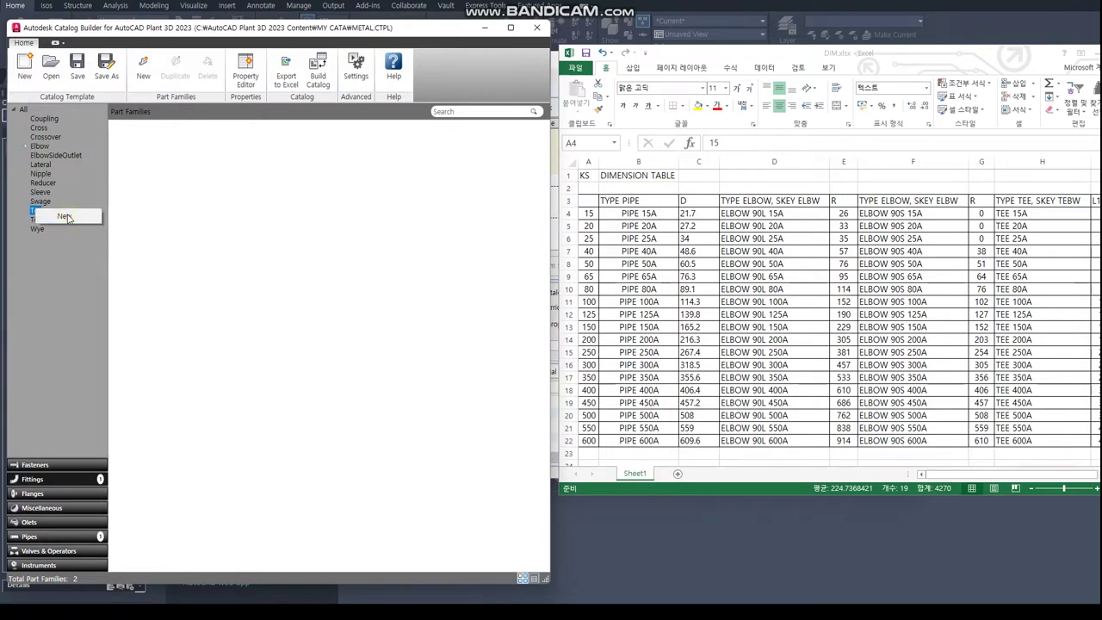
left_click(65, 217)
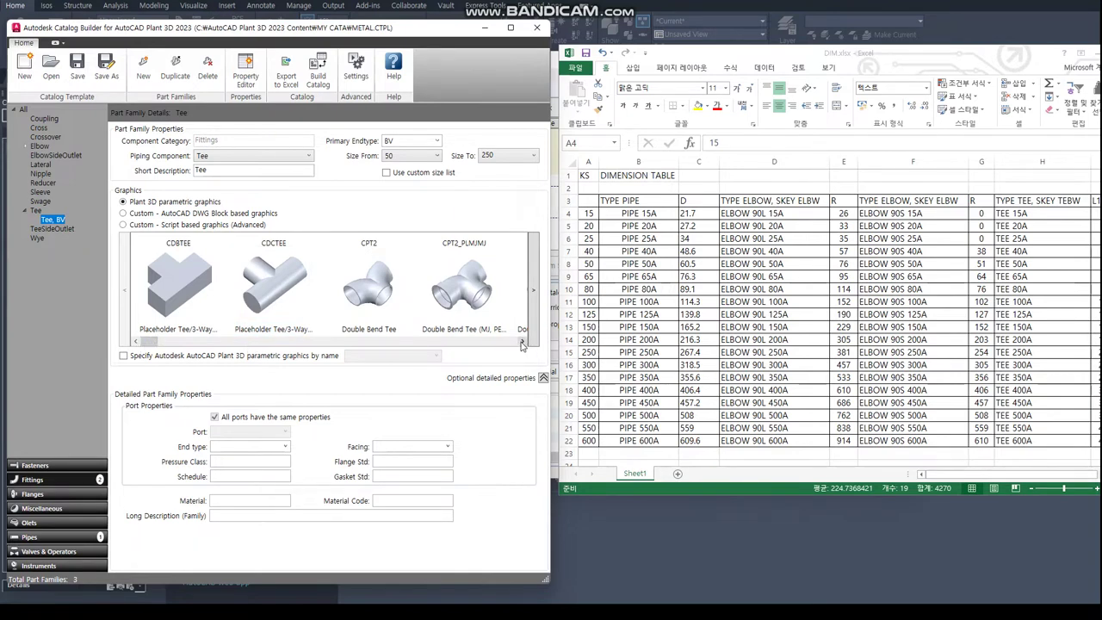
- Browse the tee graphics gallery and choose the plain CPTS 3-Way Tee
left_click(522, 342)
left_click(522, 341)
left_click(522, 342)
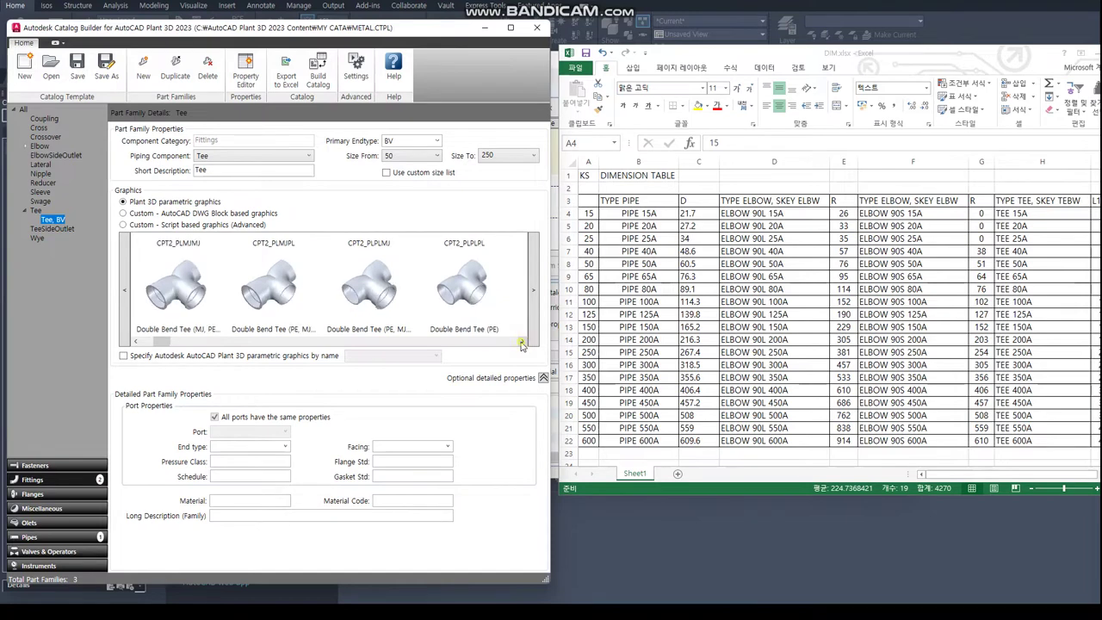
left_click(522, 342)
left_click(521, 342)
left_click(522, 342)
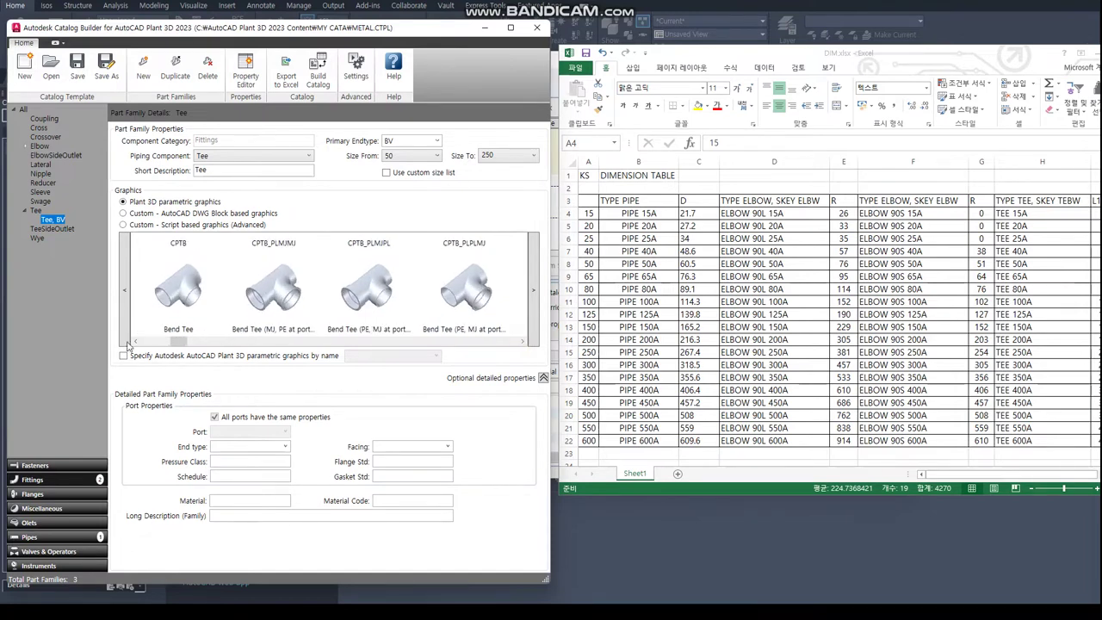
left_click(135, 342)
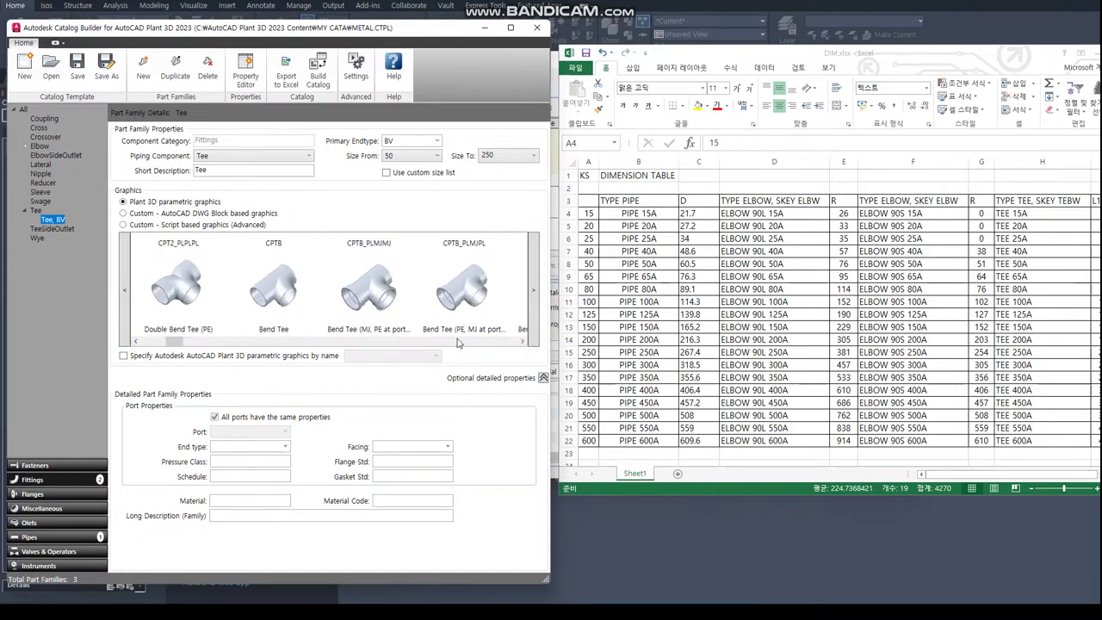
left_click(523, 342)
left_click(523, 342)
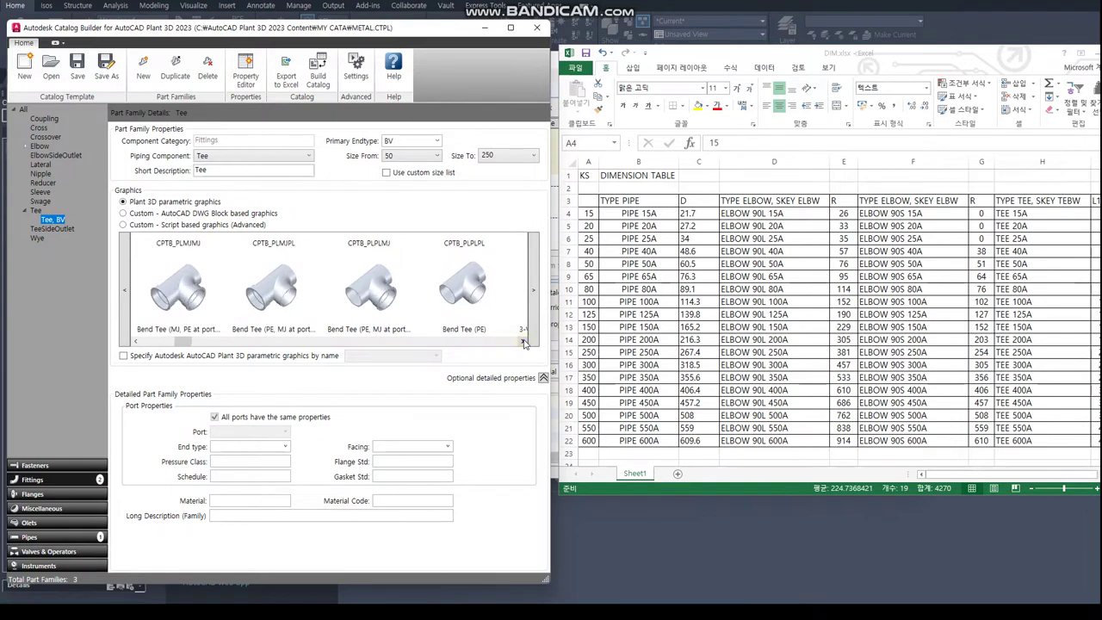
left_click(523, 342)
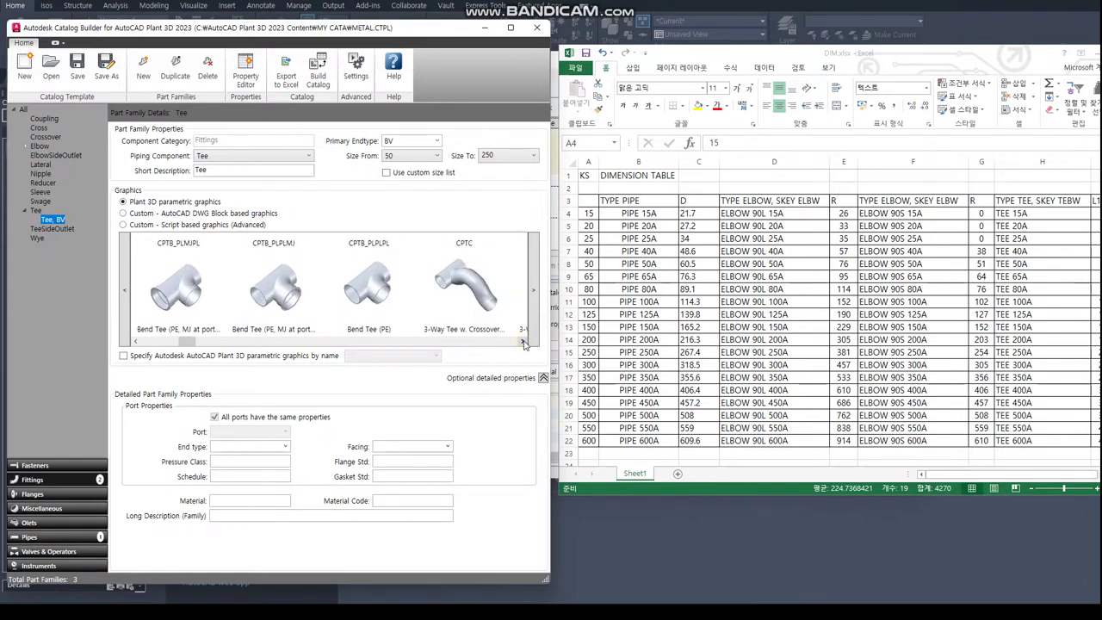
left_click(135, 342)
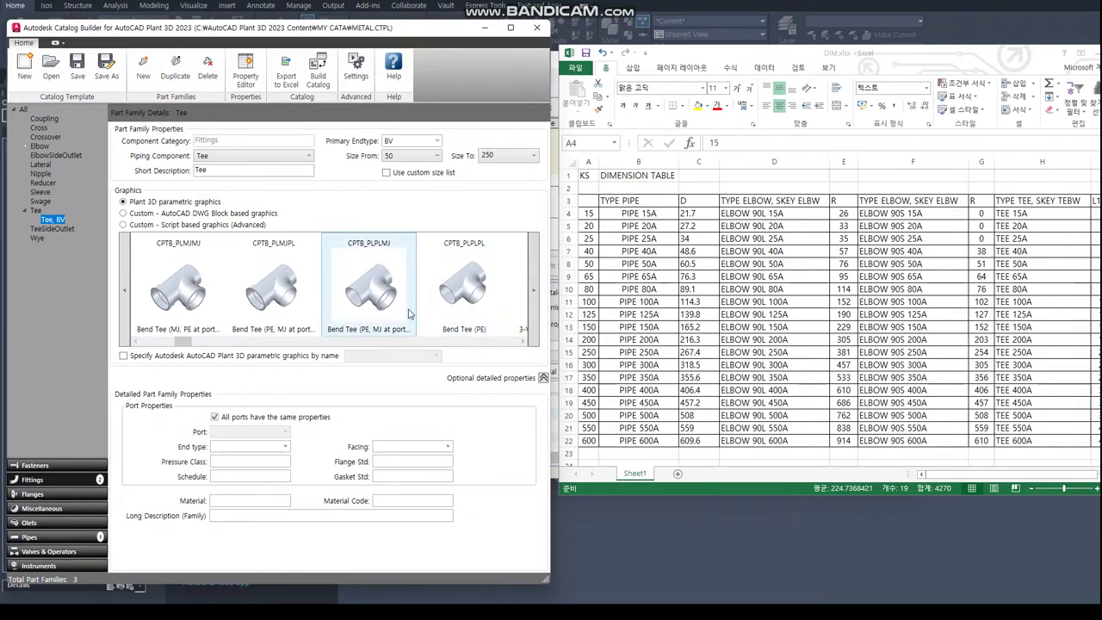
left_click(135, 342)
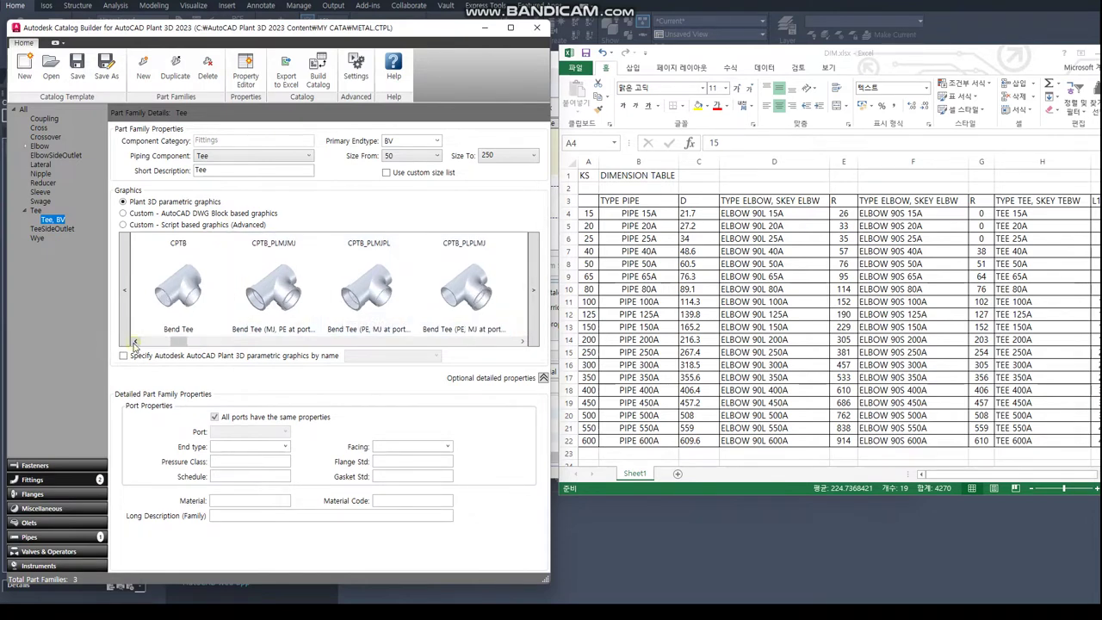
double_click(522, 342)
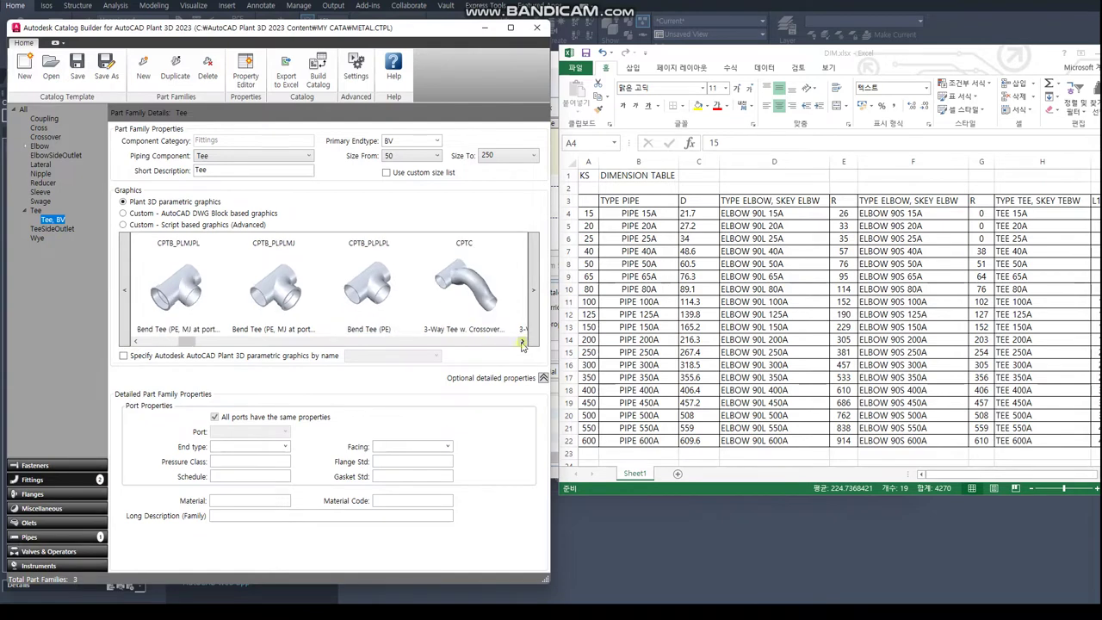
left_click(522, 342)
left_click(522, 342)
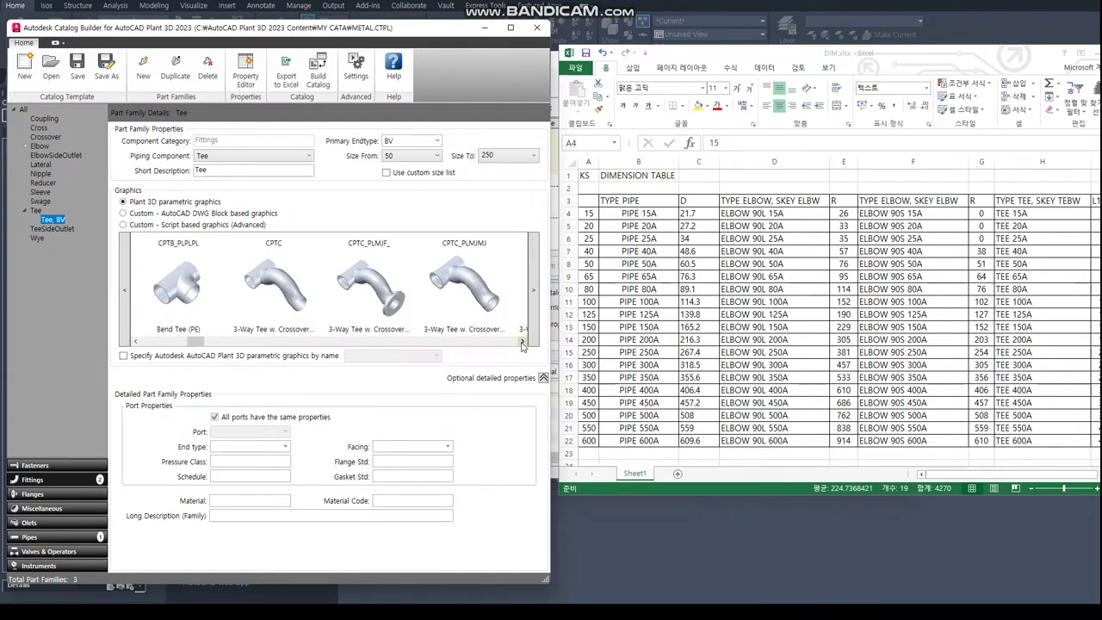
double_click(522, 342)
double_click(522, 342)
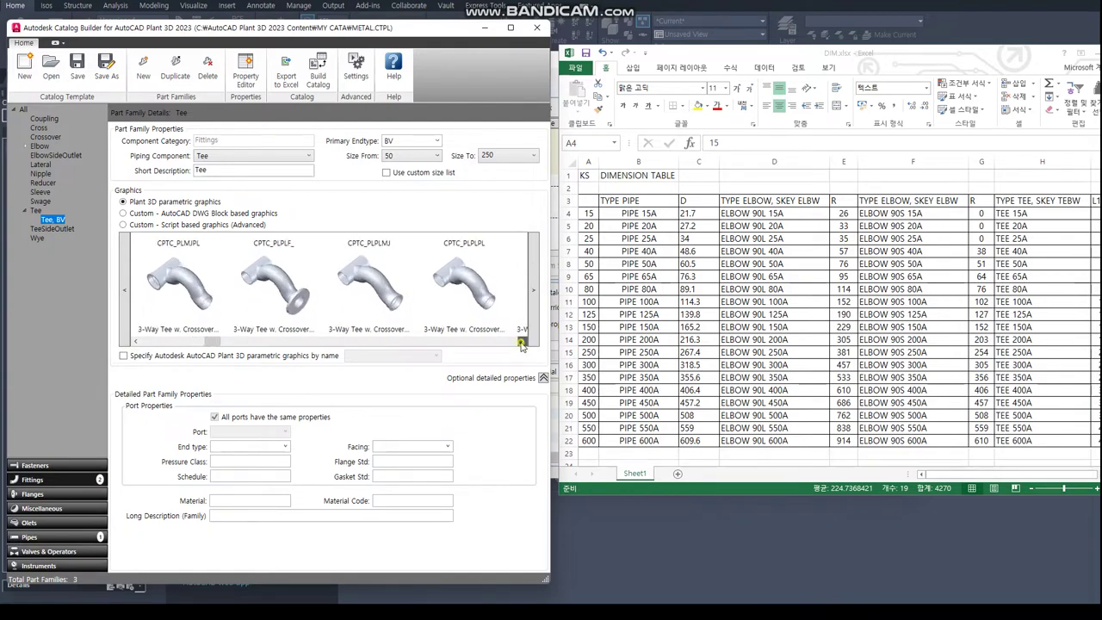
double_click(522, 342)
left_click(521, 342)
double_click(522, 342)
double_click(522, 342)
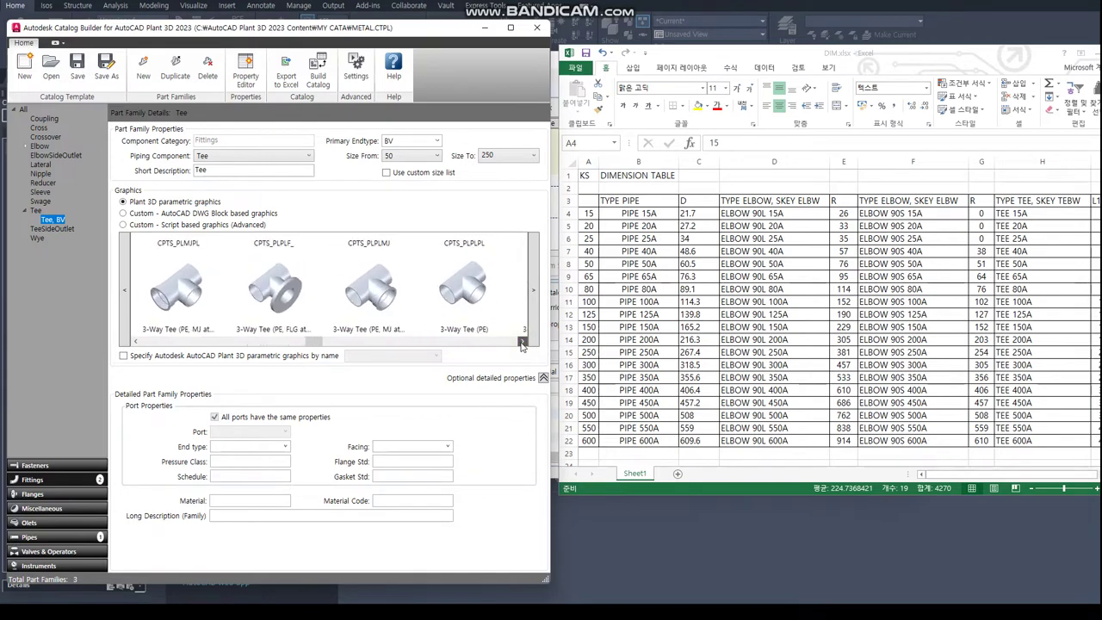
double_click(522, 342)
double_click(522, 342)
double_click(522, 342)
double_click(522, 342)
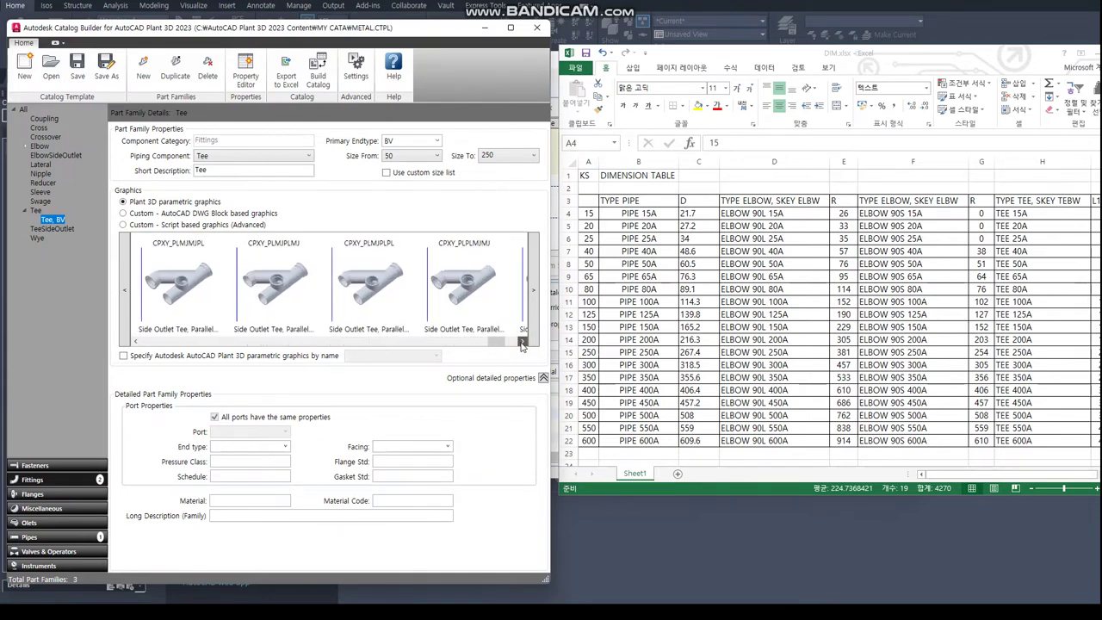
mouse_move(503, 343)
left_mouse_down()
mouse_move(177, 347)
mouse_move(302, 342)
left_mouse_up()
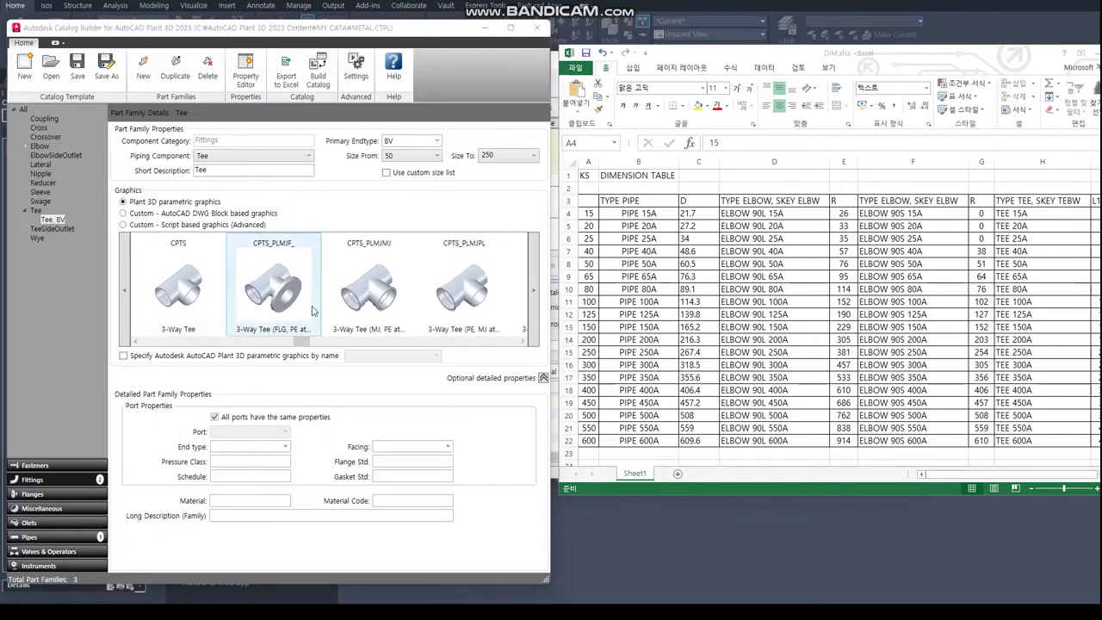
left_click(182, 301)
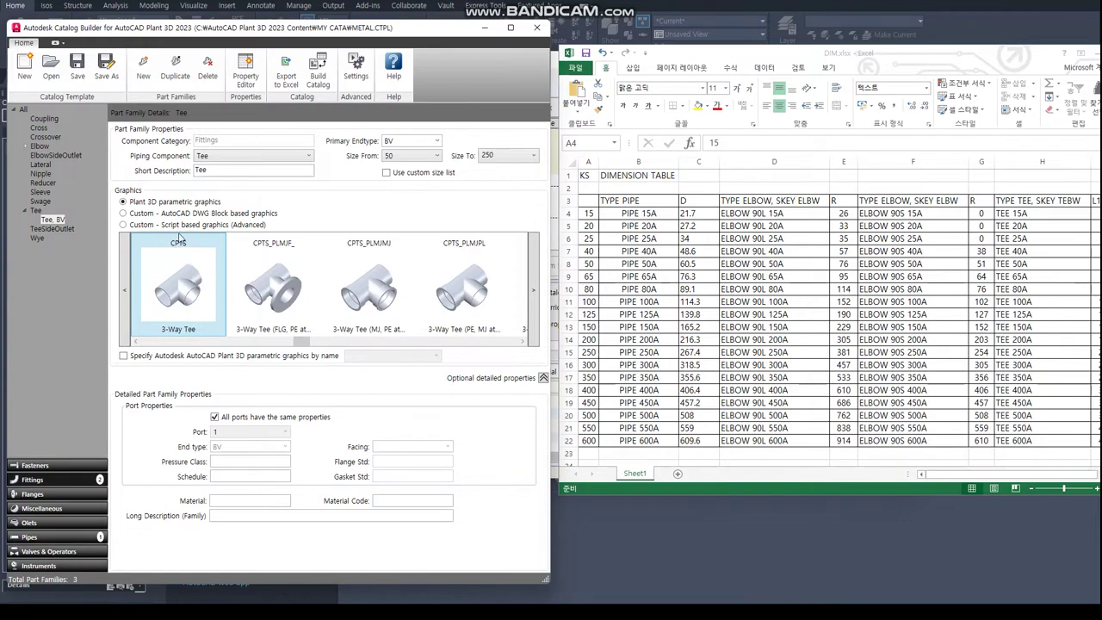
- Give the tee a custom size list 15 to 600, description TEE, material METAL, and save
left_click(442, 175)
left_click(518, 157)
left_click(426, 156)
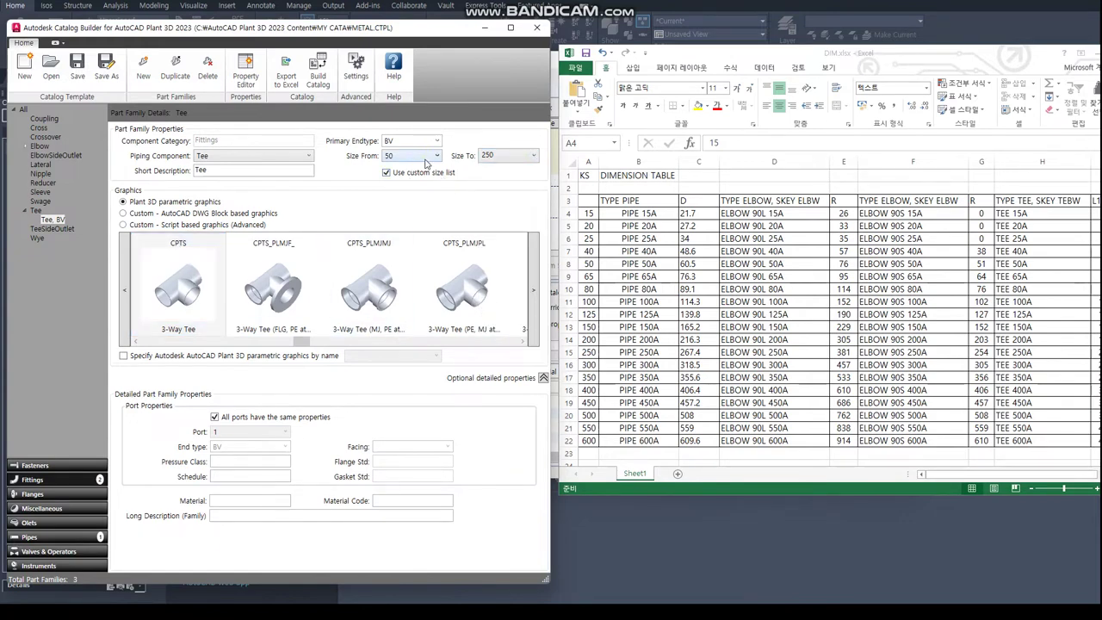
left_click(426, 156)
left_click(394, 203)
left_click(515, 157)
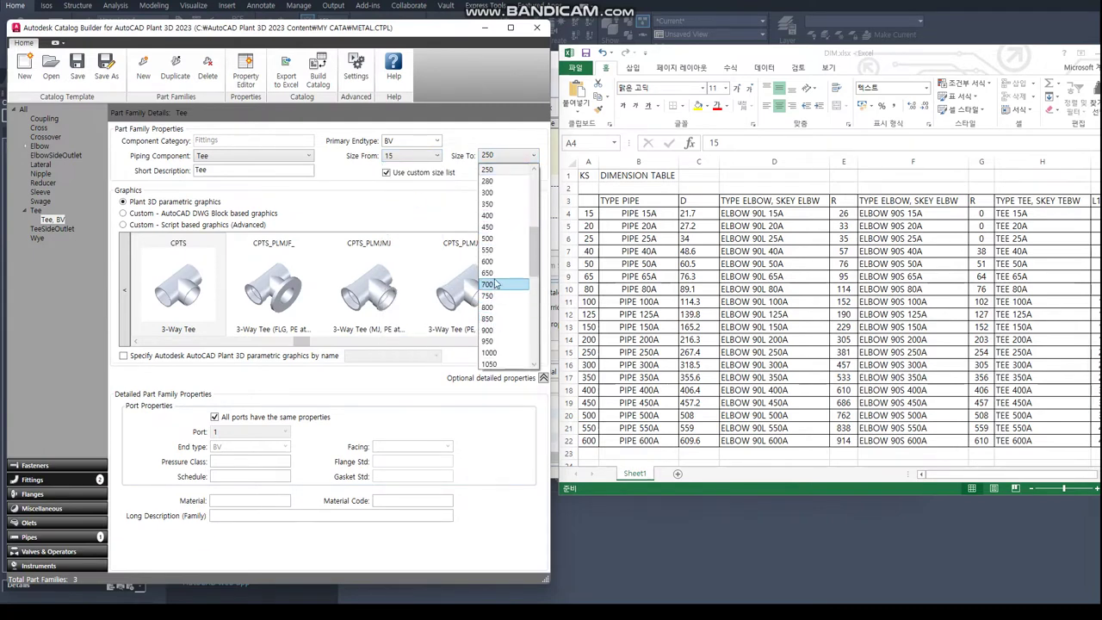
left_click(489, 261)
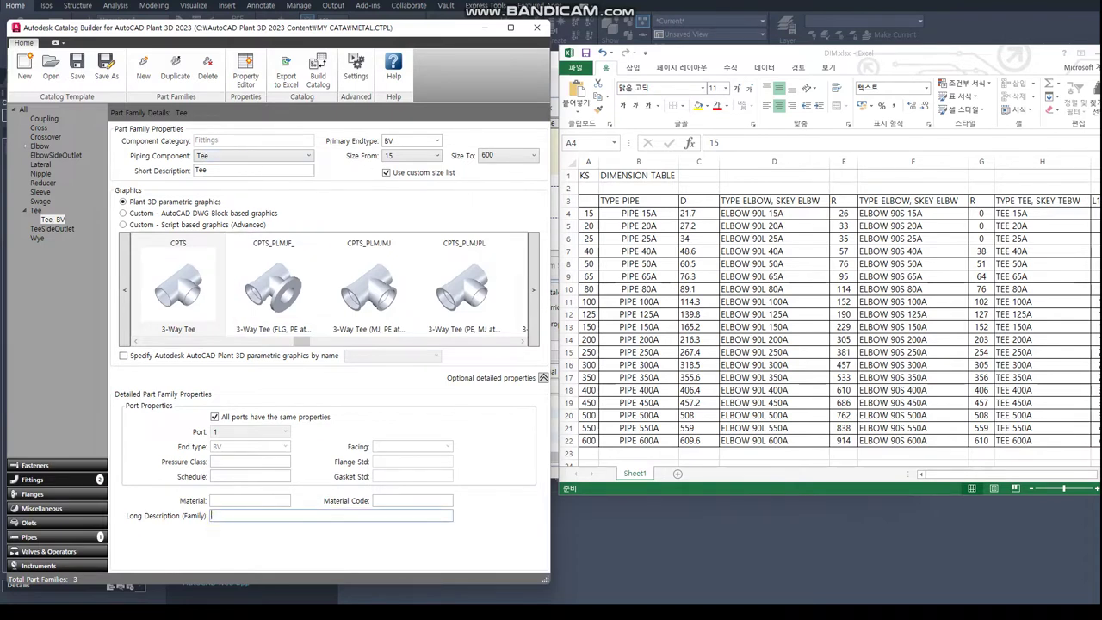
type("TEE")
left_click(218, 502)
type("METAL")
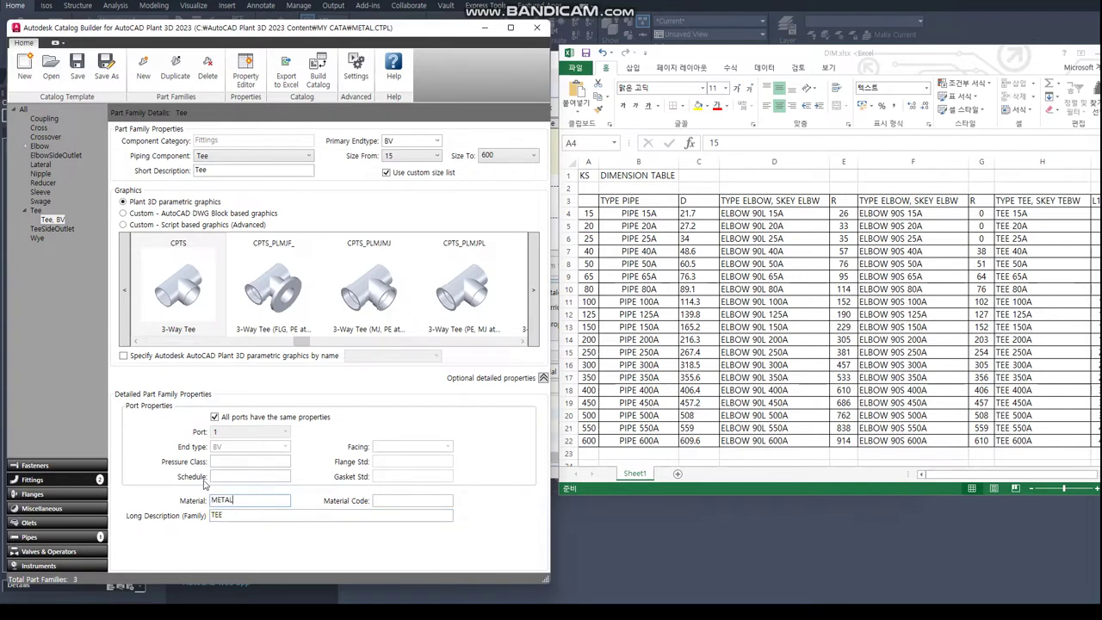
left_click(78, 74)
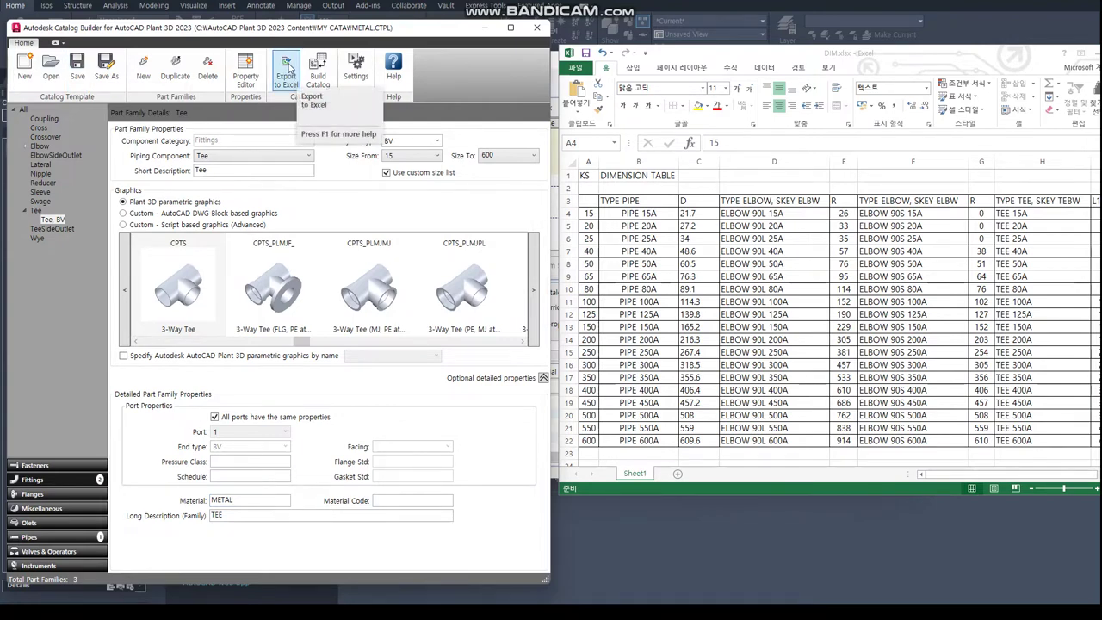
- Export the METAL catalog from Catalog Builder to Excel as METAL.xlsx
left_click(288, 69)
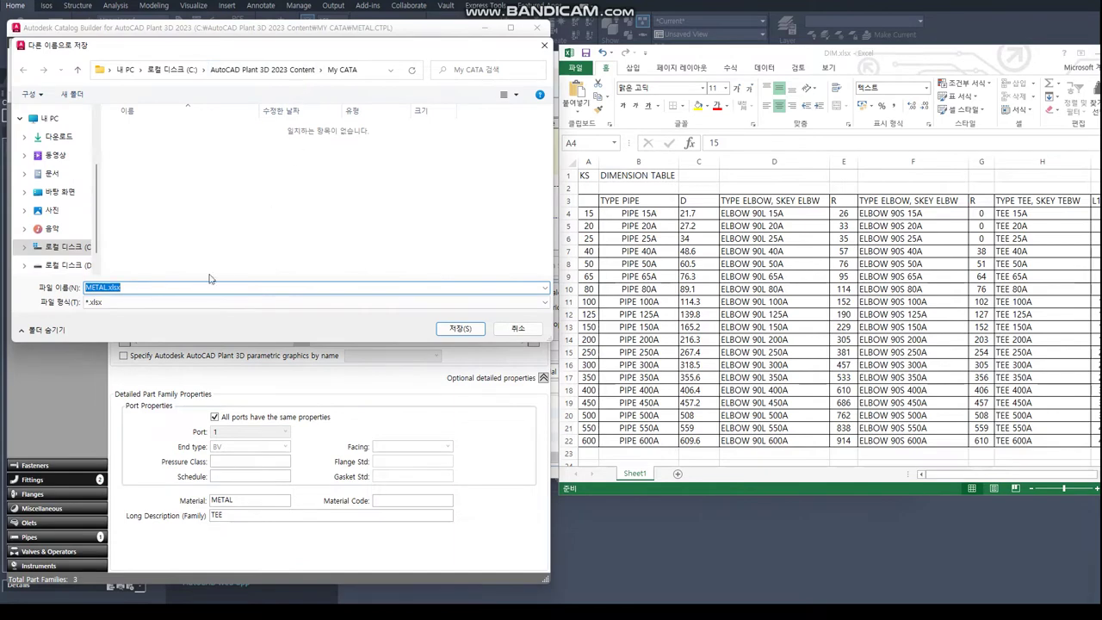
left_click(467, 330)
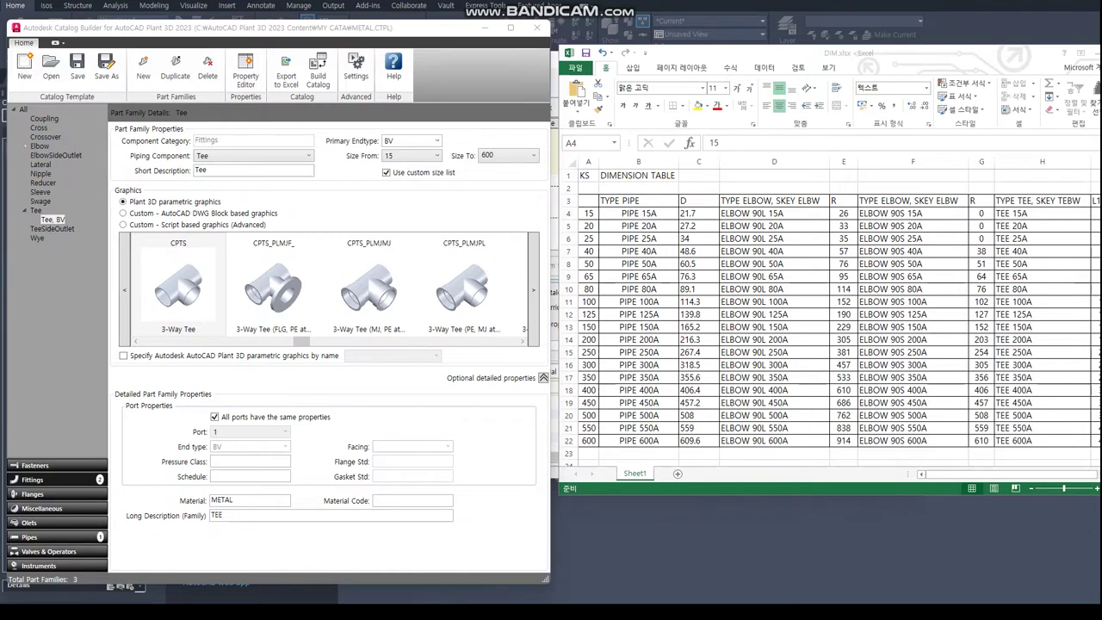
- Open METAL.xlsx from the MY CATA folder in Excel
double_click(384, 406)
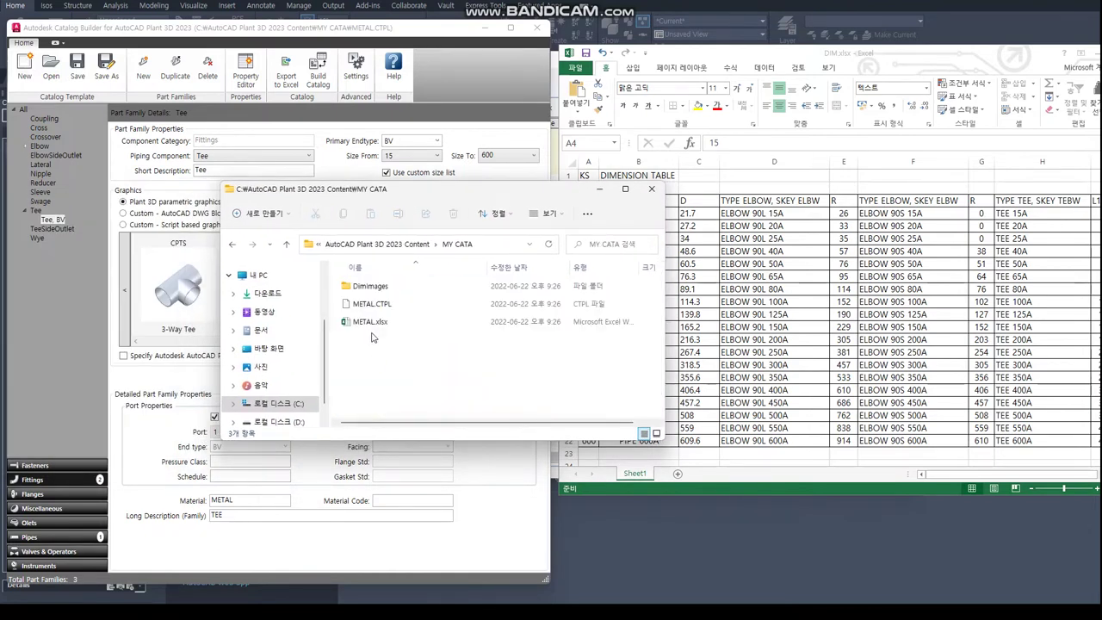
left_click(374, 323)
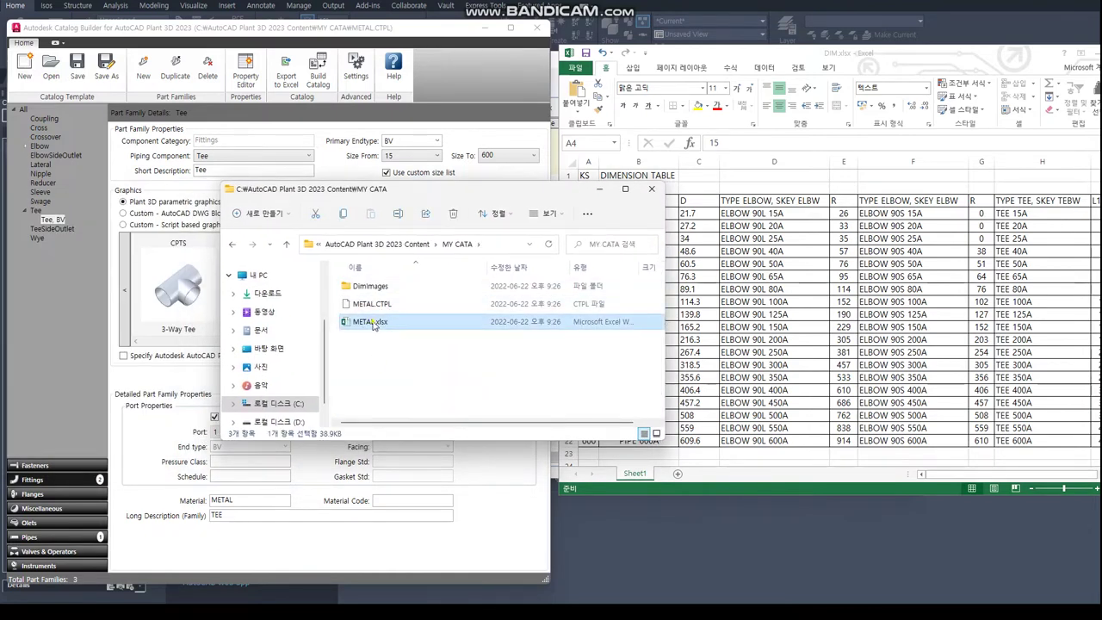
double_click(374, 324)
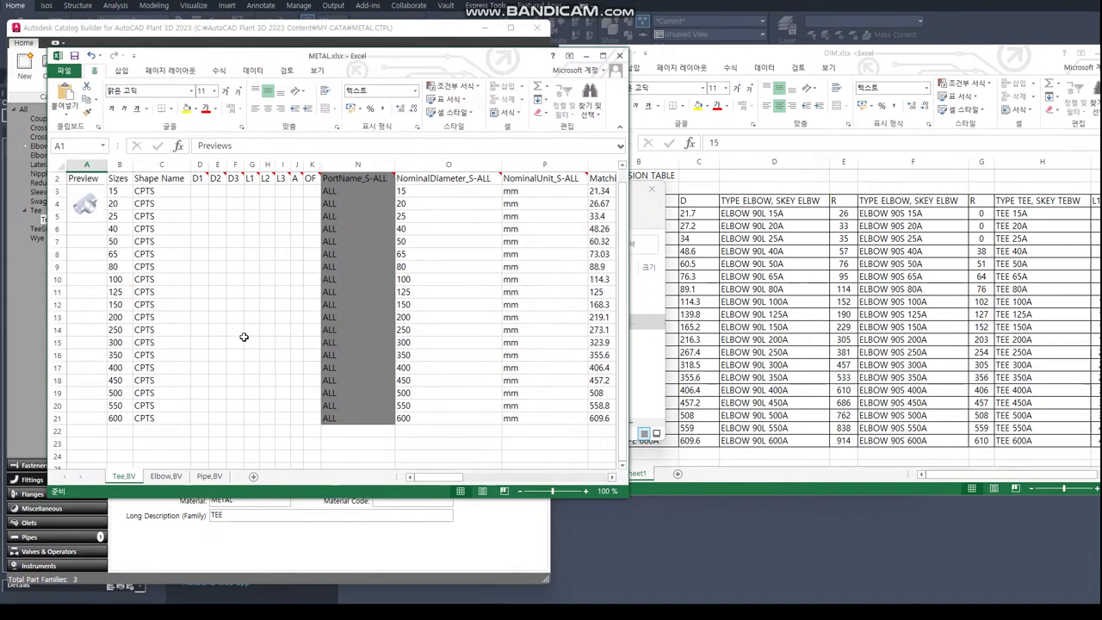
- Go to the Pipe,BV sheet, widen column D, and bring DIM.xlsx forward
left_click(239, 343)
scroll(247, 349, "down", 6)
scroll(248, 346, "up", 5)
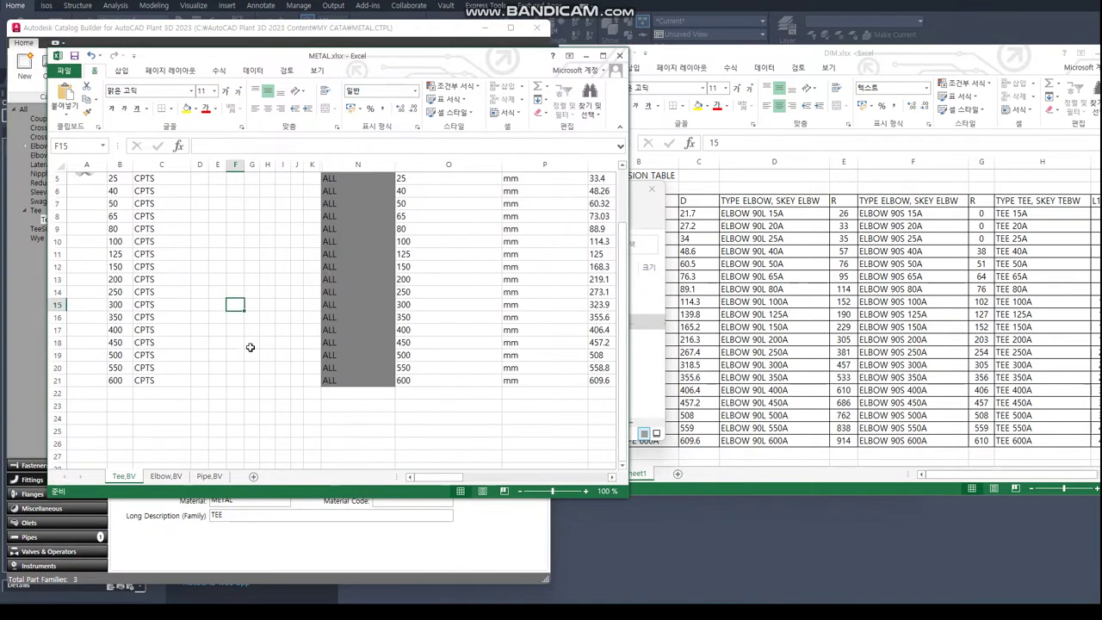
scroll(248, 344, "up", 1)
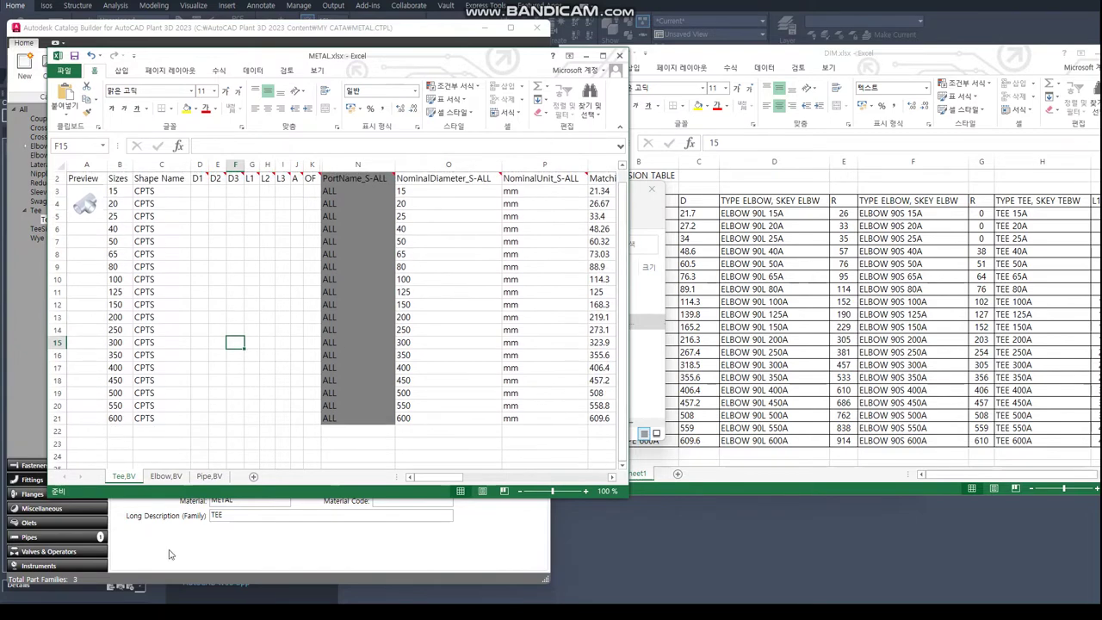
left_click(165, 477)
left_click(209, 476)
left_click(223, 367)
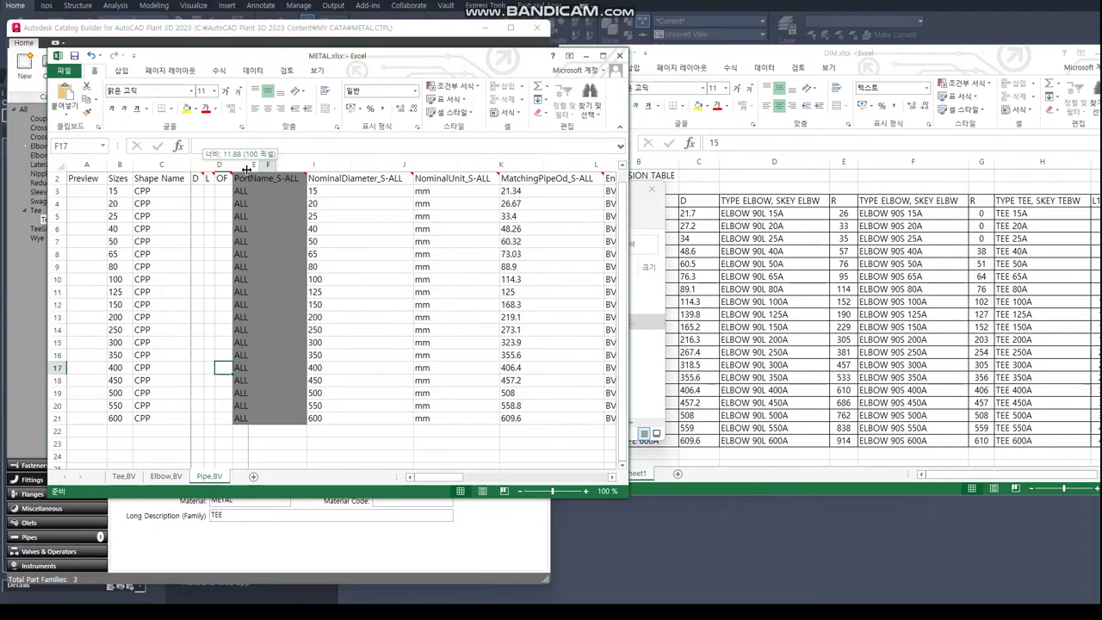
left_click_drag(220, 166, 245, 171)
left_click(214, 209)
left_click(229, 264)
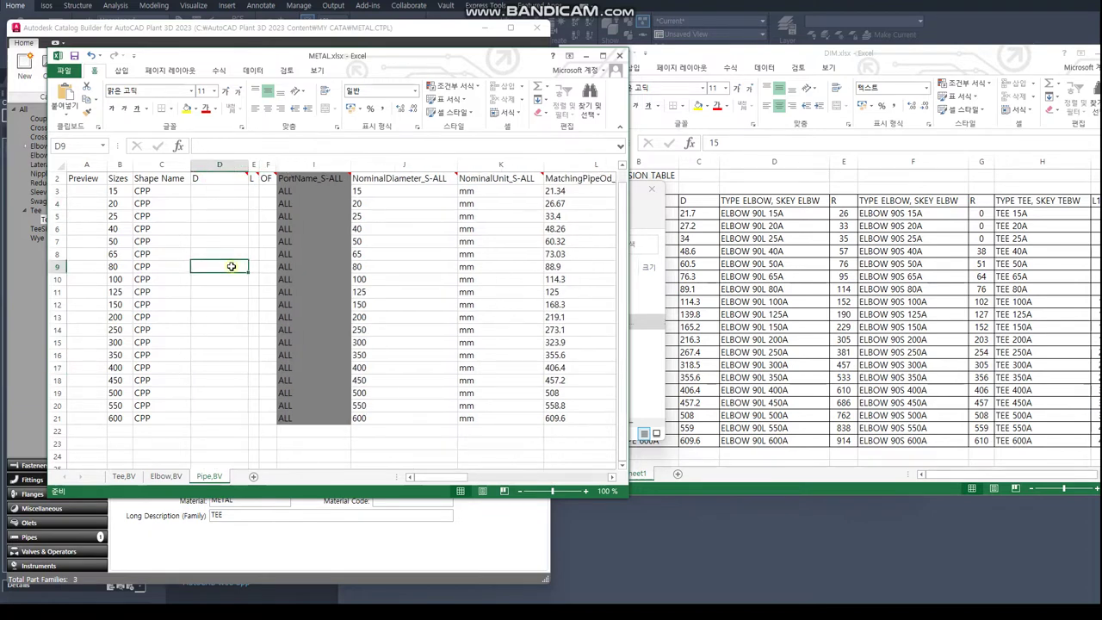
left_click(726, 253)
- Paste the DIM pipe diameters C4:C22 as values into Pipe,BV column D from D3
left_click_drag(699, 213, 702, 440)
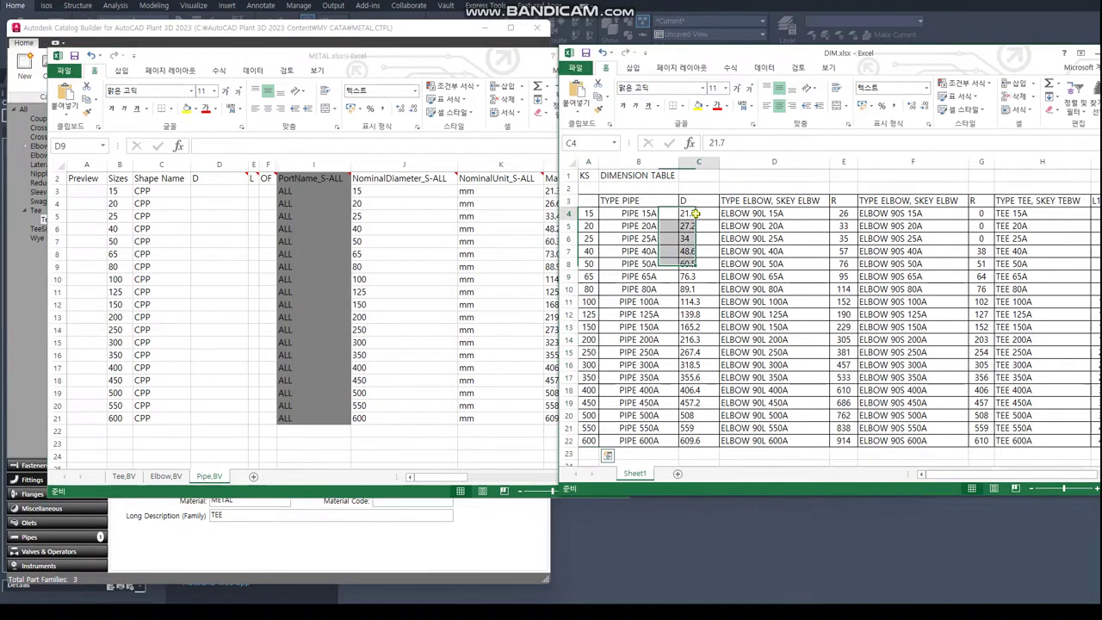
right_click(697, 383)
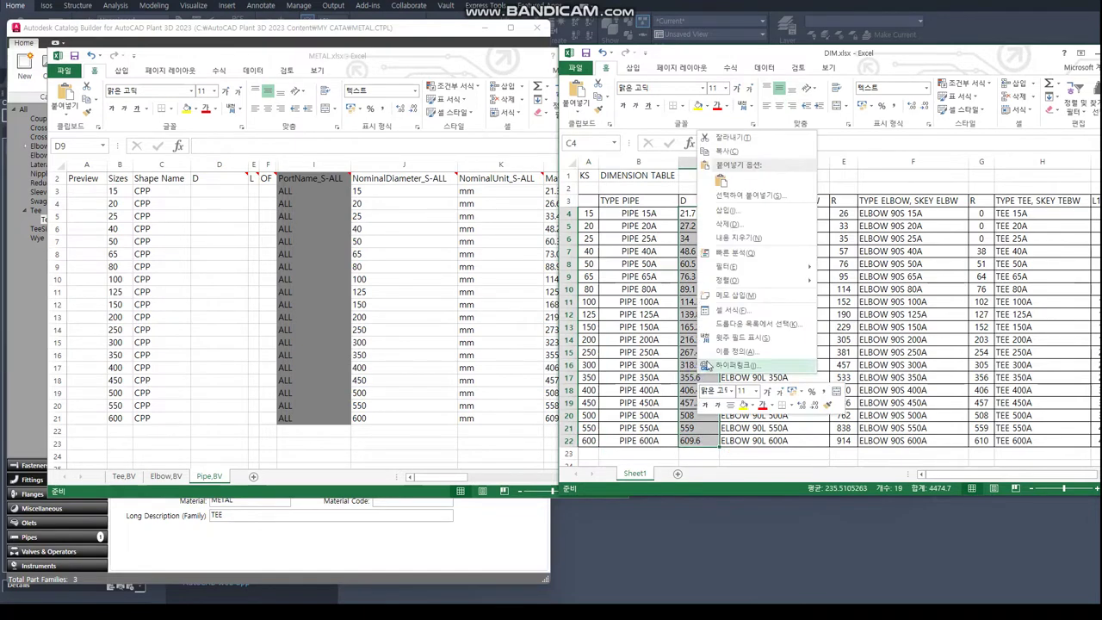
left_click(728, 151)
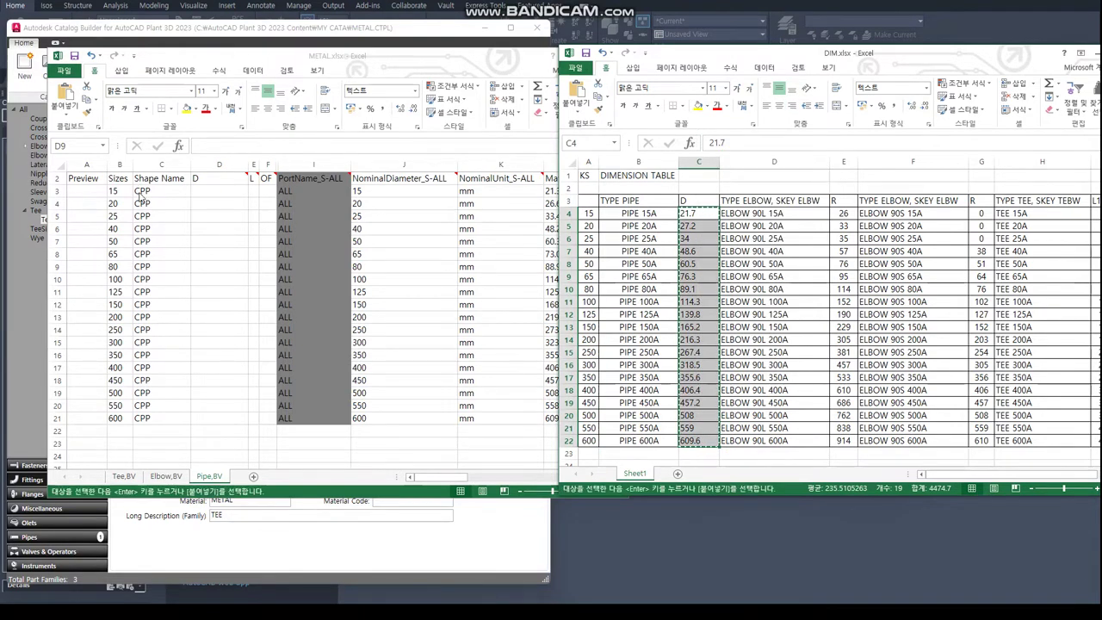
left_click(211, 201)
left_click(216, 190)
right_click(216, 190)
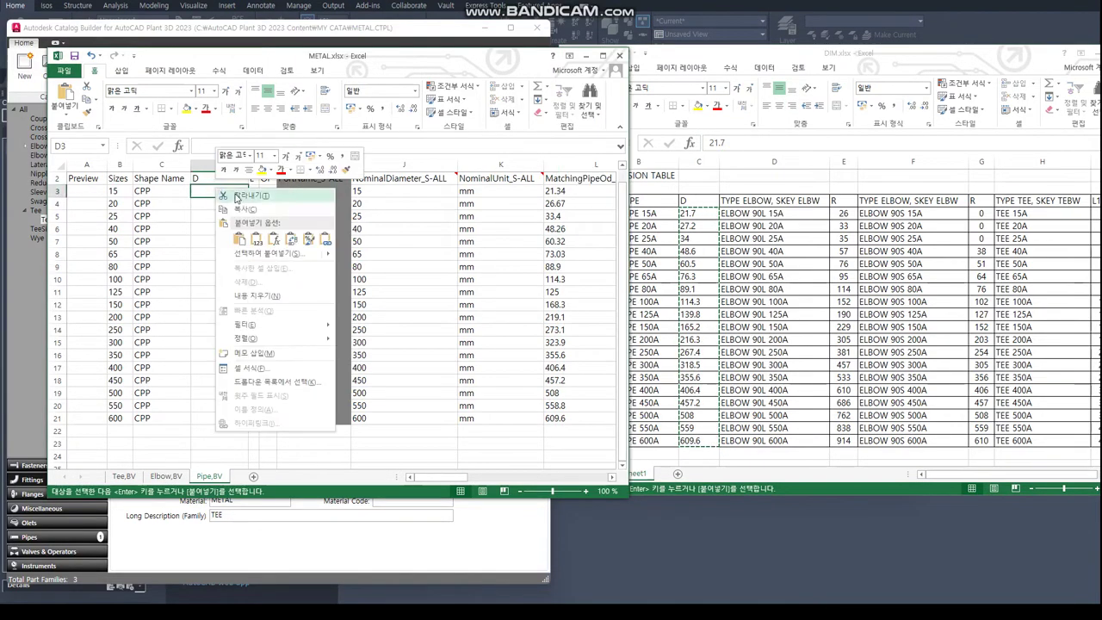
left_click(251, 254)
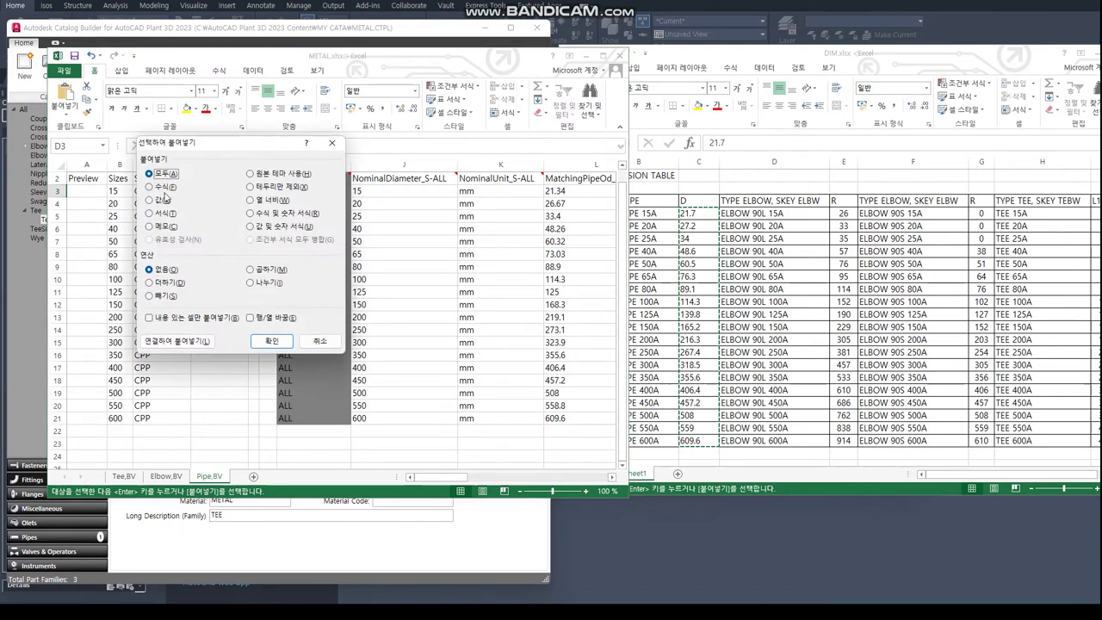
left_click(163, 200)
left_click(272, 343)
mouse_move(256, 179)
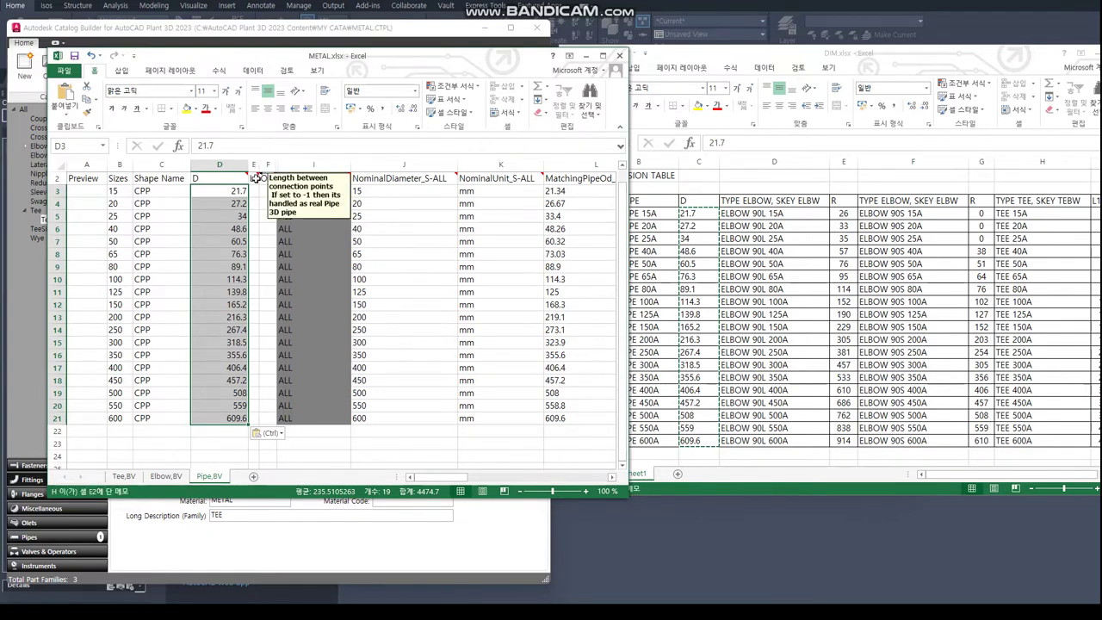
- Enter L -1 and OF 0 in row 3 and fill them down to row 21
left_click(253, 190)
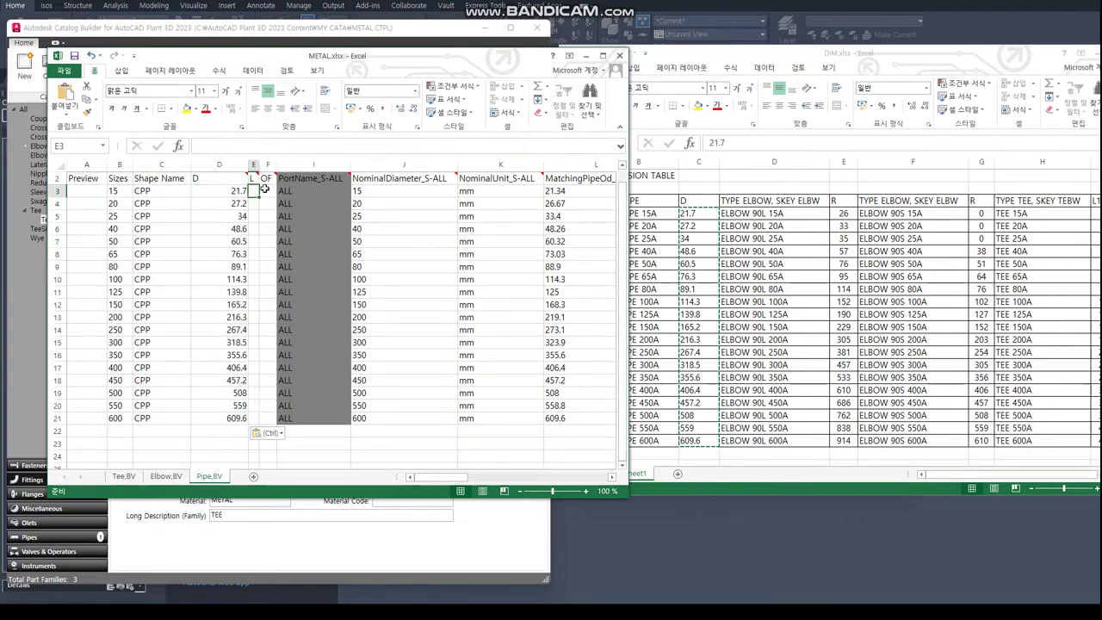
type("-")
key("Return")
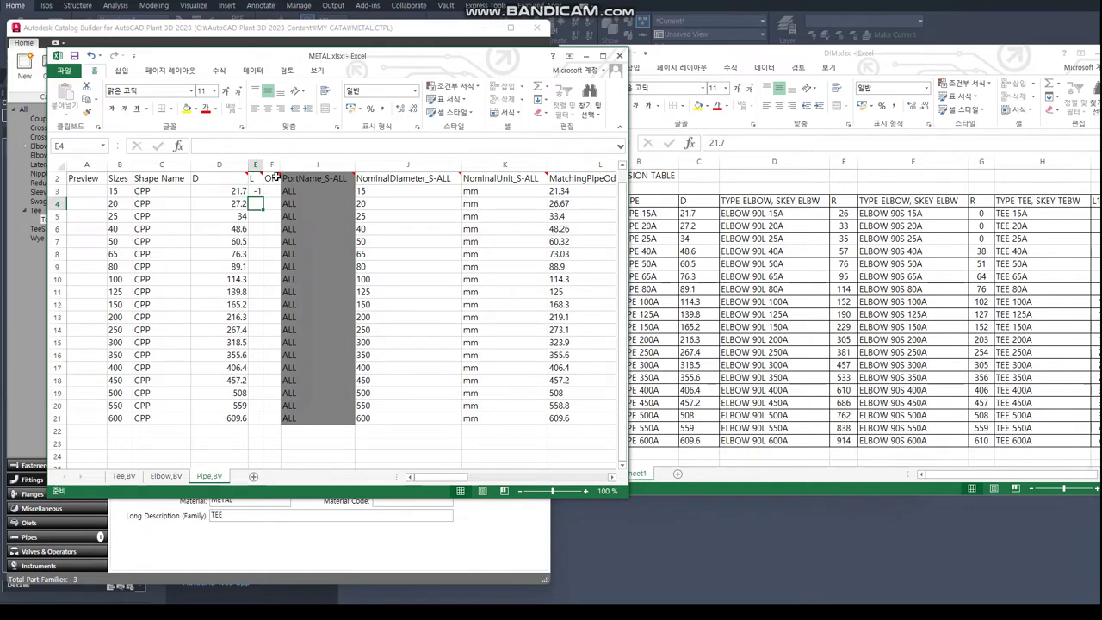
mouse_move(271, 178)
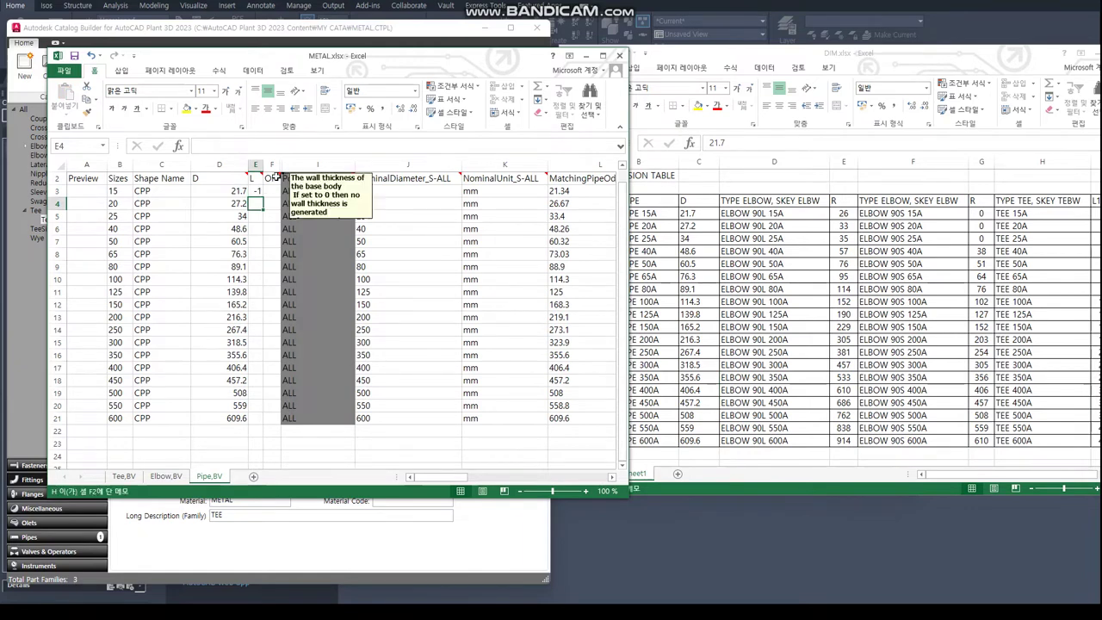
left_click(271, 191)
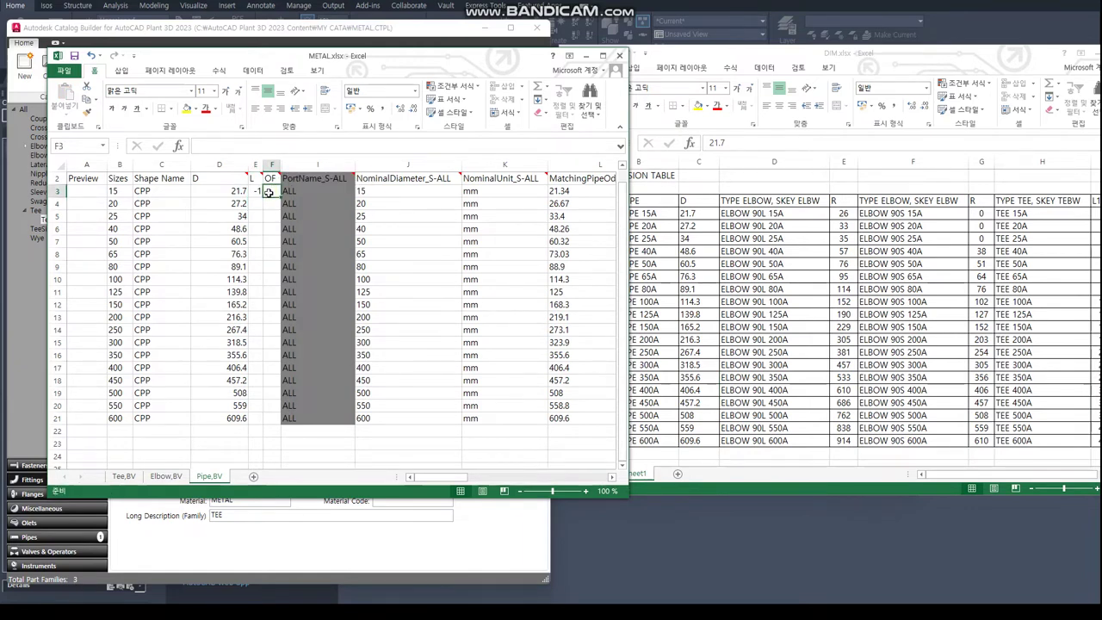
type("0")
key("Return")
left_click_drag(270, 191, 269, 192)
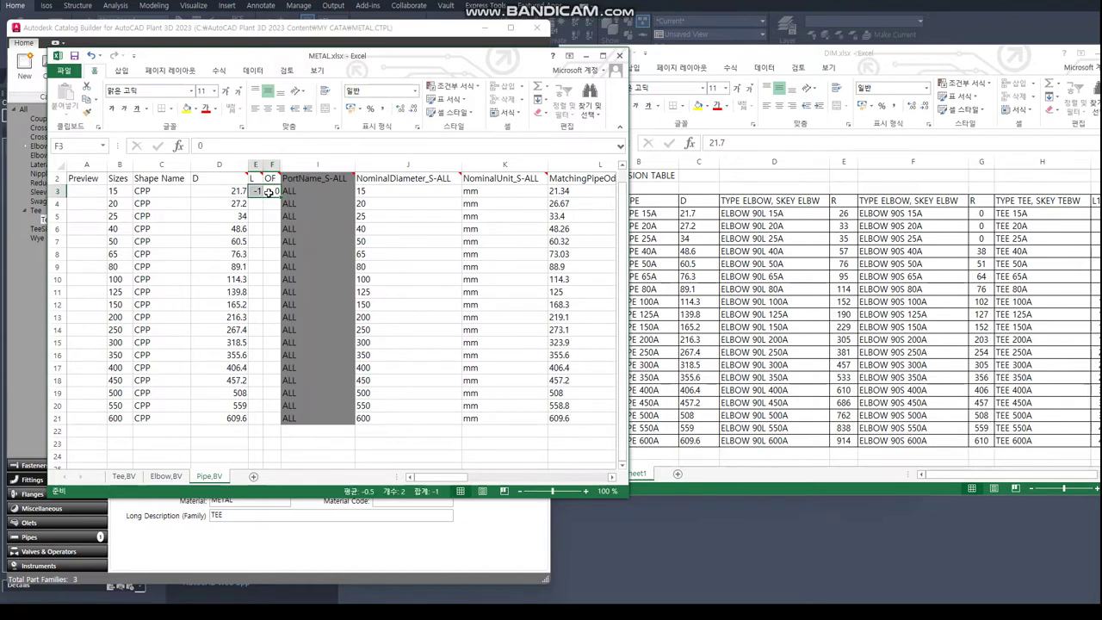
key("ctrl+c")
key("shift+Down")
key("shift+Down")
key("shift+Down")
key("shift+Down")
key("shift+Down")
key("shift+Down")
key("shift+Down")
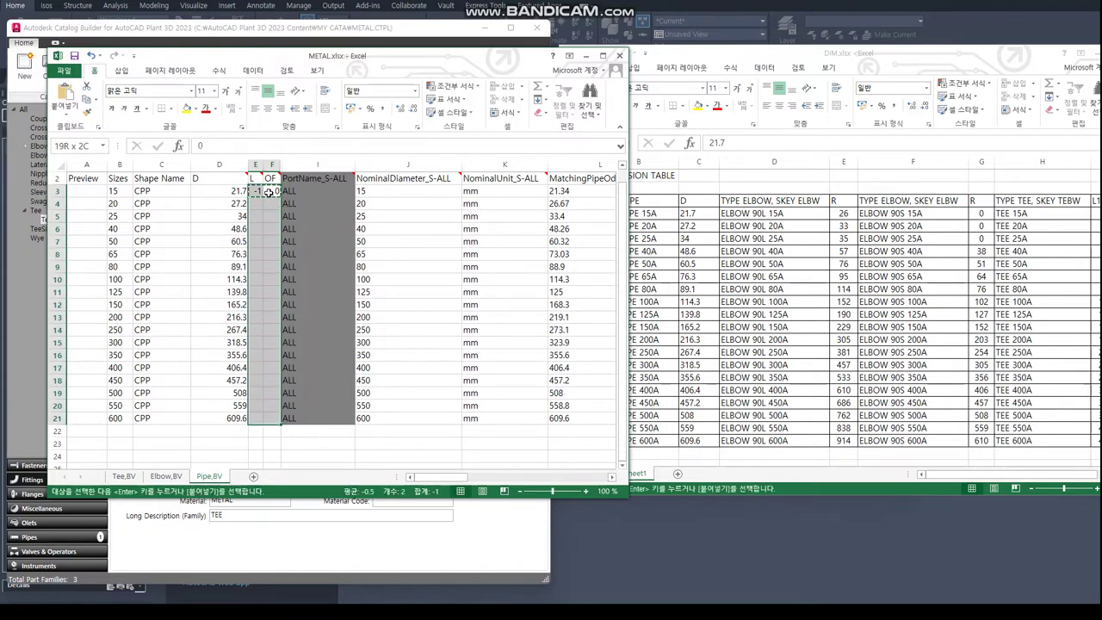
key("Return")
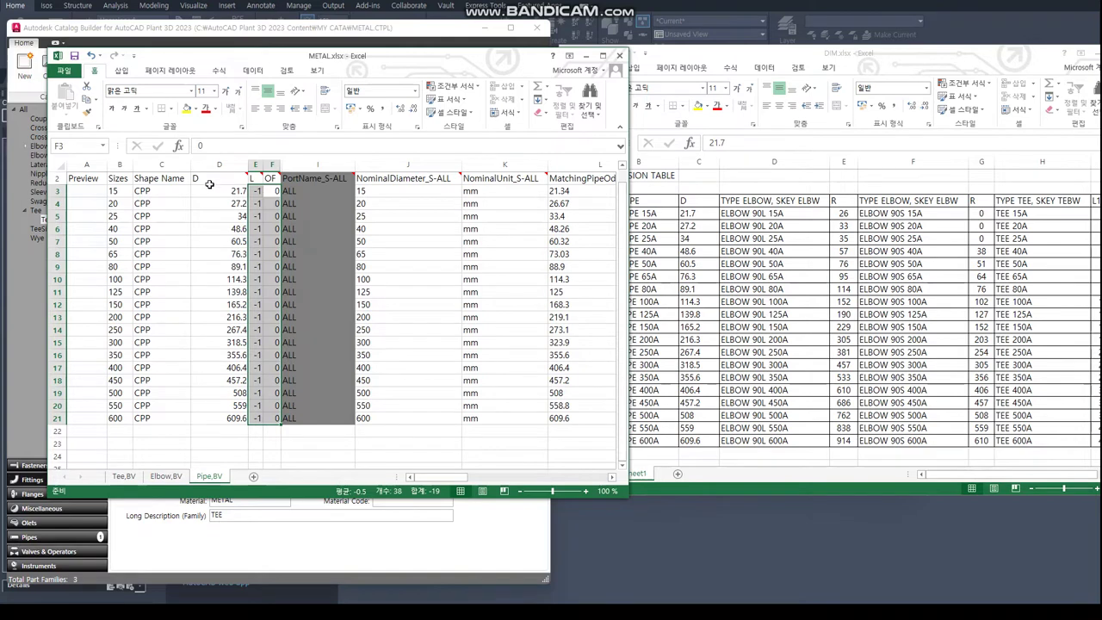
left_click_drag(224, 192, 229, 419)
- Copy the D diameters D3:D21 into the MatchingPipeOd column starting at L3
key("ctrl+c")
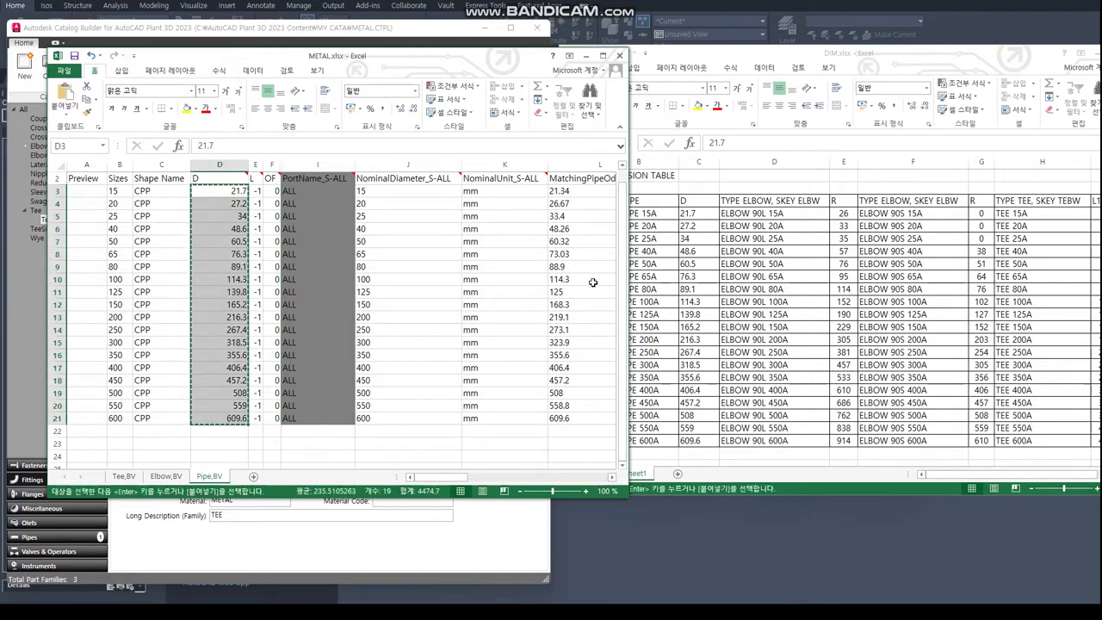
left_click(580, 191)
key("ctrl+v")
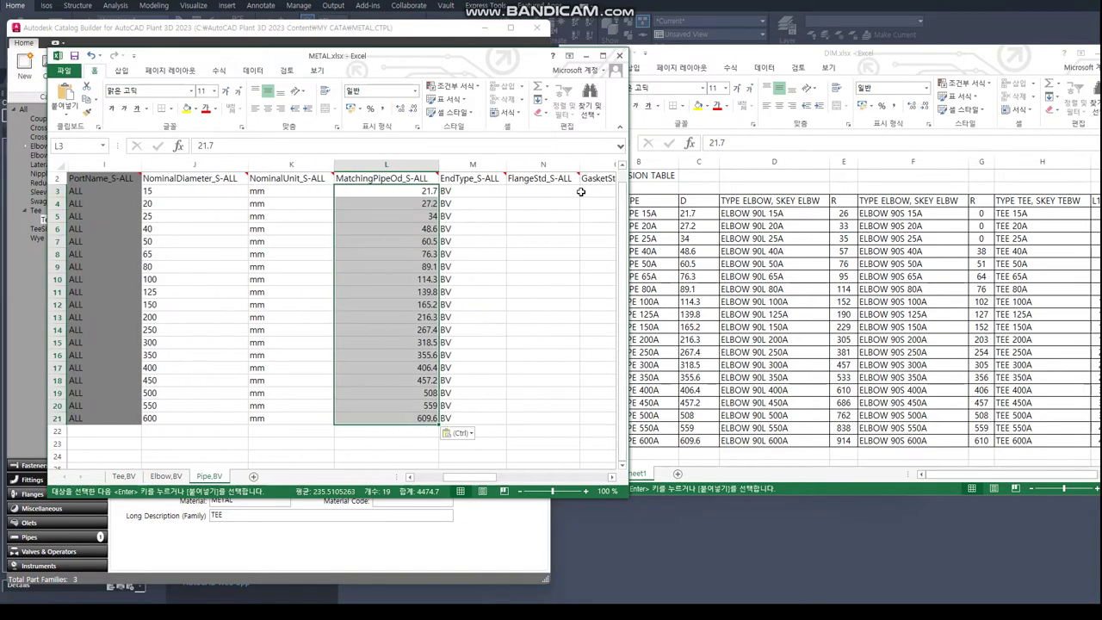
left_click(481, 191)
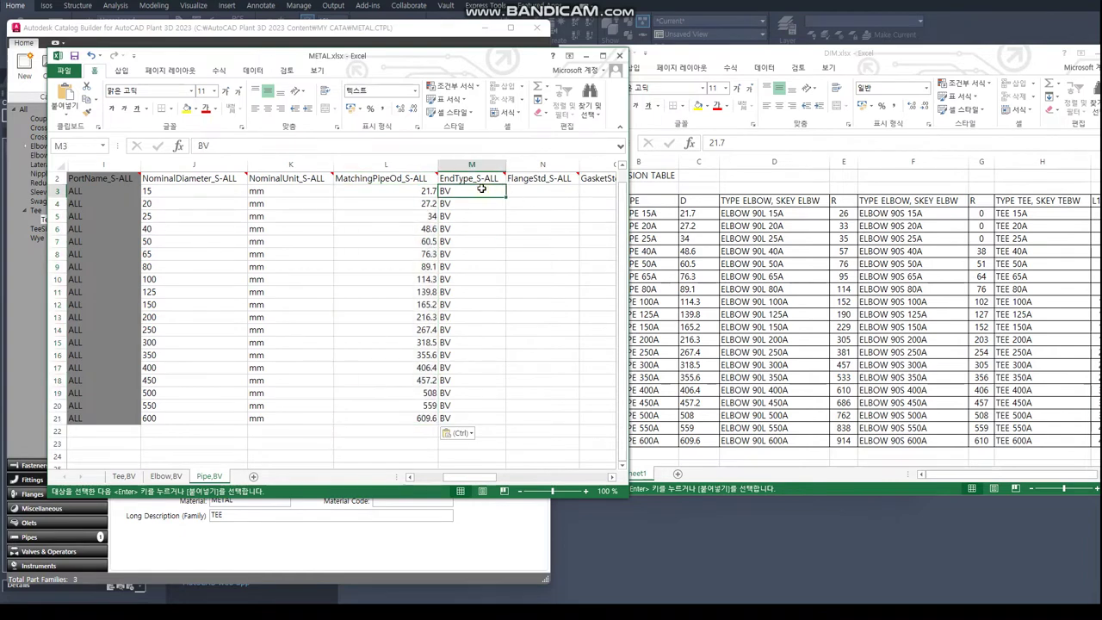
key("Right")
key("Right")
key("Right")
key("Right")
key("Right")
key("Right")
key("Right")
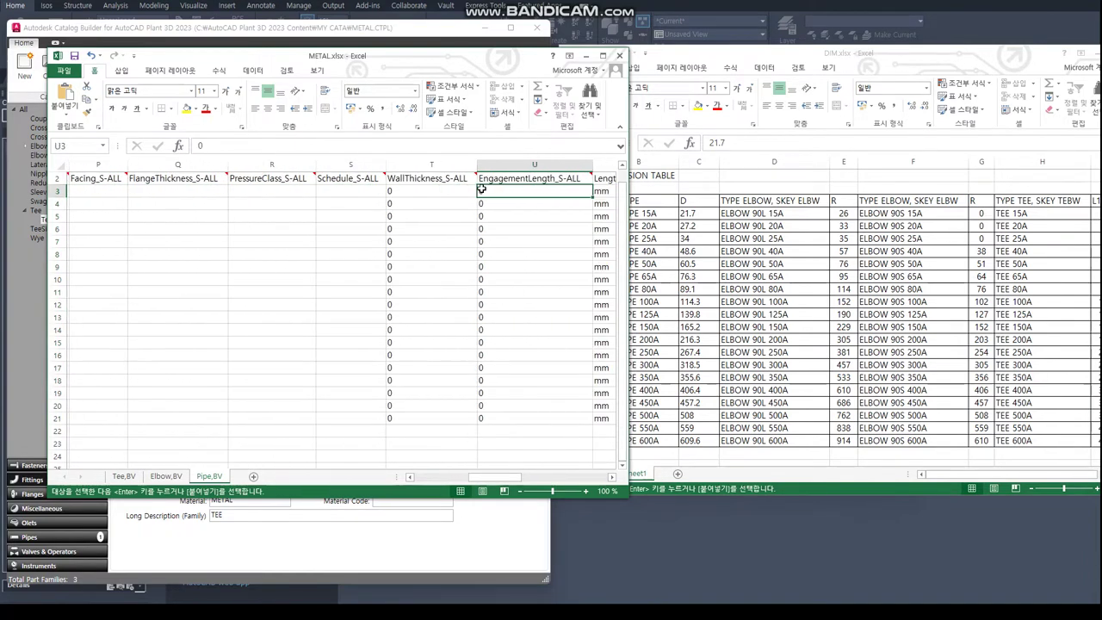
key("Right")
key("Right")
key("Right")
key("Right")
key("Right")
key("Right")
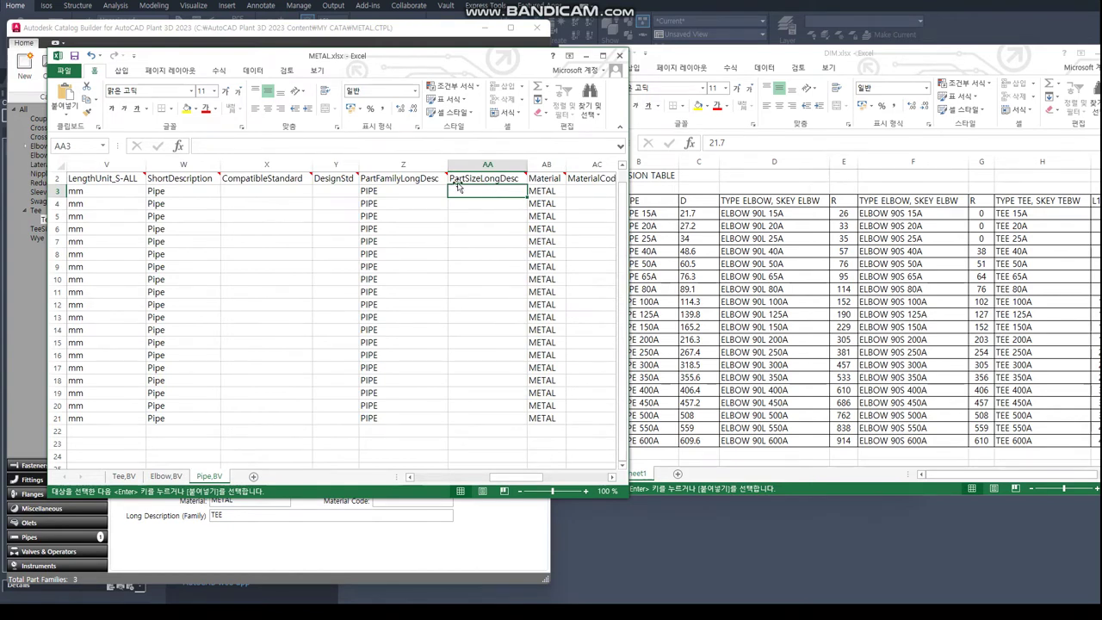
key("Escape")
- Paste PIPE 15A through PIPE 600A from DIM.xlsx as values into PartSizeLongDesc
left_click(716, 239)
left_click_drag(639, 213, 647, 441)
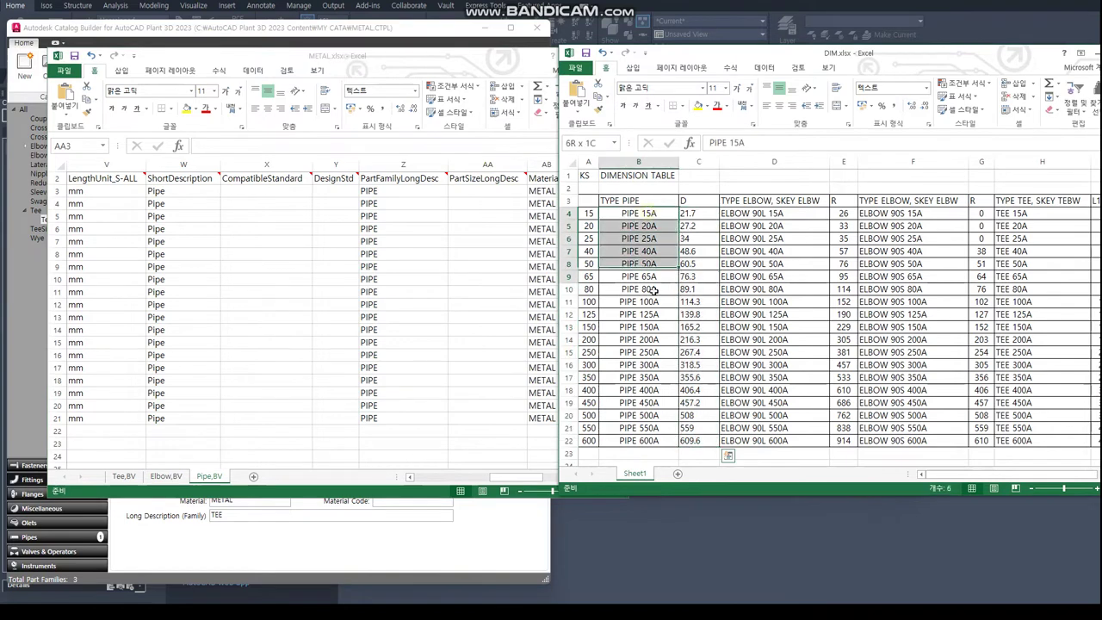
key("ctrl+c")
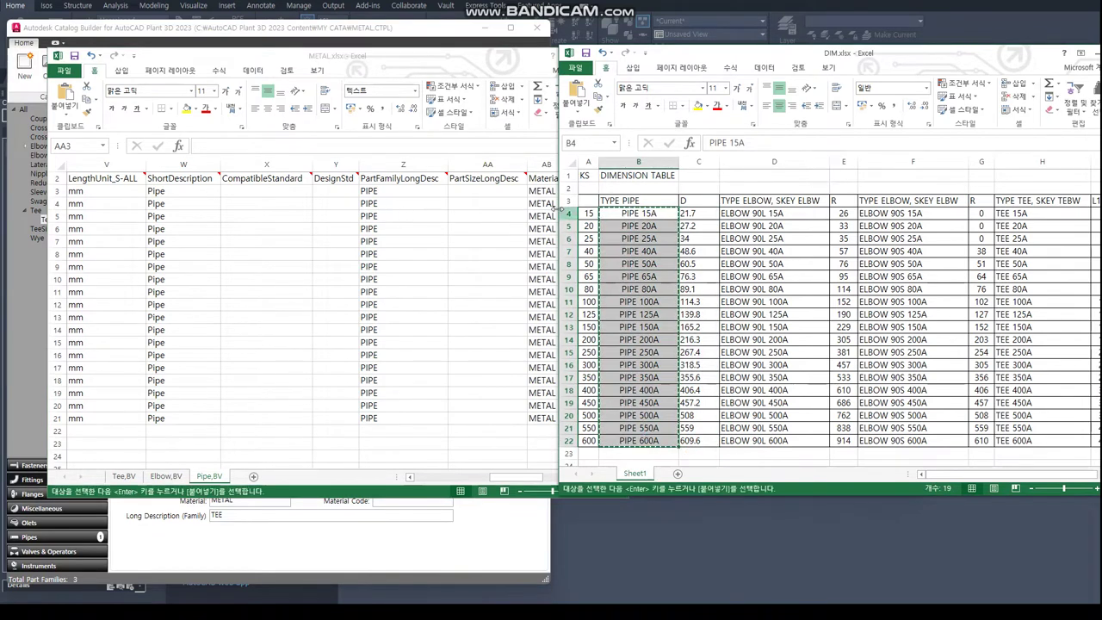
left_click(490, 190)
right_click(490, 189)
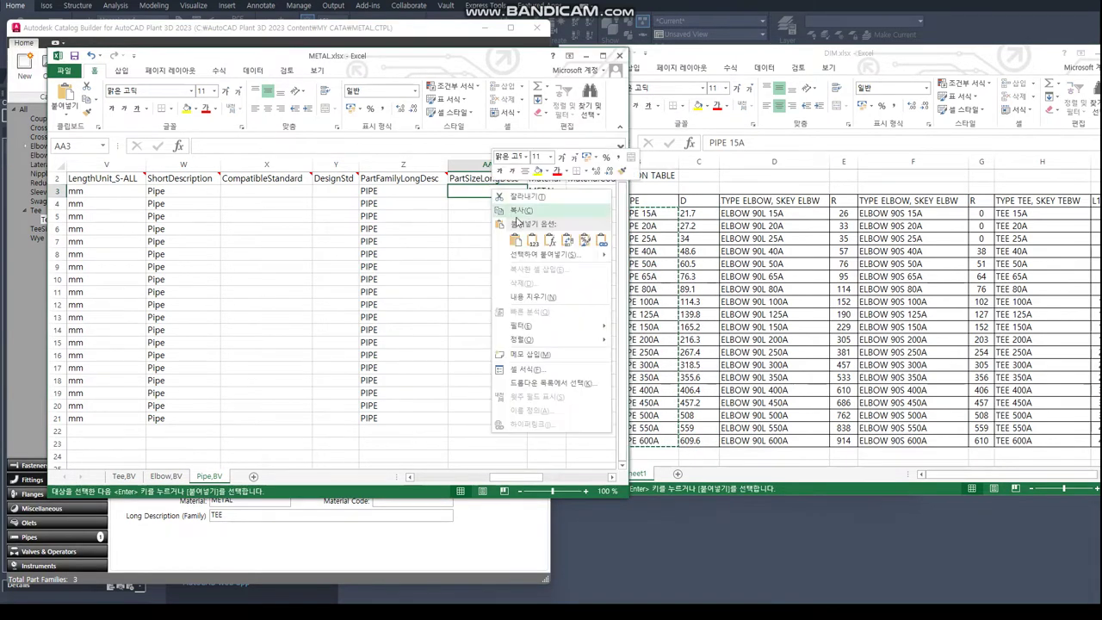
left_click(517, 259)
left_click(446, 201)
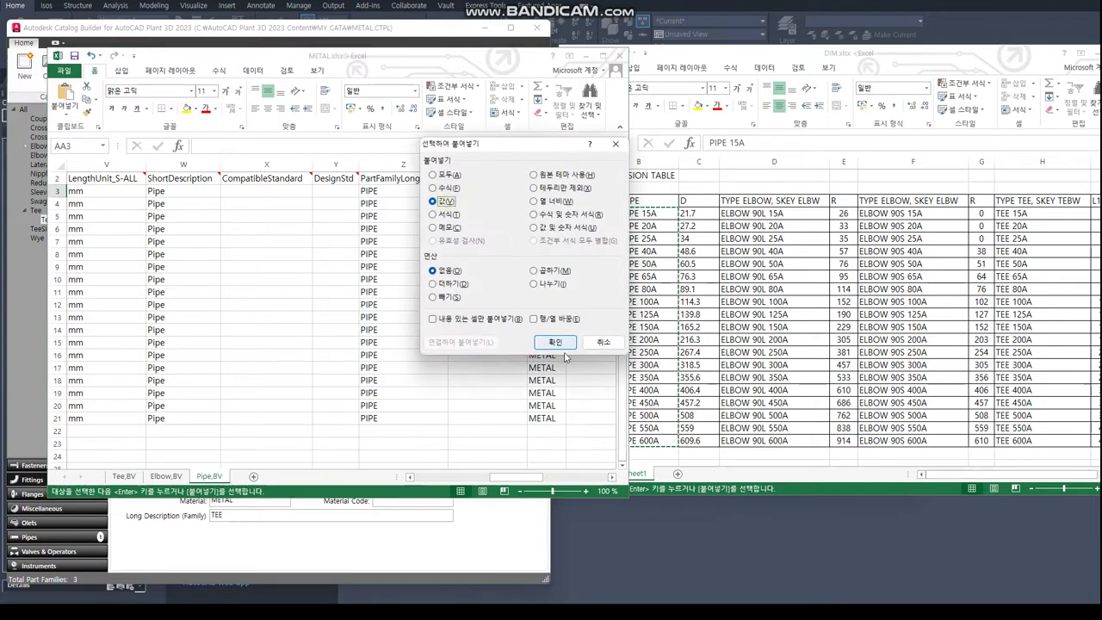
left_click(555, 341)
left_click(495, 328)
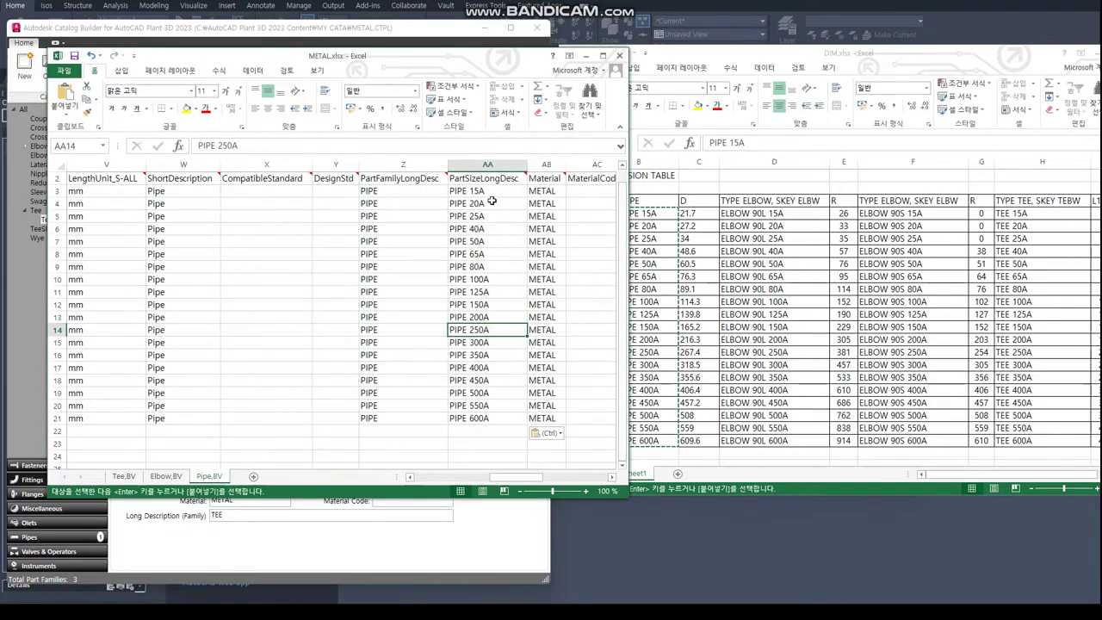
key("Right")
key("Right")
key("Right")
key("Right")
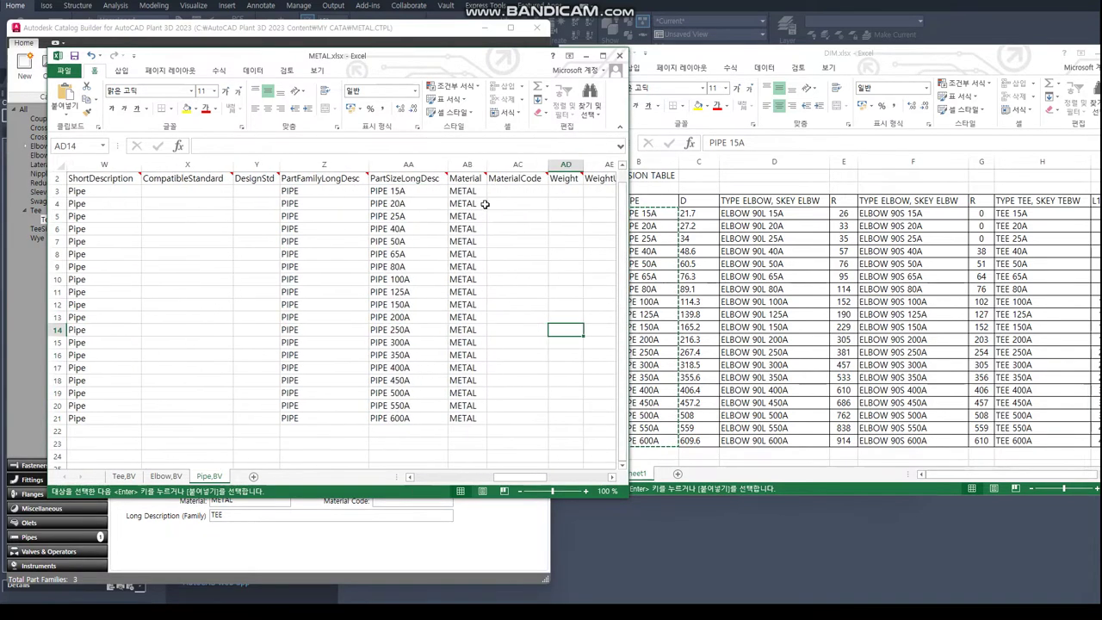
key("Right")
key("Right")
key("Right")
key("Right")
key("Right")
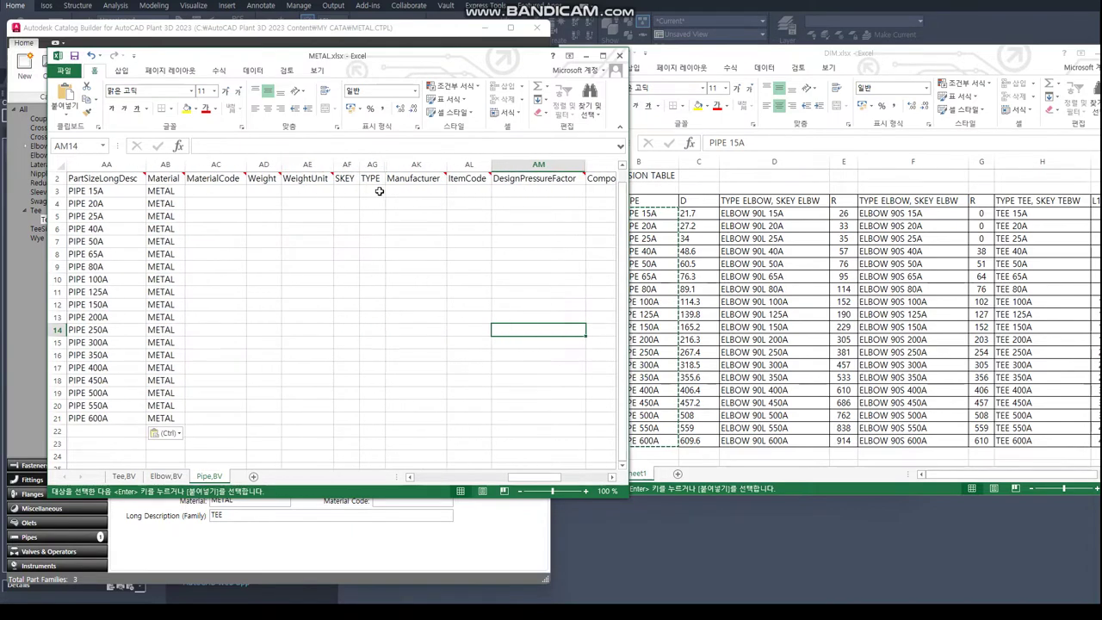
key("Right")
key("Right")
key("Right")
key("Right")
key("Left")
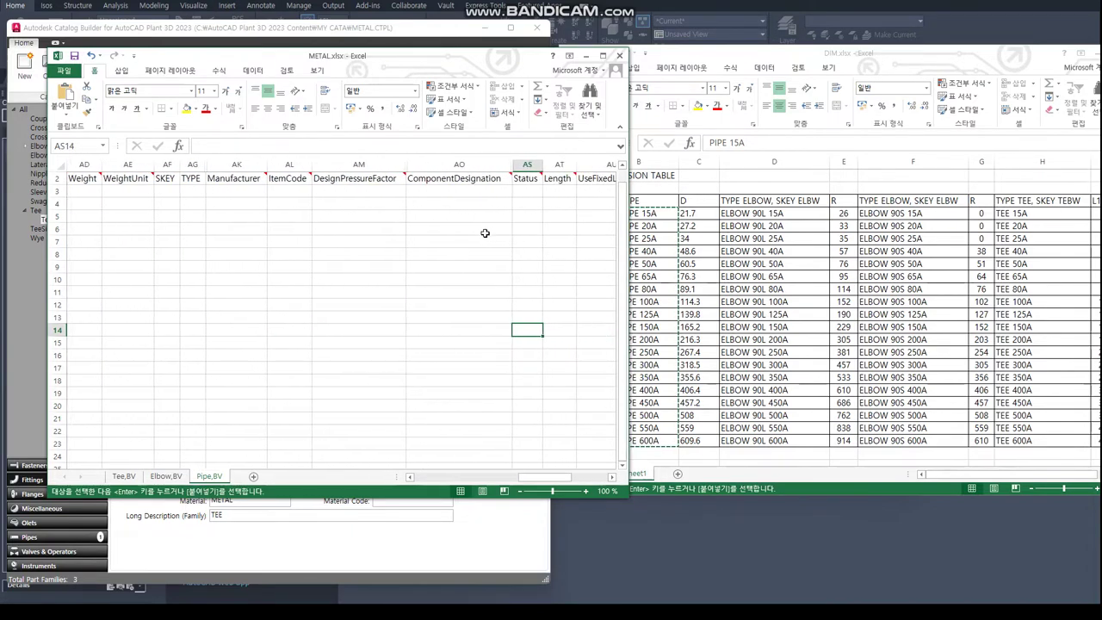
key("Home")
key("Left")
key("Left")
key("Left")
key("Left")
key("Left")
key("Left")
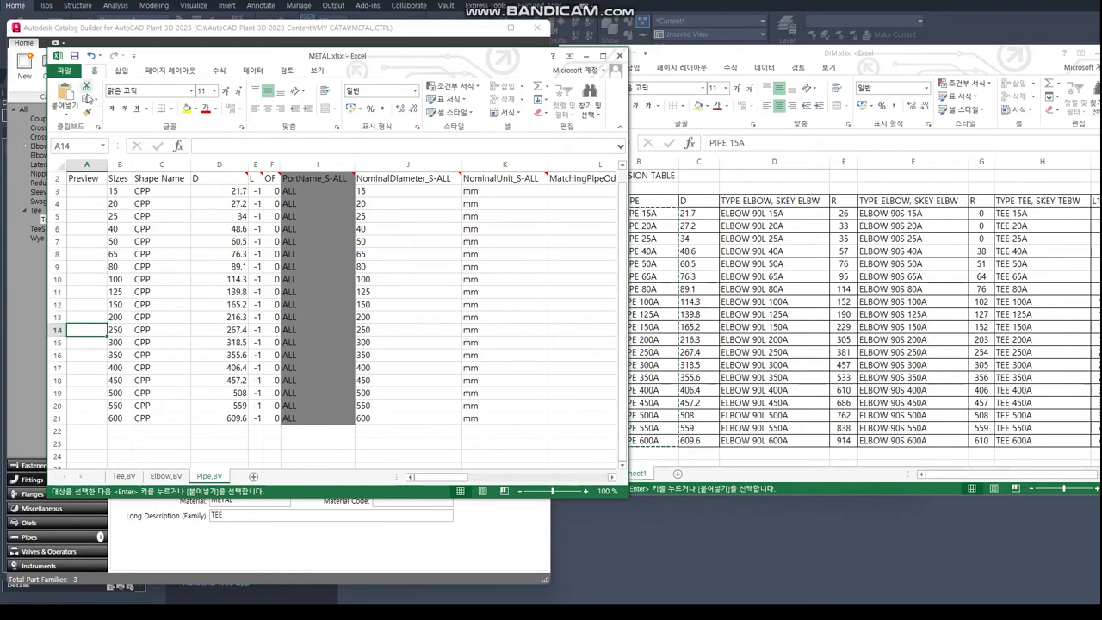
left_click(76, 56)
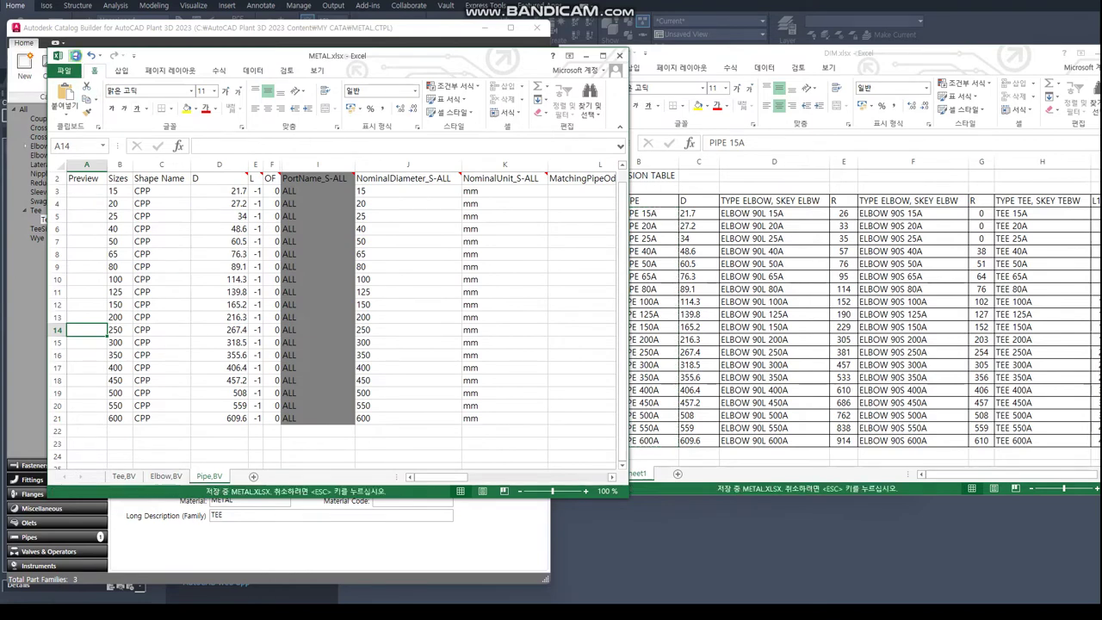
- On the Elbow,BV sheet, enter 0 under D2 and 90 under A in row 3
left_click(167, 476)
left_click(169, 281)
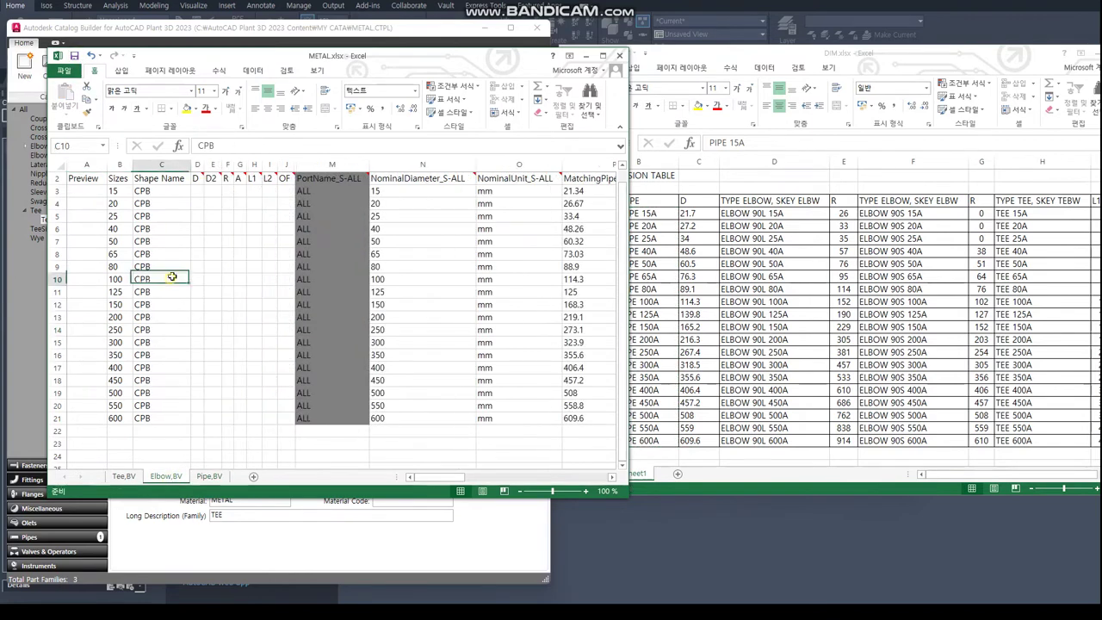
left_click(197, 190)
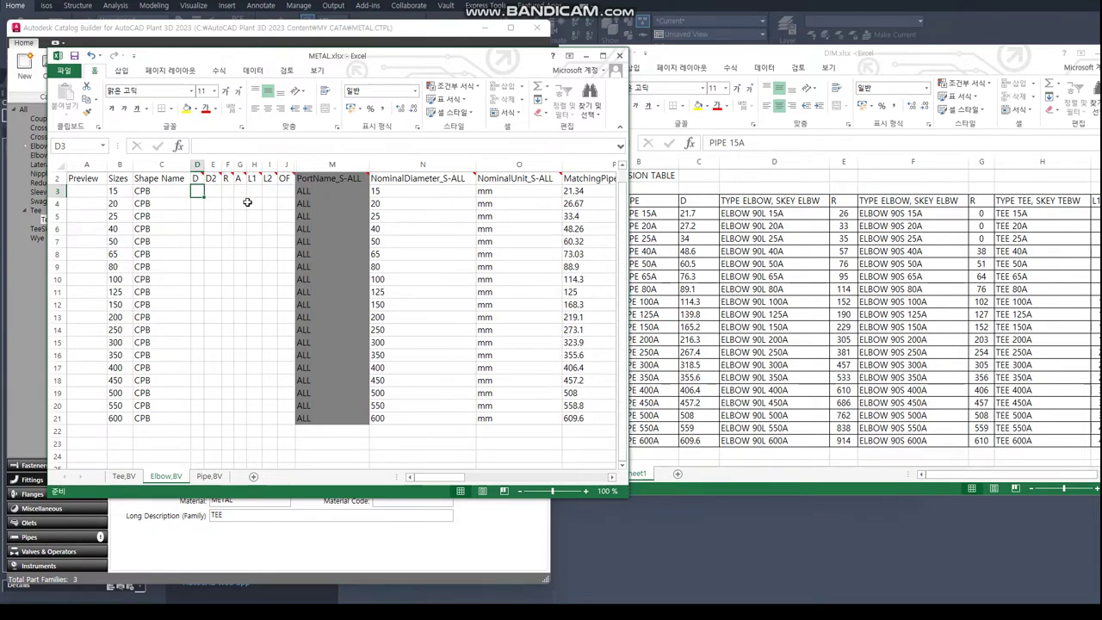
left_click(210, 191)
type("0")
key("Return")
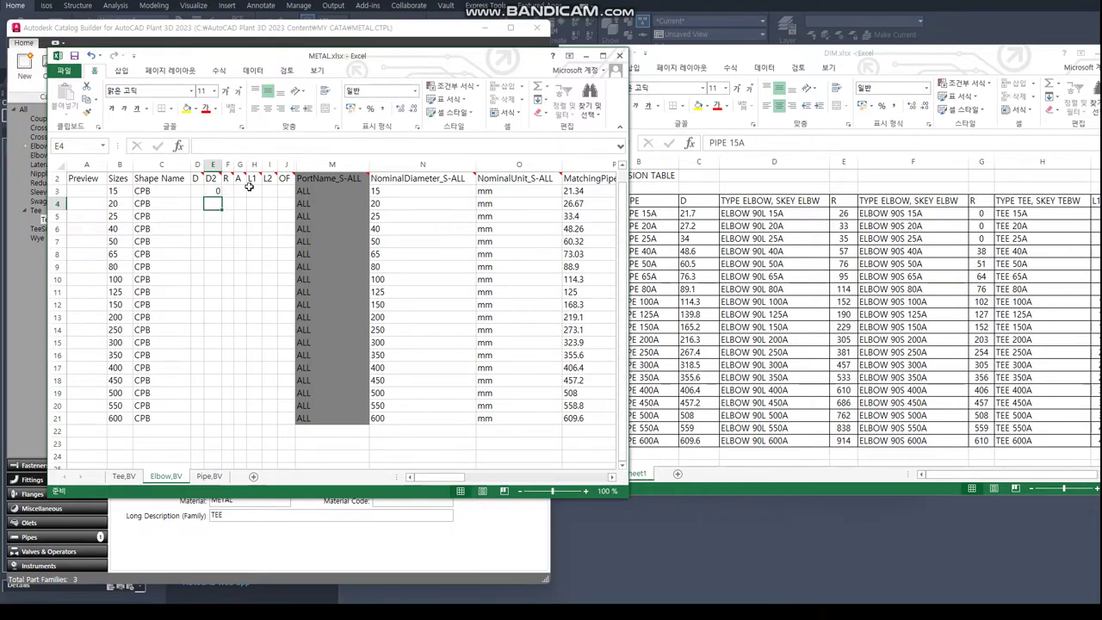
left_click(240, 190)
type("90")
key("Return")
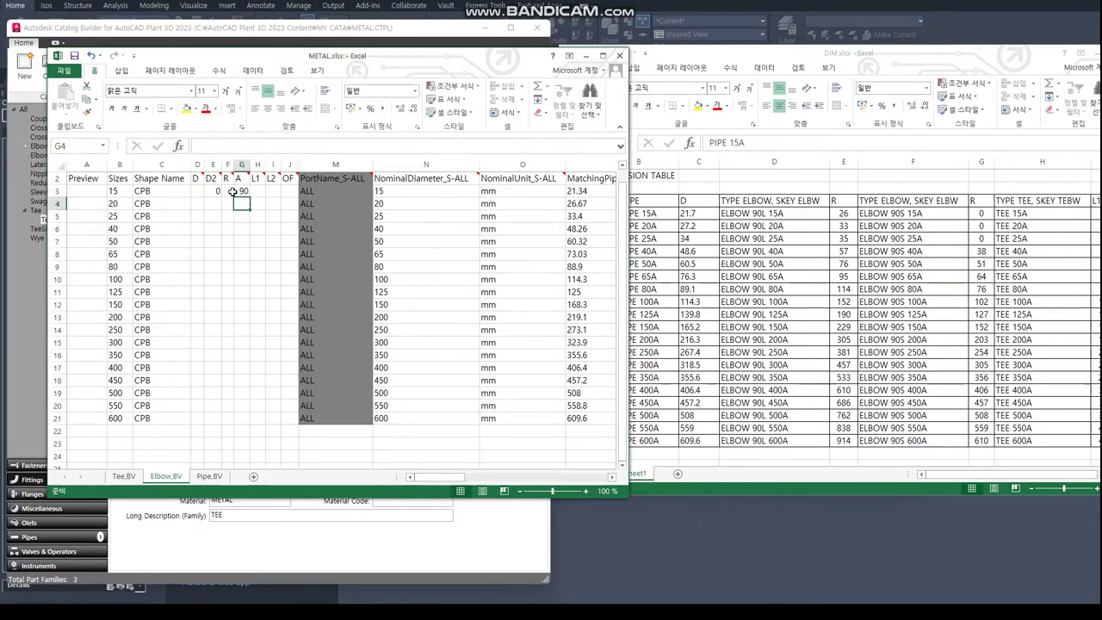
- Paste the DIM diameters as values into Elbow,BV column D and autofit it
left_click(682, 250)
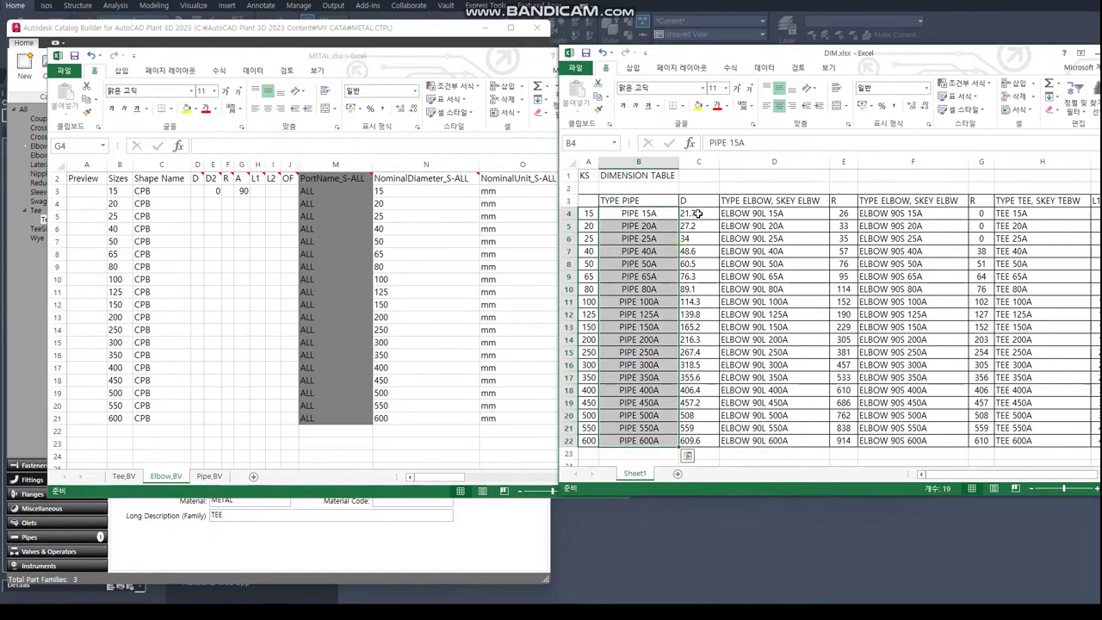
left_click_drag(699, 213, 699, 441)
key("ctrl+c")
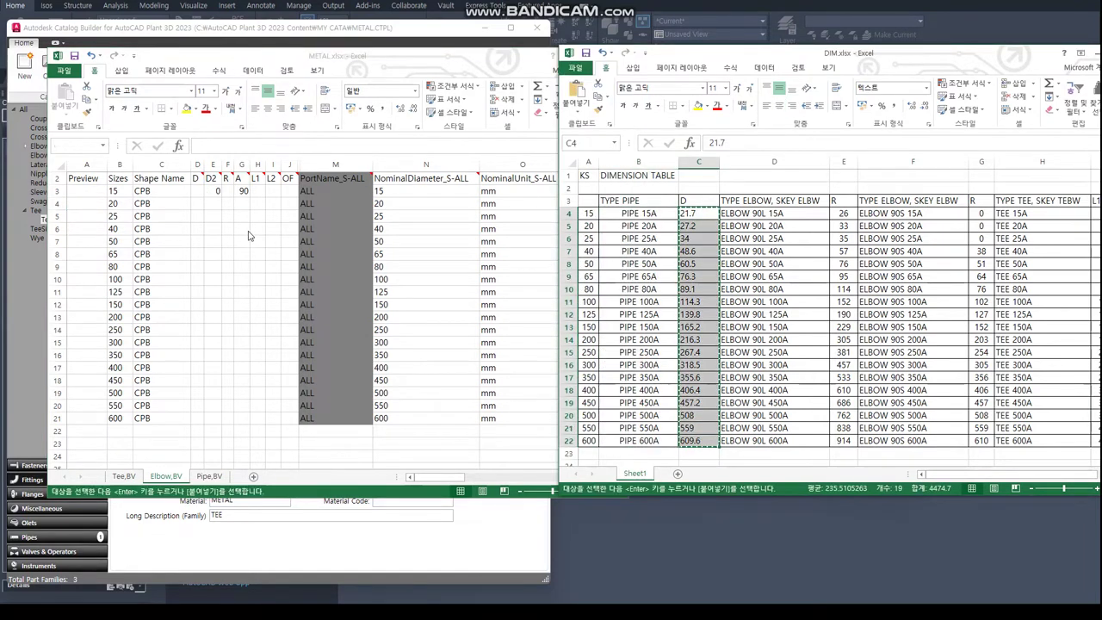
left_click(196, 191)
right_click(197, 190)
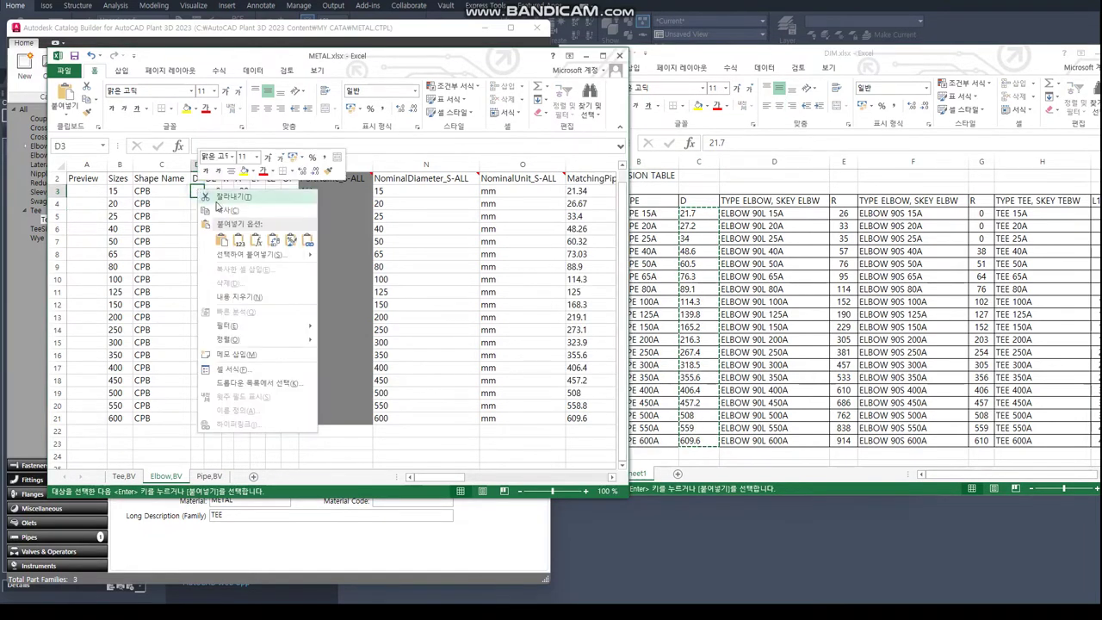
left_click(240, 256)
left_click(148, 202)
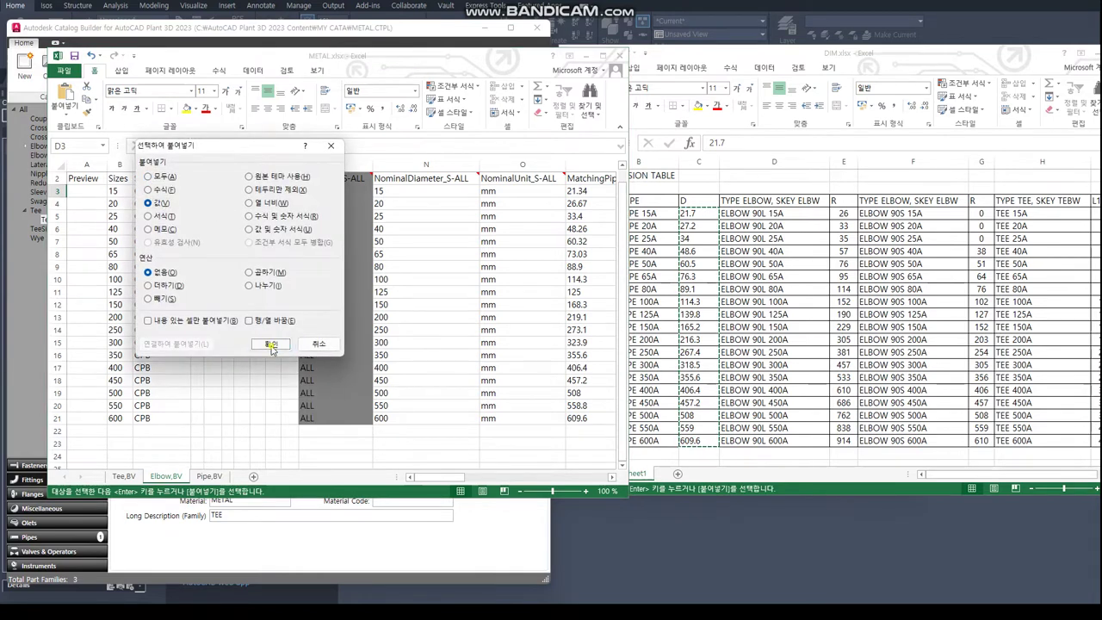
left_click(272, 346)
double_click(204, 165)
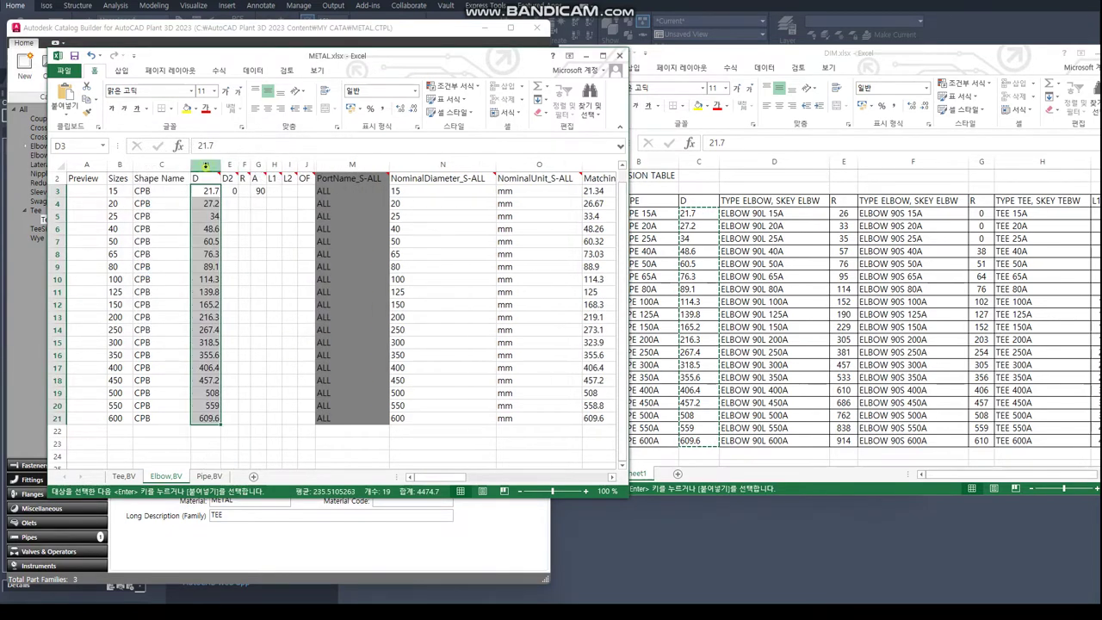
- Widen the R column and paste the 90L elbow radii 26–914 into it as values
left_click(784, 276)
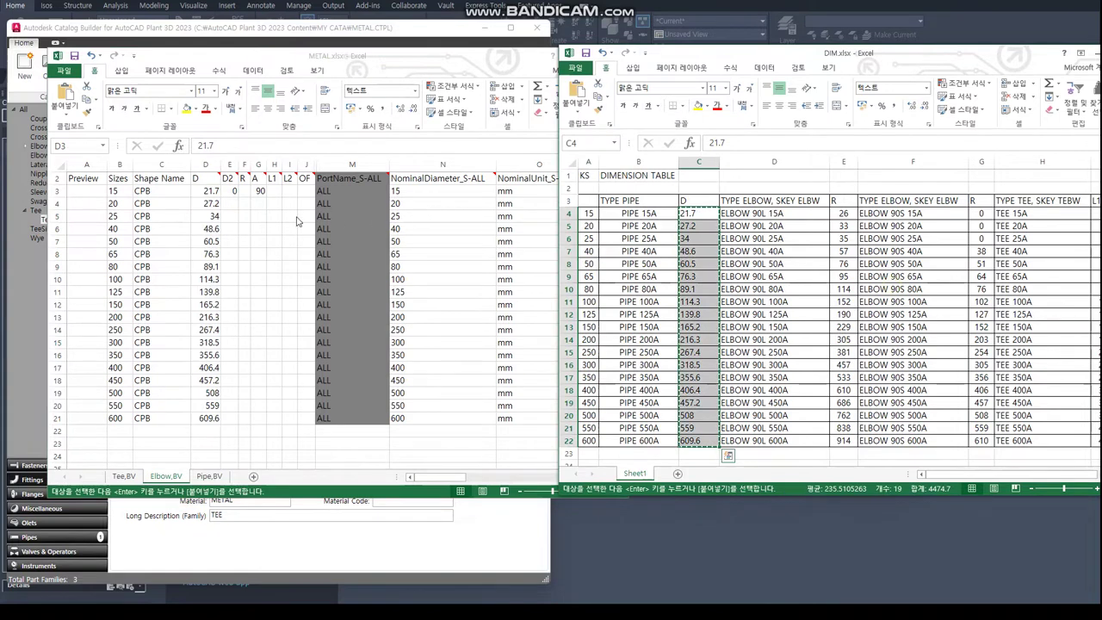
left_click(251, 166)
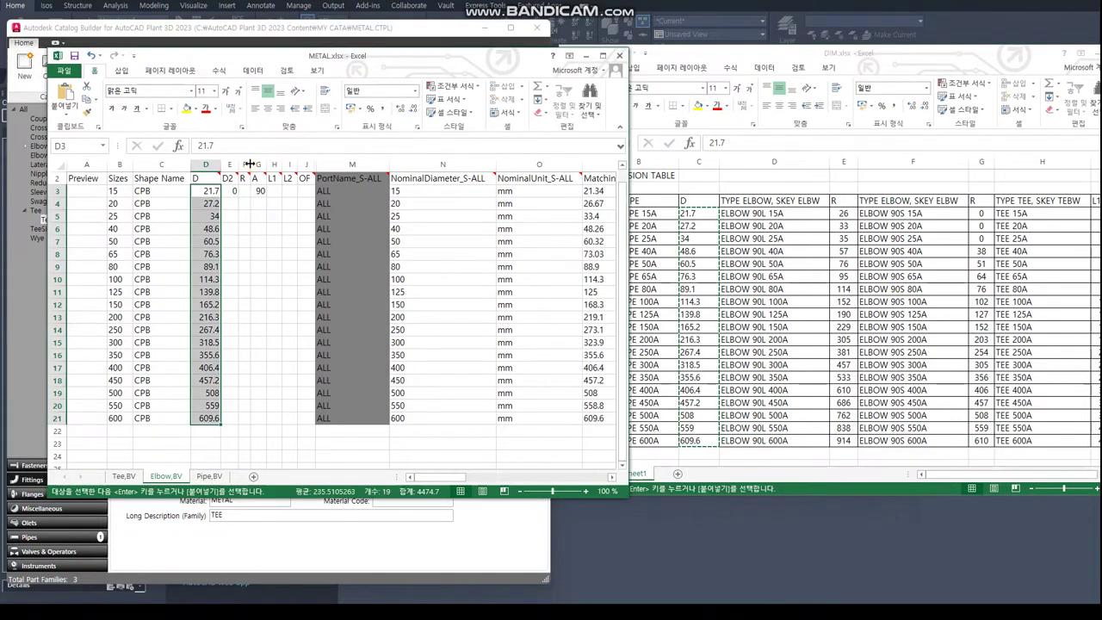
left_click_drag(251, 165, 270, 166)
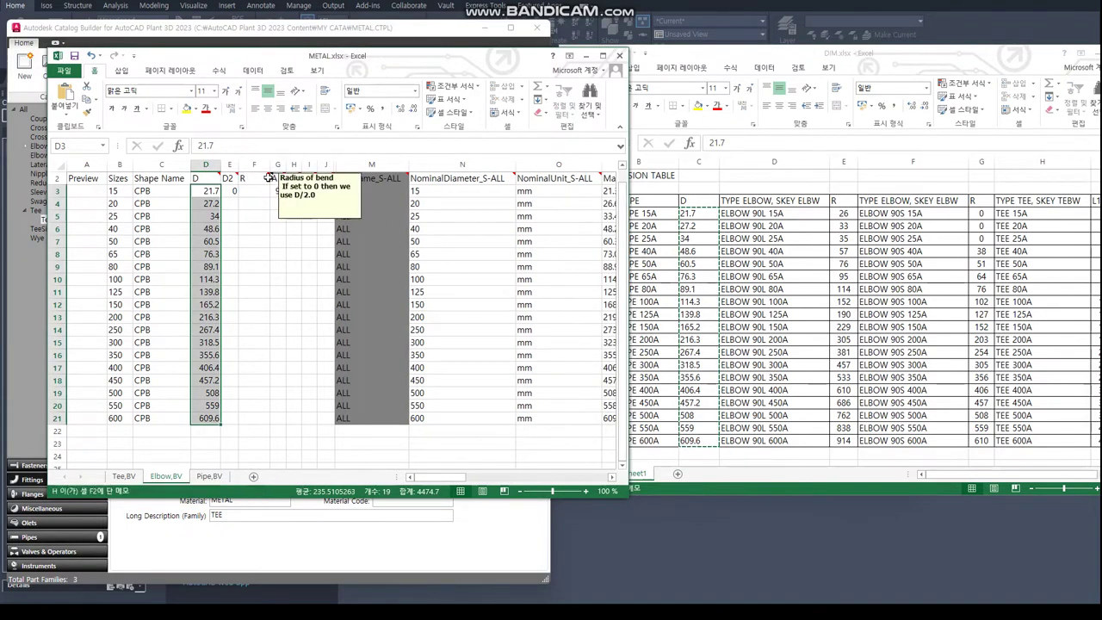
left_click(892, 285)
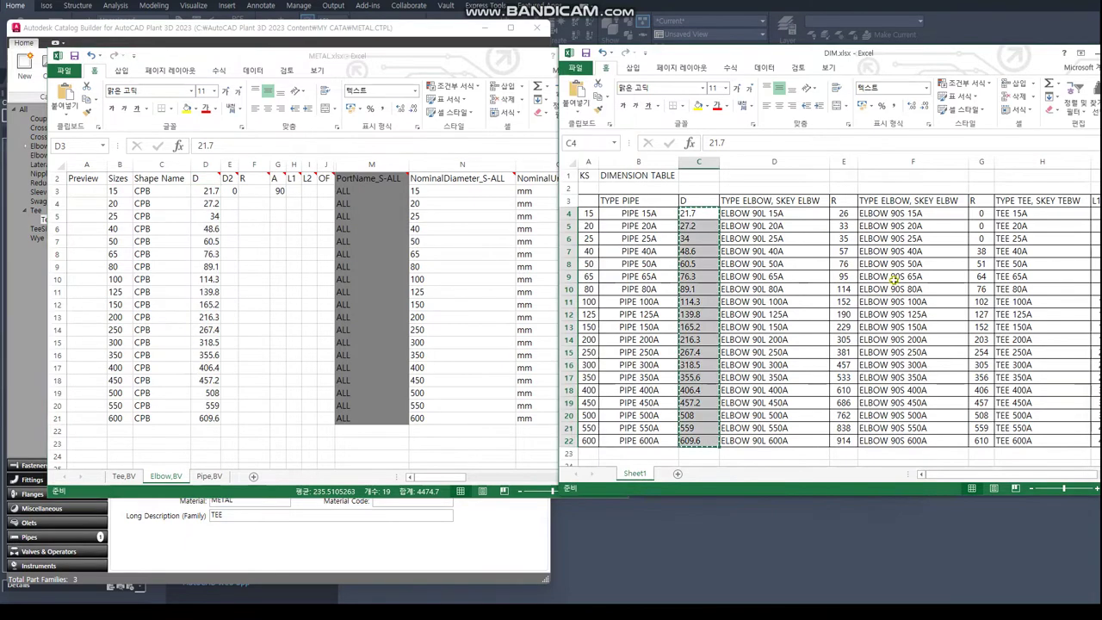
left_click_drag(846, 215, 847, 439)
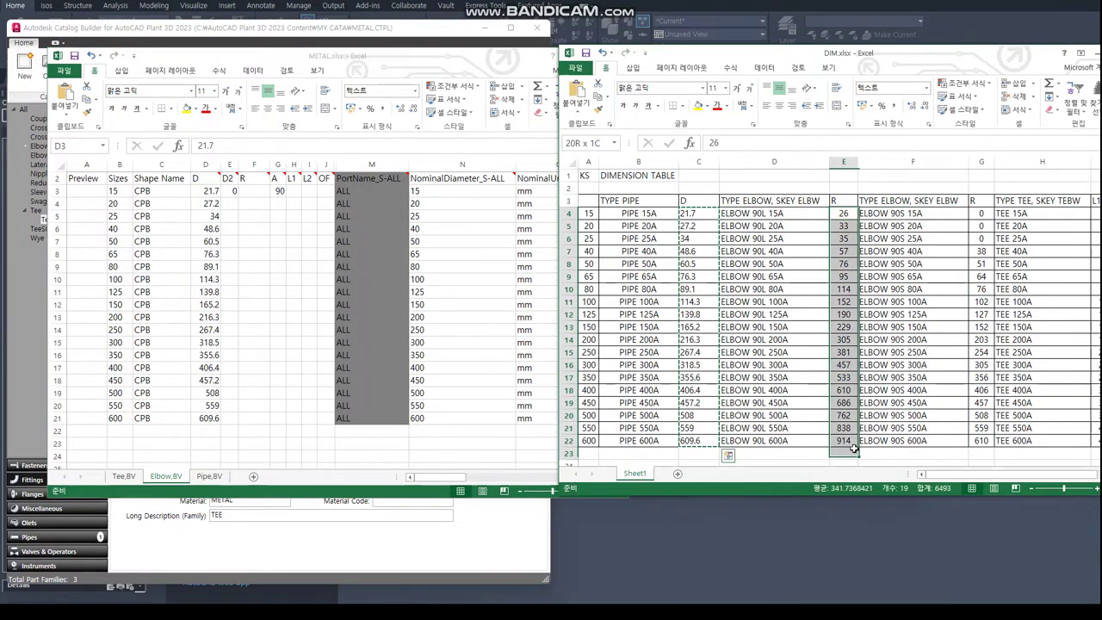
key("ctrl+c")
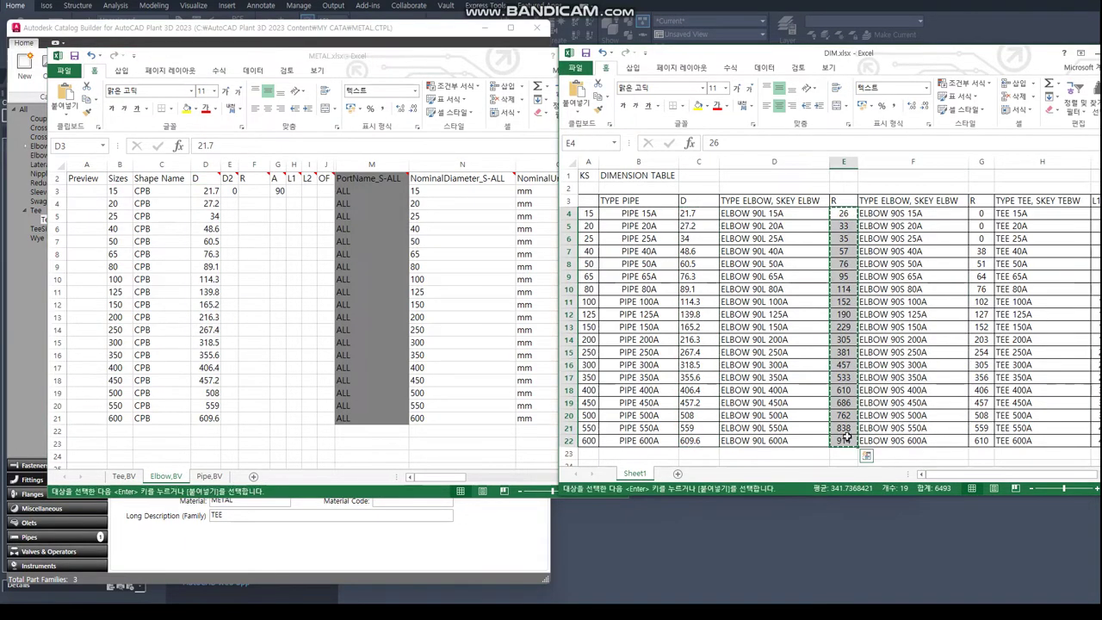
left_click(293, 191)
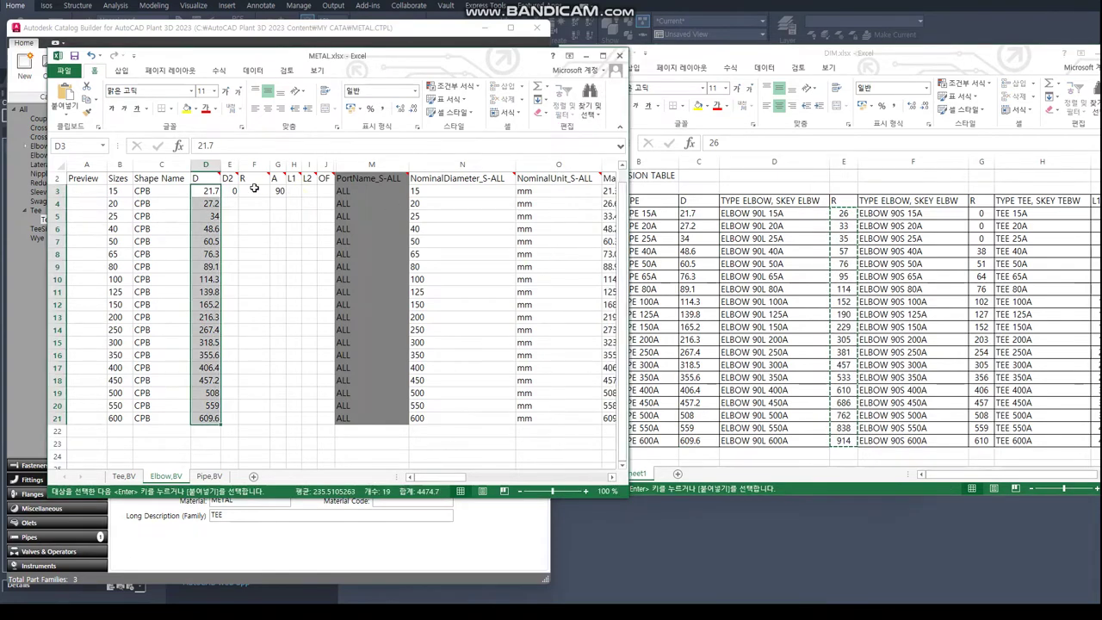
right_click(256, 191)
mouse_move(306, 253)
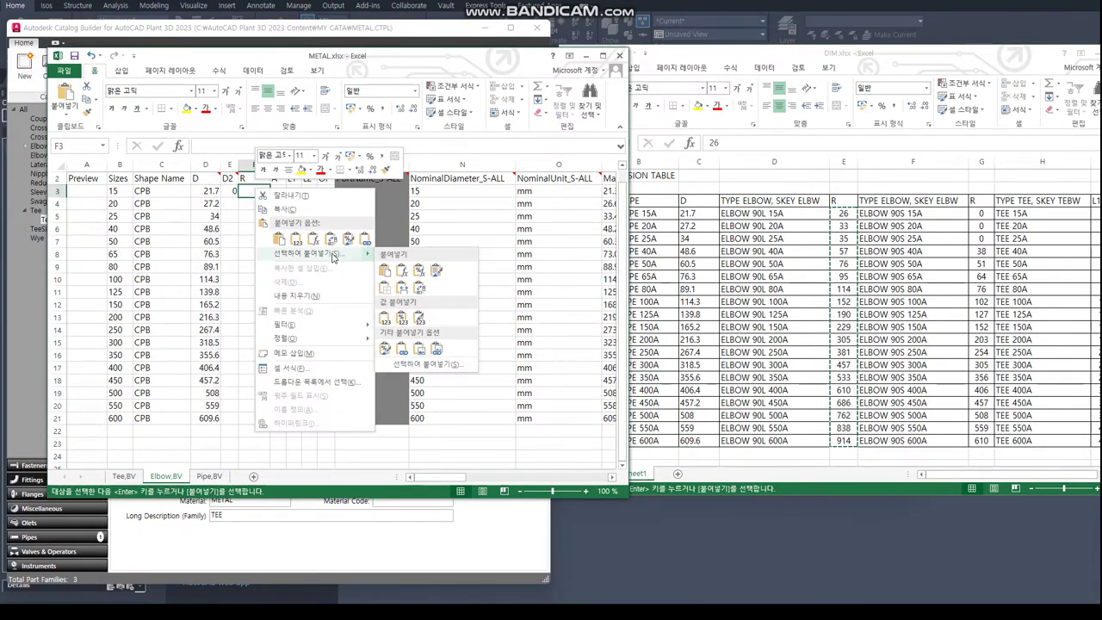
left_click(332, 258)
left_click(250, 202)
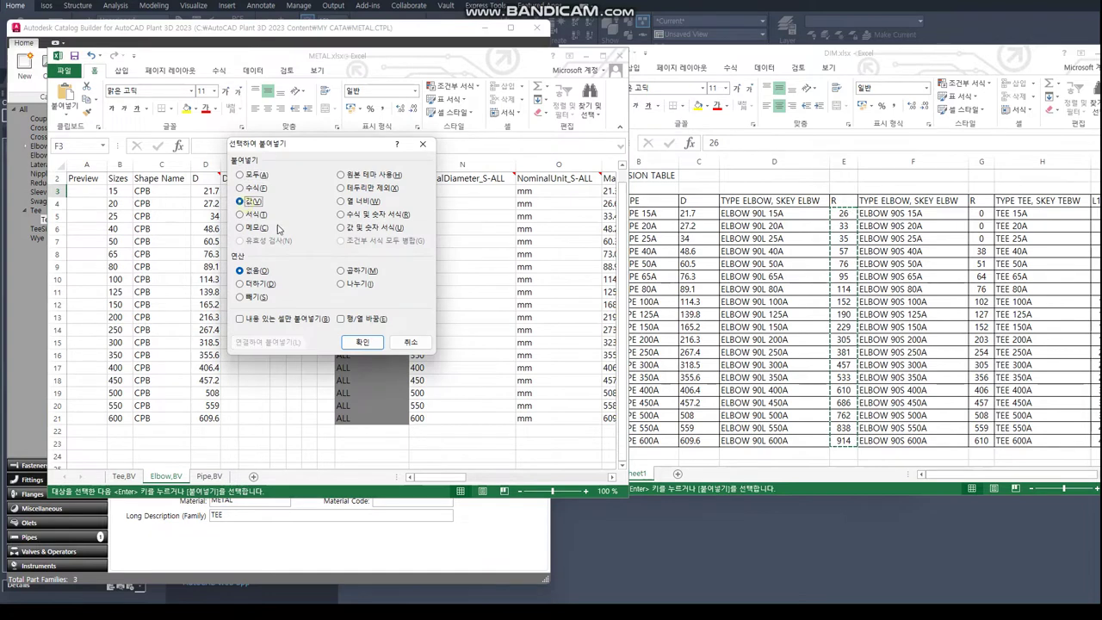
left_click(362, 343)
- Select the D2 column downward from its first 0 cell
left_click(231, 192)
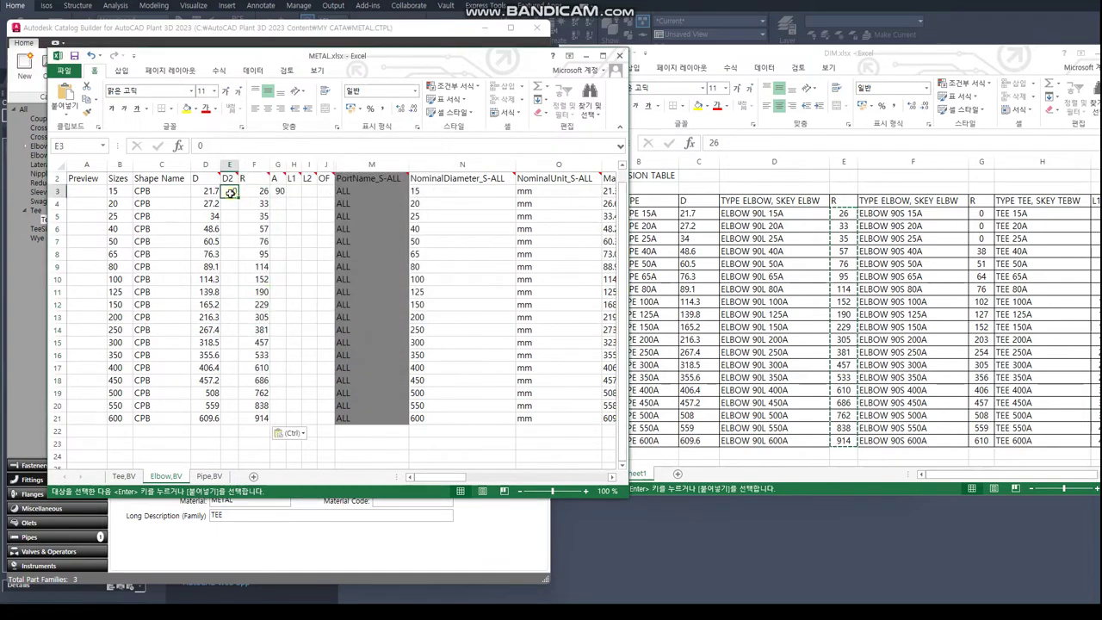
key("shift+Down")
key("shift+Down")
key("shift+Down")
key("shift+Down")
key("shift+Down")
key("shift+Down")
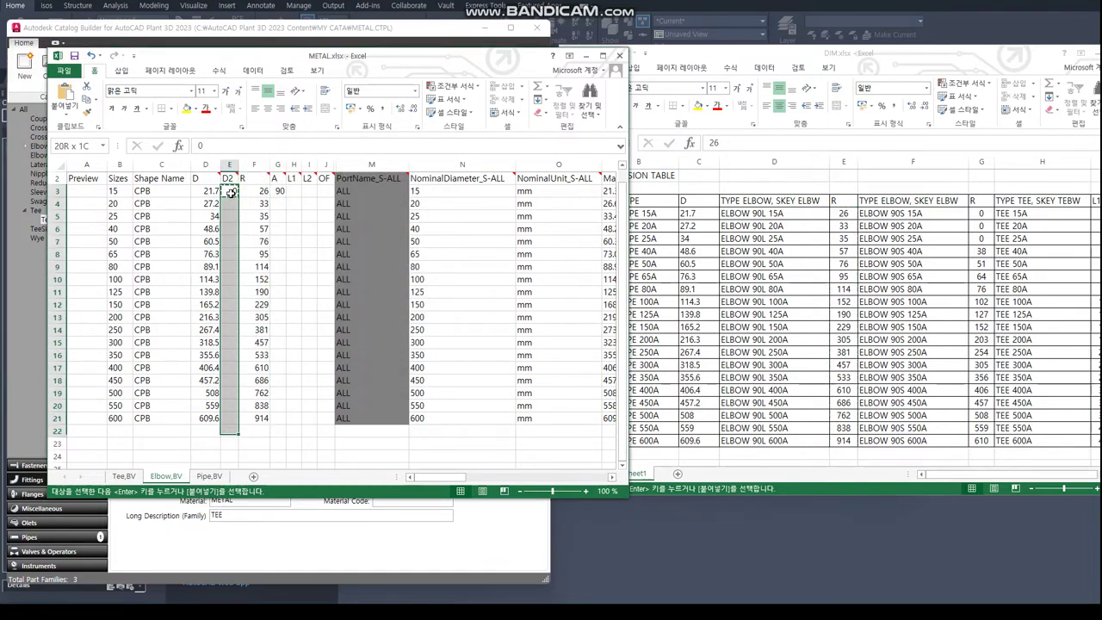
key("shift+Down")
- Fill D2 with 0 and angle A with 90 down to row 21
key("shift+Up")
key("Return")
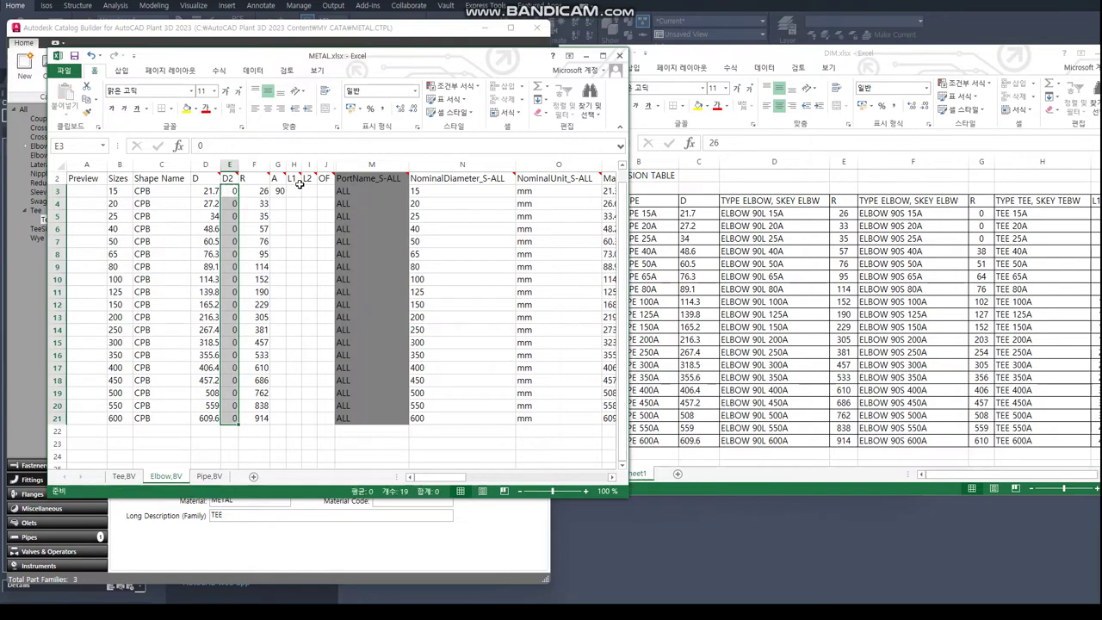
left_click(279, 190)
key("ctrl+c")
key("shift+Down")
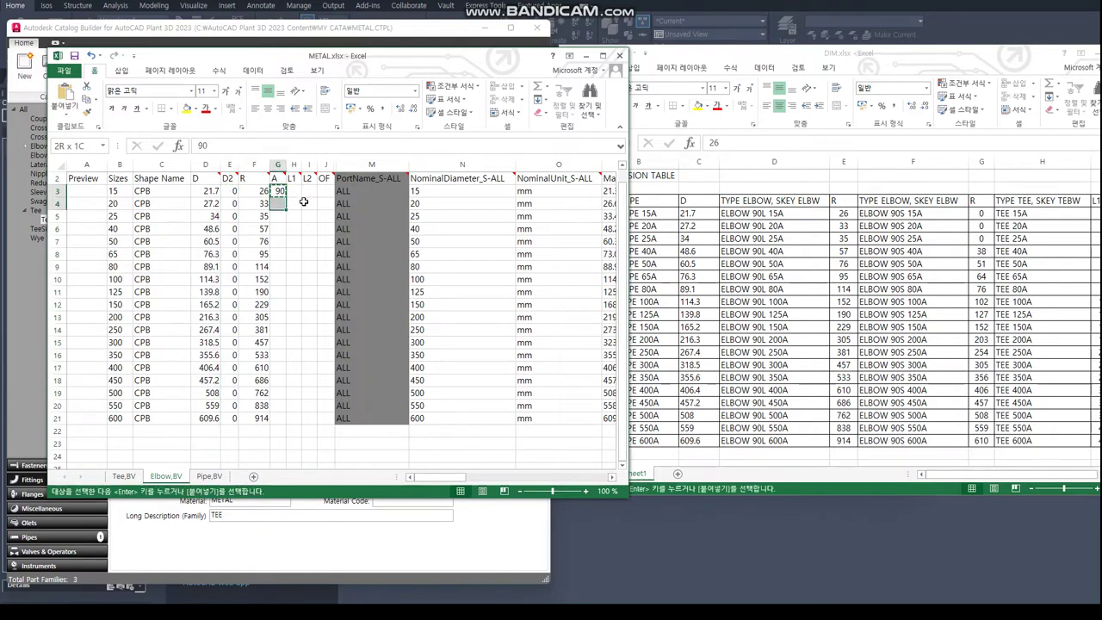
key("shift+Down")
key("shift+Down")
key("shift+Down")
key("shift+Down")
key("shift+Down")
key("shift+Down")
key("Return")
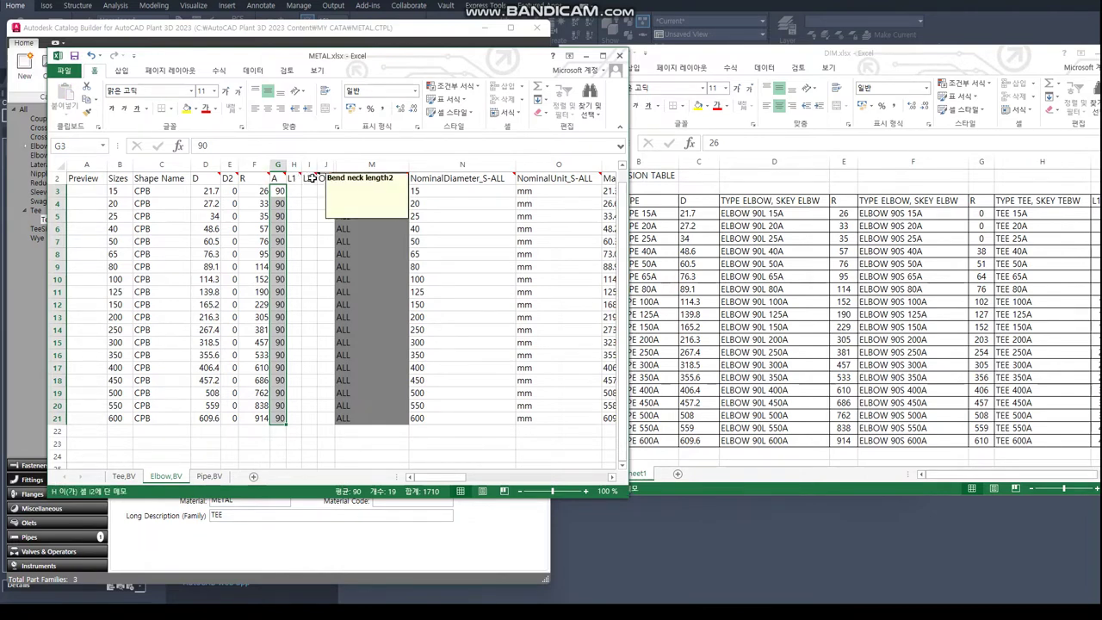
mouse_move(324, 178)
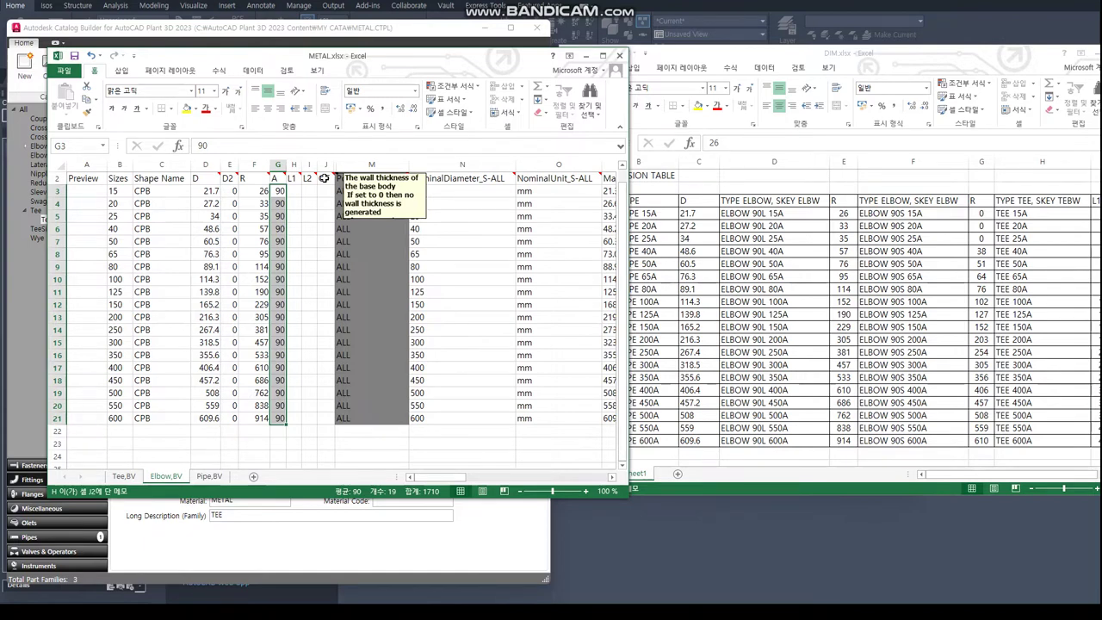
- Enter 0 in the first OF cell and fill it down to row 21
left_click(321, 191)
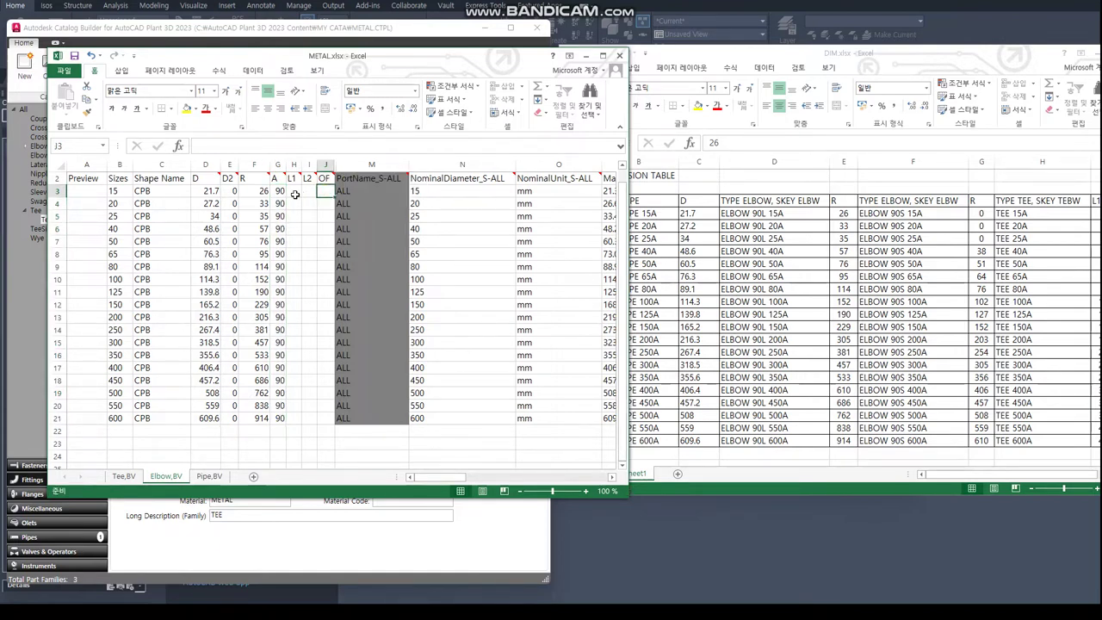
type("0")
key("ctrl+Return")
key("ctrl+c")
key("shift+Down")
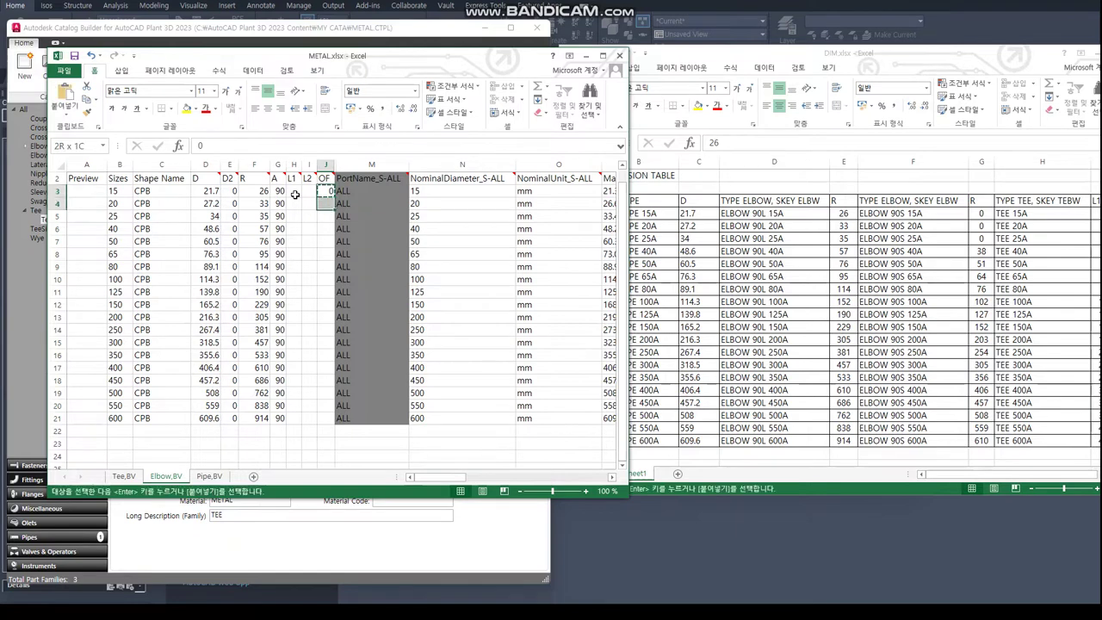
key("shift+Down")
key("shift+Down")
key("shift+Down")
key("shift+Down")
key("shift+Down")
key("shift+Down")
key("shift+Down")
key("shift+Down")
key("shift+Down")
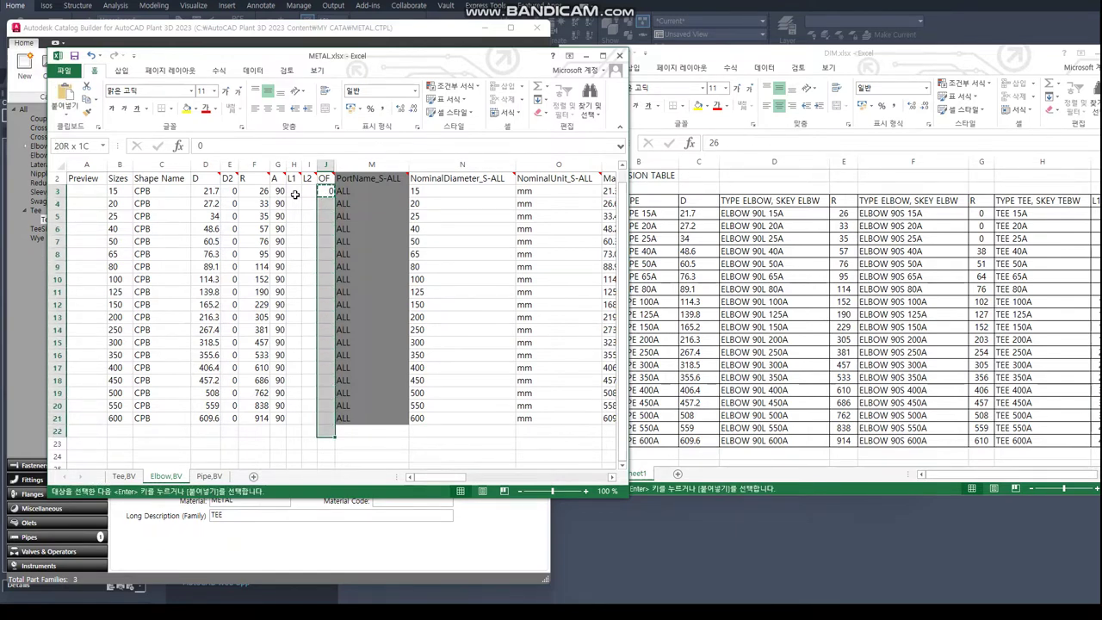
key("Return")
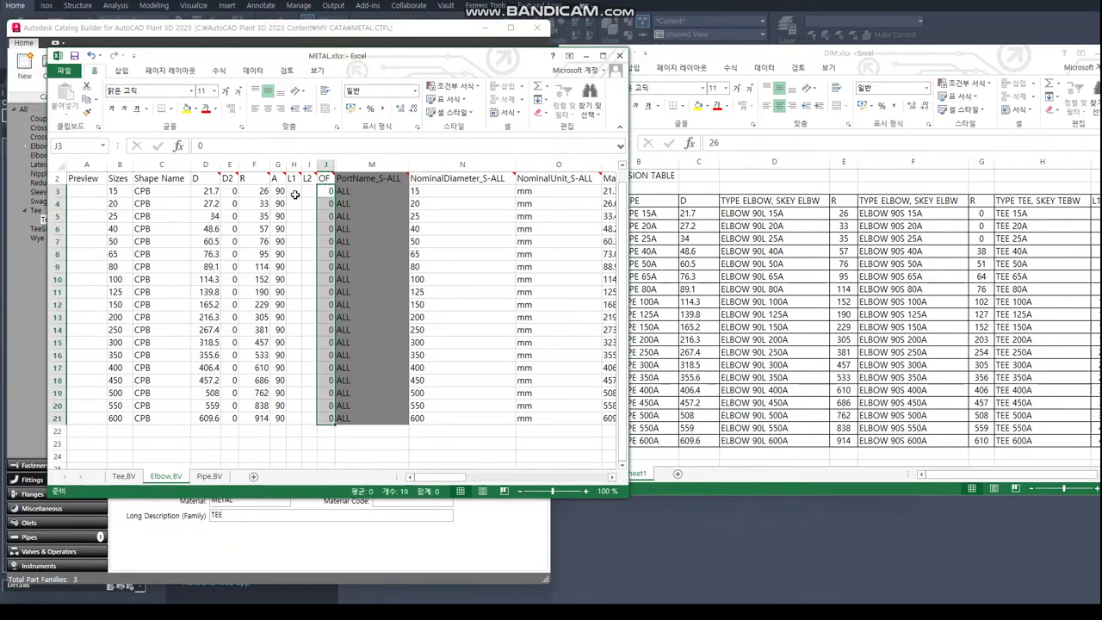
left_click(295, 195)
key("Right")
key("Right")
key("Right")
key("Right")
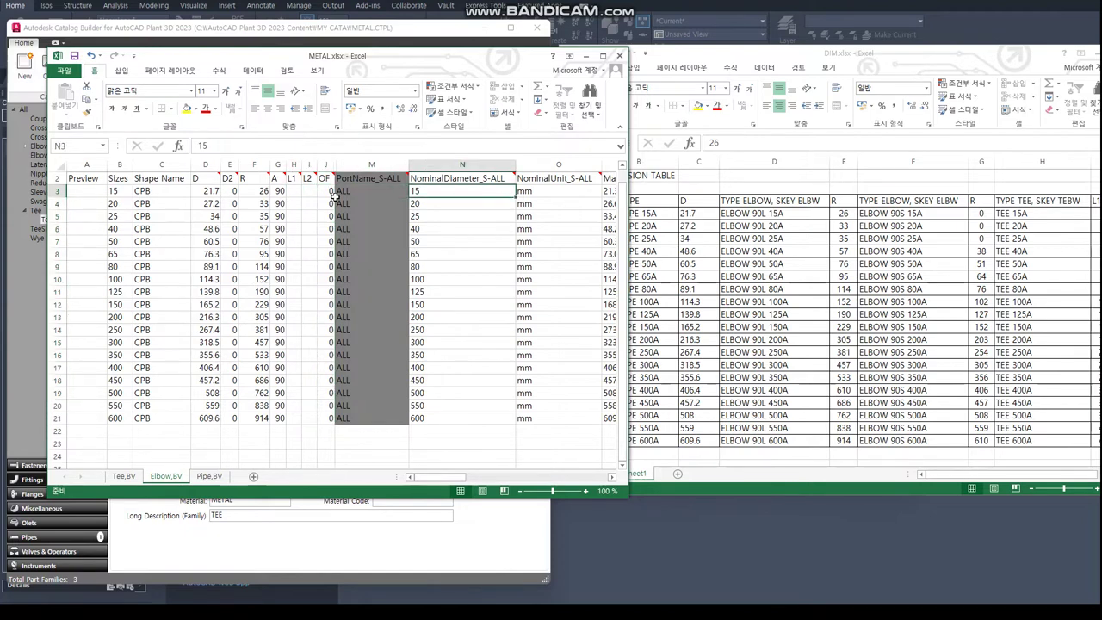
- Copy the D diameters 21.7–609.6 over the MatchingPipeOd column
left_click_drag(207, 195, 220, 420)
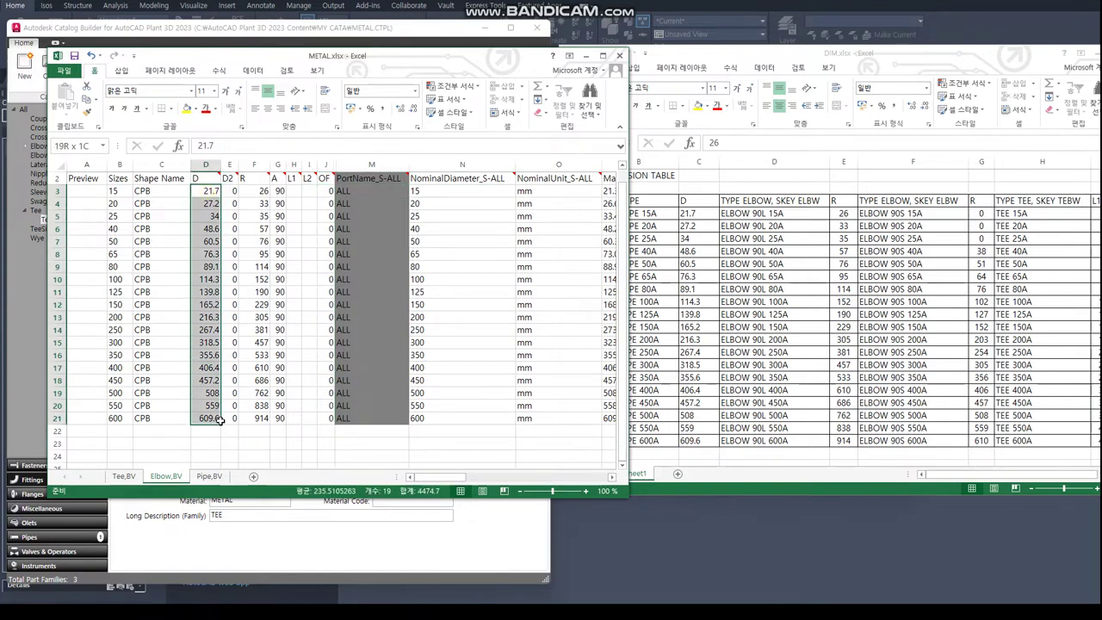
key("ctrl+c")
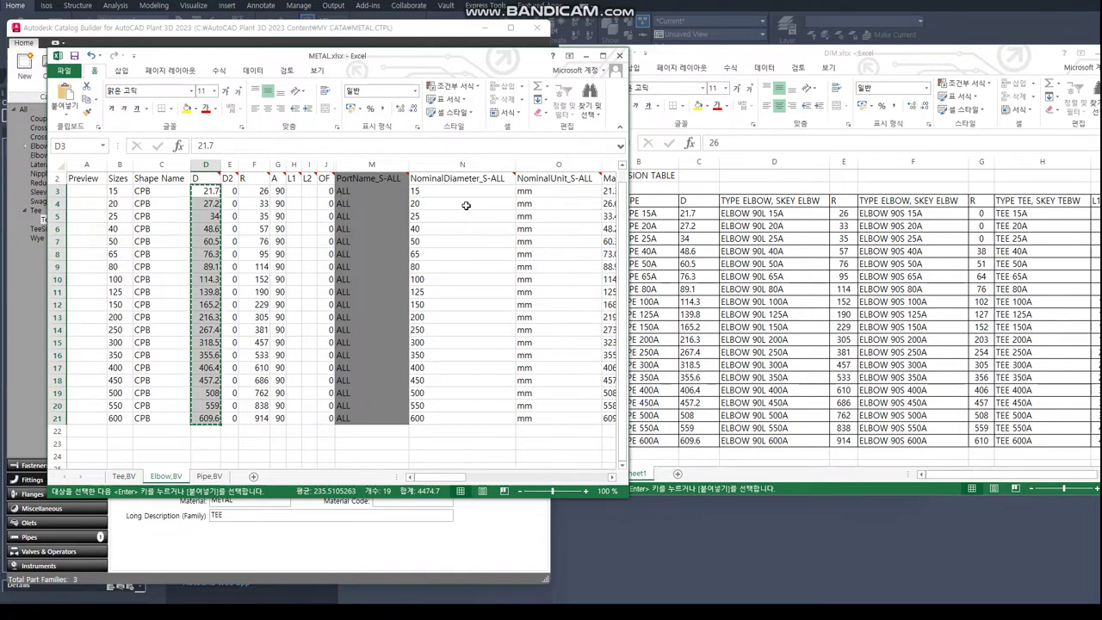
left_click(444, 193)
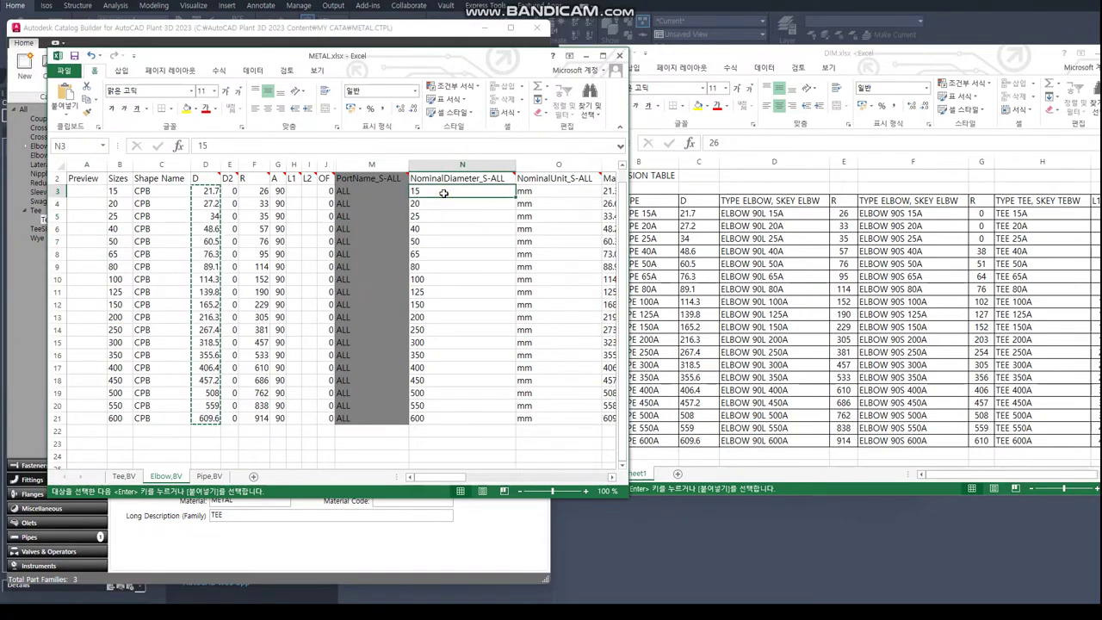
key("Right")
key("Right")
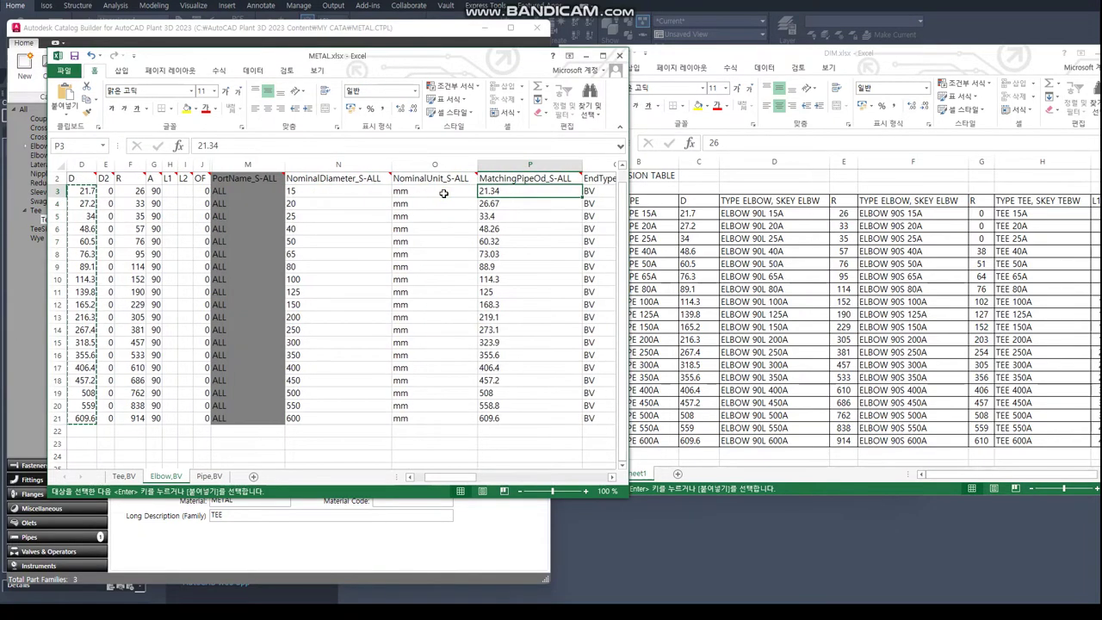
left_click_drag(541, 190, 510, 417)
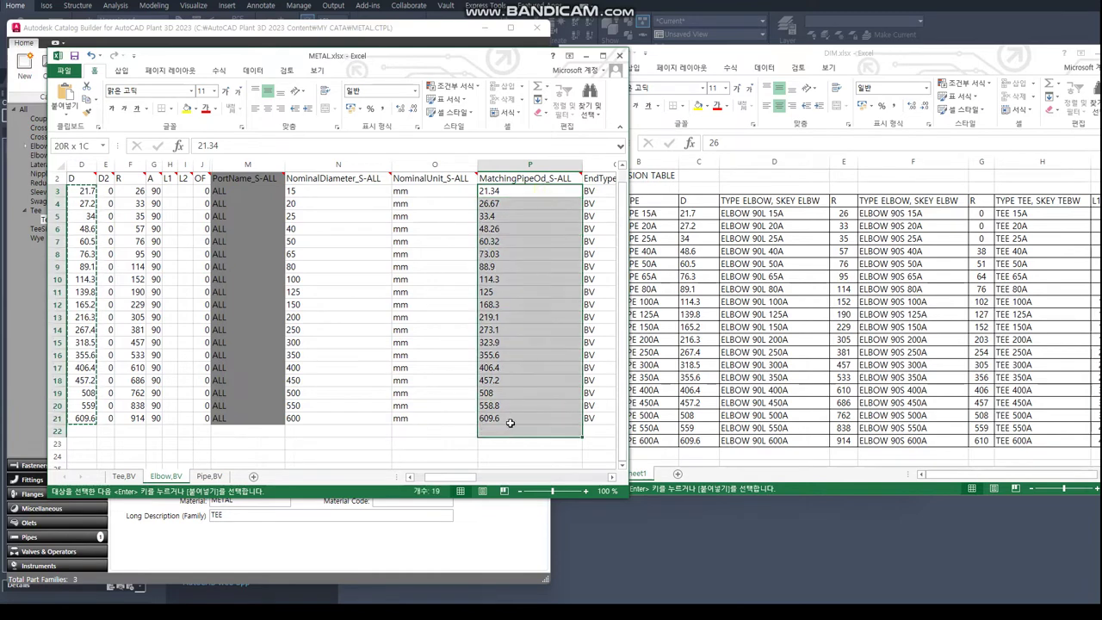
key("ctrl+v")
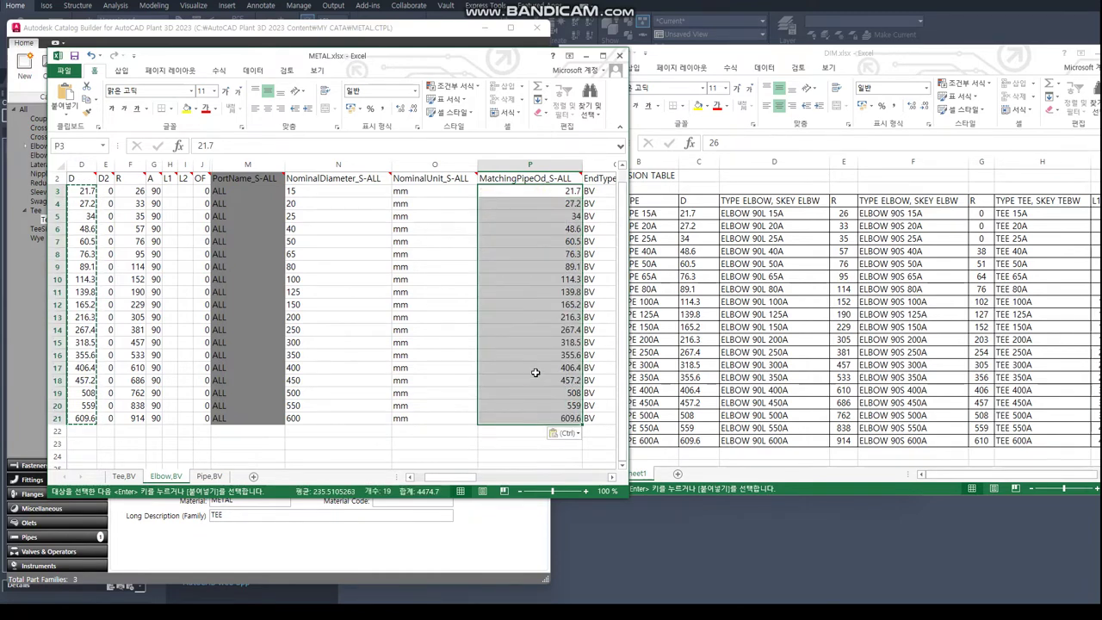
left_click(534, 371)
- Review the columns to the right through WallThickness and LengthUnit up to PartSizeLongDesc
key("Right")
key("Right")
key("Right")
key("Right")
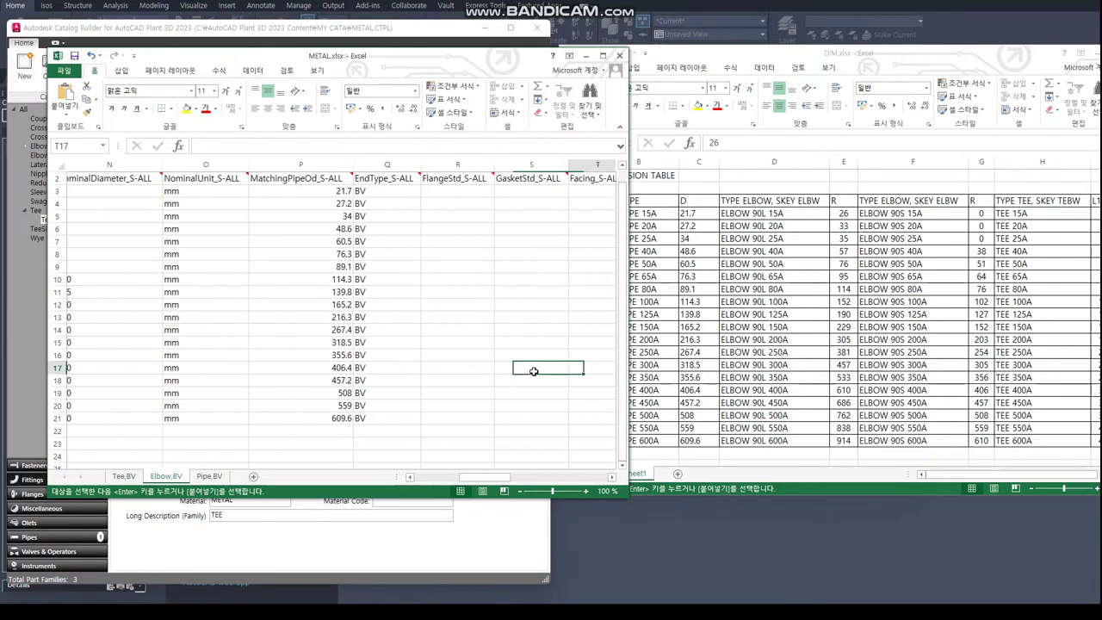
key("Right")
key("Right")
key("Right")
key("Right")
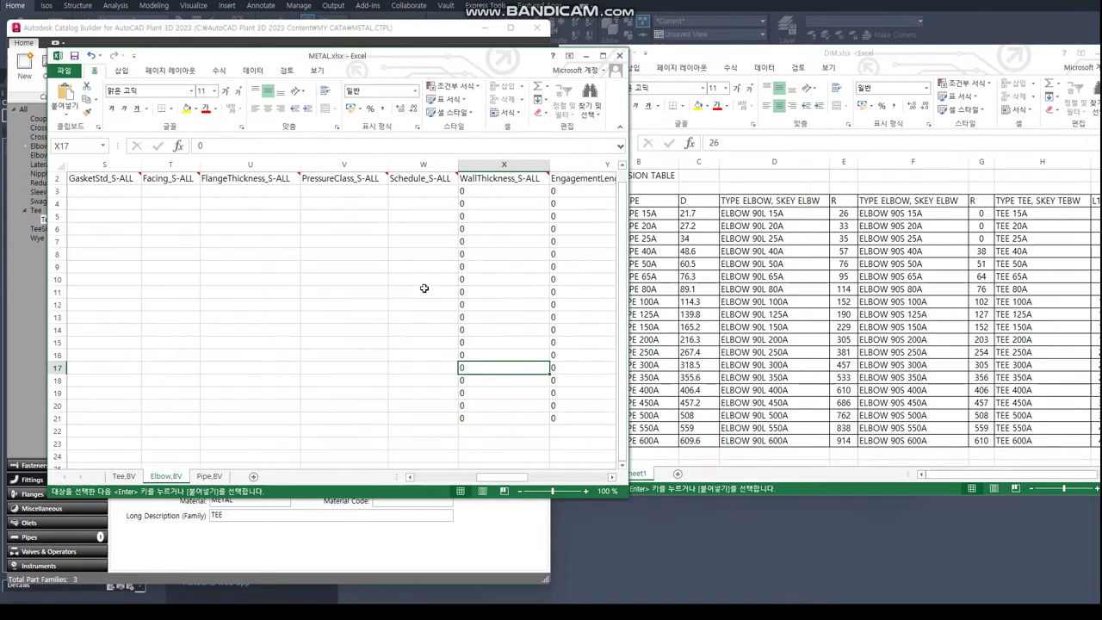
key("Right")
key("Right")
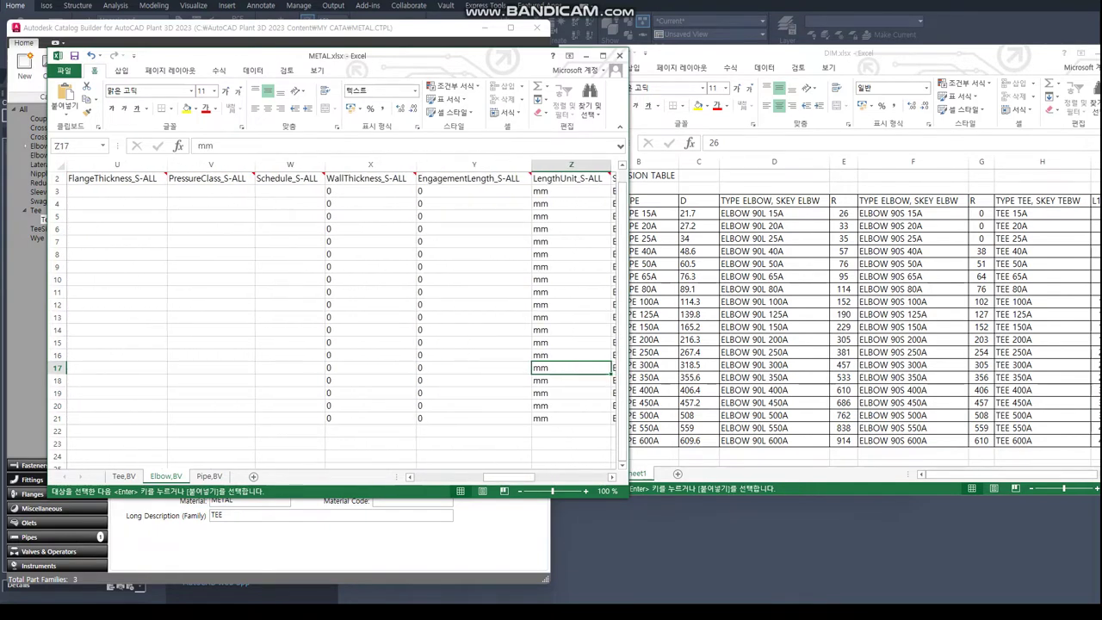
key("alt+Tab")
key("alt+Tab")
key("Right")
key("Right")
key("Right")
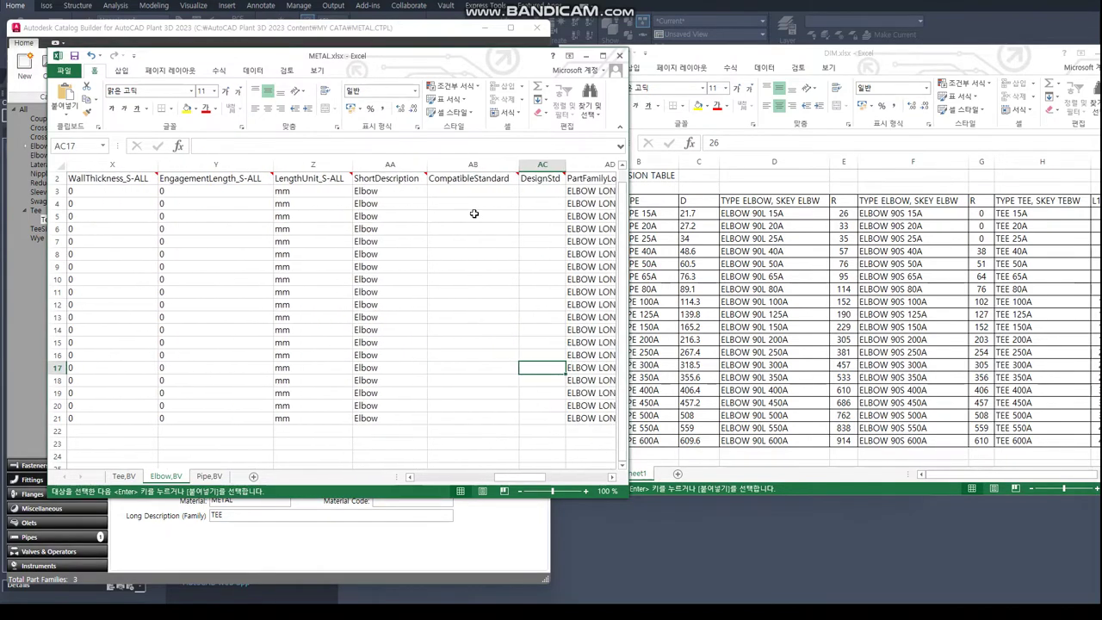
key("Right")
key("Right")
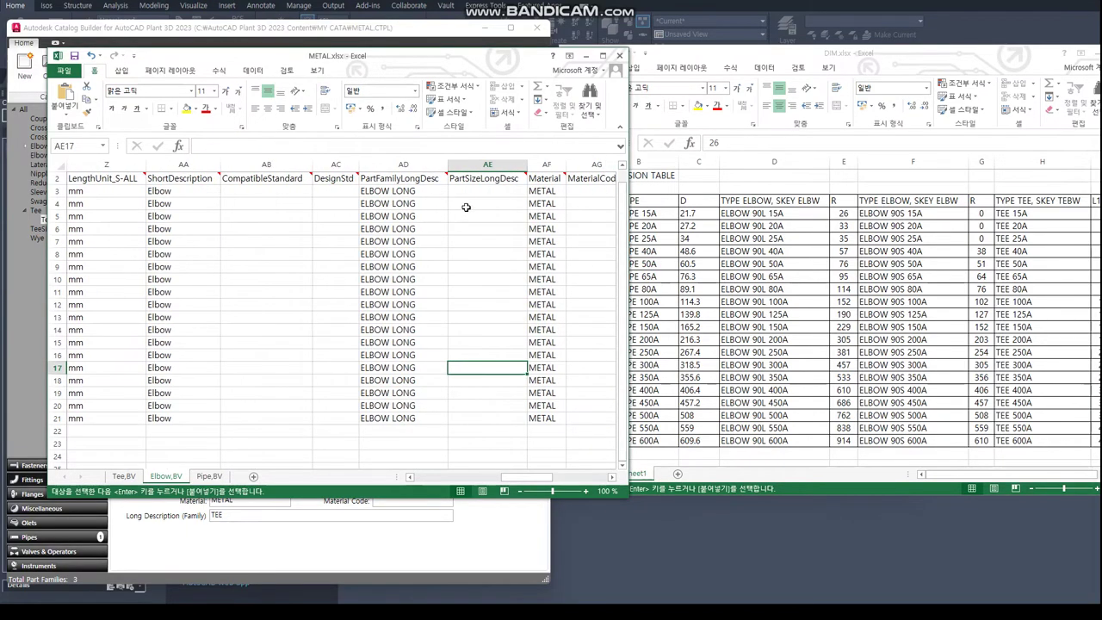
left_click(489, 188)
- Paste ELBOW 90L 15A through 600A from DIM.xlsx as values into PartSizeLongDesc
left_click(938, 244)
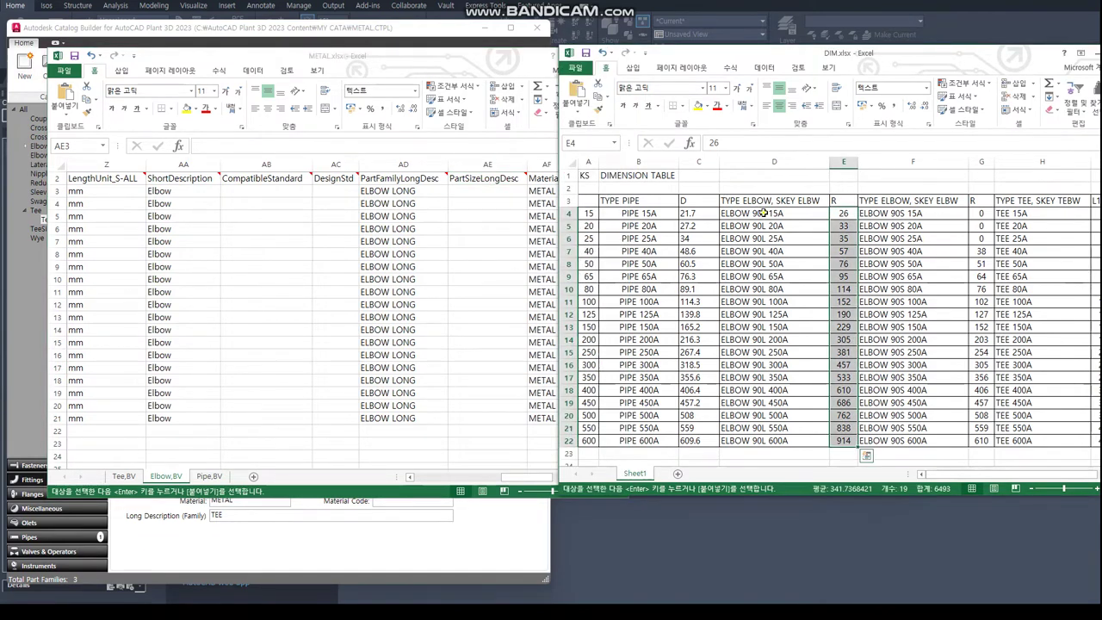
left_click_drag(763, 213, 756, 440)
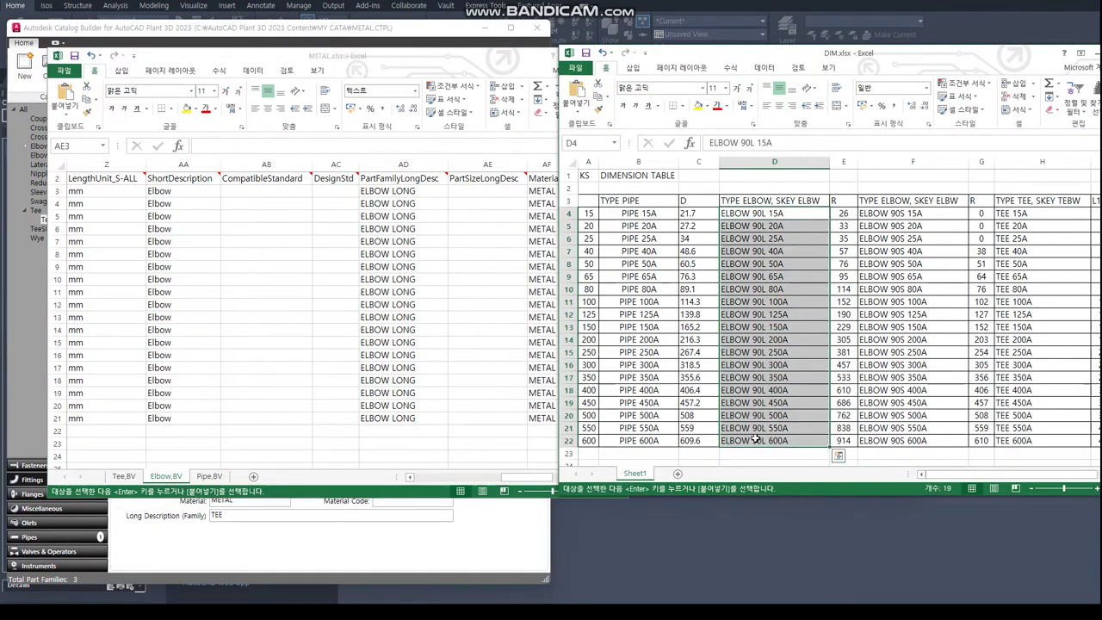
key("ctrl+c")
left_click(468, 193)
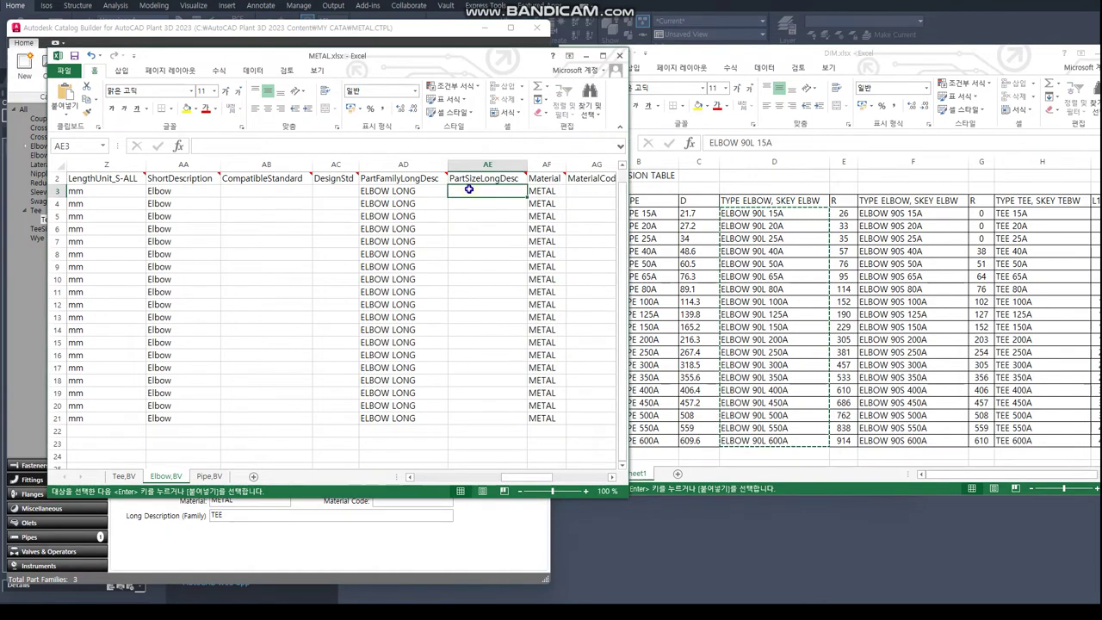
right_click(468, 188)
left_click(495, 256)
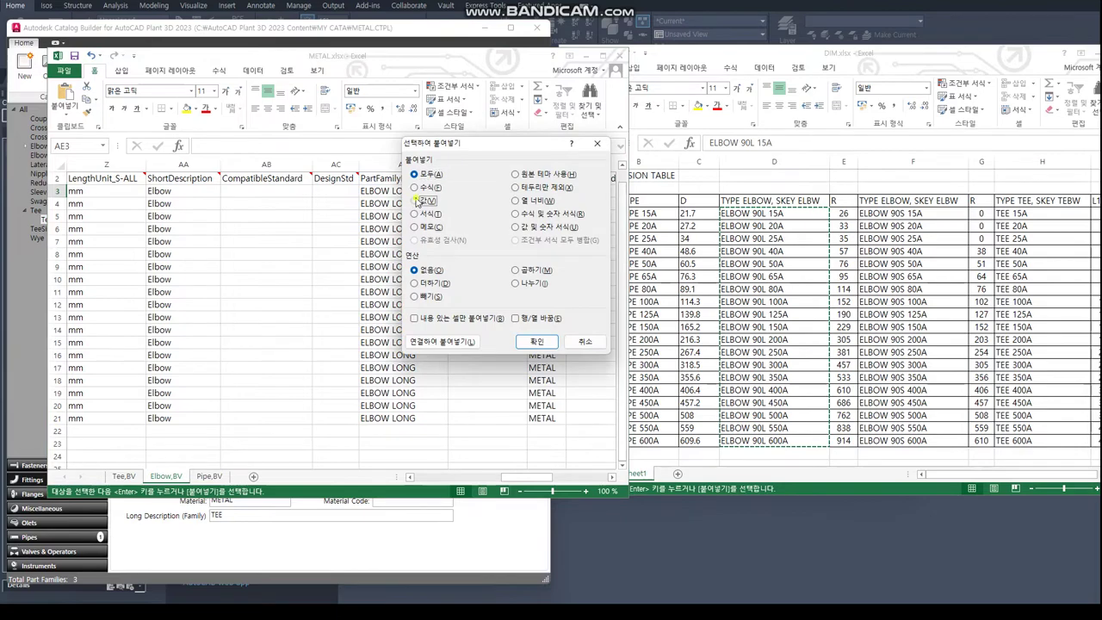
left_click(416, 201)
left_click(537, 341)
left_click(487, 317)
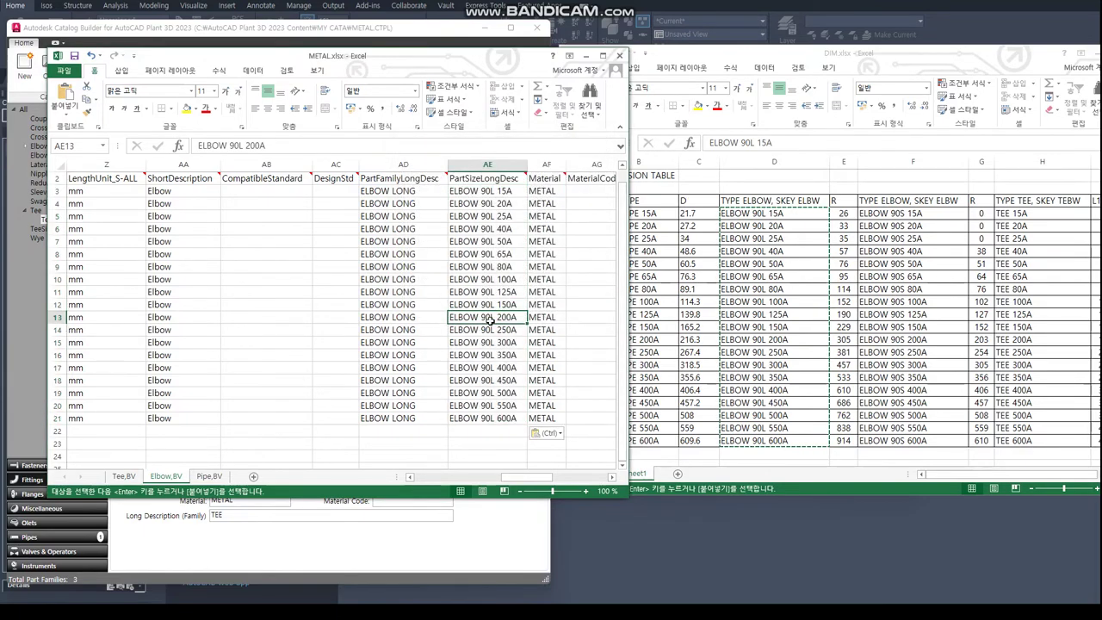
- Review the remaining elbow columns, save METAL.xlsx, and switch to the Tee,BV sheet
key("Right")
key("Right")
key("Right")
key("Right")
key("Right")
key("Right")
key("Right")
key("Right")
key("Right")
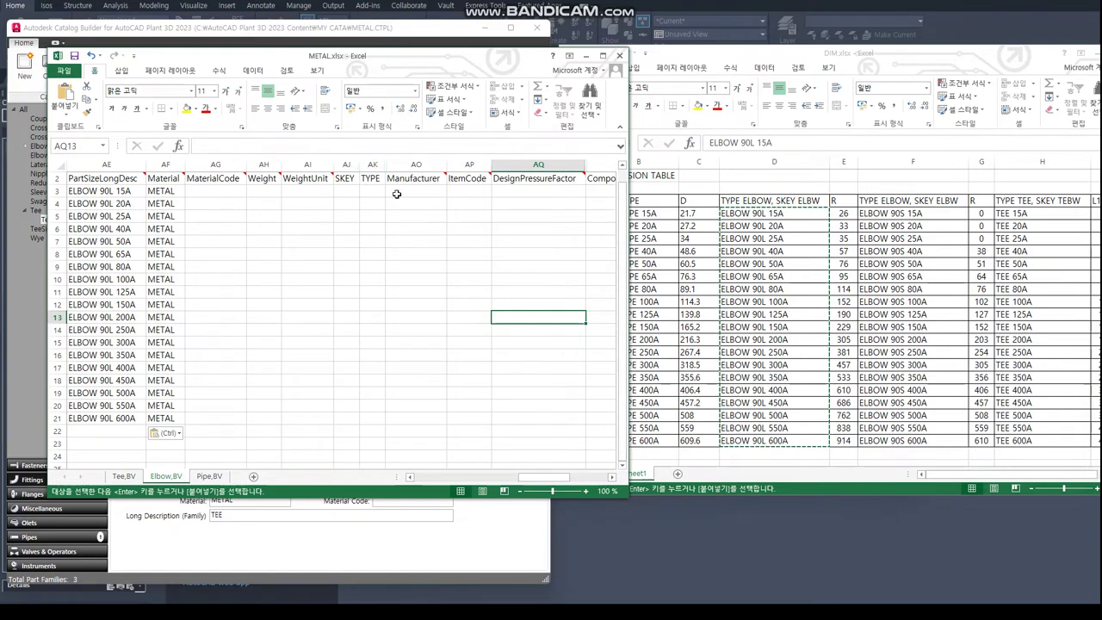
key("Right")
key("Right")
key("Right")
key("Right")
key("Right")
key("Right")
key("Right")
key("Left")
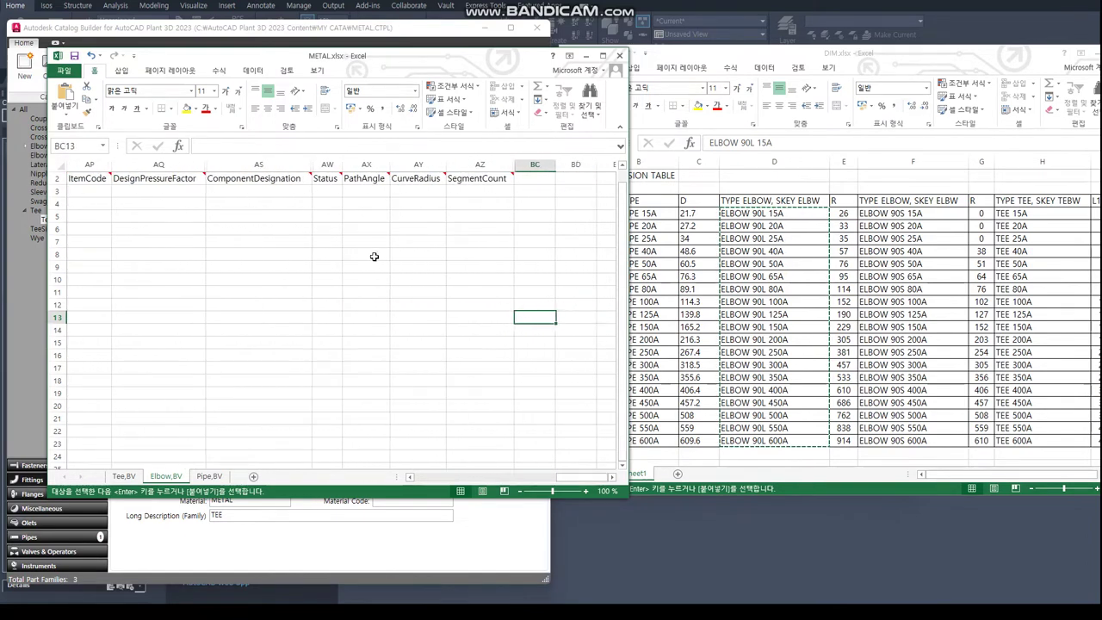
key("Left")
key("Left")
key("Left")
key("Left")
key("Left")
key("Left")
left_click(74, 57)
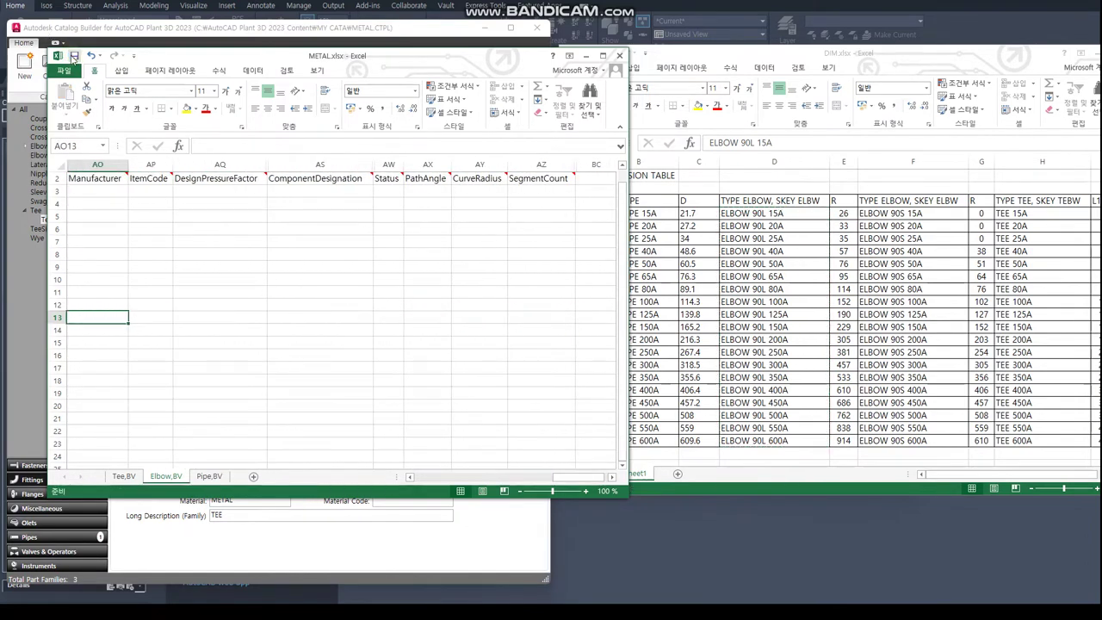
left_click(124, 476)
- Paste the DIM.xlsx diameters 21.7–609.6 as values into the D1 column from D3, then widen column D
left_click(181, 254)
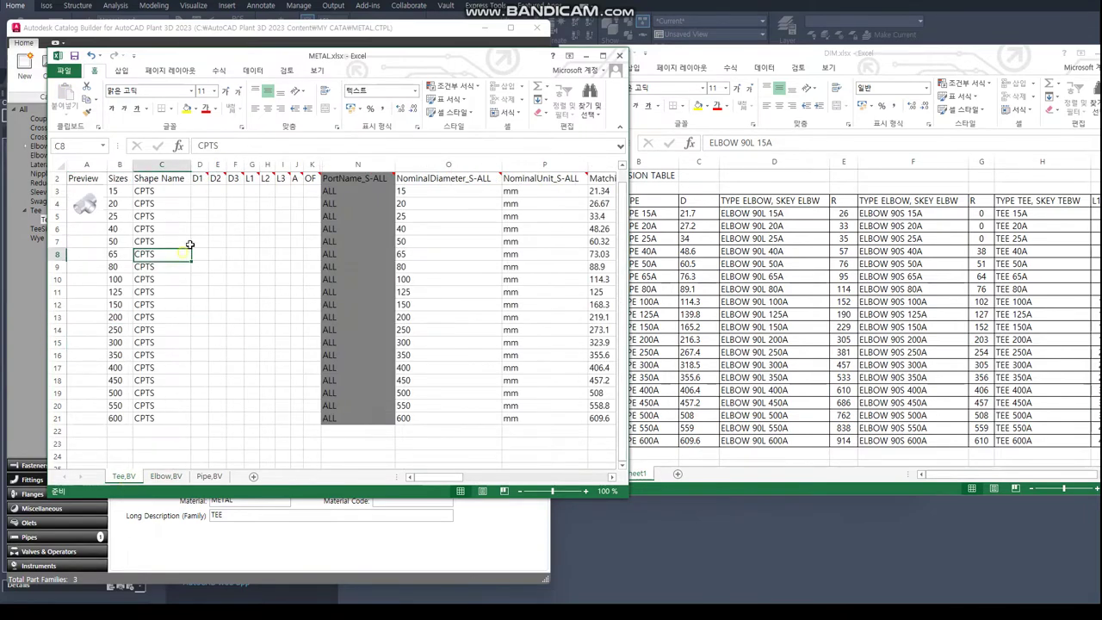
left_click(205, 193)
left_click(749, 228)
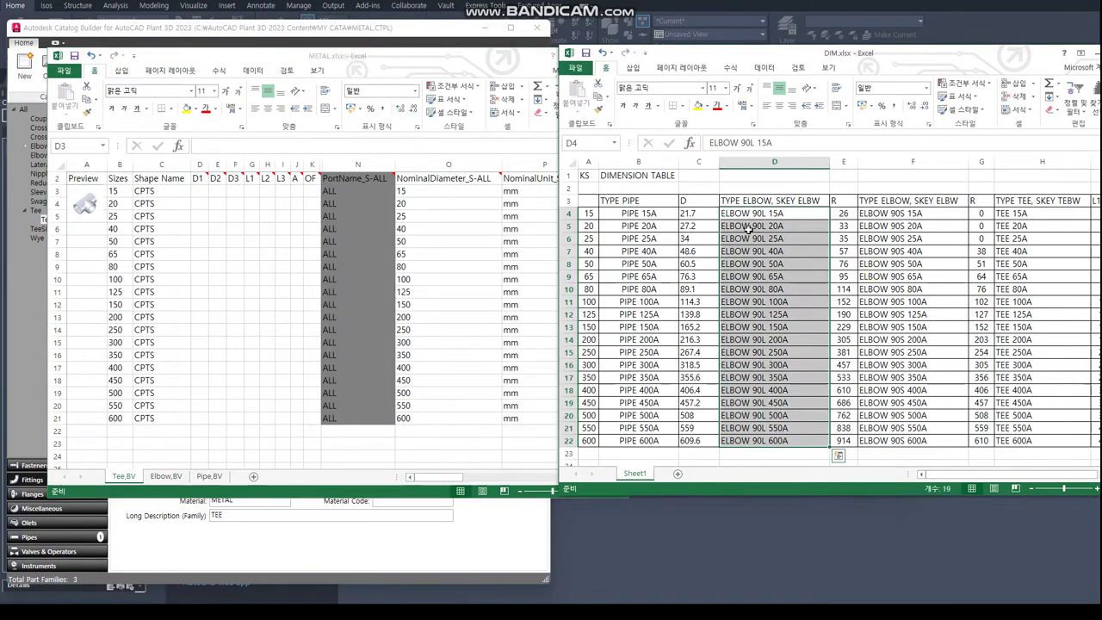
left_click_drag(699, 214, 698, 441)
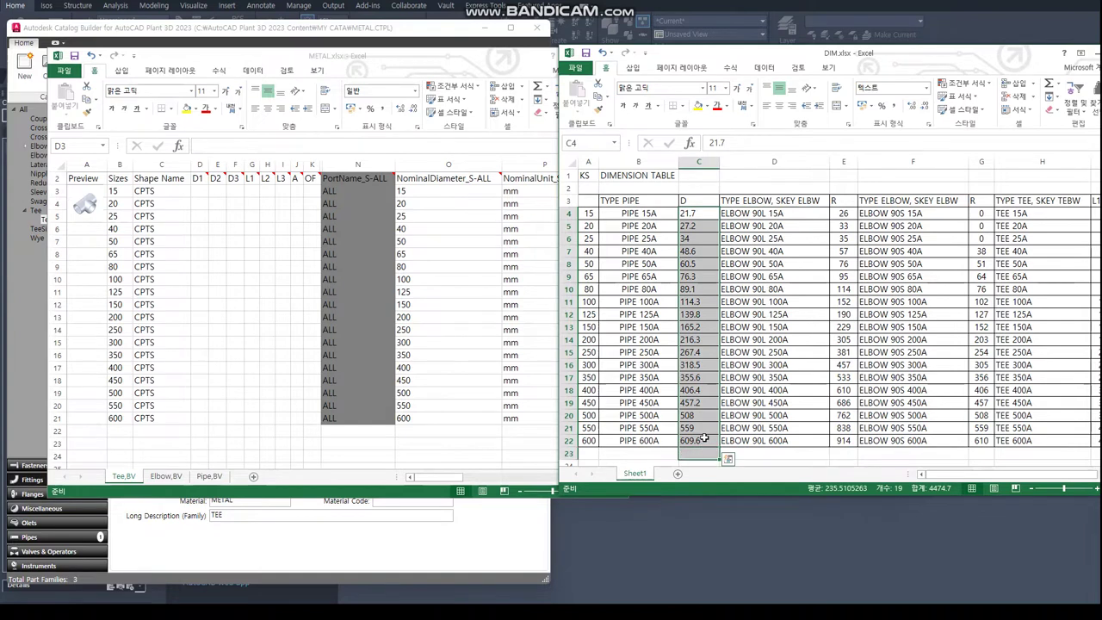
key("ctrl+c")
left_click(200, 191)
right_click(199, 191)
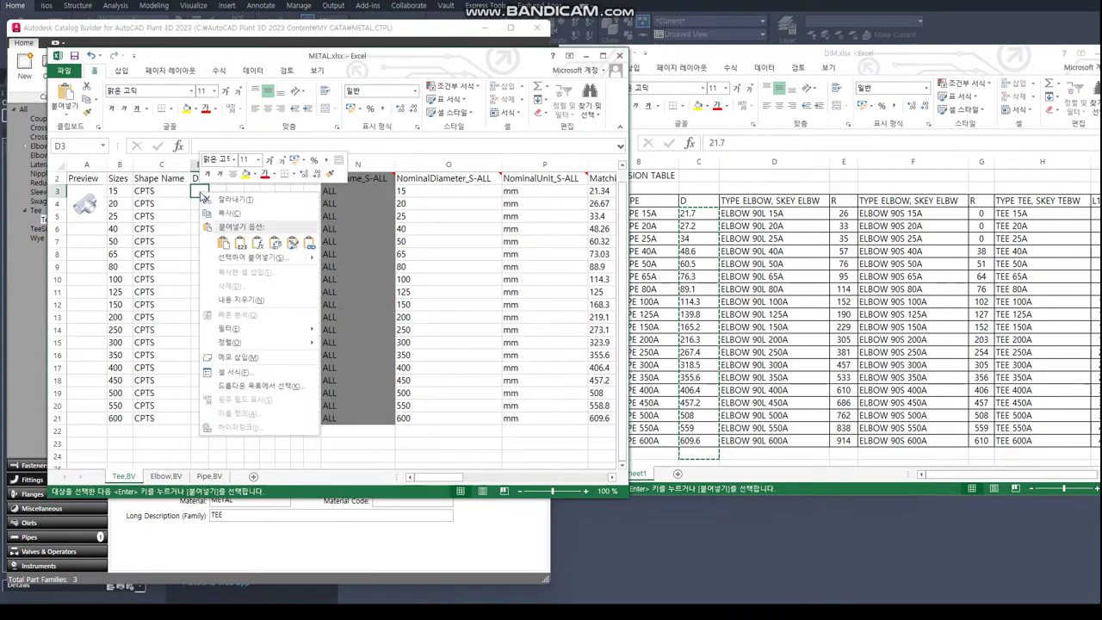
left_click(250, 258)
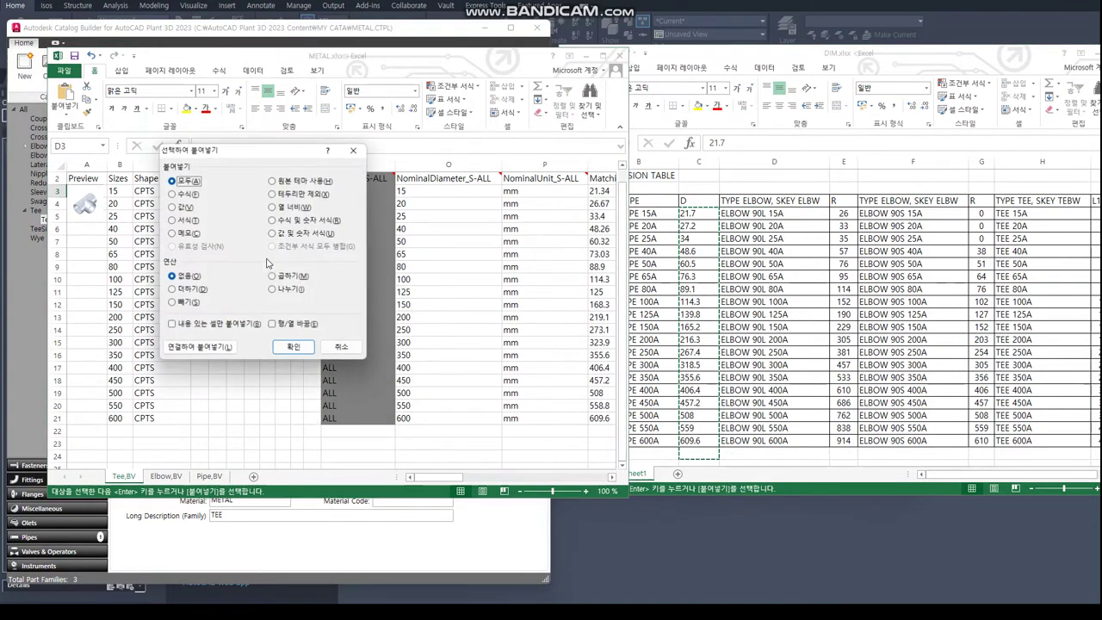
left_click(180, 207)
left_click(293, 347)
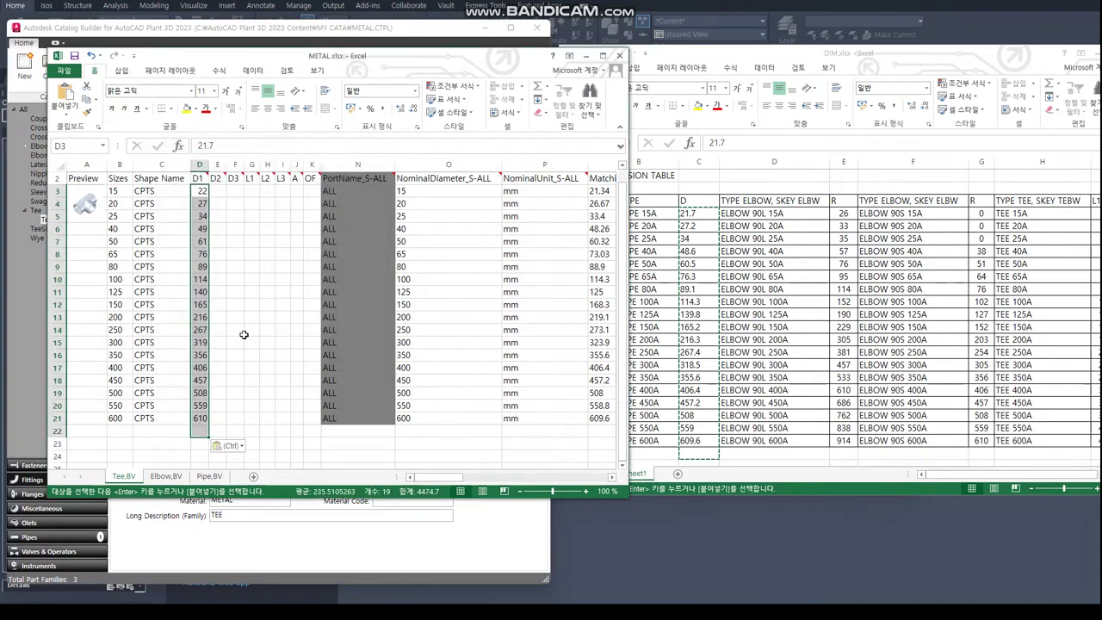
left_click(236, 292)
left_click_drag(209, 165, 221, 166)
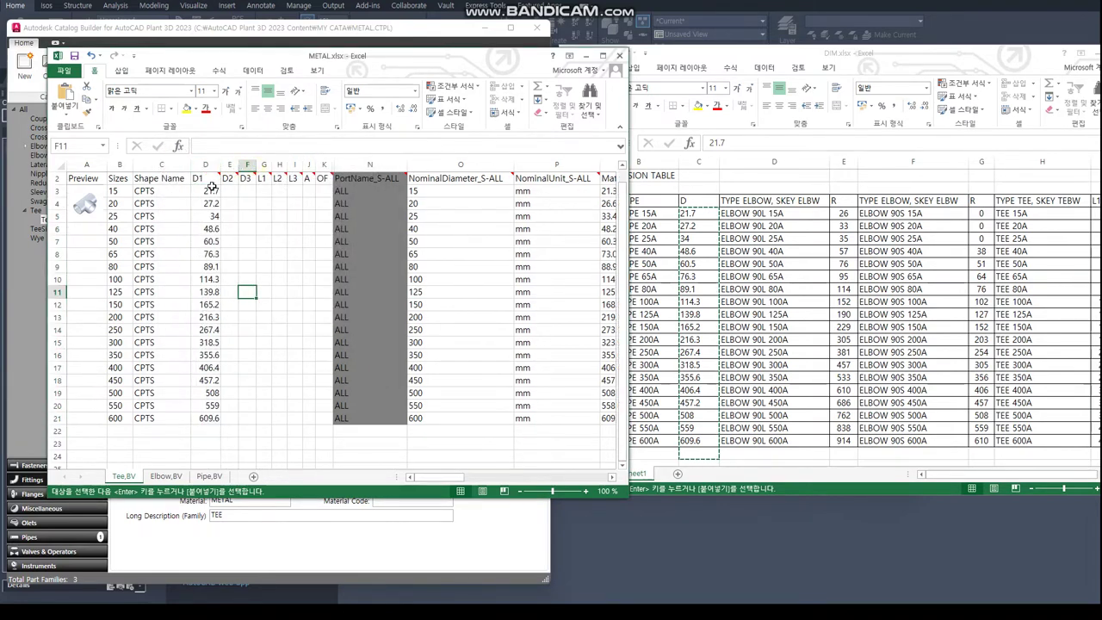
- Copy the D1 diameters into the D2 and D3 columns and autofit columns E and F
left_click_drag(211, 191, 209, 418)
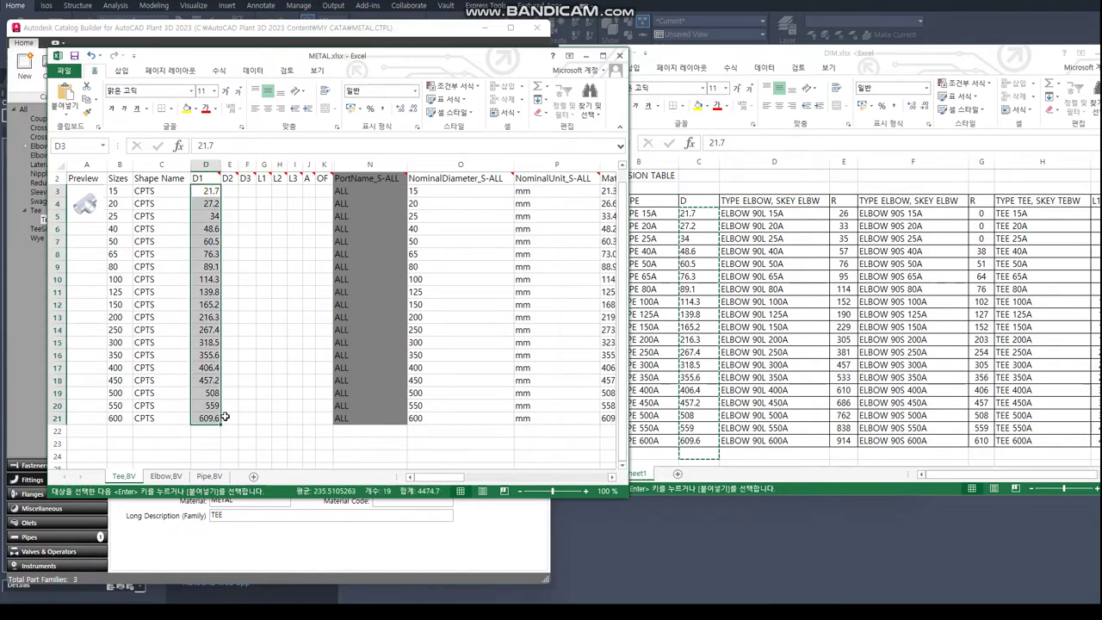
key("ctrl+c")
key("shift+Right")
key("shift+Right")
key("Return")
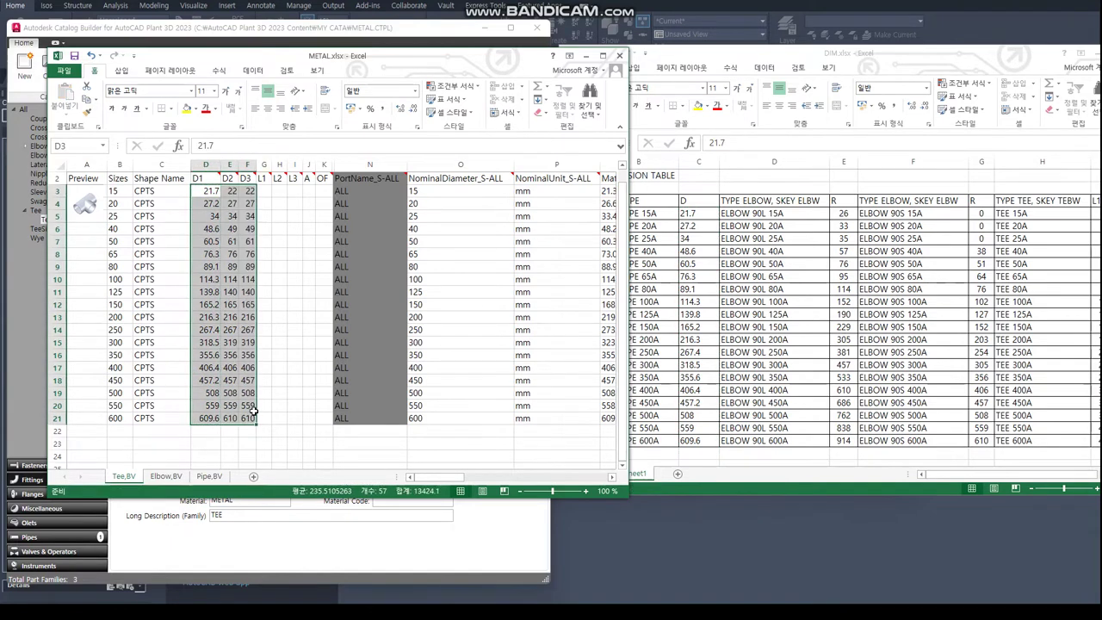
double_click(239, 164)
double_click(269, 164)
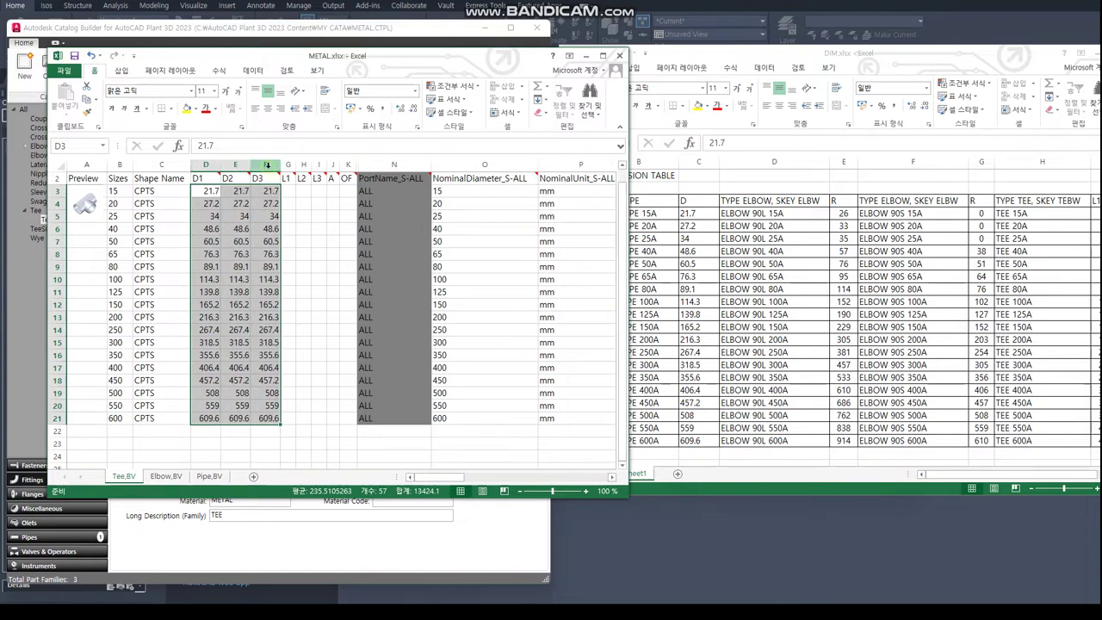
left_click(288, 216)
- Paste DIM.xlsx's L1~L3 lengths 26–432 as values into the L1 column at G3, then widen column G
key("alt+Tab")
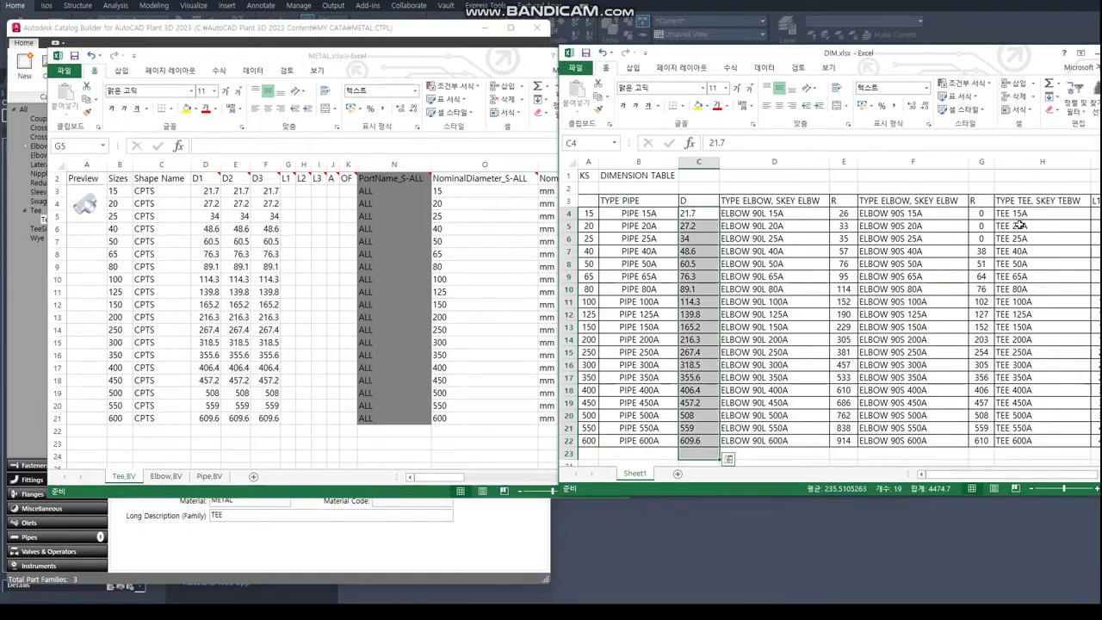
left_click(946, 215)
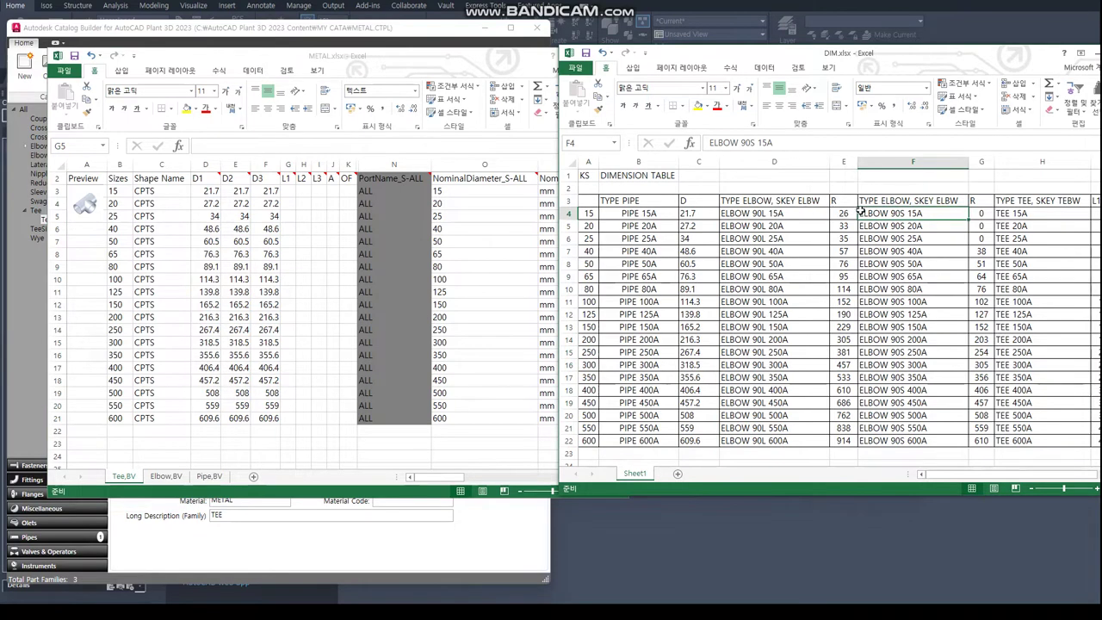
key("Right")
key("Right")
key("Right")
key("Right")
key("Right")
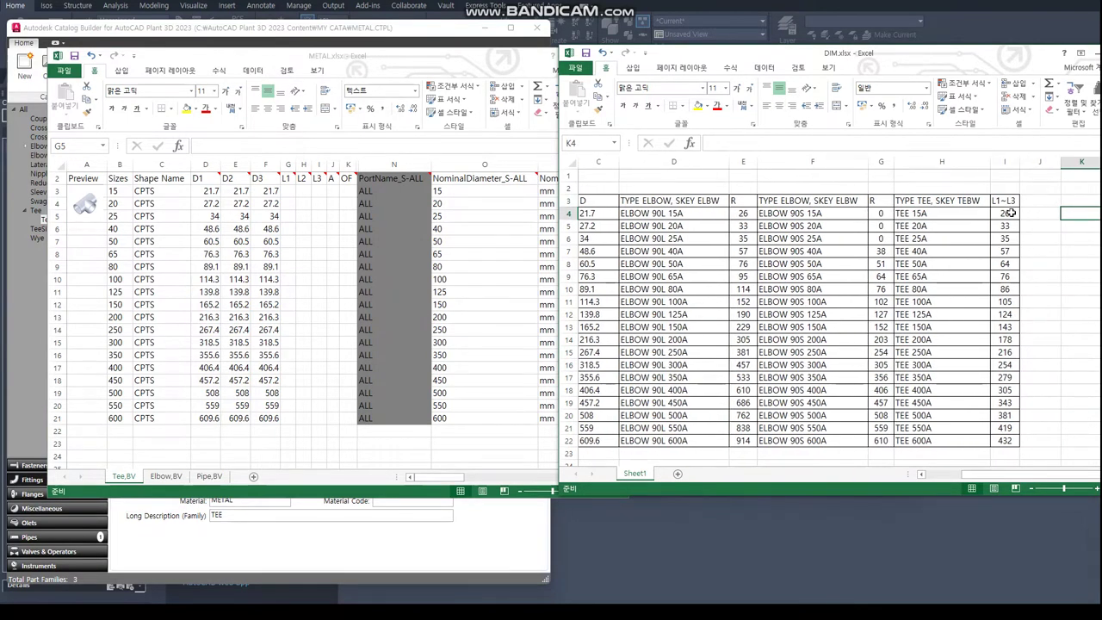
left_click(1012, 212)
left_click_drag(1004, 211, 1005, 441)
key("ctrl+c")
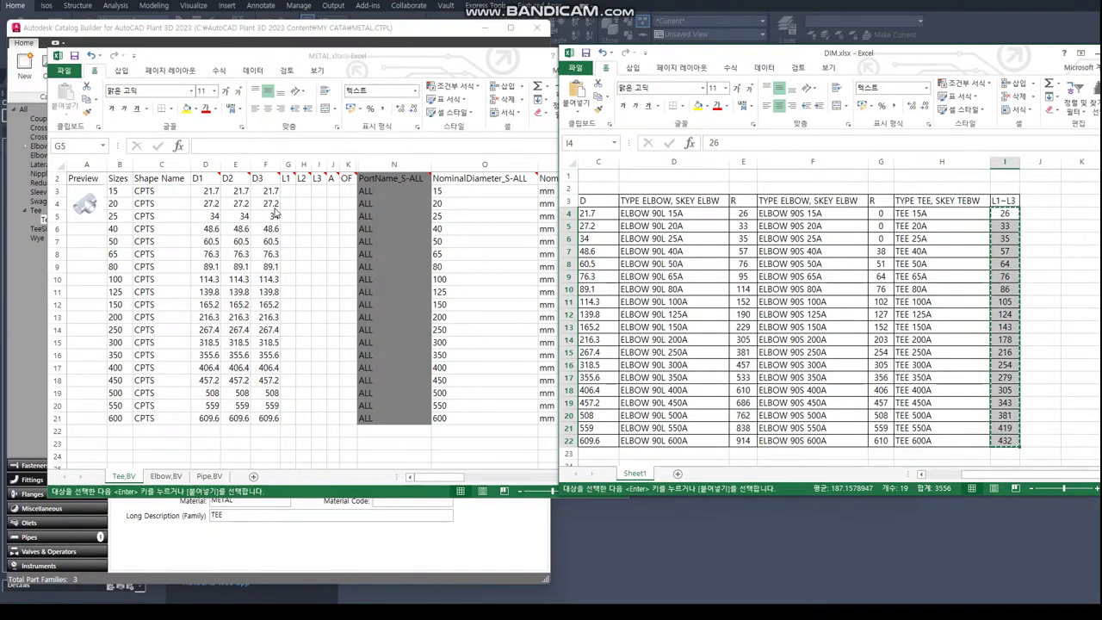
left_click(289, 190)
key("ctrl+v")
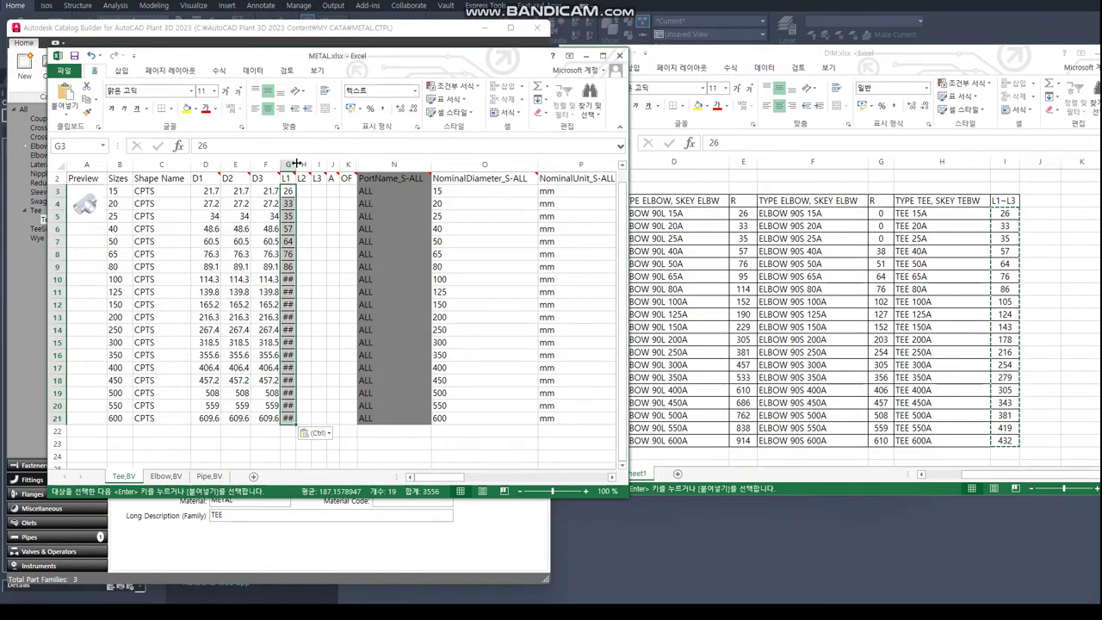
key("ctrl+z")
right_click(285, 195)
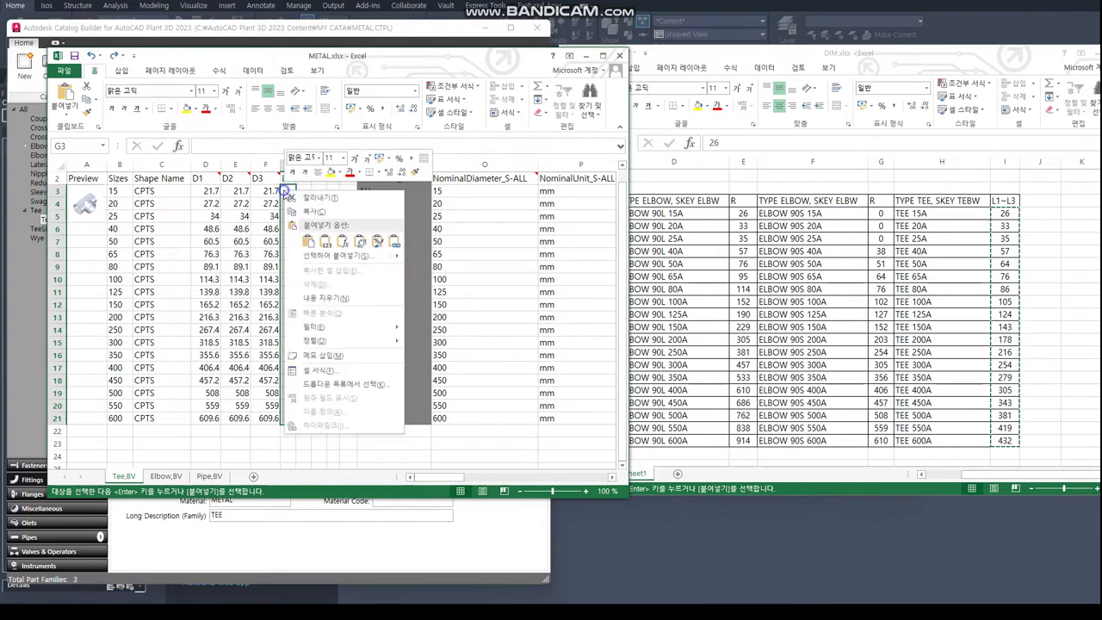
left_click(320, 255)
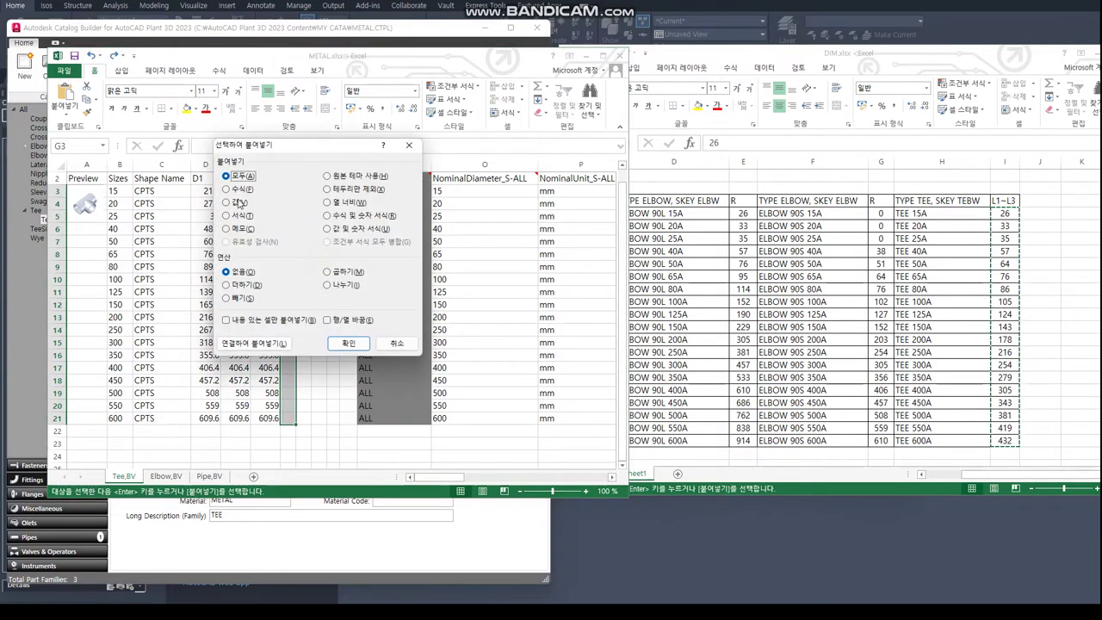
left_click(237, 202)
left_click(348, 343)
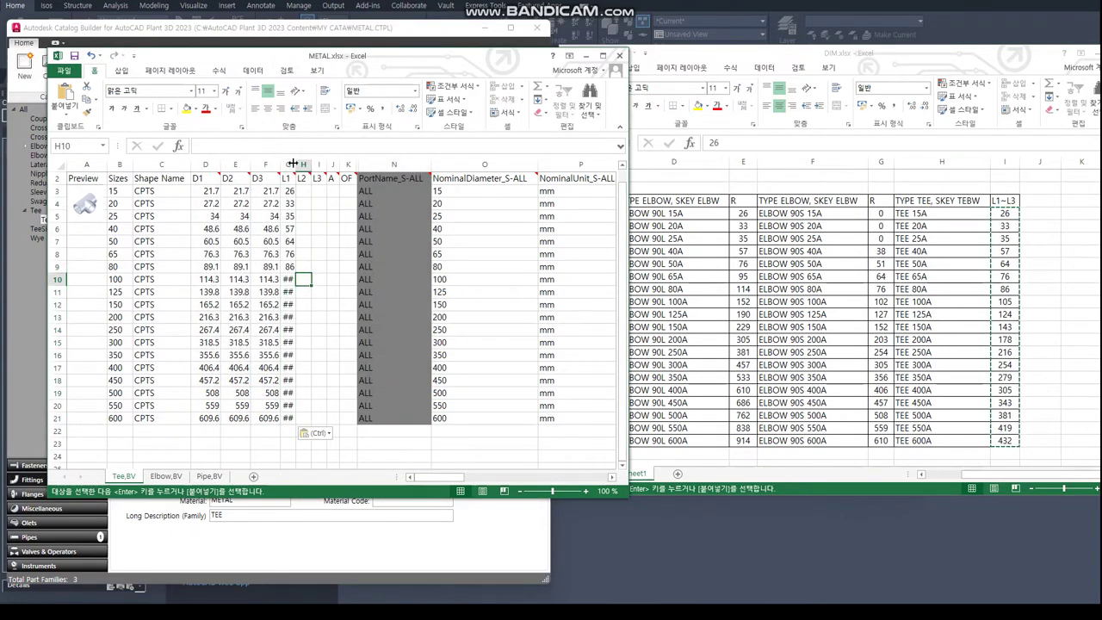
left_click_drag(296, 164, 294, 416)
- Copy the L1 lengths into the L2 and L3 columns and autofit both columns
left_click(302, 202)
key("ctrl+c")
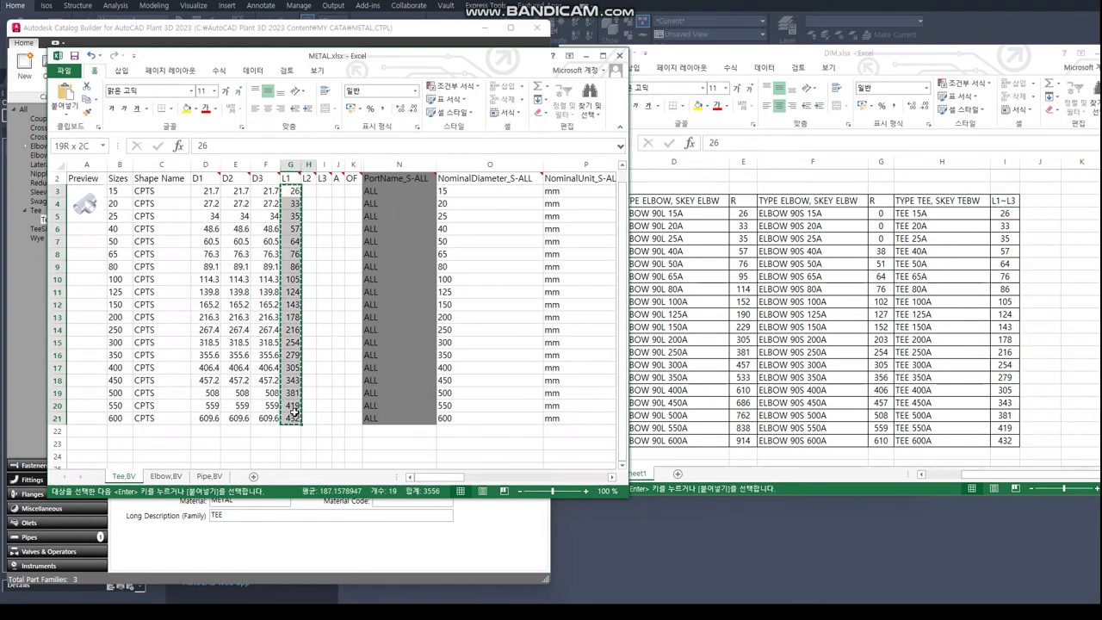
key("shift+Right")
key("shift+Right")
key("Return")
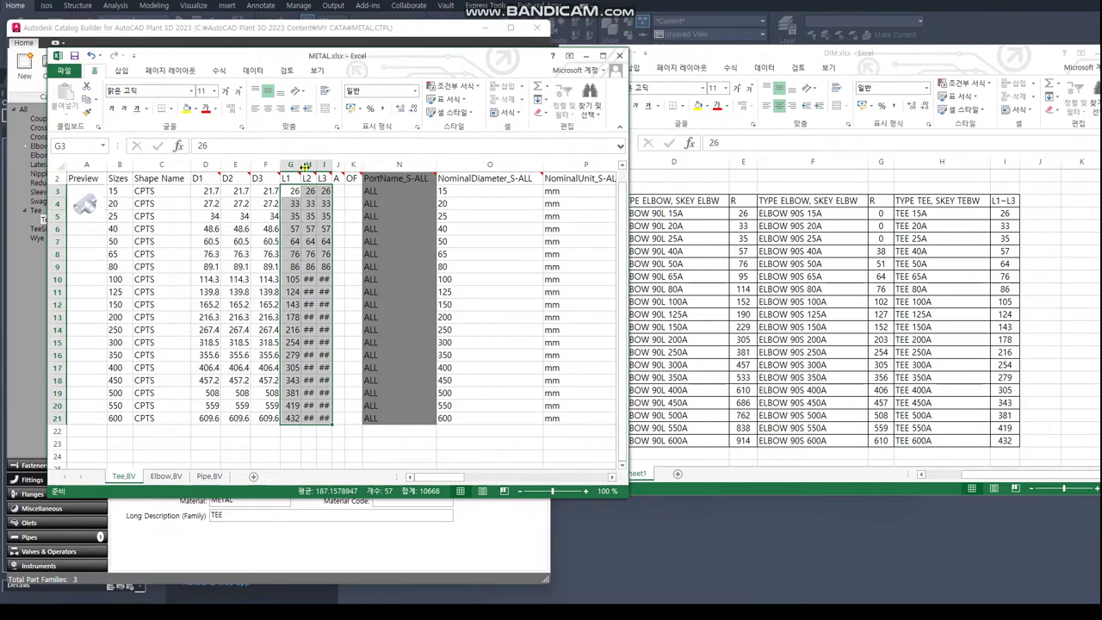
key("Right")
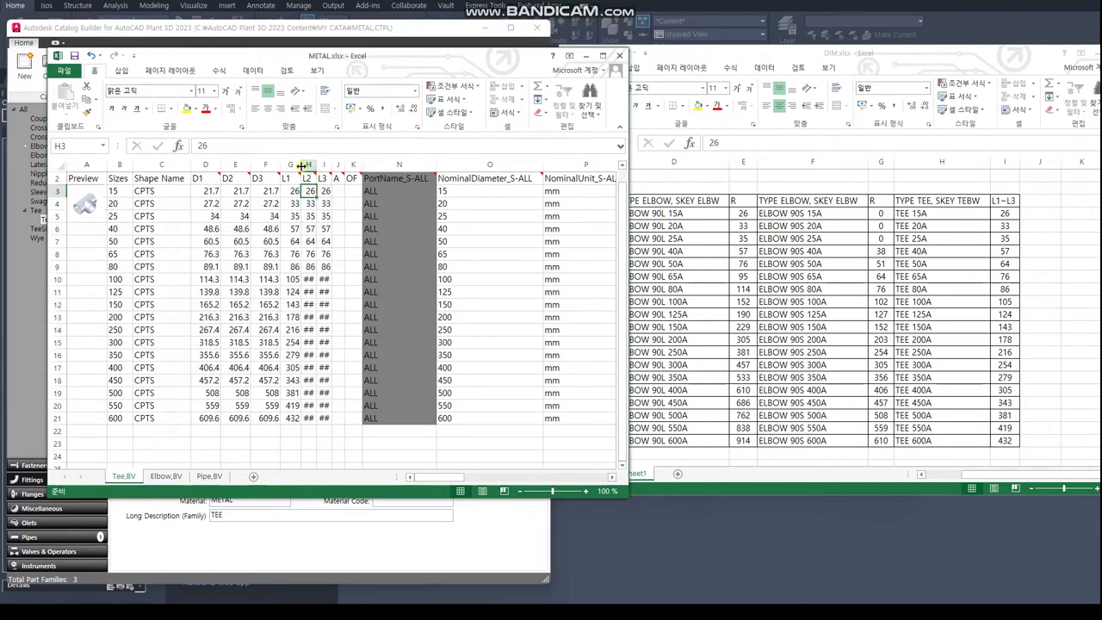
double_click(319, 166)
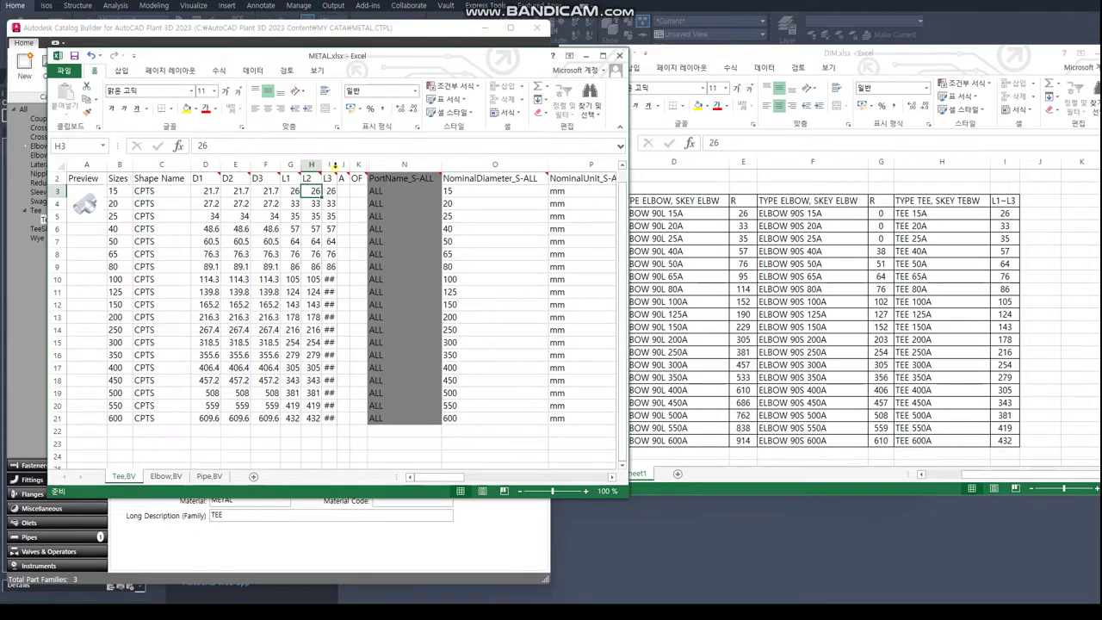
double_click(334, 166)
left_click(358, 190)
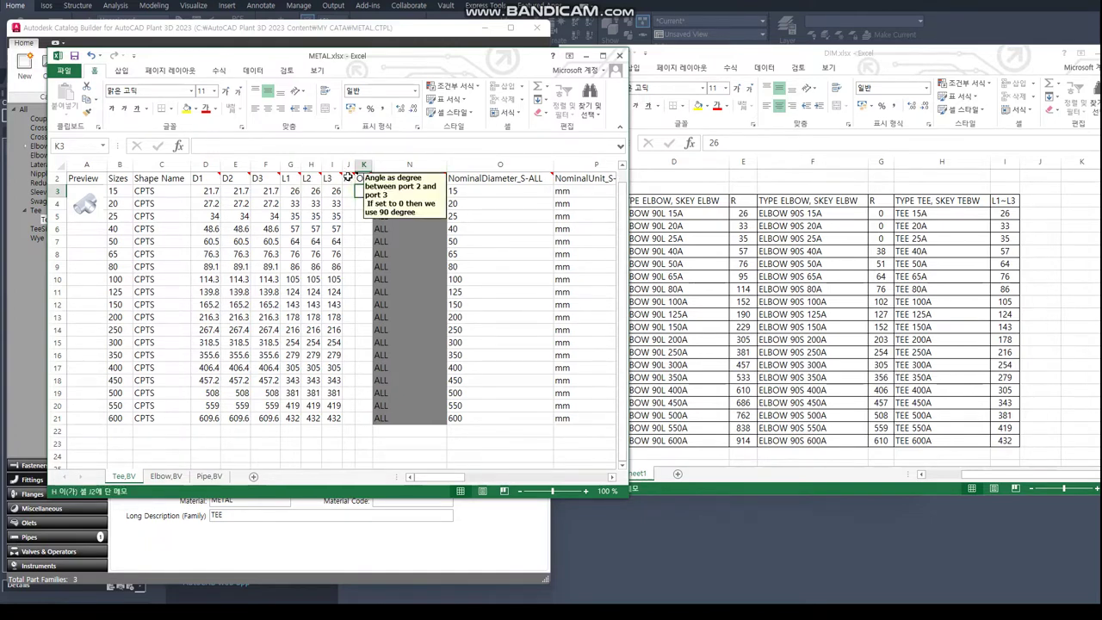
- Fill 90 into the A column for rows 3–21
left_click(348, 178)
left_click(348, 190)
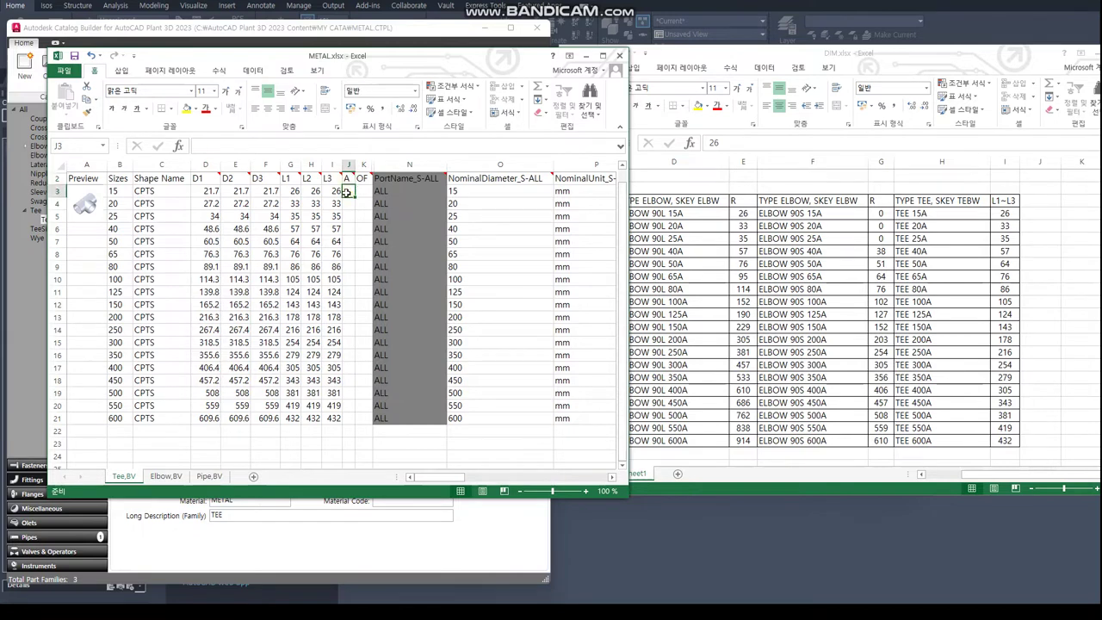
type("90")
key("Return")
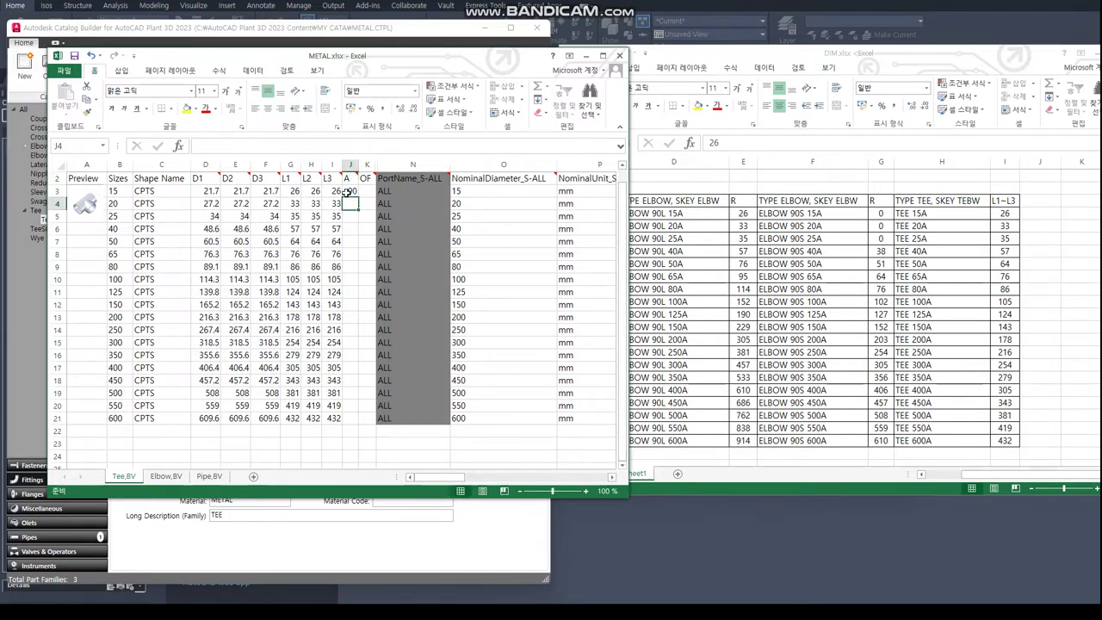
key("ctrl+c")
key("shift+Down")
key("shift+Down")
key("shift+Down")
key("shift+Down")
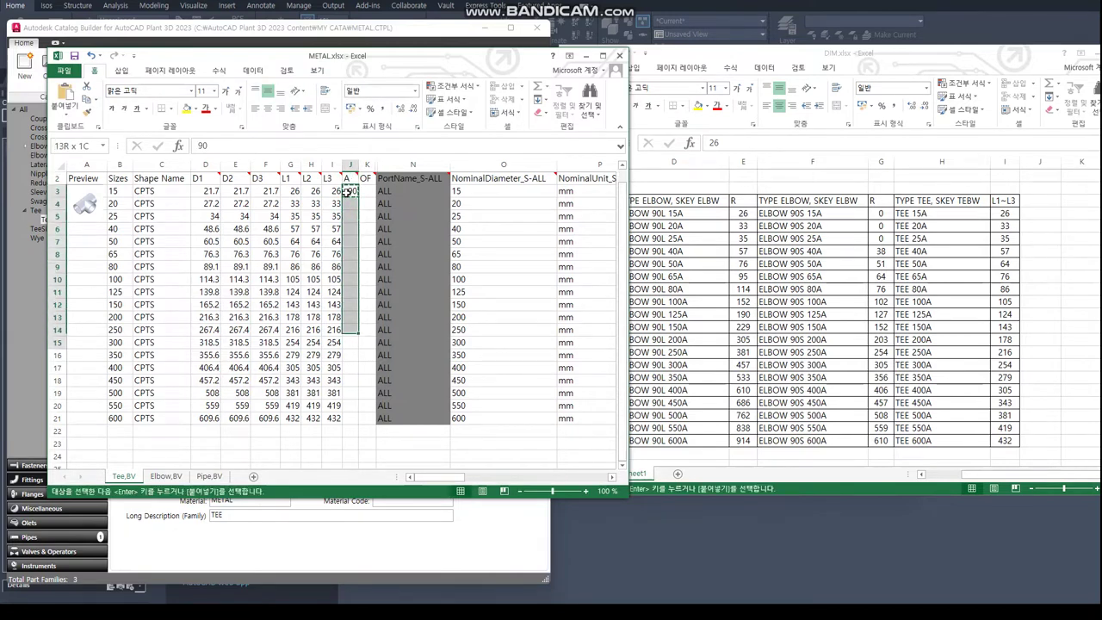
key("shift+Down")
key("shift+Down")
key("shift+Down")
key("shift+Down")
key("Return")
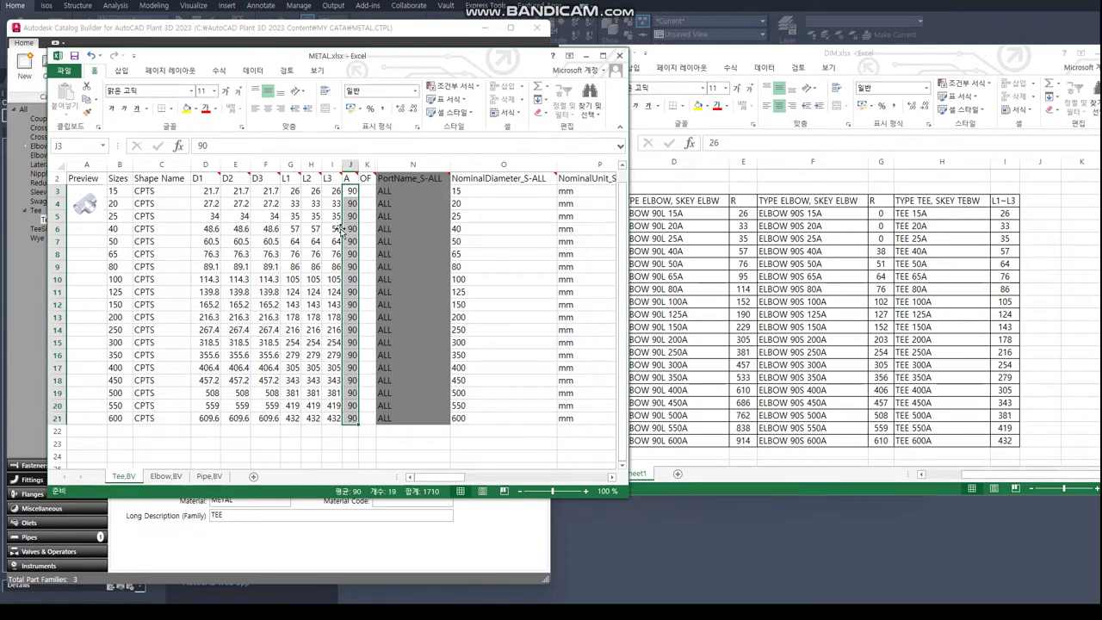
- Fill 0 into the OF column for rows 3–21
left_click(365, 189)
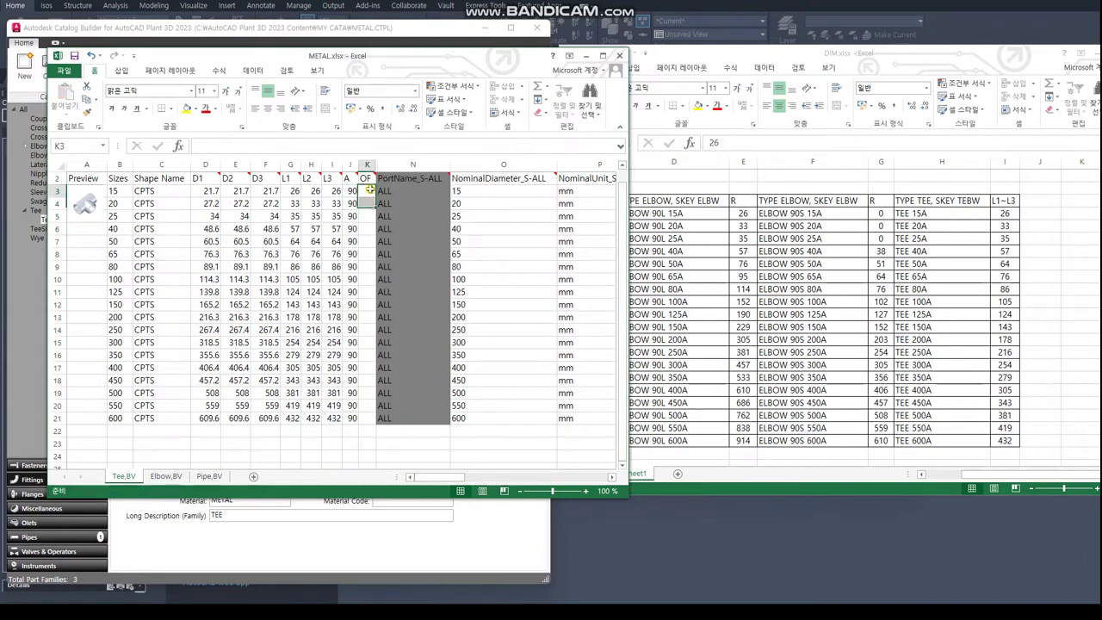
type("0")
key("ctrl+Return")
key("ctrl+c")
key("shift+Down")
key("shift+Down")
key("shift+Down")
key("shift+Down")
key("shift+Down")
key("shift+Down")
key("shift+Down")
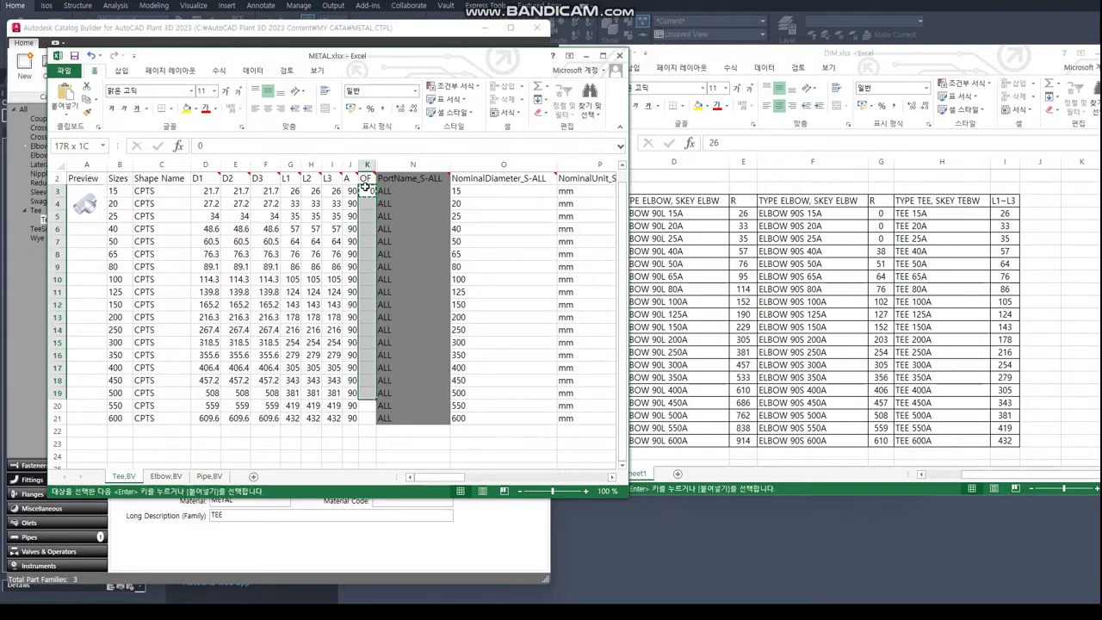
key("shift+Down")
key("shift+Down")
key("Return")
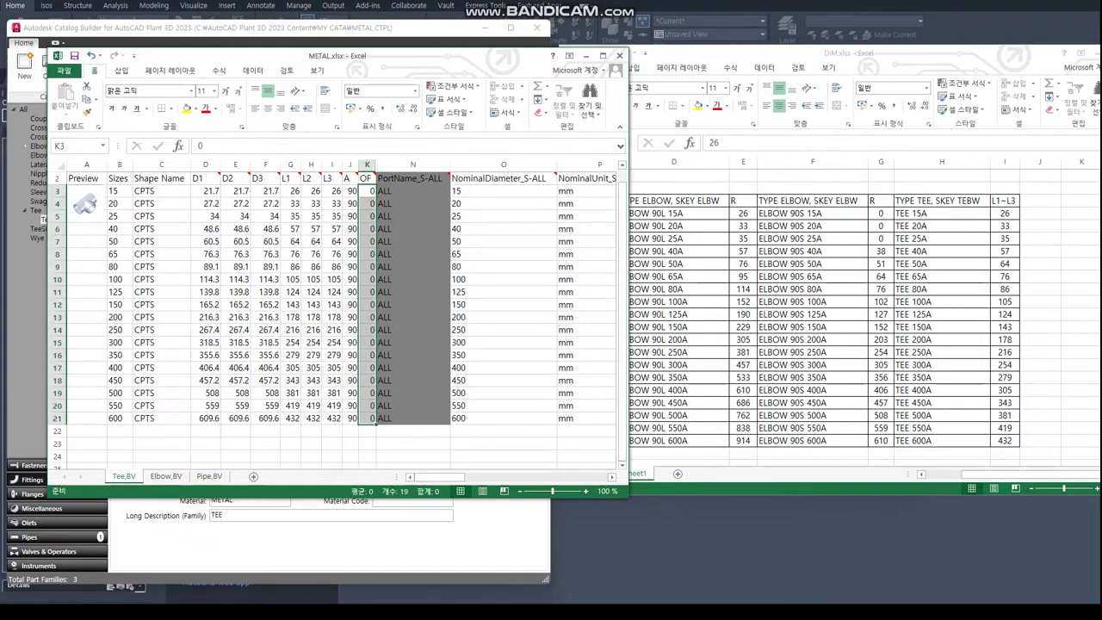
left_click(412, 203)
key("alt+Tab")
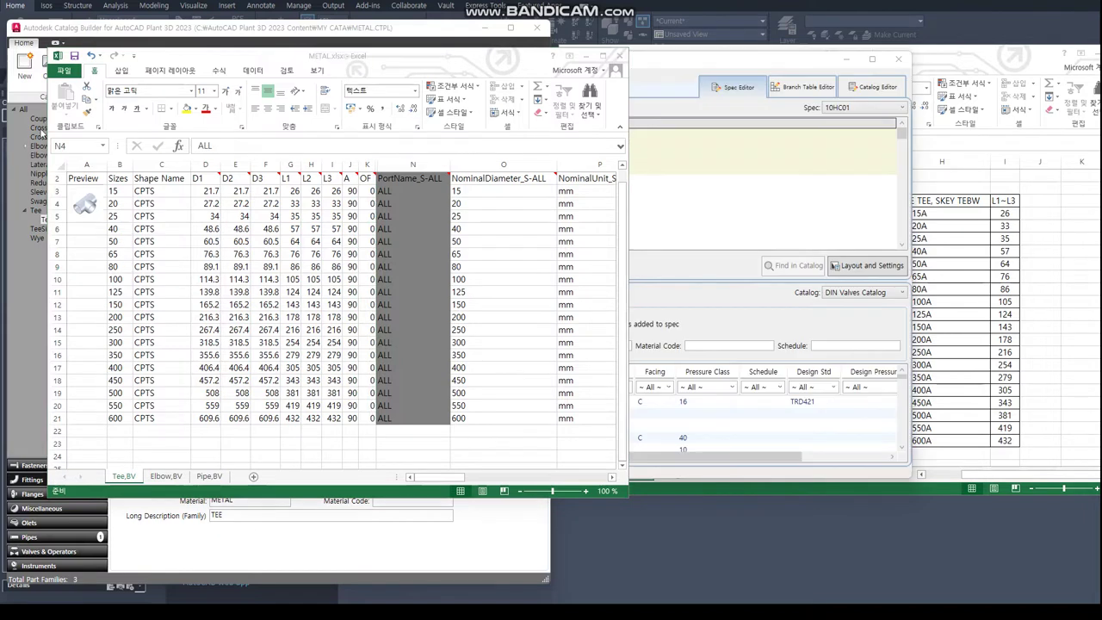
- Paste the DIM.xlsx D values 21.7–609.6 as values into MatchingPipeOd_S-ALL starting at Q3
key("alt+Tab")
key("Down")
key("Down")
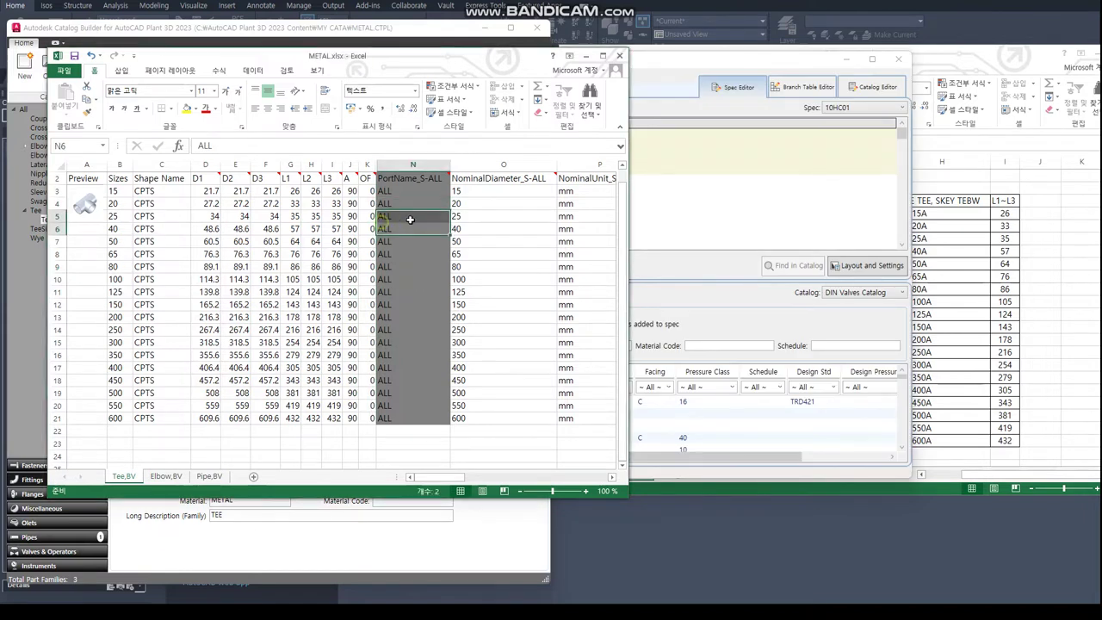
key("Right")
key("Right")
key("Right")
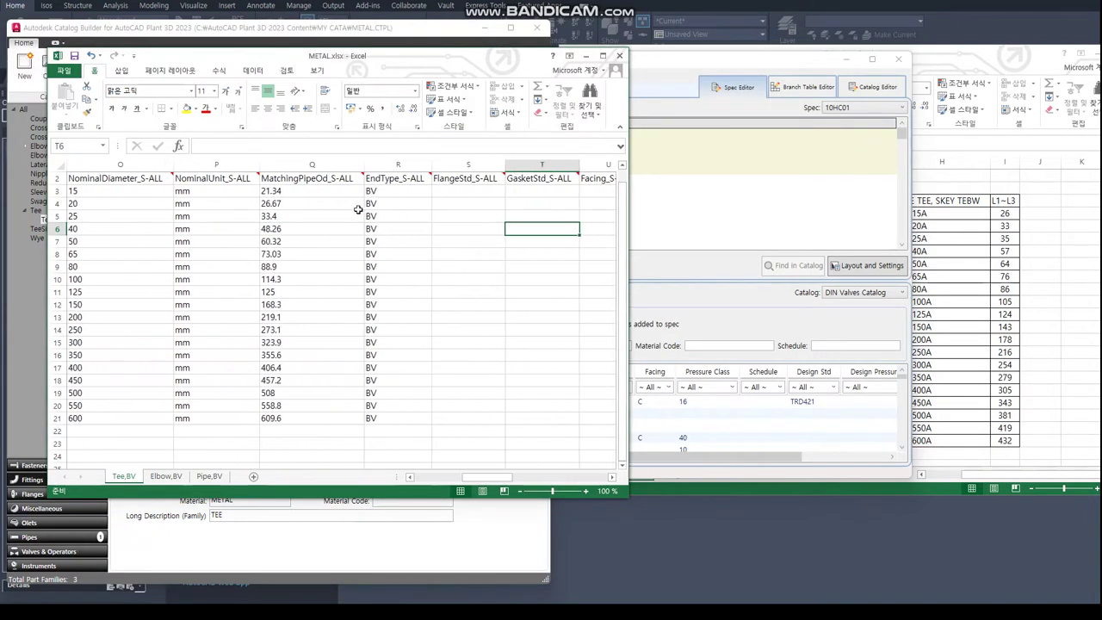
key("alt+Tab")
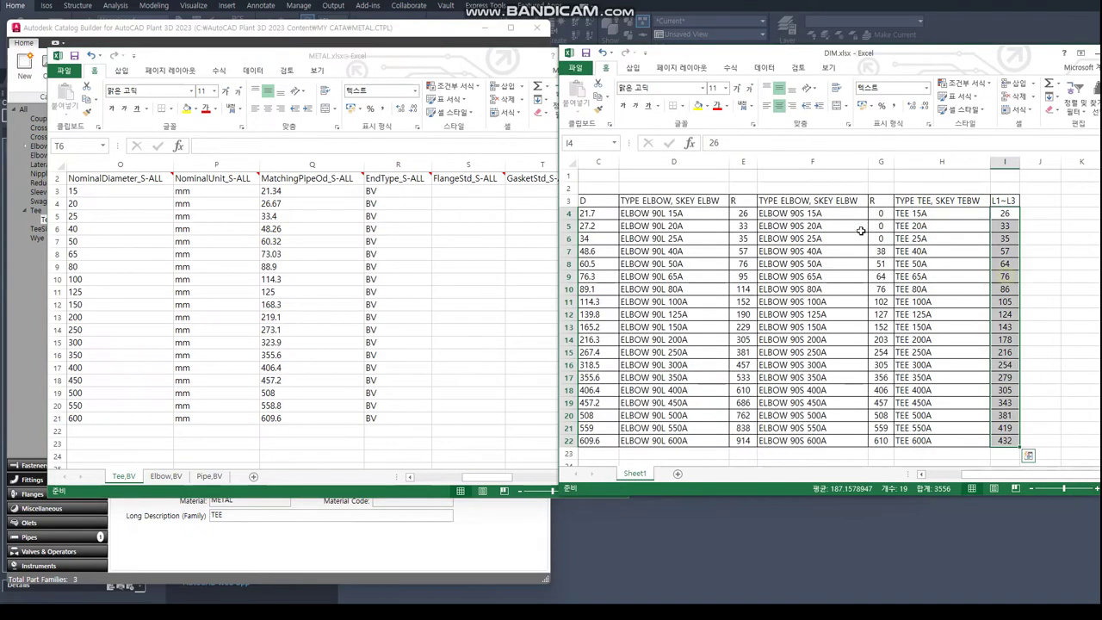
left_click_drag(599, 216, 603, 440)
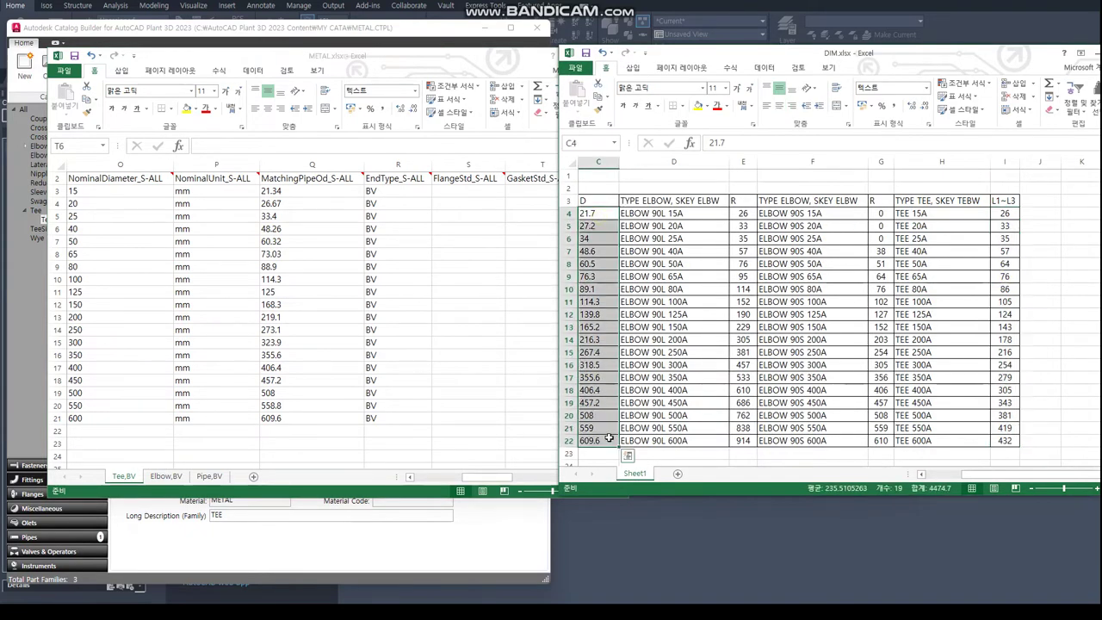
key("ctrl+c")
key("alt+Tab")
right_click(300, 191)
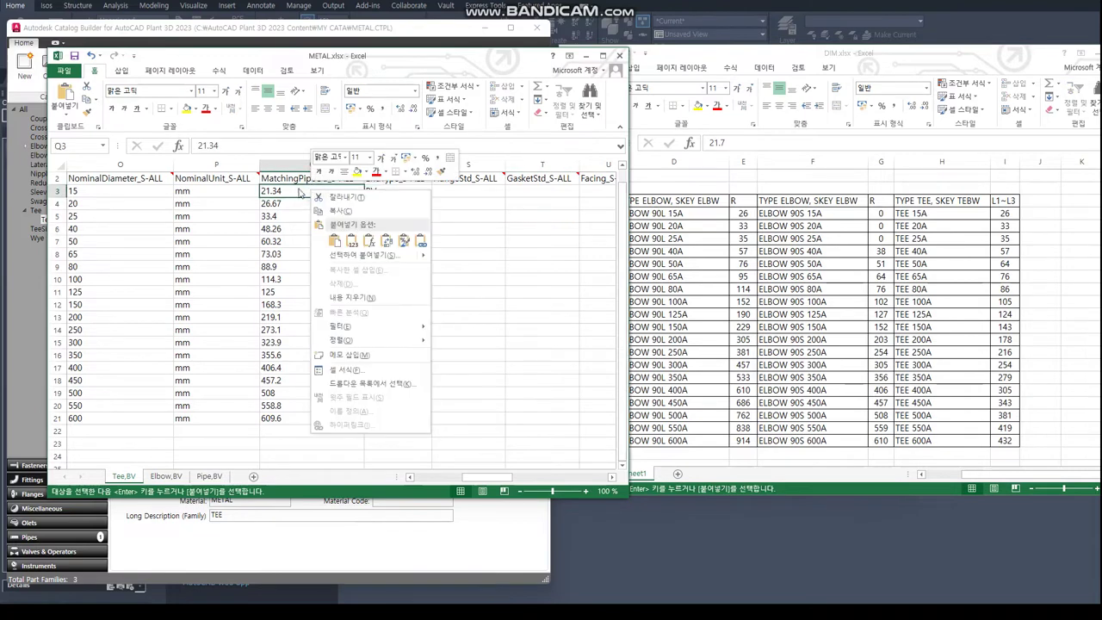
left_click(286, 191)
right_click(282, 191)
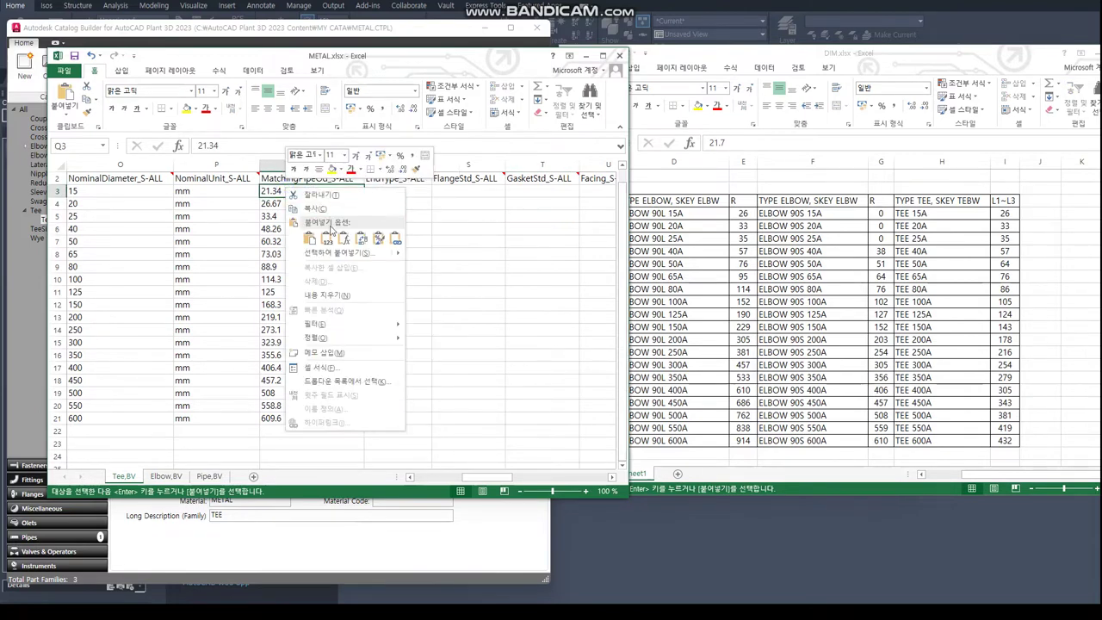
left_click(345, 256)
left_click(254, 199)
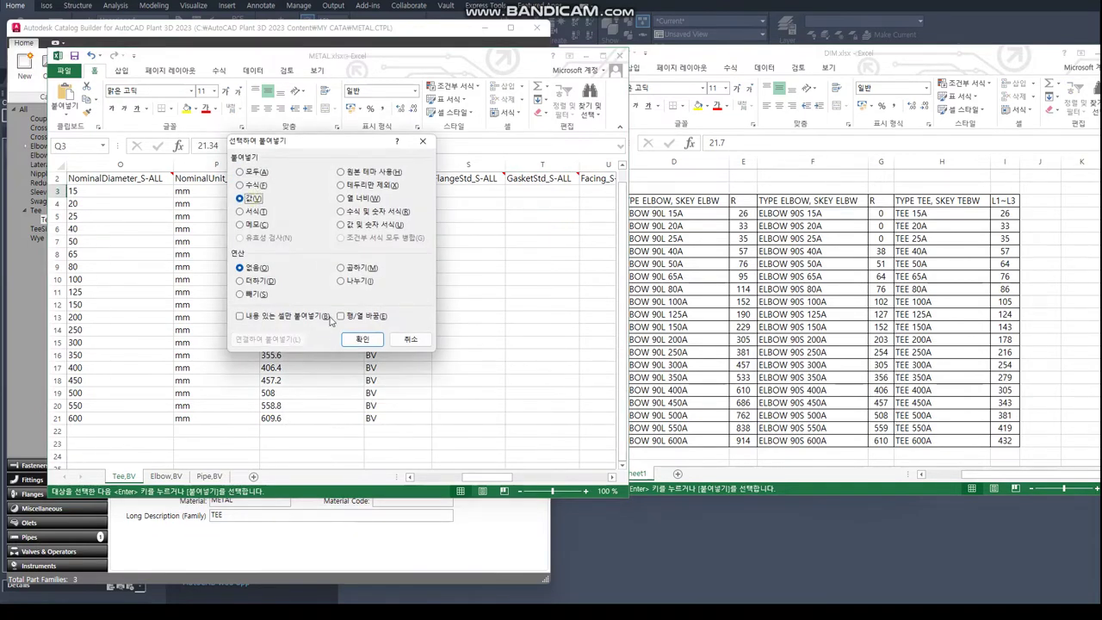
left_click(362, 340)
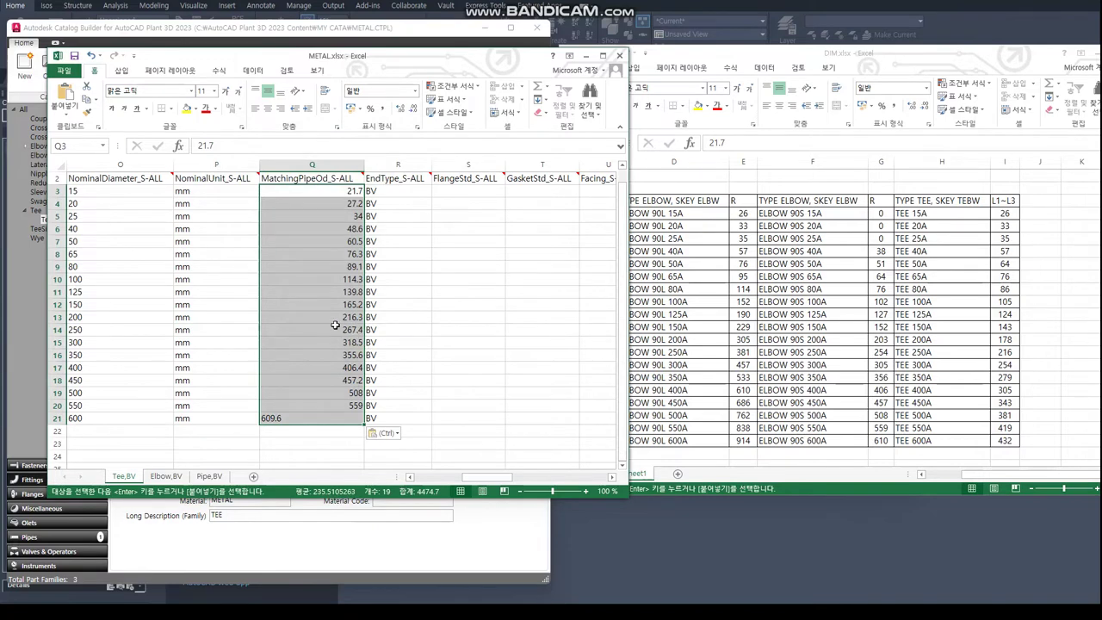
left_click(319, 418)
left_click(320, 253)
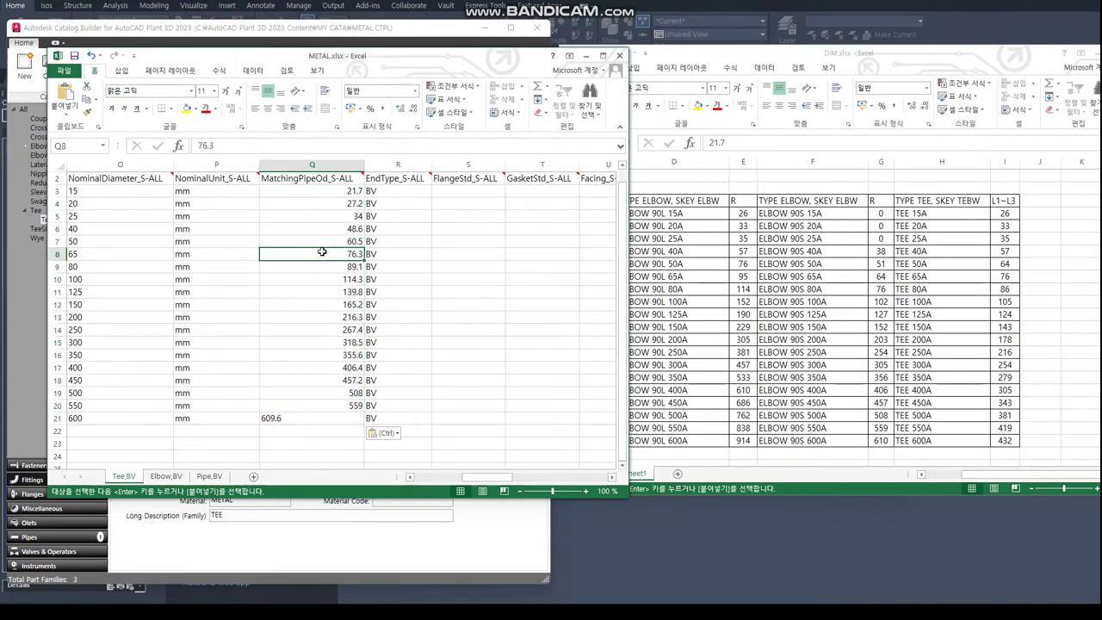
- Paste the size names TEE 15A through TEE 600A as values into PartSizeLongDesc
key("Right")
key("Right")
key("Right")
key("Right")
key("Right")
key("Right")
key("Right")
key("Right")
key("Right")
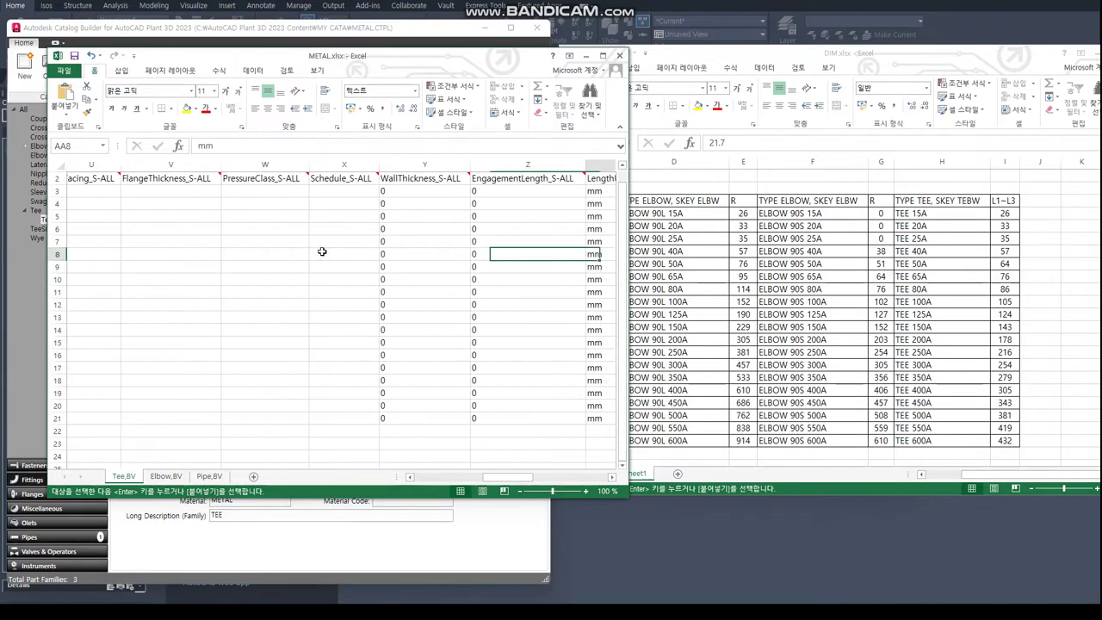
key("Right")
key("Right")
key("Right")
key("Right")
key("Right")
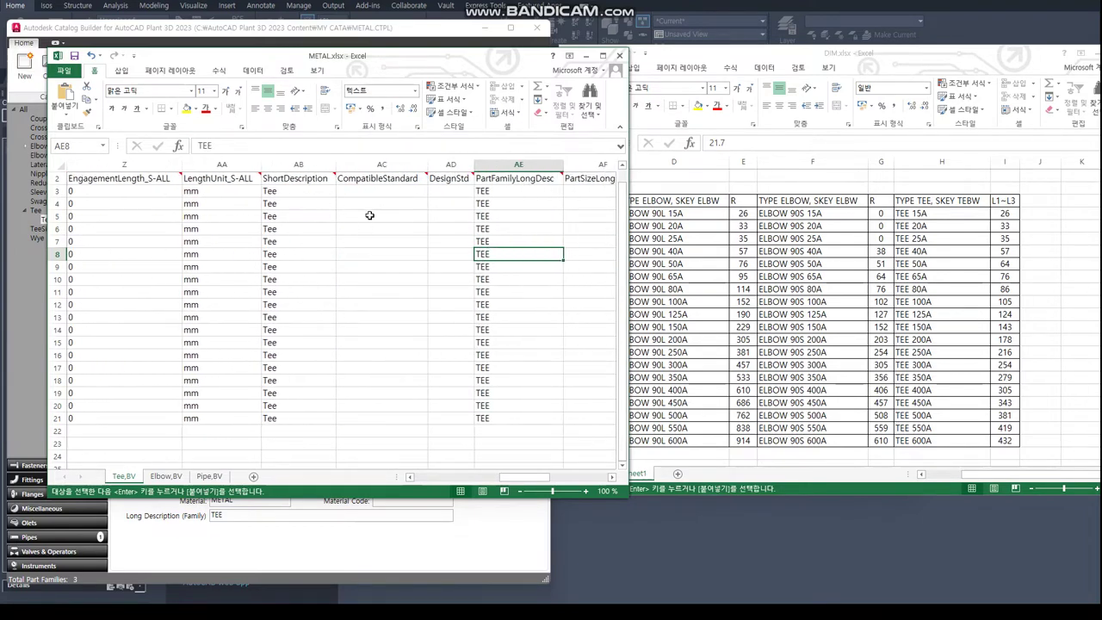
key("Right")
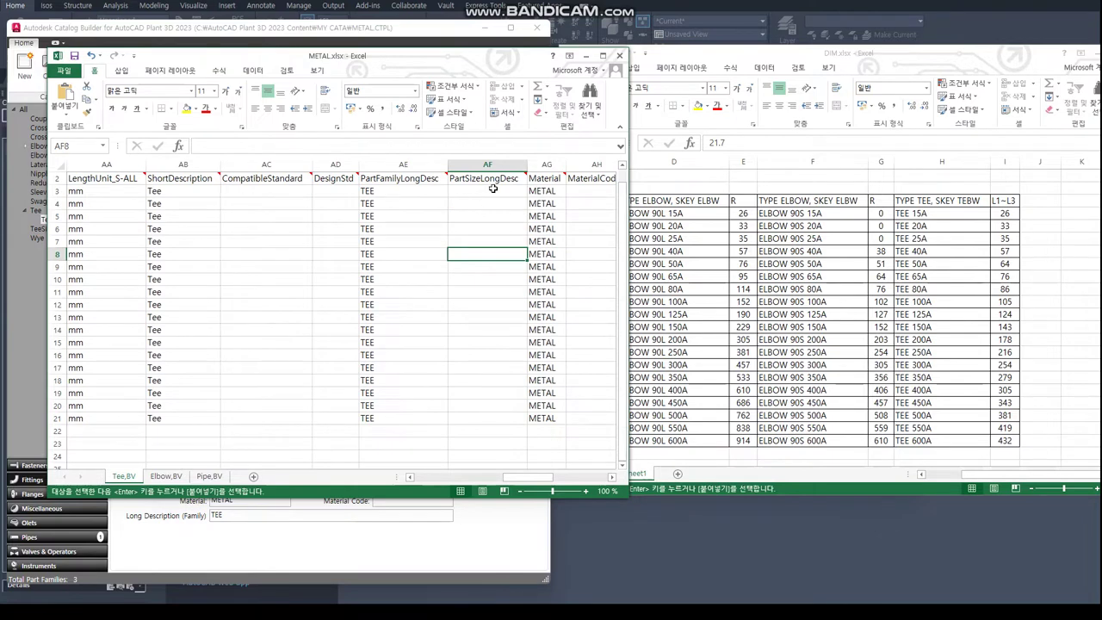
left_click(493, 190)
left_click(921, 257)
left_click_drag(941, 216, 944, 441)
key("ctrl+c")
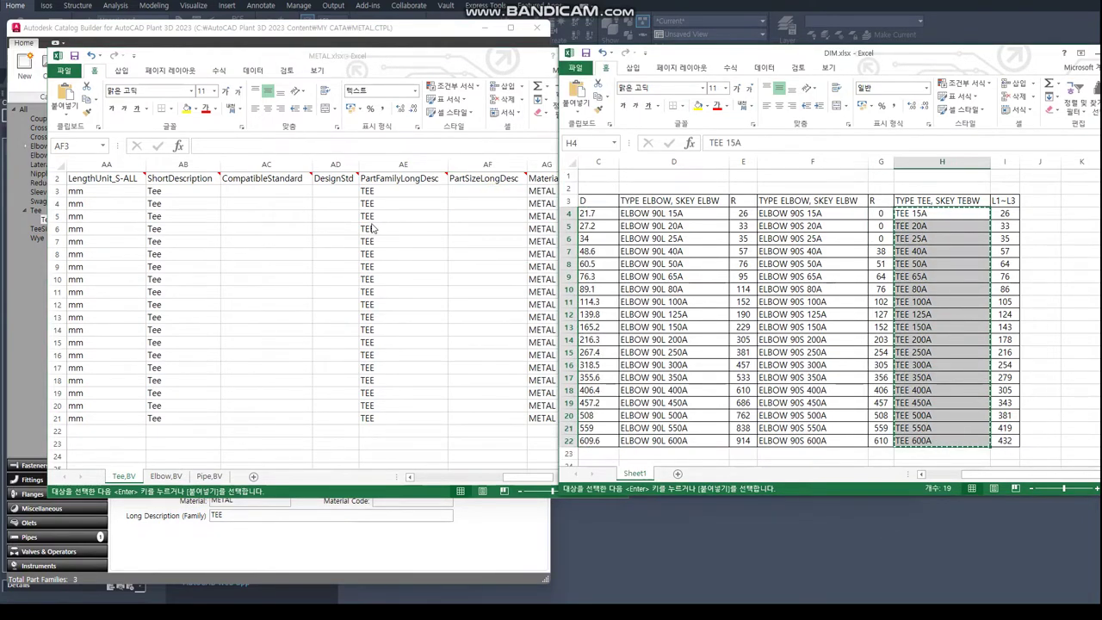
left_click(483, 192)
right_click(484, 190)
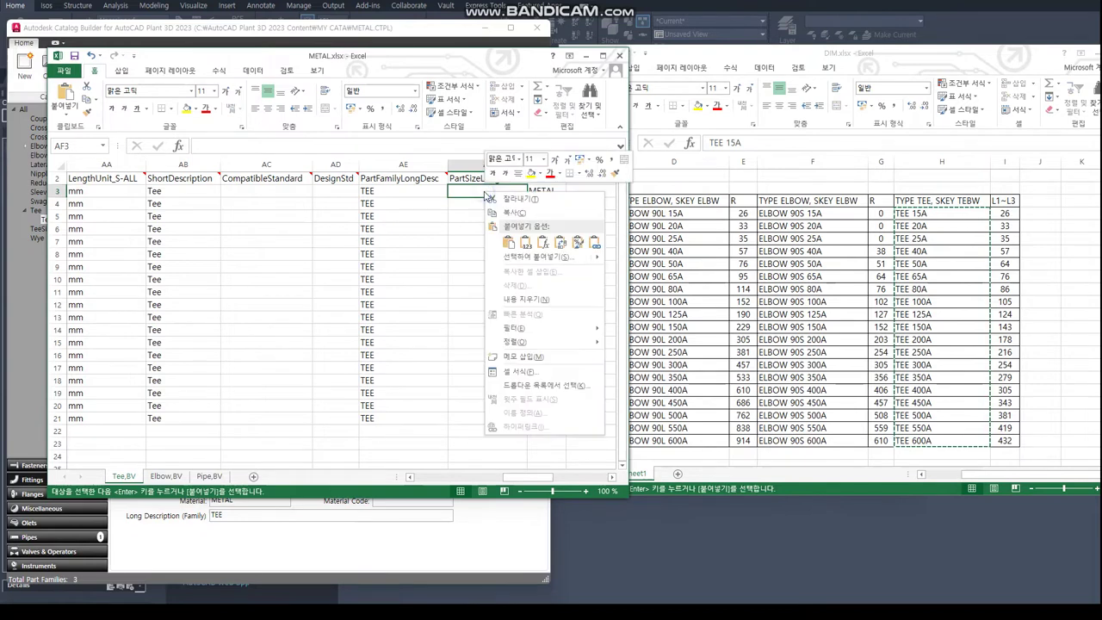
left_click(535, 258)
left_click(444, 209)
left_click(555, 347)
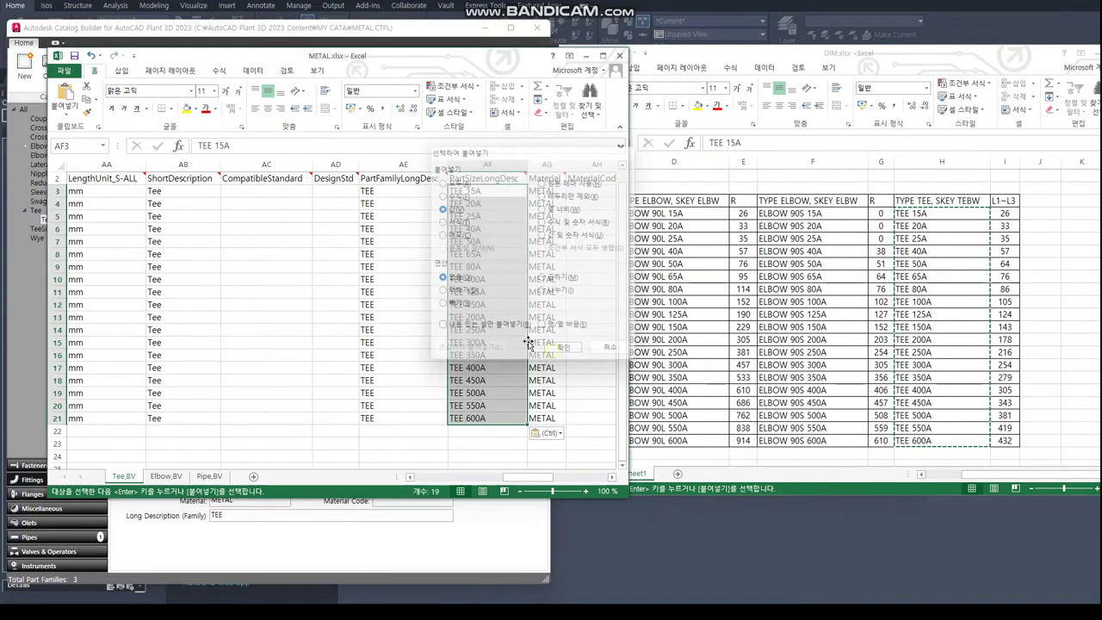
left_click(485, 293)
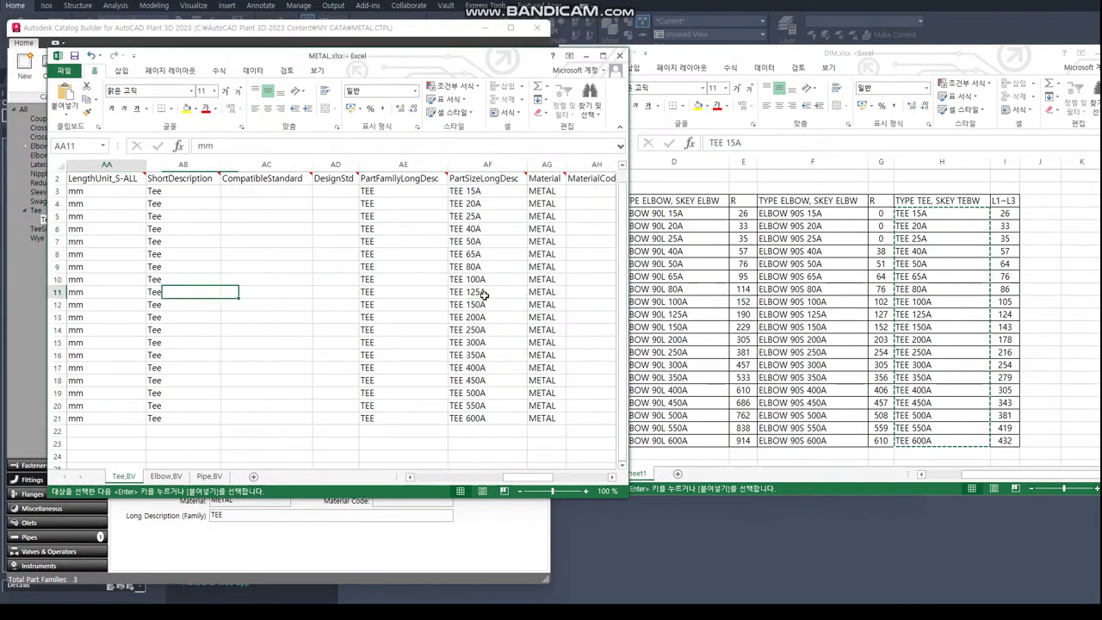
key("Home")
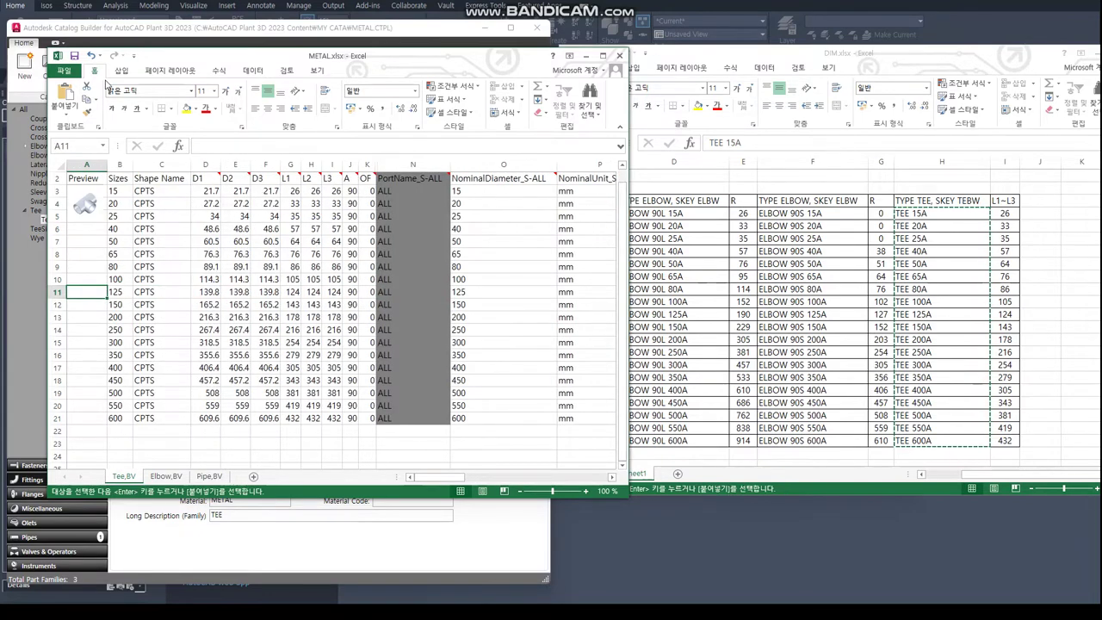
- Save and close METAL.xlsx, then close DIM.xlsx saving its changes
left_click(74, 57)
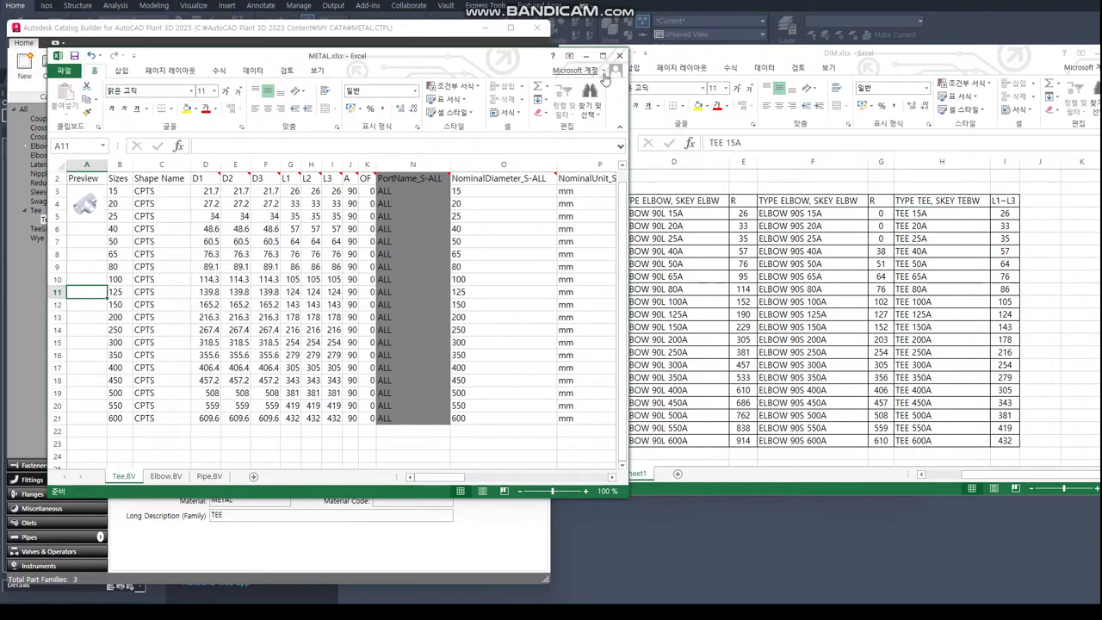
left_click(623, 54)
left_click_drag(1031, 60, 900, 105)
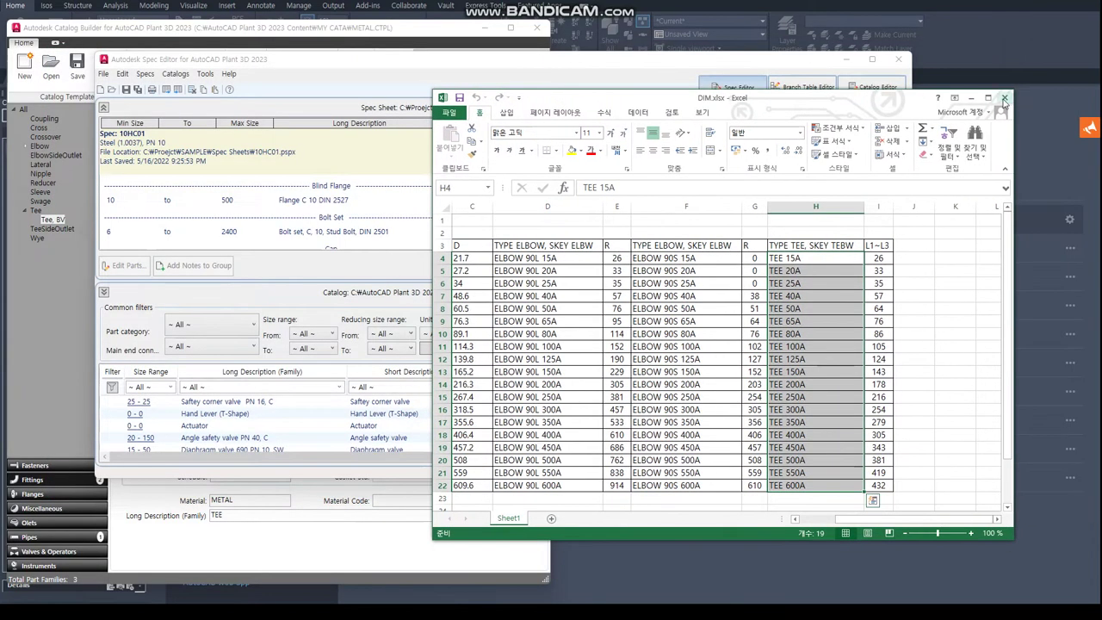
left_click(1005, 98)
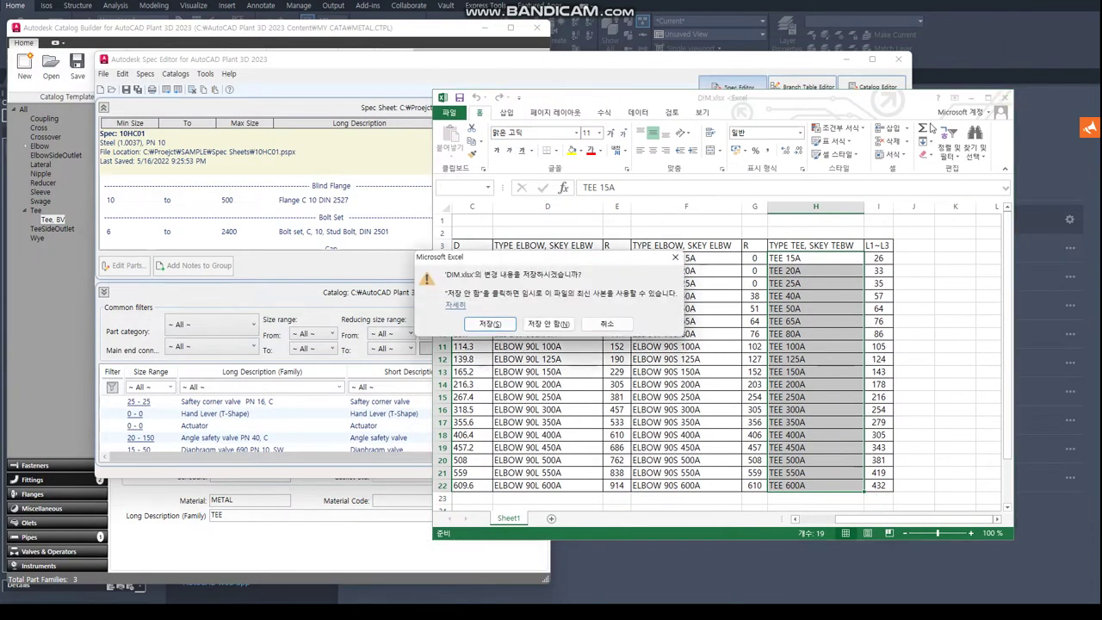
left_click(491, 323)
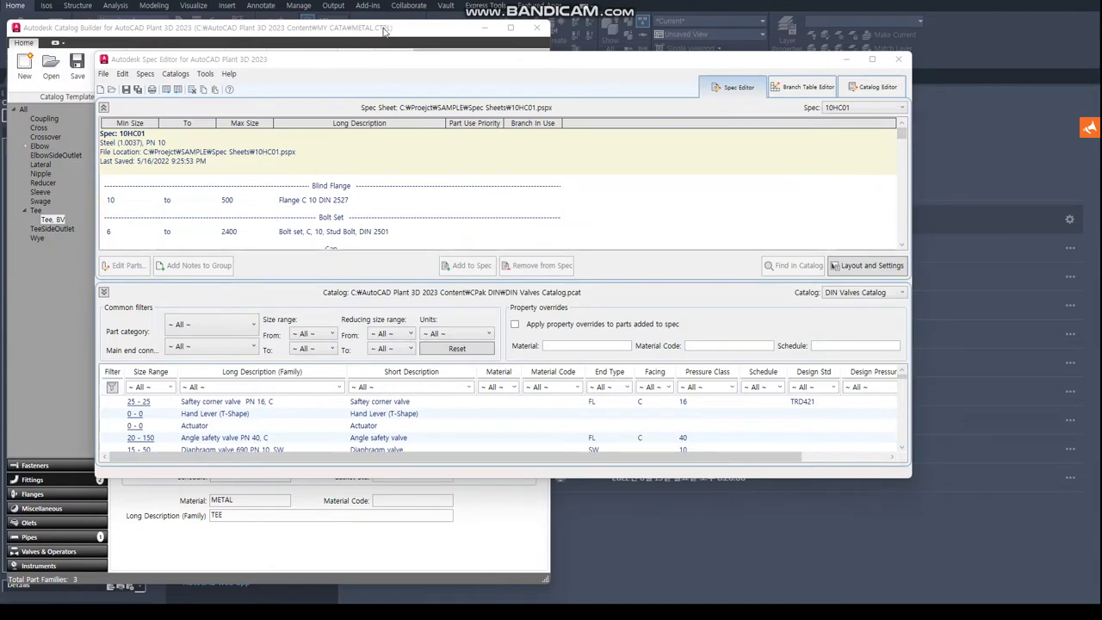
left_click(385, 32)
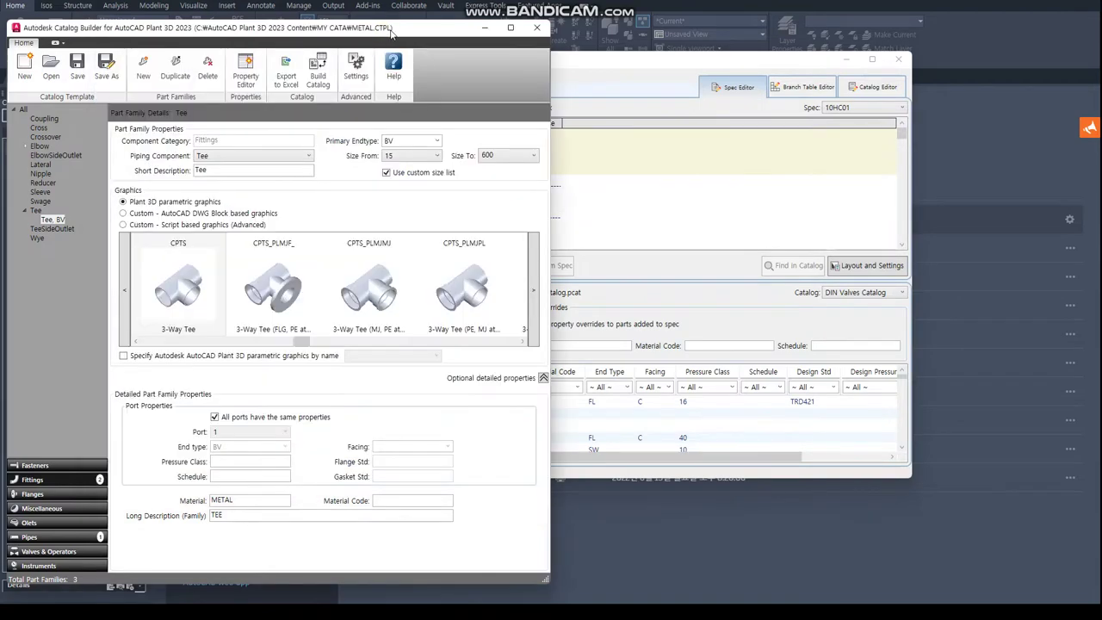
- Build the catalog from METAL.xlsx and review the report: no errors, 361 warnings, status OK
left_click(317, 75)
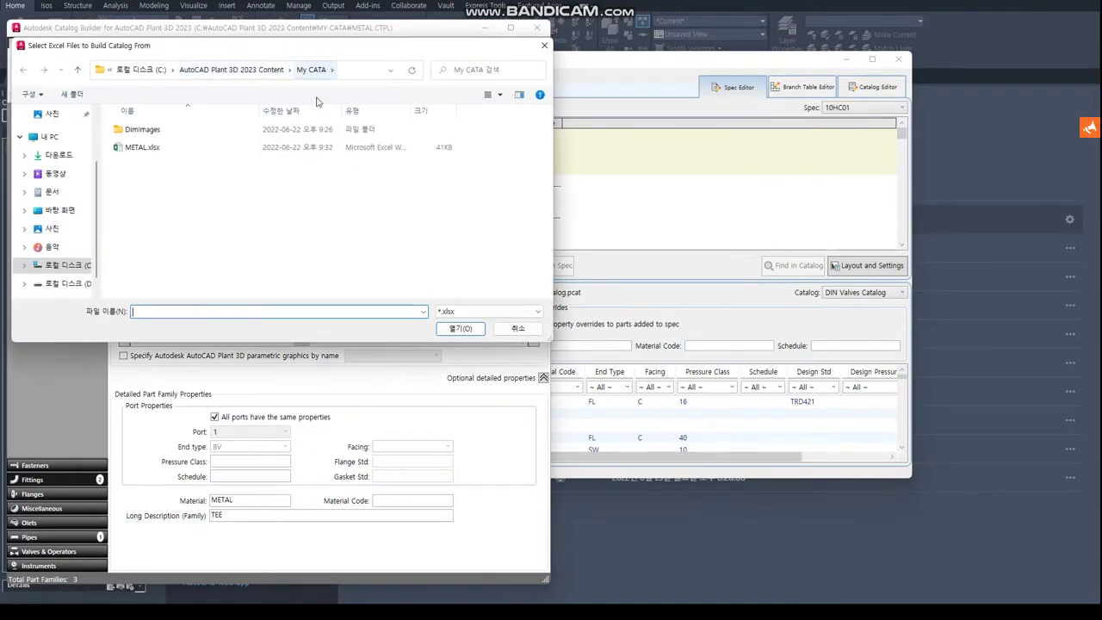
left_click(140, 149)
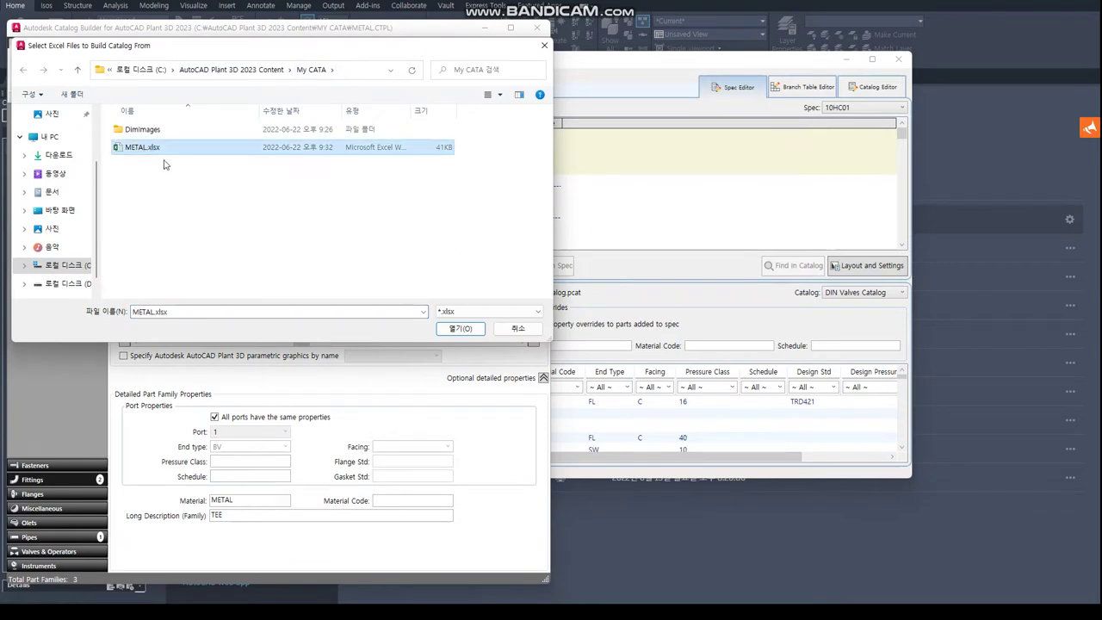
left_click(460, 328)
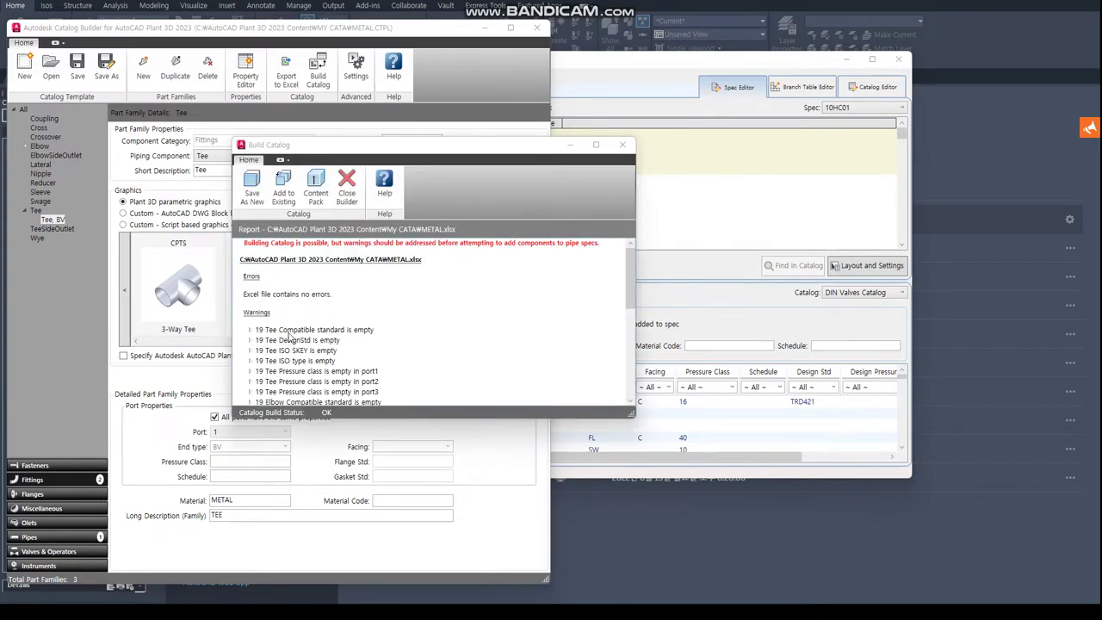
left_click(288, 332)
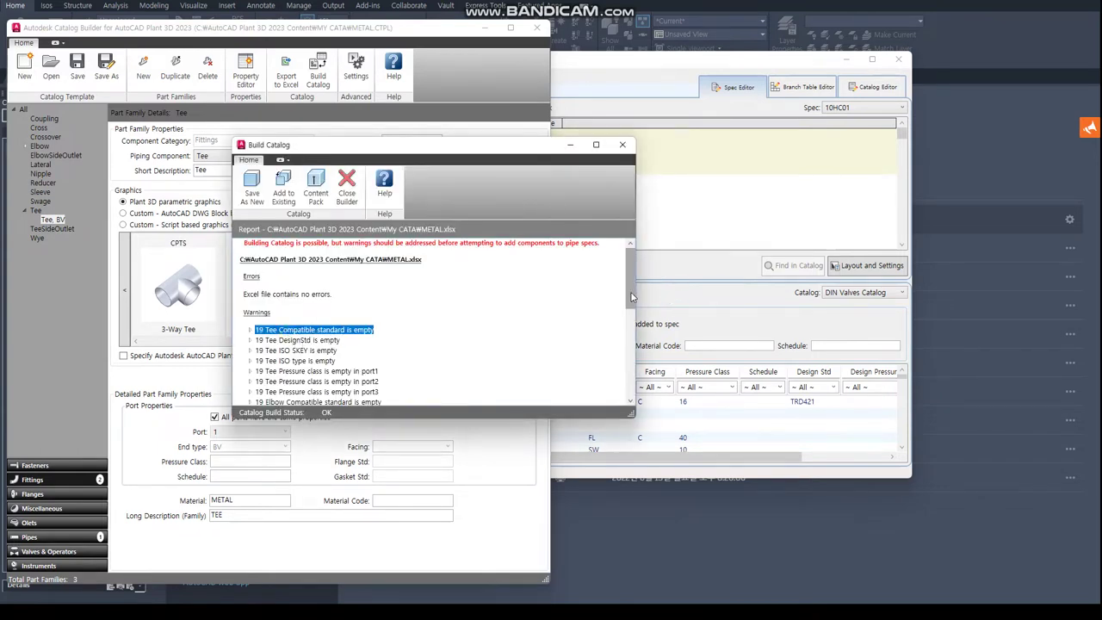
mouse_move(632, 293)
left_mouse_down()
mouse_move(631, 375)
mouse_move(648, 276)
left_mouse_up()
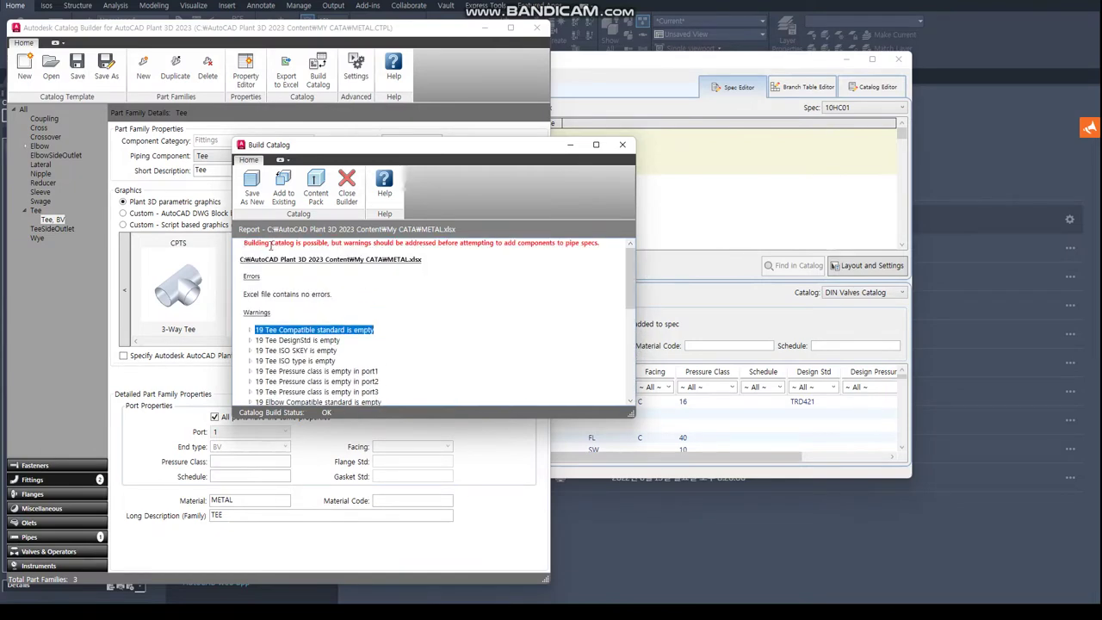
left_click_drag(242, 244, 331, 246)
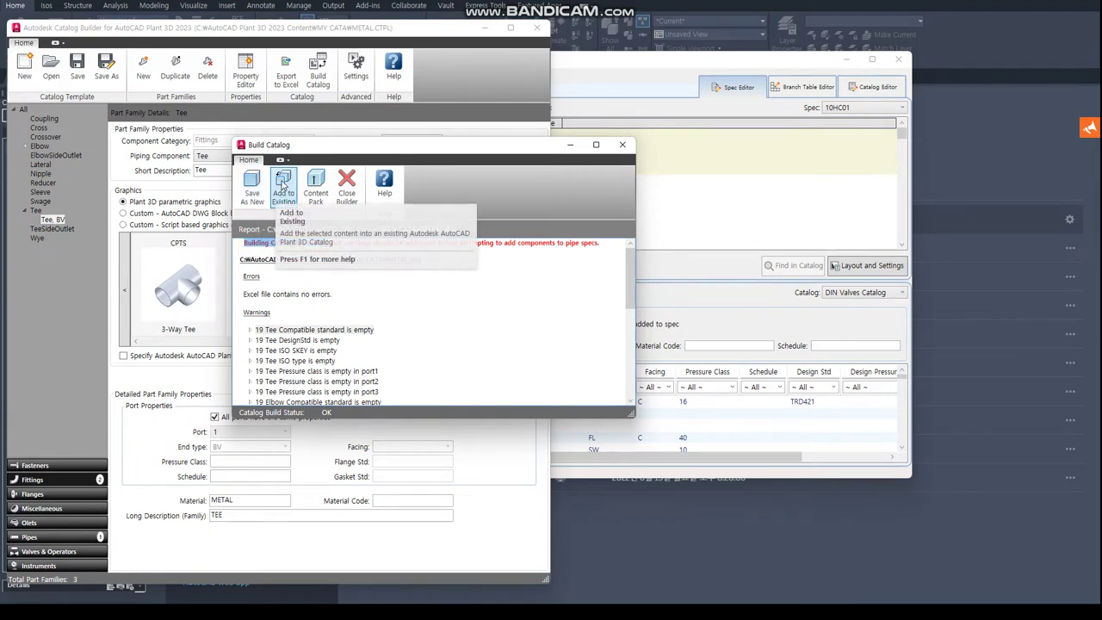
- Save the build as a new catalog named METAL, then bring the Spec Editor back in front
left_click(252, 182)
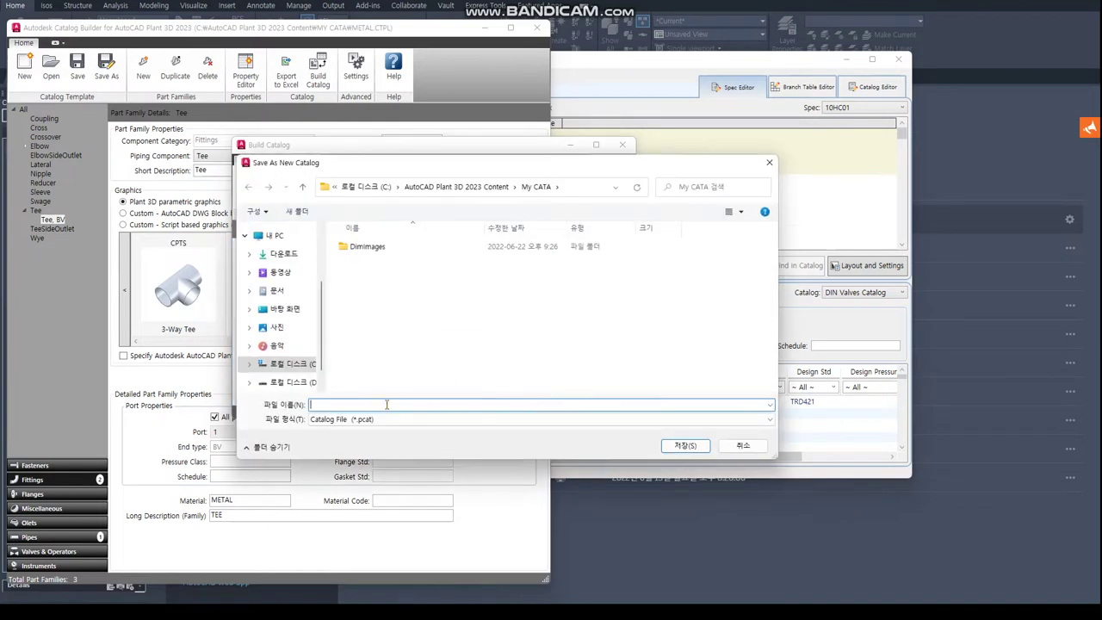
type("METAL")
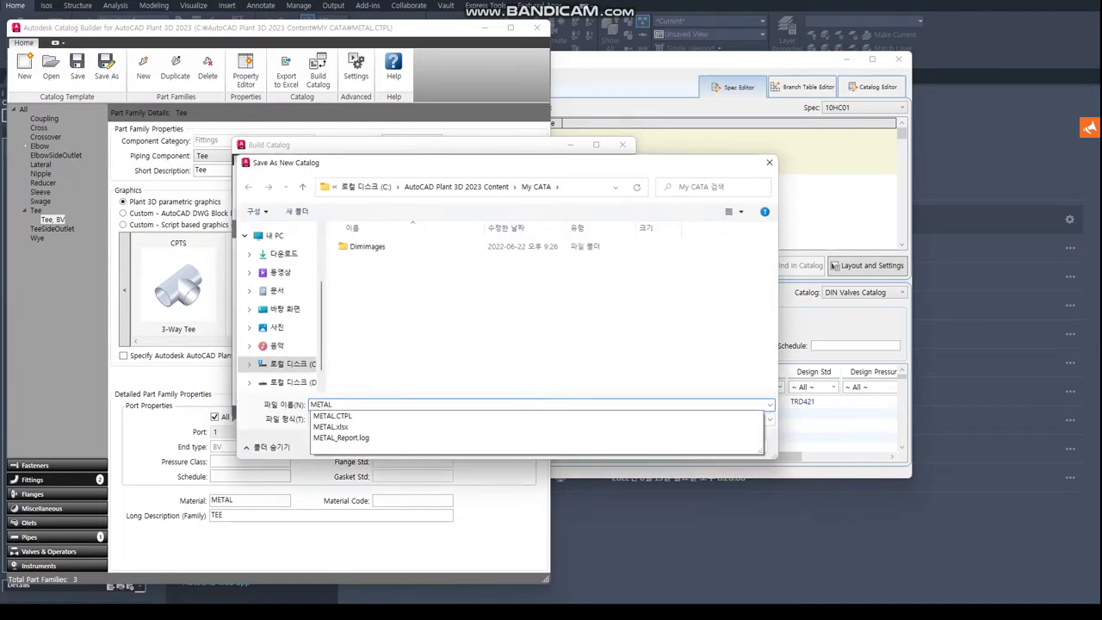
key("Return")
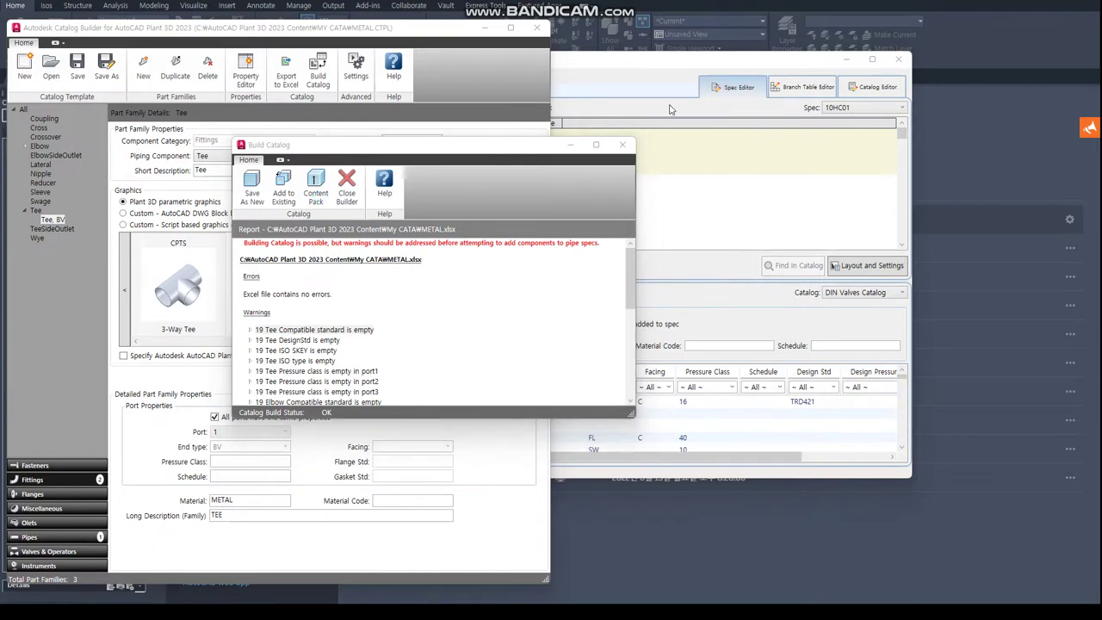
left_click(637, 70)
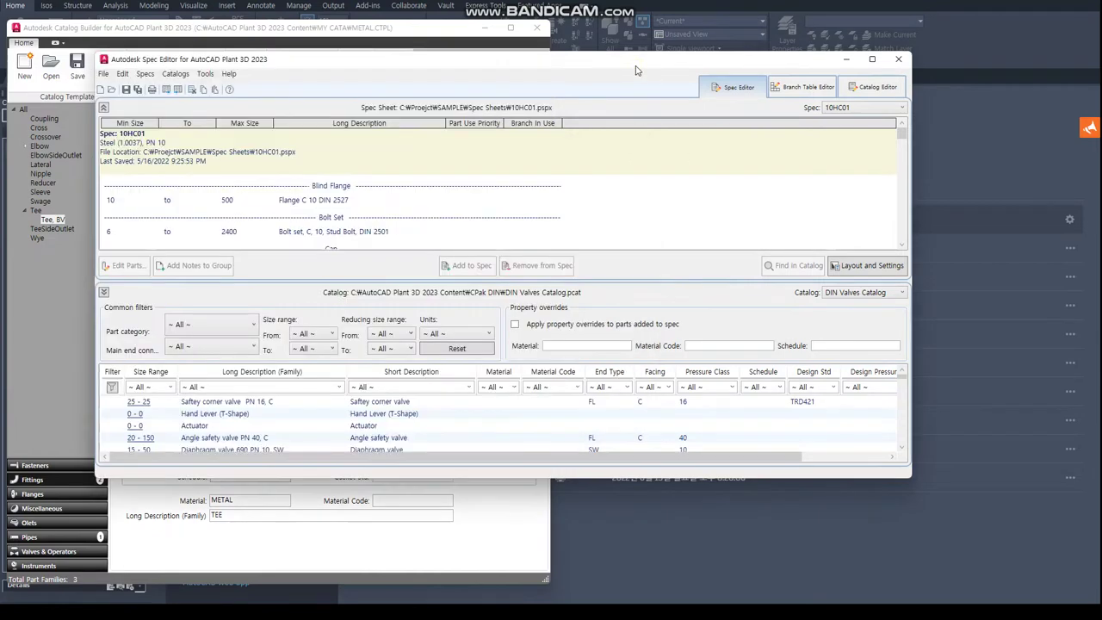
- In the Catalog Editor, open METAL.pcat from the MY CATA folder
left_click(878, 90)
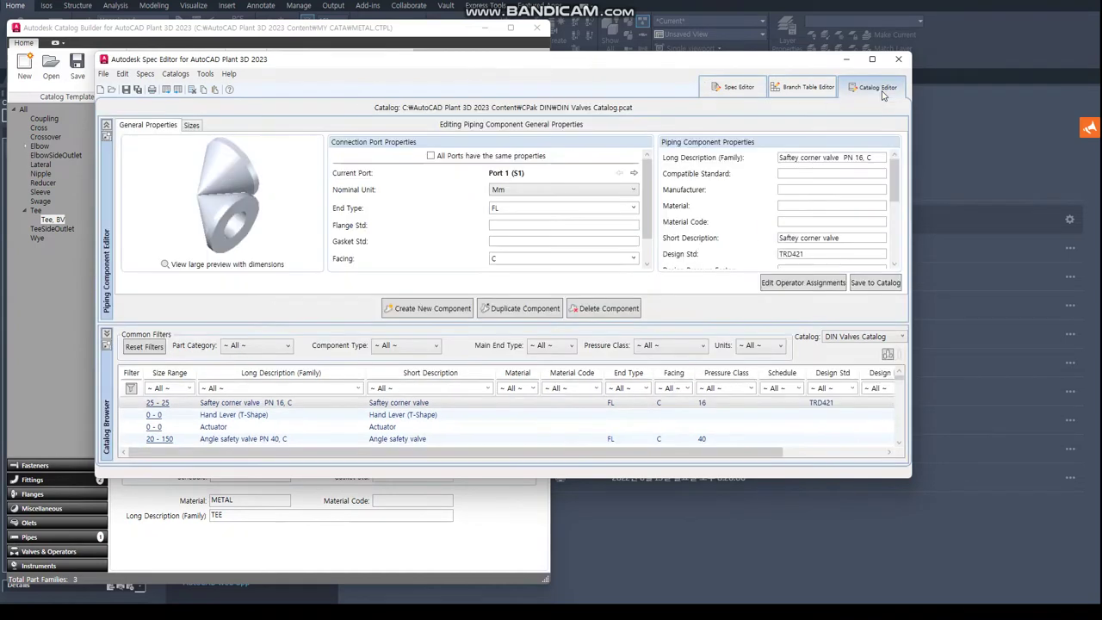
left_click(870, 340)
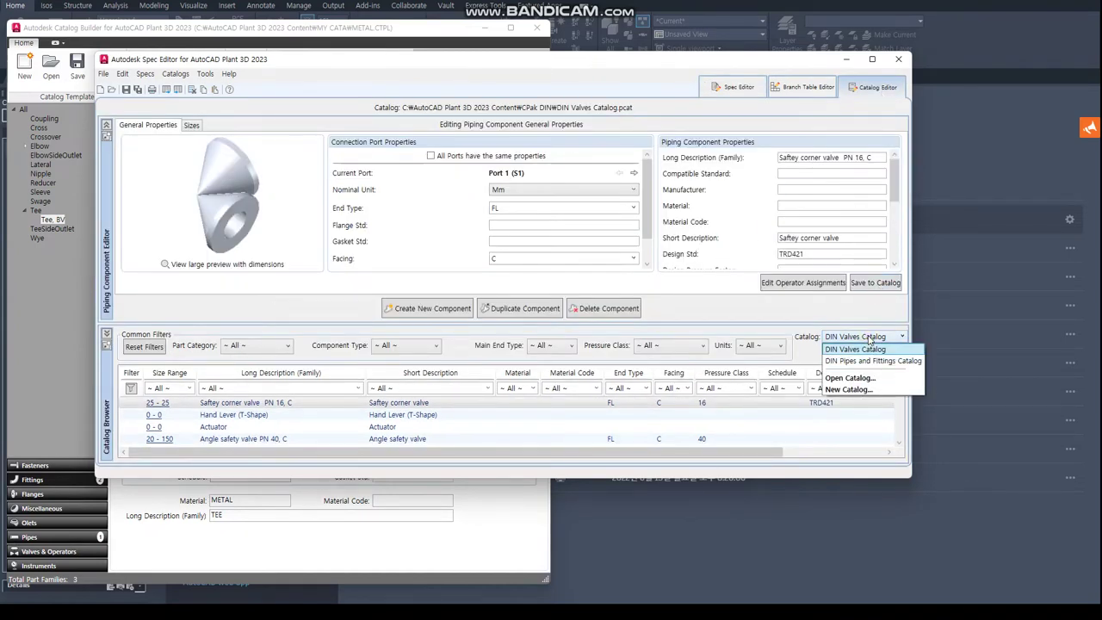
left_click(857, 379)
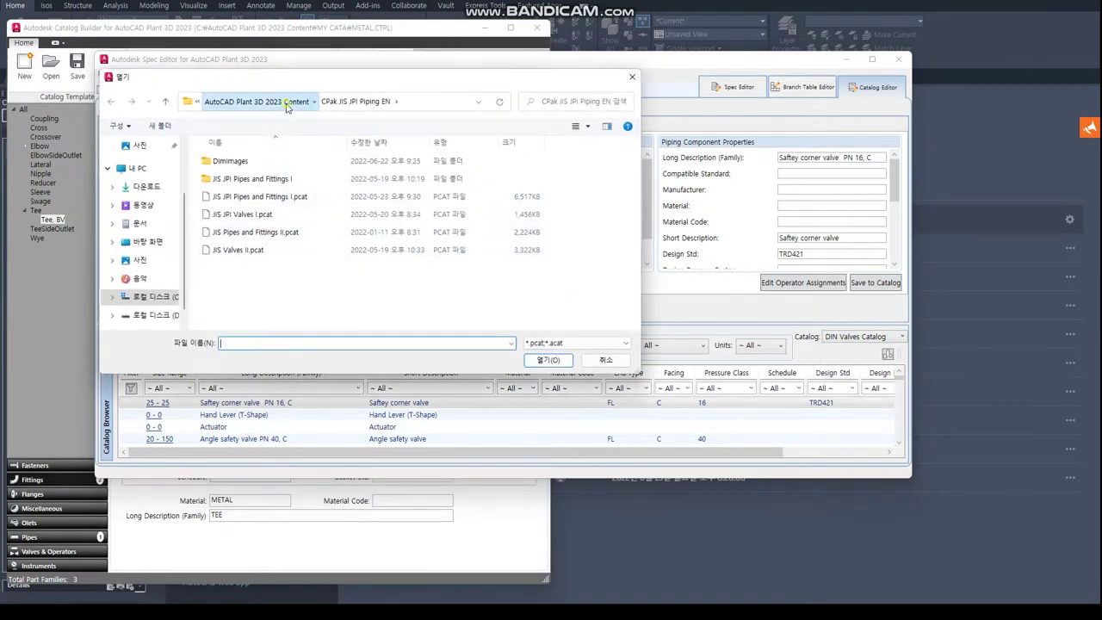
left_click(290, 103)
double_click(238, 288)
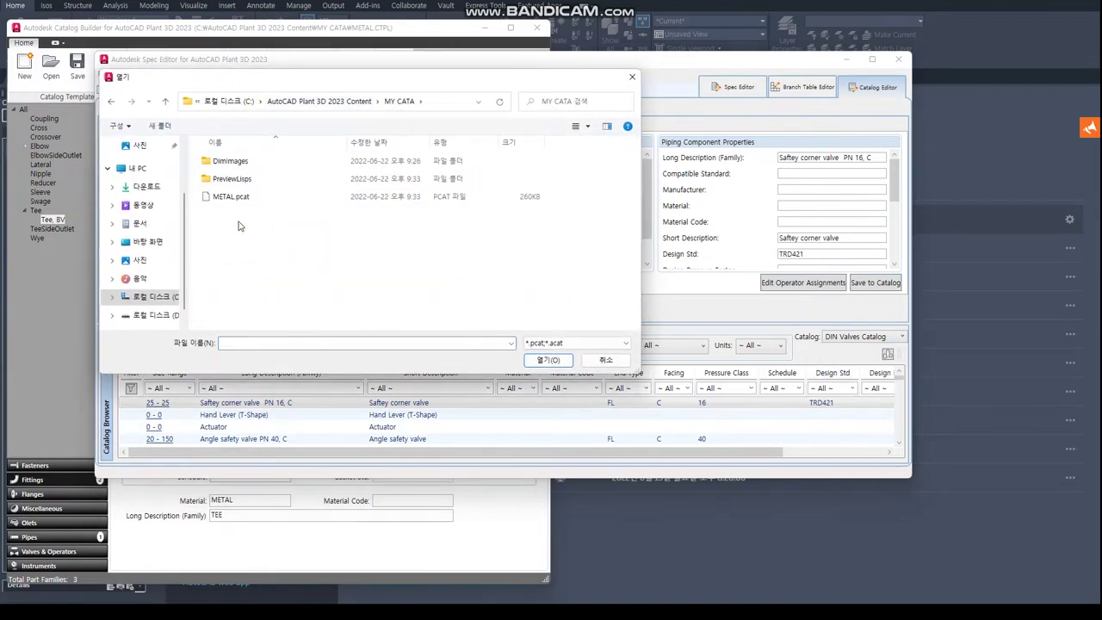
left_click(226, 198)
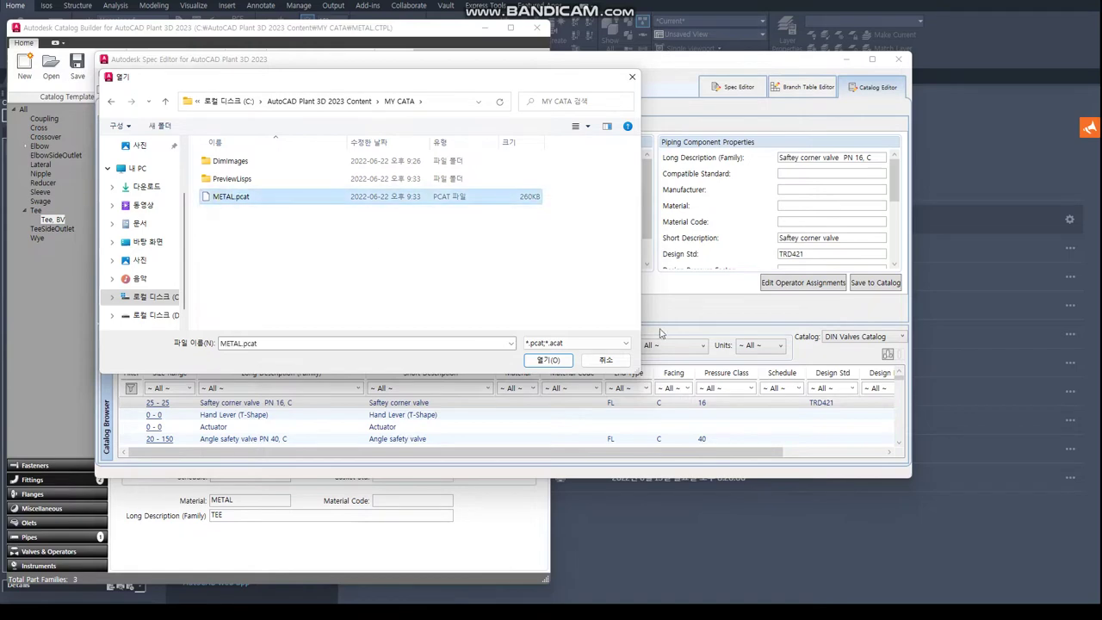
left_click(561, 358)
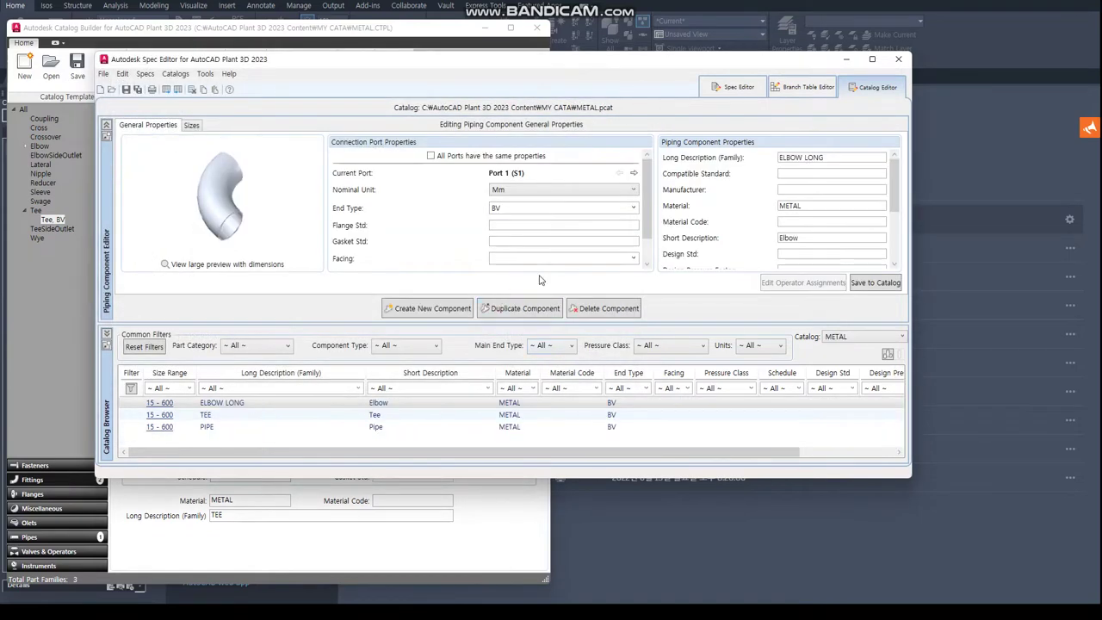
- Set ELBOW LONG's Iso Symbol Type to ELBOW and Iso Symbol SKEY to ELBW
left_click_drag(895, 194, 896, 272)
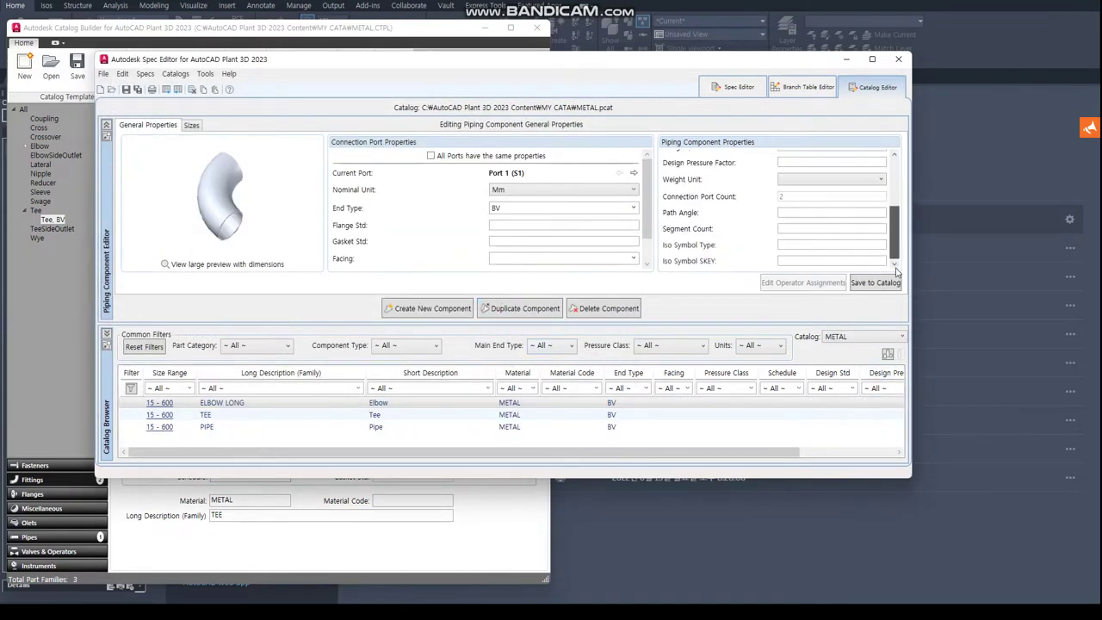
scroll(896, 273, "up", 5)
left_click(218, 403)
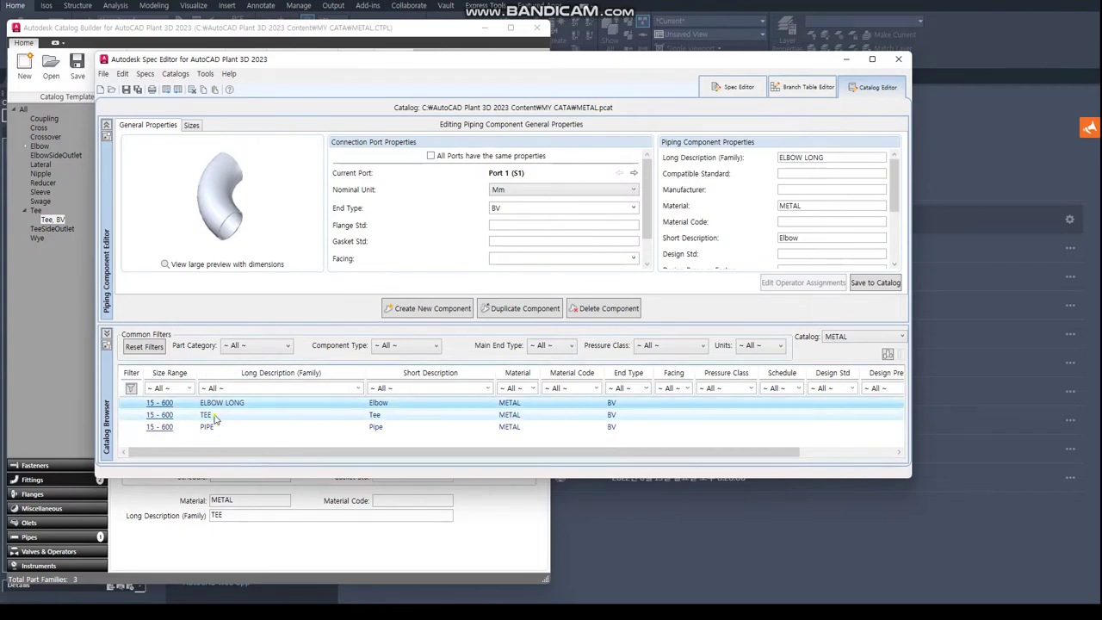
left_click(216, 415)
left_click(214, 426)
left_click(220, 415)
left_click(229, 405)
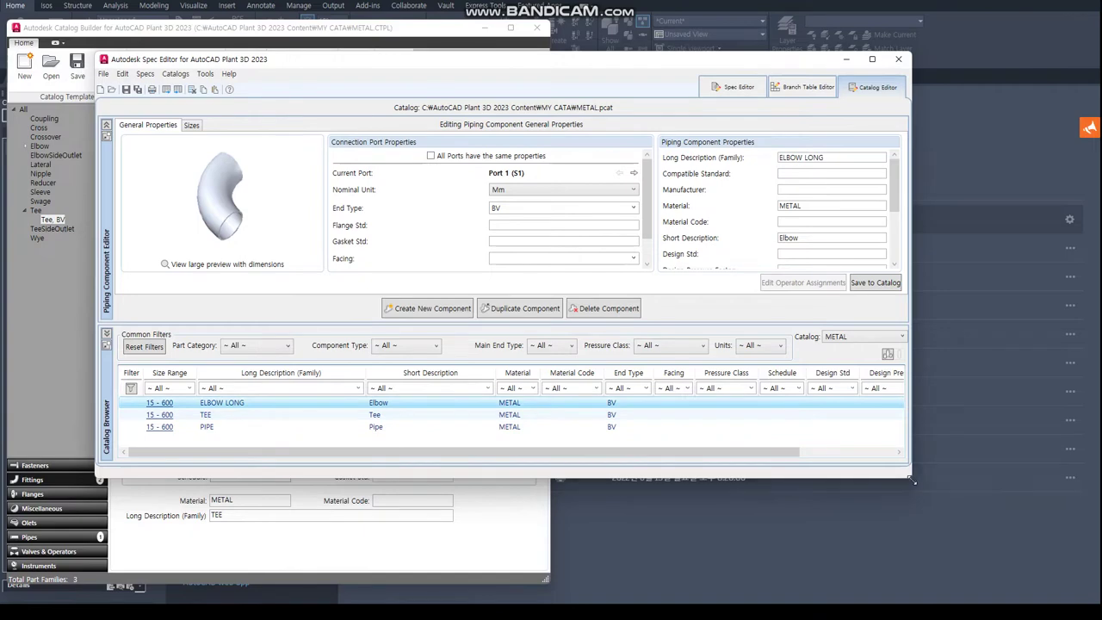
left_click_drag(910, 477, 977, 589)
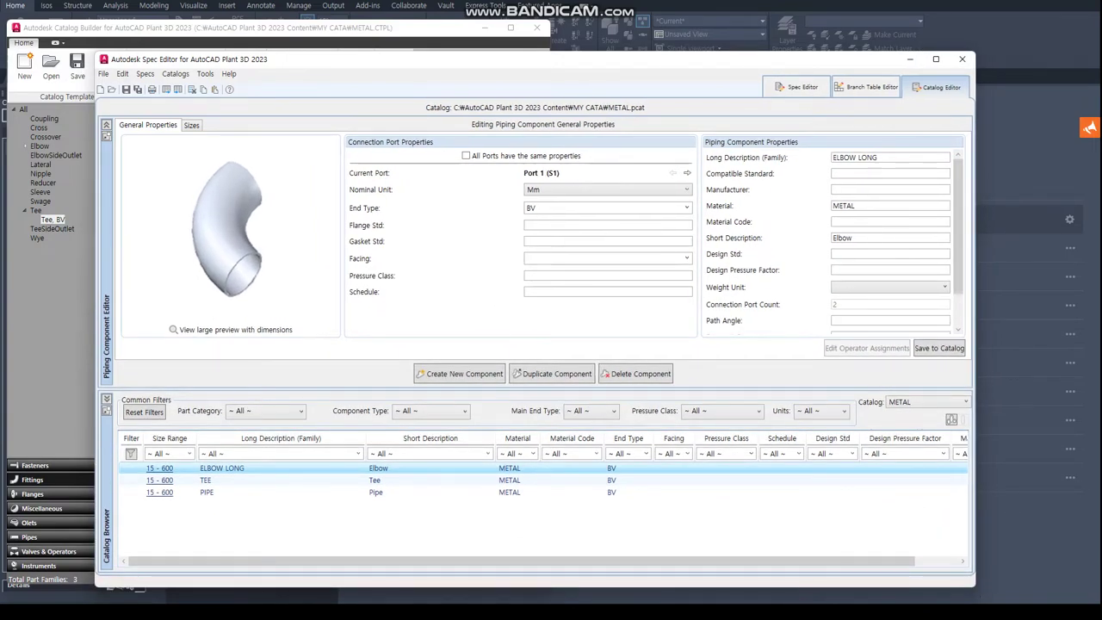
left_click(898, 321)
scroll(894, 318, "down", 1)
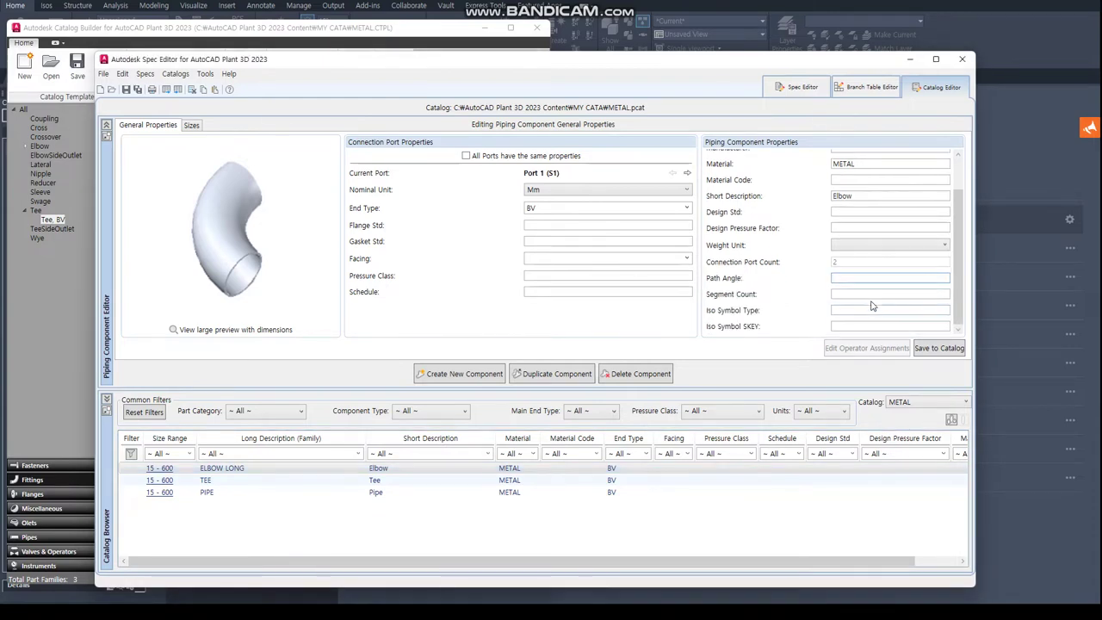
left_click(841, 312)
type("ELBOW")
key("Tab")
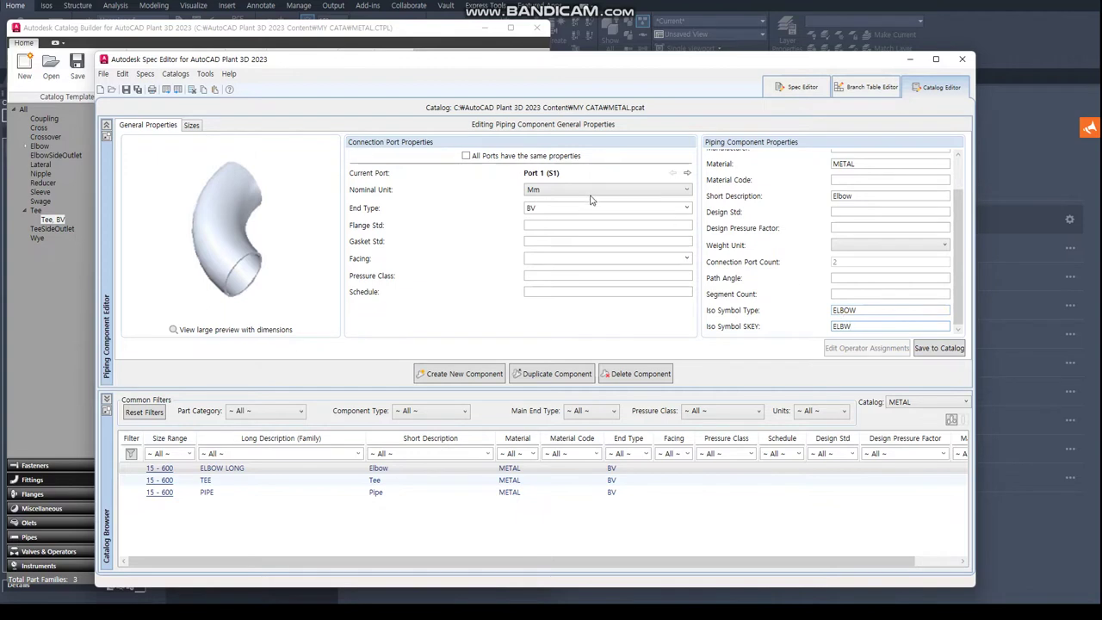
- Set TEE's Iso Symbol Type to TEE and Iso Symbol SKEY to TEBW
left_click(228, 484)
scroll(881, 306, "down", 1)
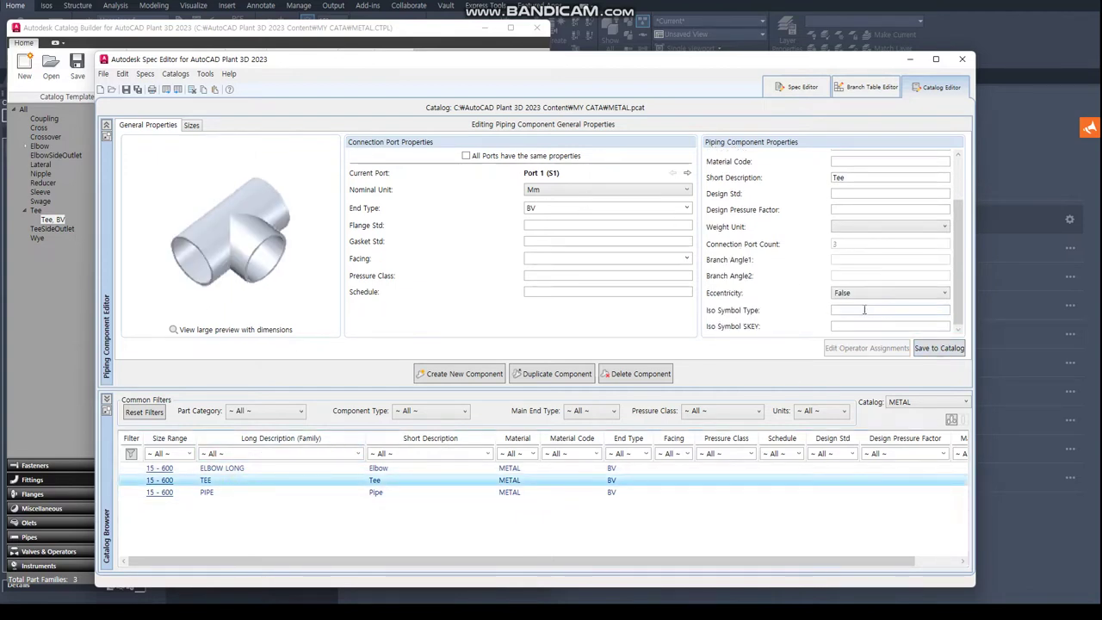
left_click(865, 310)
type("TEE")
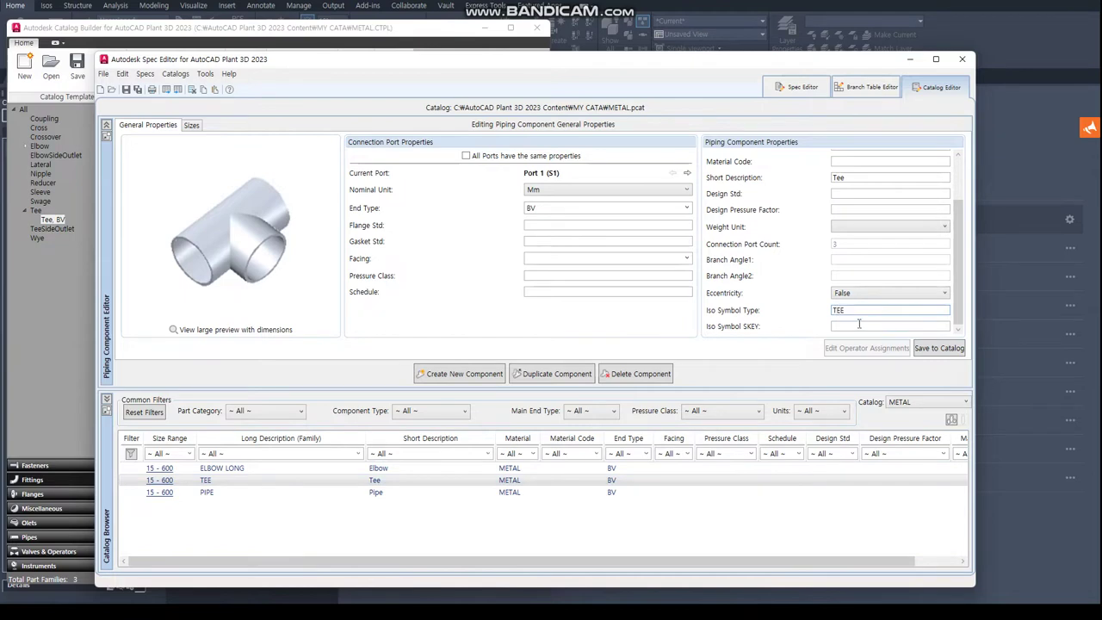
left_click(859, 325)
type("TEBW")
- Set PIPE's Iso Symbol Type to PIPE
left_click(945, 349)
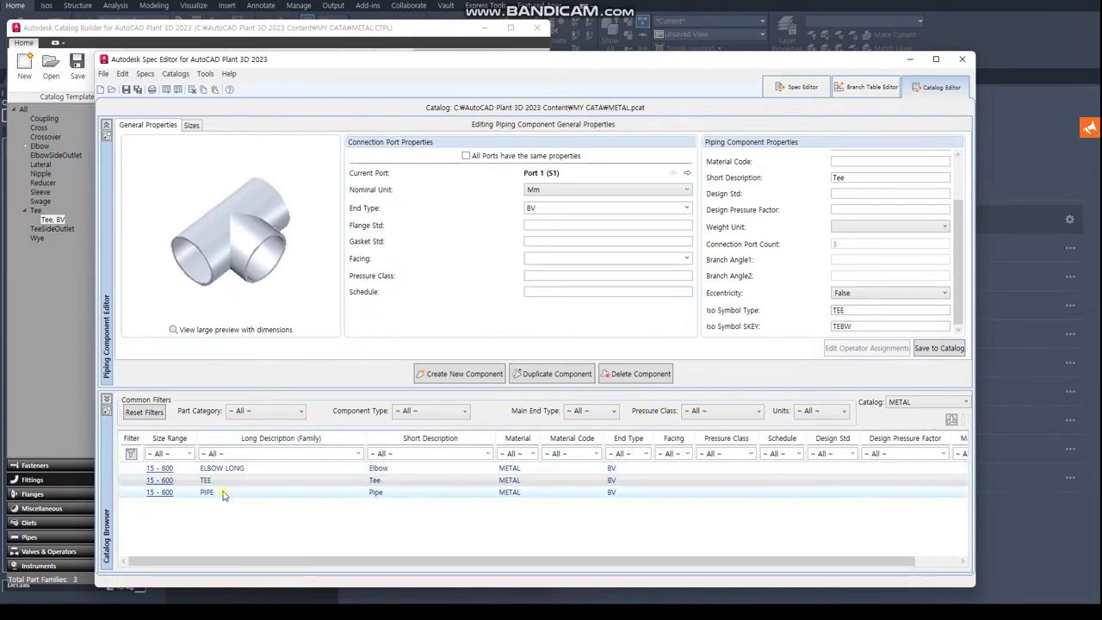
left_click(222, 493)
left_click(869, 311)
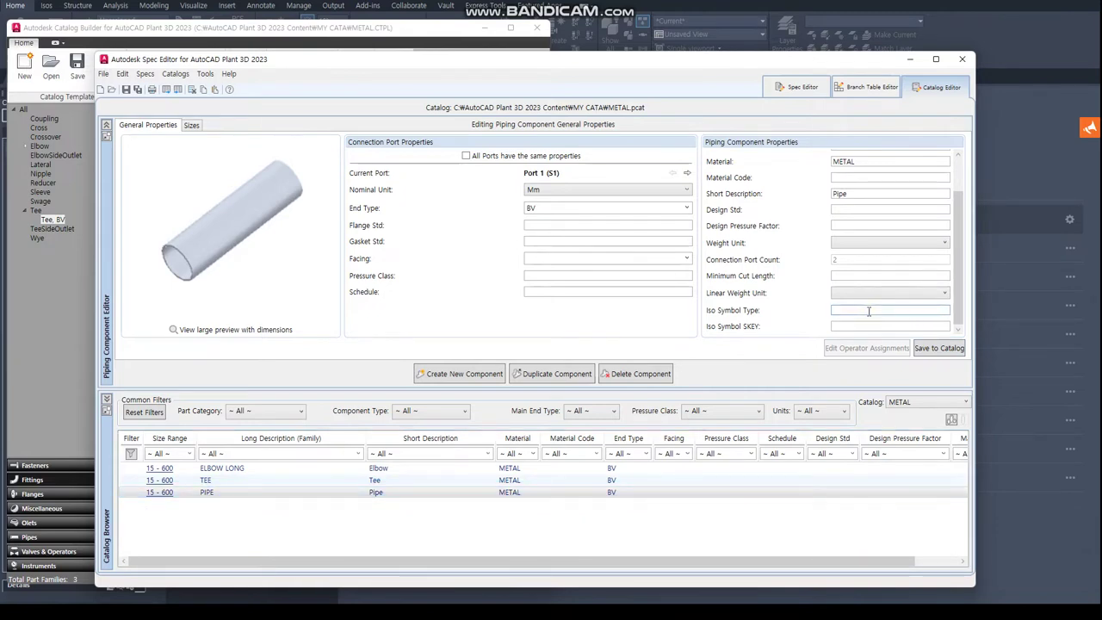
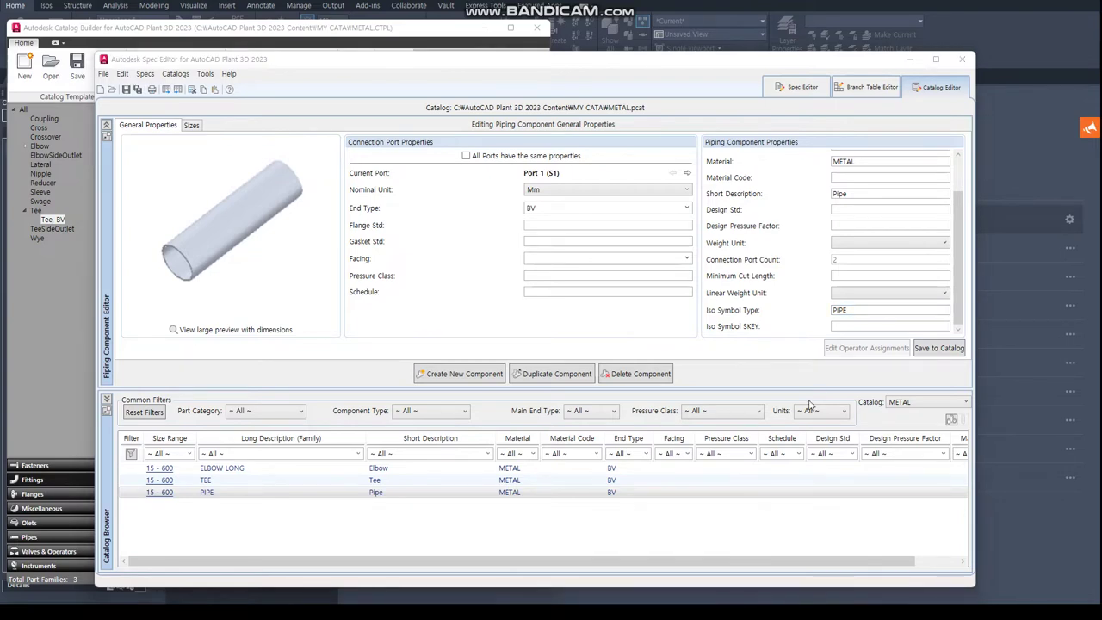
- Show the PIPE component's size data and step through its sizes from 15 upward
left_click(190, 125)
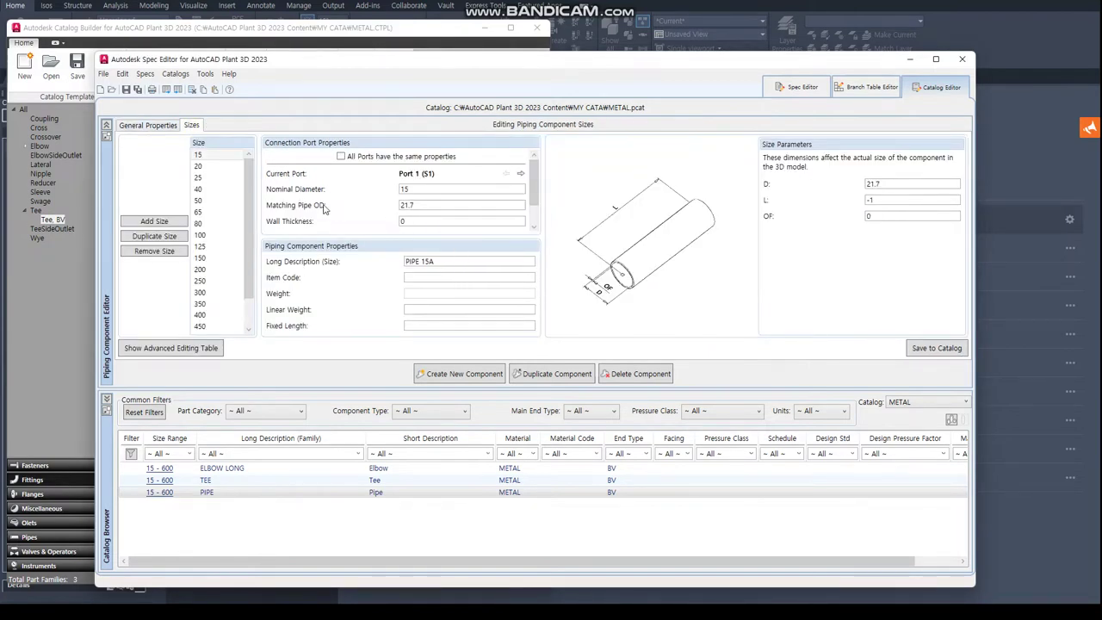
left_click(218, 158)
key("Down")
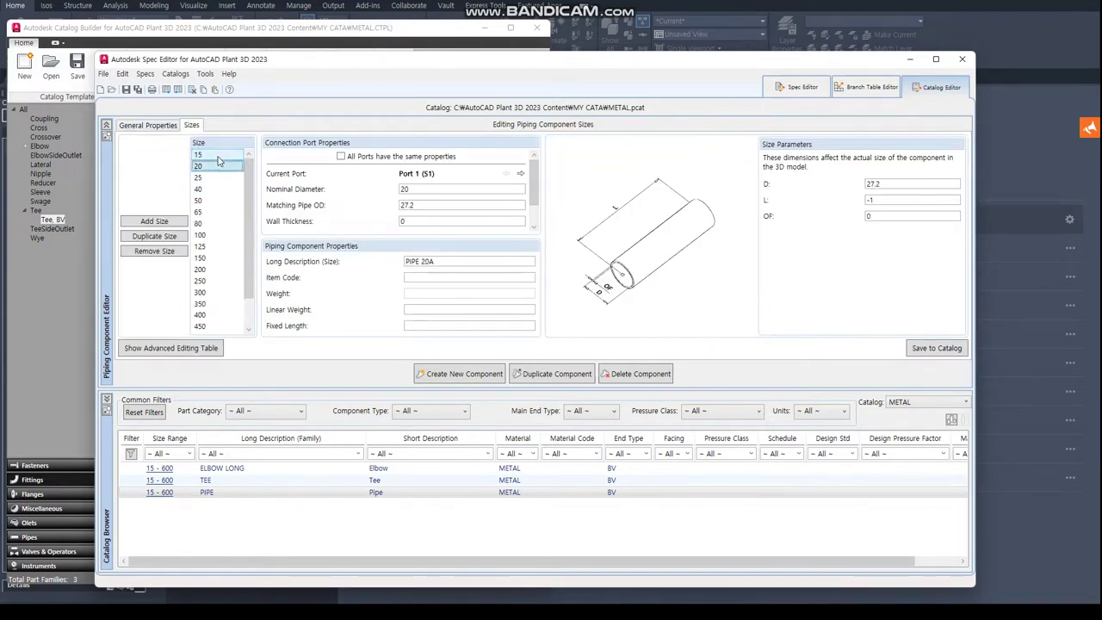
key("Down")
key("Down")
key("Down")
key("Down")
key("Down")
key("Down")
key("Down")
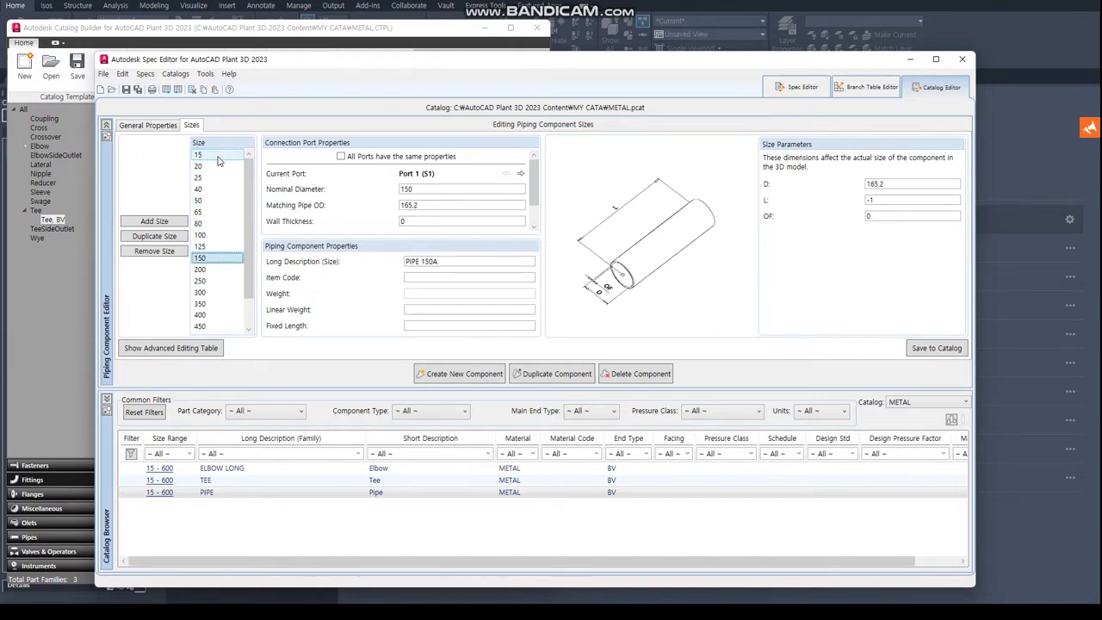
key("Down")
key("Down")
key("Down")
key("Down")
key("Down")
key("Down")
key("Down")
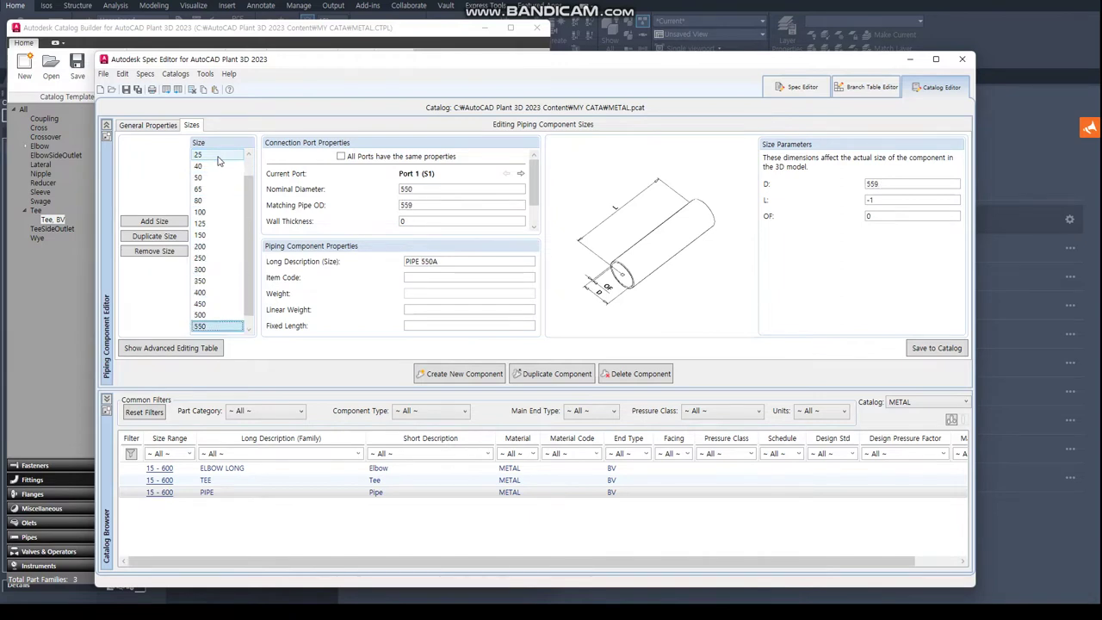
key("Down")
key("Down")
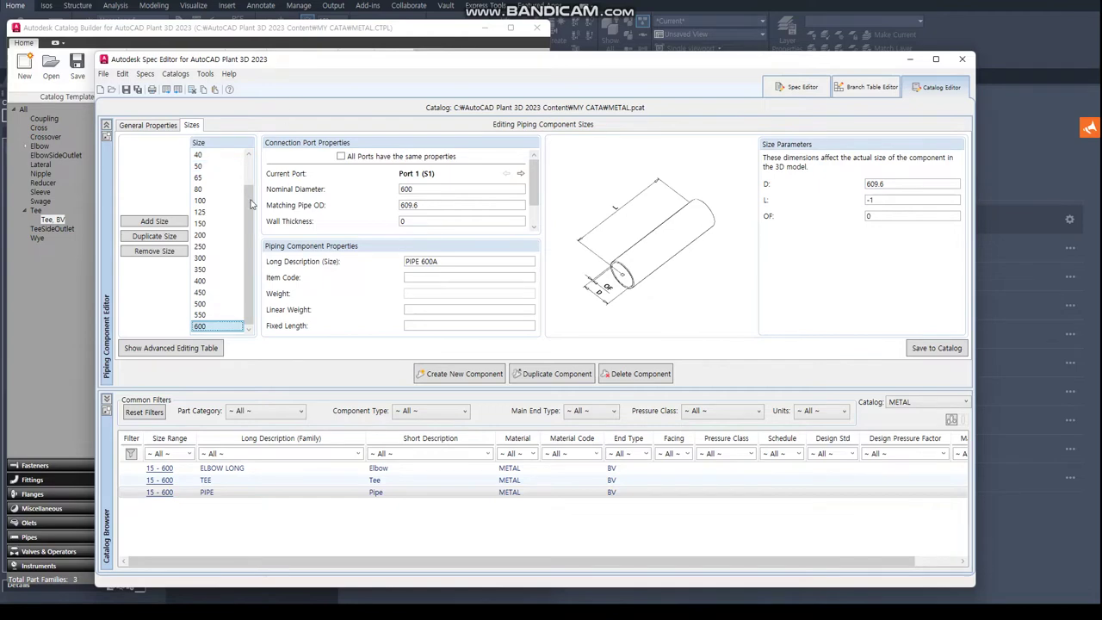
- Switch to the TEE component, discarding the unsaved PIPE changes
left_click(218, 482)
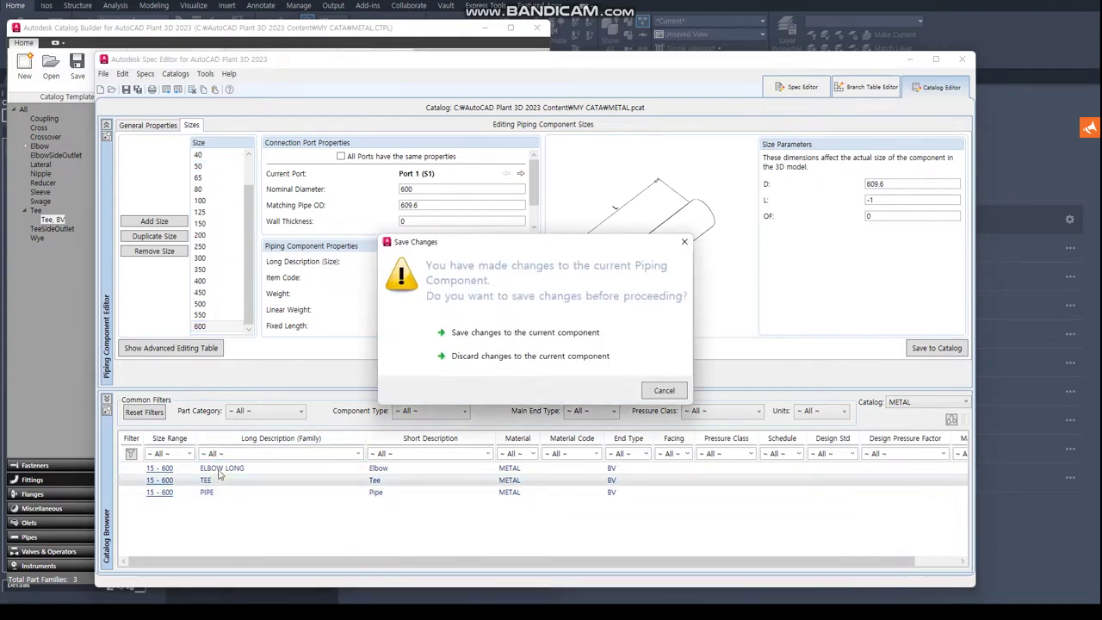
left_click(510, 336)
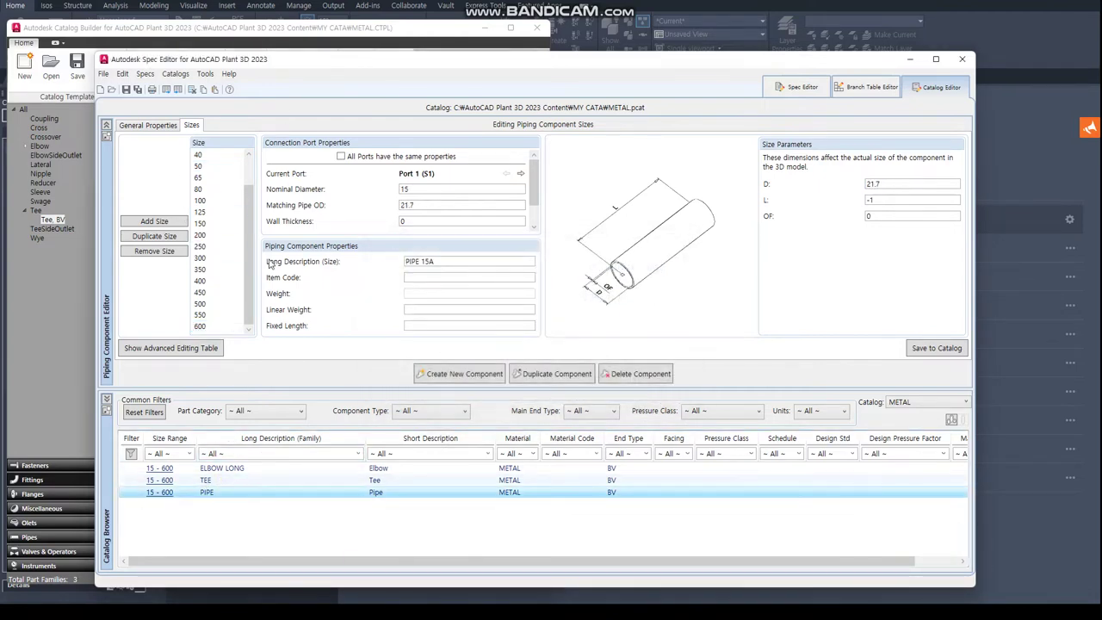
left_click(207, 156)
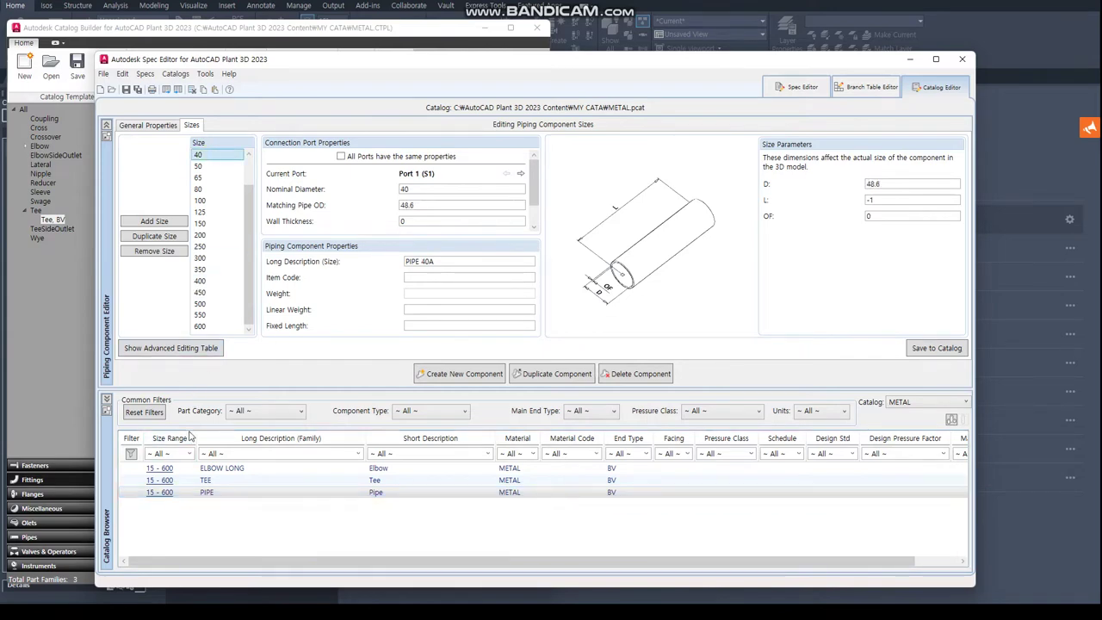
left_click(229, 483)
- Step through the TEE sizes from 40 to 400, showing OD 406.4 and length 305
left_click(220, 155)
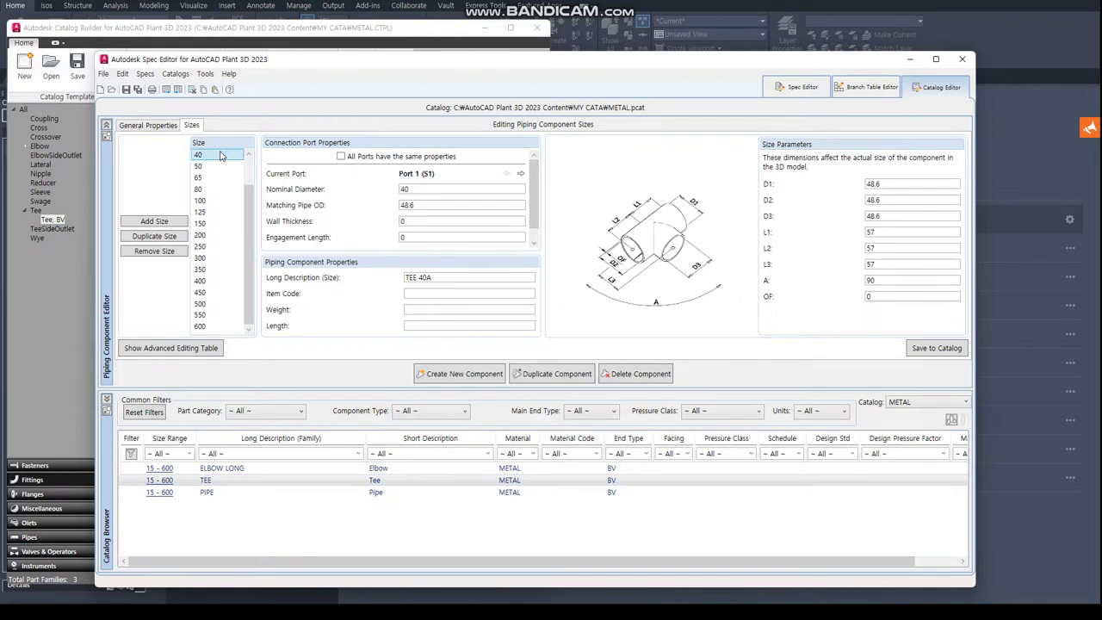
key("Down")
key("Down")
key("Down")
key("Down")
key("Down")
key("Down")
key("Down")
key("Down")
key("Down")
key("Down")
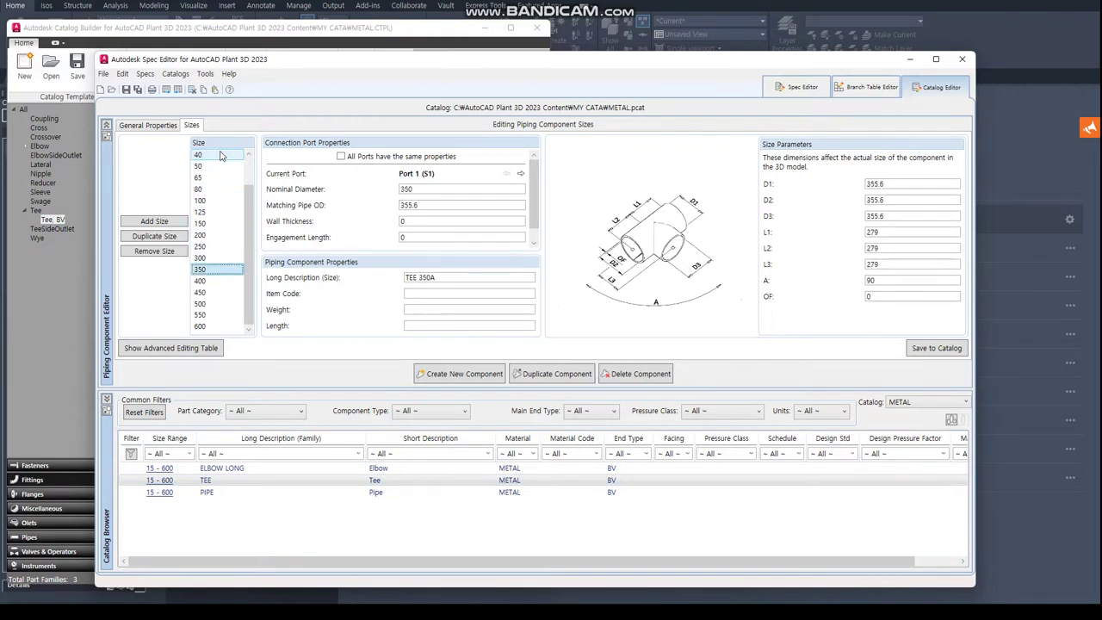
key("Down")
key("Down")
key("Down")
key("Down")
key("Down")
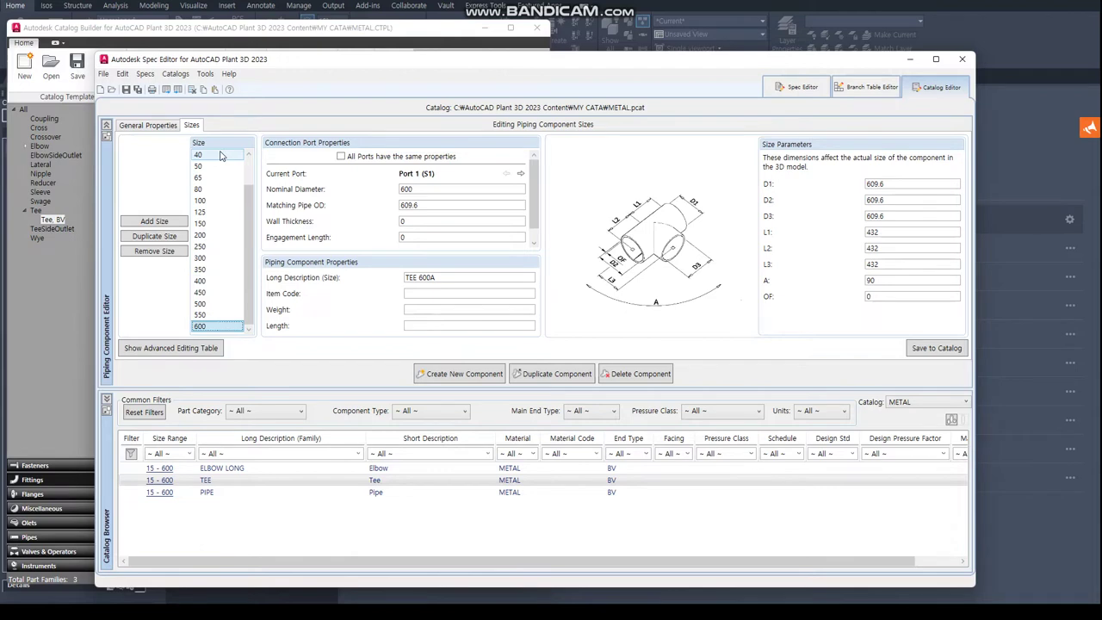
key("Up")
key("Up")
key("Up")
key("Up")
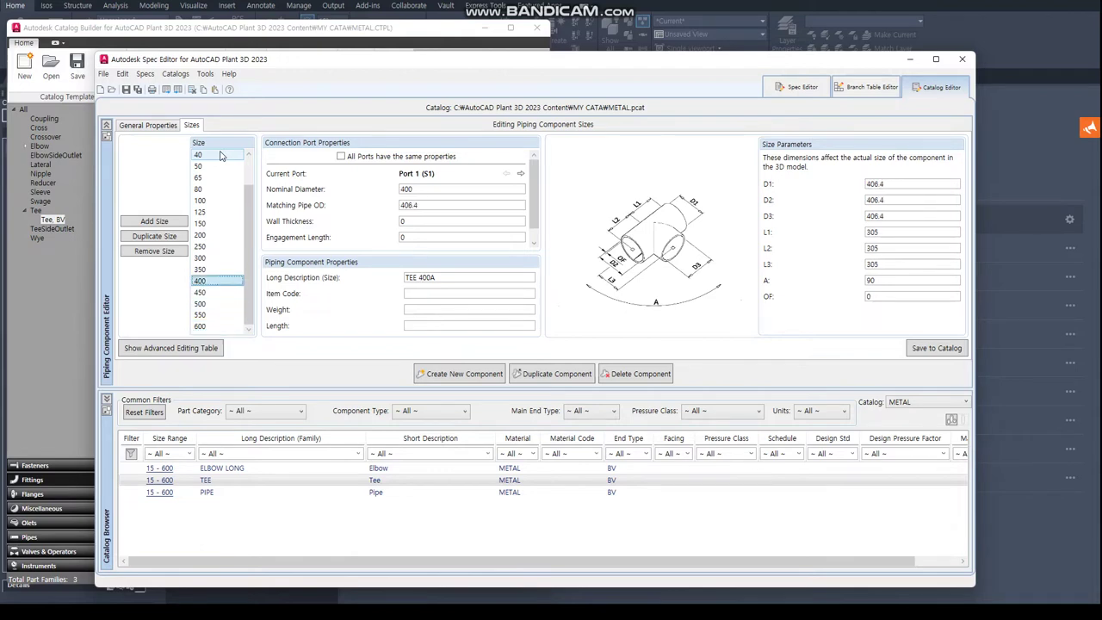
left_click_drag(346, 60, 402, 57)
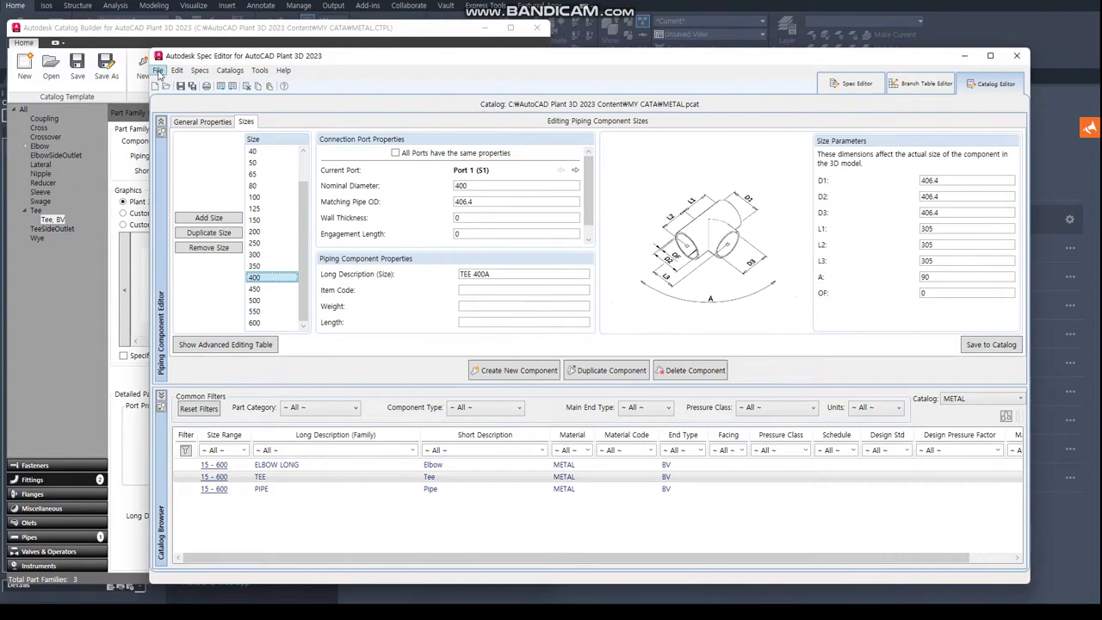
left_click(157, 74)
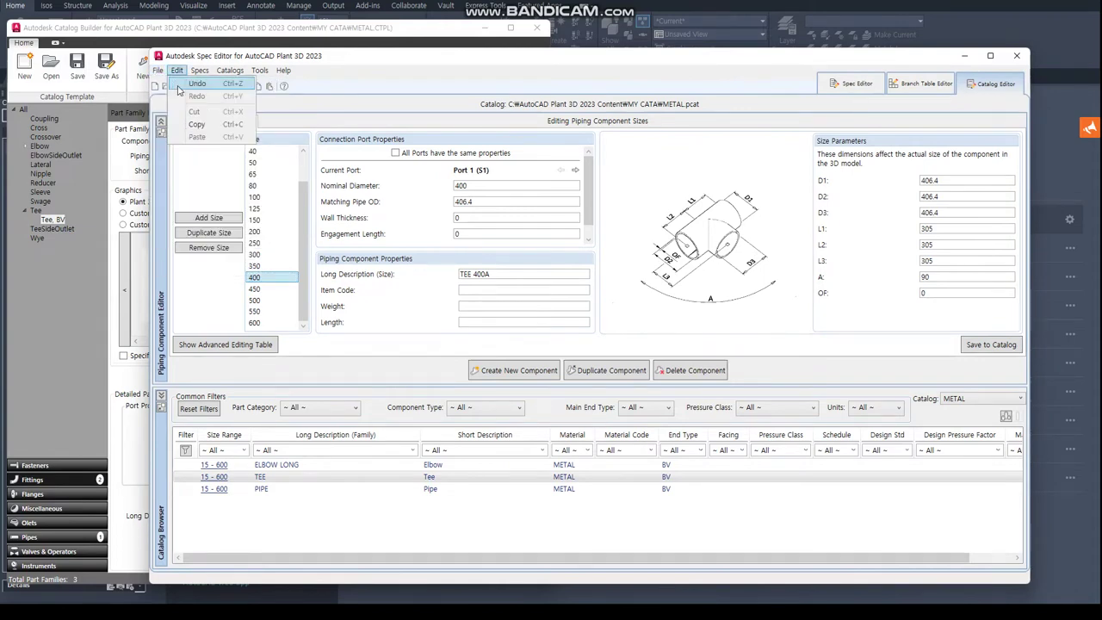
mouse_move(158, 70)
left_click(175, 100)
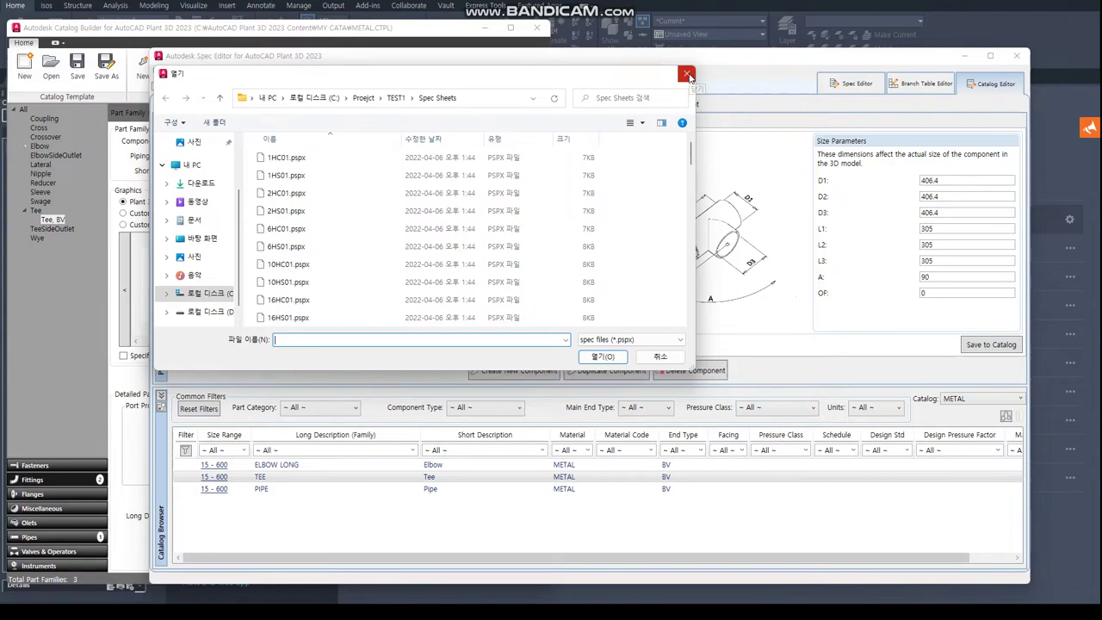
left_click(364, 97)
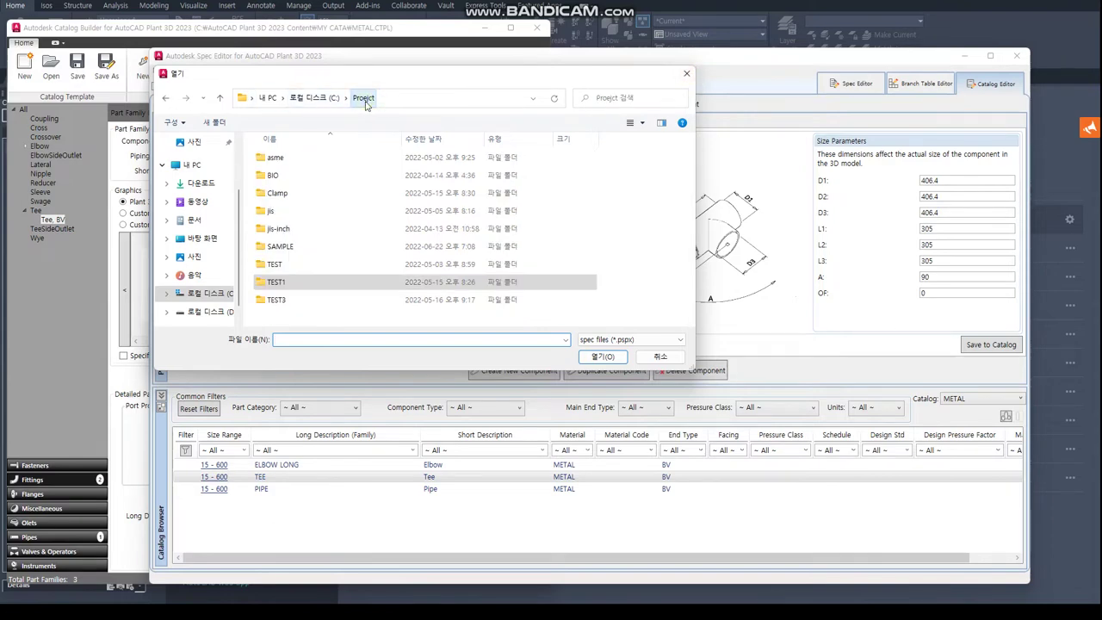
double_click(281, 247)
scroll(289, 251, "down", 1)
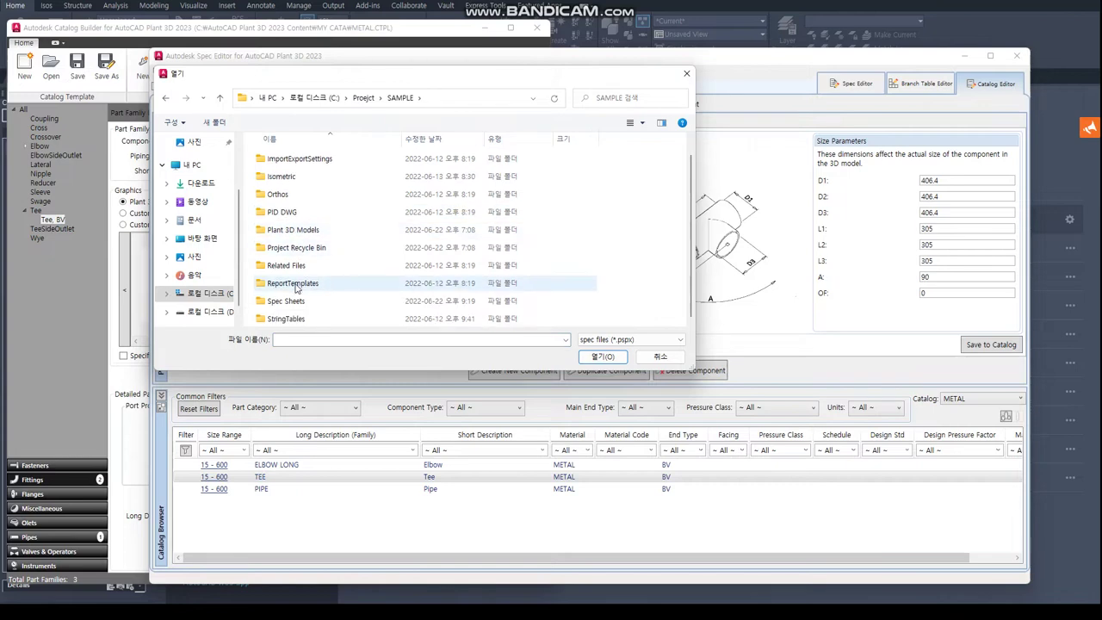
double_click(293, 300)
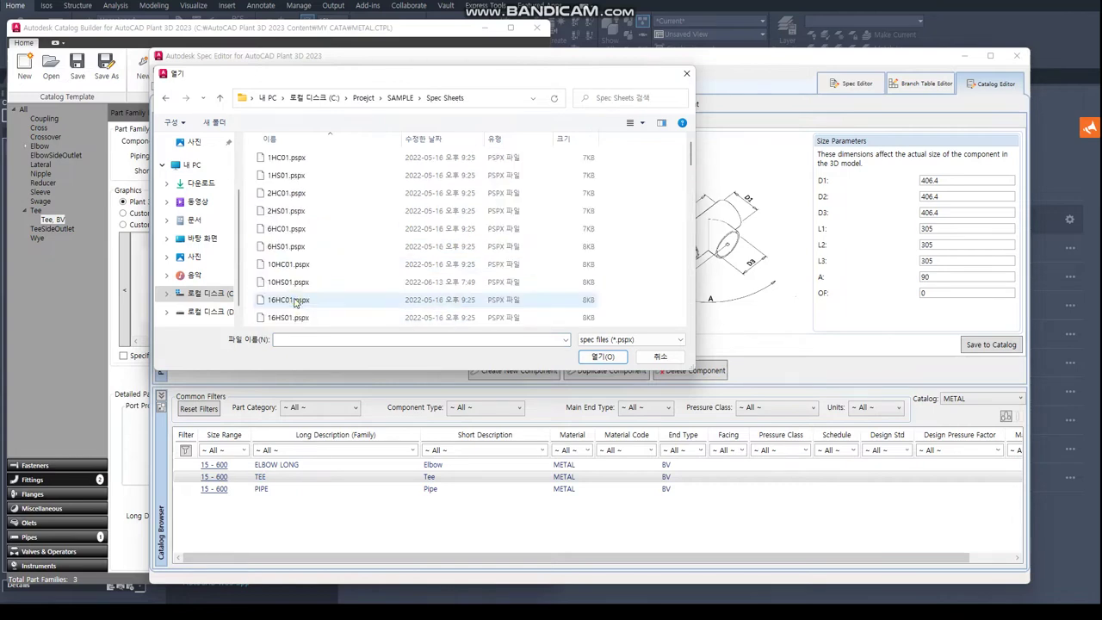
left_click(304, 341)
type("A")
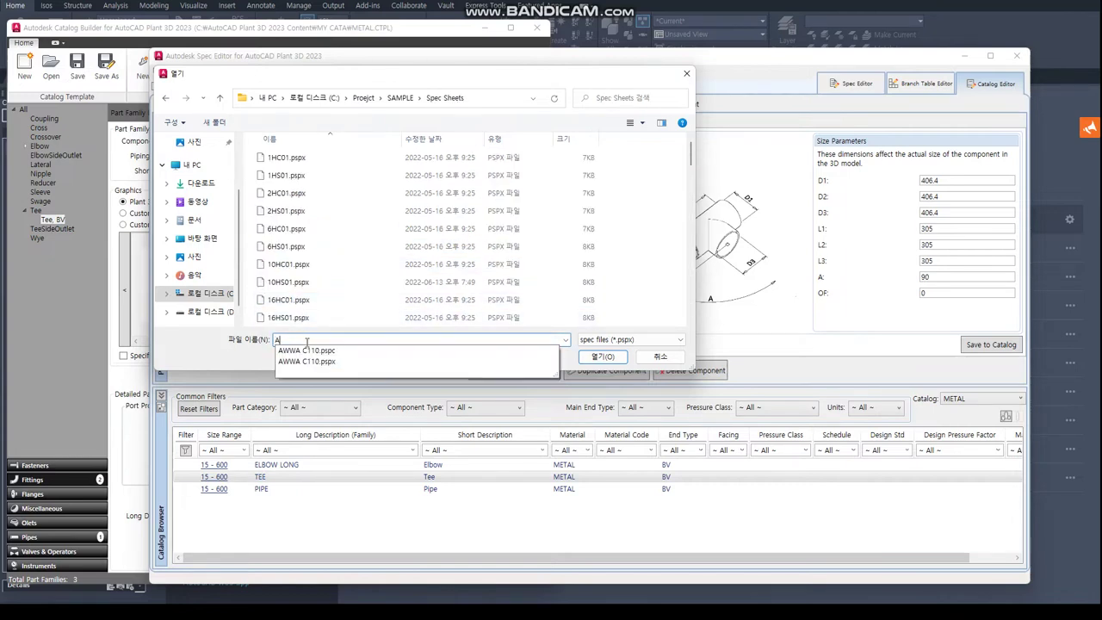
type("1K")
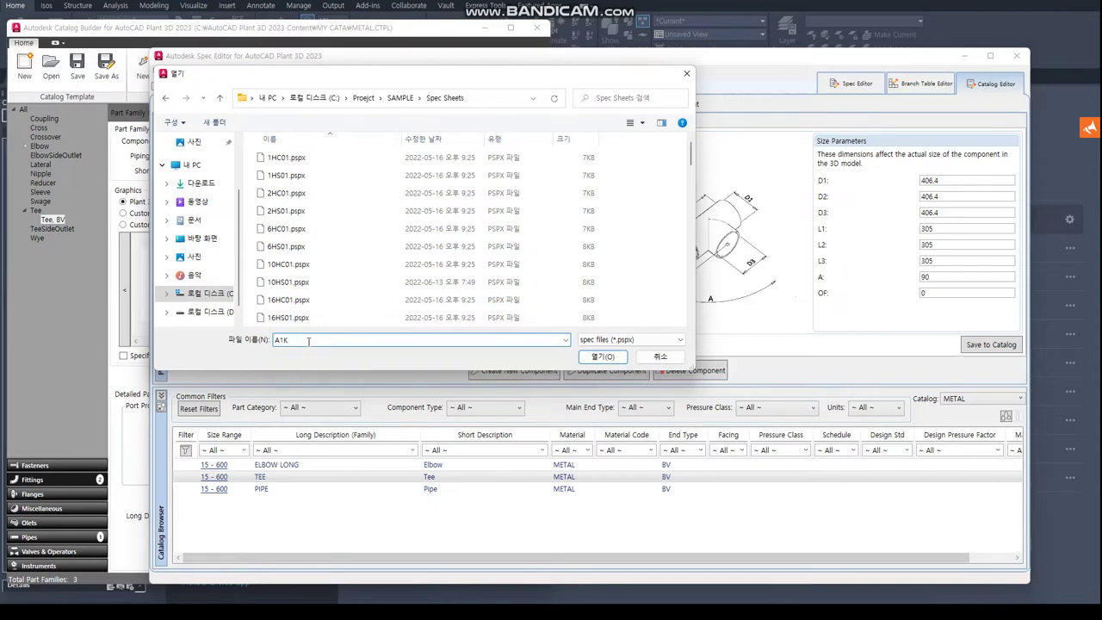
left_click(603, 356)
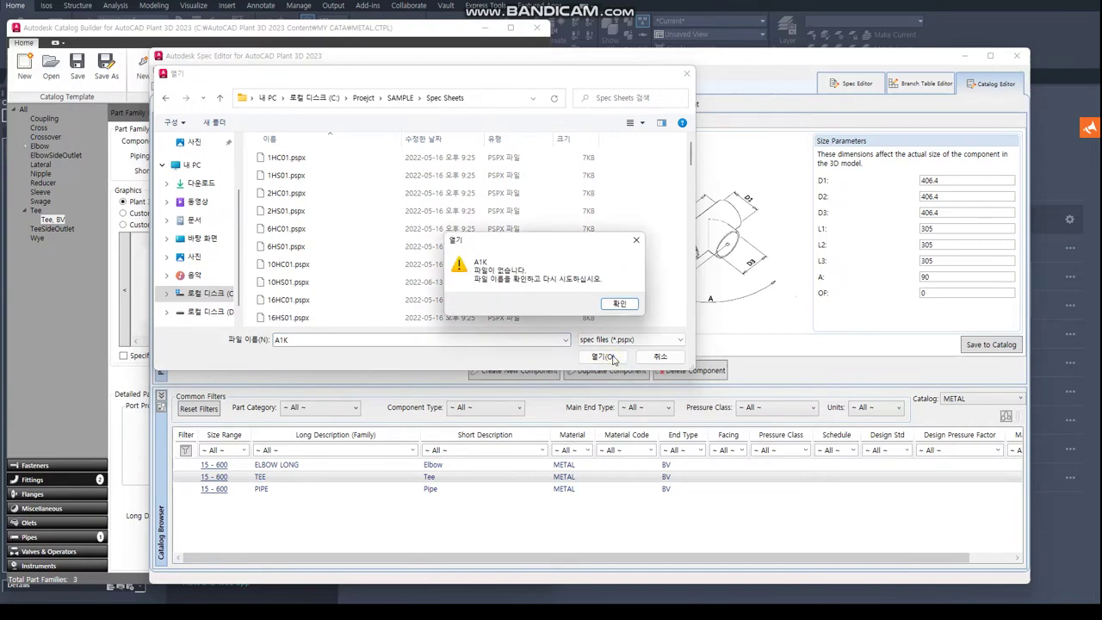
left_click(621, 304)
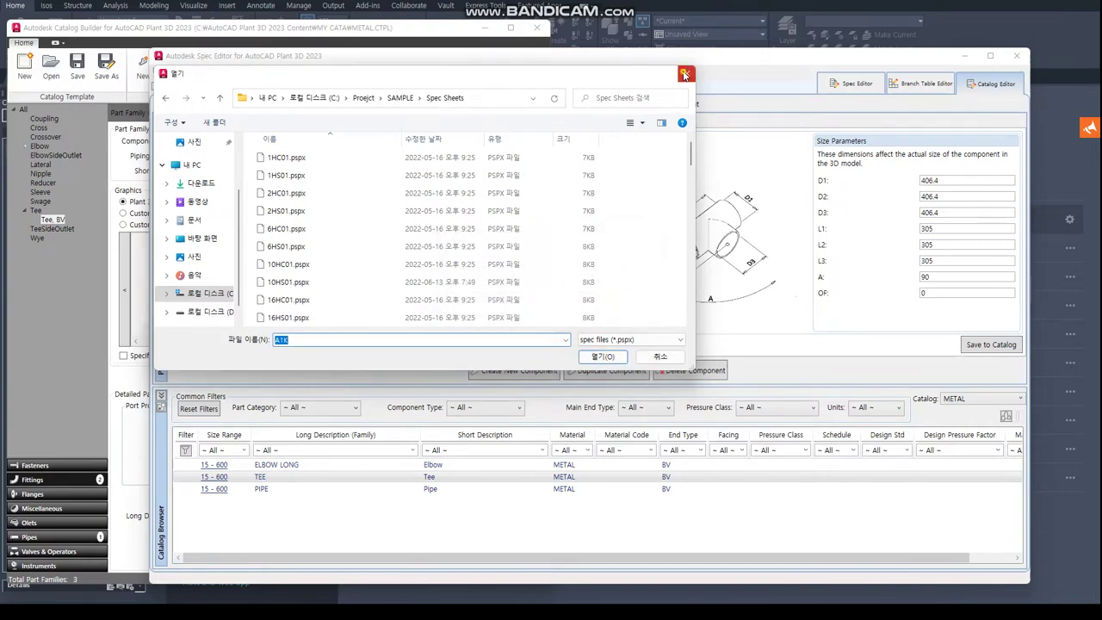
left_click(687, 73)
- Start a new spec named A1K and browse to the MY CATA content folder
left_click(172, 71)
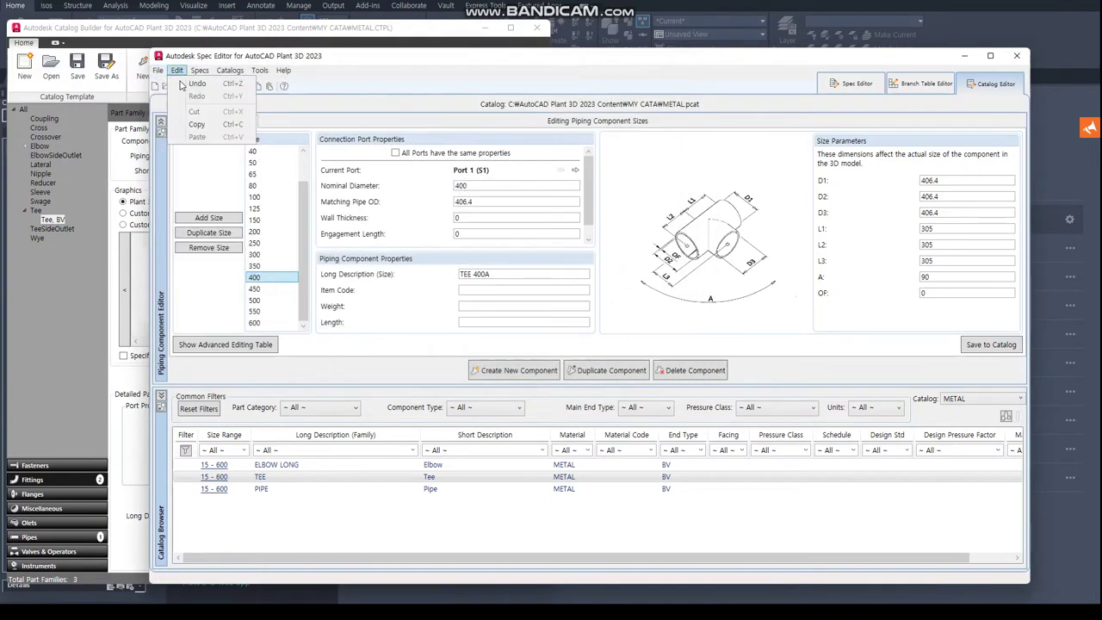
mouse_move(179, 84)
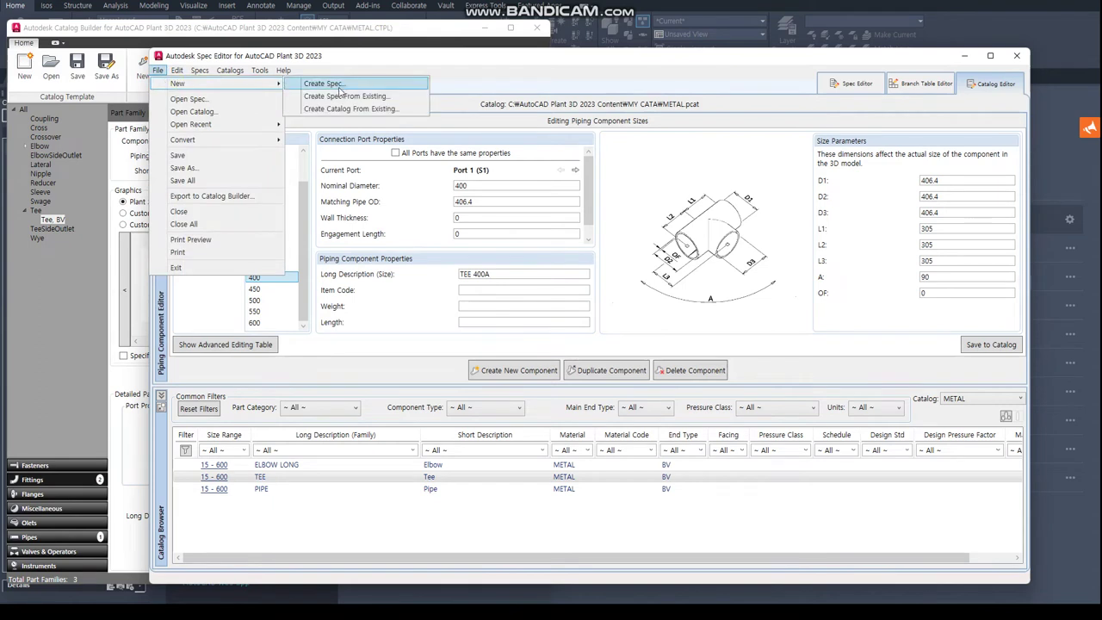
left_click(323, 83)
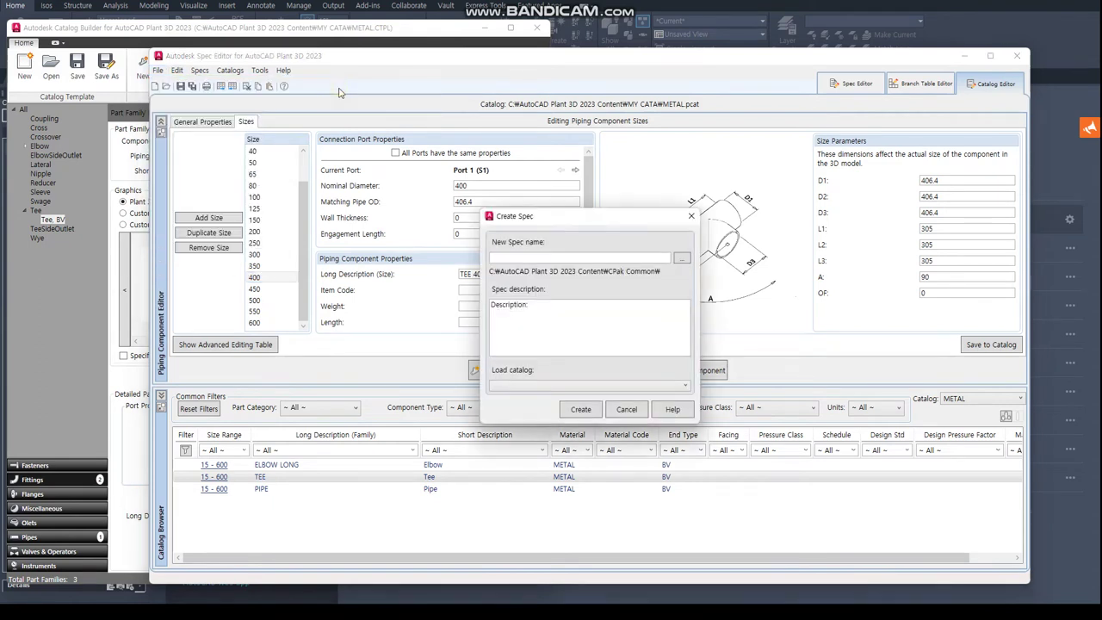
type("A1")
type("K")
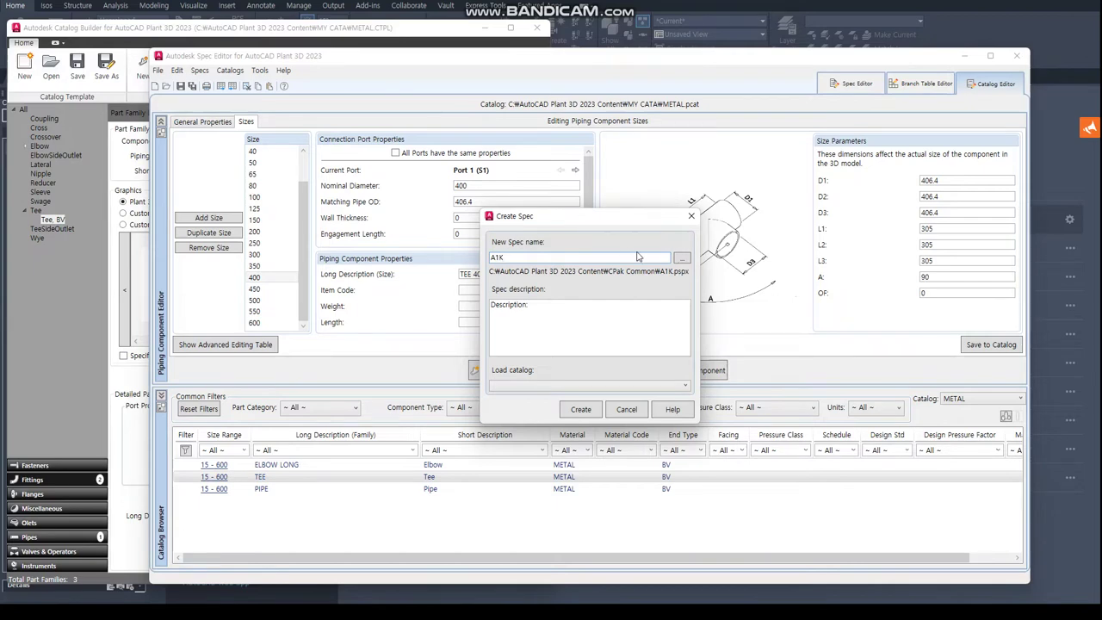
left_click(685, 258)
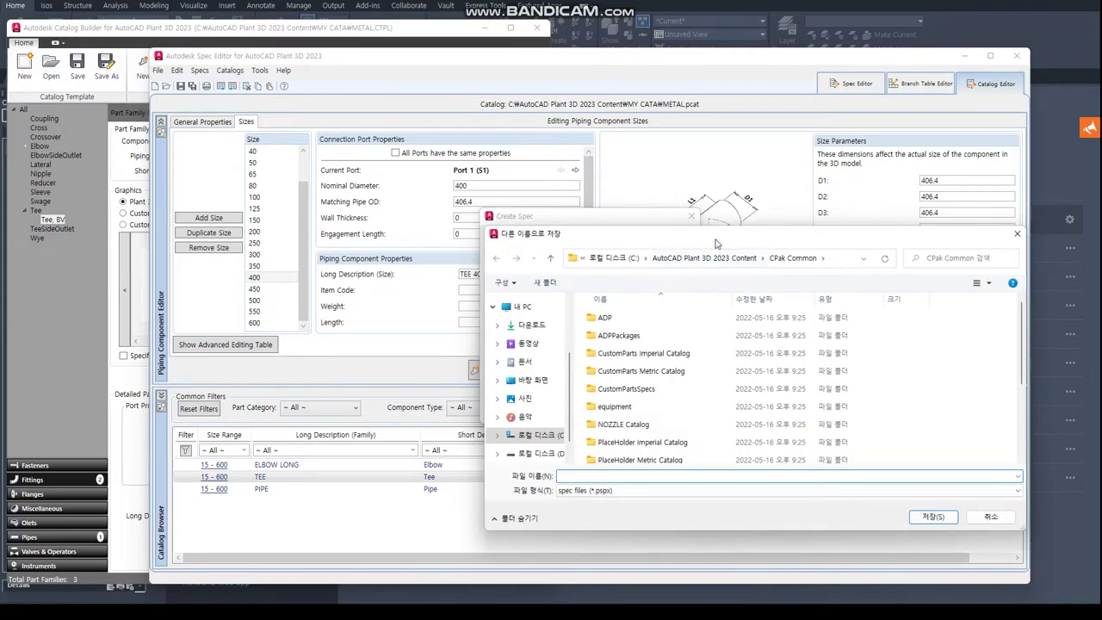
left_click_drag(715, 233, 332, 75)
scroll(277, 207, "down", 3)
scroll(277, 208, "up", 3)
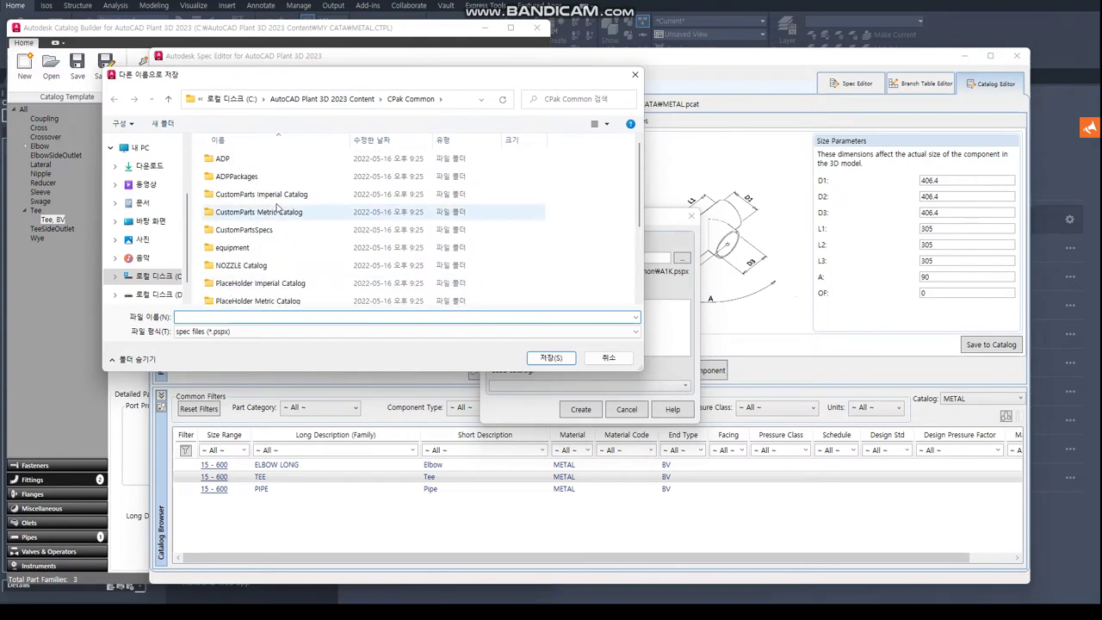
left_click(372, 100)
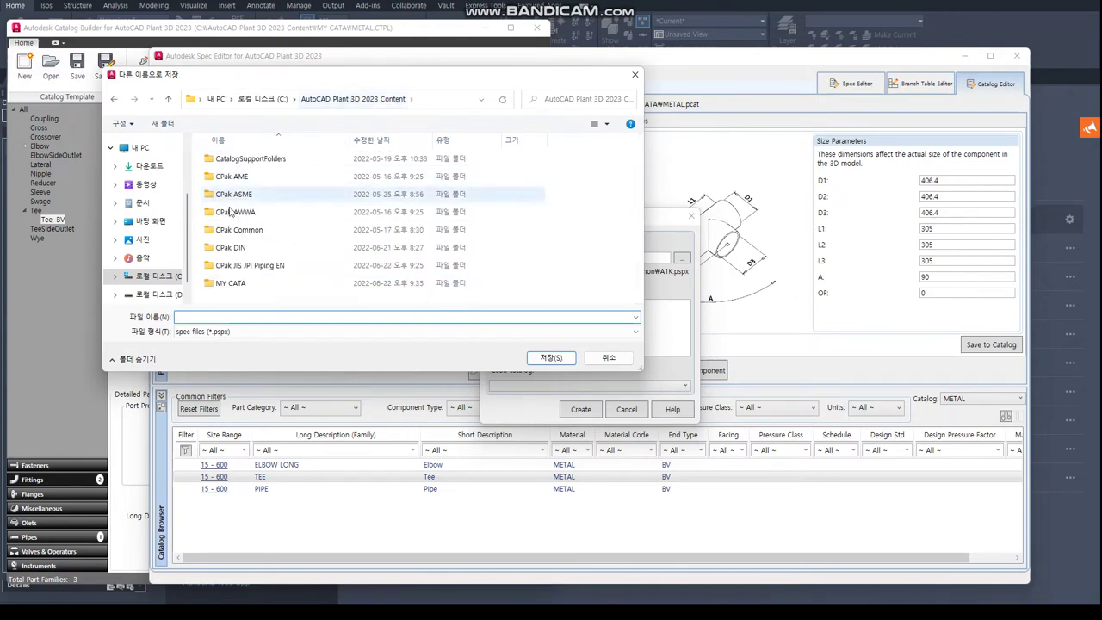
double_click(238, 286)
type("A1K")
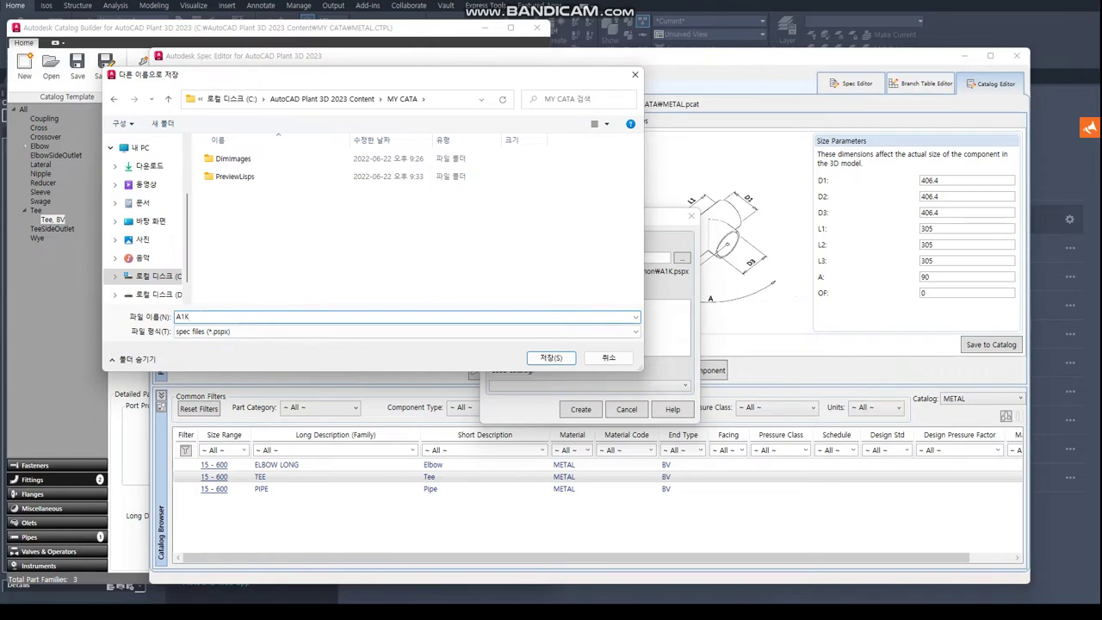
- Save A1K.pspx in MY CATA with the spec description STS 304
left_click(553, 359)
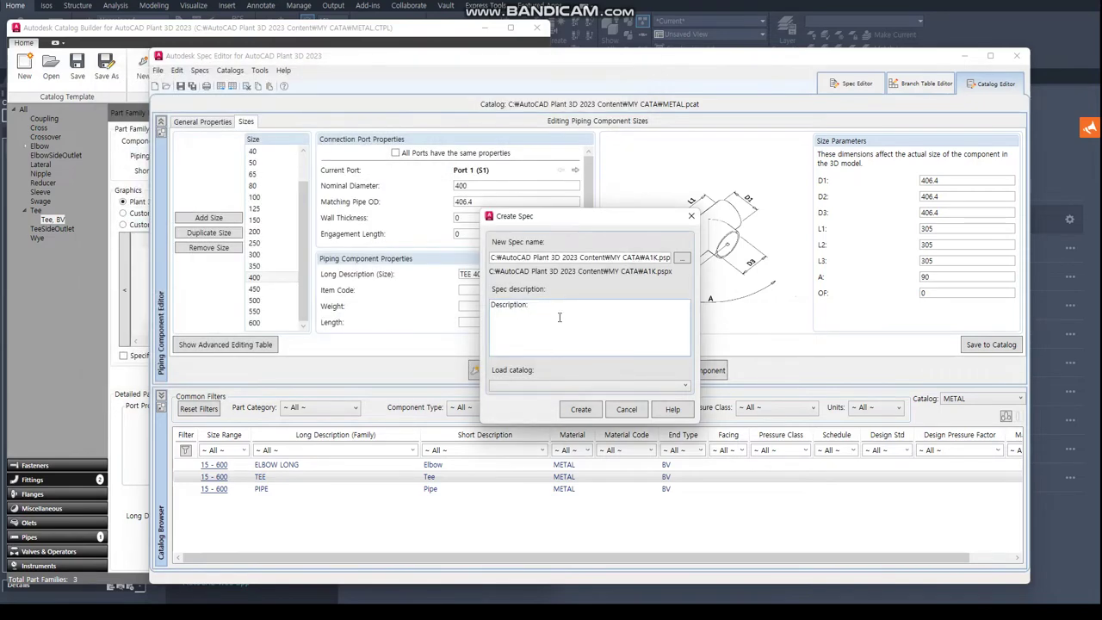
left_click(564, 314)
left_click(584, 412)
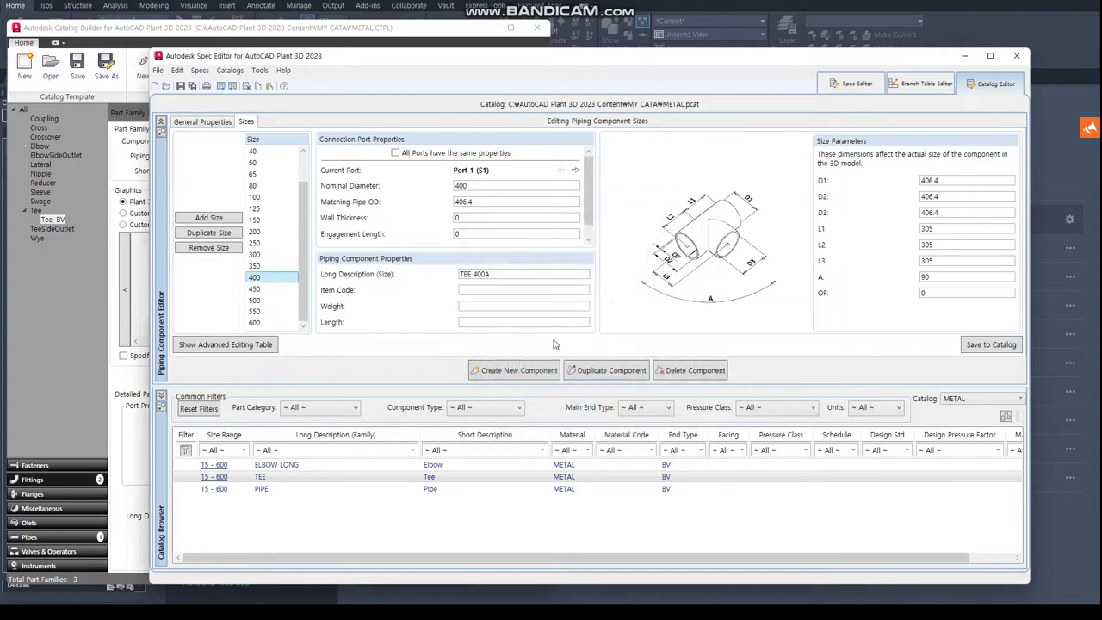
- Create spec A1K, add ELBOW LONG, TEE and PIPE (15–600), and open the Elbow parts
left_click(857, 87)
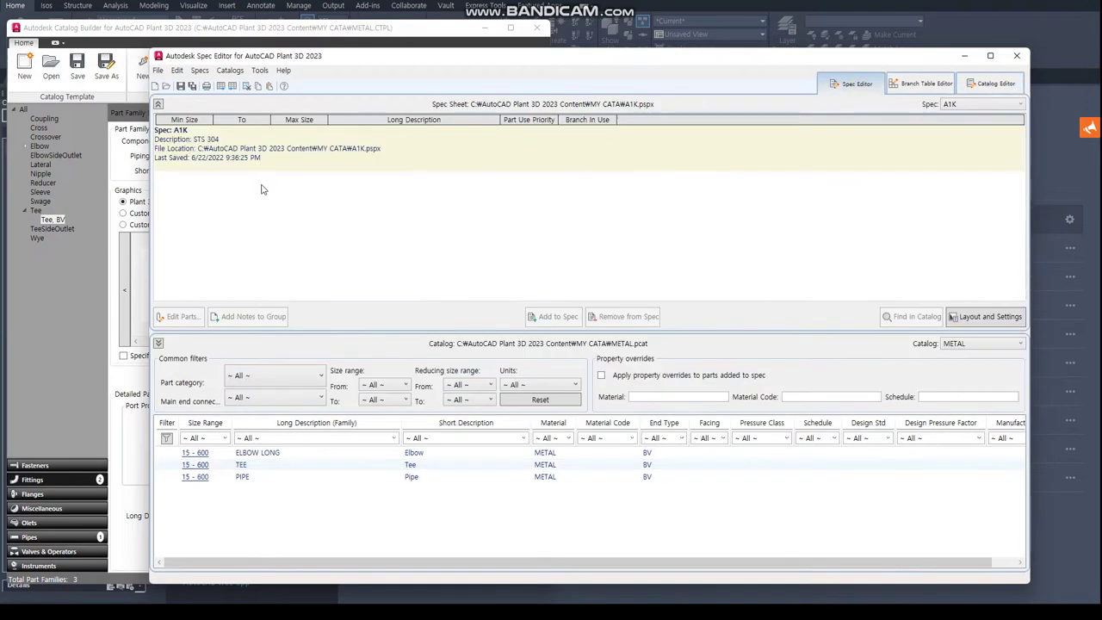
left_click(257, 453)
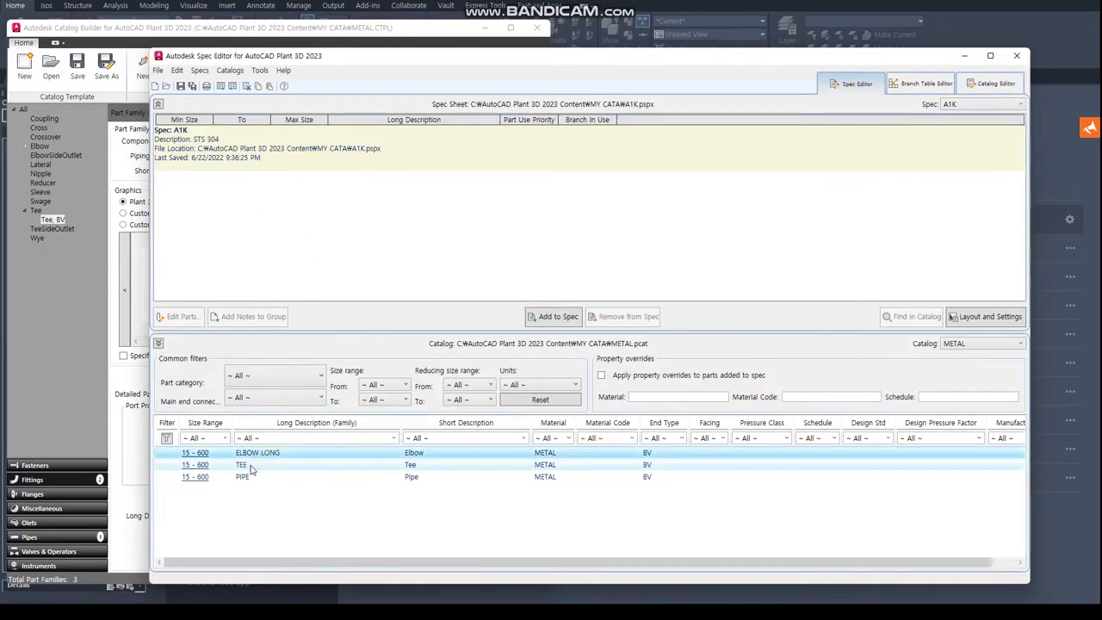
left_click(245, 479, "shift")
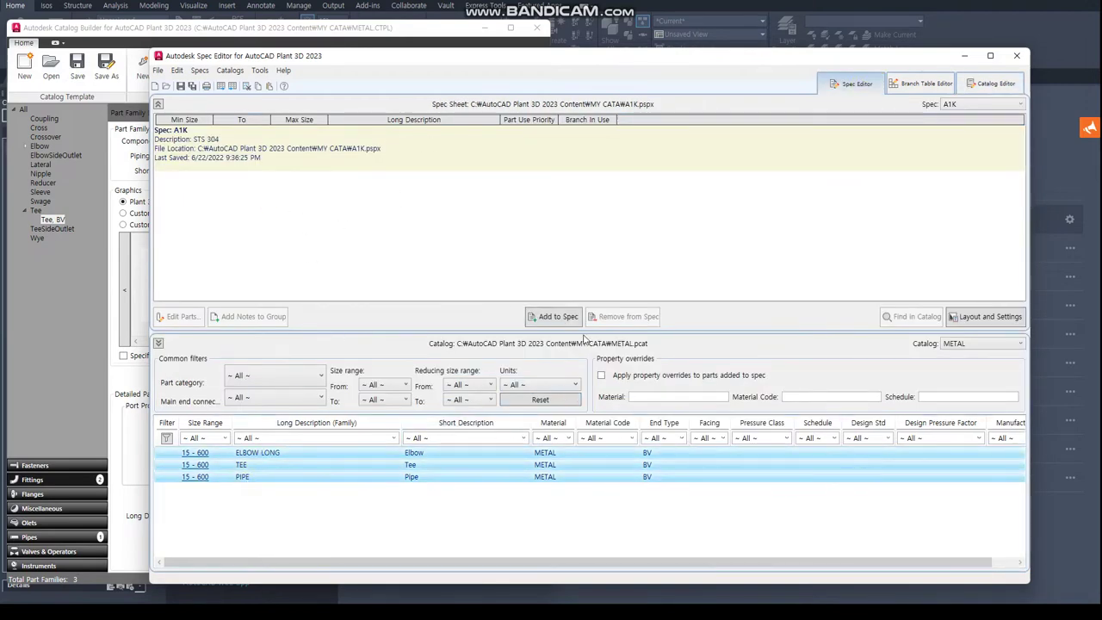
left_click(565, 317)
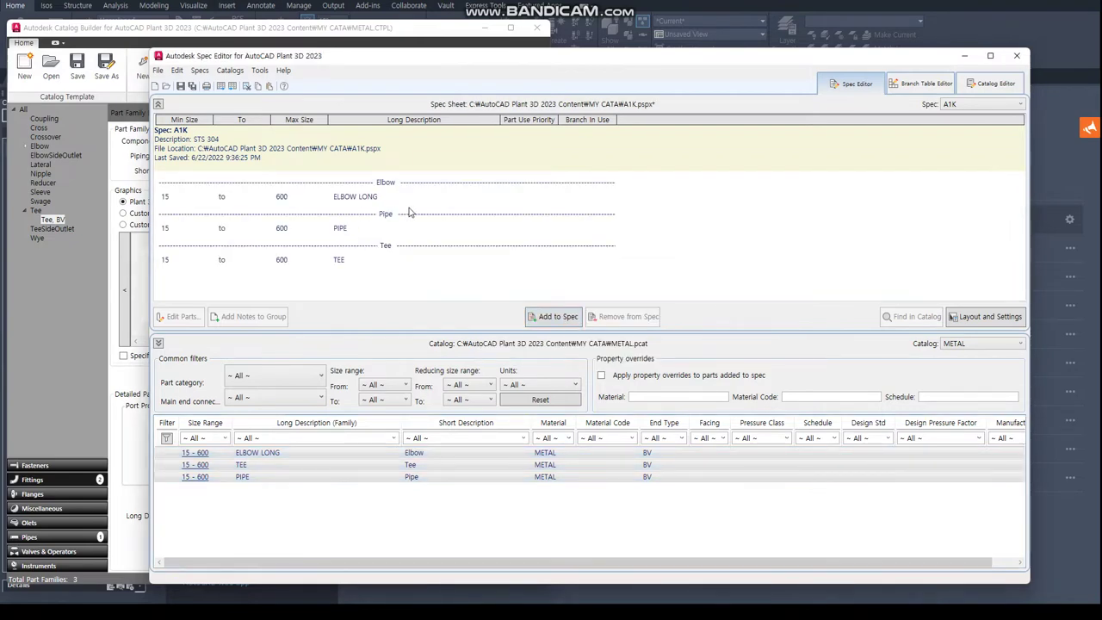
left_click(370, 201)
double_click(360, 201)
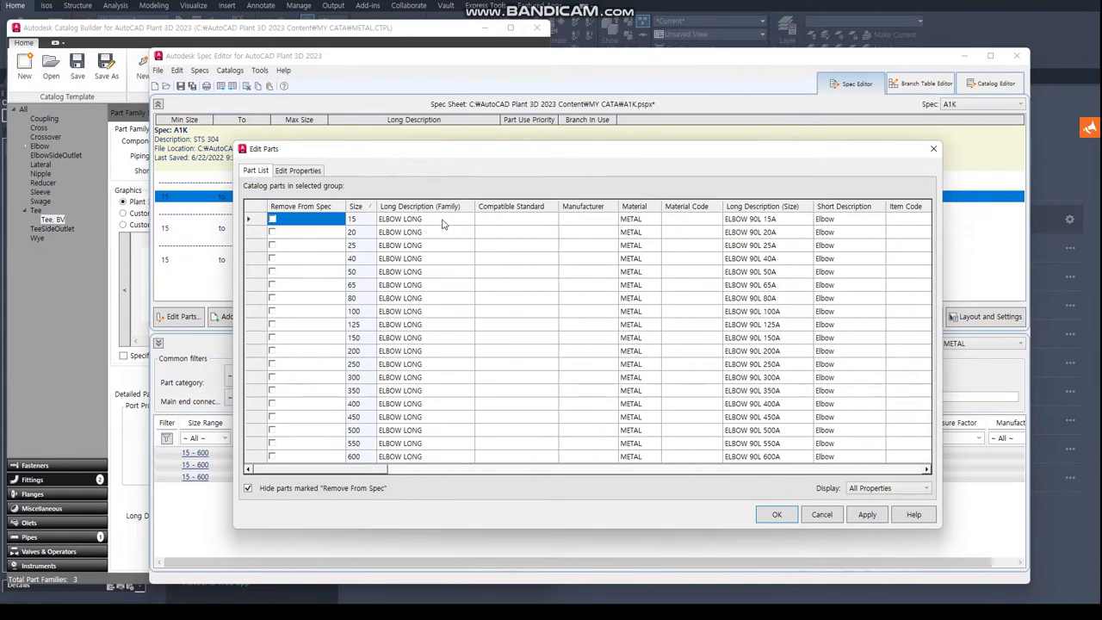
- Change the elbow Long Description to ELBOW 90 LONG STS304 and apply it to all elbows
left_click(443, 222)
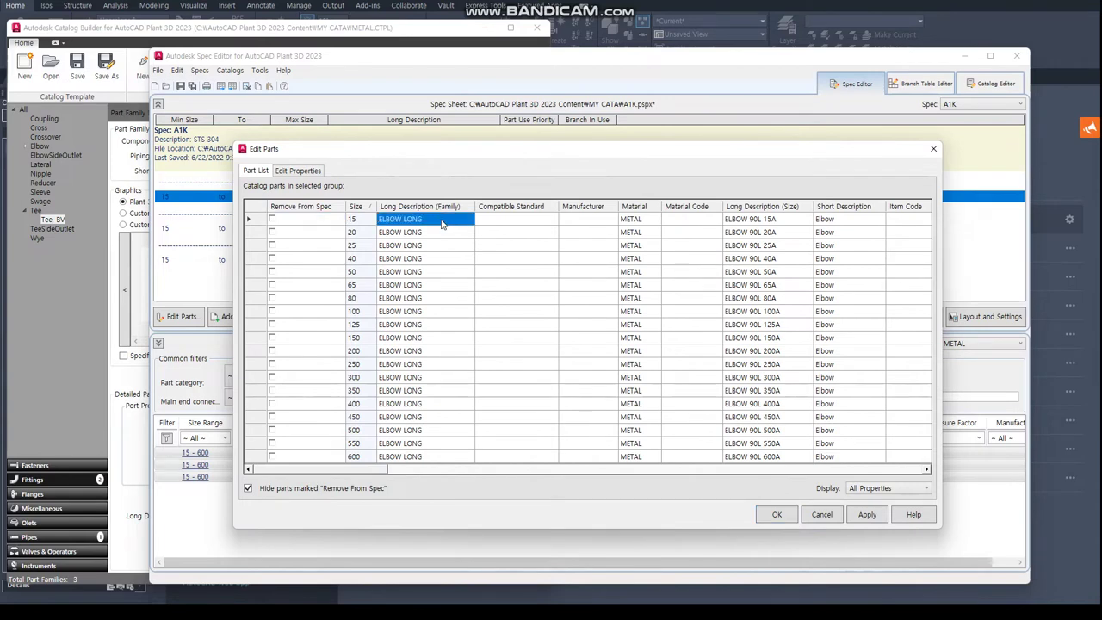
left_click(442, 222)
left_click_drag(429, 221, 405, 221)
type("STS")
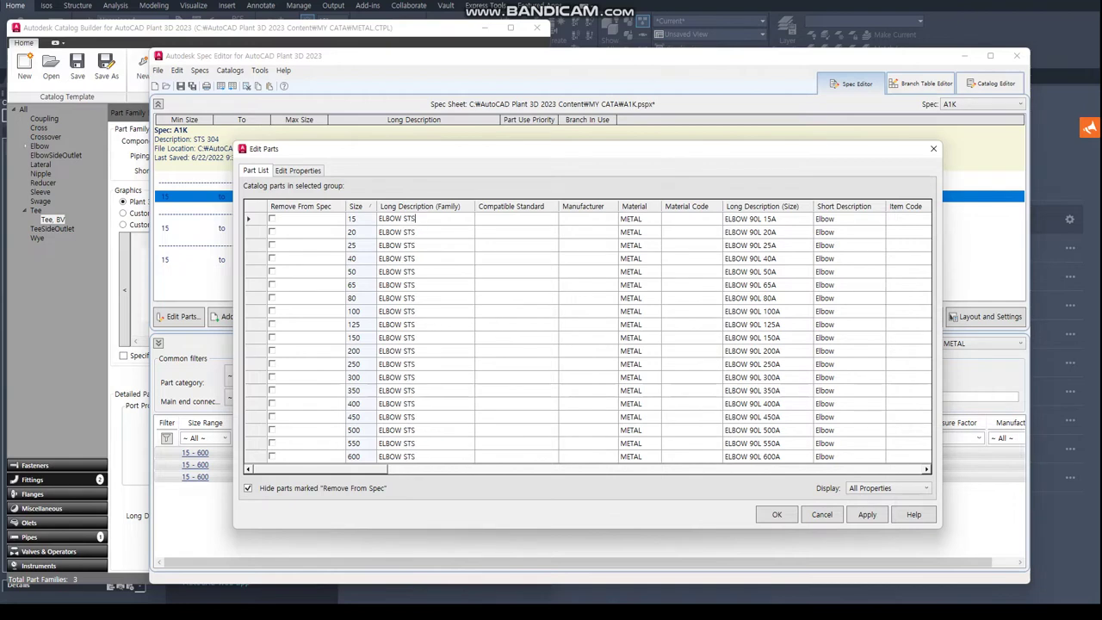
type("304")
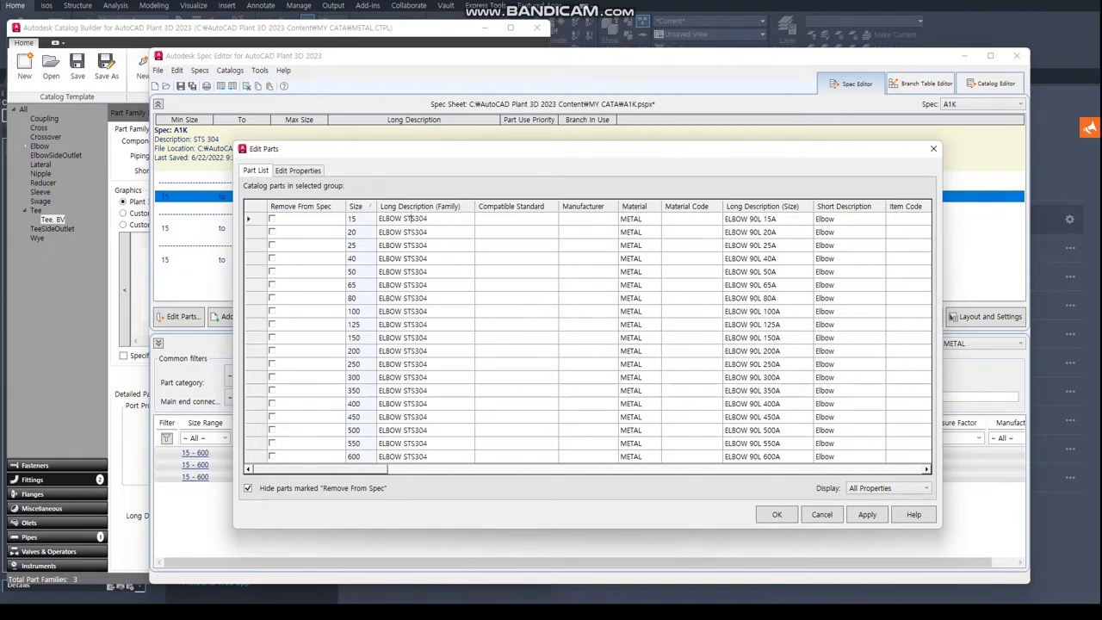
type("90")
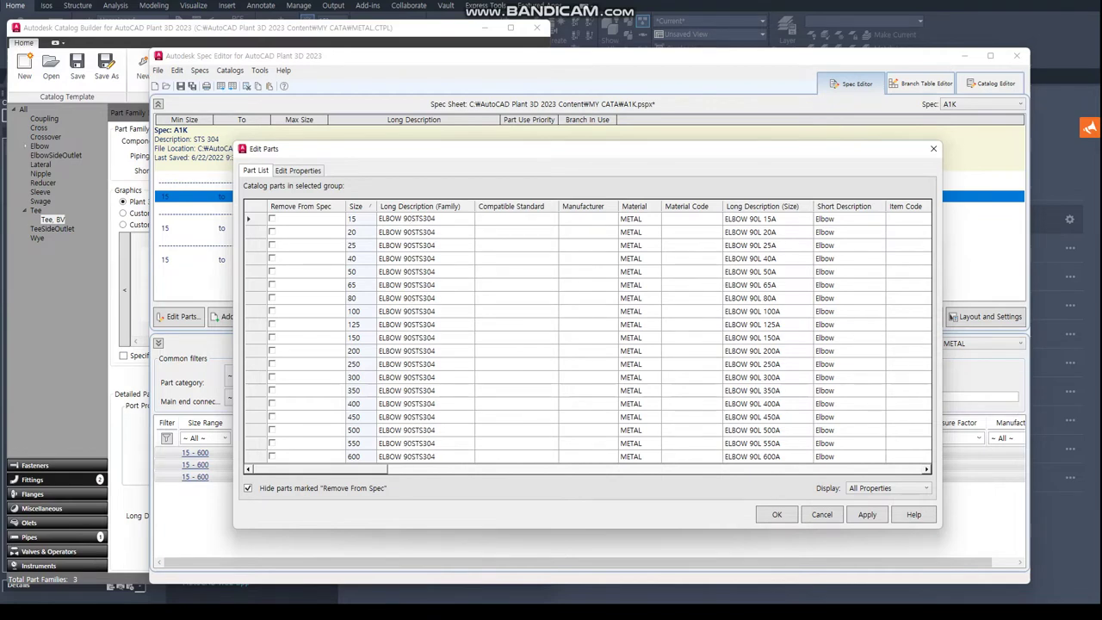
type(" LONG")
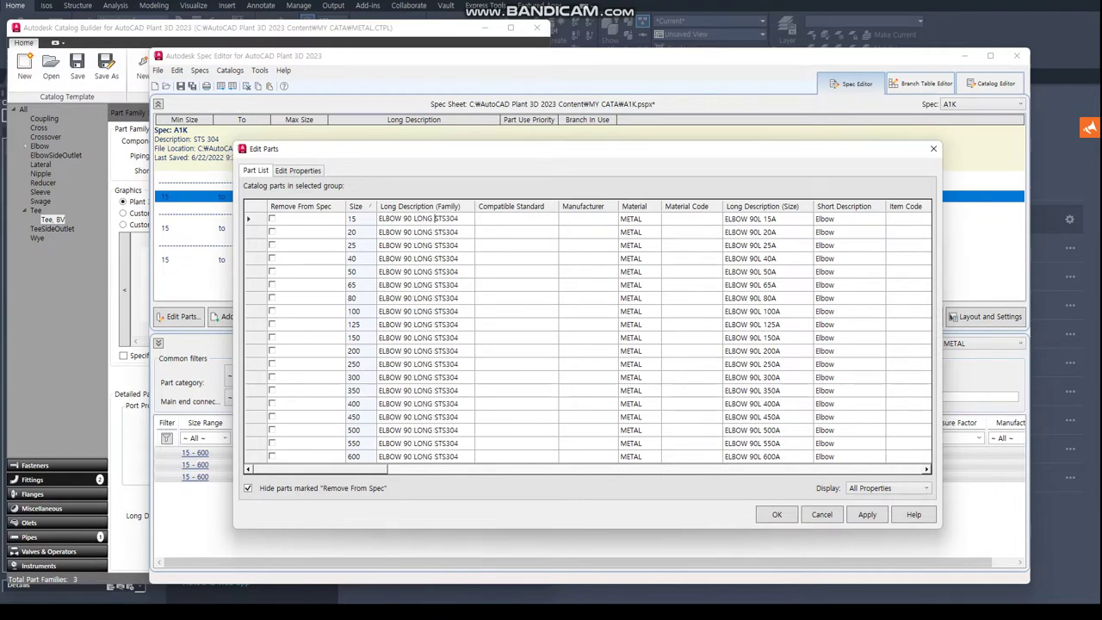
left_click(447, 231)
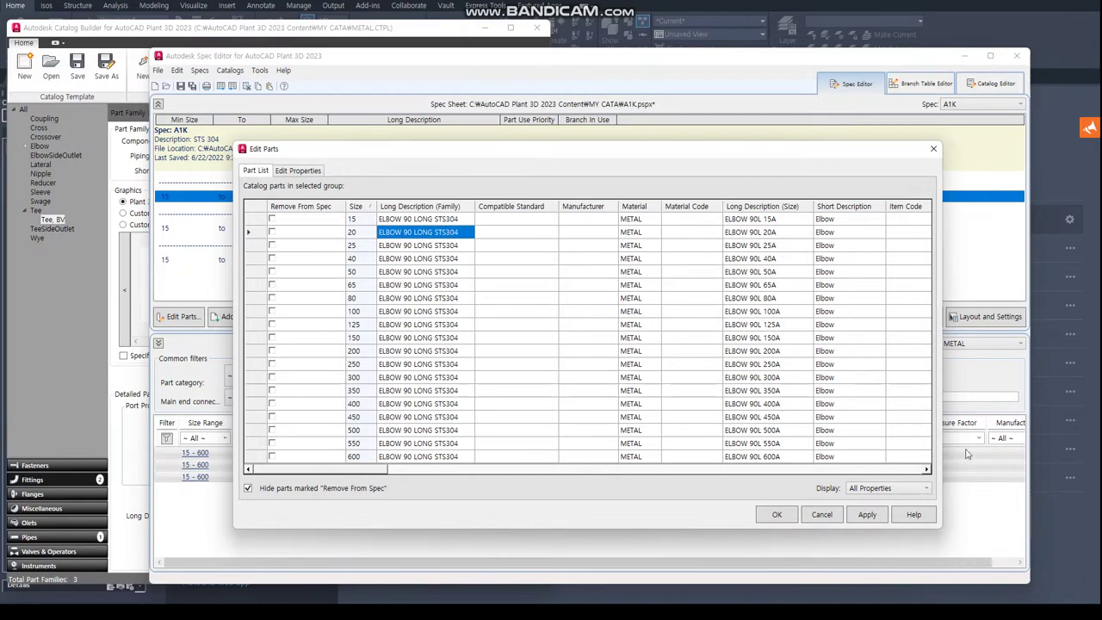
left_click(868, 515)
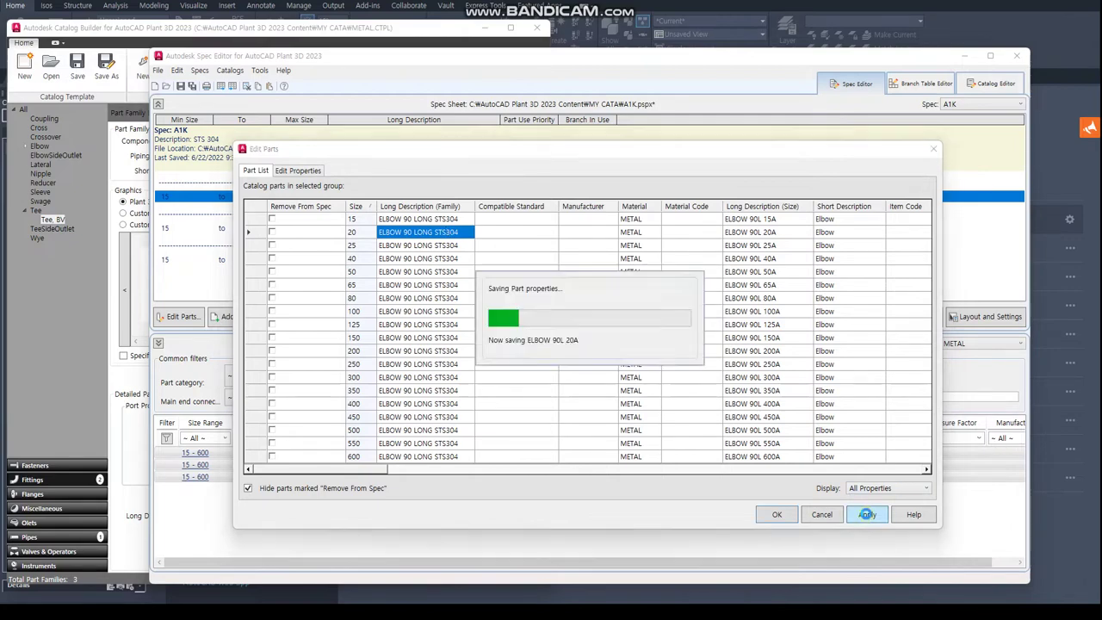
left_click(777, 515)
- Change the pipe Long Description to PIPE STS304 SCH.10S and apply it to all pipes
left_click(355, 229)
double_click(355, 229)
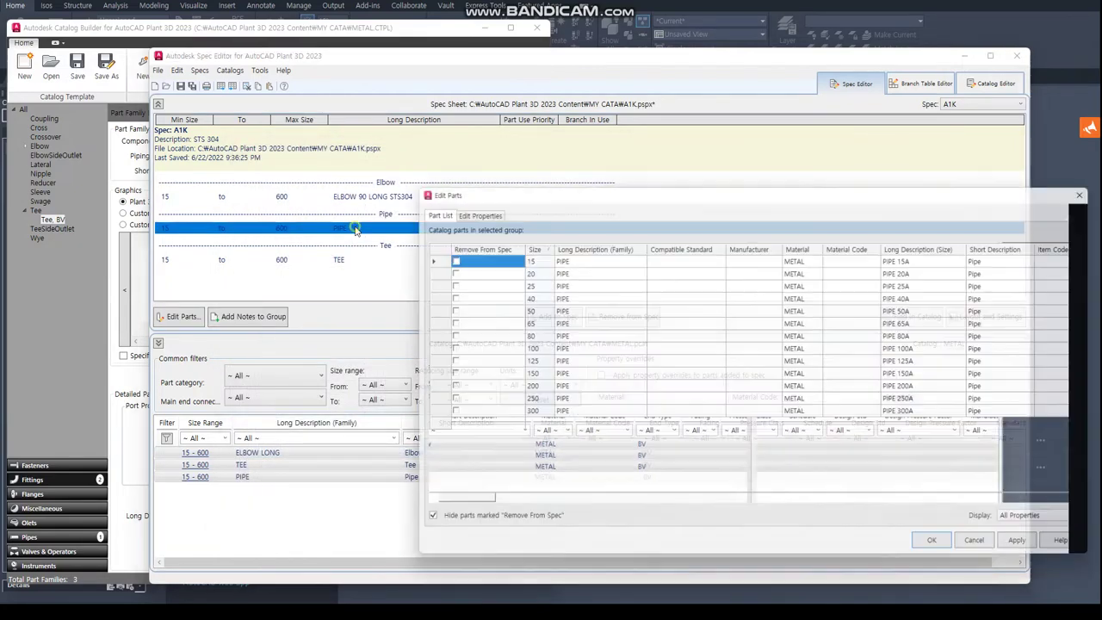
left_click(589, 260)
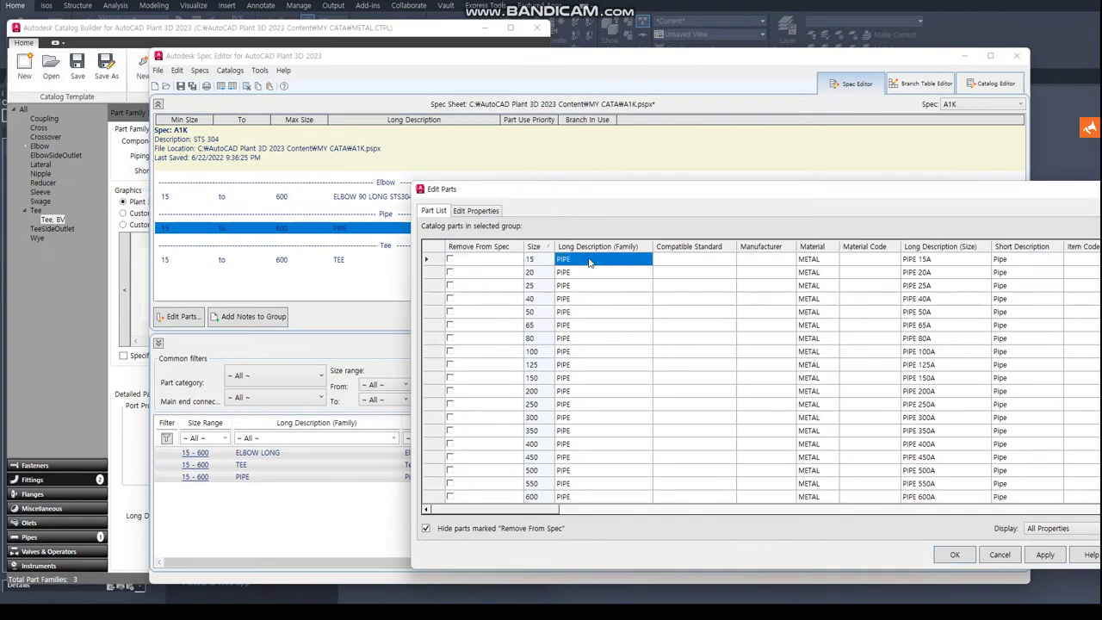
left_click(589, 260)
type("STS")
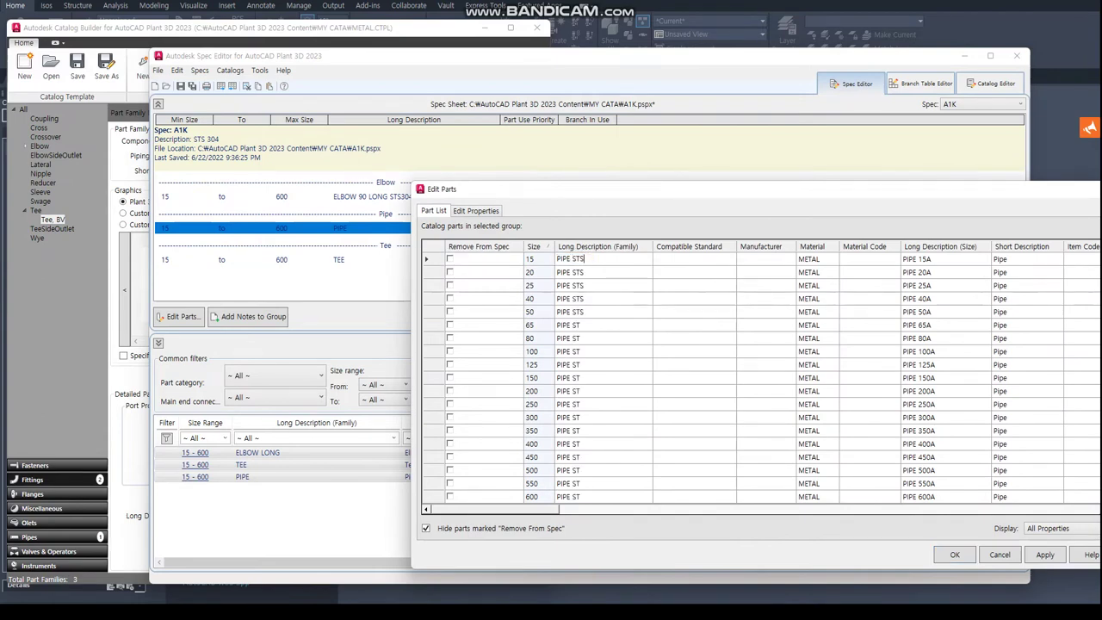
type("304 SCH.")
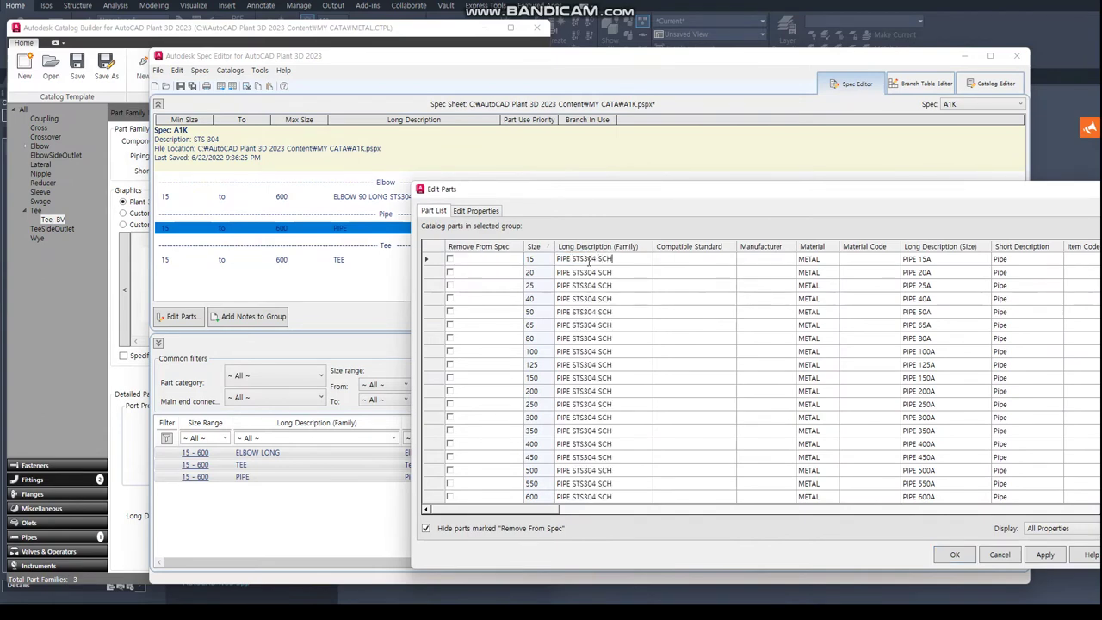
type("10S")
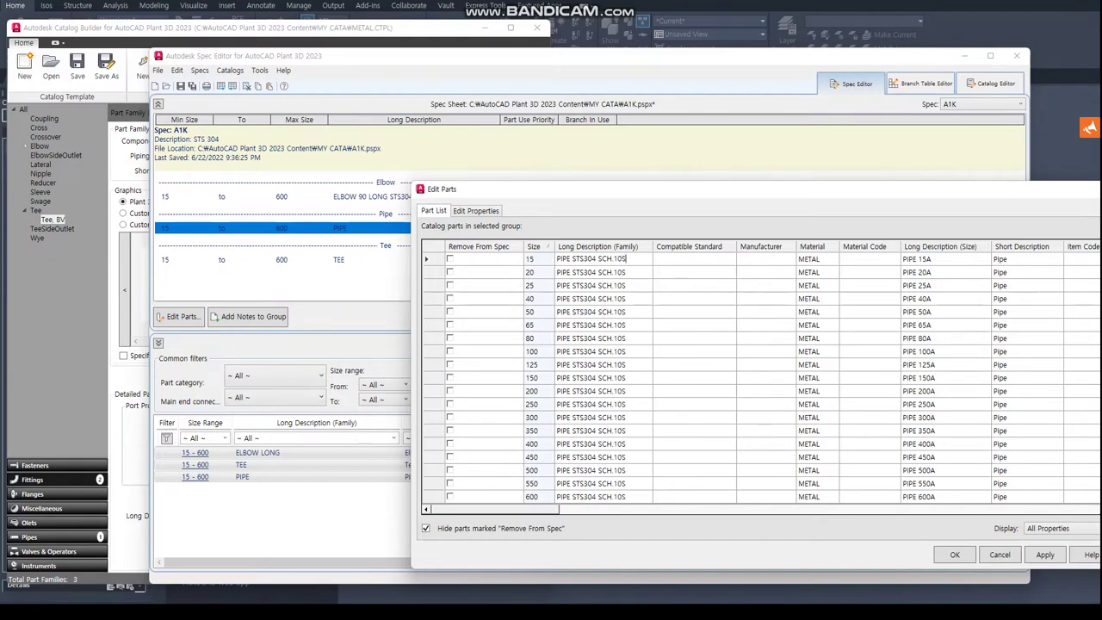
left_click(591, 272)
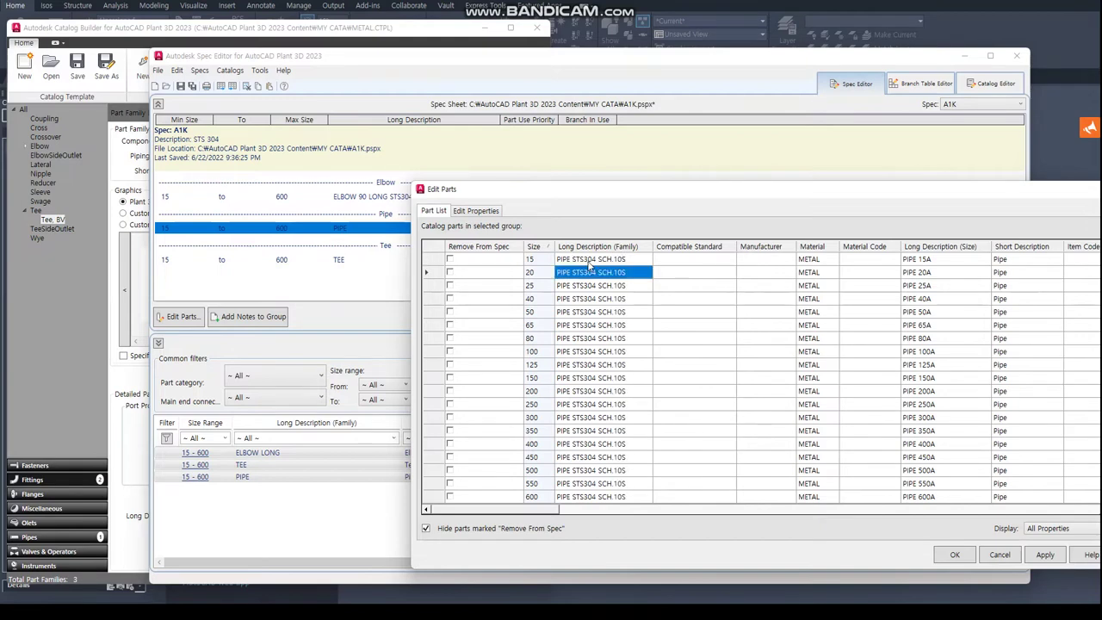
left_click(1045, 555)
left_click(961, 558)
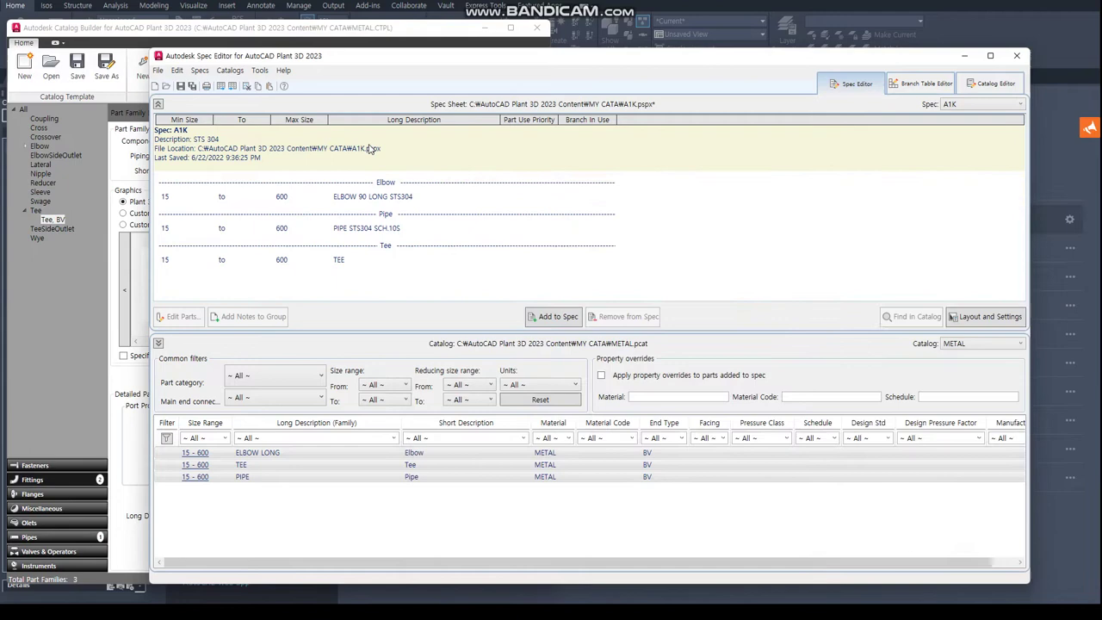
- Edit the Tee parts' Long Description to TEE STS 304 SCH.10
double_click(360, 261)
left_click(605, 261)
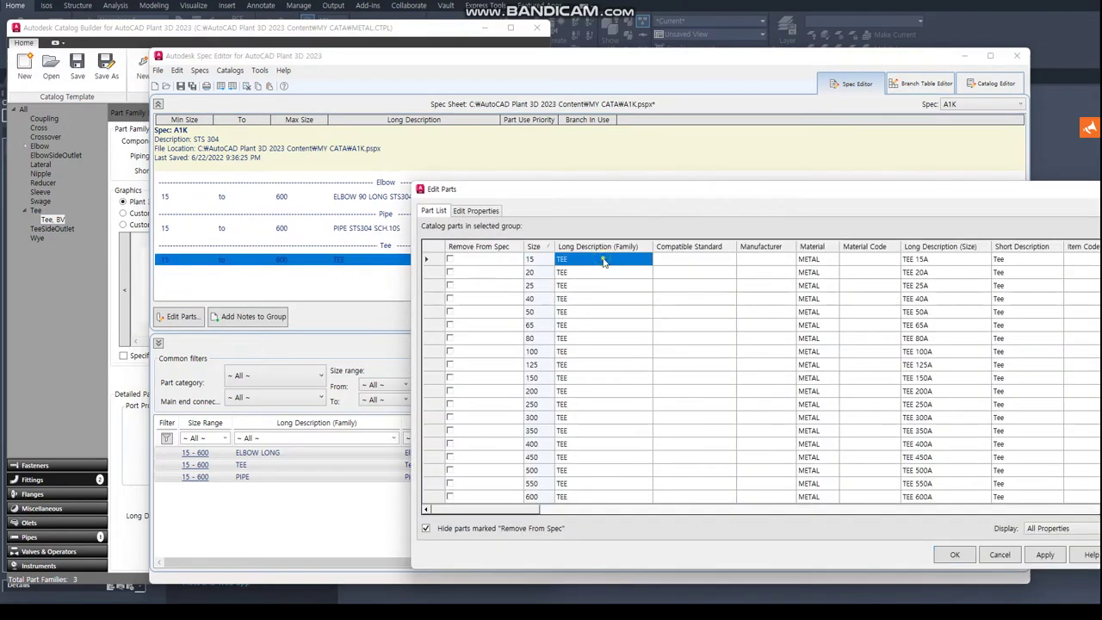
left_click(605, 260)
type("STS ")
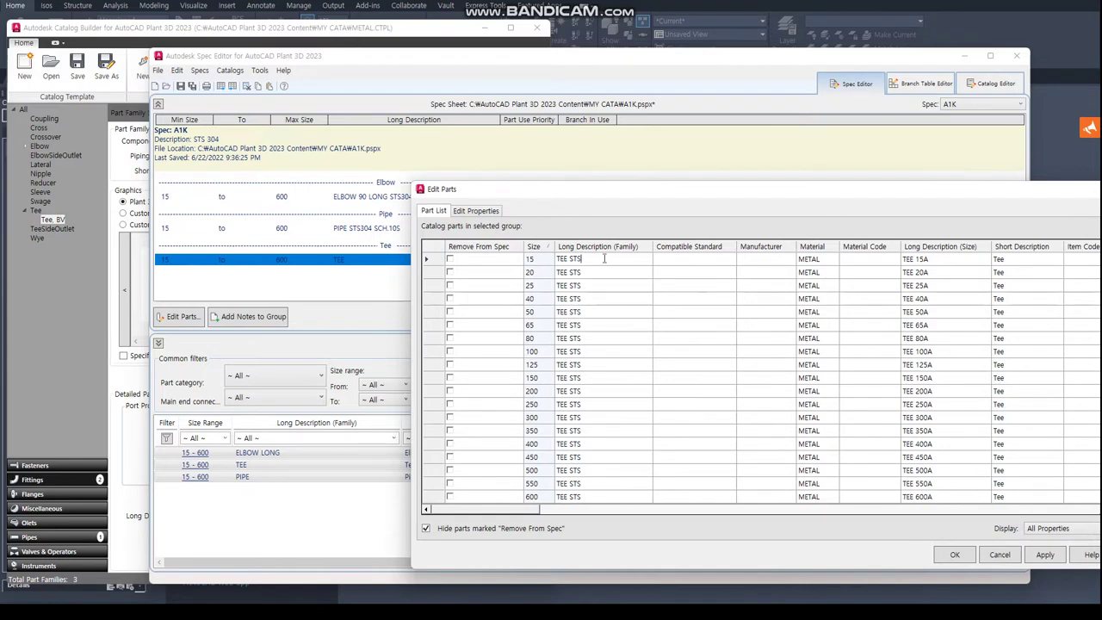
type("304 ")
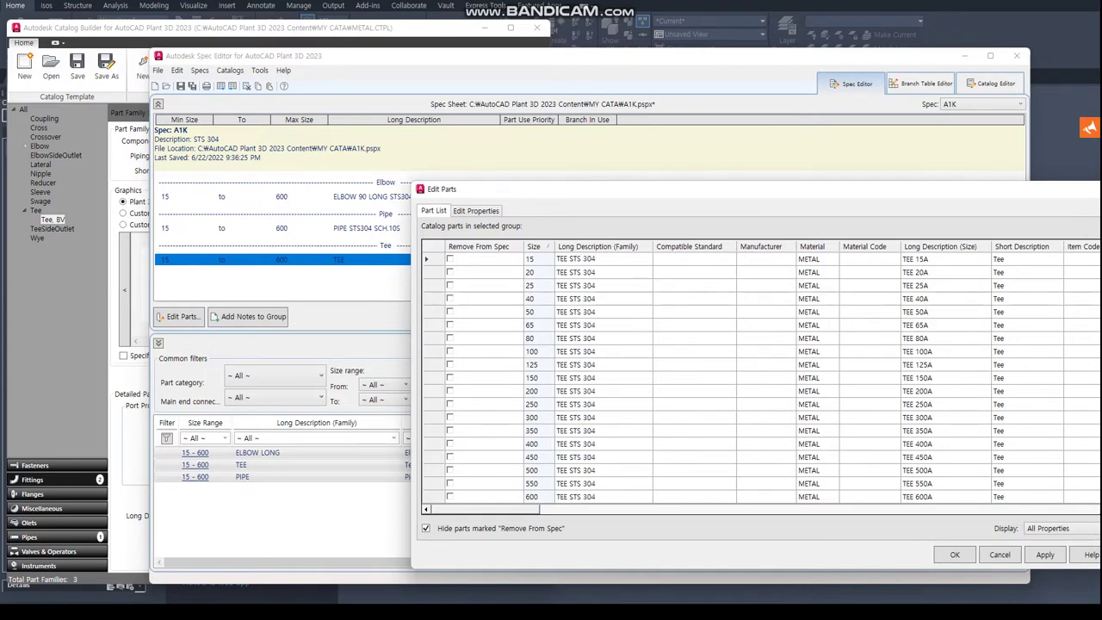
type("SCH")
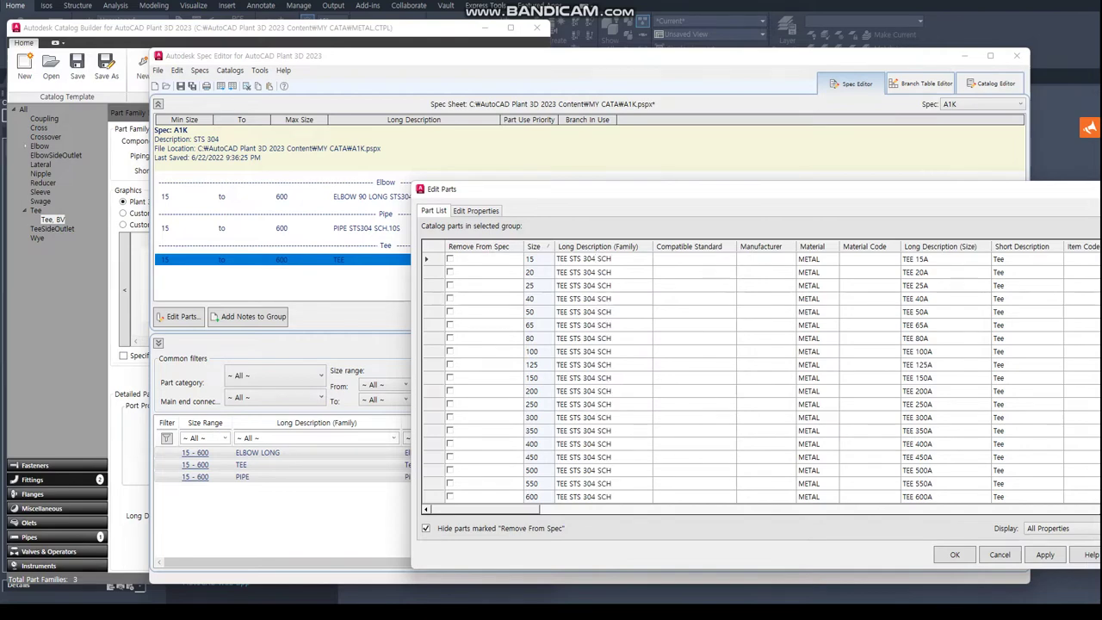
type(".10")
key("Return")
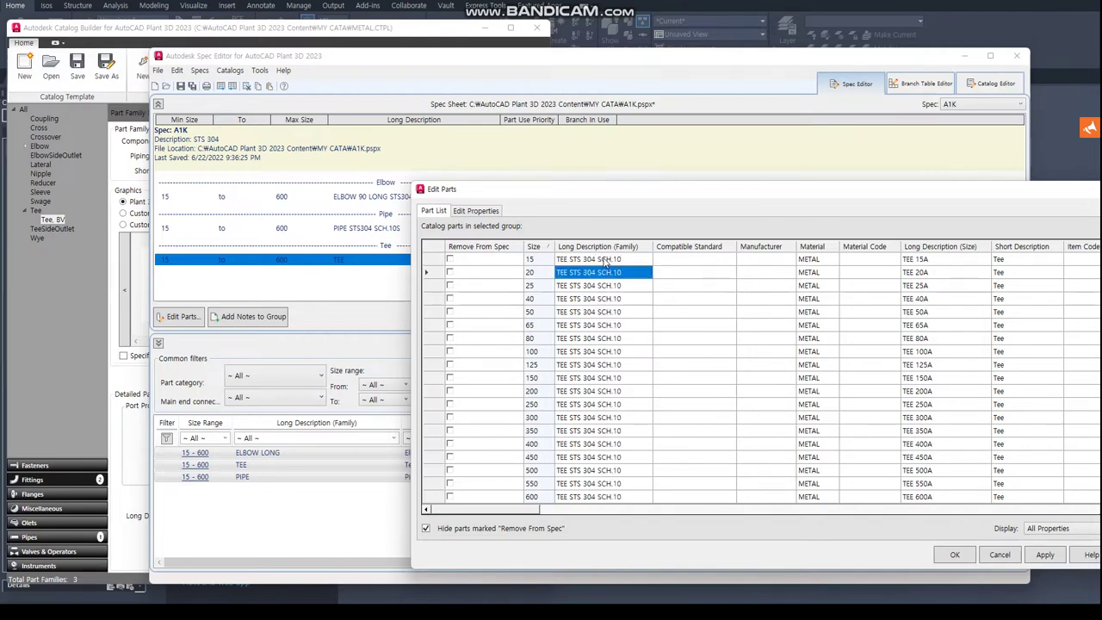
left_click(1046, 554)
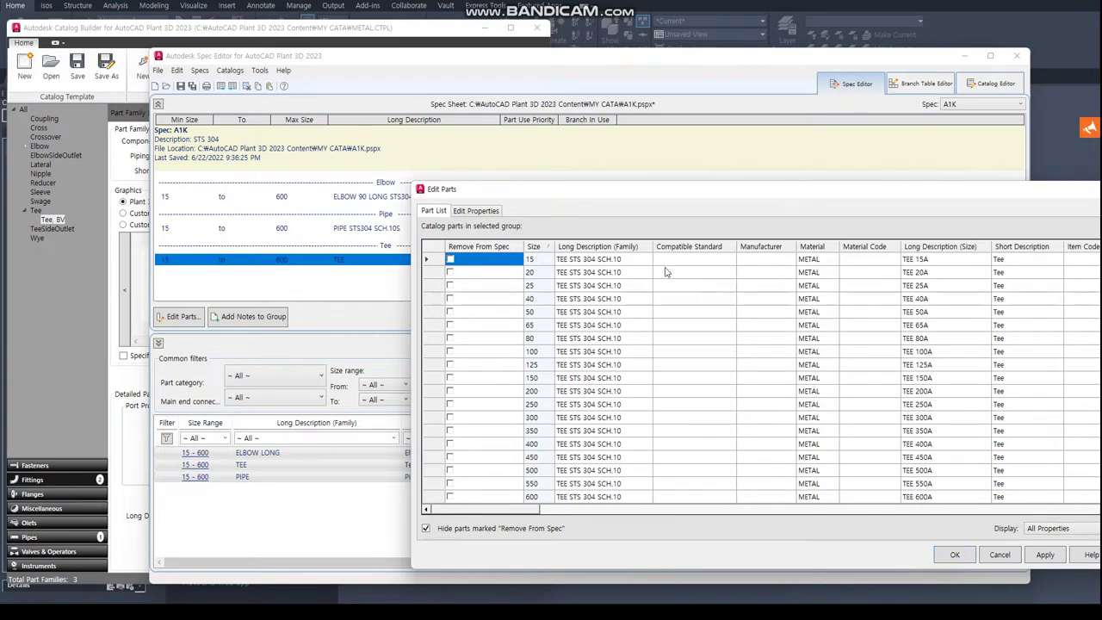
- Correct the tee description to TEE STS 304 BW Sch.10s and apply it to all tee sizes
left_click(634, 260)
left_click(633, 261)
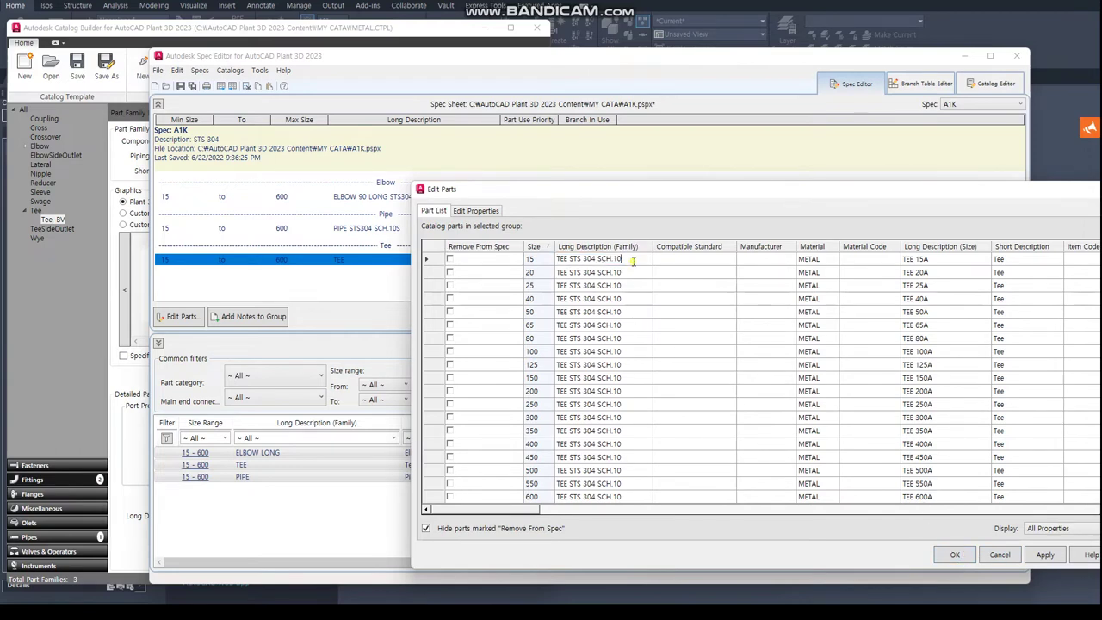
left_click_drag(597, 259, 706, 260)
key("BackSpace")
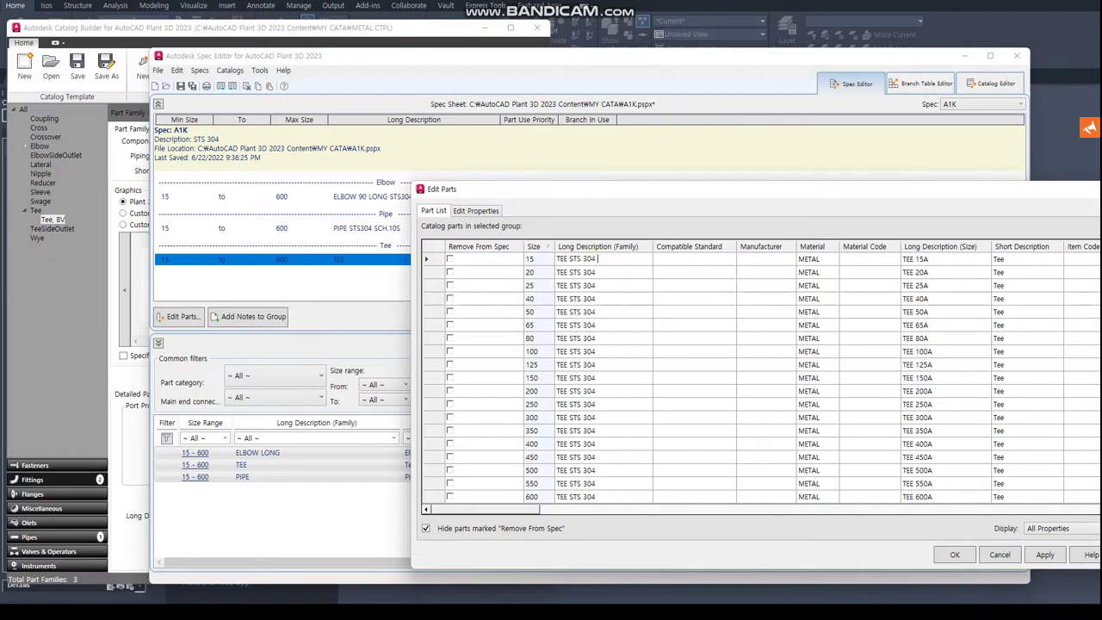
type("BW S")
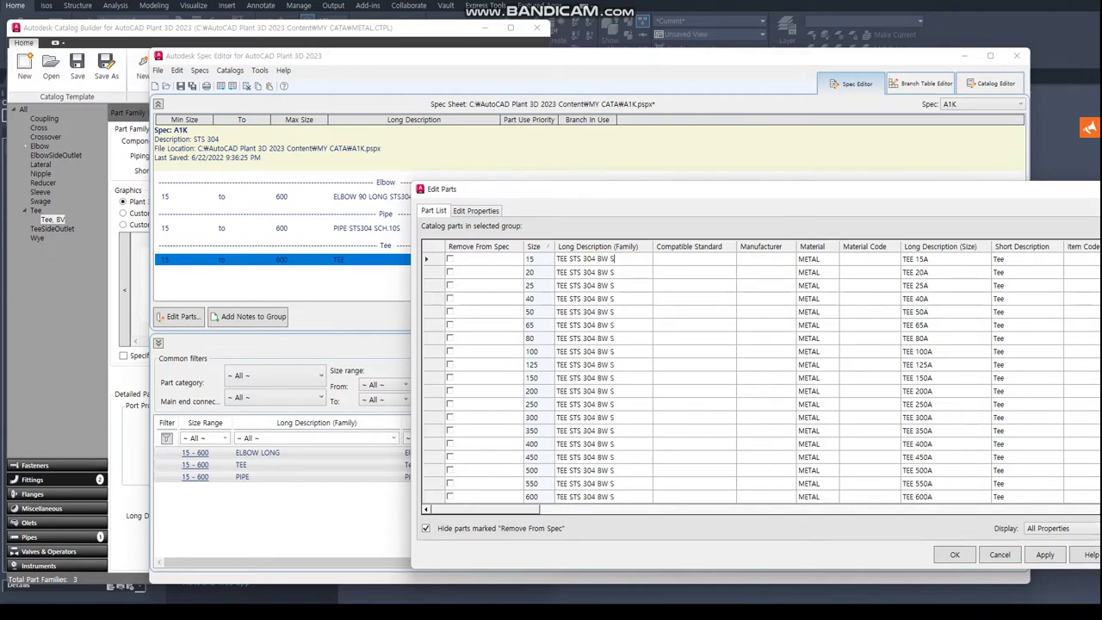
type("CH.")
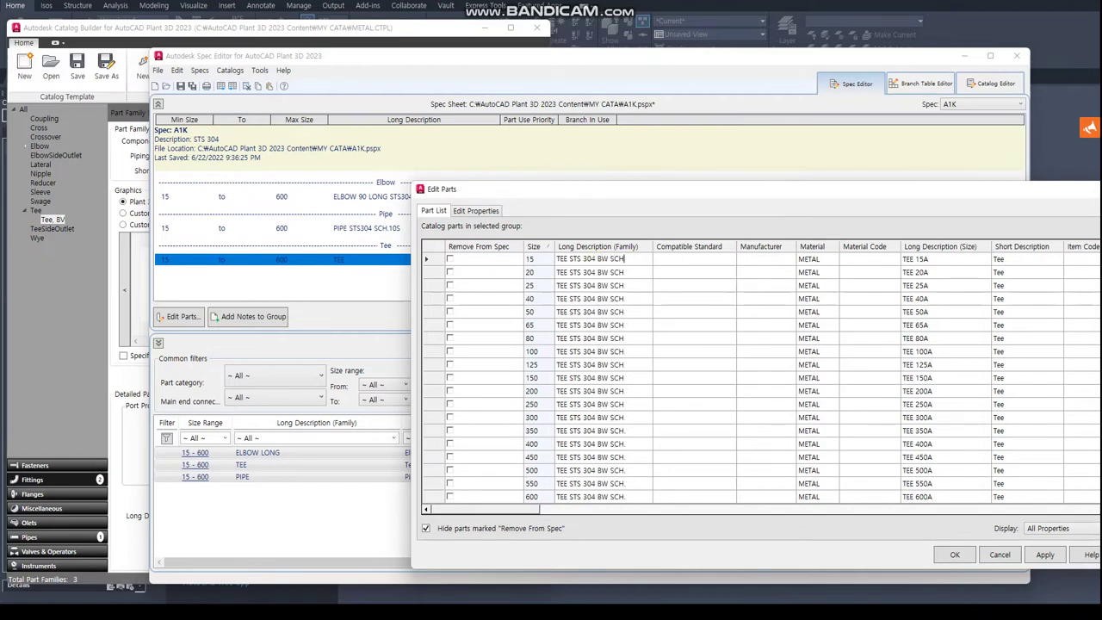
key("BackSpace")
type("C")
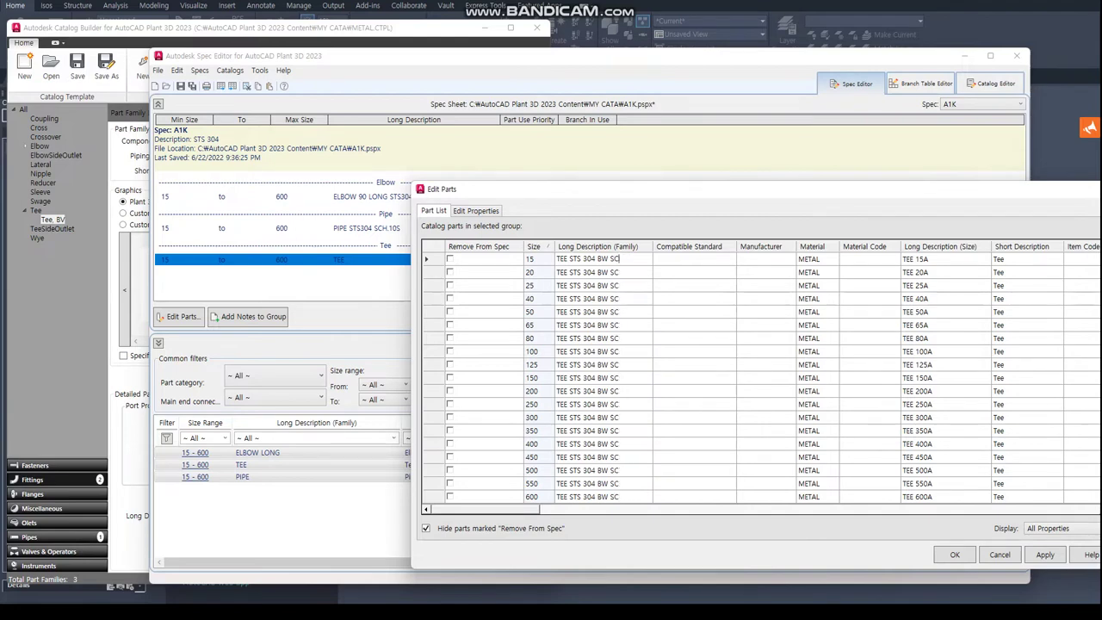
key("BackSpace")
type("ch.1")
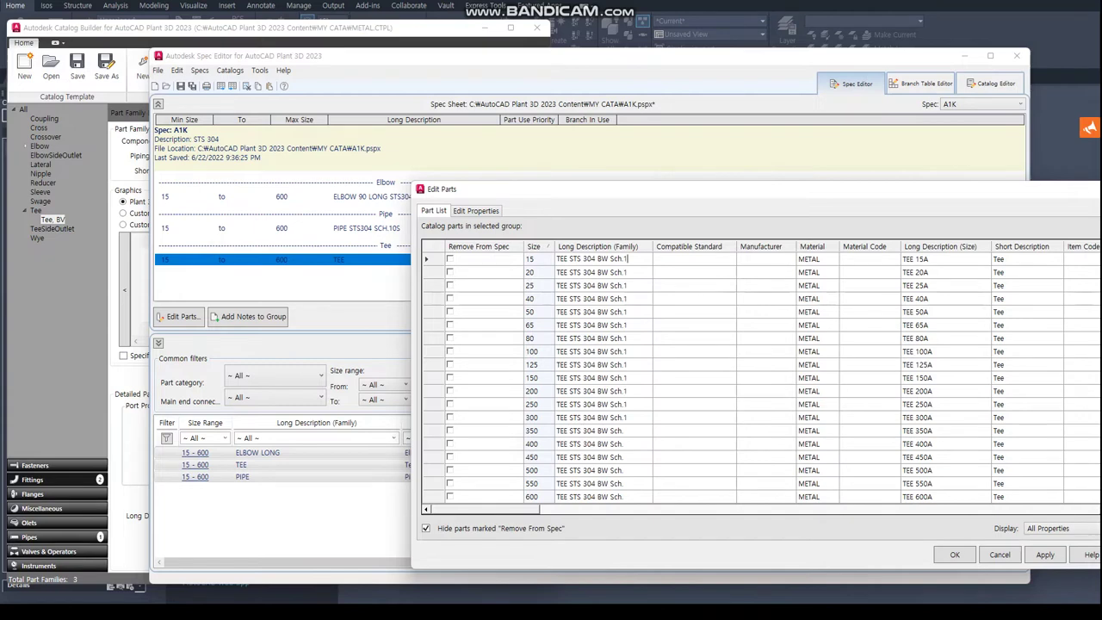
type("0s")
key("Return")
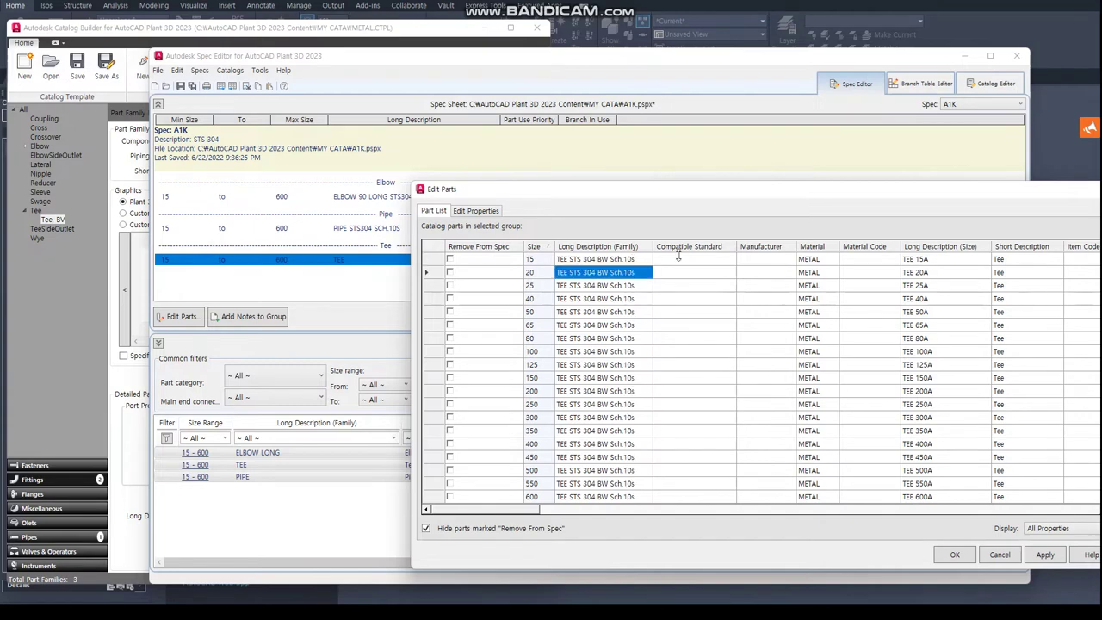
left_click(1046, 555)
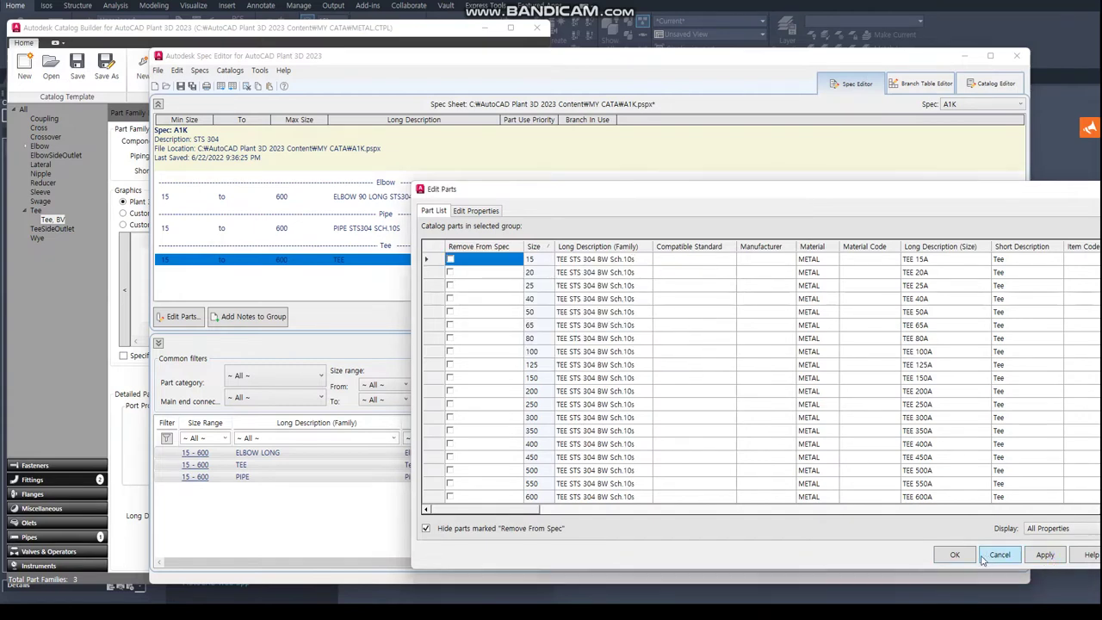
left_click(956, 556)
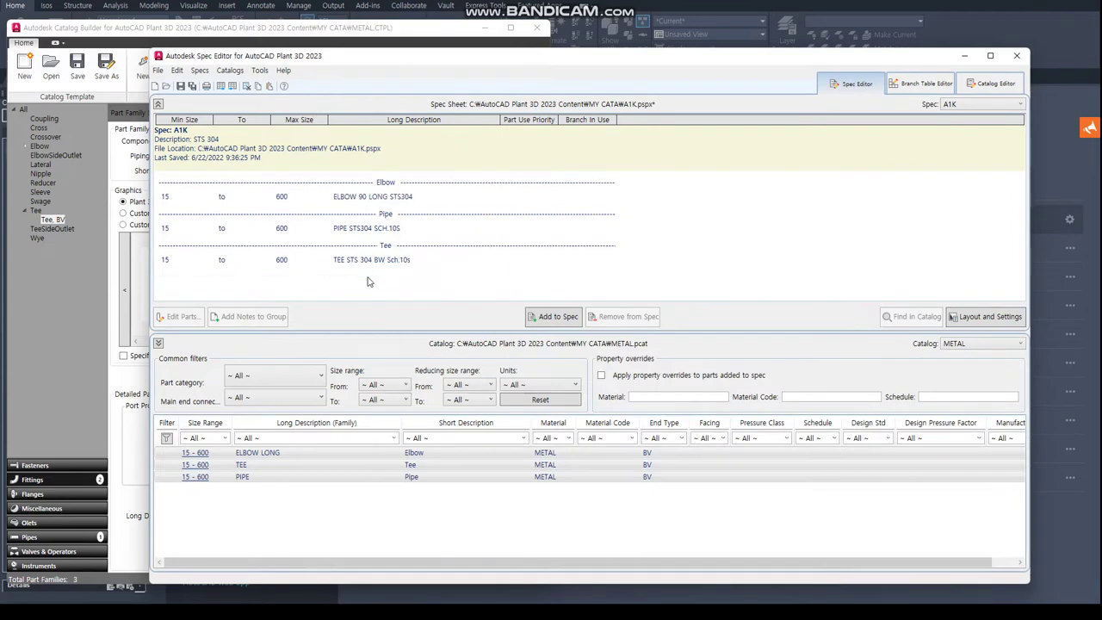
- Extend the elbow description to ELBOW 90 LONG STS304 BW Sch.10s and save the A1K spec
double_click(380, 197)
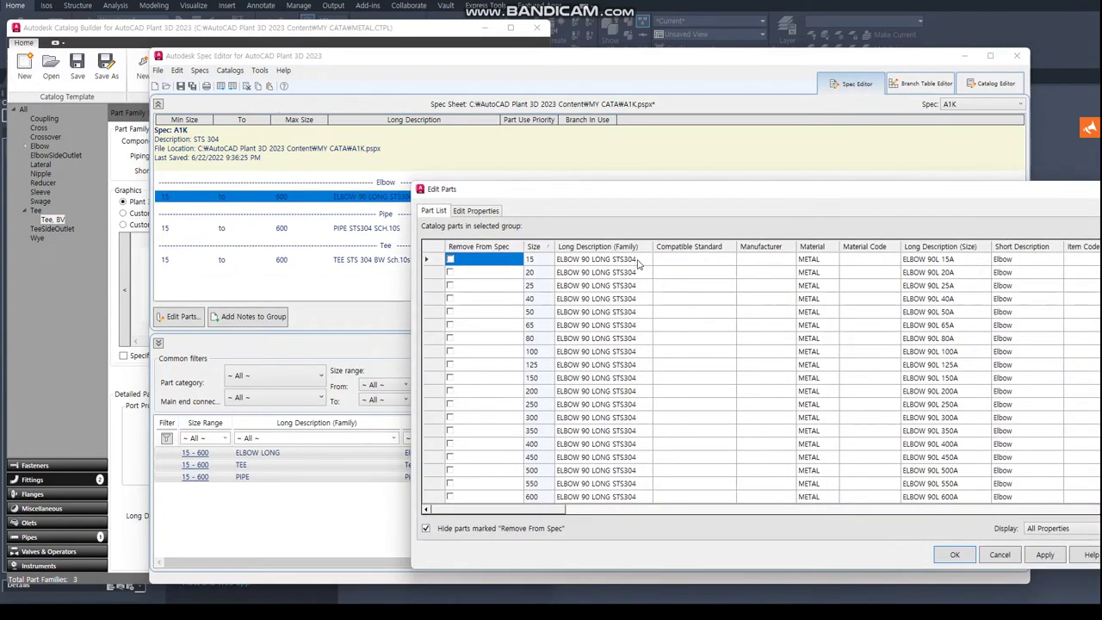
left_click(639, 259)
left_click(639, 259)
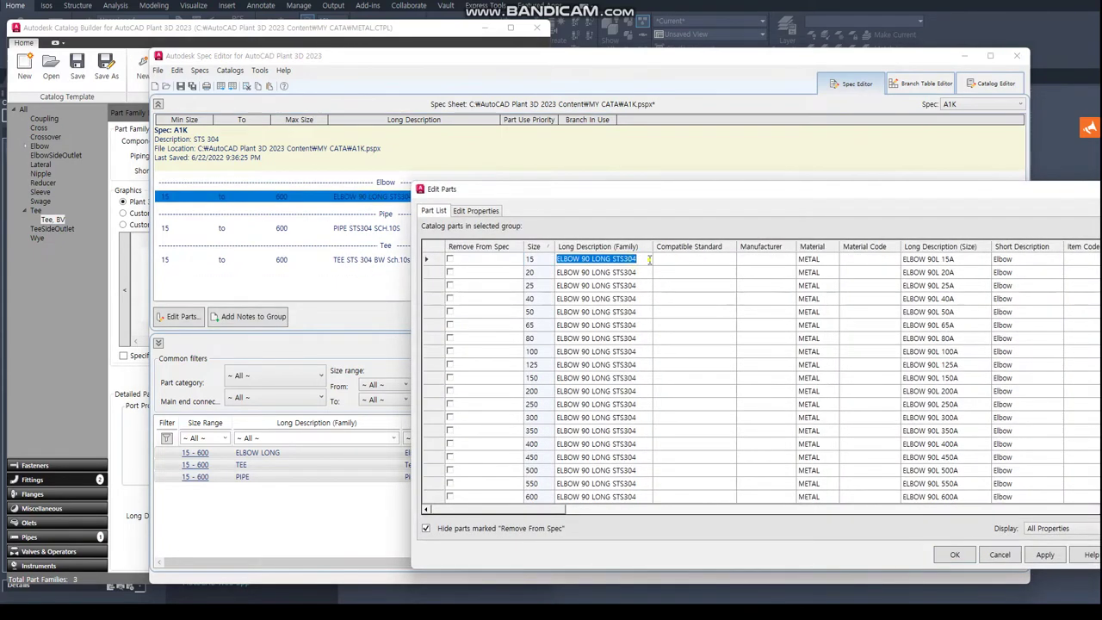
left_click(646, 259)
type("s")
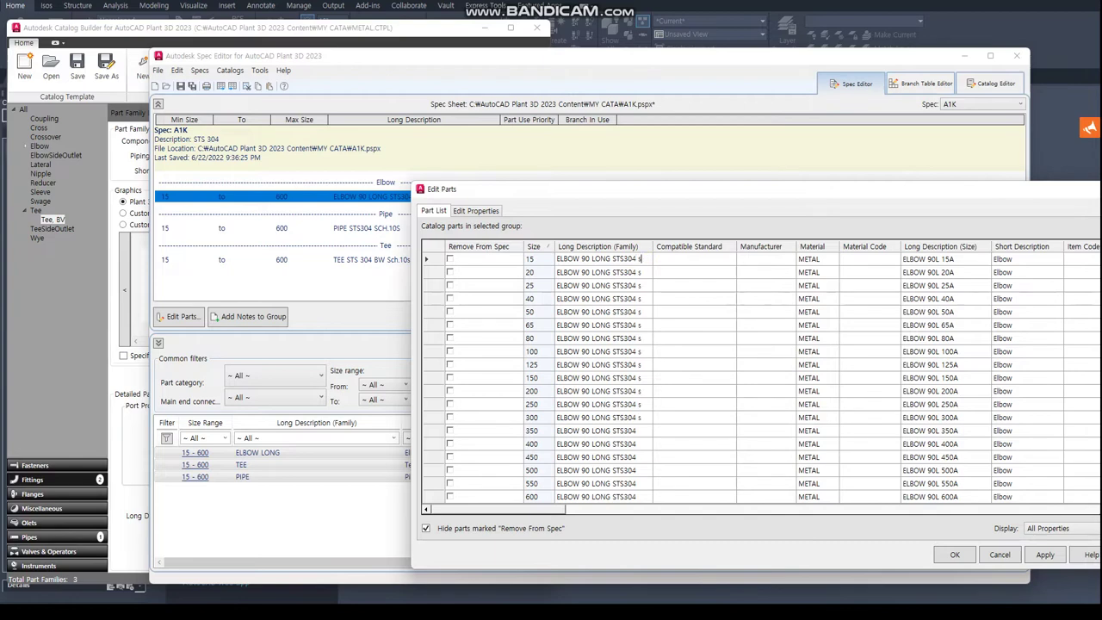
type("ch")
key("BackSpace")
key("BackSpace")
key("BackSpace")
type("Sch")
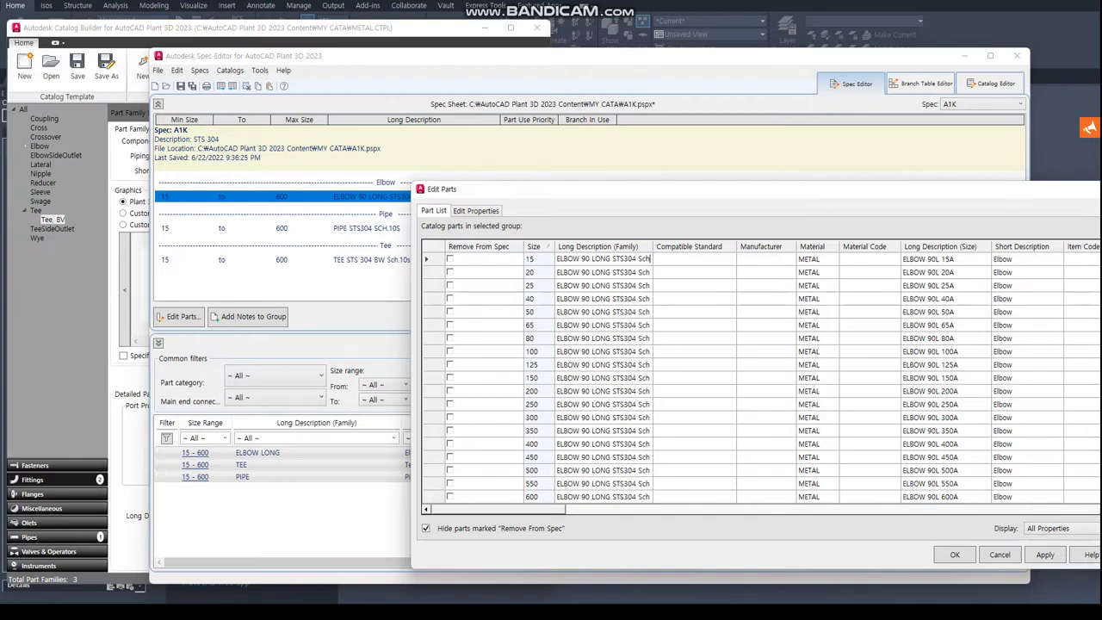
type(".10s")
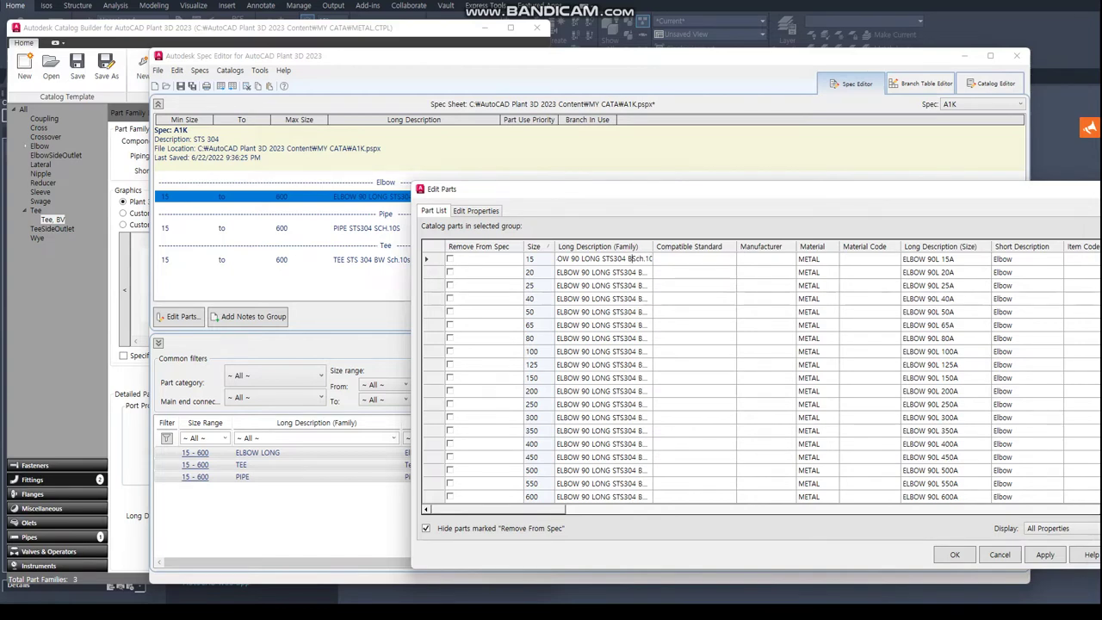
key("Return")
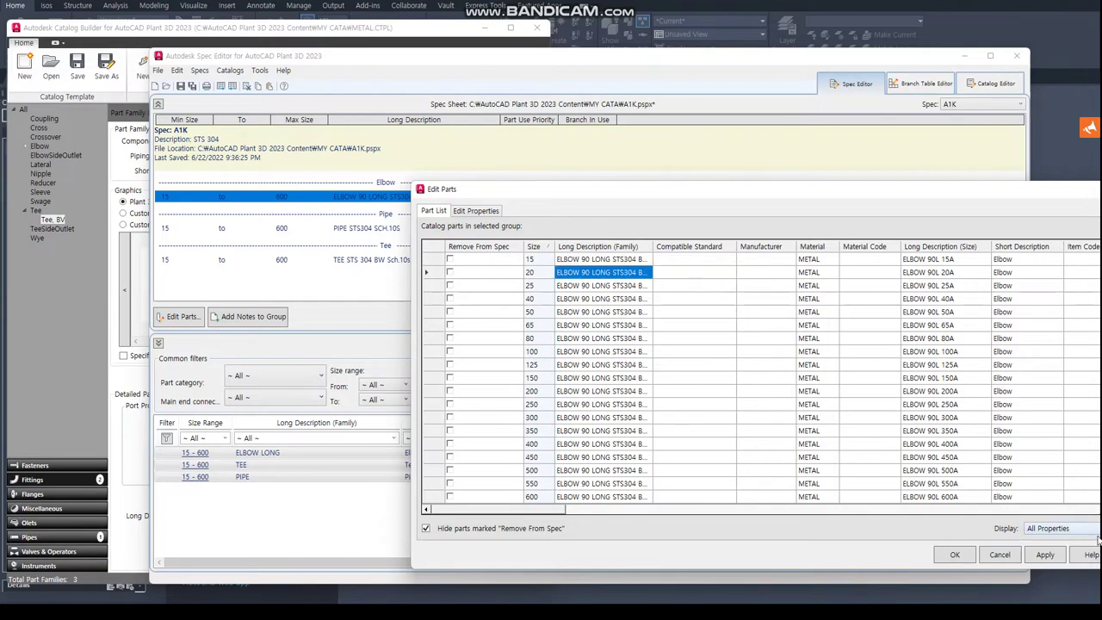
left_click(968, 558)
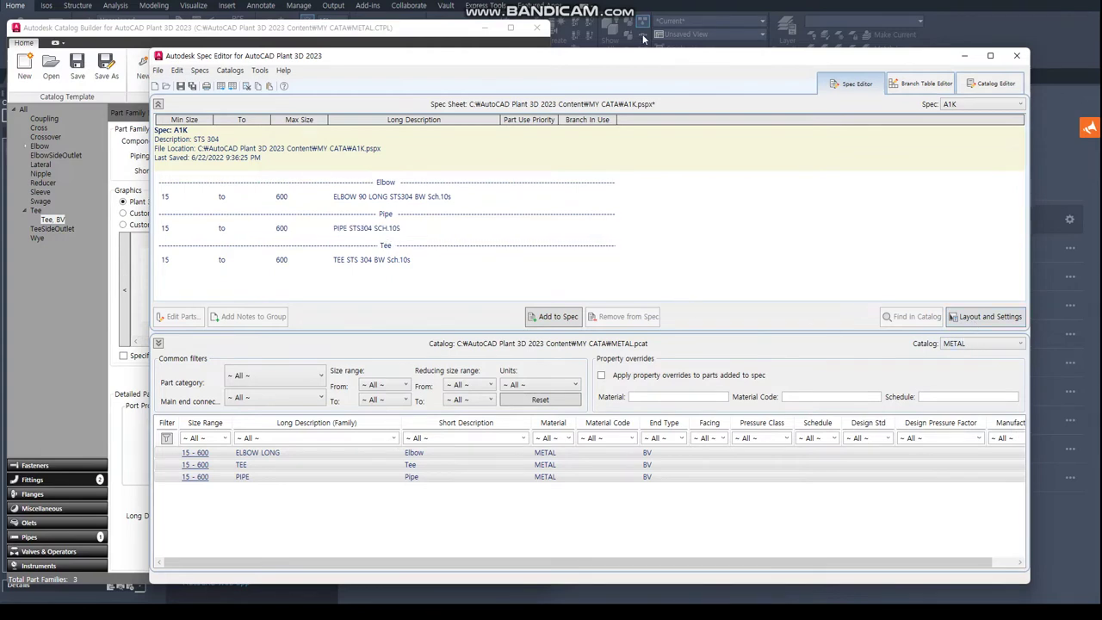
left_click(193, 86)
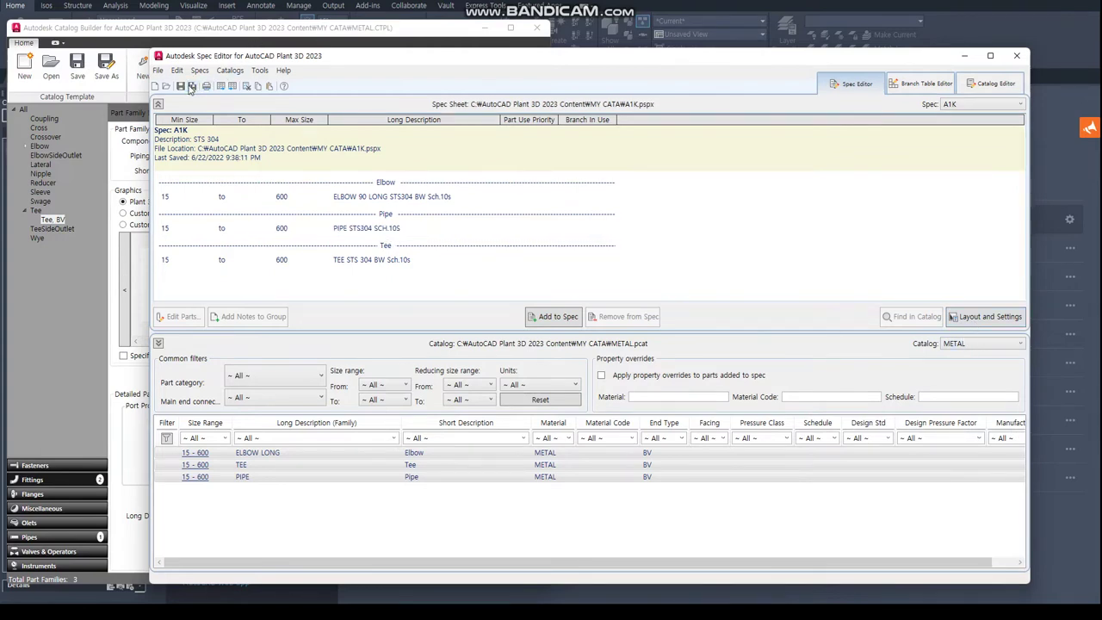
left_click(182, 87)
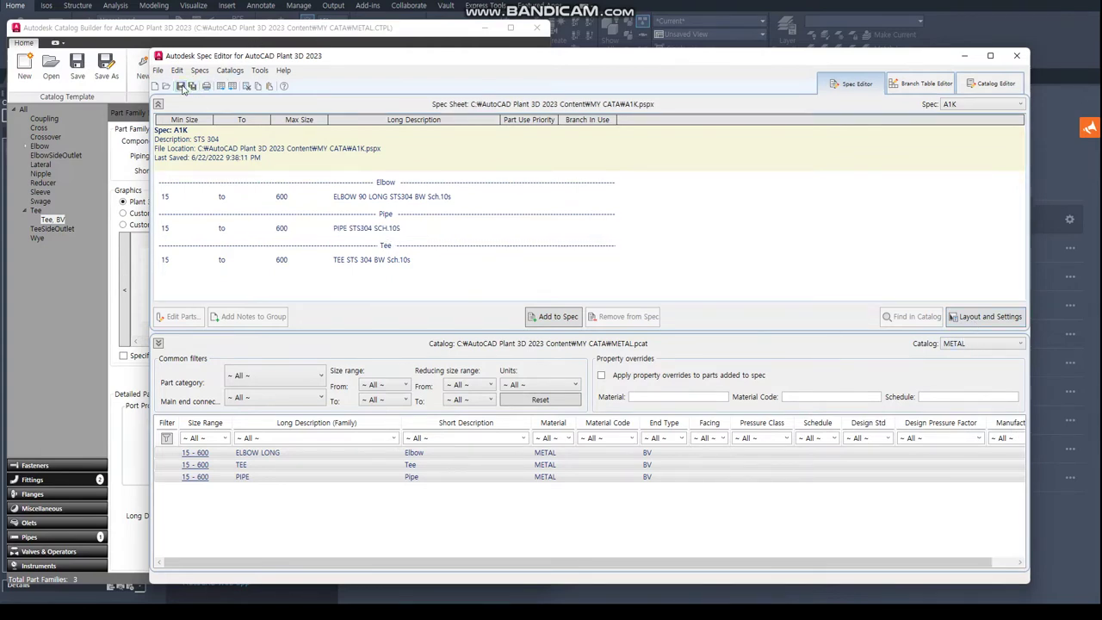
- Close the Spec Editor and catalog builder windows
left_click(1017, 56)
left_click(692, 136)
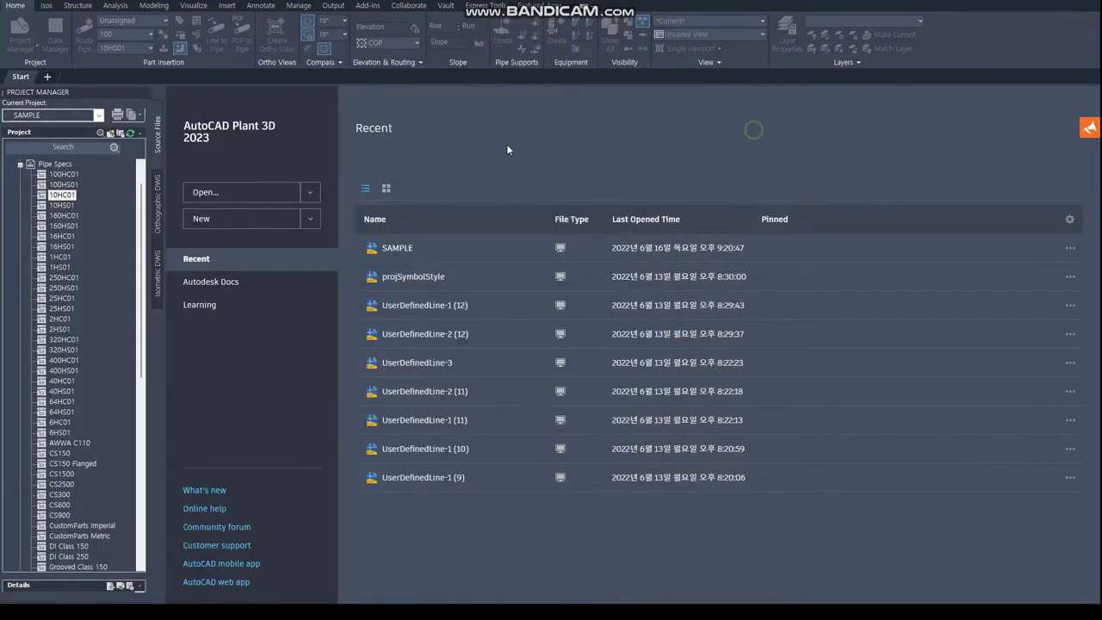
scroll(79, 192, "up", 1)
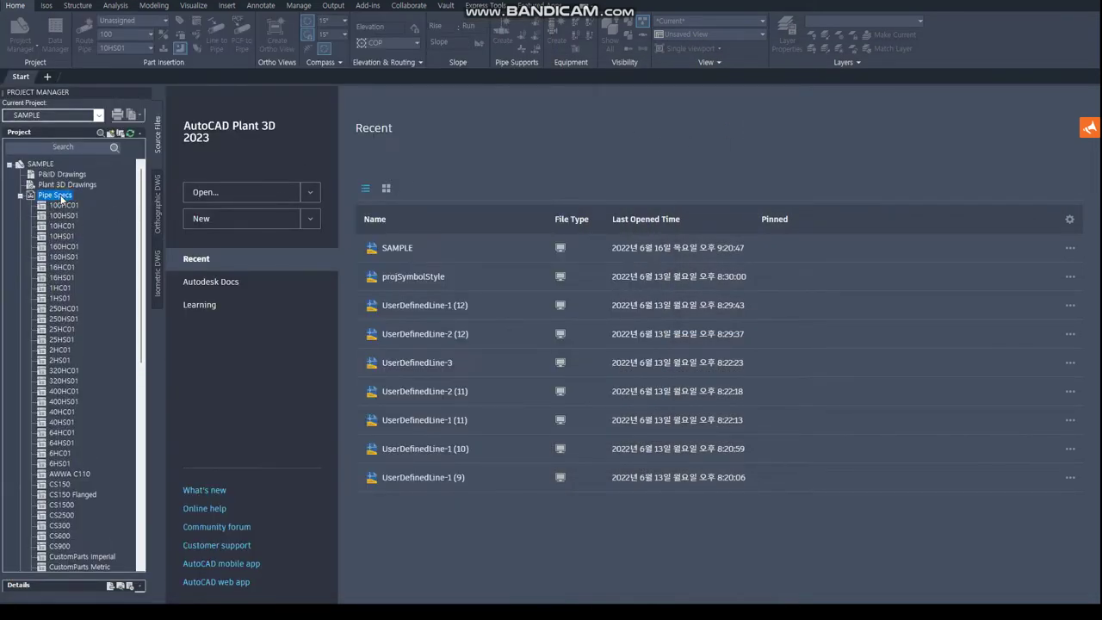
- Copy A1K.pspx from the MY CATA folder into the SAMPLE project's Pipe Specs
right_click(63, 196)
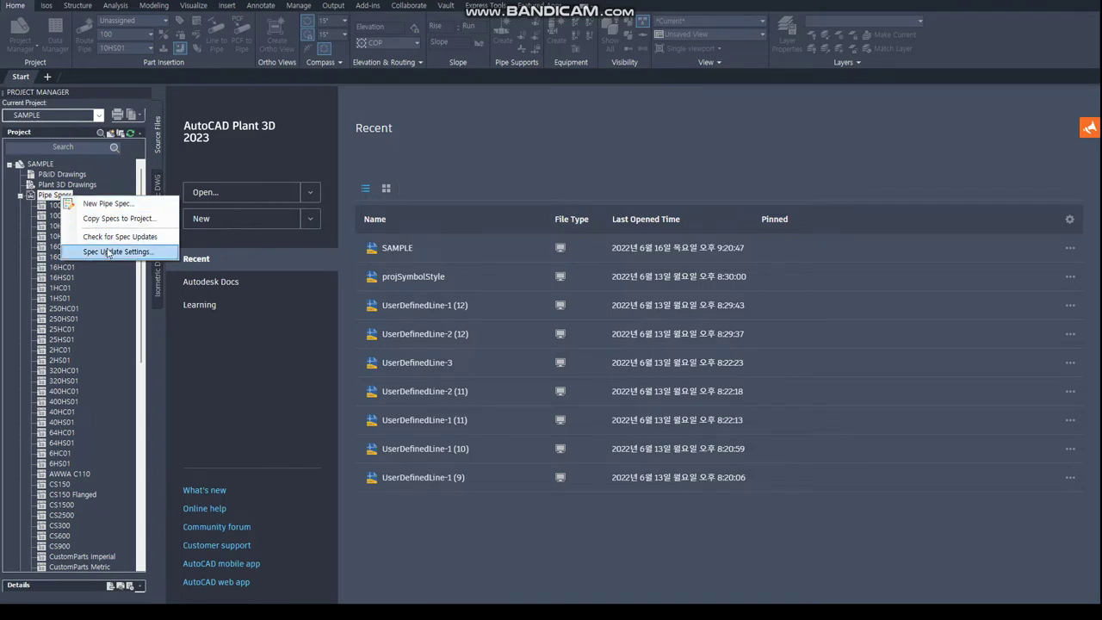
left_click(112, 218)
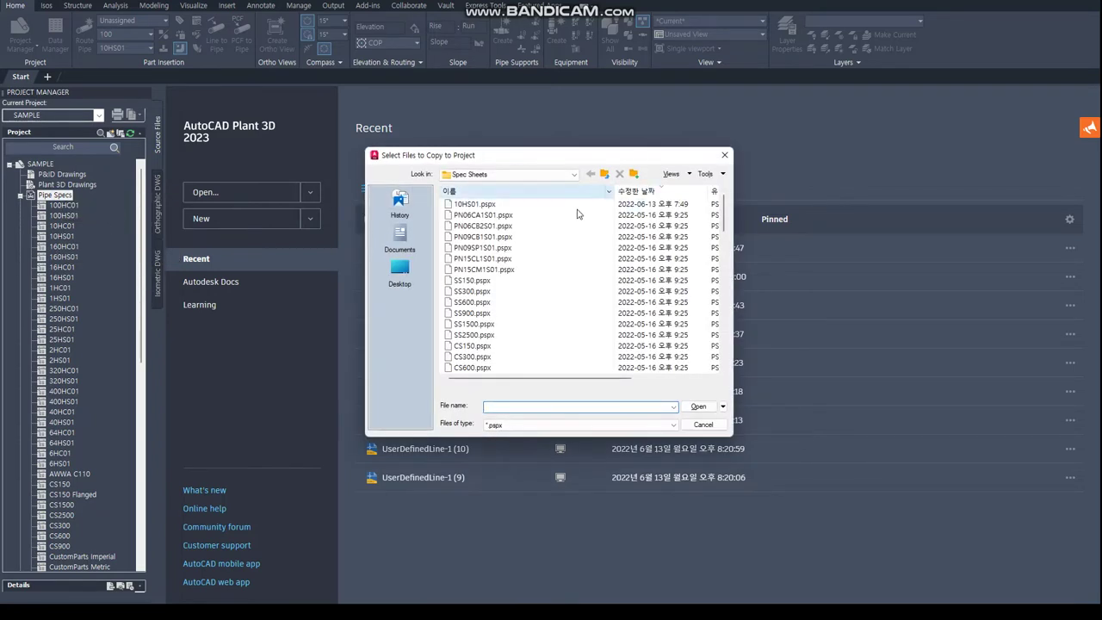
left_click(573, 174)
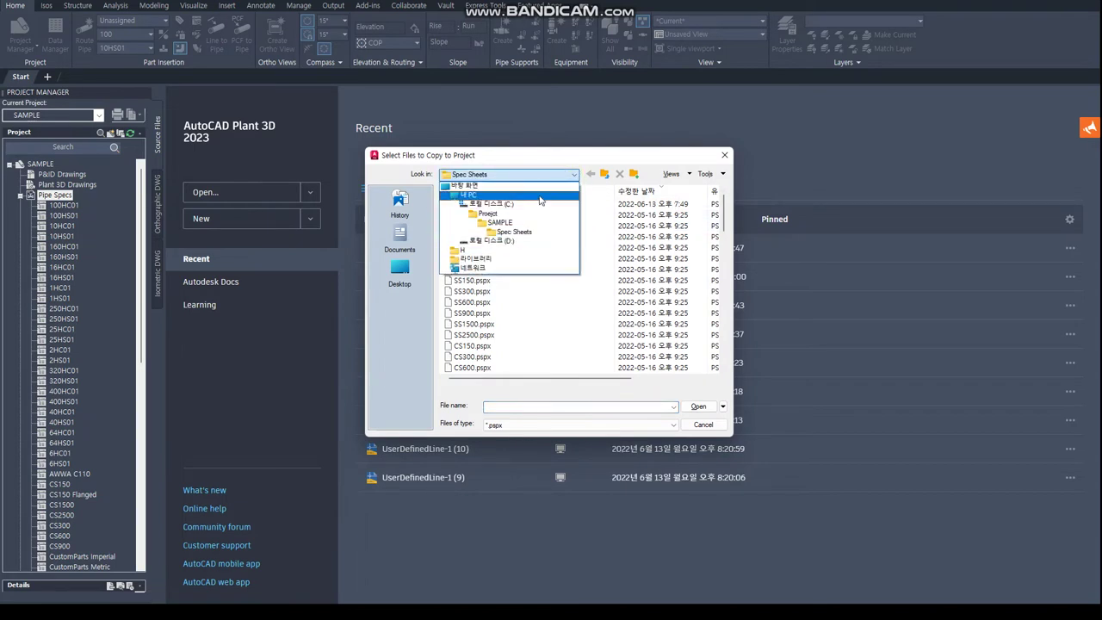
left_click(508, 204)
double_click(487, 216)
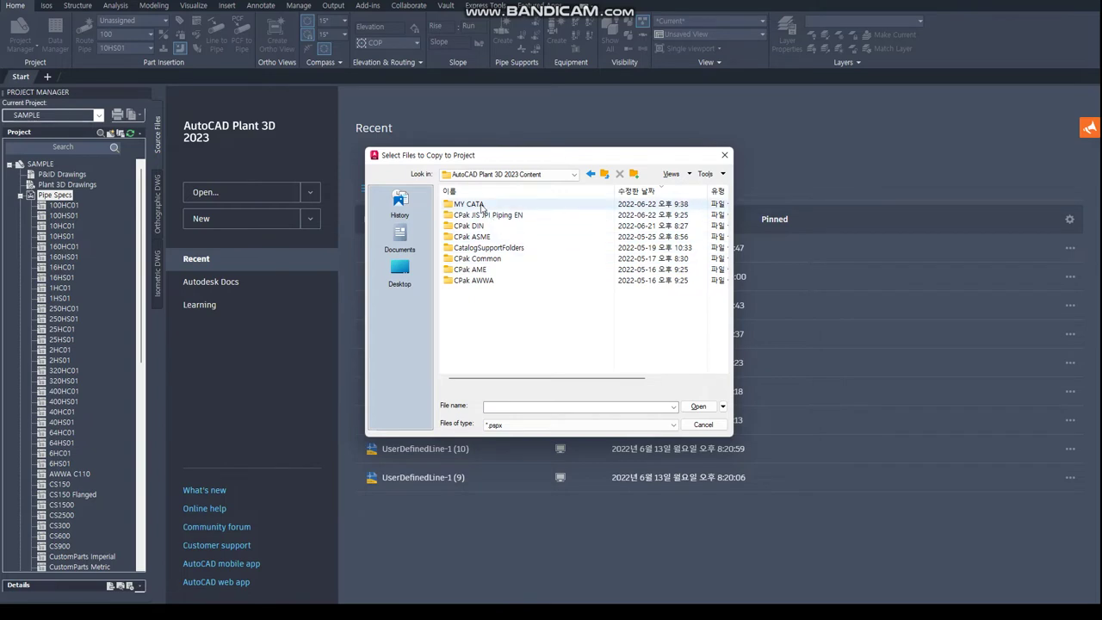
double_click(482, 207)
left_click(468, 204)
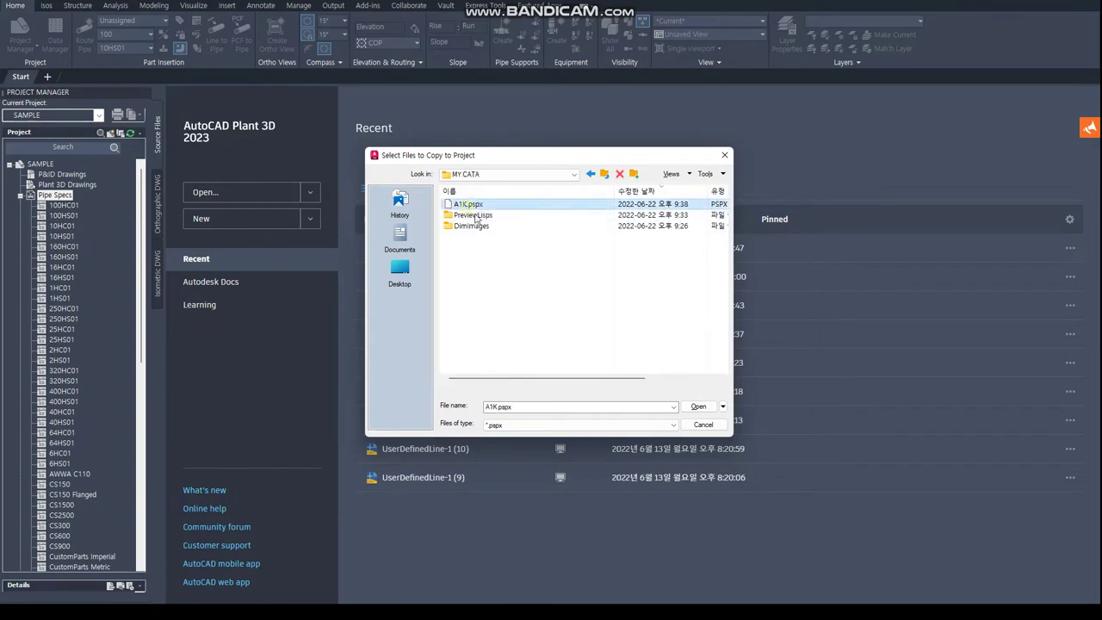
left_click(698, 406)
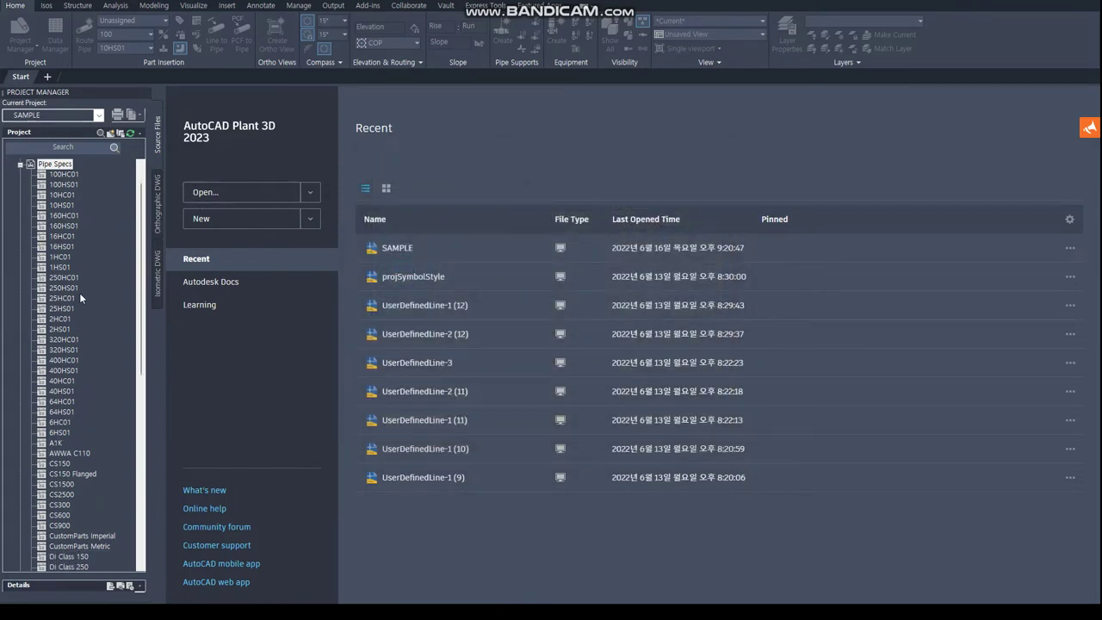
scroll(66, 406, "down", 2)
- Create a new Plant 3D drawing named sample under Plant 3D Drawings
left_click(53, 381)
scroll(79, 347, "up", 3)
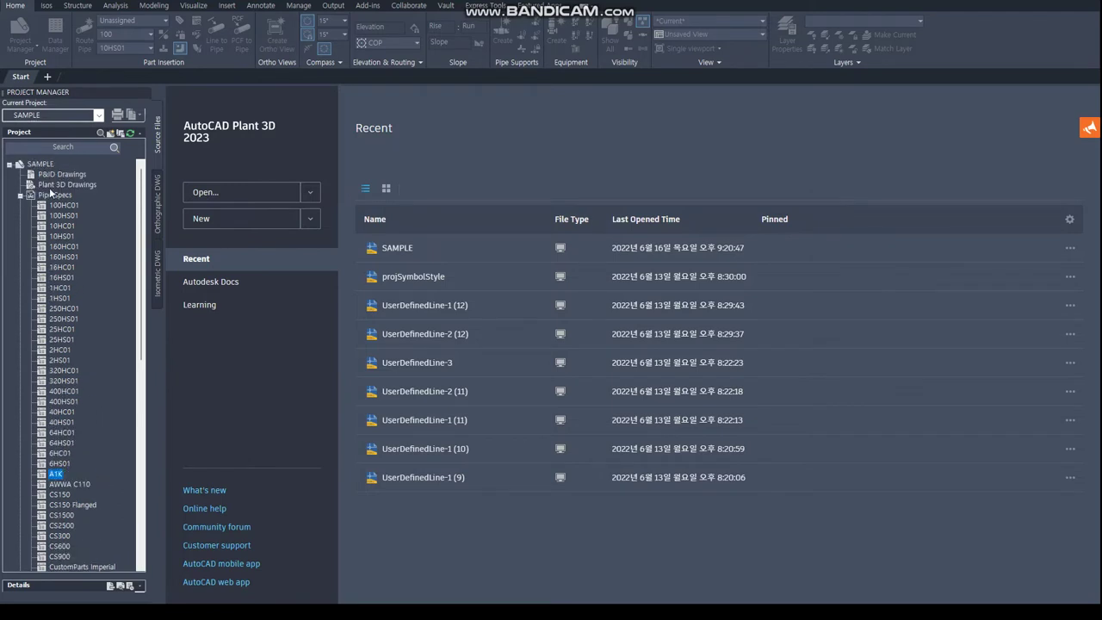
right_click(62, 185)
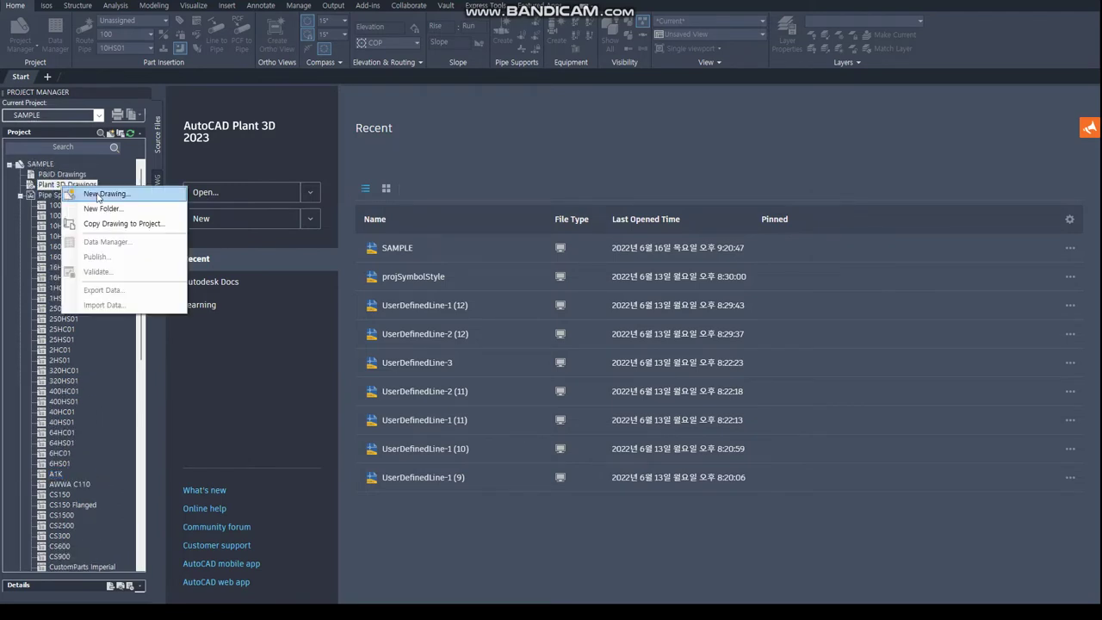
left_click(97, 196)
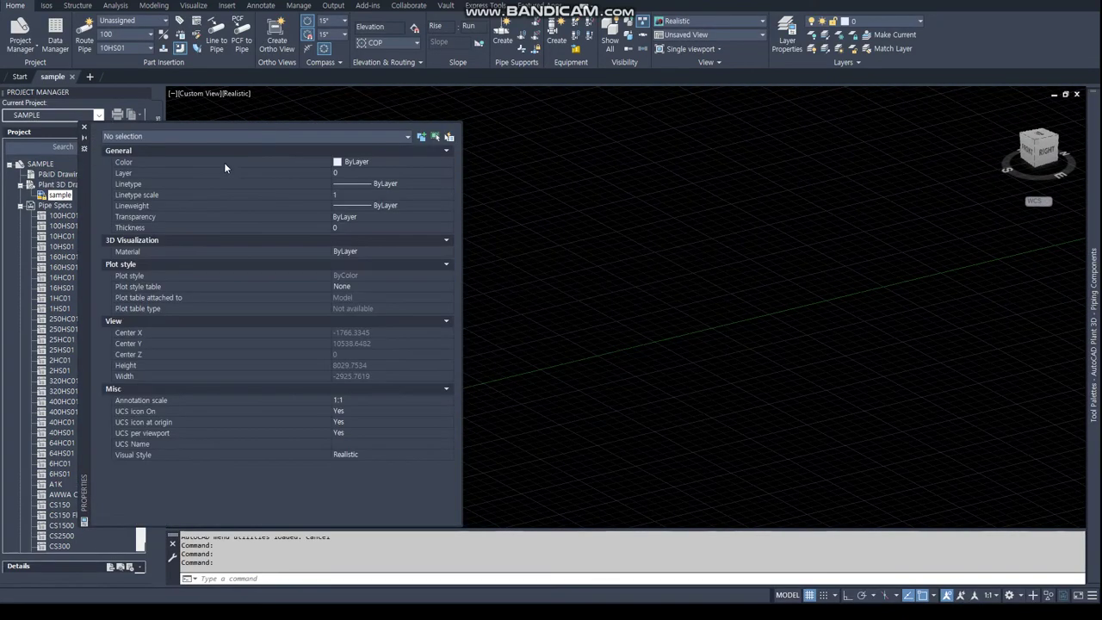
- Close the properties palette and set routing to spec A1K at size 40
left_click(84, 129)
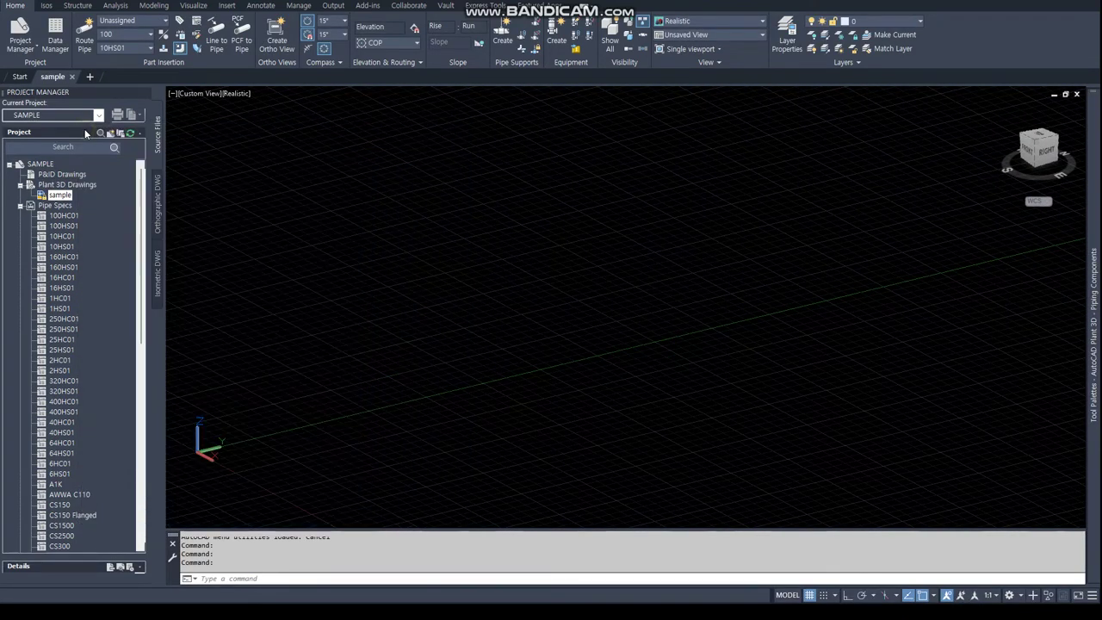
left_click(142, 47)
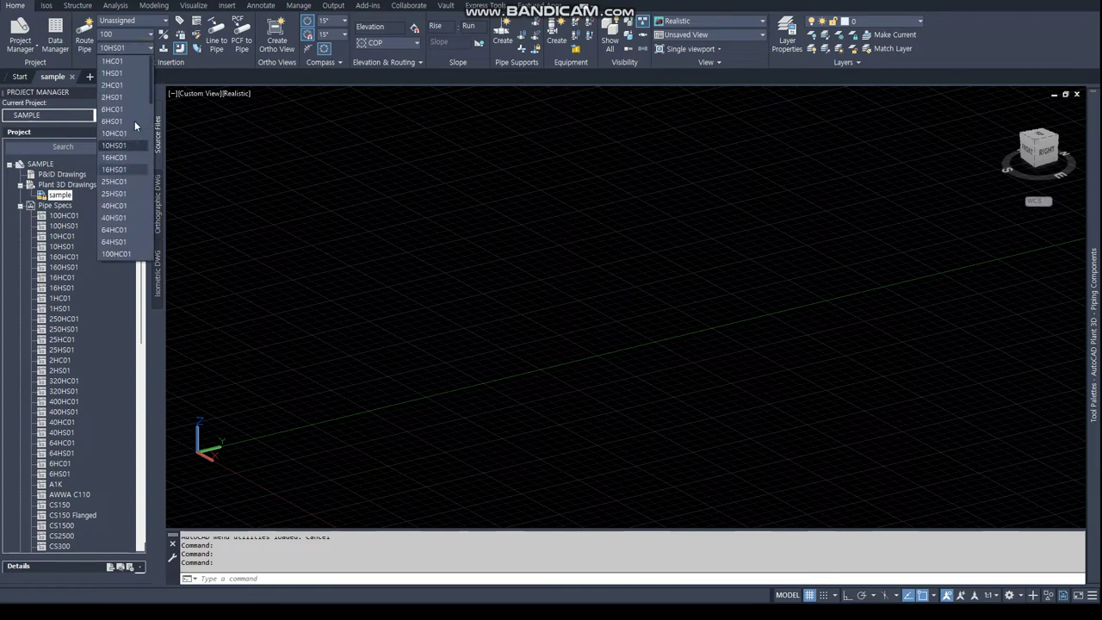
scroll(128, 127, "down", 2)
scroll(121, 134, "down", 4)
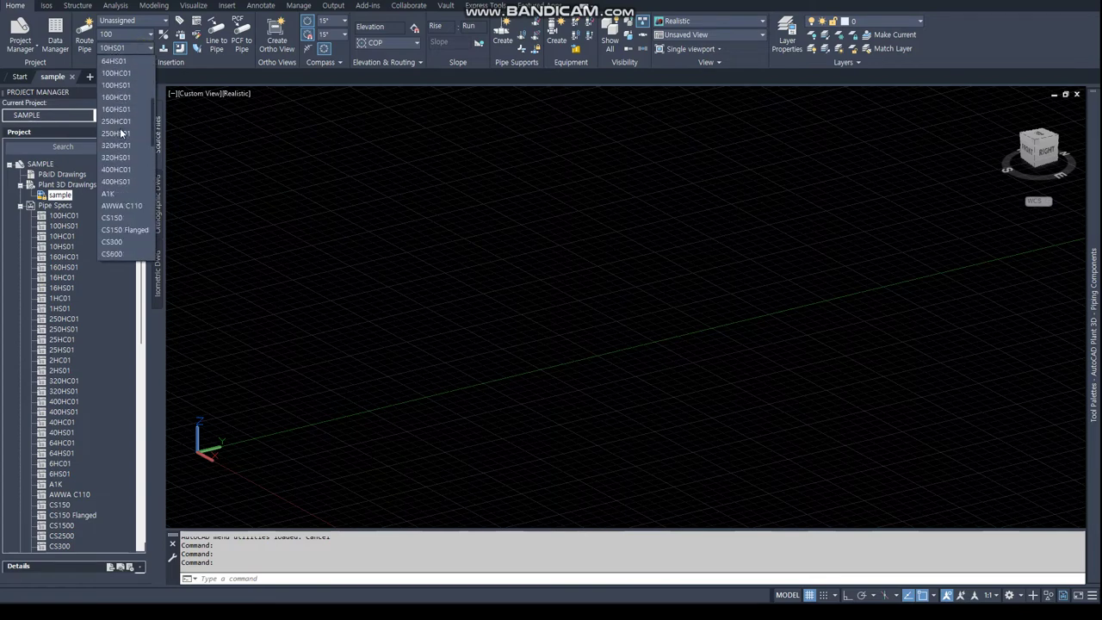
scroll(122, 133, "down", 1)
left_click(106, 158)
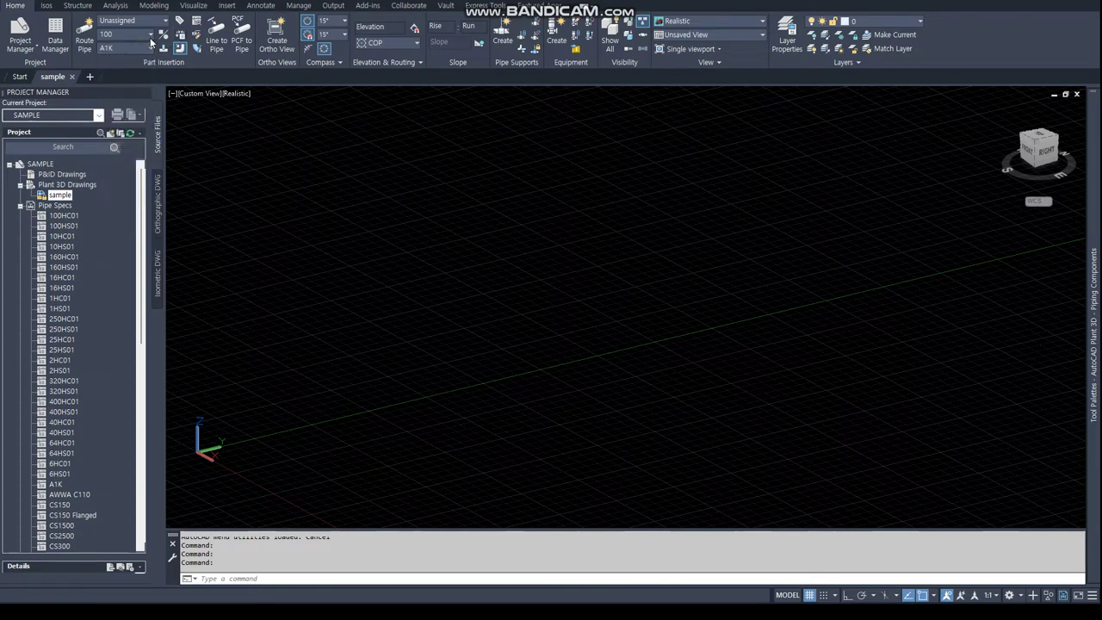
left_click(151, 36)
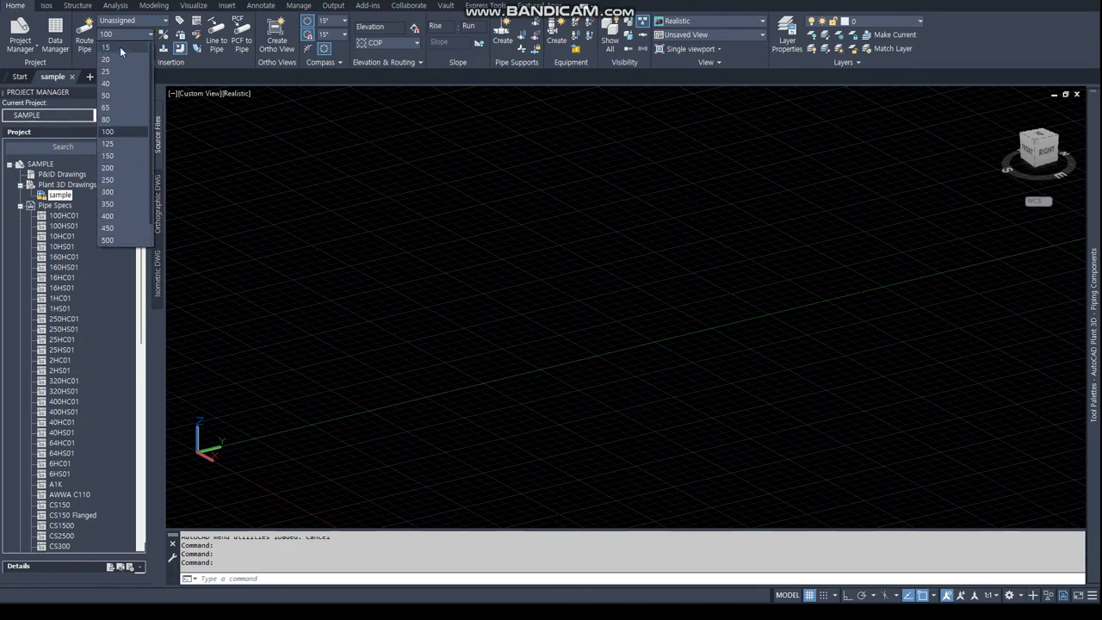
left_click(111, 83)
- Route a size-40 A1K pipe with three straight legs joined by two elbows
left_click(84, 28)
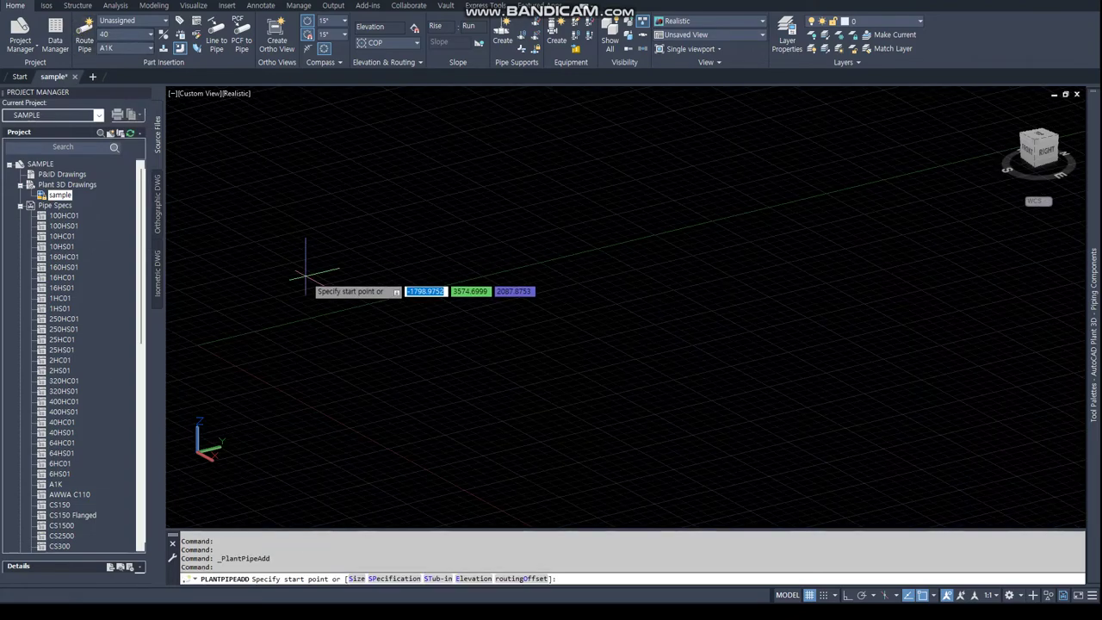
left_click(304, 273)
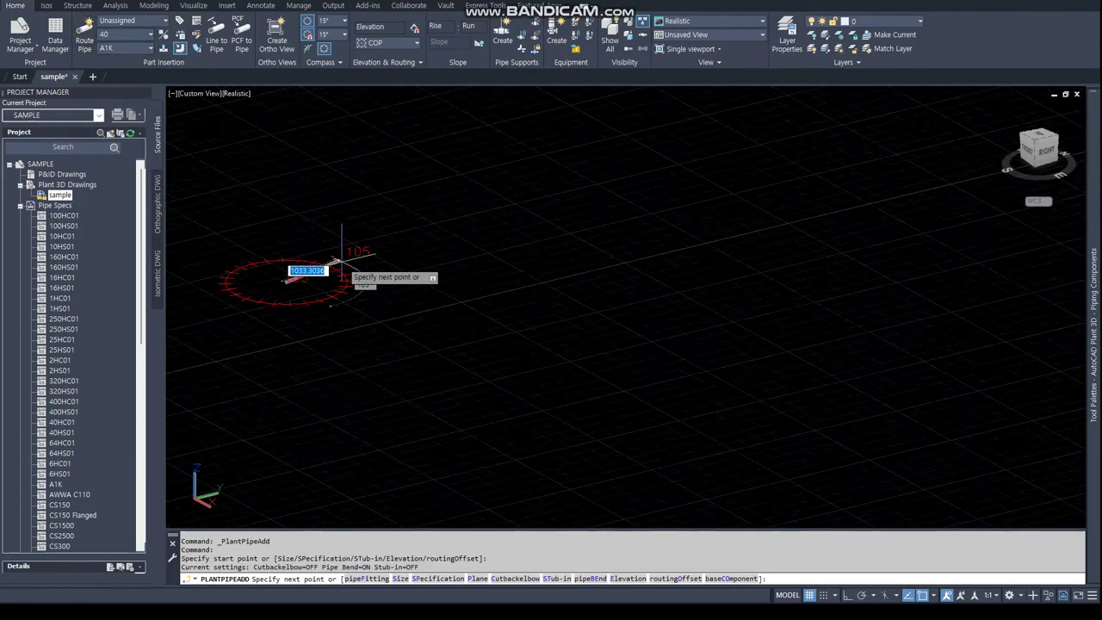
left_click(310, 292)
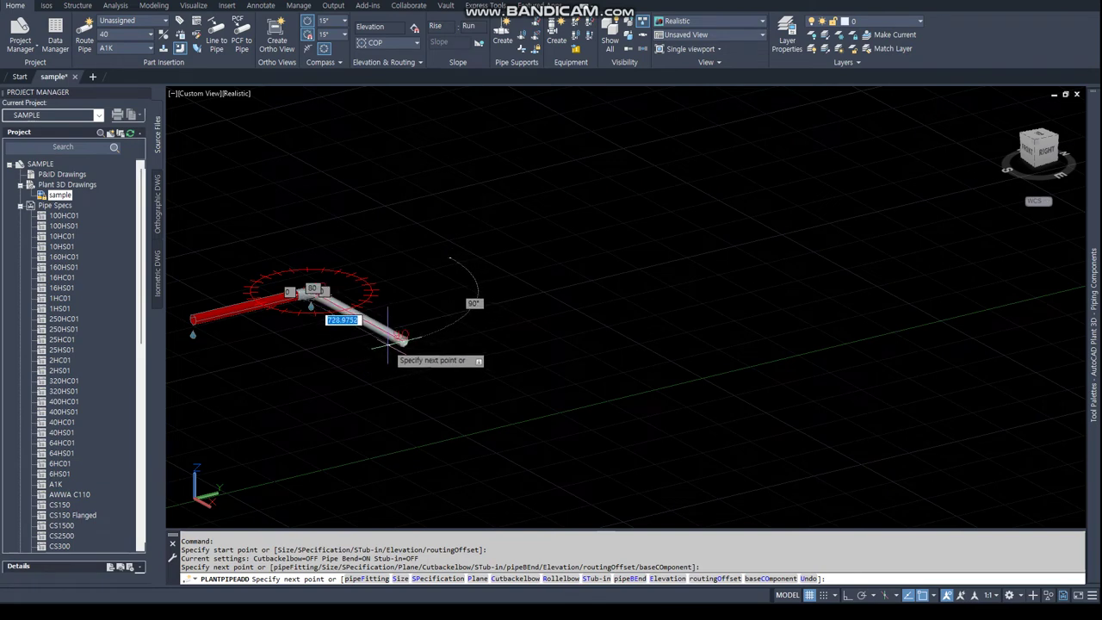
left_click(399, 342)
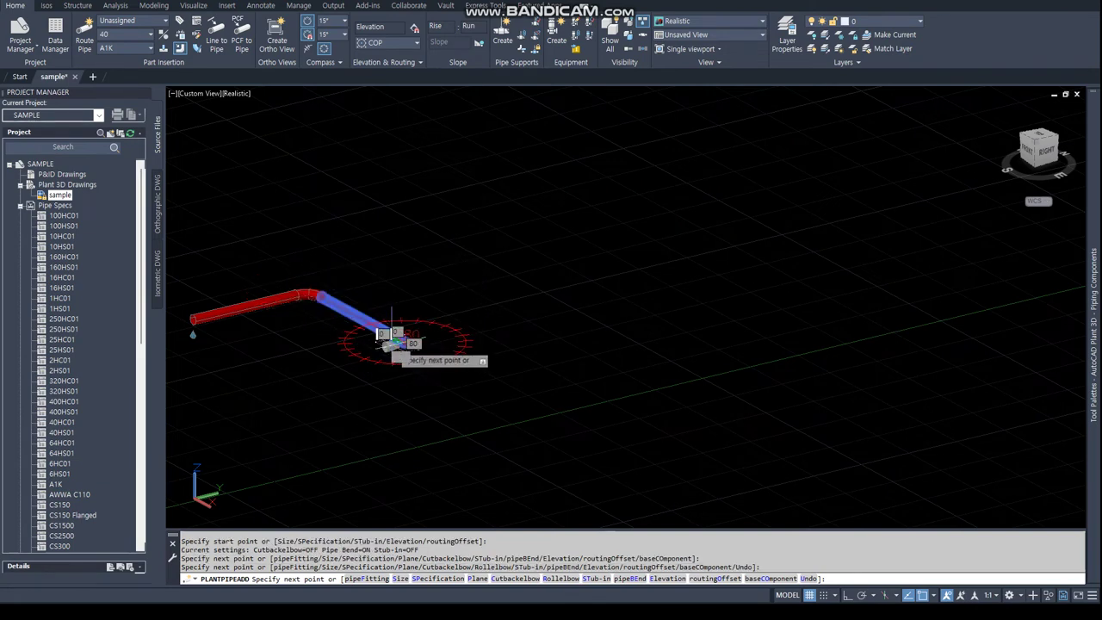
scroll(472, 330, "up", 3)
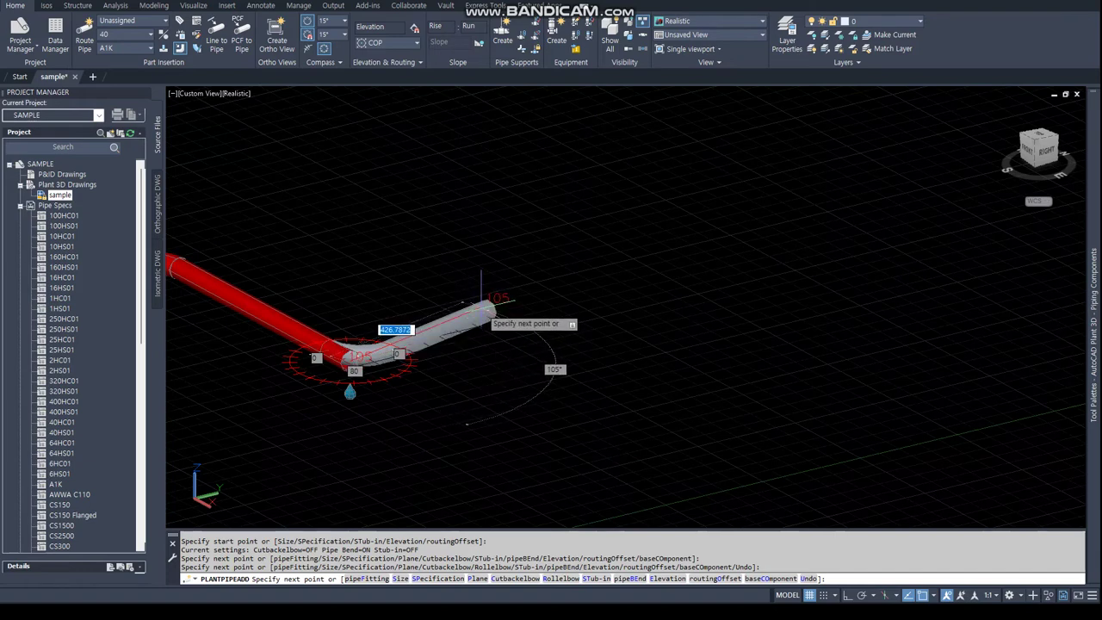
middle_click_drag(482, 326, 439, 396, "shift")
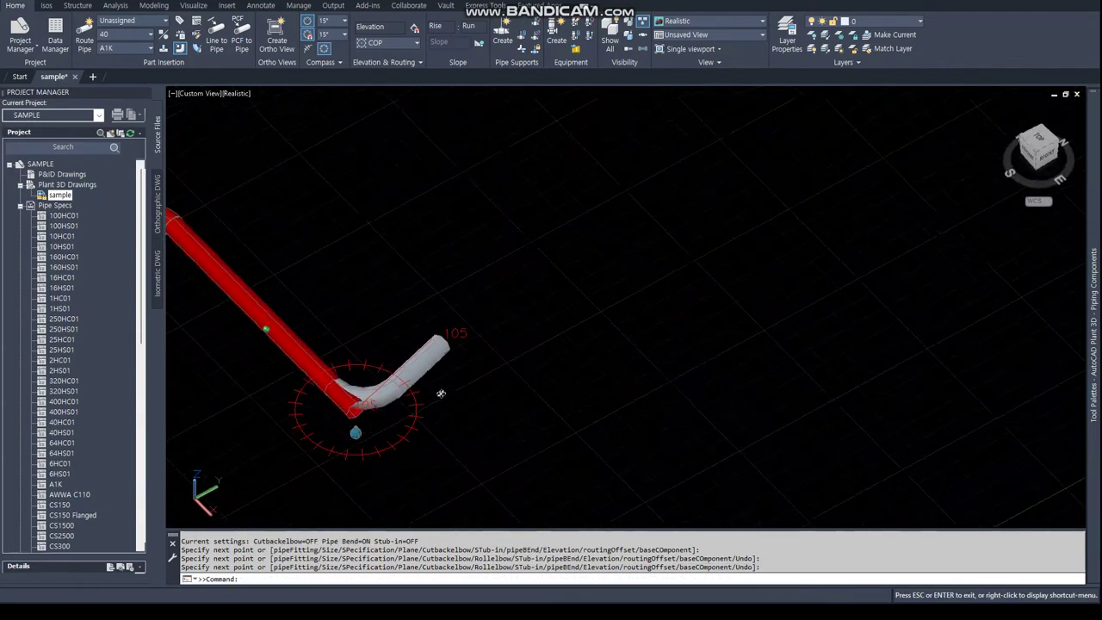
left_click(478, 346)
key("Return")
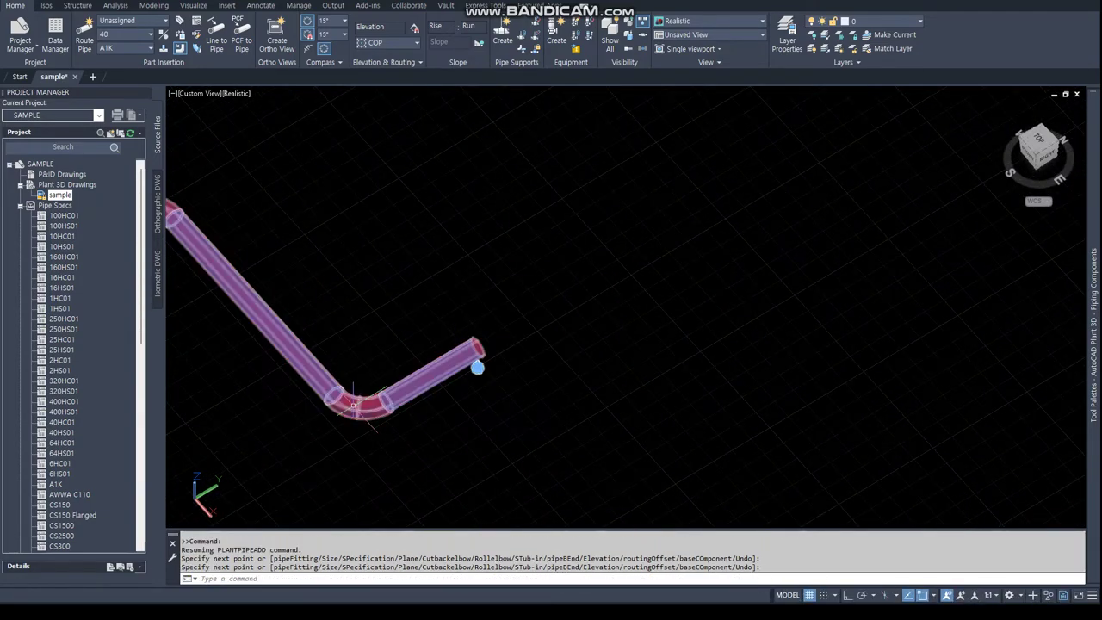
scroll(480, 300, "down", 4)
key("Escape")
key("Escape")
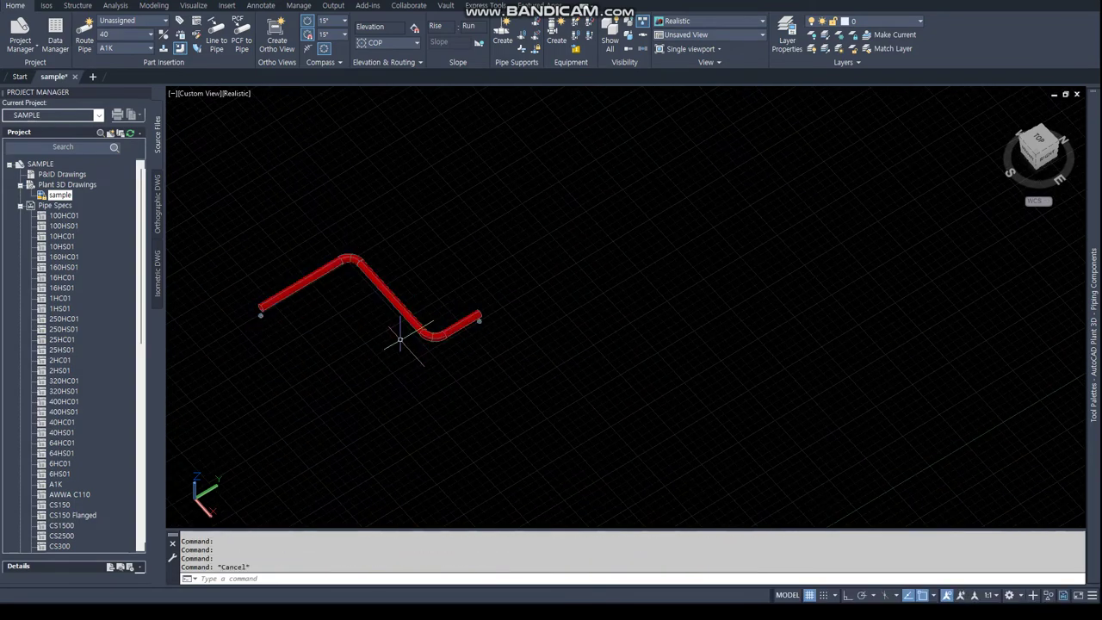
left_click(84, 34)
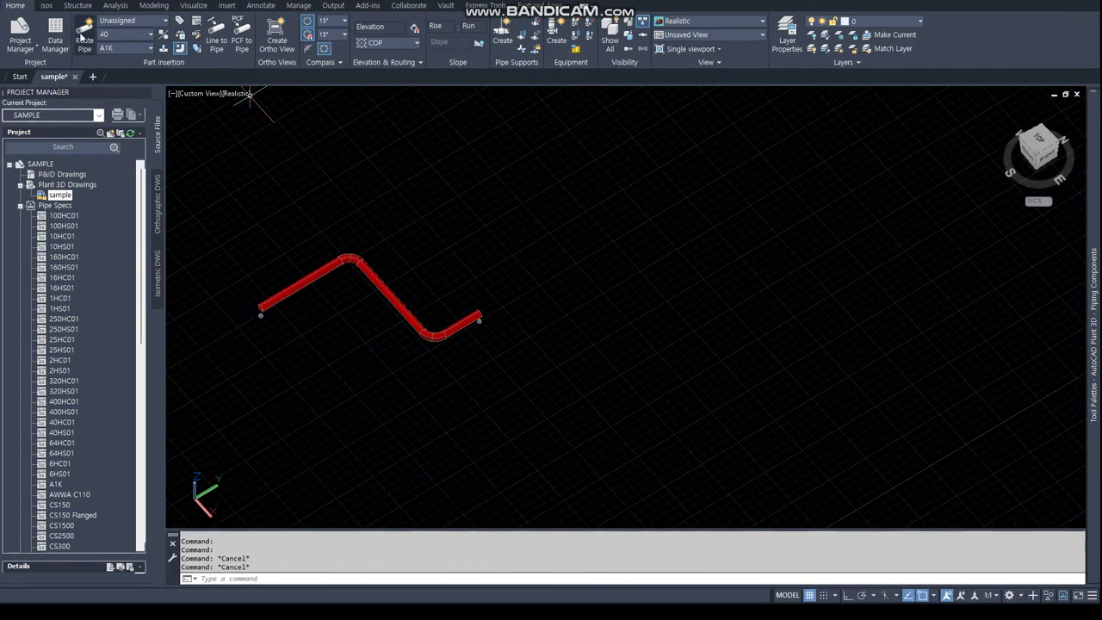
- Route a second A1K pipe with bends turned off, through five sharp-cornered legs
left_click(454, 445)
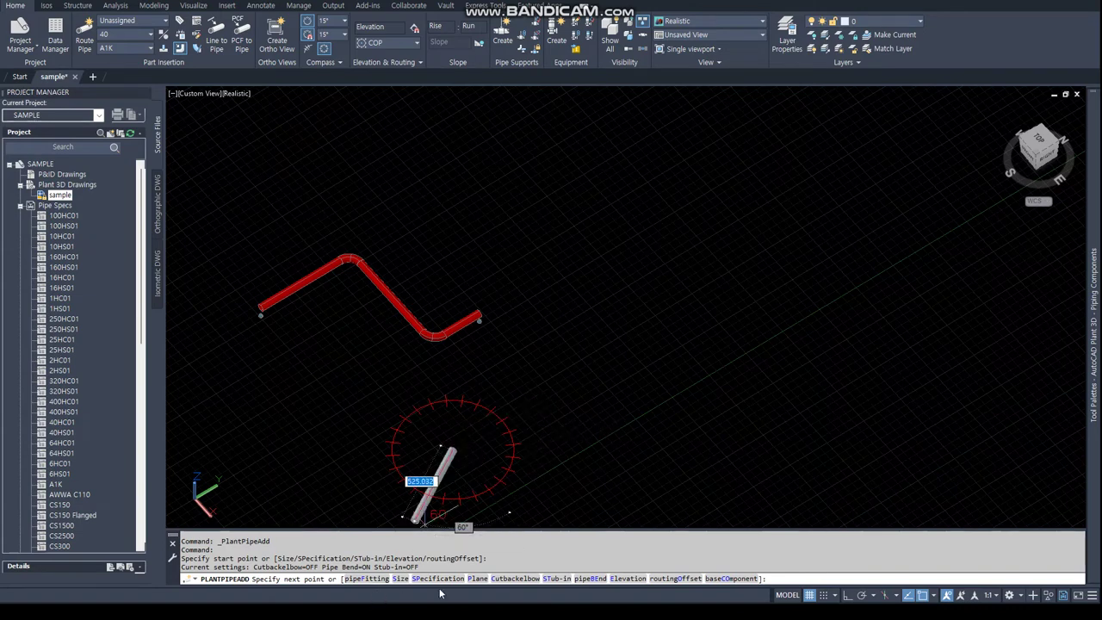
type("be")
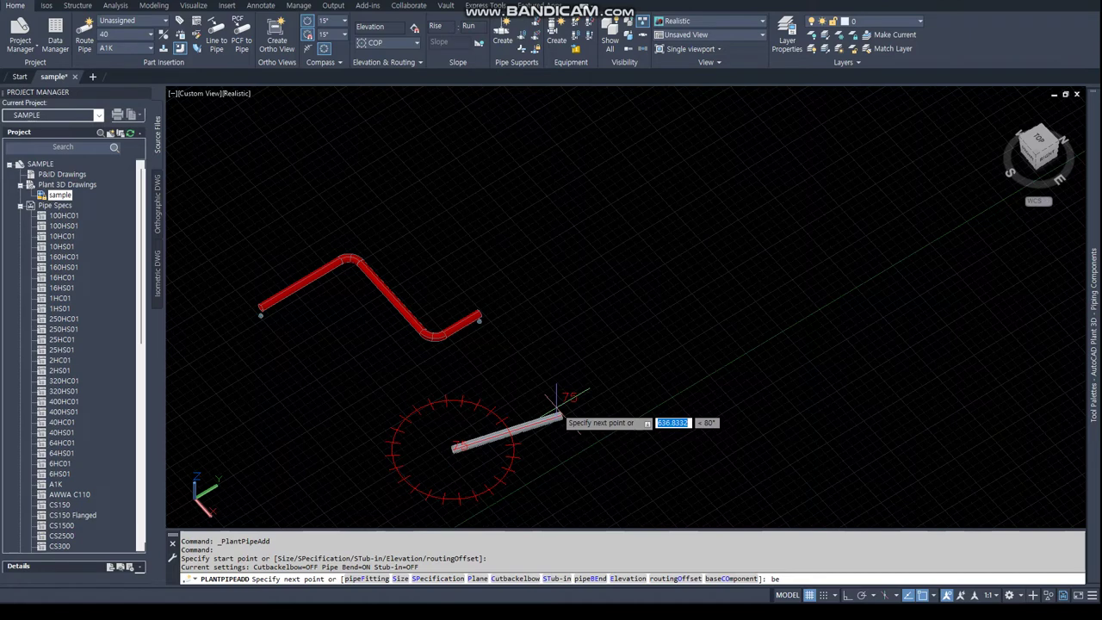
key("Return")
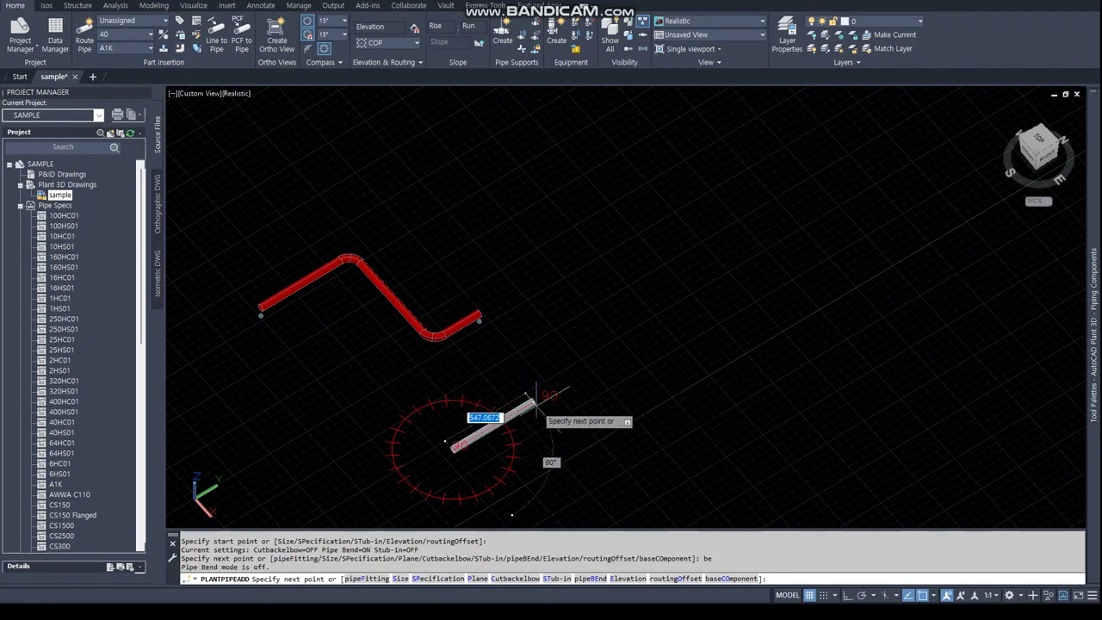
left_click(529, 398)
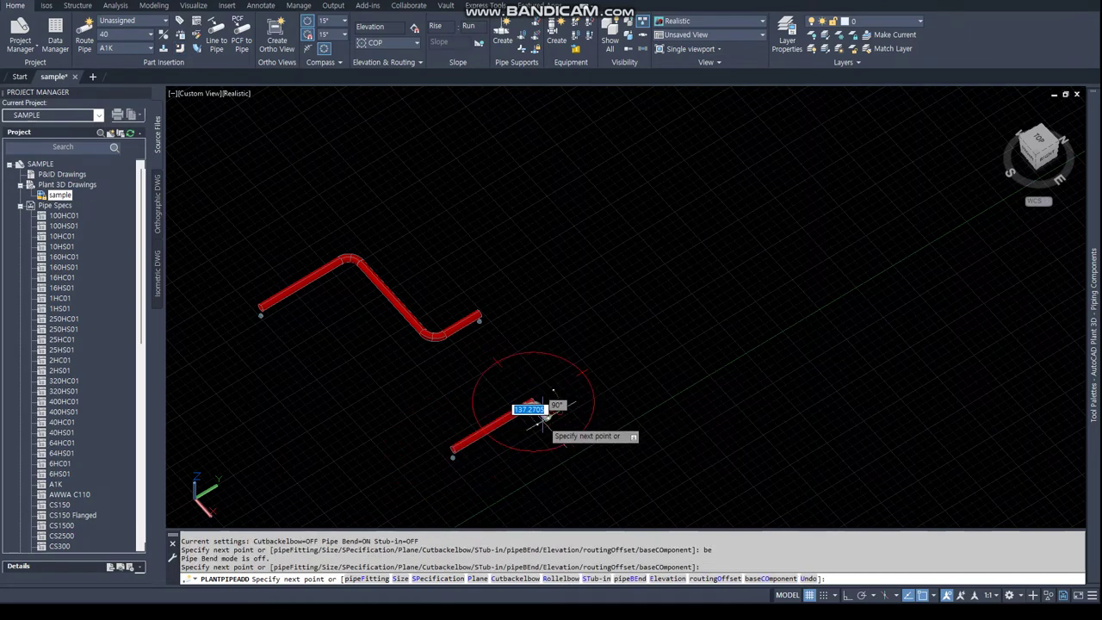
left_click(579, 448)
left_click(667, 401)
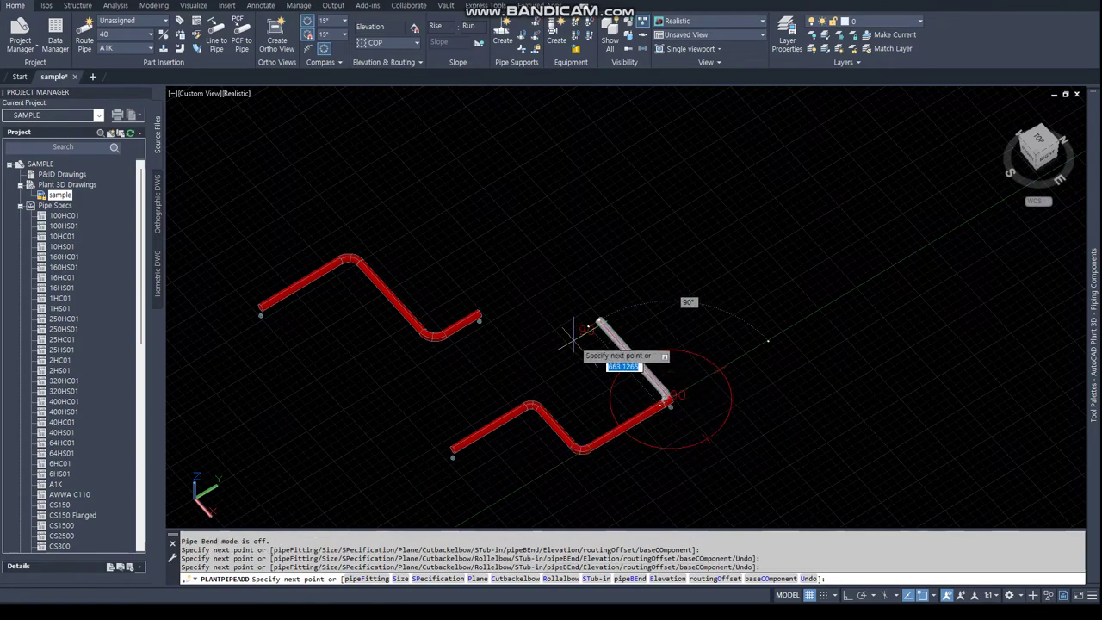
left_click(571, 284)
left_click(648, 237)
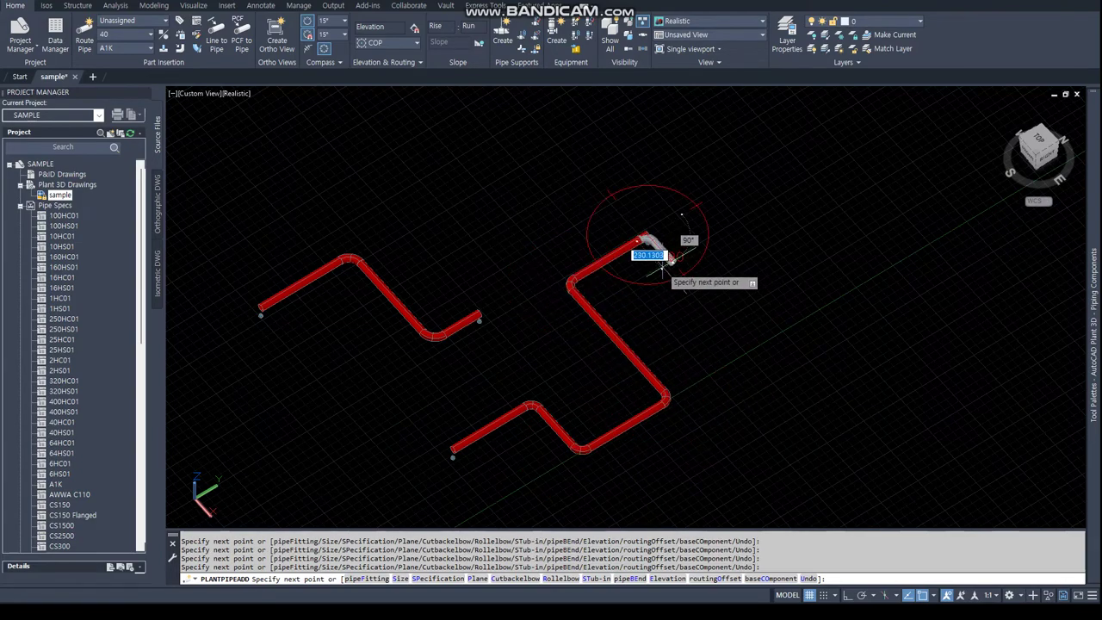
key("Return")
- Add a branch line off the middle leg of the new pipe run
left_click(614, 341)
scroll(608, 349, "up", 2)
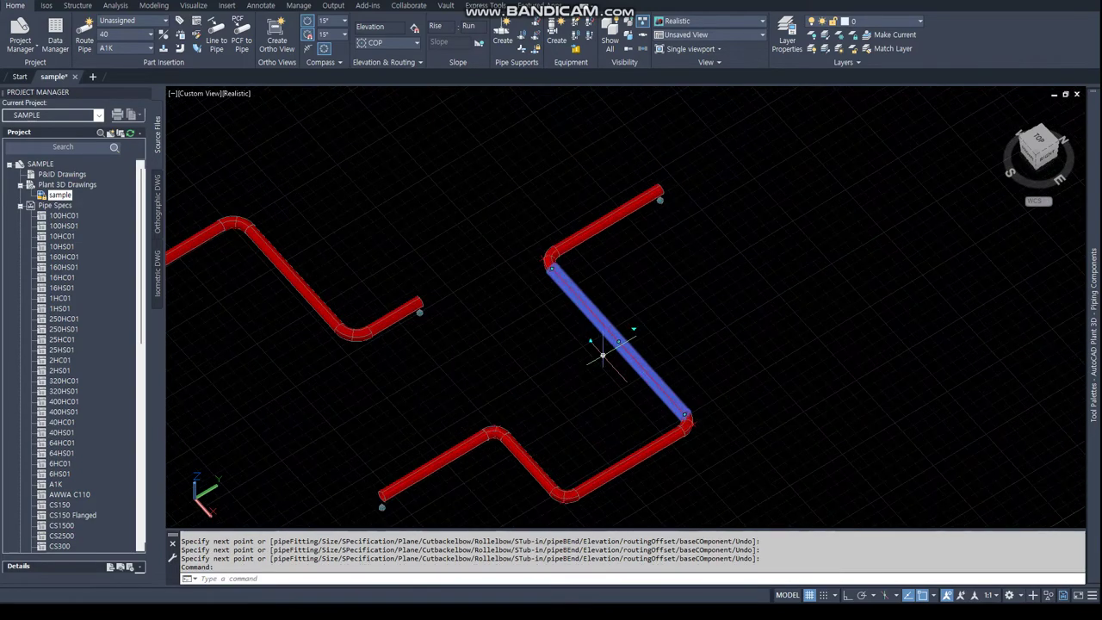
left_click(633, 329)
left_click(720, 289)
key("Escape")
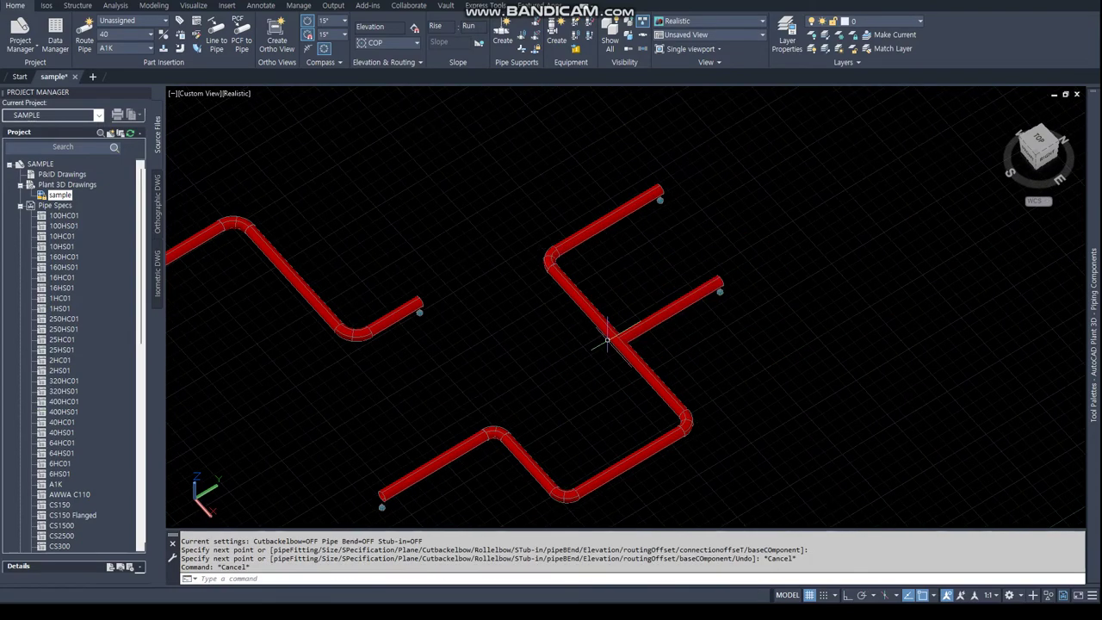
scroll(607, 340, "up", 3)
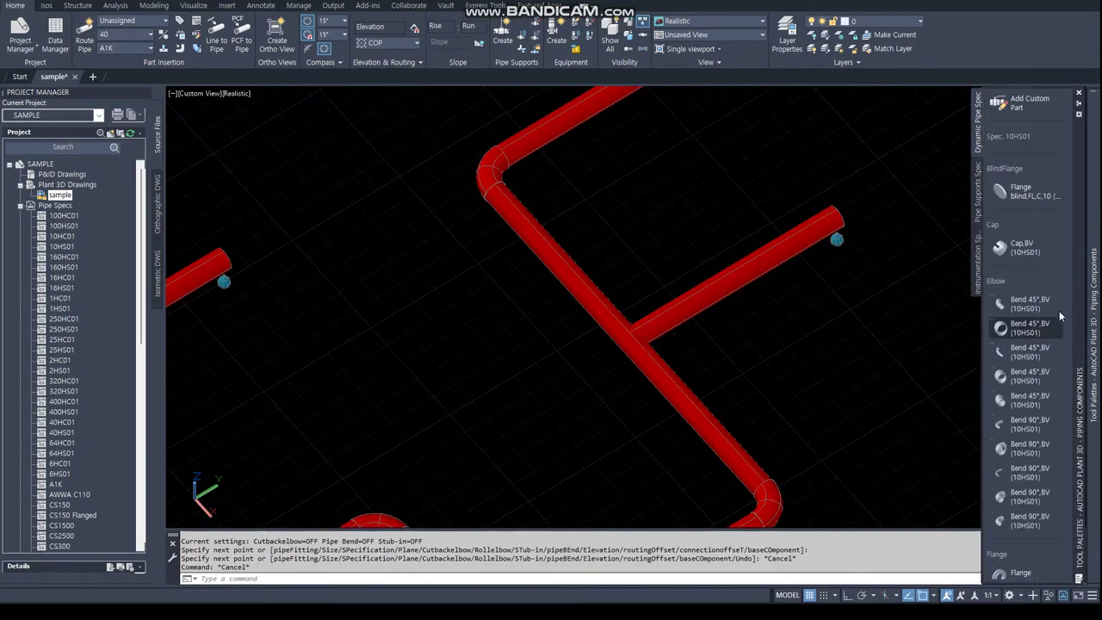
mouse_move(1092, 336)
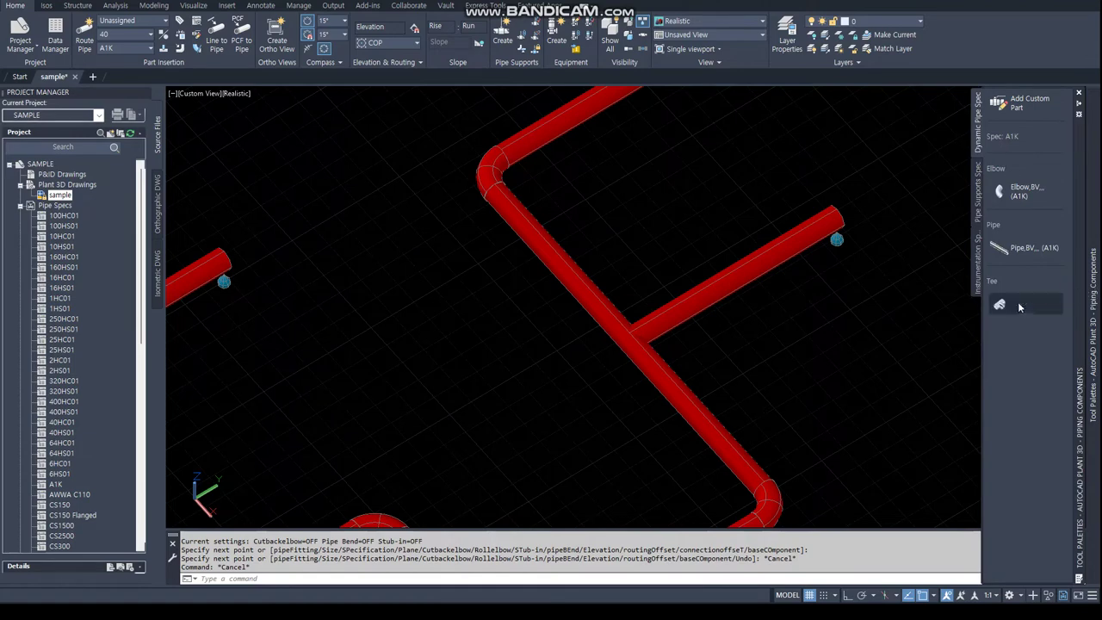
- Place a loose tee fitting beside the branched pipe and set its rotation
left_click(1025, 304)
left_click(734, 341)
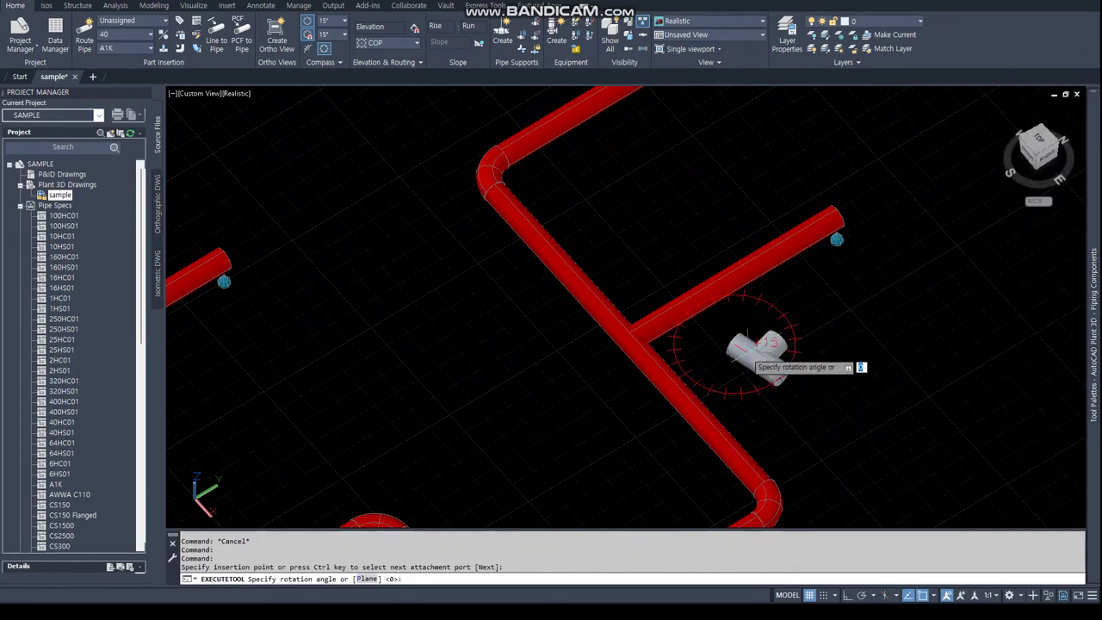
left_click(797, 416)
key("Return")
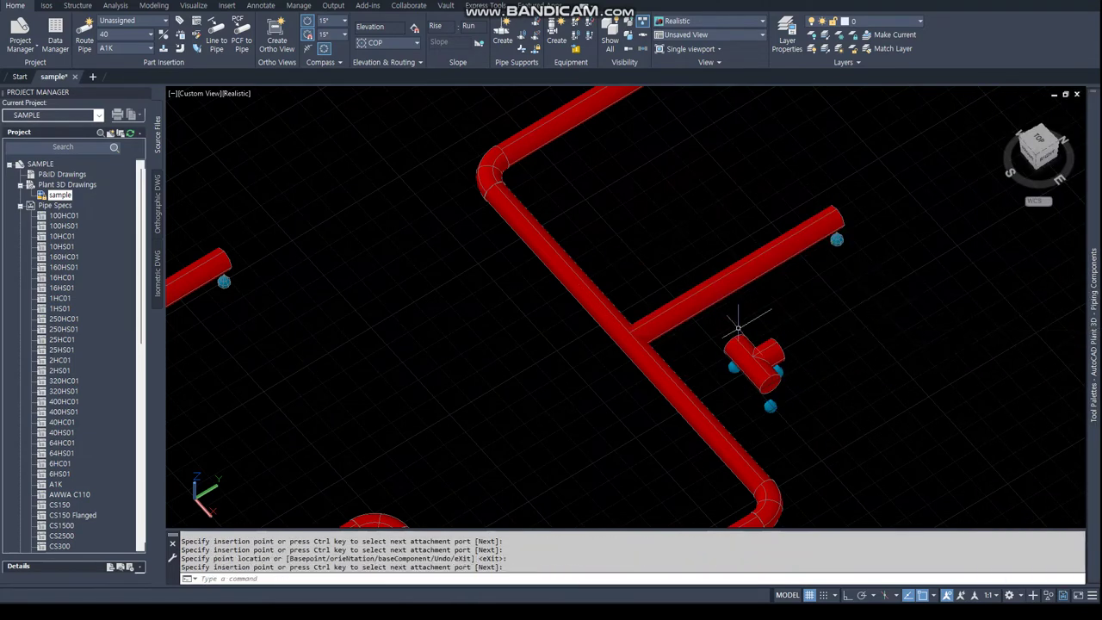
- Set both compass angle increments on the Home ribbon to 45°
left_click(345, 21)
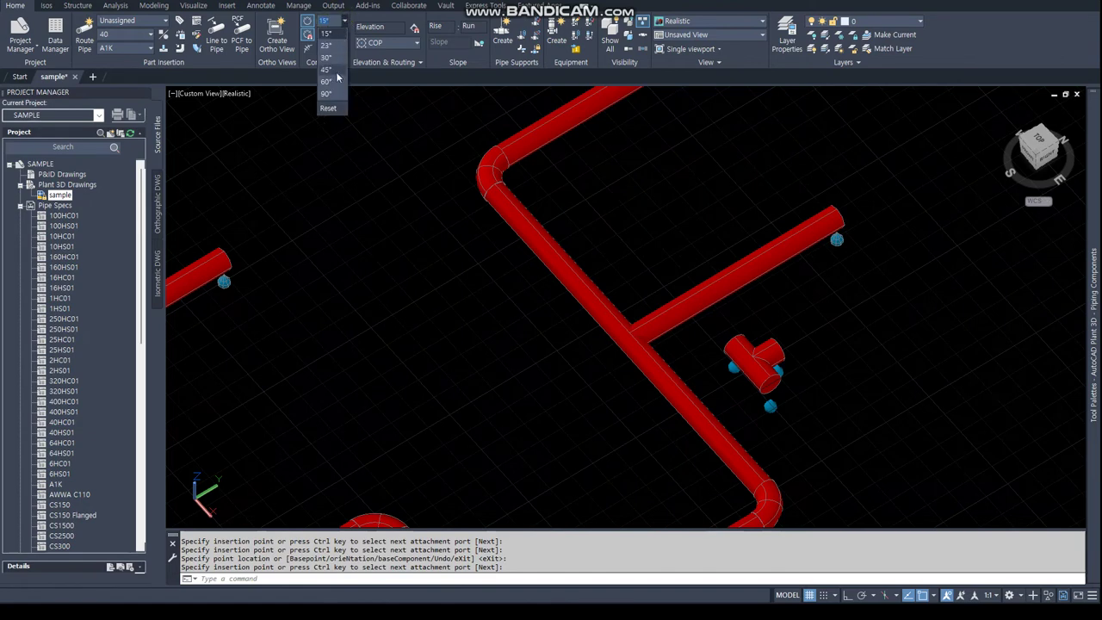
left_click(332, 70)
left_click(345, 34)
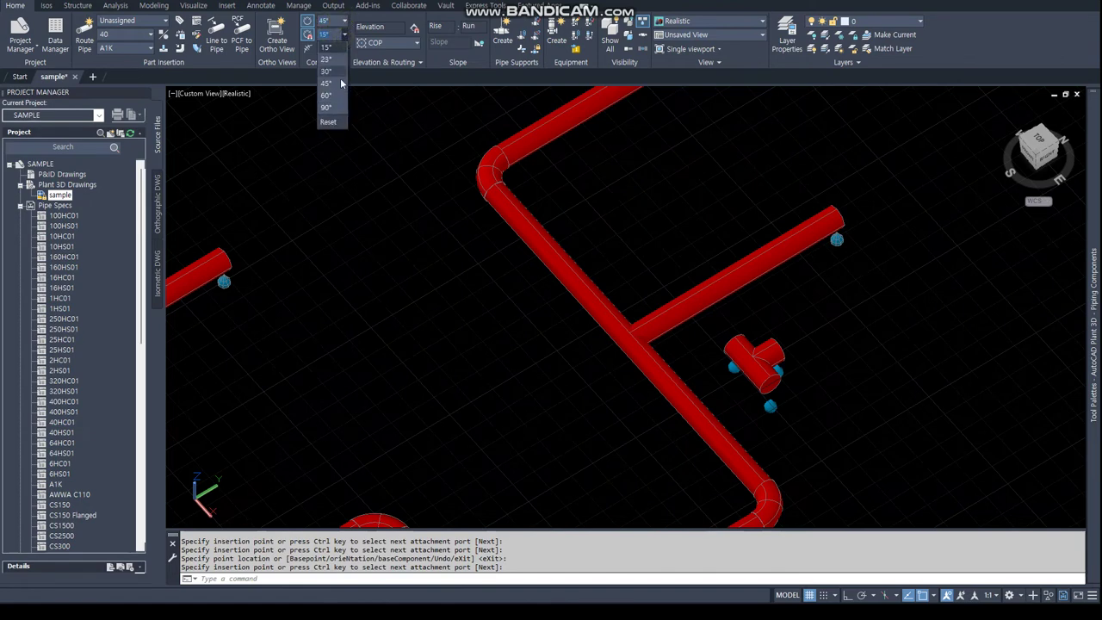
left_click(335, 83)
left_click(593, 471)
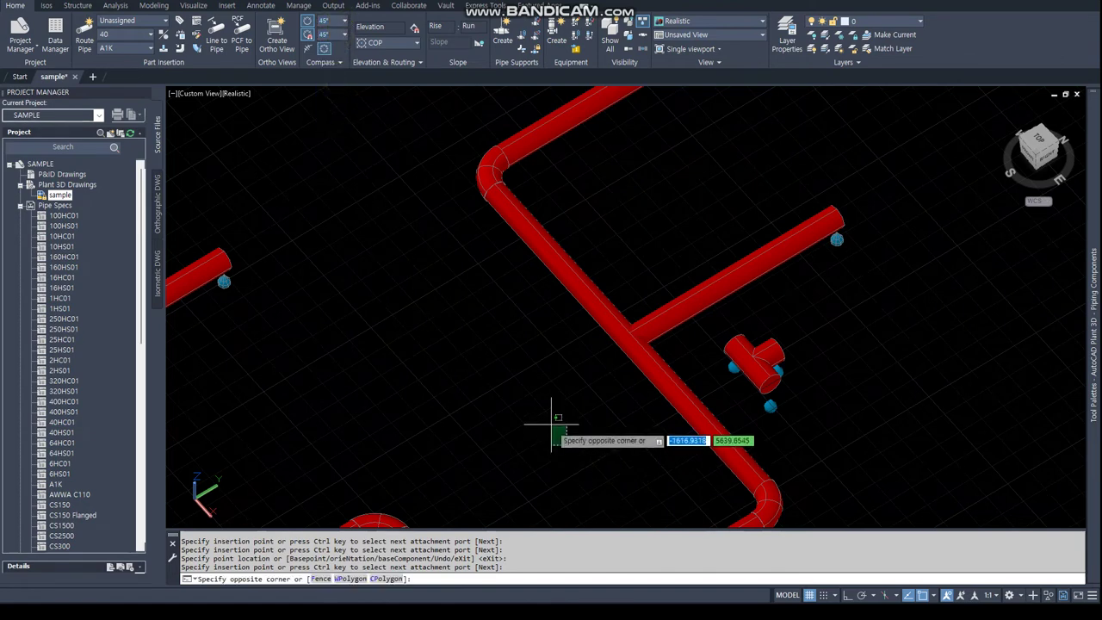
key("Escape")
key("Escape")
scroll(554, 430, "down", 5)
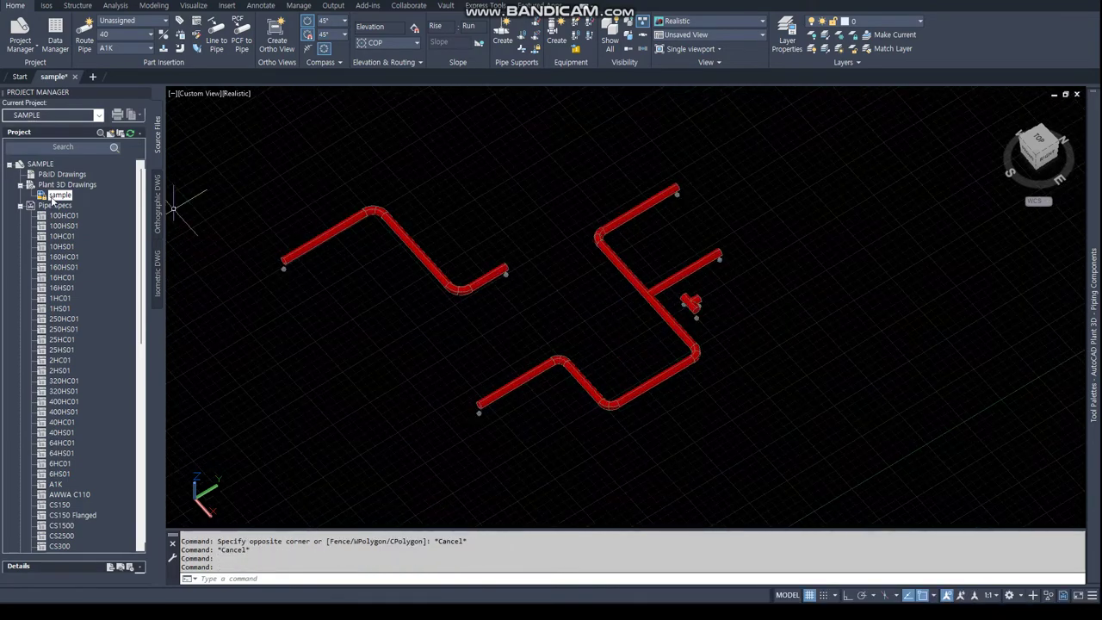
- Open the A1K spec and its branch table, then put the Spec Editor away to show the model
right_click(56, 486)
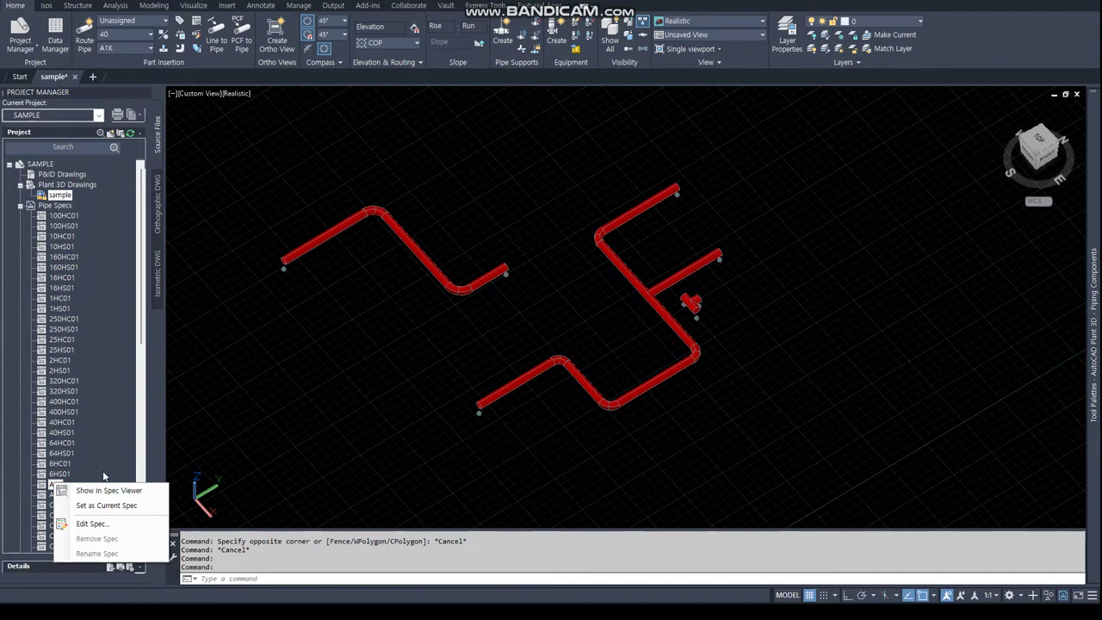
left_click(91, 524)
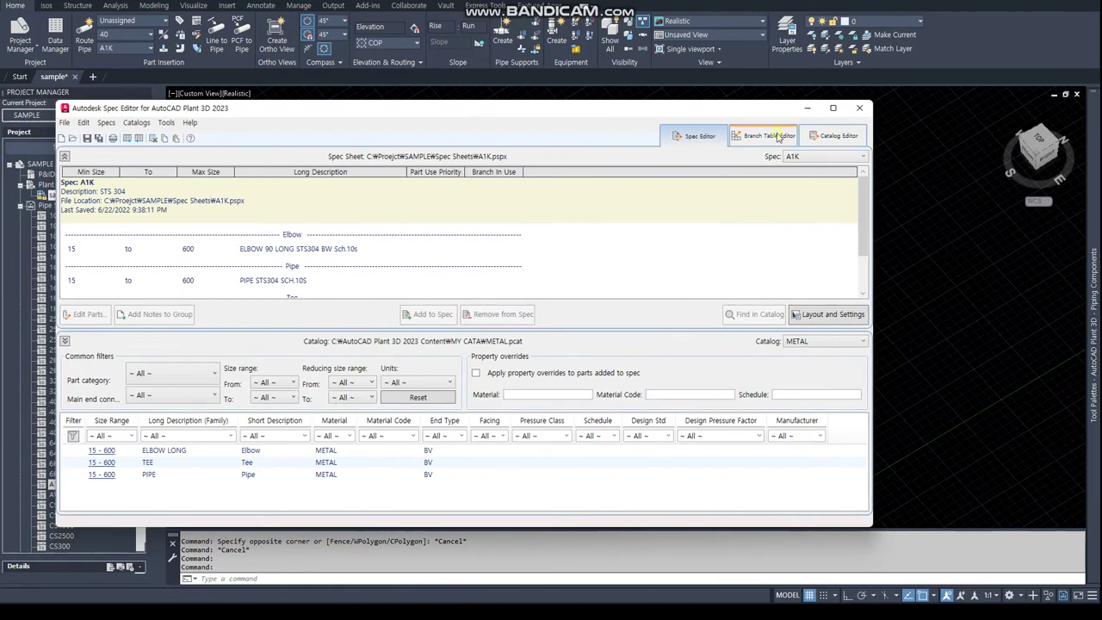
left_click(779, 139)
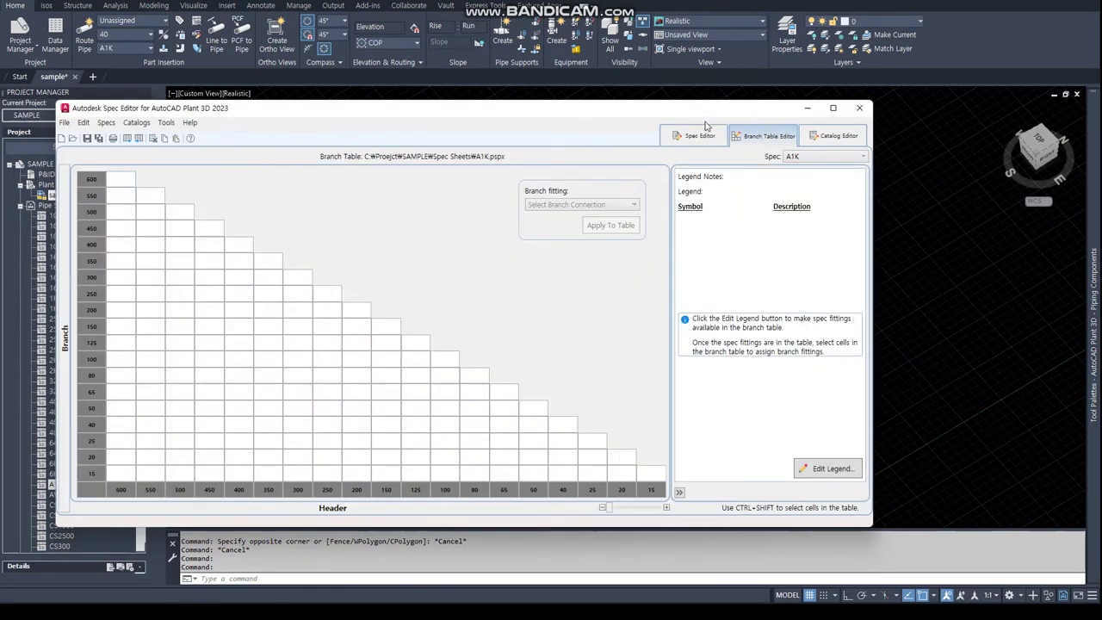
left_click(807, 108)
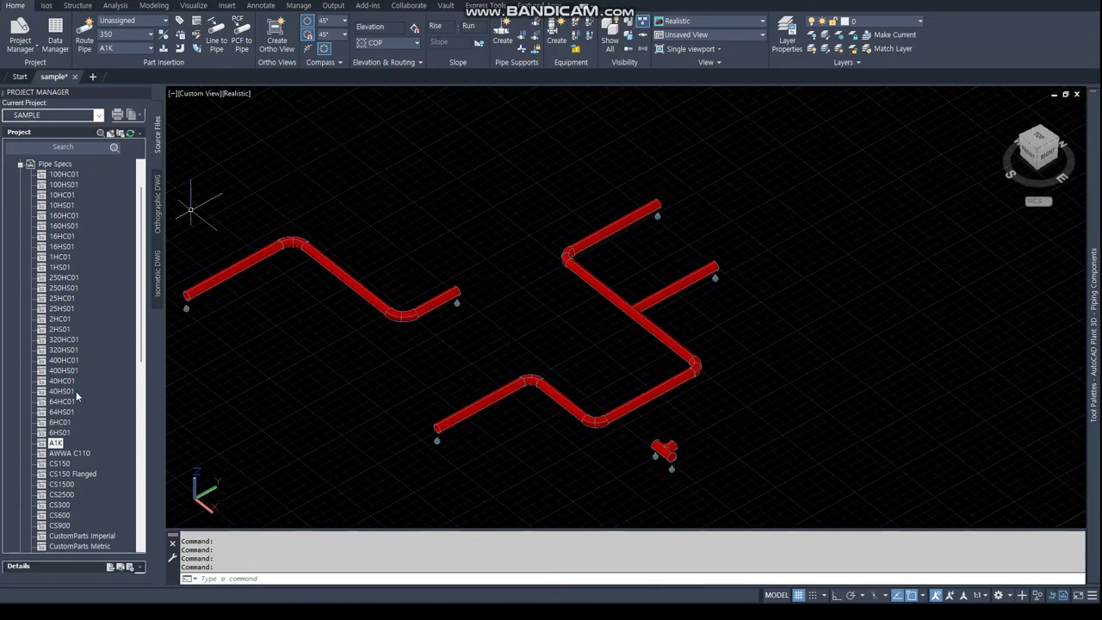
- Add a Tee legend entry, symbol T, using the 15–600 tee part to A1K's branch table
right_click(54, 442)
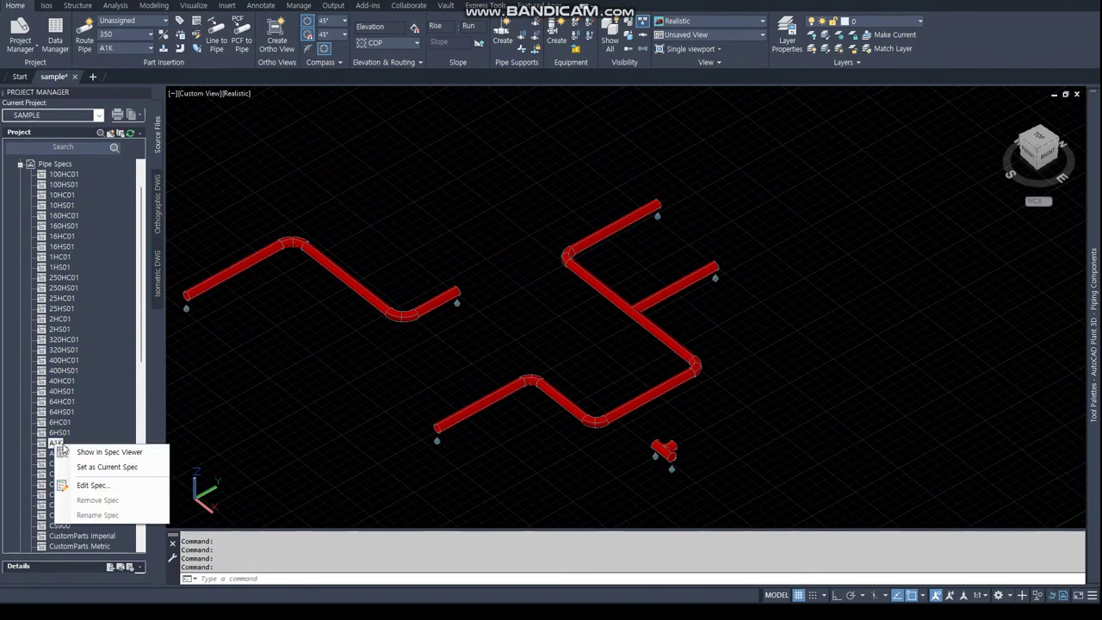
left_click(93, 484)
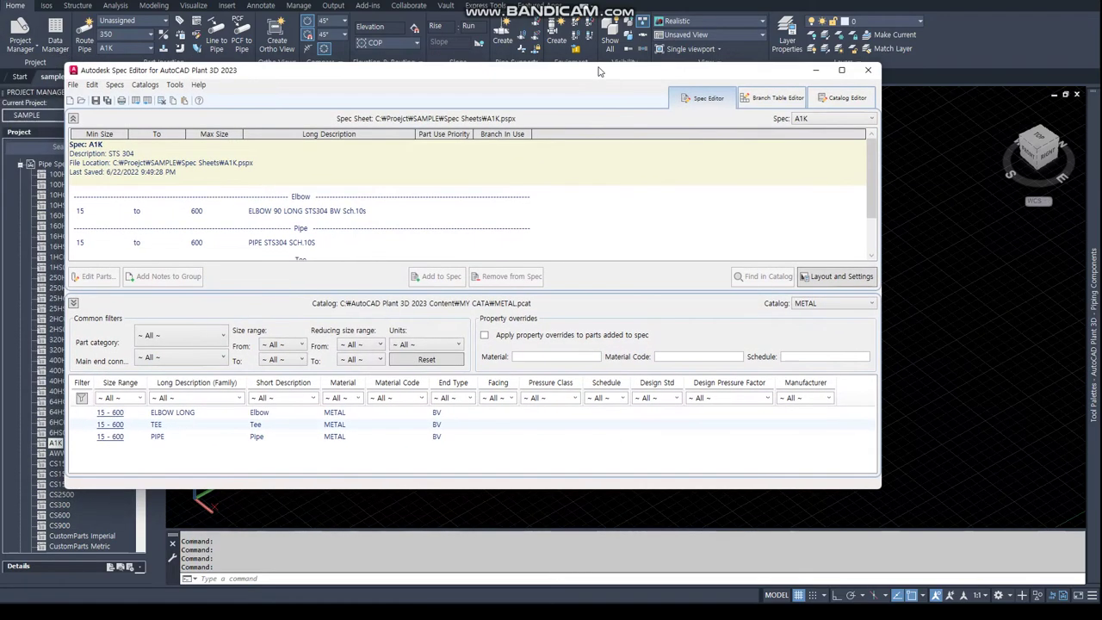
left_click(778, 98)
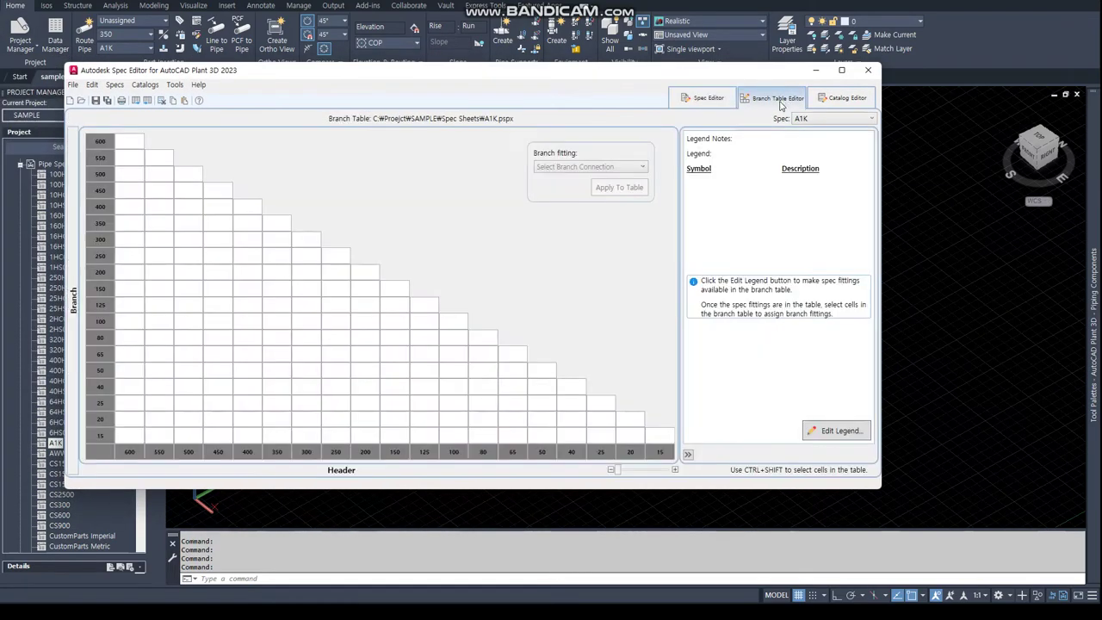
left_click(830, 429)
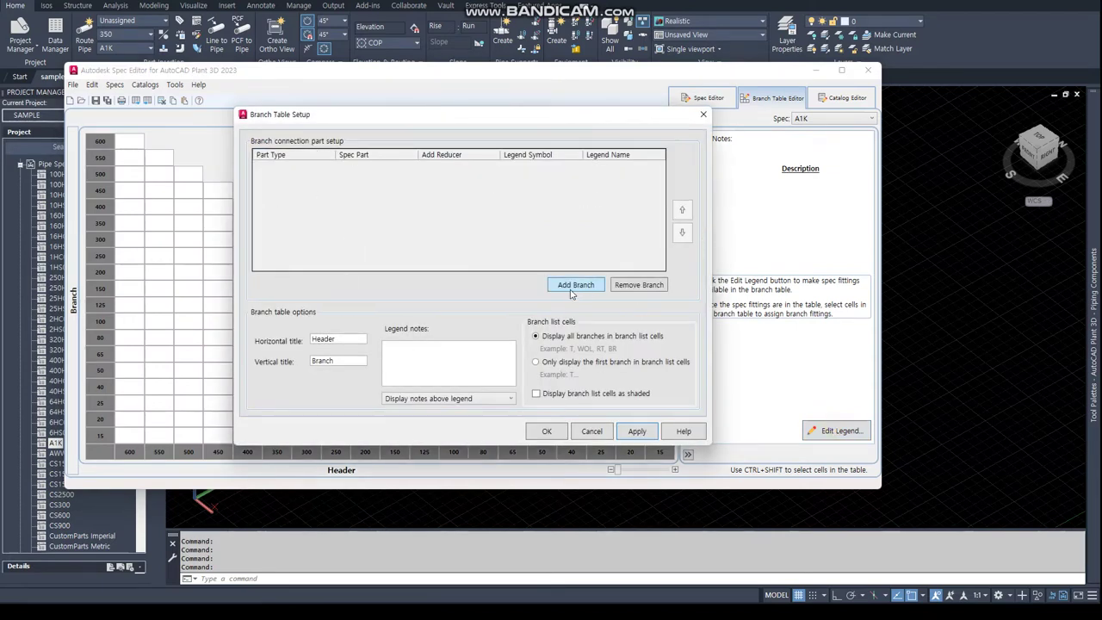
left_click(573, 289)
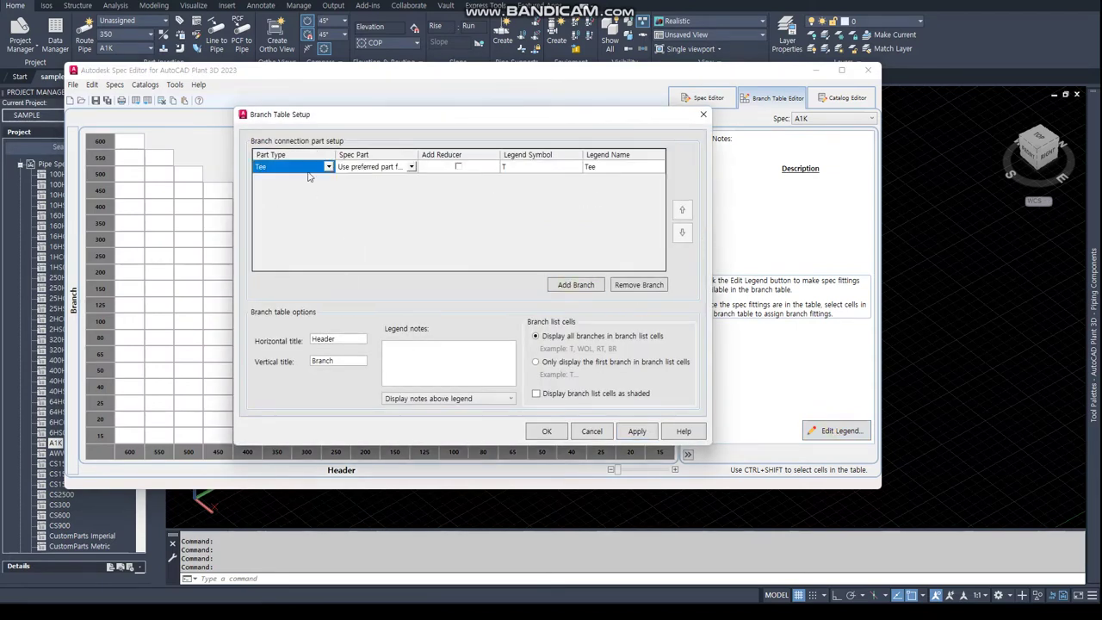
left_click(417, 169)
left_click(411, 168)
left_click(387, 191)
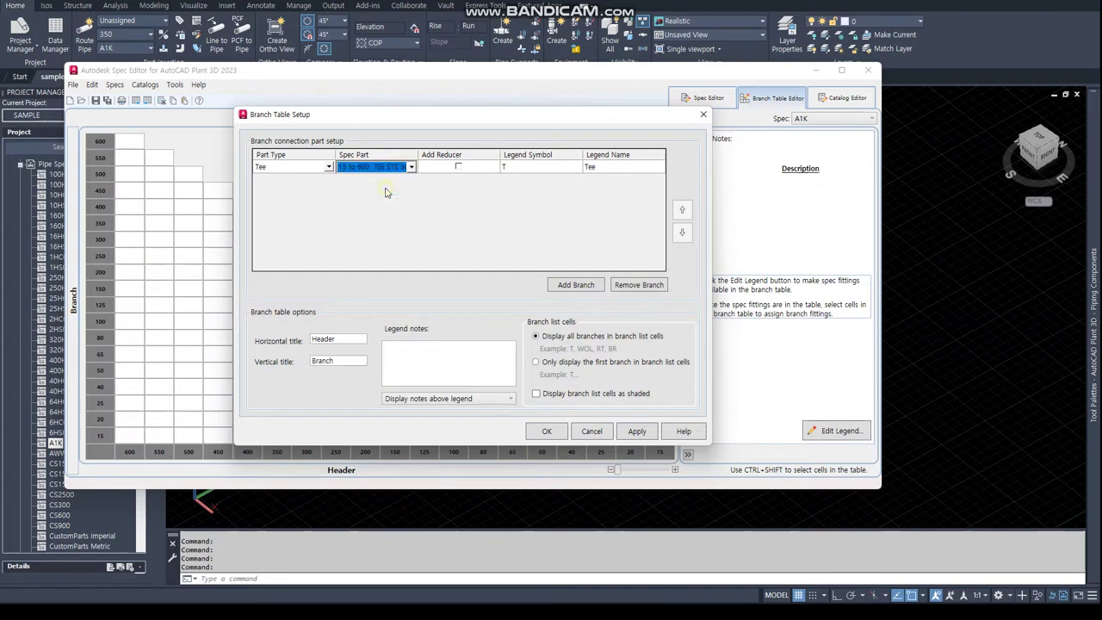
left_click(647, 436)
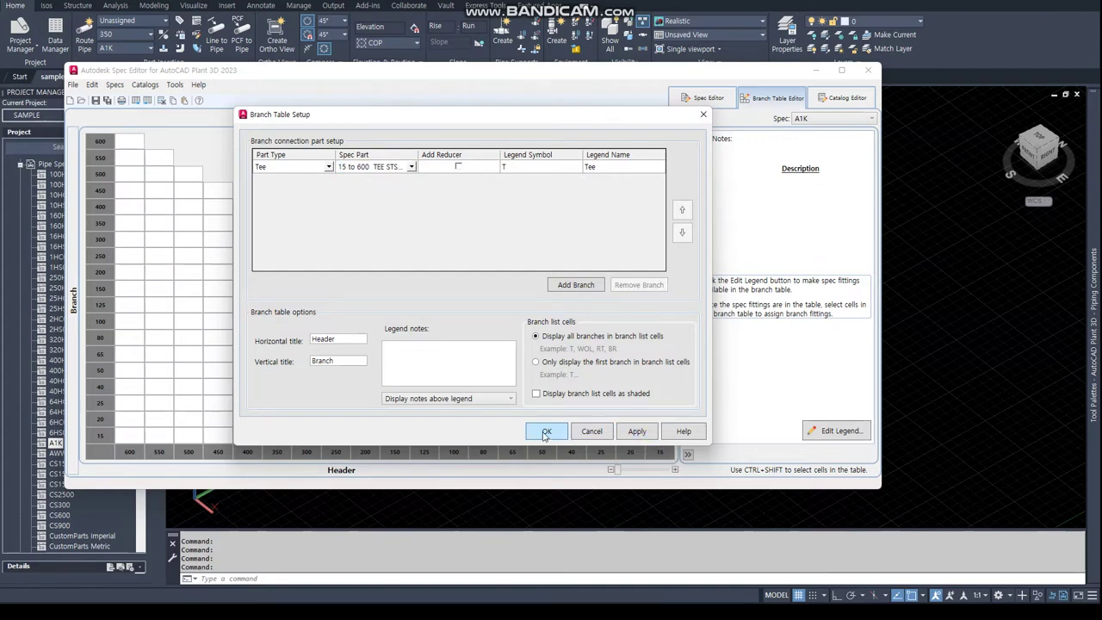
left_click(545, 435)
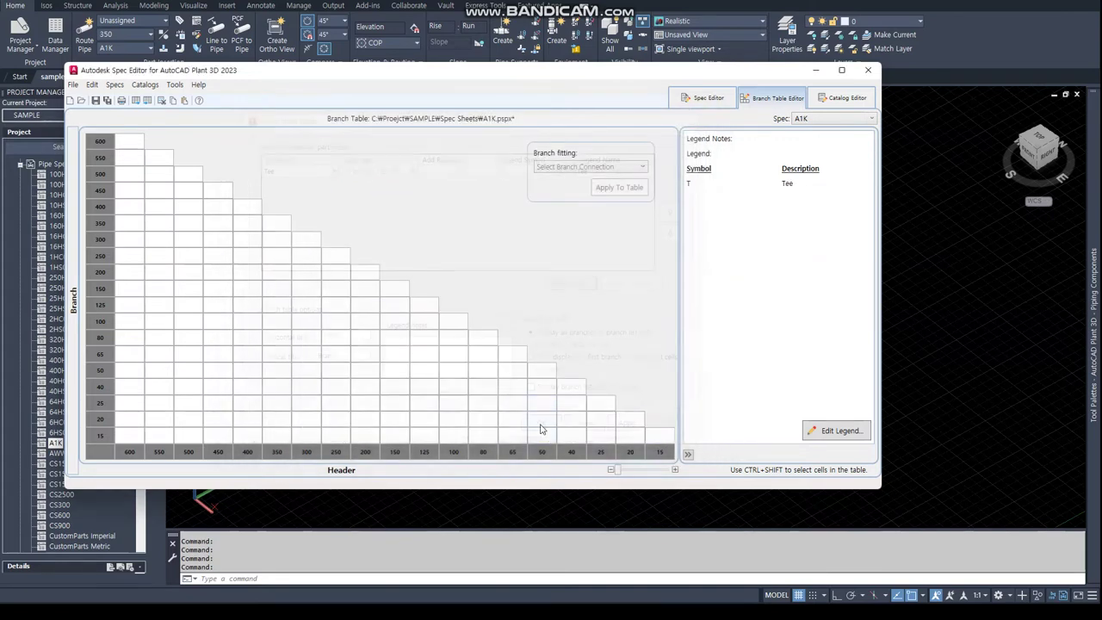
- Mark every equal-size diagonal cell of A1K's branch table, 600 through 15, with T
left_click(135, 142)
left_click(158, 160, "ctrl")
left_click(187, 175, "ctrl")
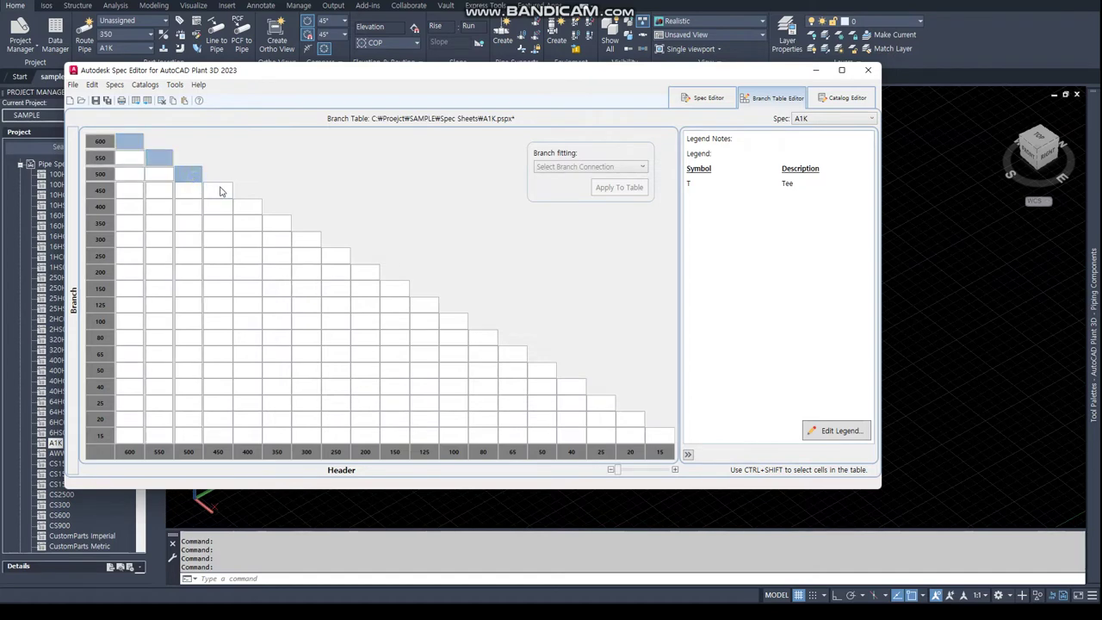
left_click(217, 191, "ctrl")
left_click(247, 208, "ctrl")
left_click(278, 224, "ctrl")
left_click(305, 241, "ctrl")
left_click(336, 256, "ctrl")
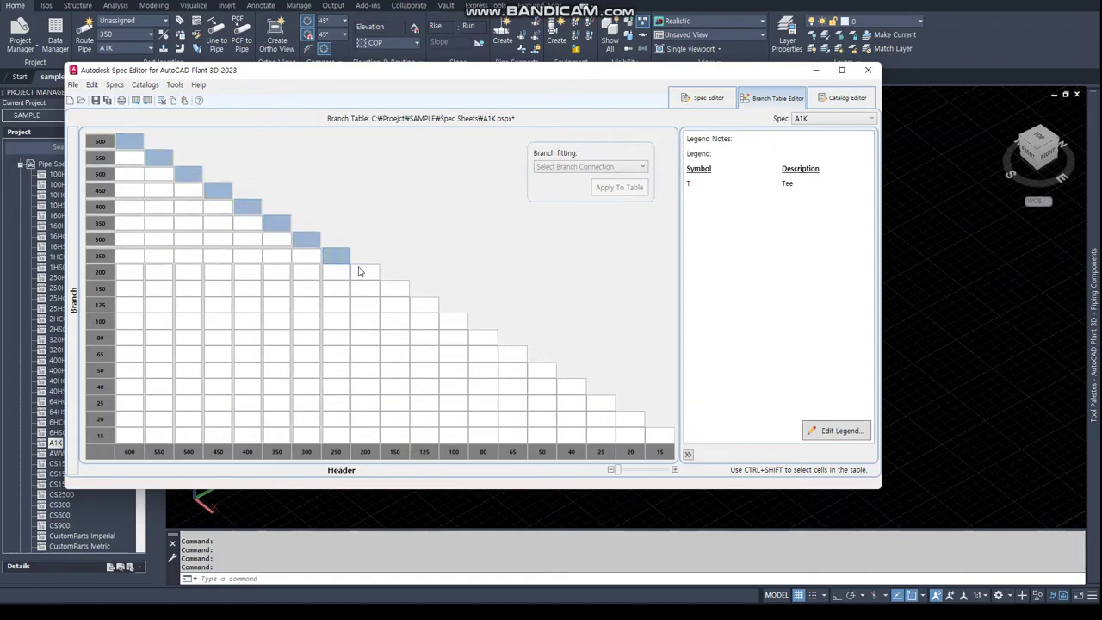
left_click(362, 272, "ctrl")
left_click(395, 289, "ctrl")
left_click(422, 309, "ctrl")
left_click(465, 321, "ctrl")
left_click(480, 338, "ctrl")
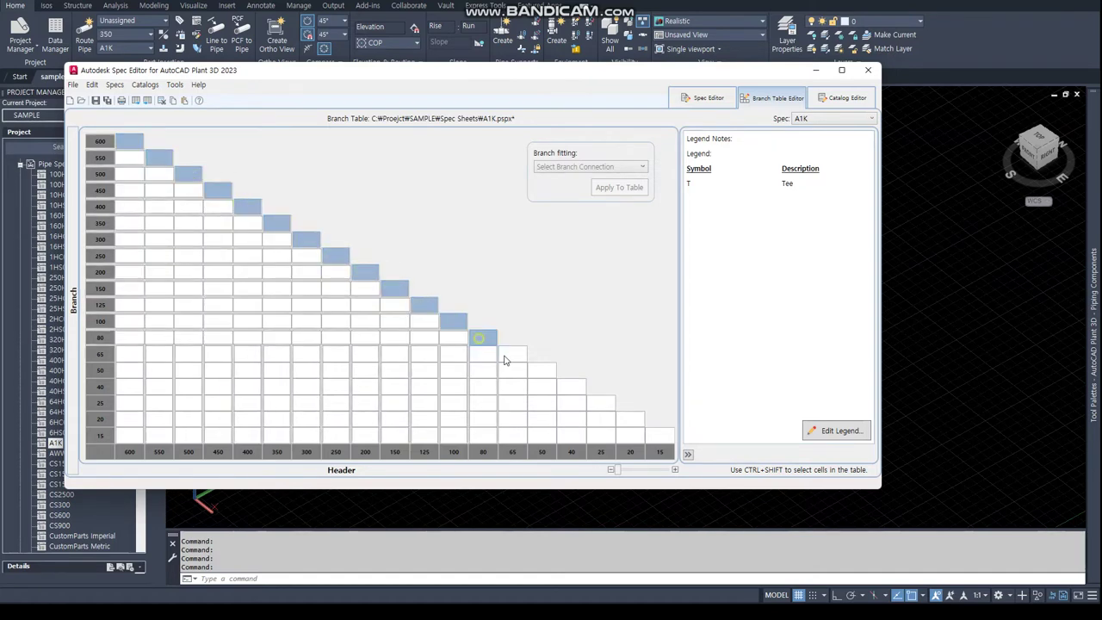
left_click(508, 356, "ctrl")
left_click(542, 372, "ctrl")
left_click(569, 385, "ctrl")
left_click(601, 403, "ctrl")
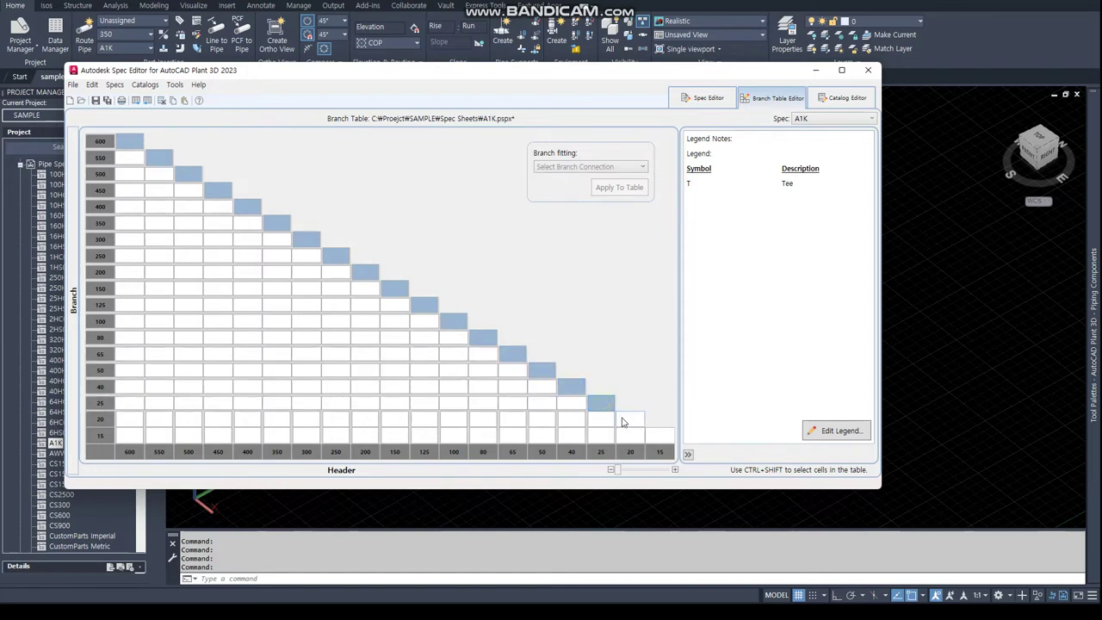
left_click(630, 419, "ctrl")
left_click(660, 439, "ctrl")
right_click(660, 439)
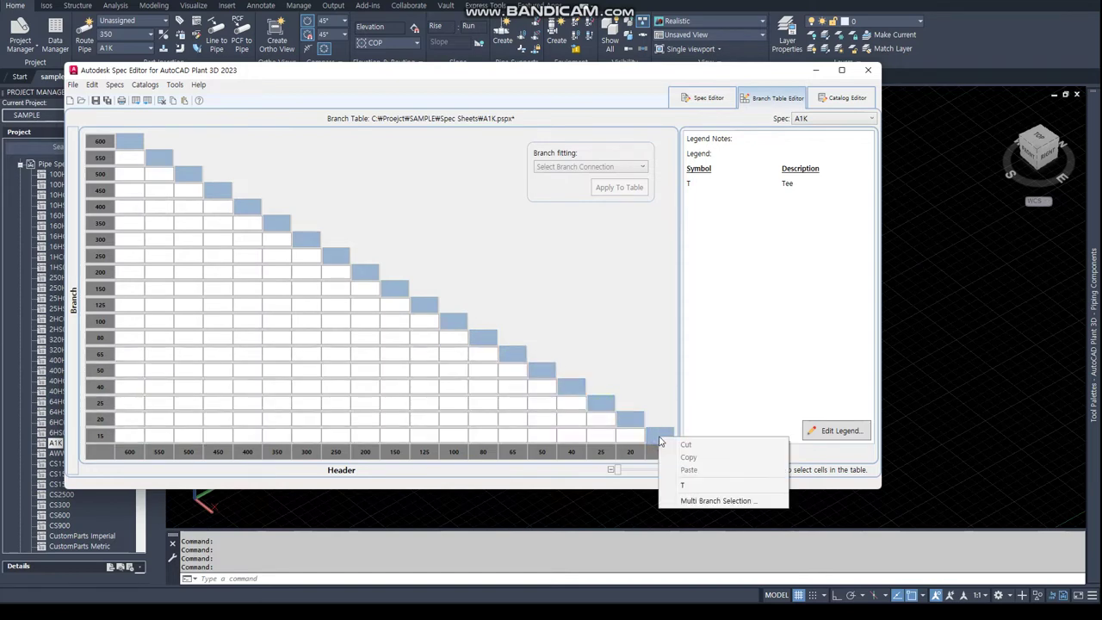
left_click(684, 485)
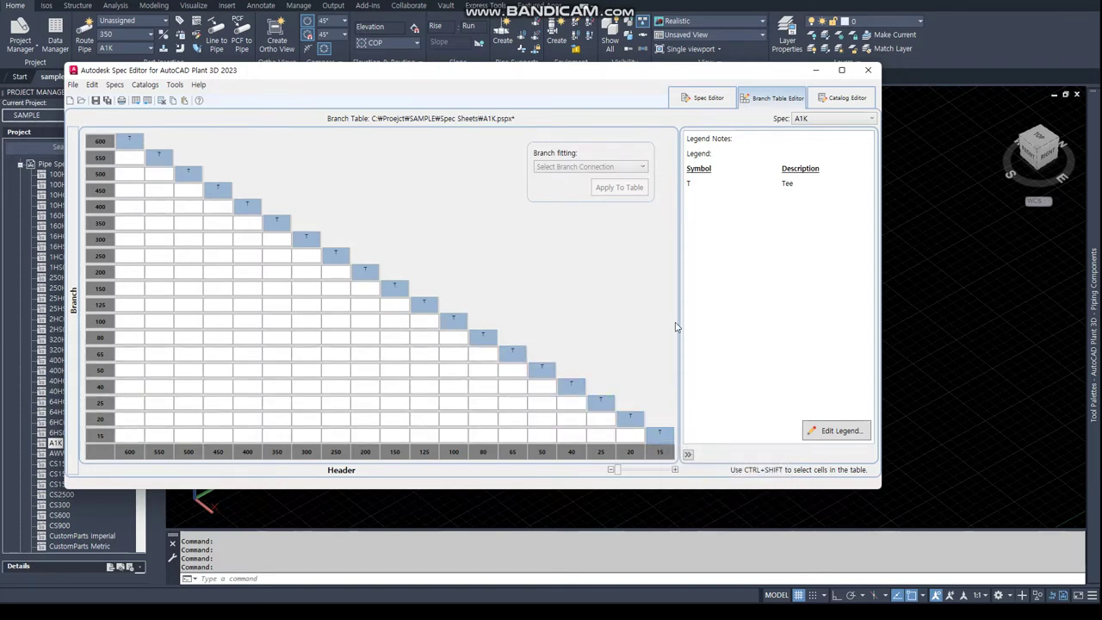
- Save the A1K spec, close Spec Editor, and check the project for spec updates
left_click(106, 101)
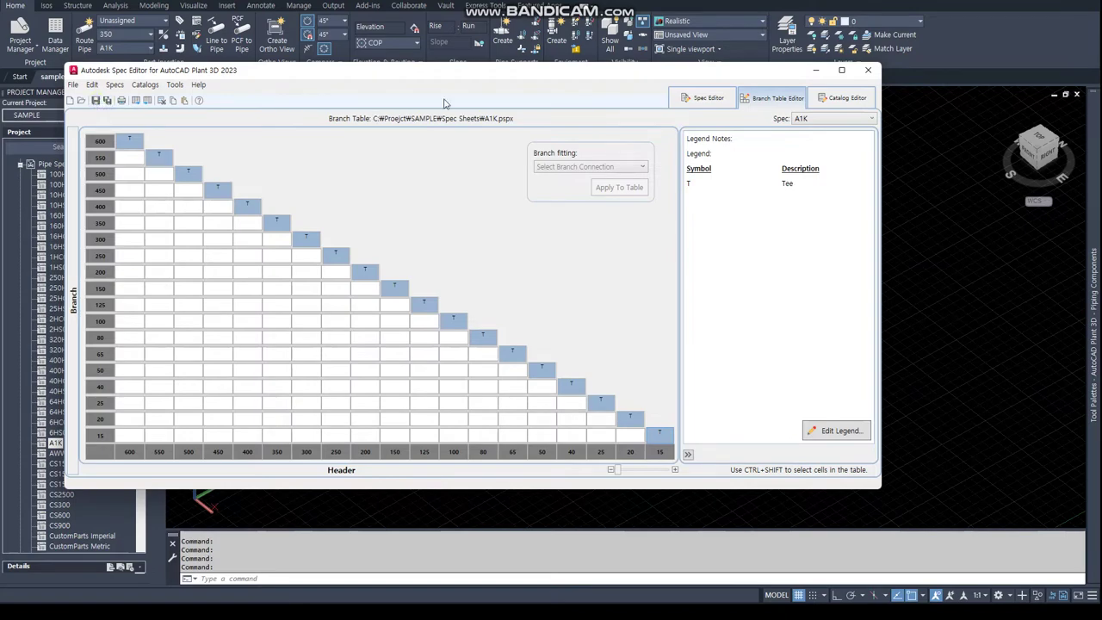
left_click(870, 70)
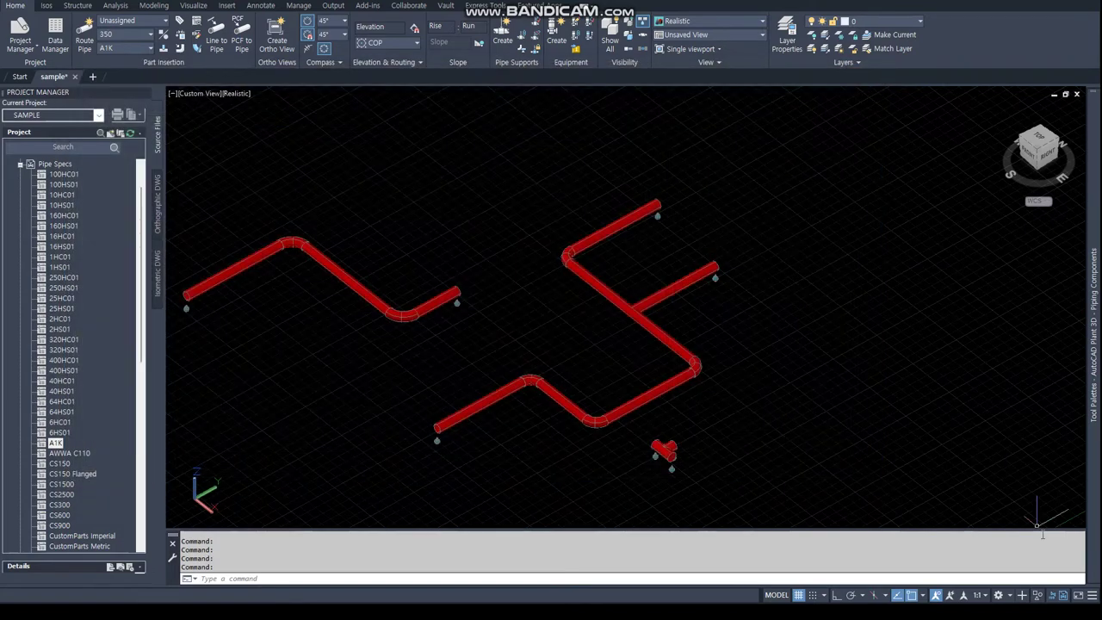
left_click(1061, 598)
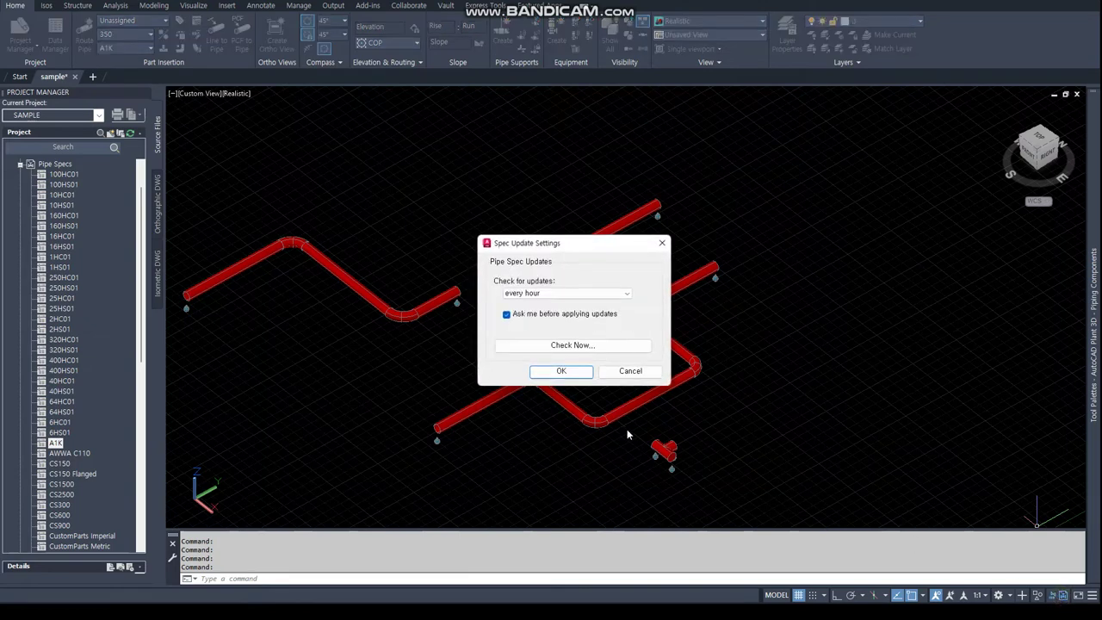
left_click(570, 348)
- Close the spec update results and set routing to spec A1K at size 300
left_click(619, 311)
left_click(562, 370)
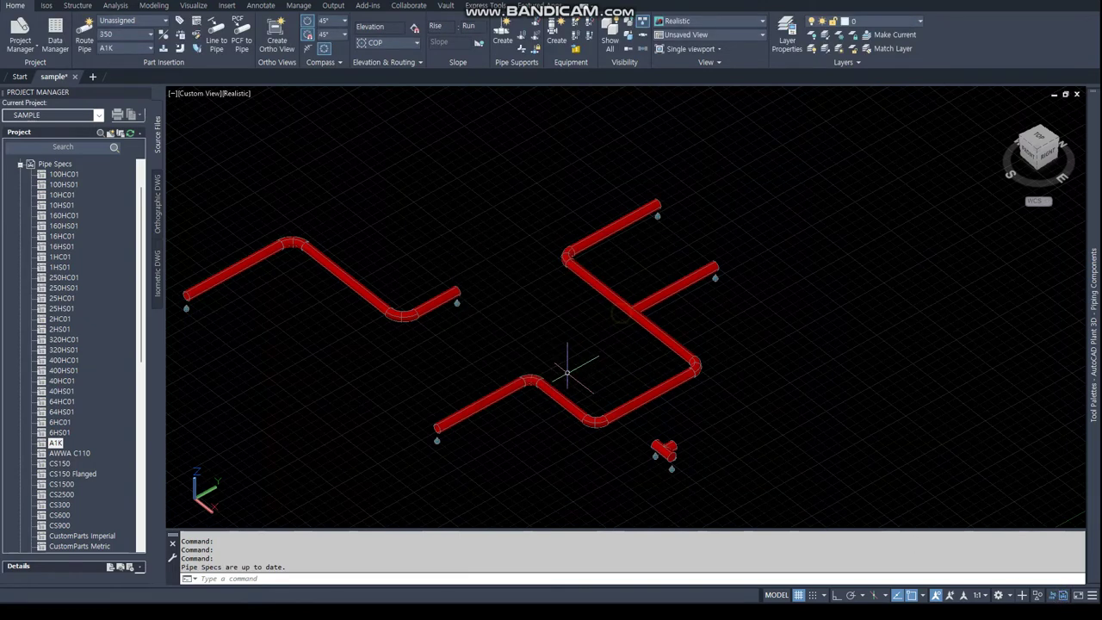
left_click(127, 48)
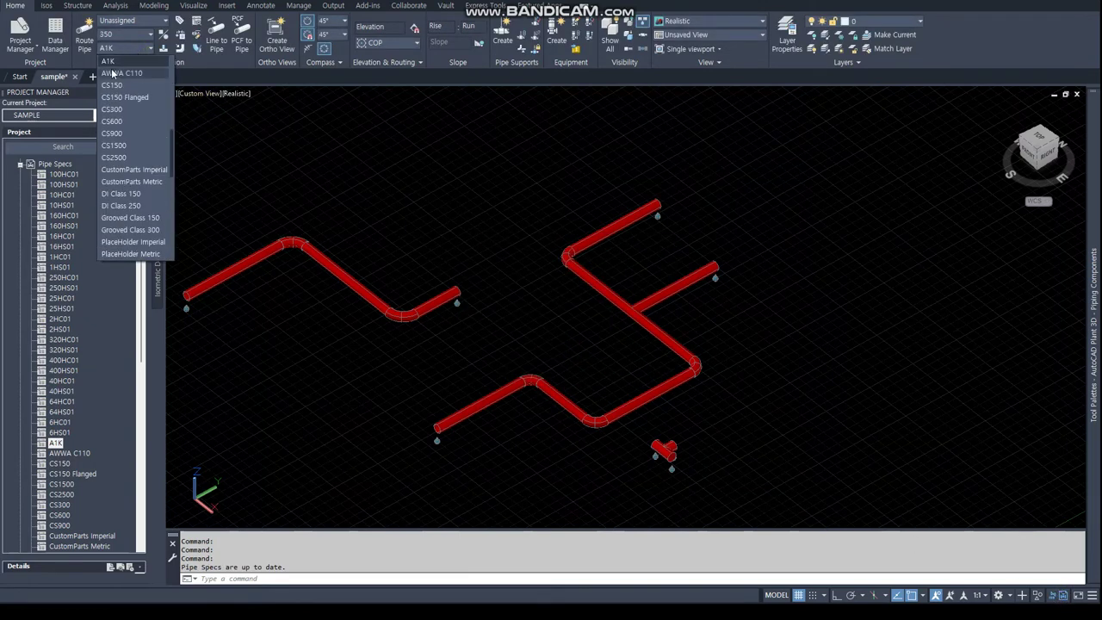
left_click(112, 73)
left_click(123, 50)
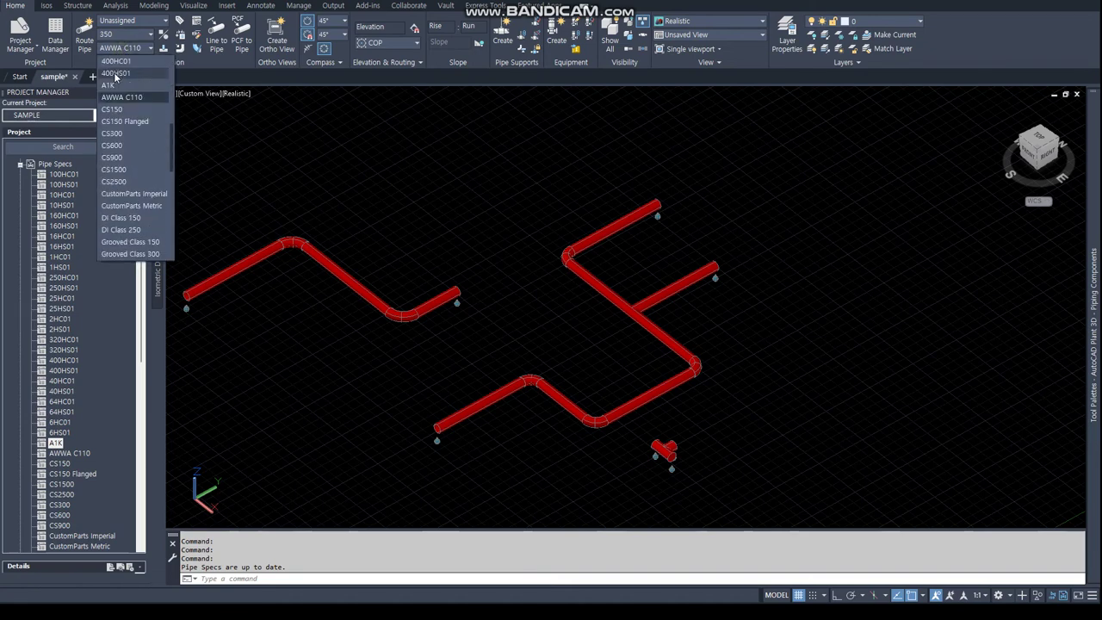
scroll(116, 82, "up", 1)
left_click(112, 86)
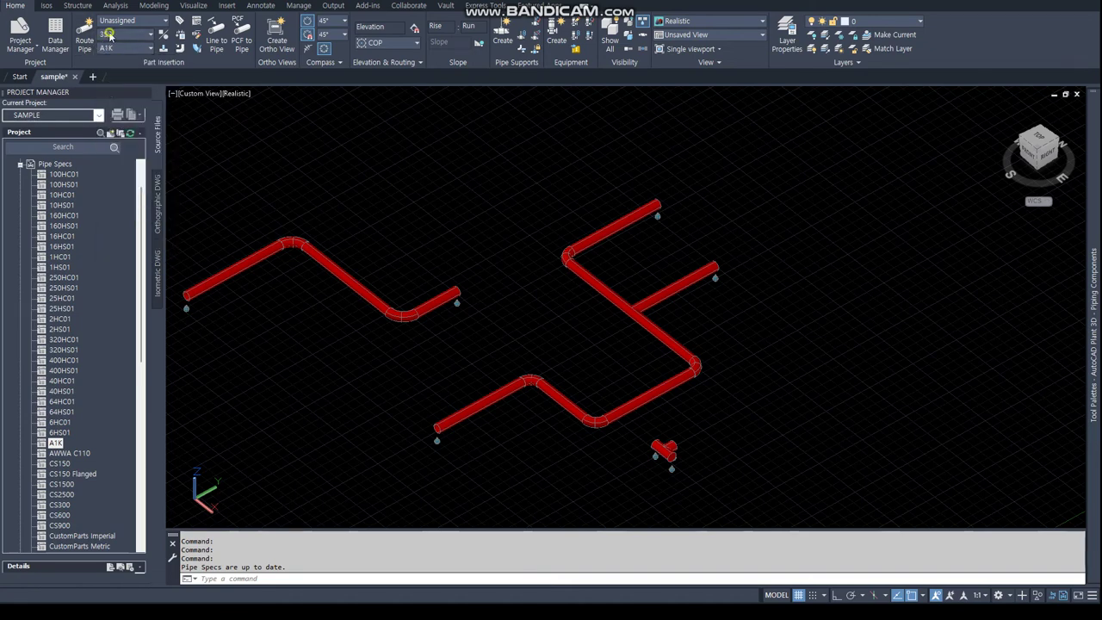
left_click(109, 35)
left_click(121, 173)
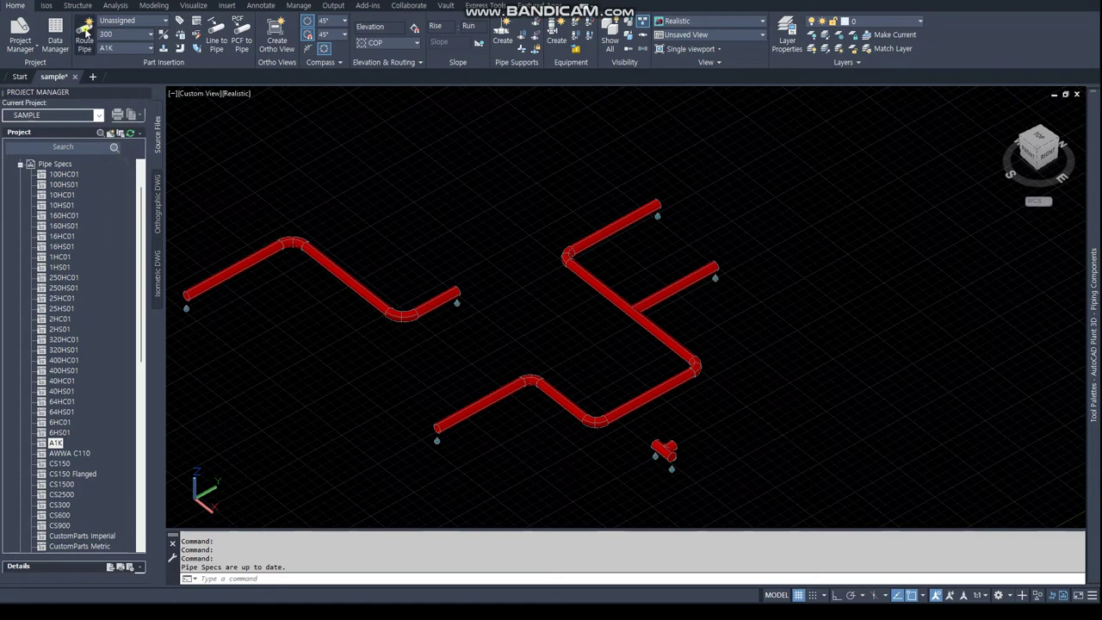
- Route a size-300 A1K pipe from a start point around one elbow corner
left_click(87, 33)
left_click(321, 160)
scroll(430, 155, "up", 3)
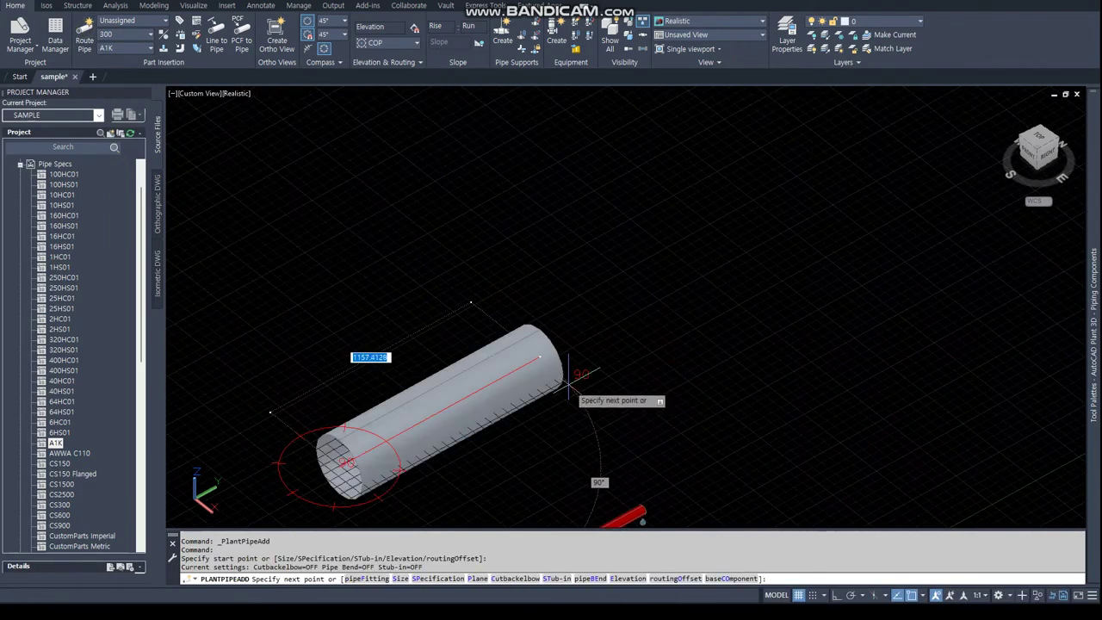
left_click(642, 340)
scroll(690, 379, "up", 3)
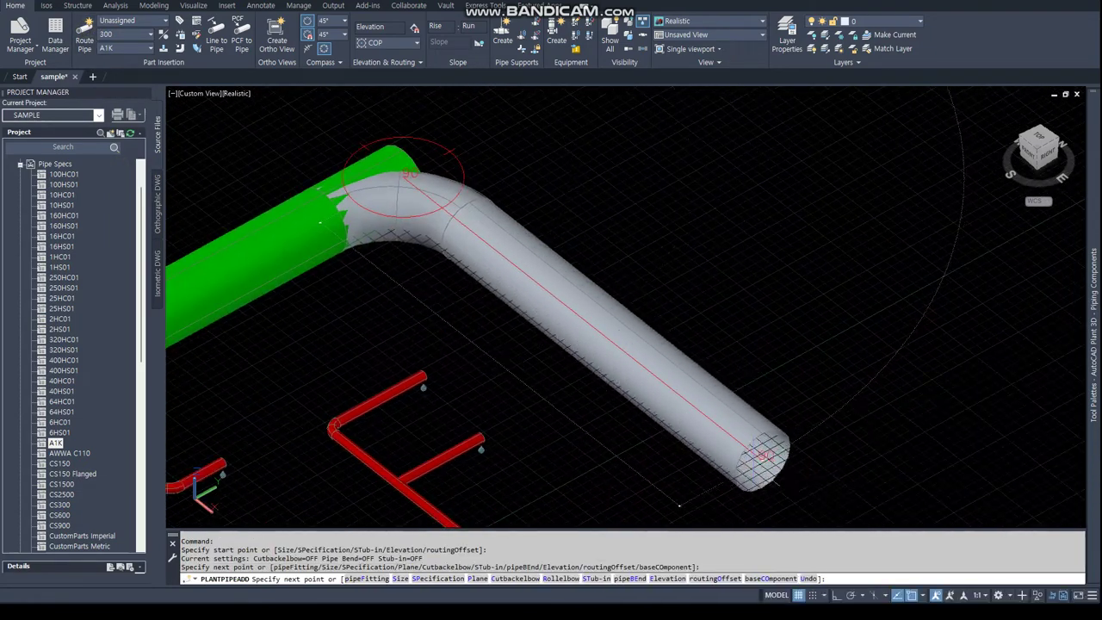
left_click(763, 456)
key("Escape")
- Tee a branch off the new green pipe
key("Escape")
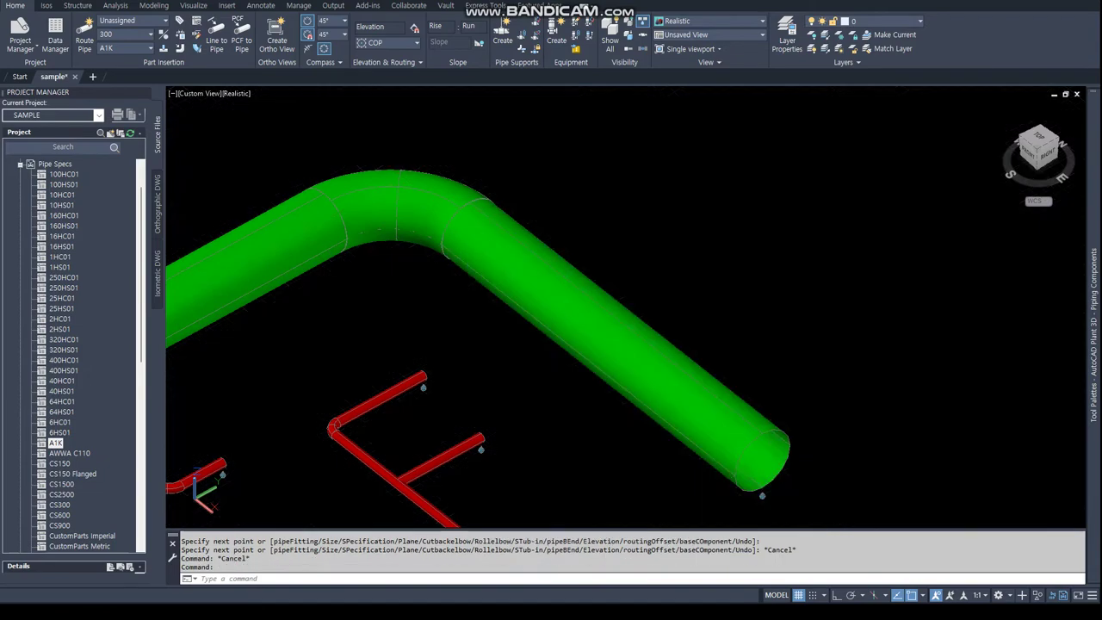
key("Return")
left_click(621, 336)
left_click(823, 228)
key("Escape")
key("Escape")
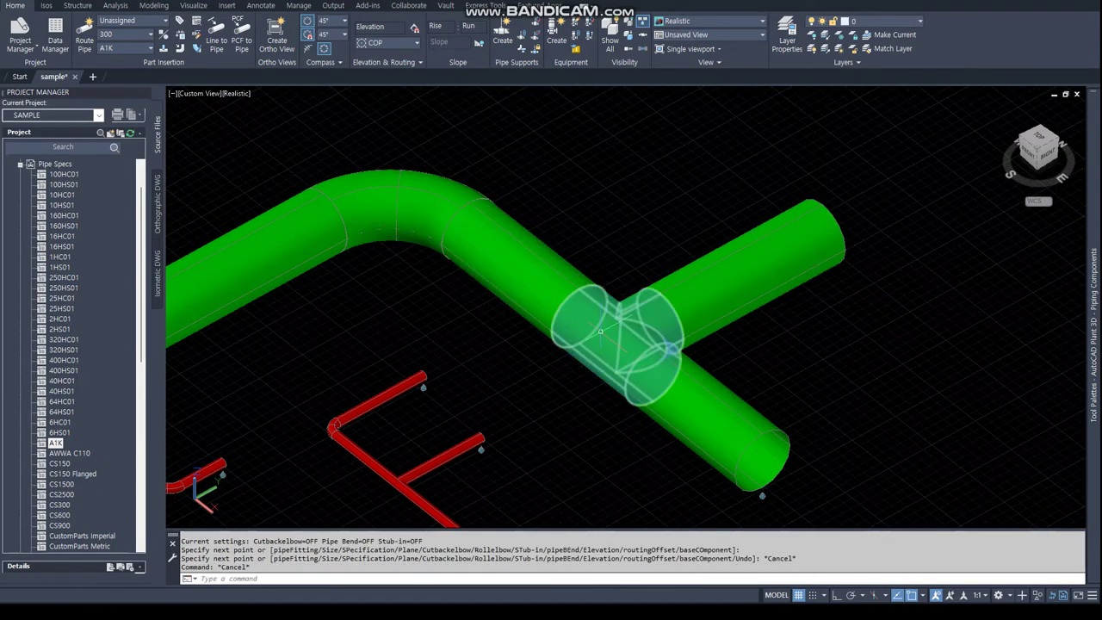
scroll(601, 331, "down", 4)
scroll(583, 241, "up", 1)
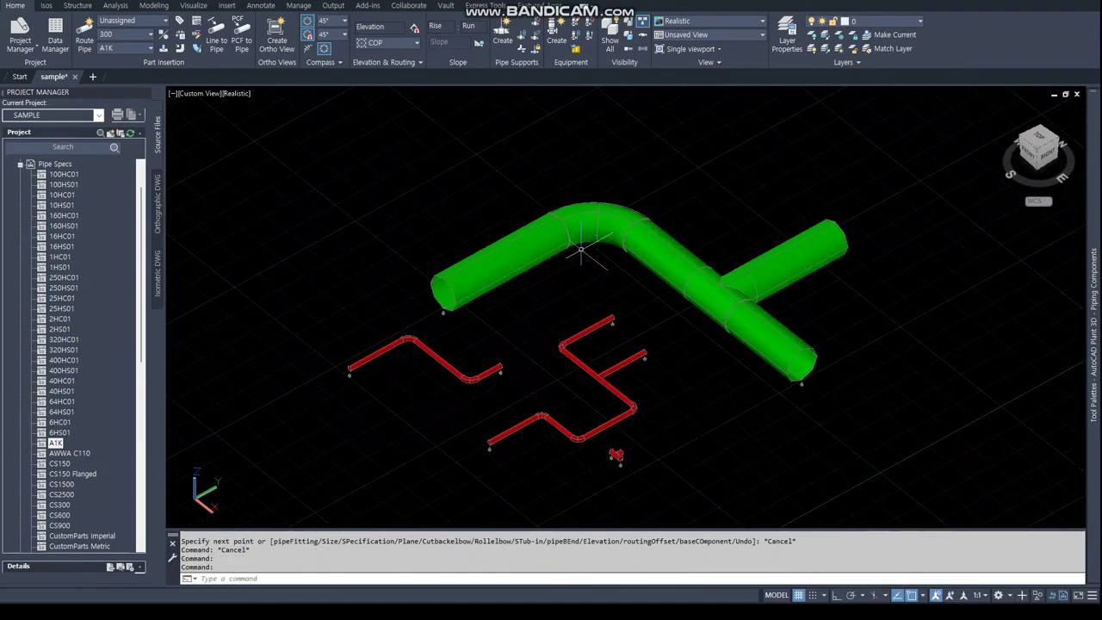
left_click(54, 164)
right_click(55, 165)
- Create spec A1X with description CS+GALV. in the New Spec dialog
left_click(96, 176)
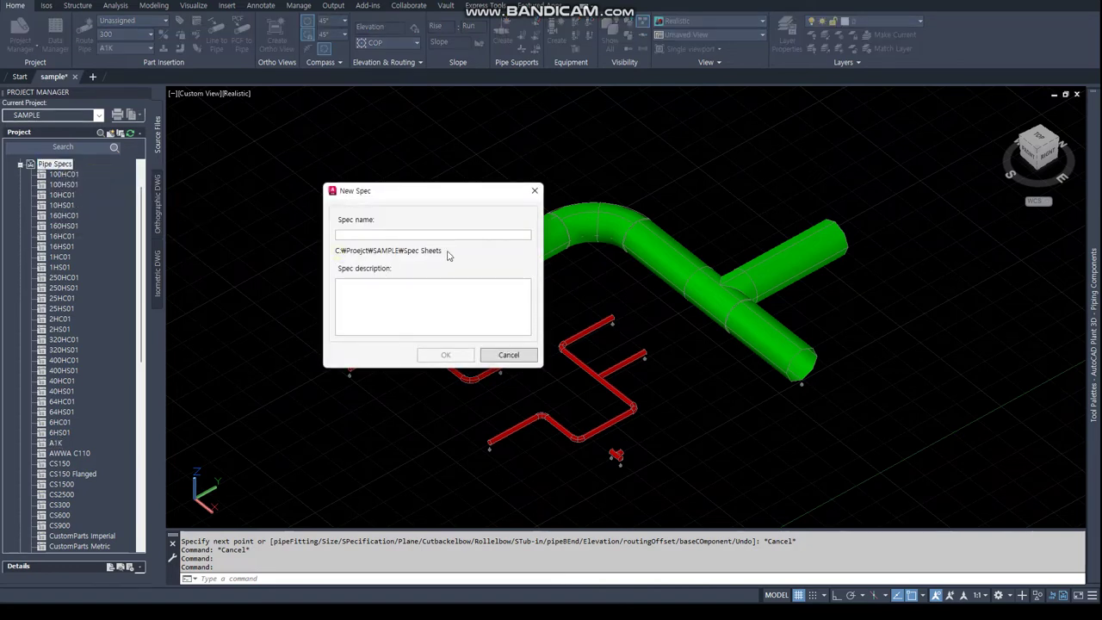
type("A1X")
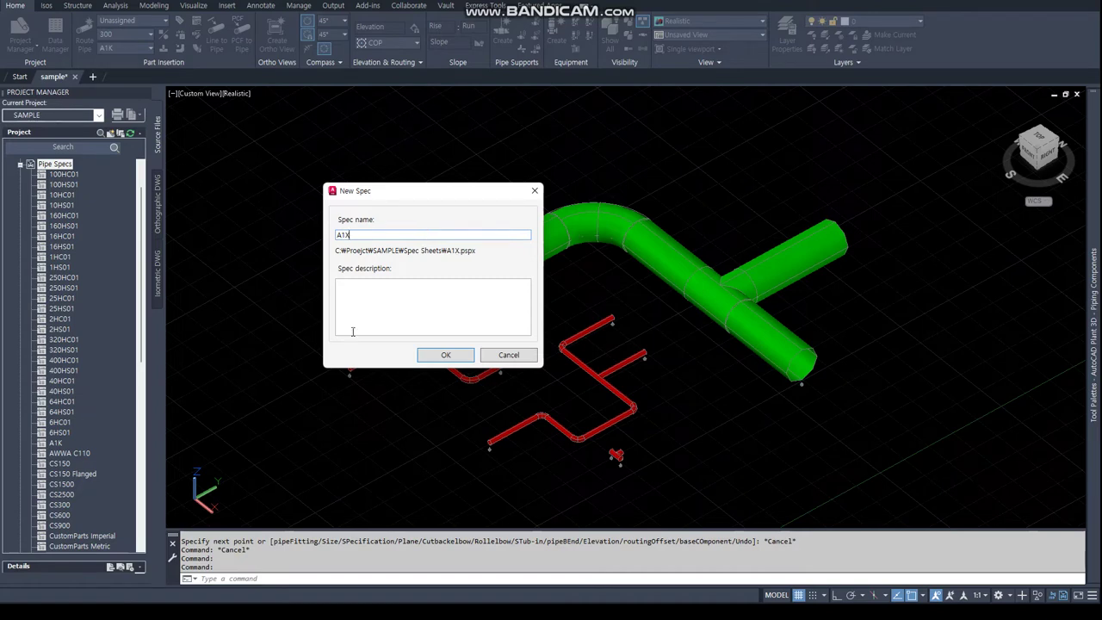
left_click(398, 301)
type("CS+GALV")
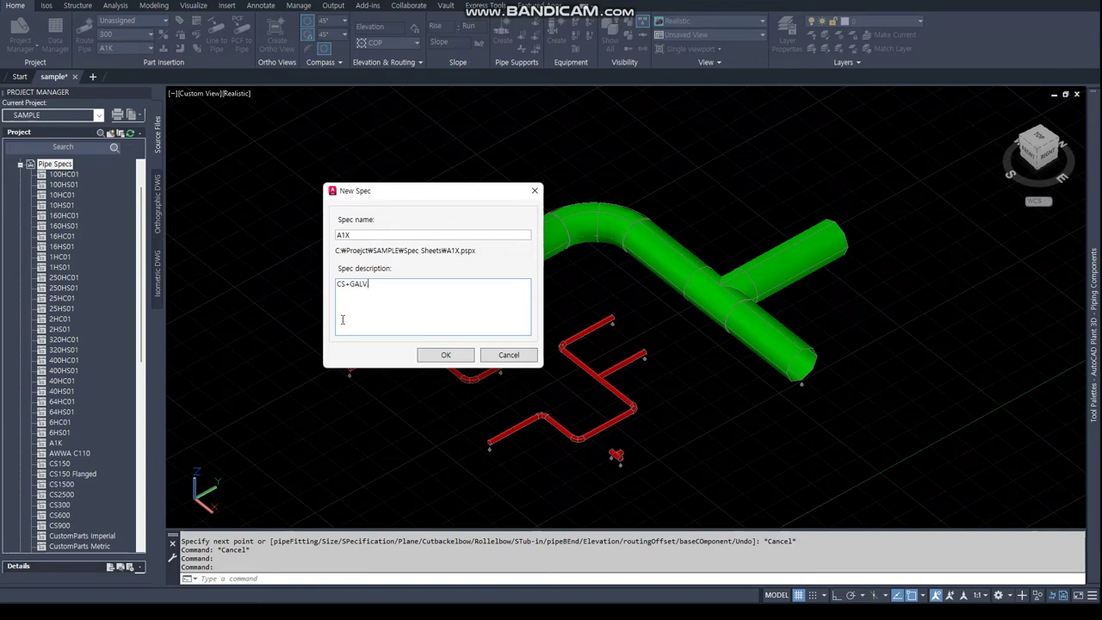
left_click(445, 356)
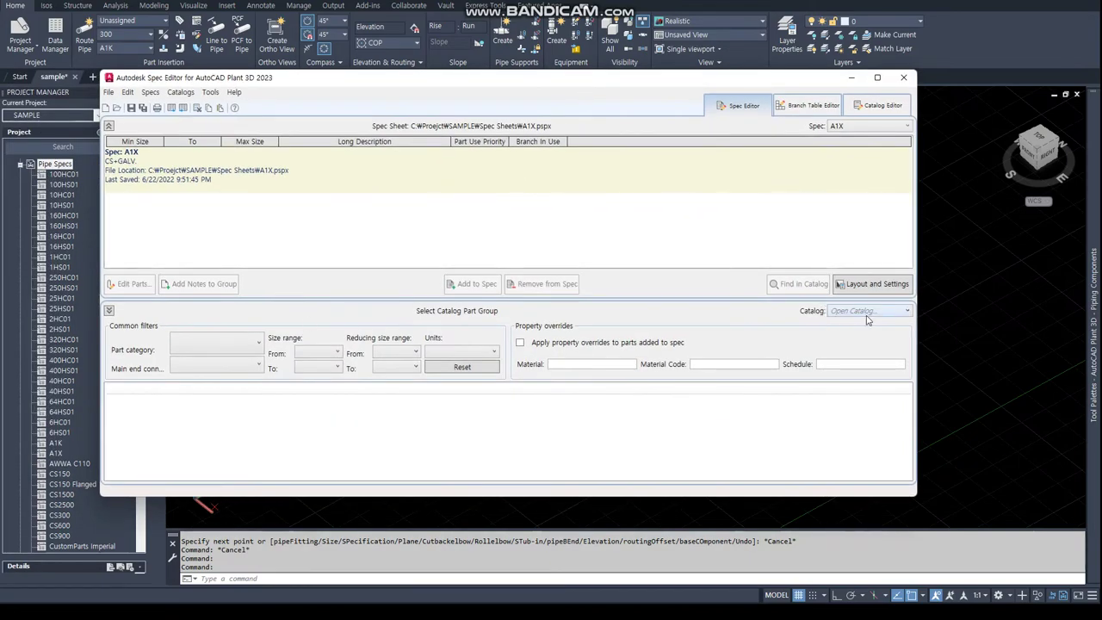
- Load MY CATA\METAL.pcat and add its ELBOW LONG, TEE and PIPE parts to A1X
left_click(867, 320)
left_click(865, 331)
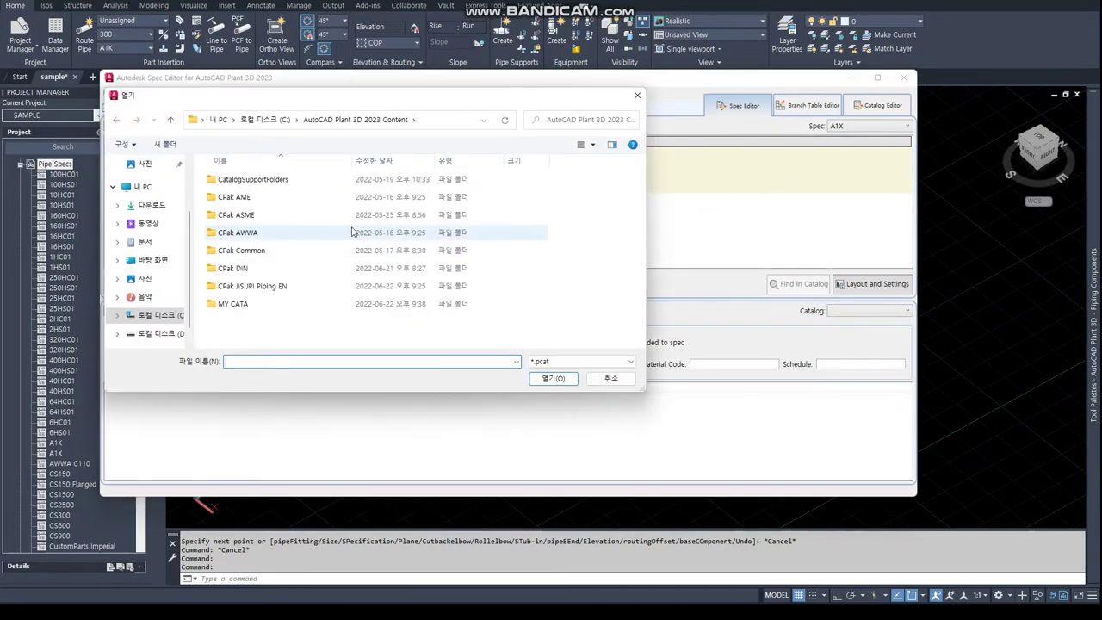
double_click(237, 303)
left_click(240, 218)
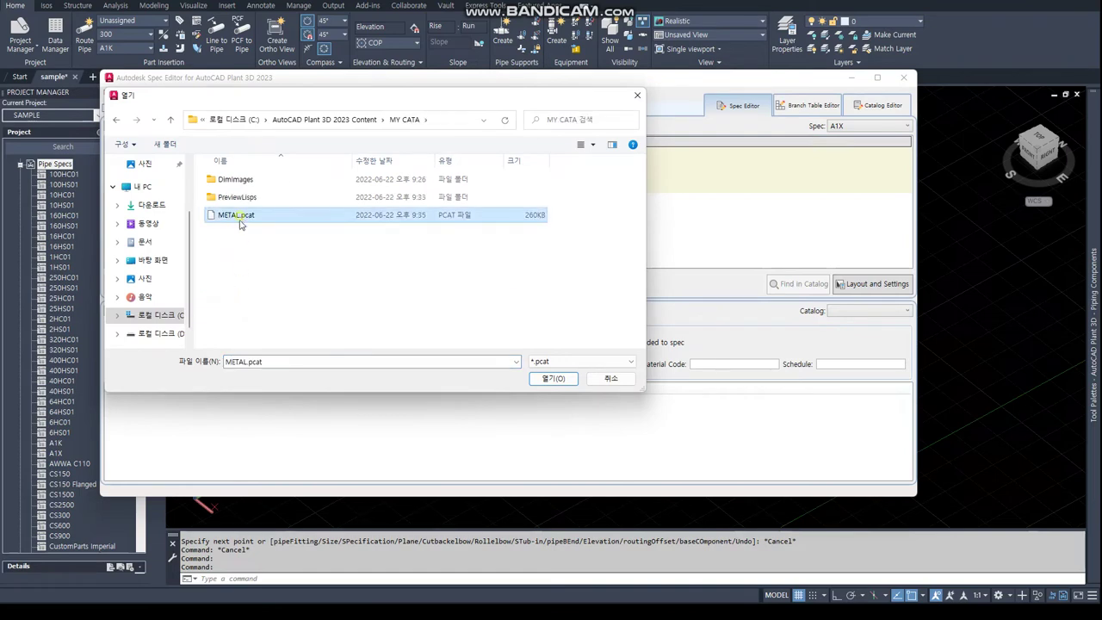
left_click(552, 379)
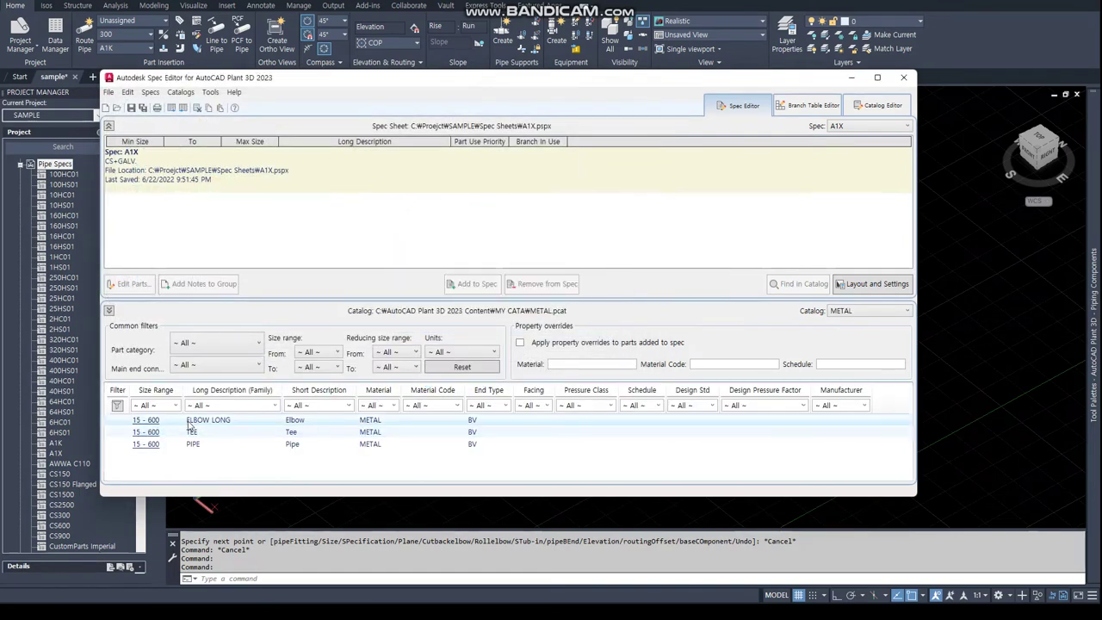
left_click(193, 444, "shift")
left_click(472, 283)
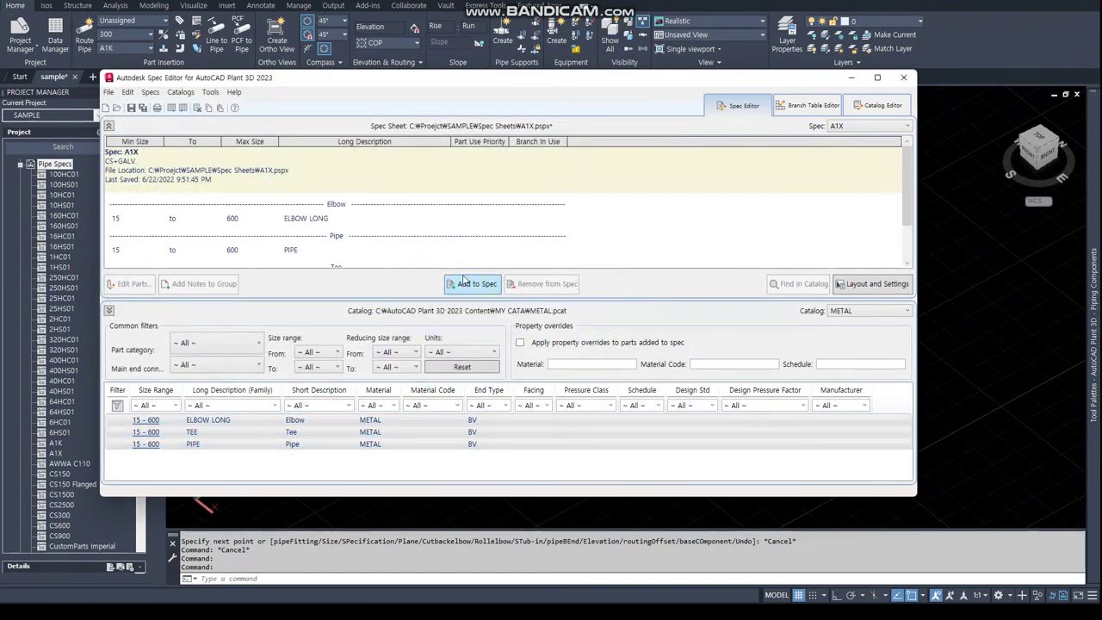
double_click(366, 227)
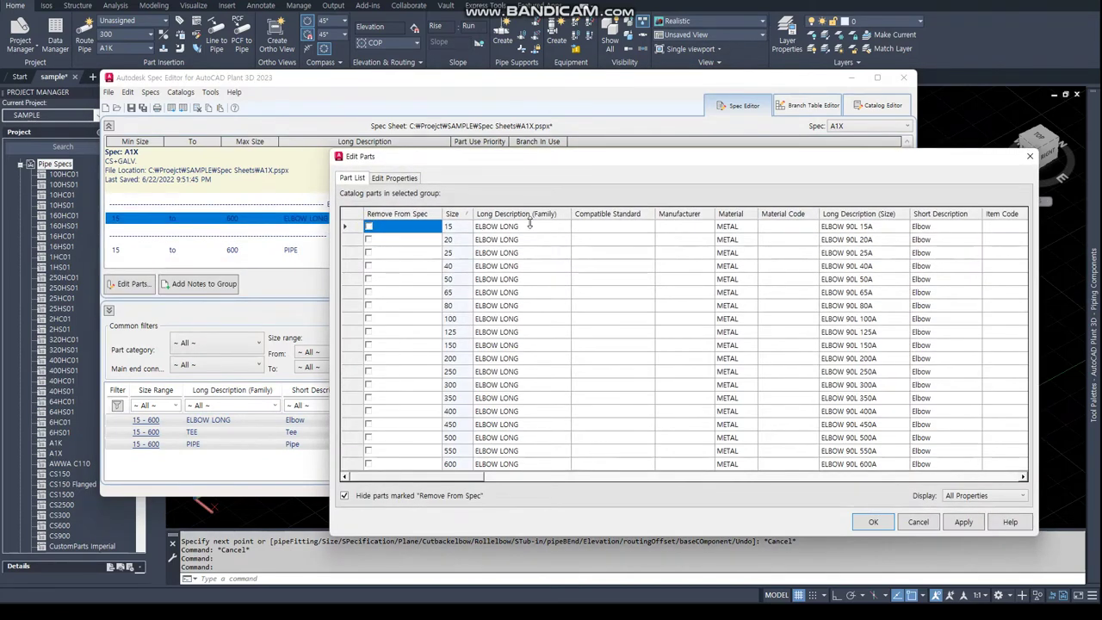
- Append CS+GALV. to the elbow parts' long description for all sizes
left_click(530, 227)
type("CS+")
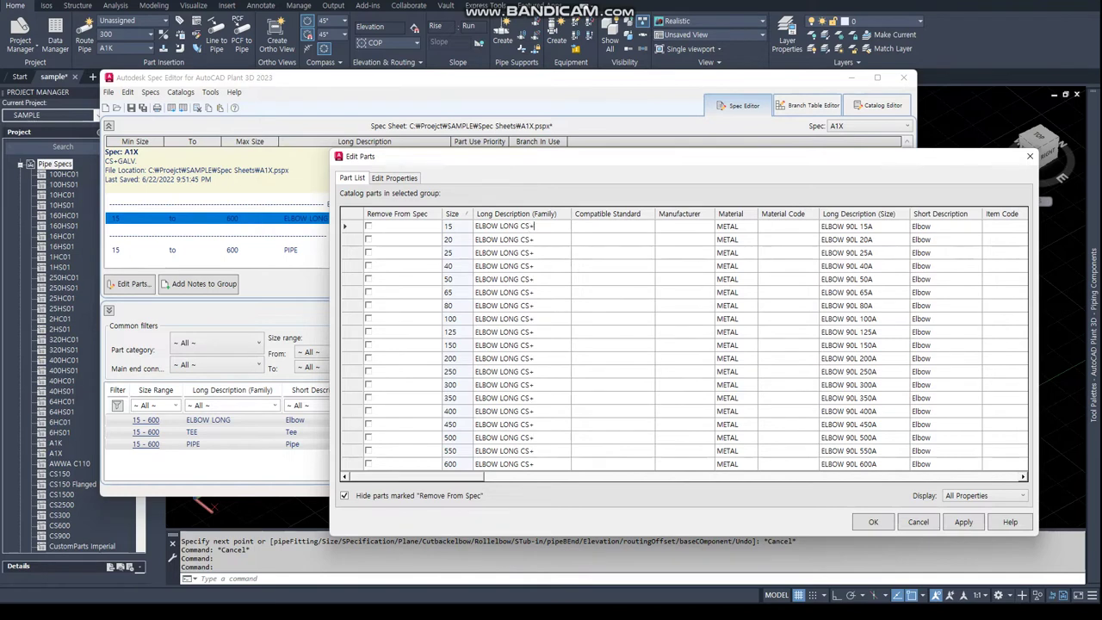
type("GALV.")
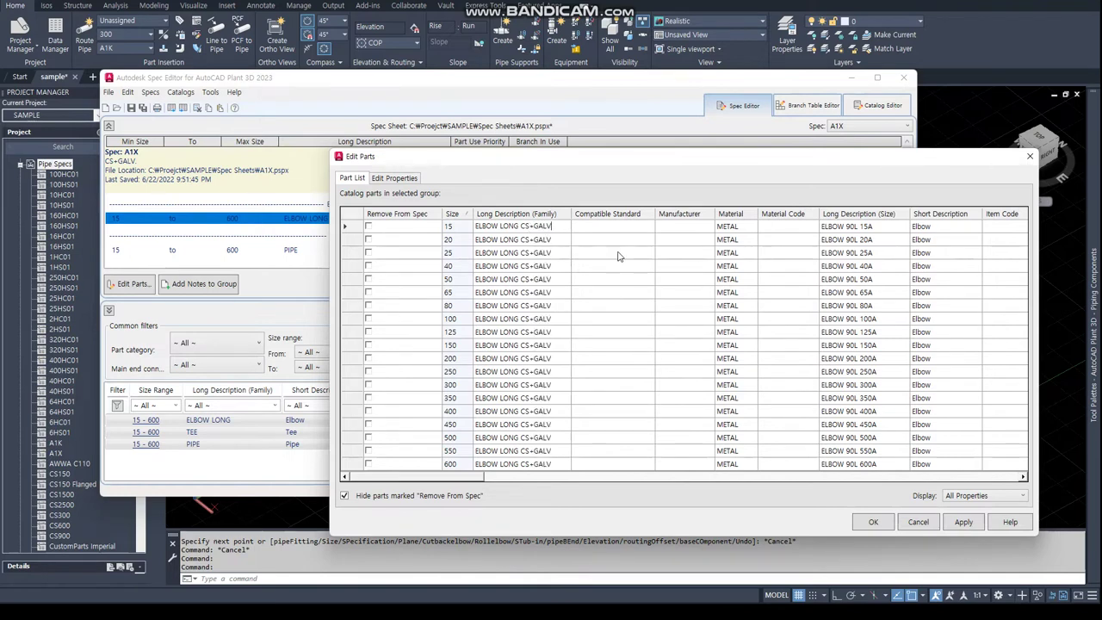
left_click(964, 522)
left_click(875, 523)
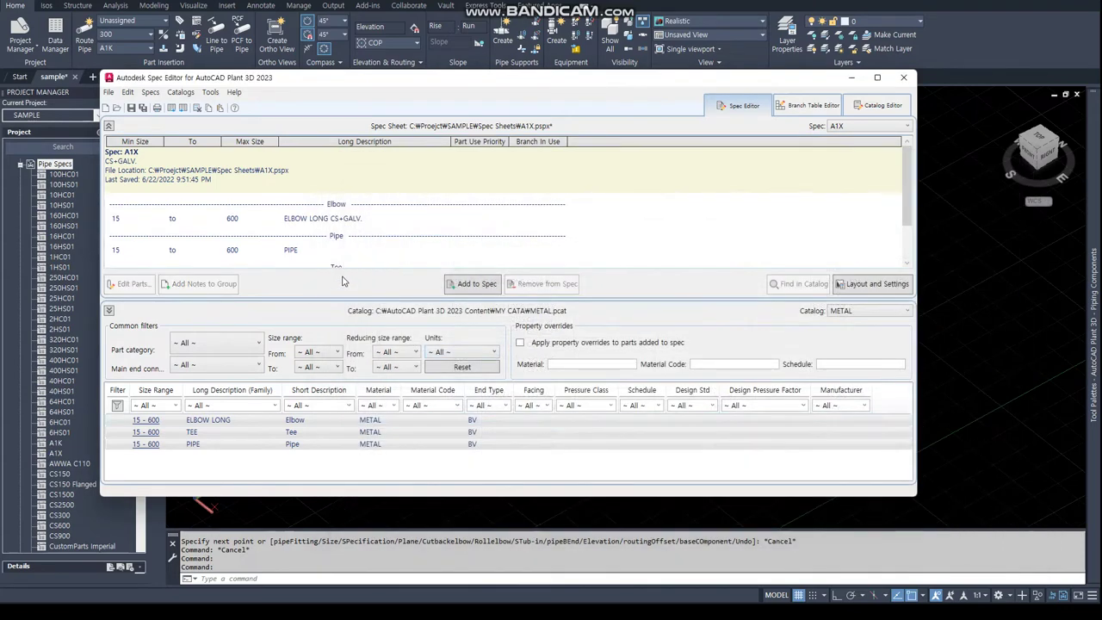
- Append CS+GALV. to the pipe parts' long description
double_click(329, 185)
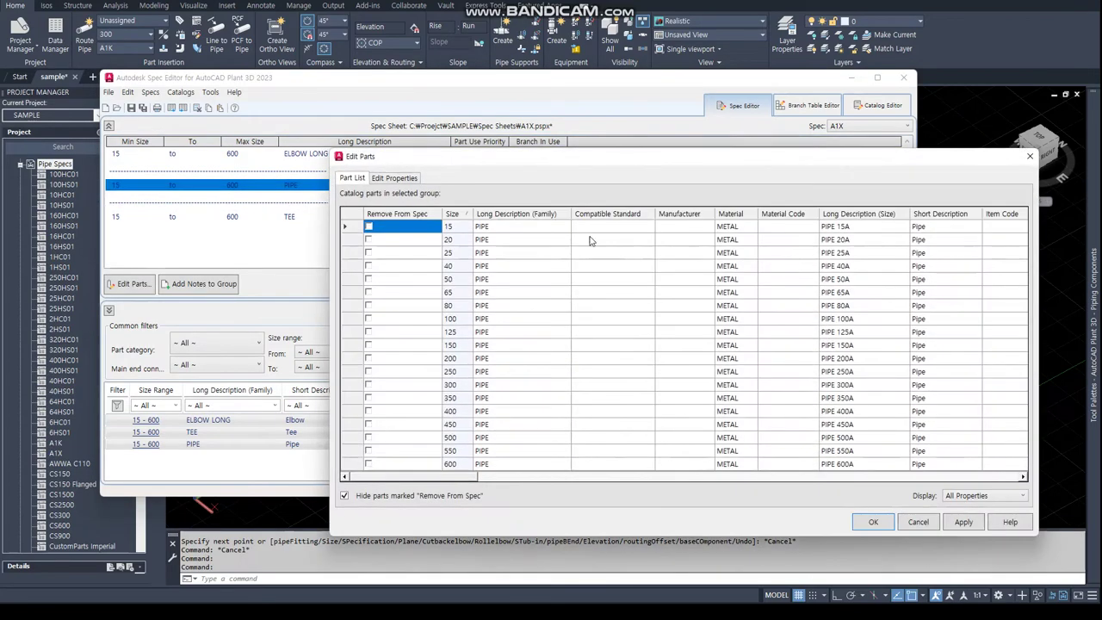
double_click(514, 226)
type("CS")
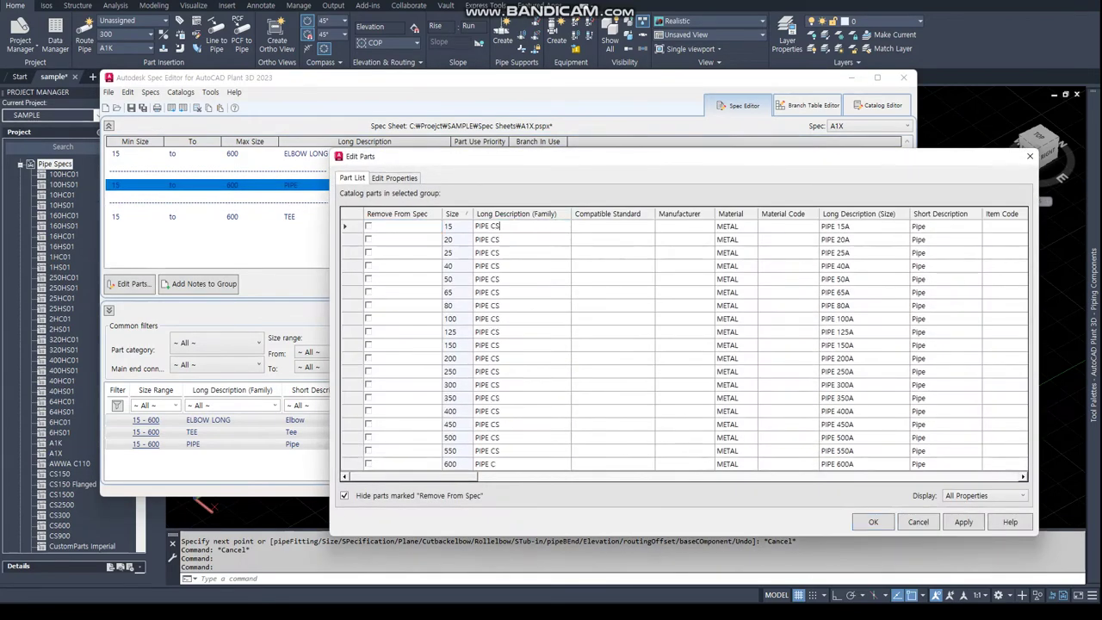
type("+GALV.")
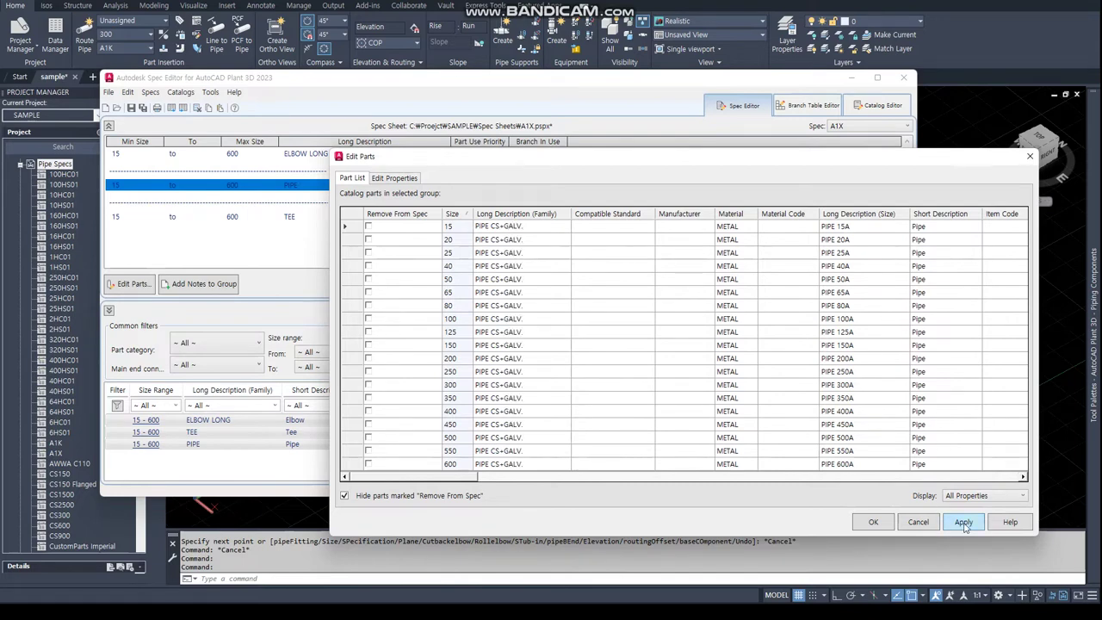
left_click(873, 522)
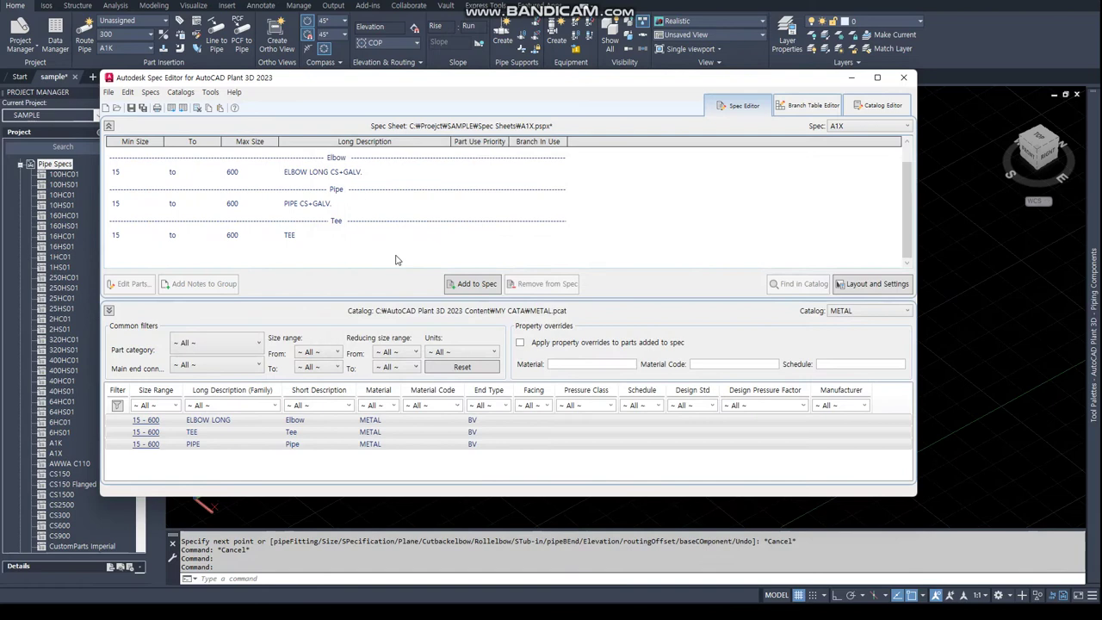
- Append CS+GALV. to the tee parts' long description and save the A1X spec
double_click(294, 233)
left_click(506, 227)
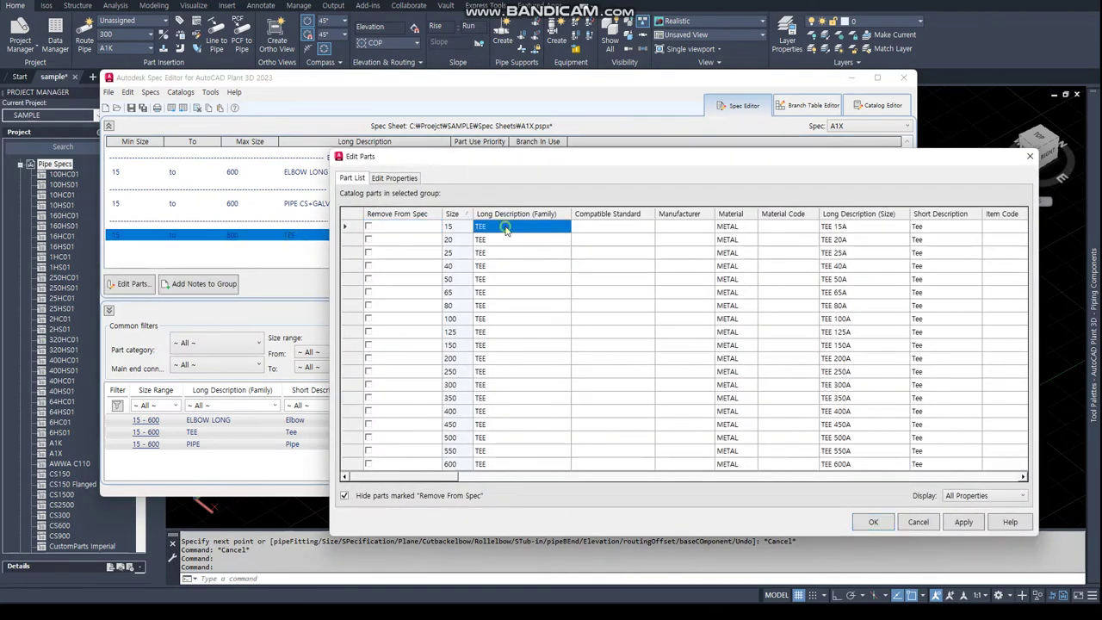
left_click(506, 227)
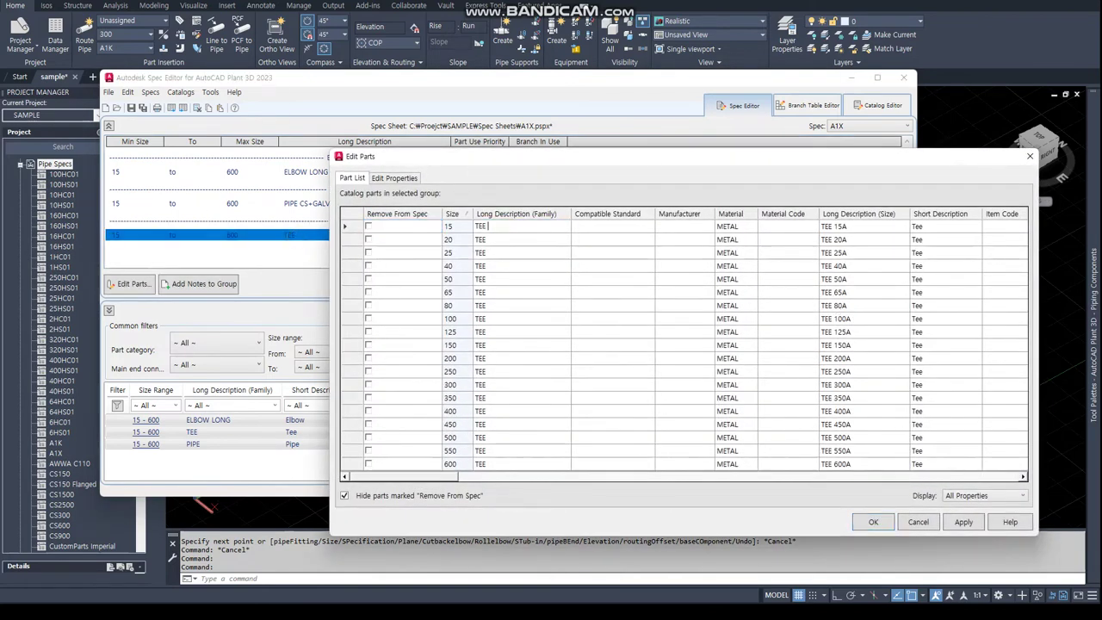
type("CS+GALV.")
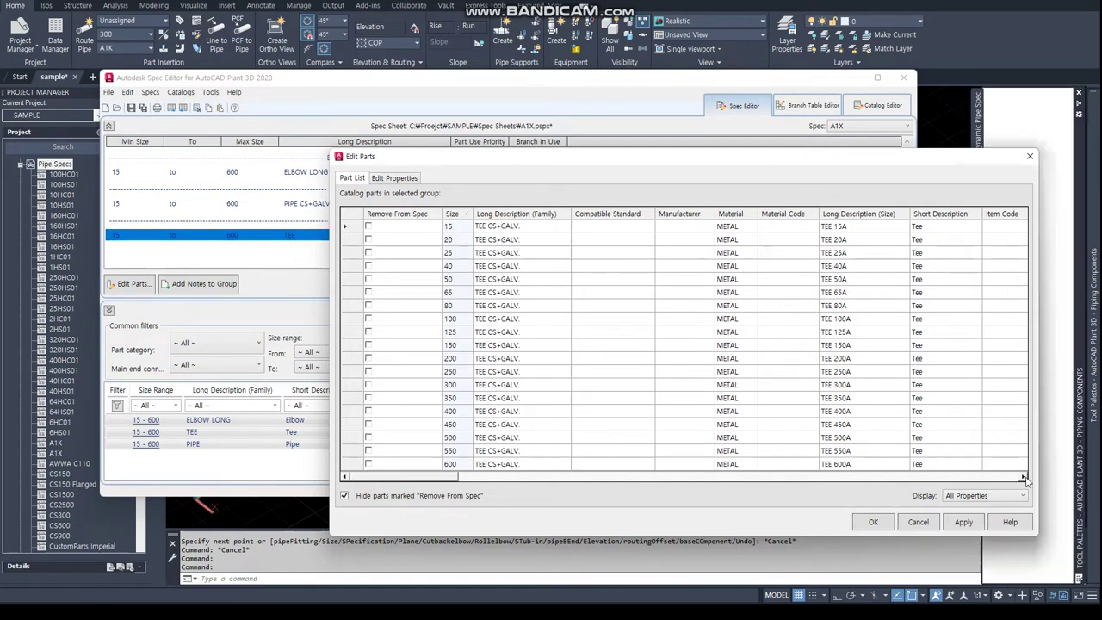
left_click(964, 522)
left_click(870, 523)
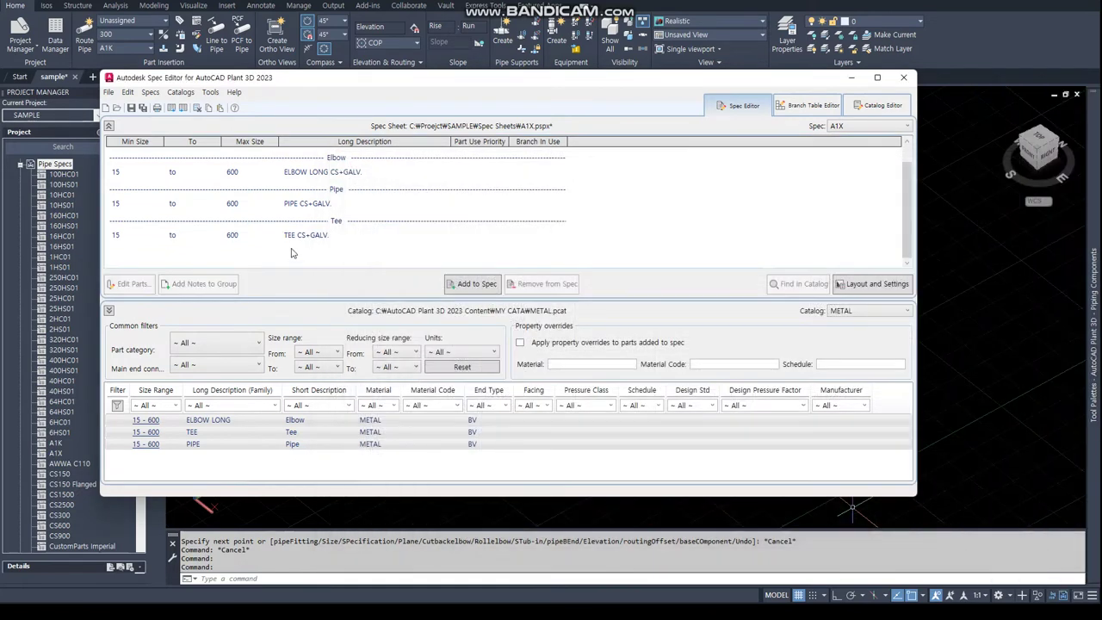
left_click(134, 109)
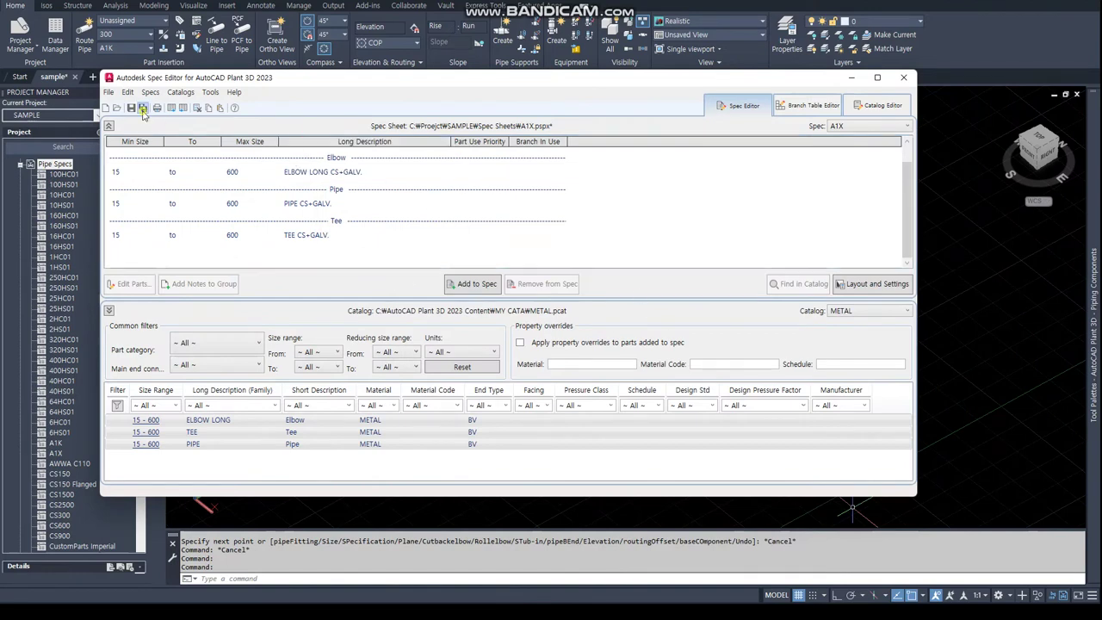
- Add a Tee legend entry T to A1X's branch table using the 15 to 600 TEE CS+GALV. part
left_click(808, 106)
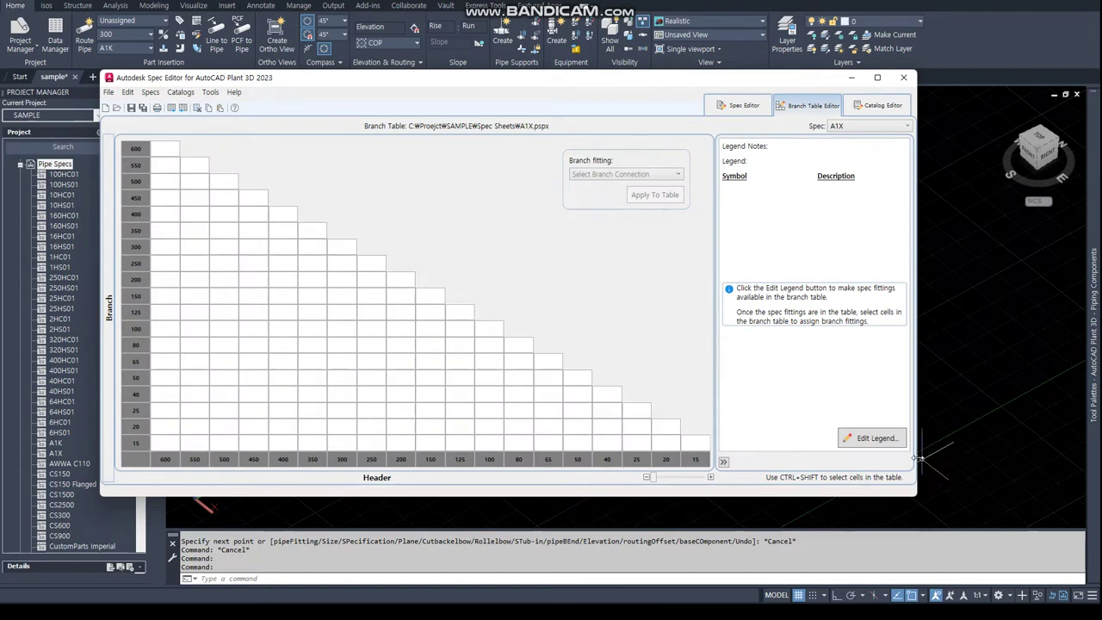
left_click(871, 438)
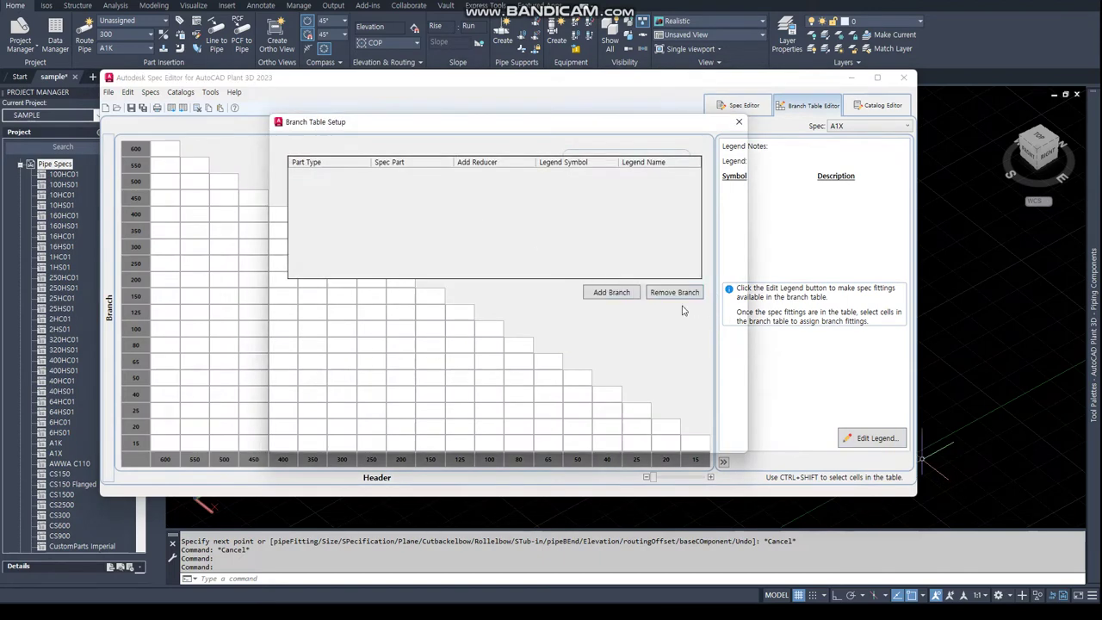
left_click(611, 293)
left_click(447, 175)
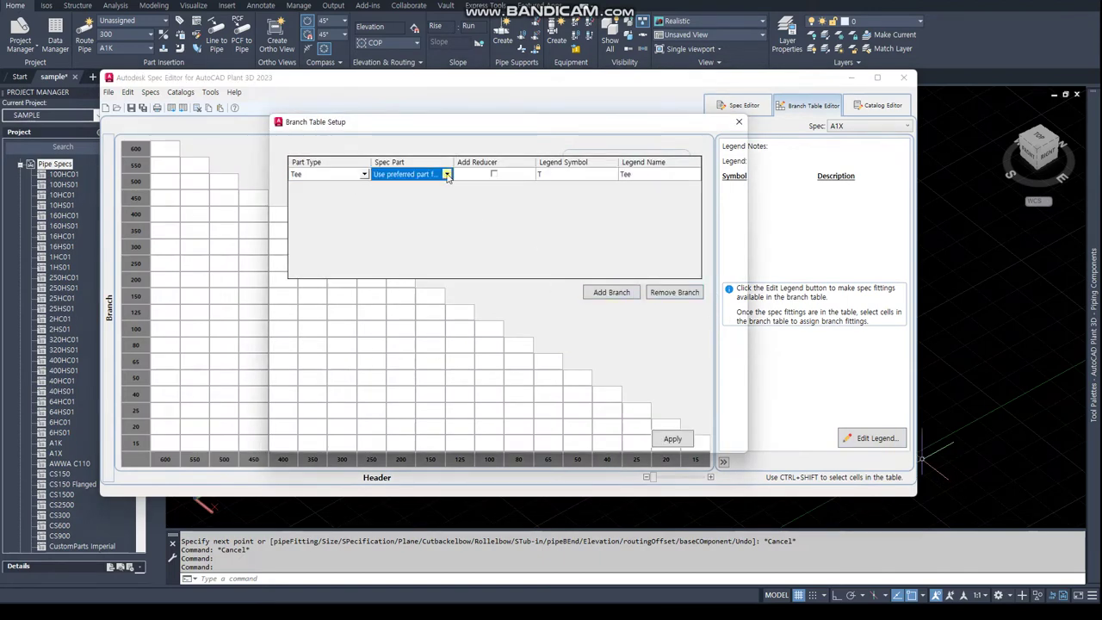
left_click(447, 175)
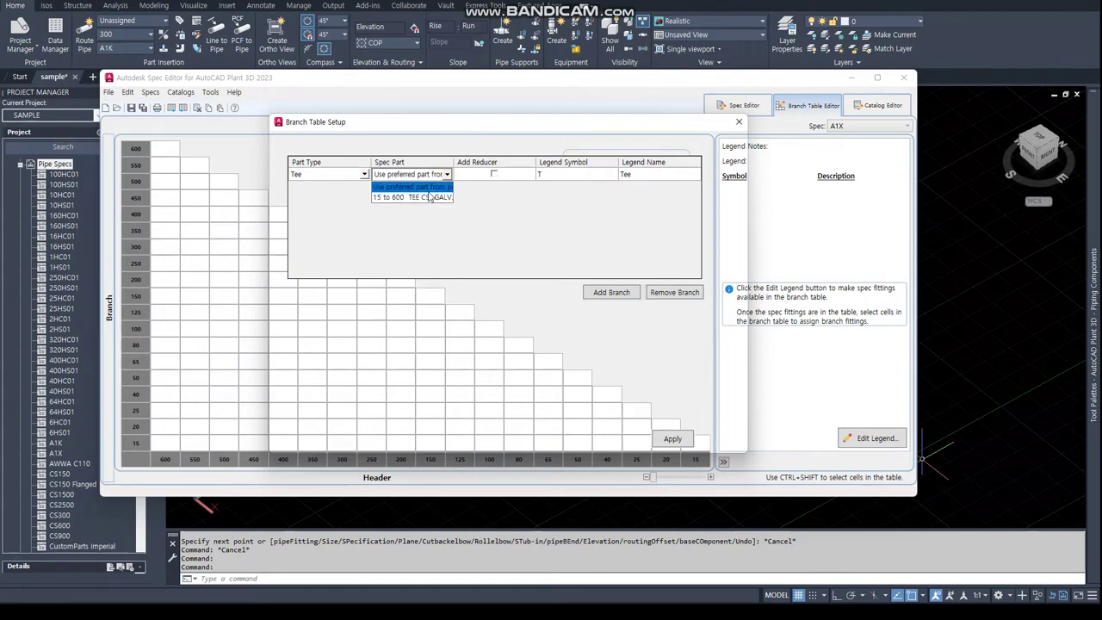
left_click(430, 200)
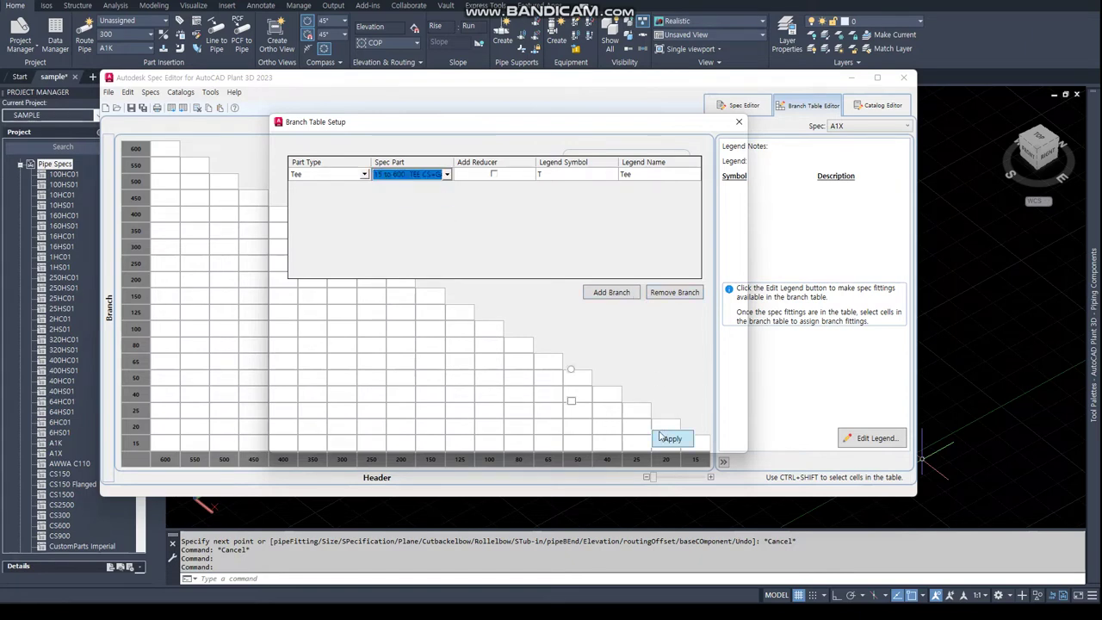
left_click(675, 444)
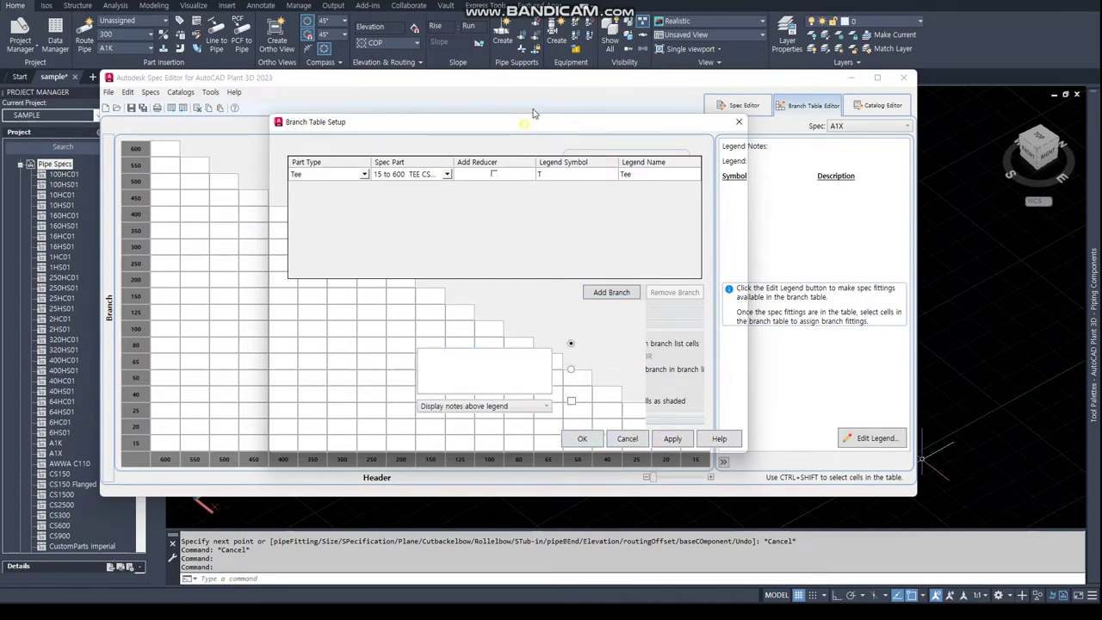
left_click_drag(533, 113, 540, 67)
left_click(609, 379)
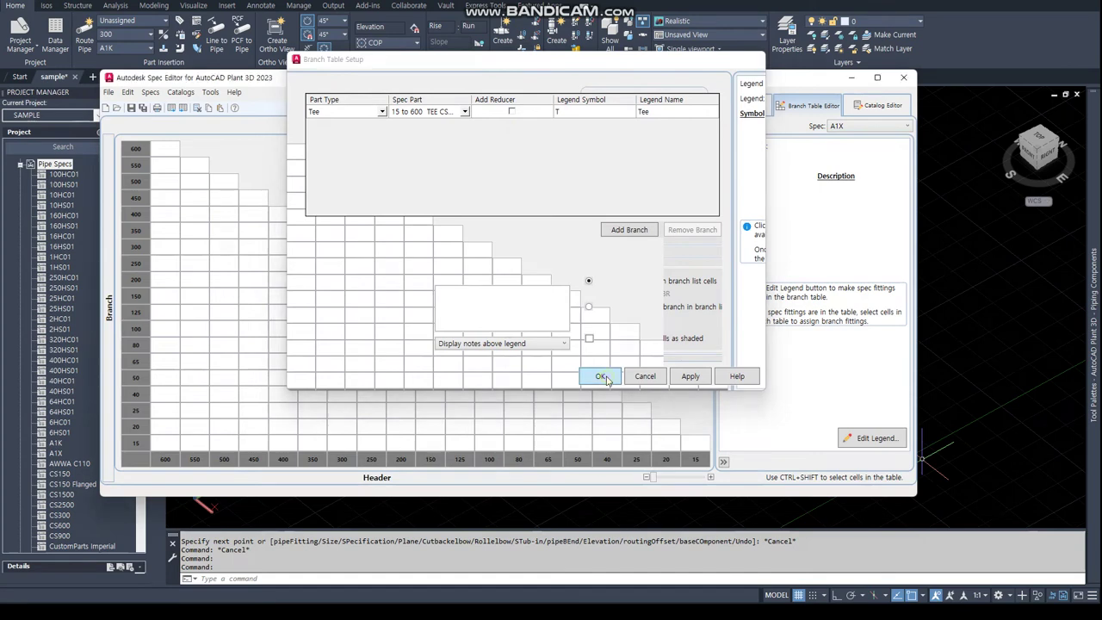
- Mark every equal-size diagonal branch cell in A1X, from 600 down to 15, as T
left_click(166, 152)
left_click(195, 164, "ctrl")
left_click(224, 180, "ctrl")
left_click(253, 198, "ctrl")
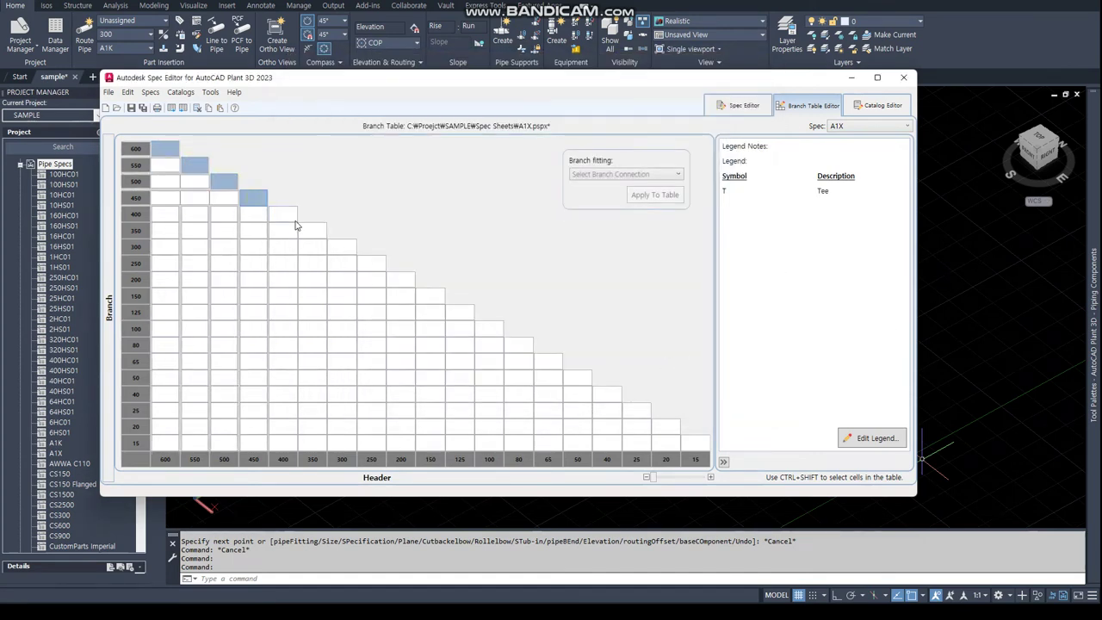
left_click(291, 216, "ctrl")
left_click(315, 230, "ctrl")
left_click(347, 249, "ctrl")
left_click(376, 264, "ctrl")
left_click(403, 279, "ctrl")
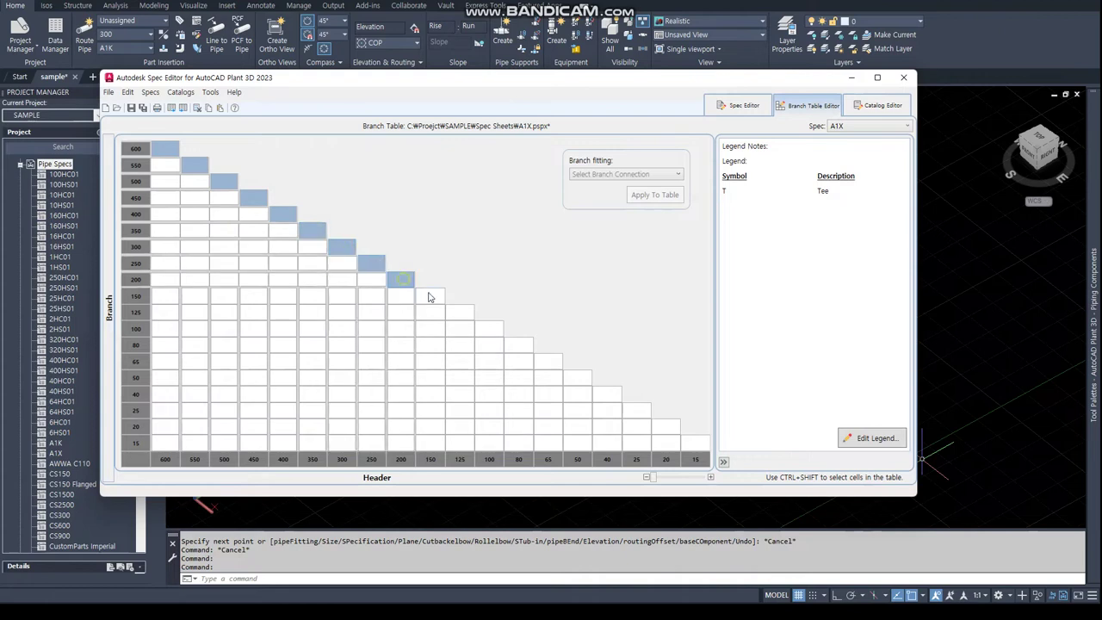
left_click(429, 297, "ctrl")
left_click(462, 313, "ctrl")
left_click(491, 329, "ctrl")
left_click(521, 346, "ctrl")
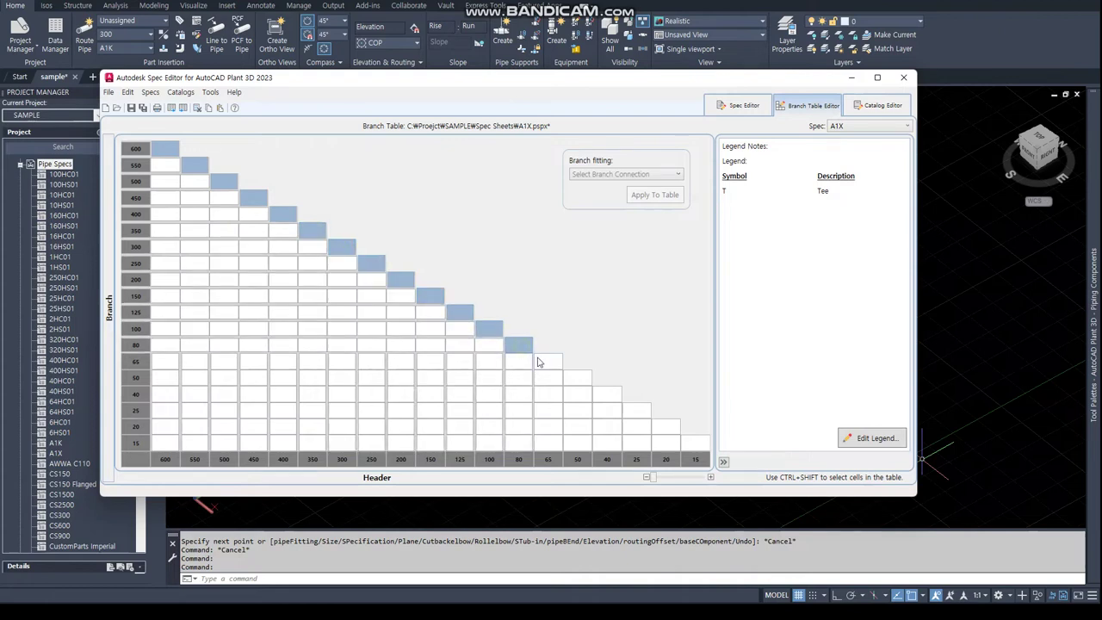
left_click(548, 362, "ctrl")
left_click(577, 378, "ctrl")
left_click(607, 393, "ctrl")
left_click(636, 410, "ctrl")
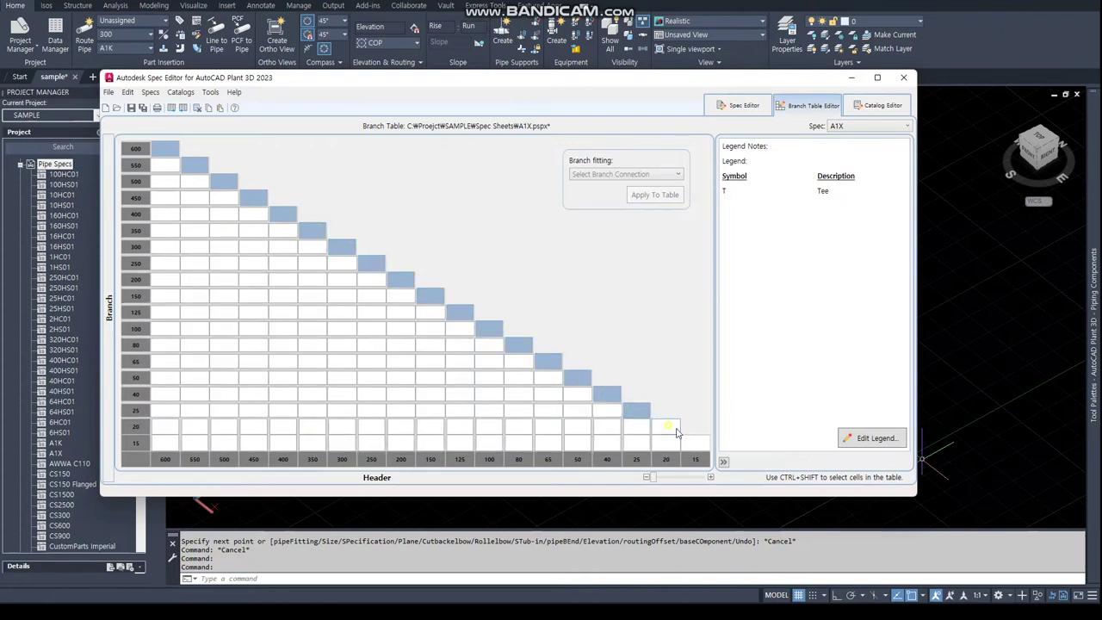
left_click(667, 427, "ctrl")
left_click(695, 443, "ctrl")
right_click(697, 444)
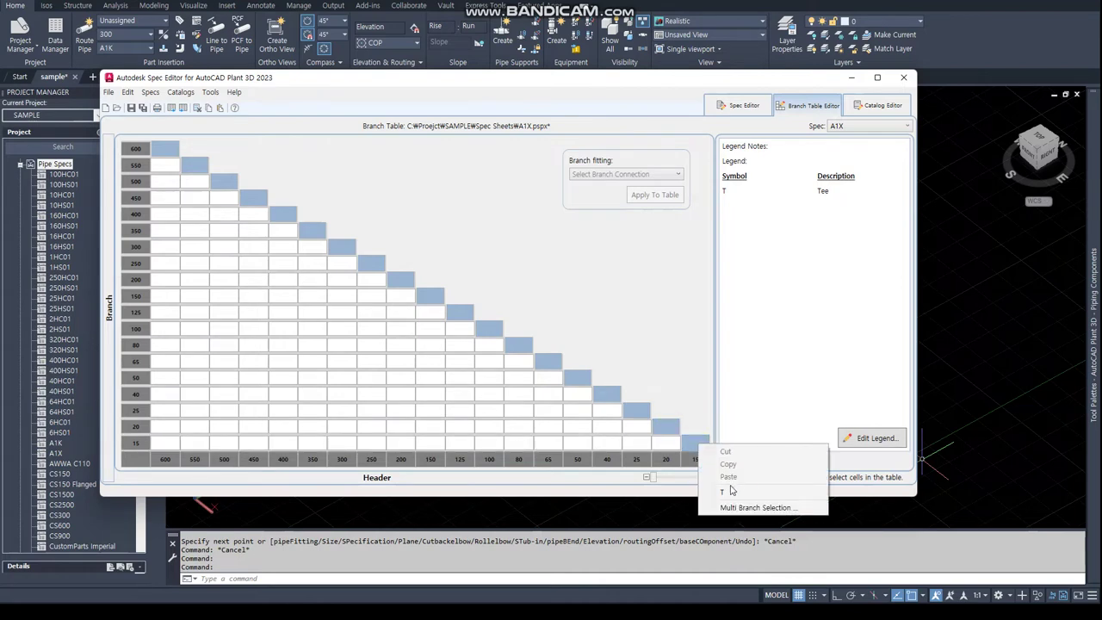
left_click(726, 492)
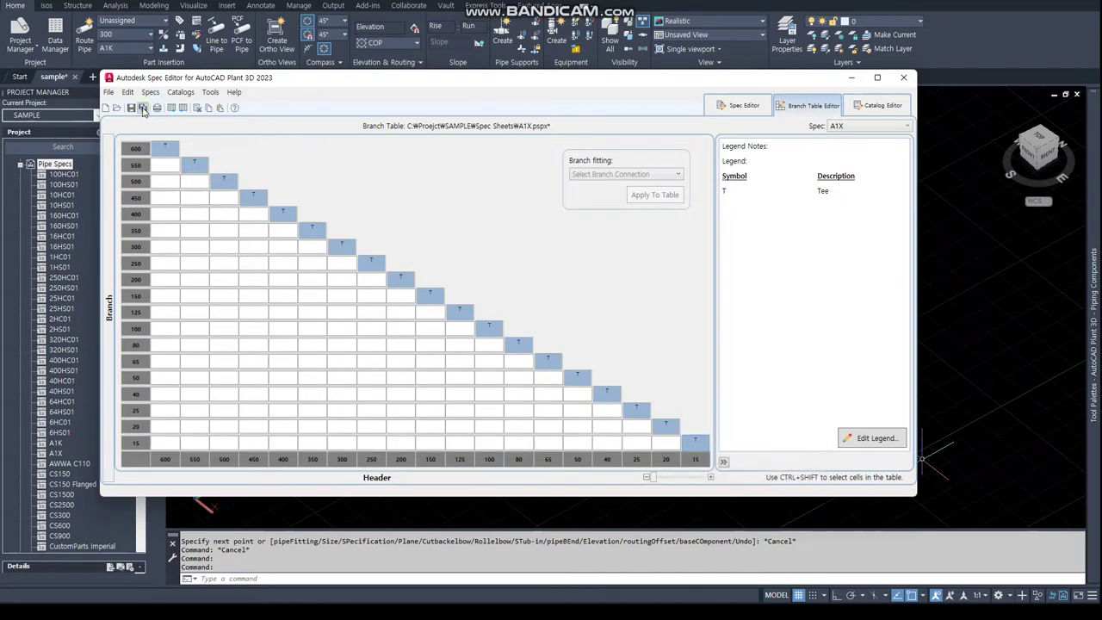
- Save the A1X branch table and close the Spec Editor to return to the model
left_click(143, 109)
left_click(903, 78)
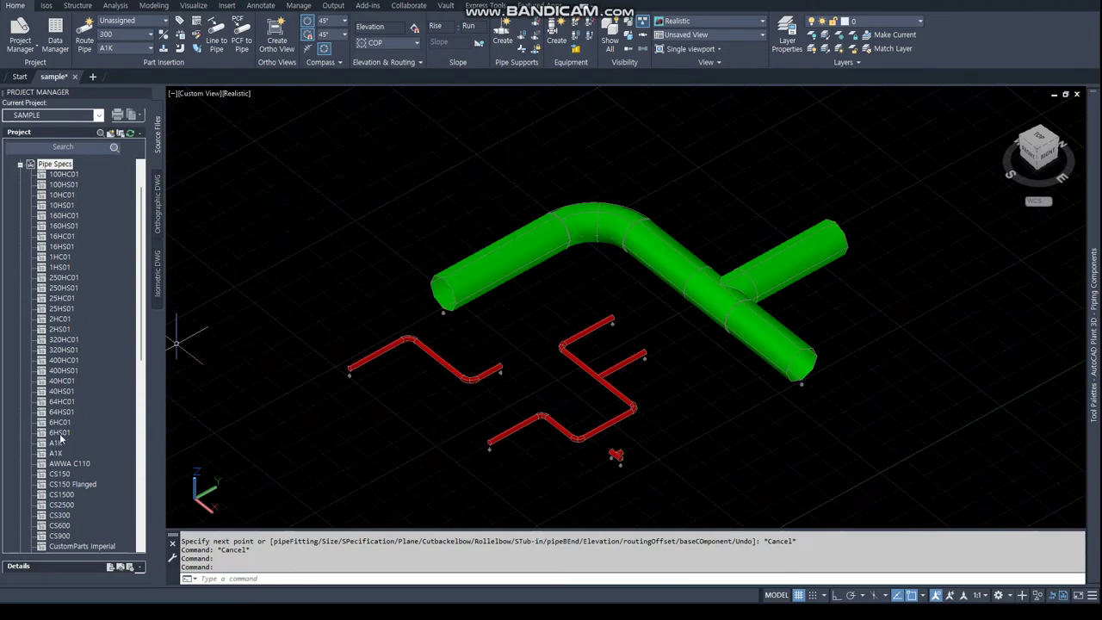
scroll(676, 194, "down", 3)
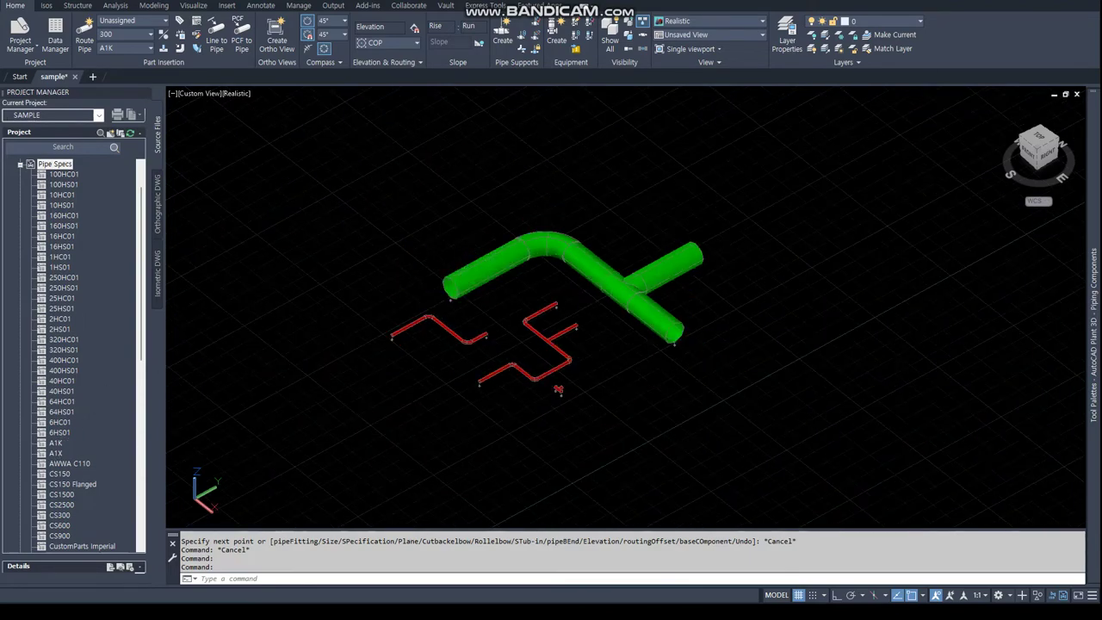
- Route a new multi-bend pipe run in the A1K spec
left_click(84, 39)
middle_click_drag(333, 284, 388, 315)
left_click(386, 326)
left_click(478, 274)
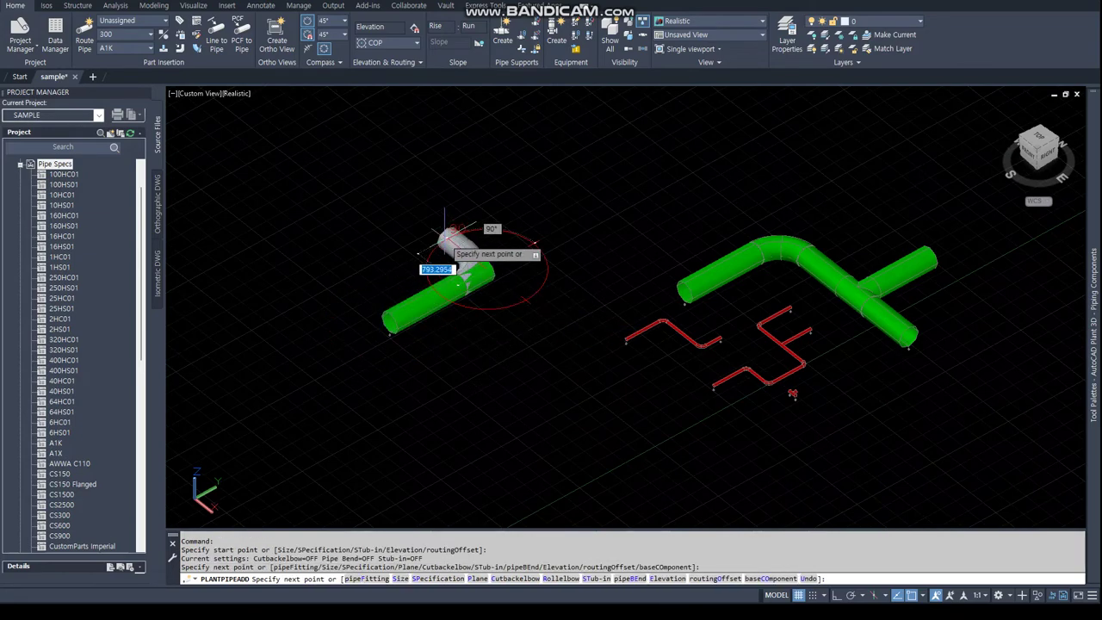
left_click(394, 197)
mouse_move(393, 196)
middle_mouse_down()
mouse_move(501, 472)
mouse_move(394, 308)
middle_mouse_up()
key("Escape")
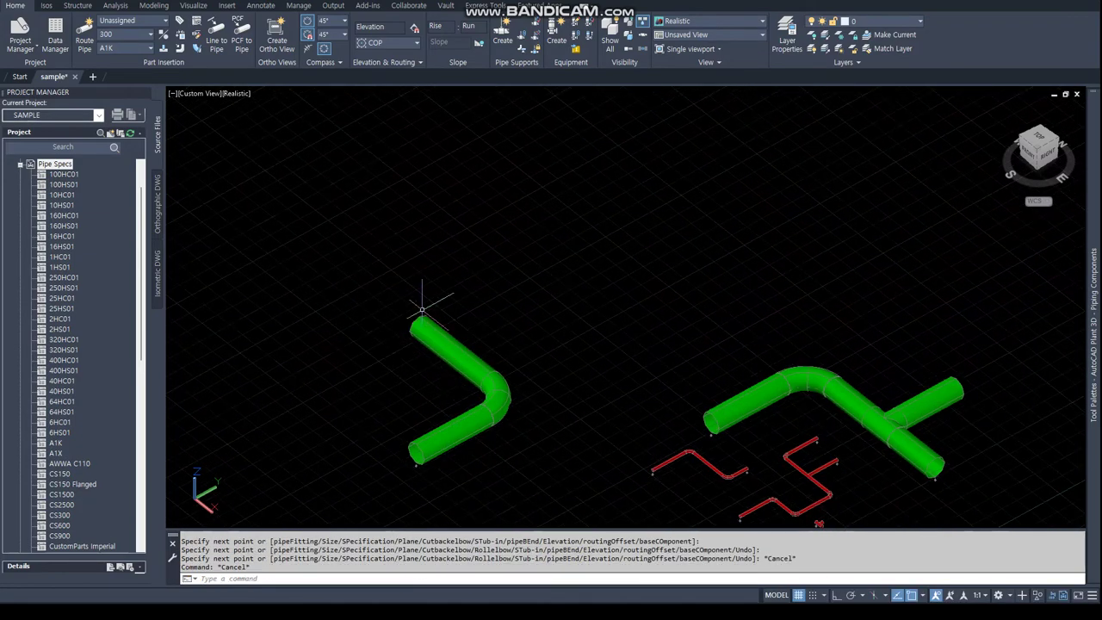
- Add a tee branch off the new A1K pipe
left_click(422, 321)
left_click(453, 355)
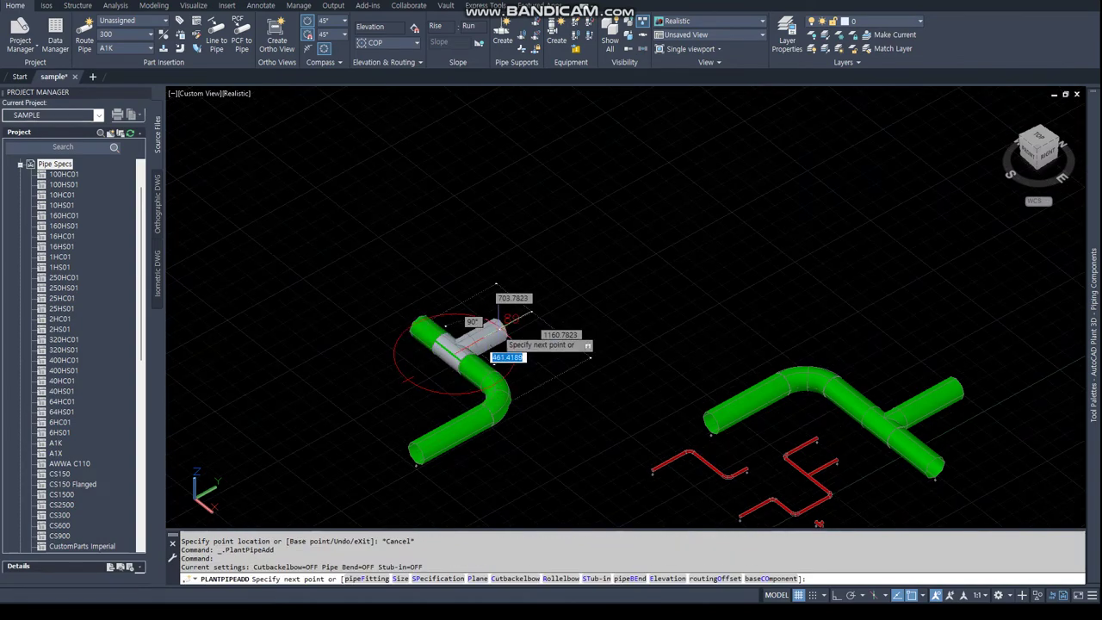
left_click(508, 320)
key("Escape")
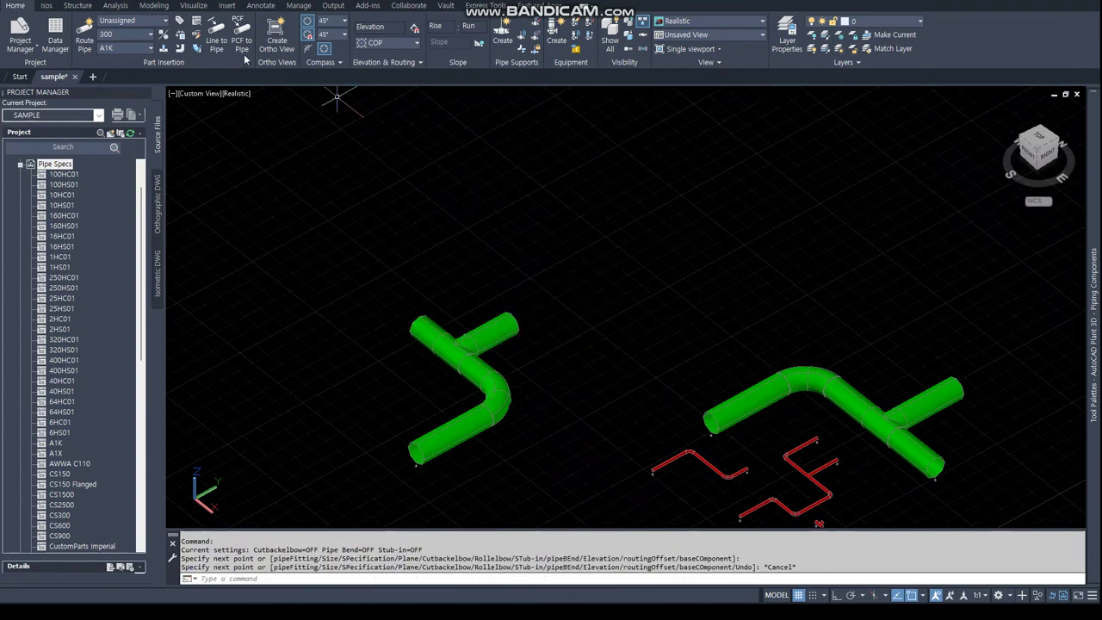
- Switch the routing spec to A1X and route a run from the green pipe's open end
left_click(114, 47)
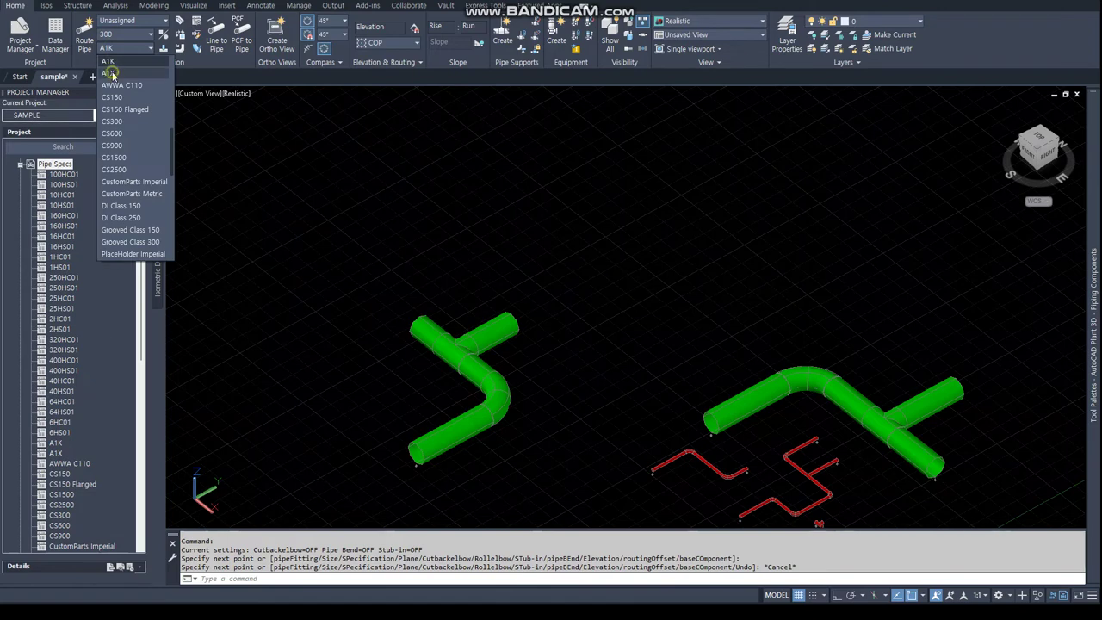
left_click(112, 69)
left_click(83, 27)
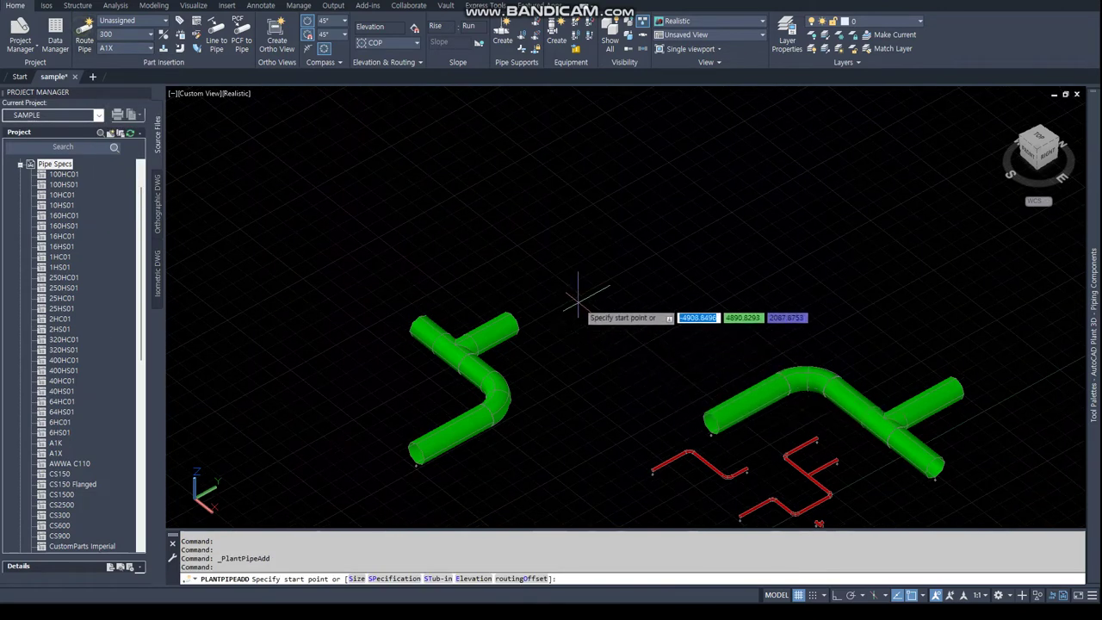
left_click(633, 578)
type("NOD")
left_click(513, 323)
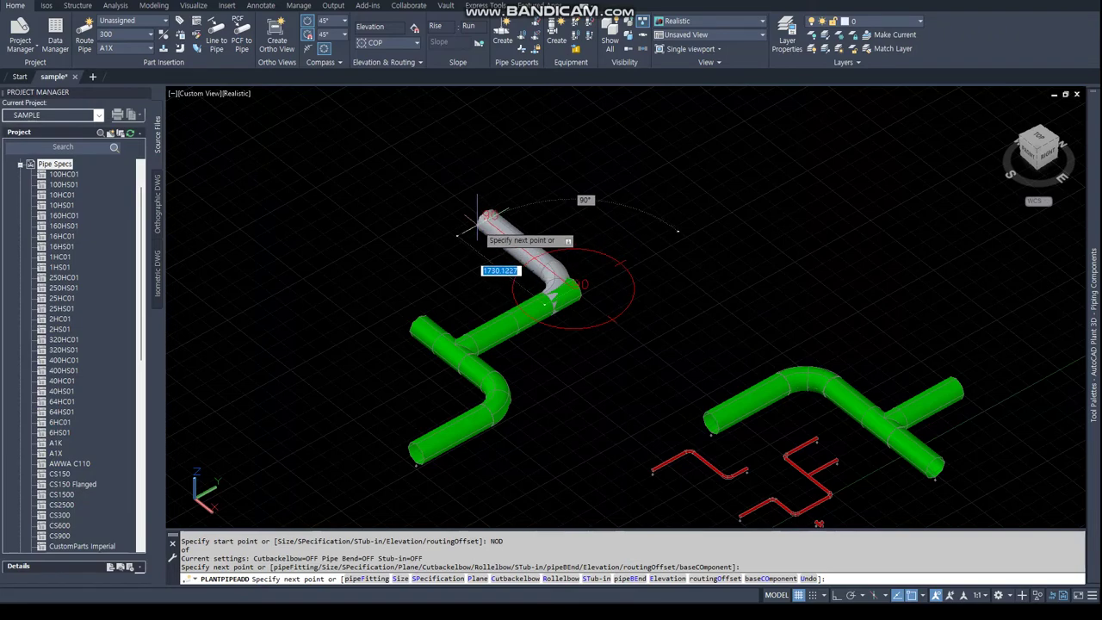
left_click(487, 219)
left_click(370, 255)
key("Escape")
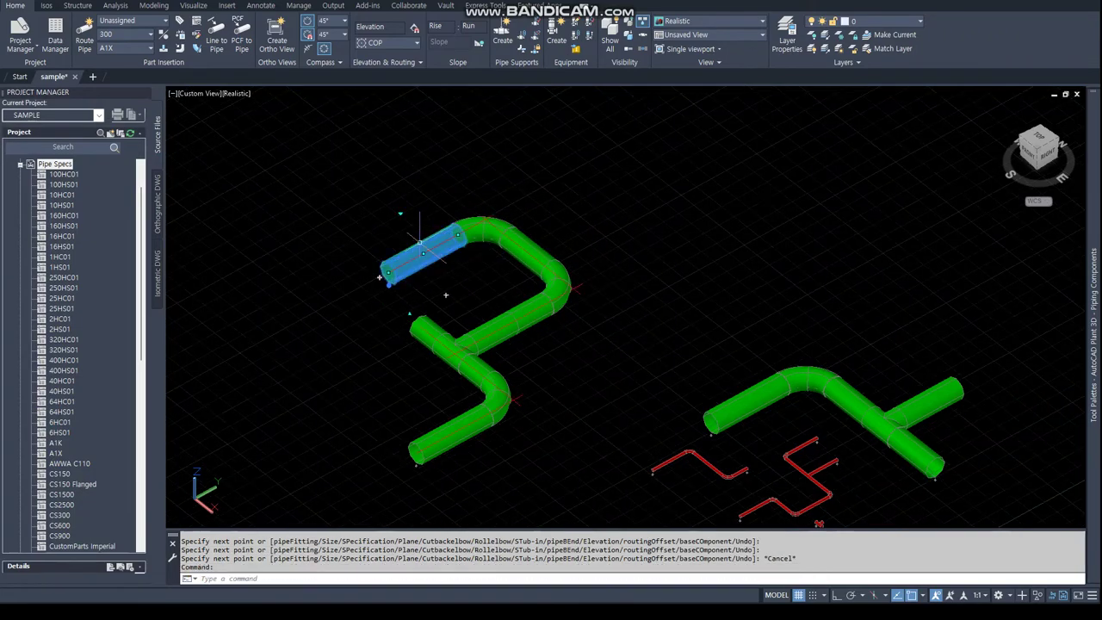
- Extend the A1X run with an up-left segment, then select the whole left pipe run
left_click(379, 277)
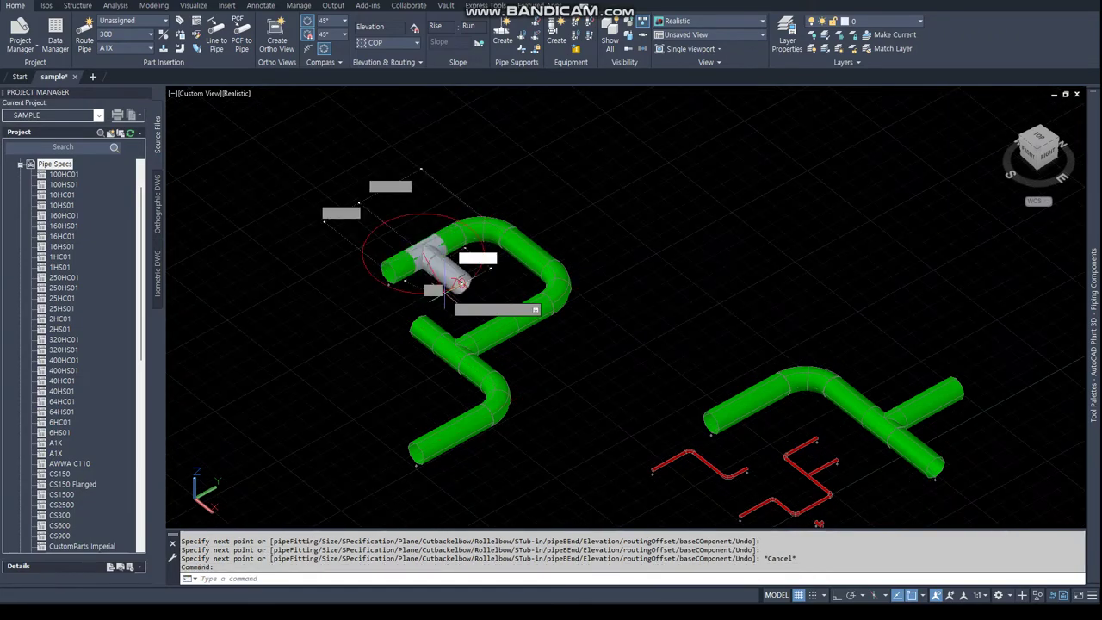
left_click(366, 196)
key("Escape")
scroll(637, 361, "down", 2)
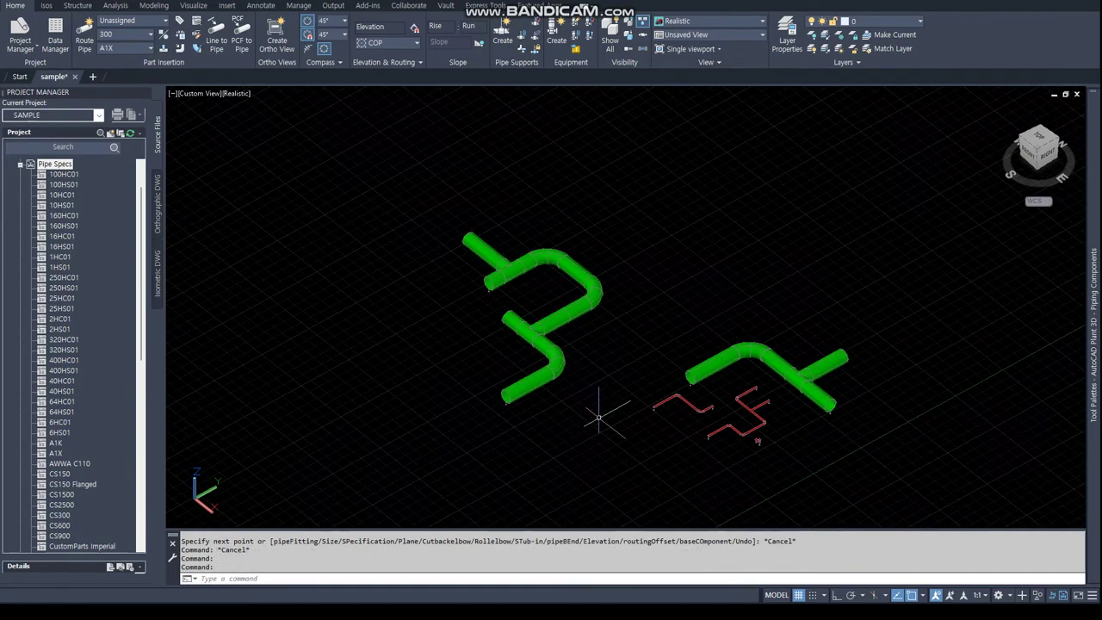
left_click_drag(615, 438, 419, 203)
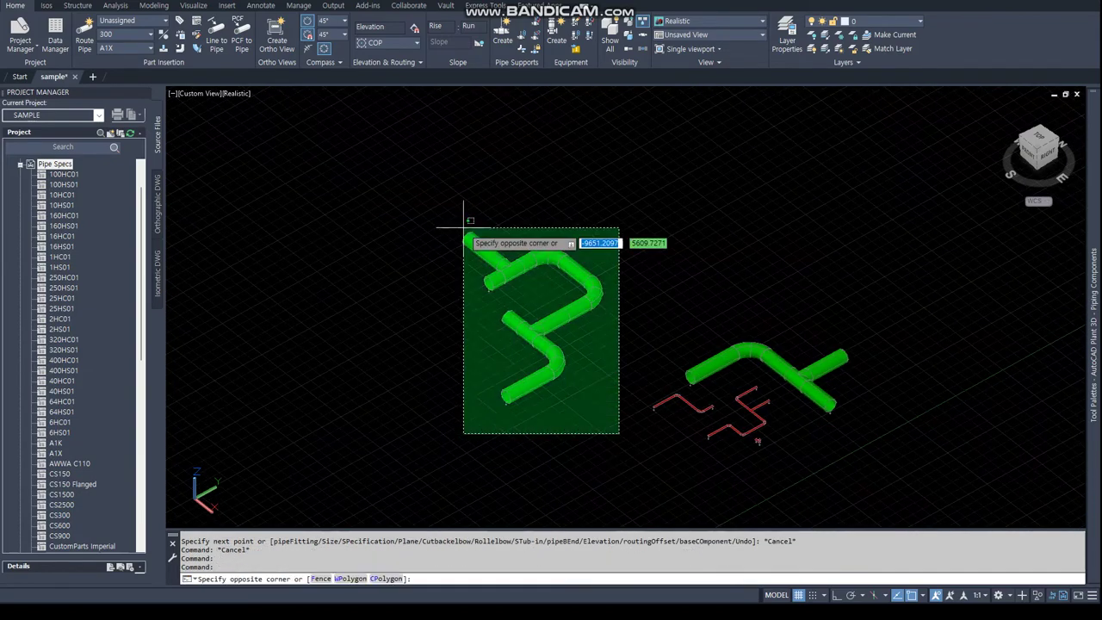
- Create a Quick Iso with advanced options and view the UserDefinedLine (14).dwg results
left_click(45, 5)
left_click(11, 32)
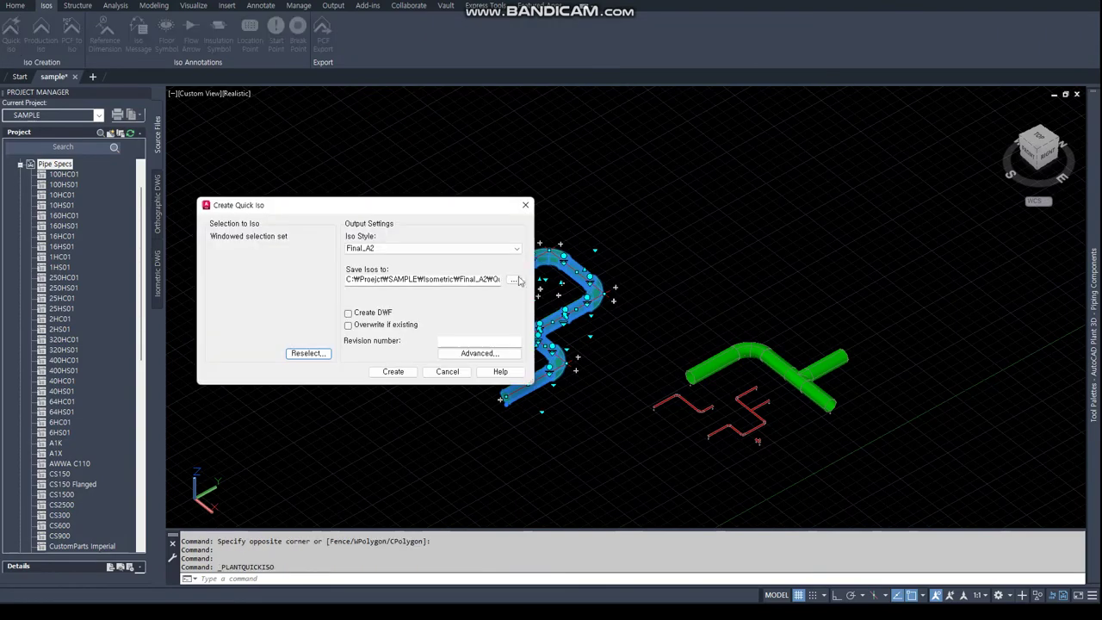
left_click(491, 358)
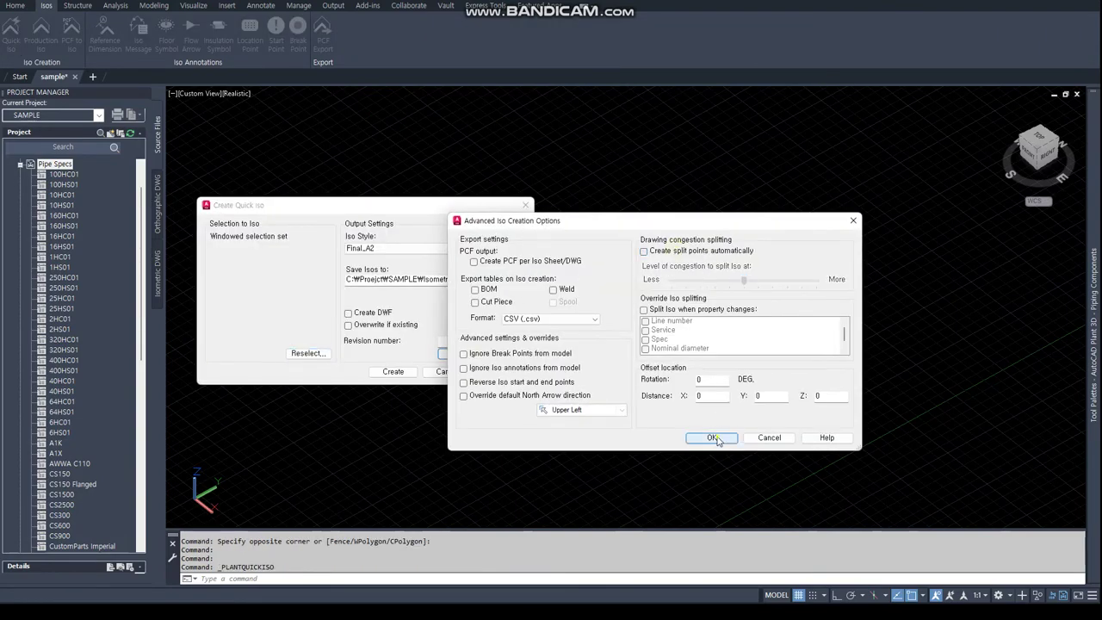
left_click(711, 438)
left_click(392, 372)
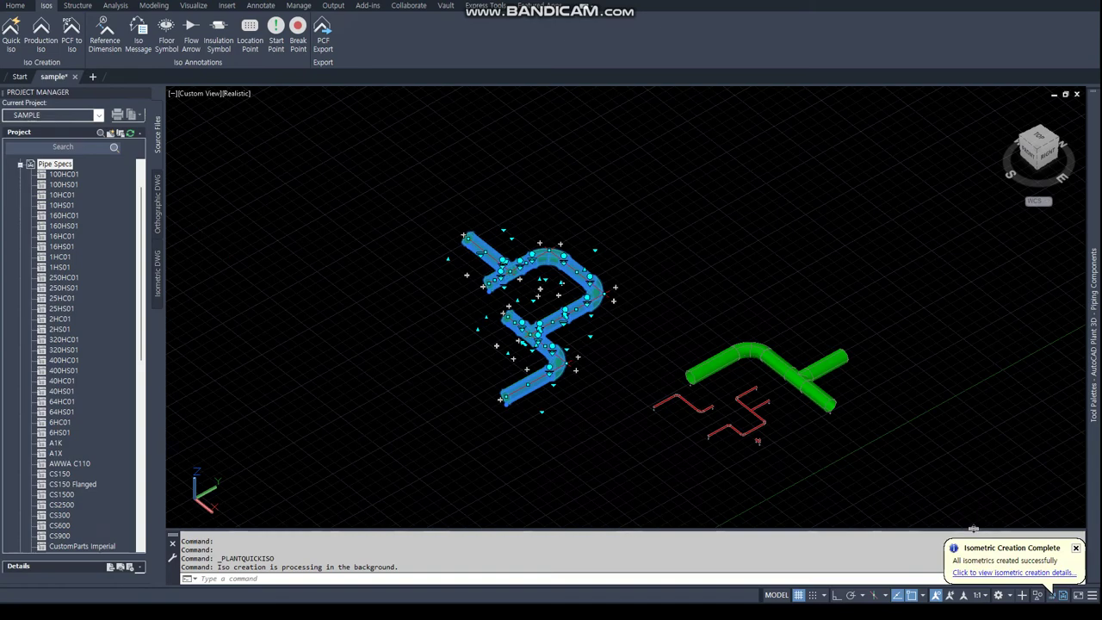
left_click(980, 573)
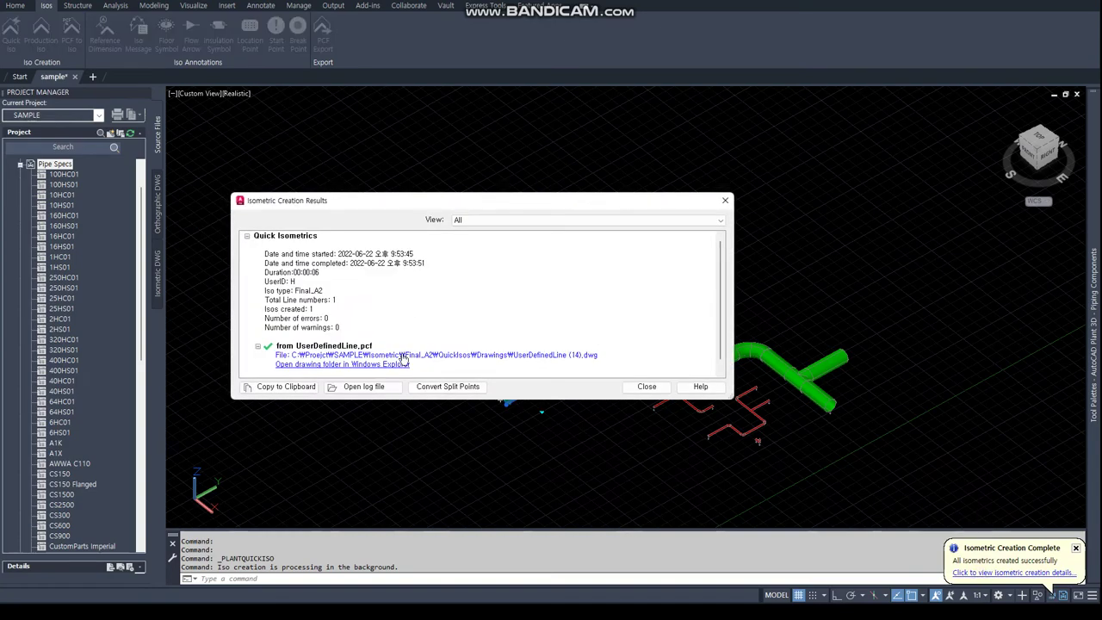
- Open the UserDefinedLine (14) isometric and zoom around the pipe junction and full run
left_click(402, 355)
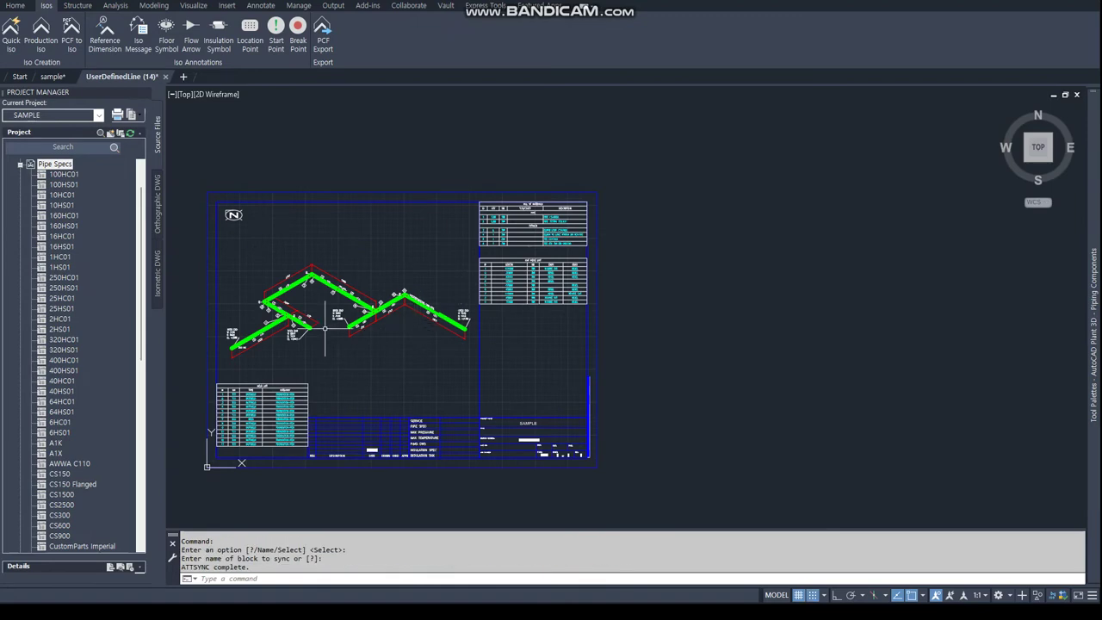
scroll(325, 328, "up", 3)
scroll(585, 284, "up", 3)
scroll(405, 465, "up", 2)
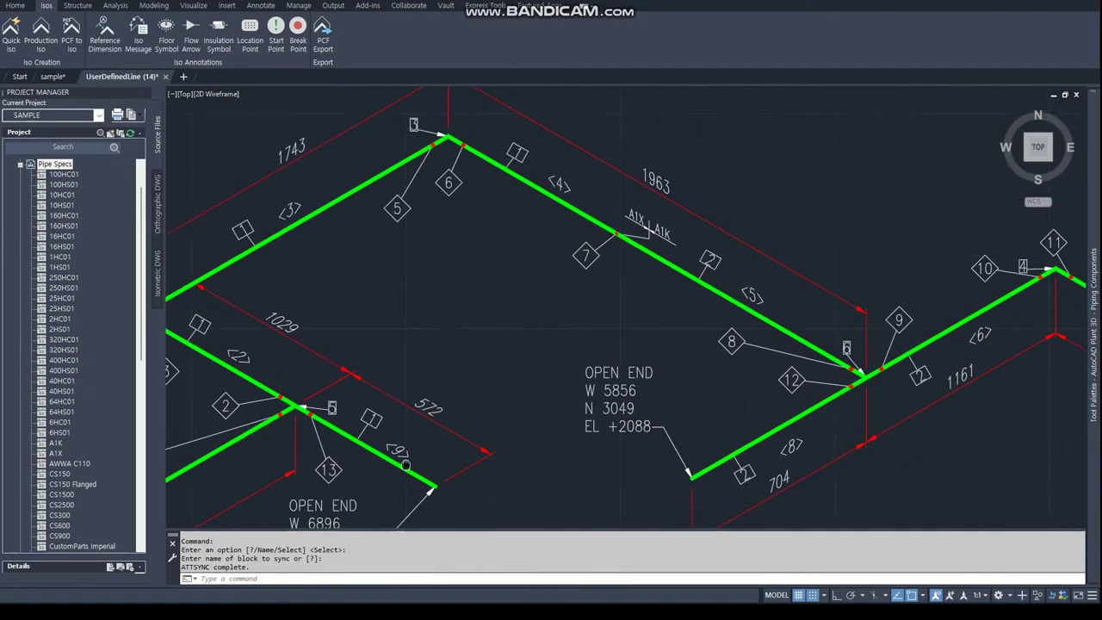
scroll(647, 231, "up", 3)
scroll(651, 228, "up", 2)
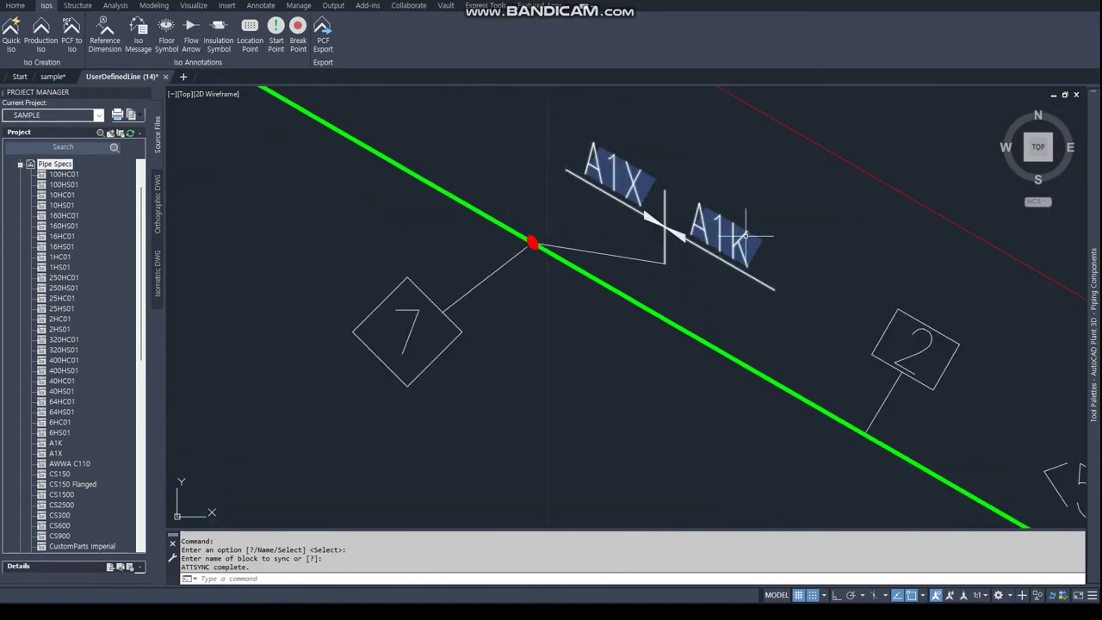
scroll(508, 163, "down", 4)
middle_click_drag(775, 284, 428, 213)
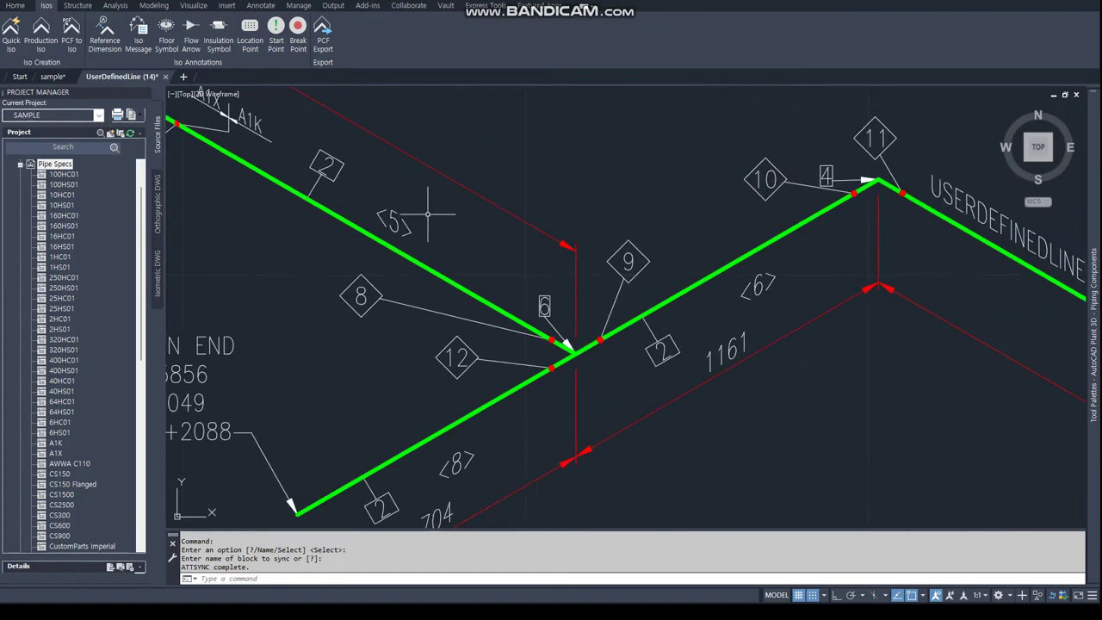
scroll(429, 214, "down", 3)
scroll(504, 283, "down", 3)
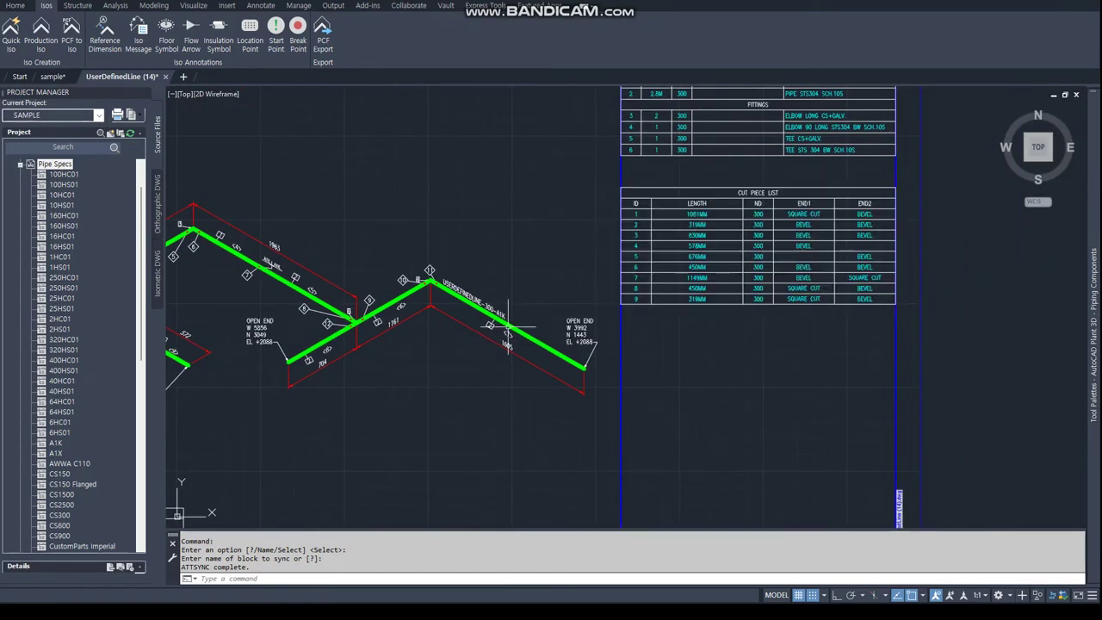
middle_click_drag(508, 327, 582, 327)
middle_click_drag(207, 344, 478, 340)
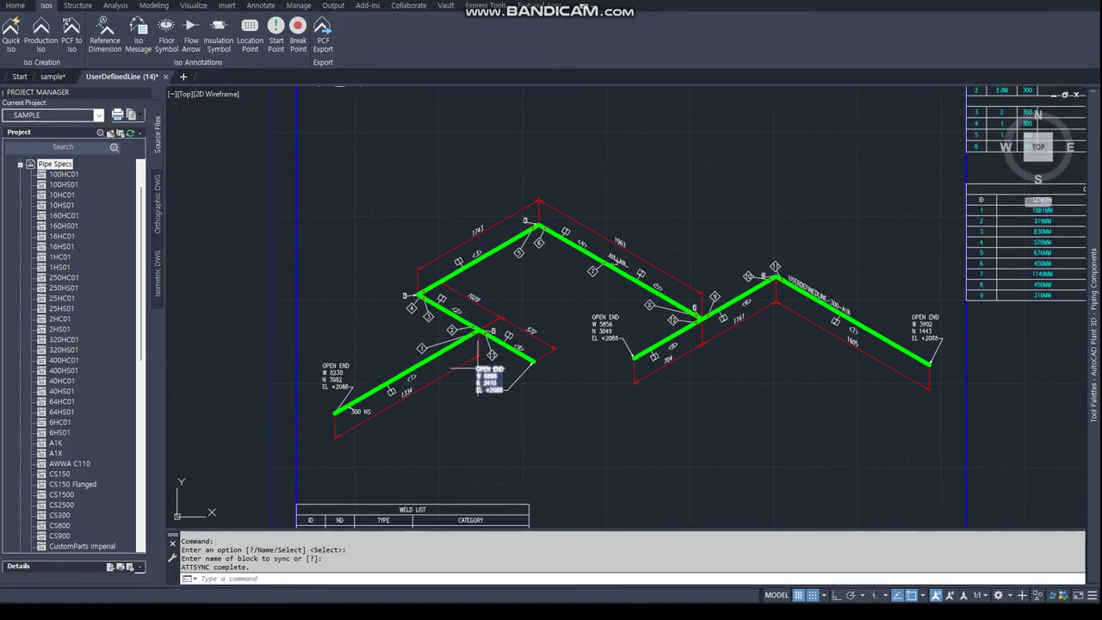
- Compare the CS+GALV and STS304 entries in the BOM, then open A1K from Pipe Specs
middle_click_drag(853, 321, 592, 374)
middle_click_drag(842, 223, 758, 274)
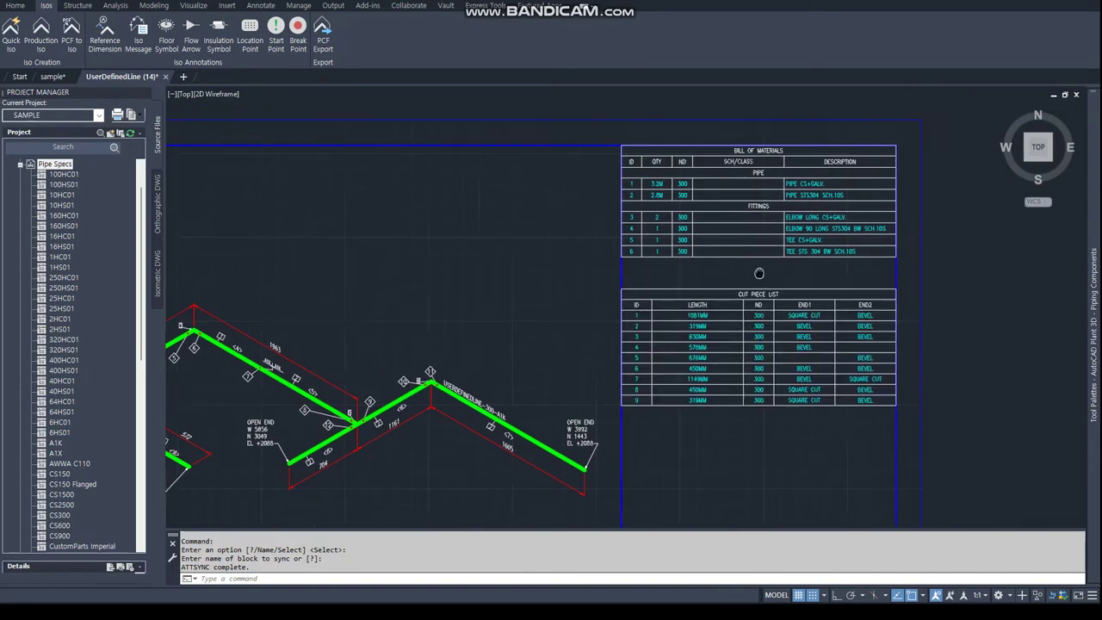
scroll(951, 156, "up", 2)
scroll(711, 233, "up", 2)
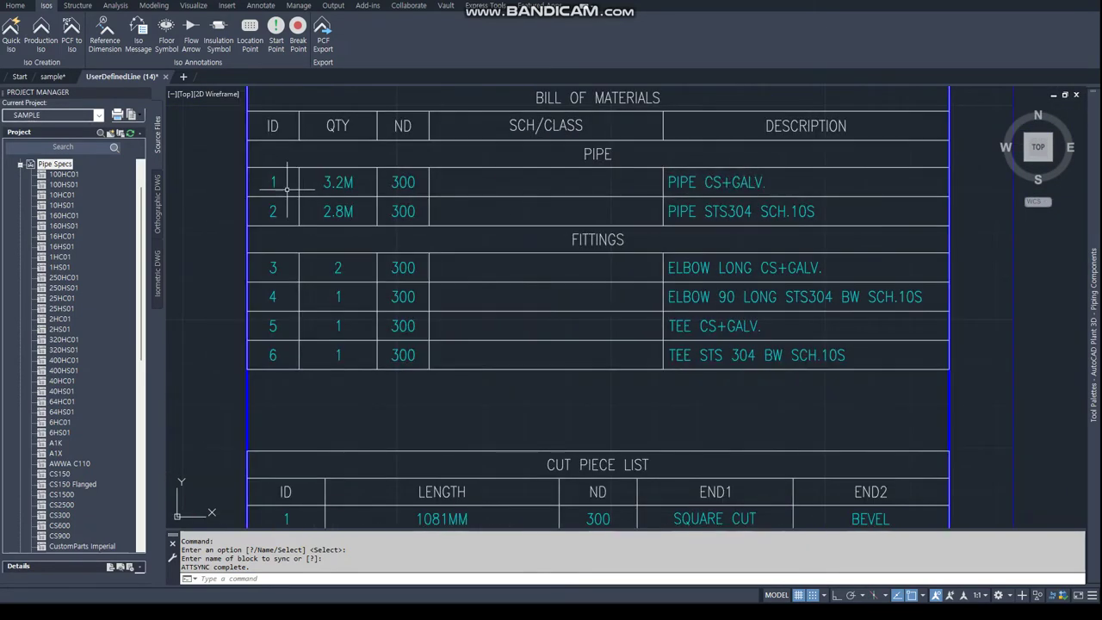
left_click(338, 211)
scroll(713, 326, "up", 2)
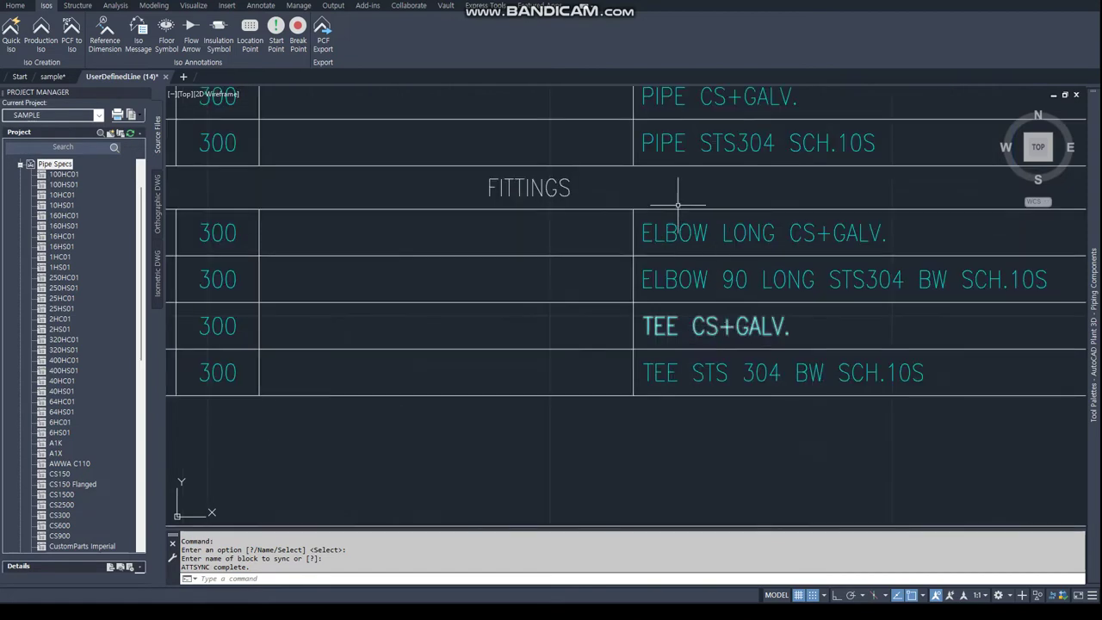
scroll(678, 205, "down", 5)
scroll(621, 297, "down", 4)
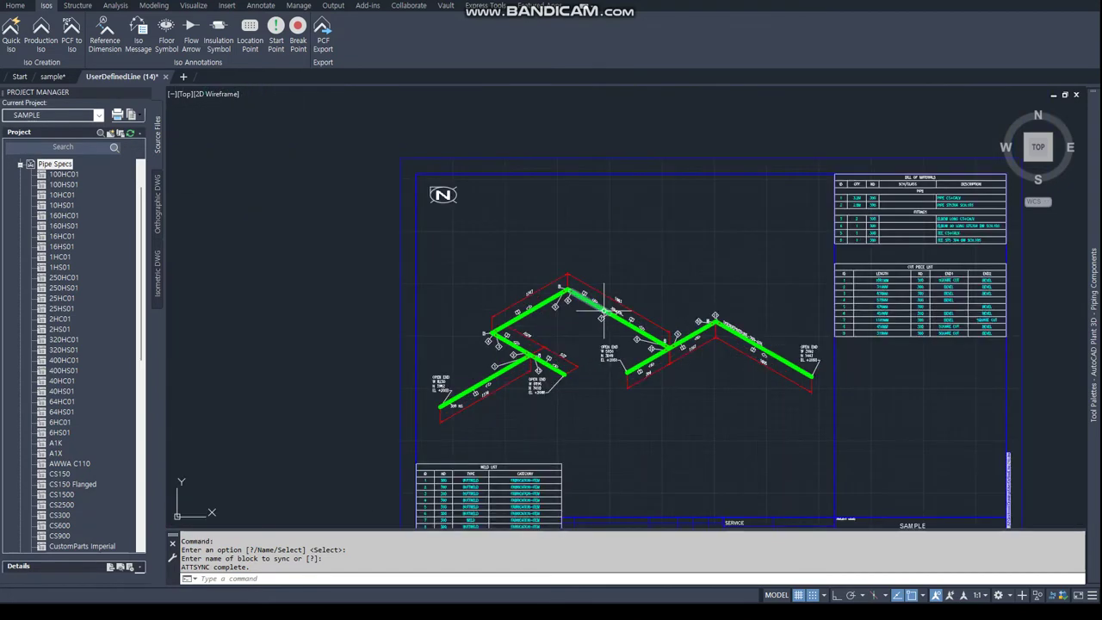
middle_click_drag(718, 302, 681, 267)
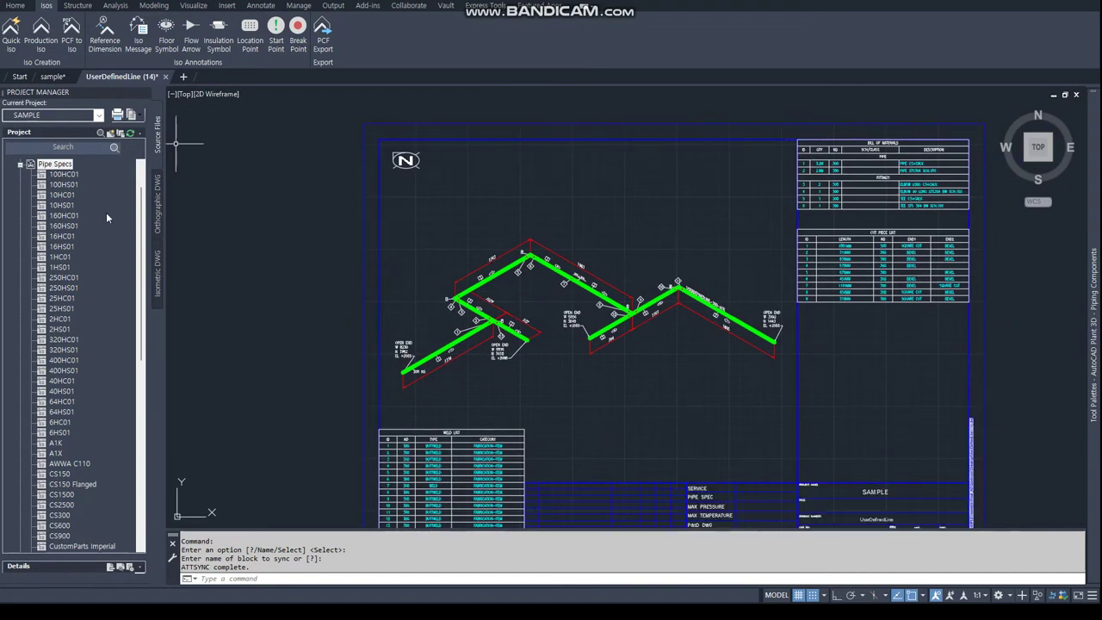
scroll(131, 220, "up", 2)
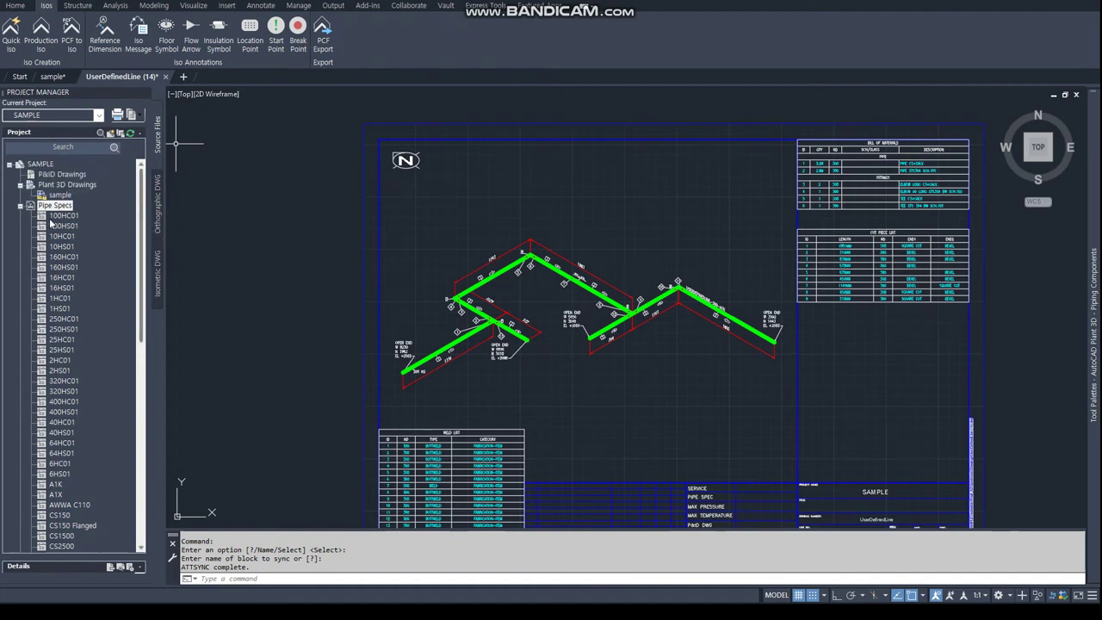
double_click(54, 486)
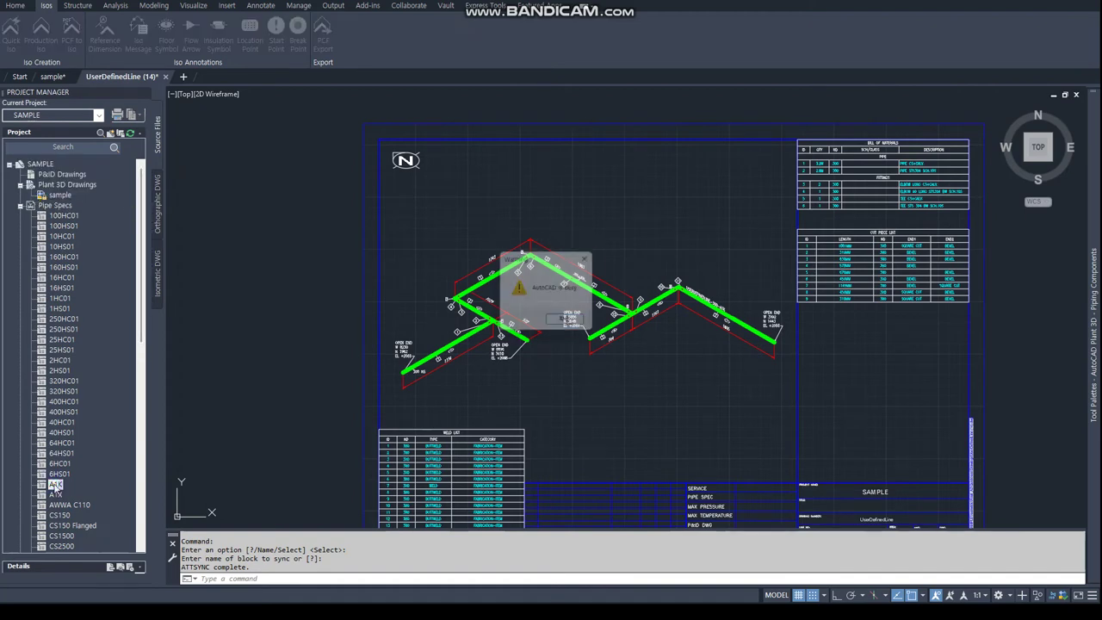
- Dismiss the busy warning, edit the A1K spec, and start a new METAL catalog component
left_click(580, 326)
left_click(64, 78)
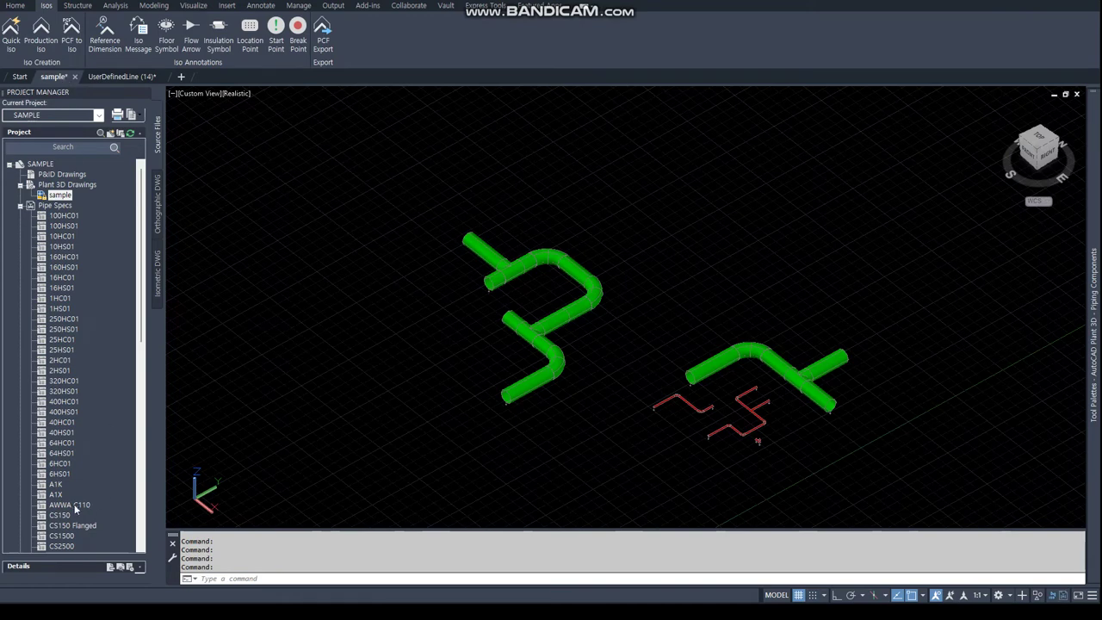
left_click(55, 485)
right_click(55, 485)
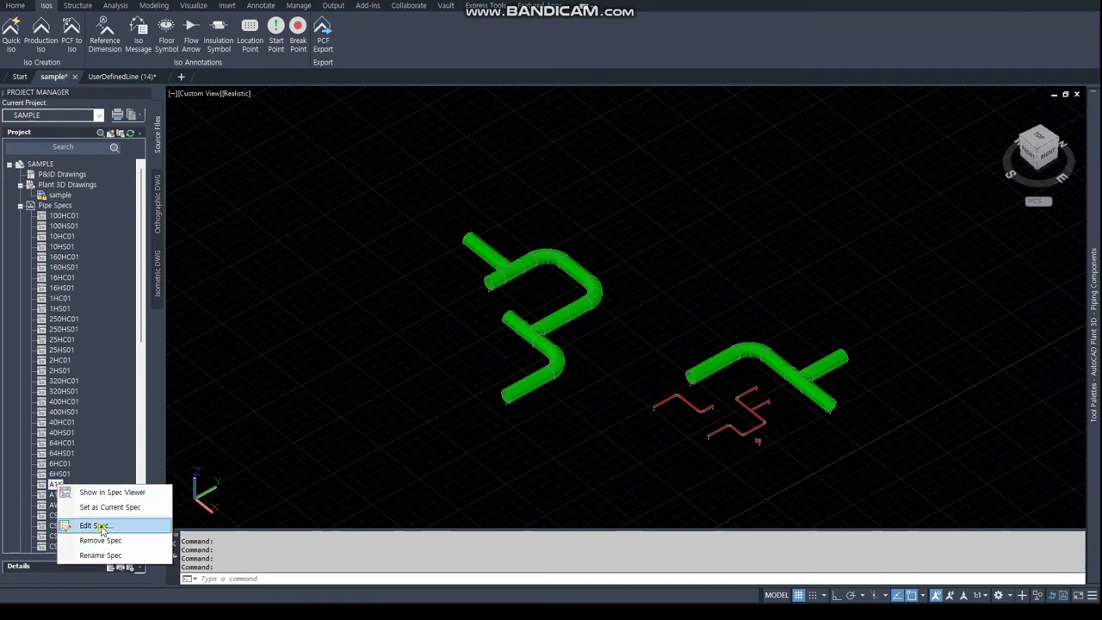
left_click(100, 527)
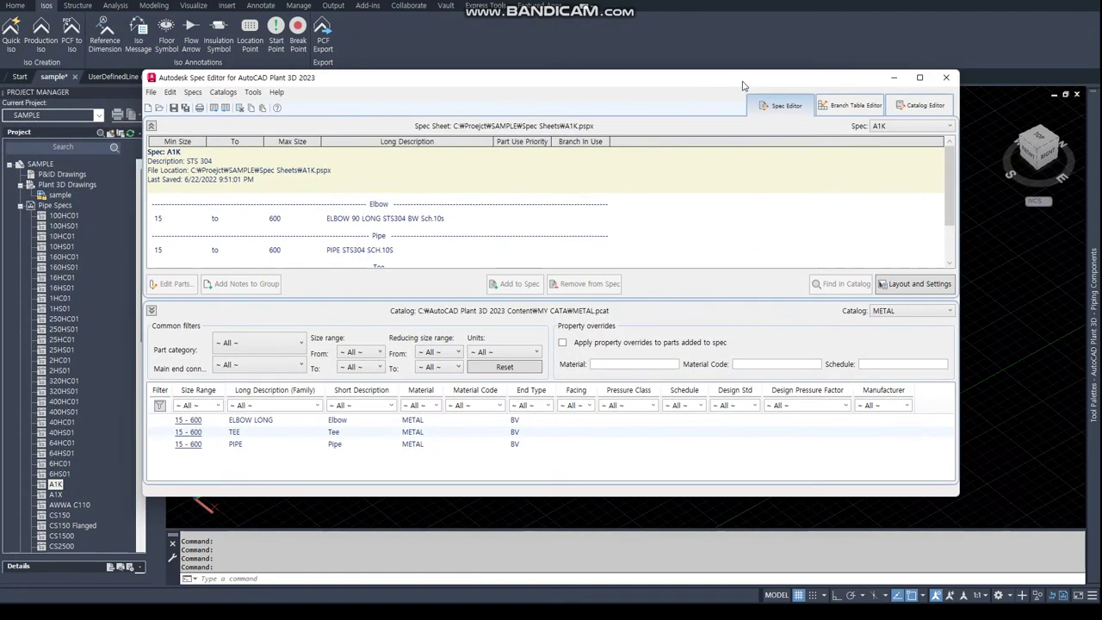
left_click(930, 106)
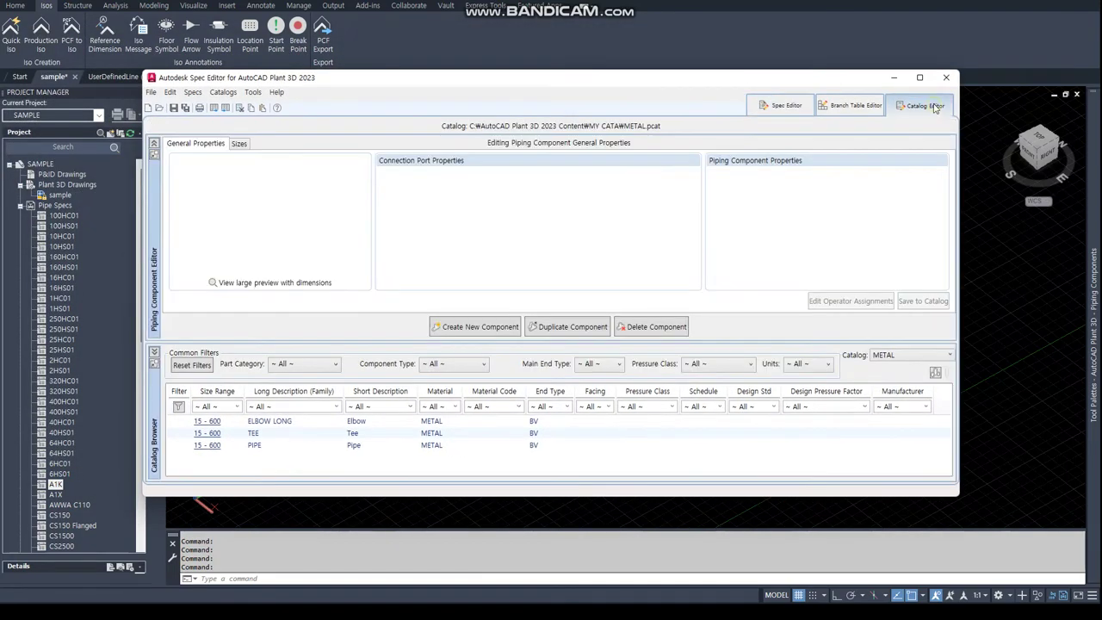
left_click(487, 327)
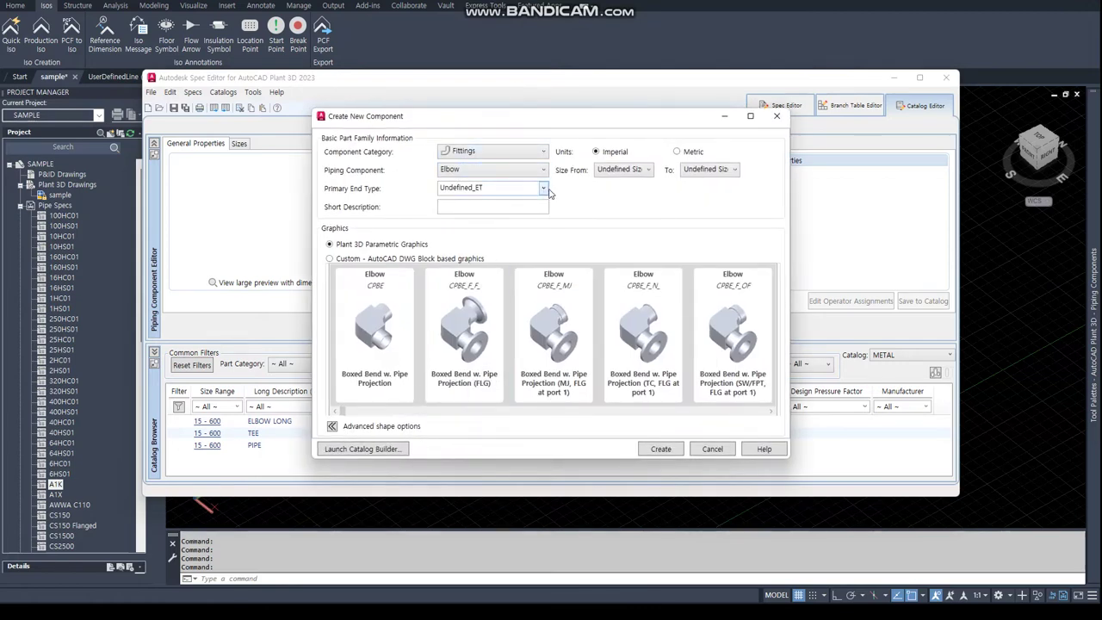
- Set primary end type BV, sizes 15 to 600, and short description ELBOW SHORT
left_click(544, 189)
left_click(490, 225)
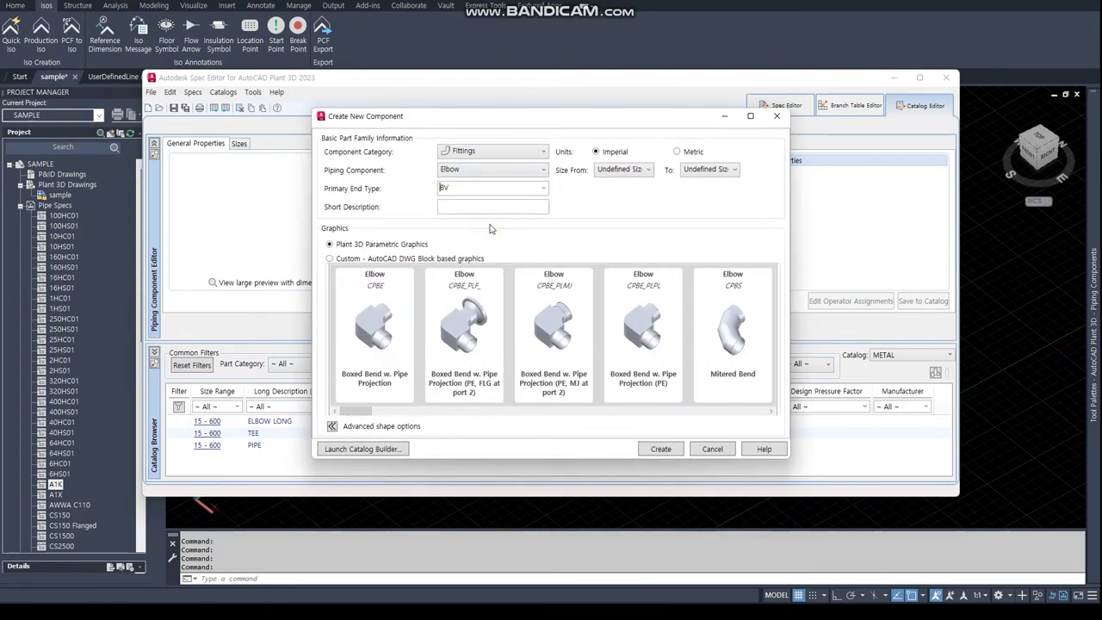
left_click(647, 172)
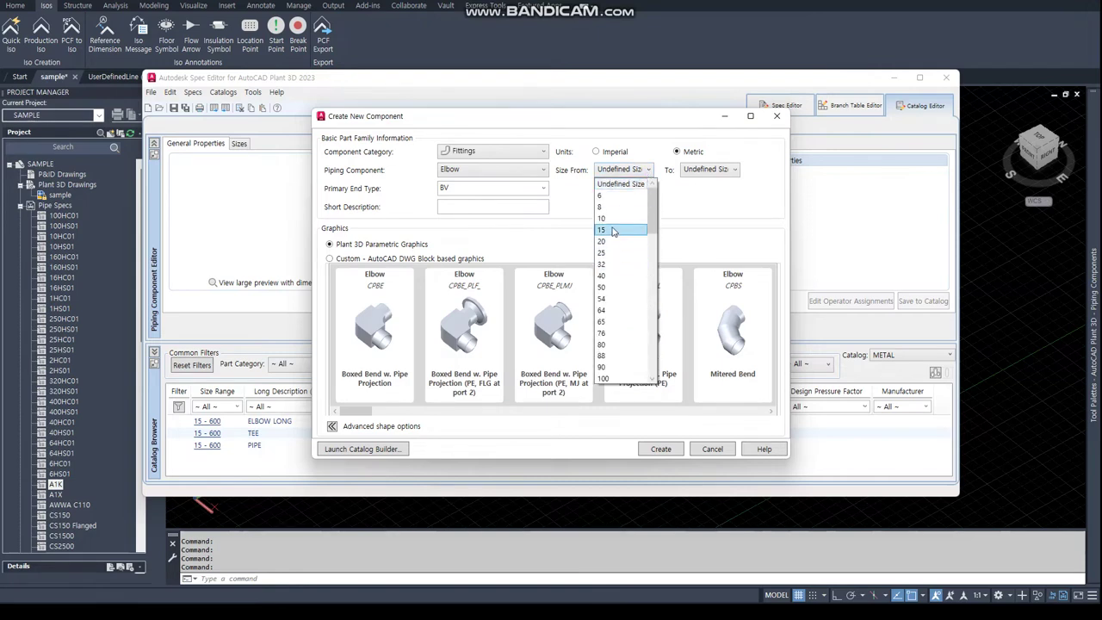
left_click(613, 231)
left_click(720, 170)
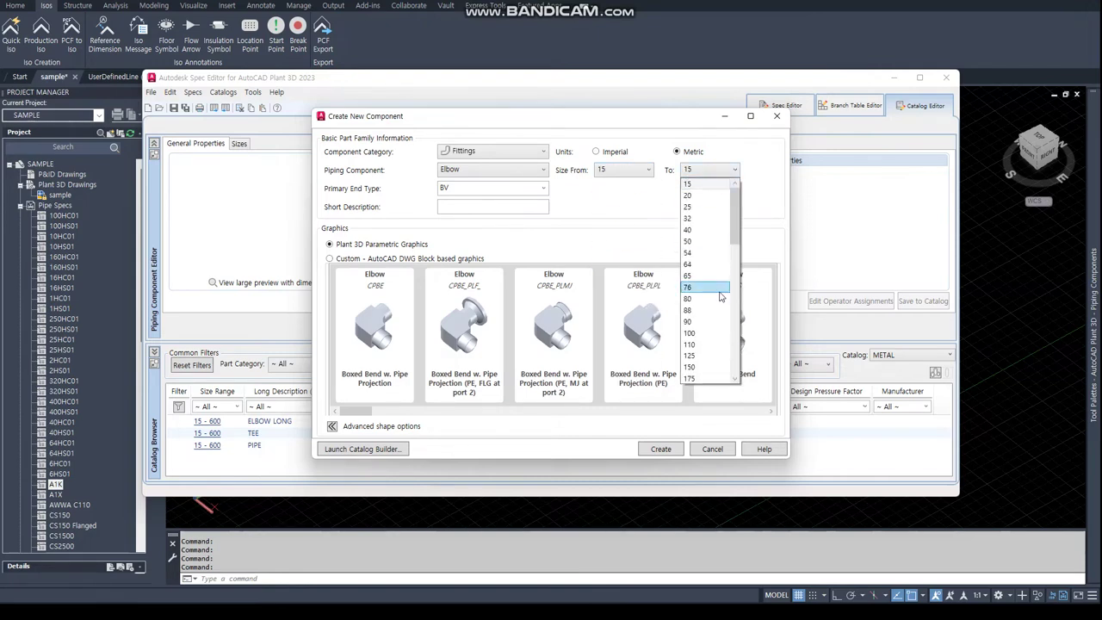
scroll(713, 293, "down", 2)
scroll(715, 305, "down", 2)
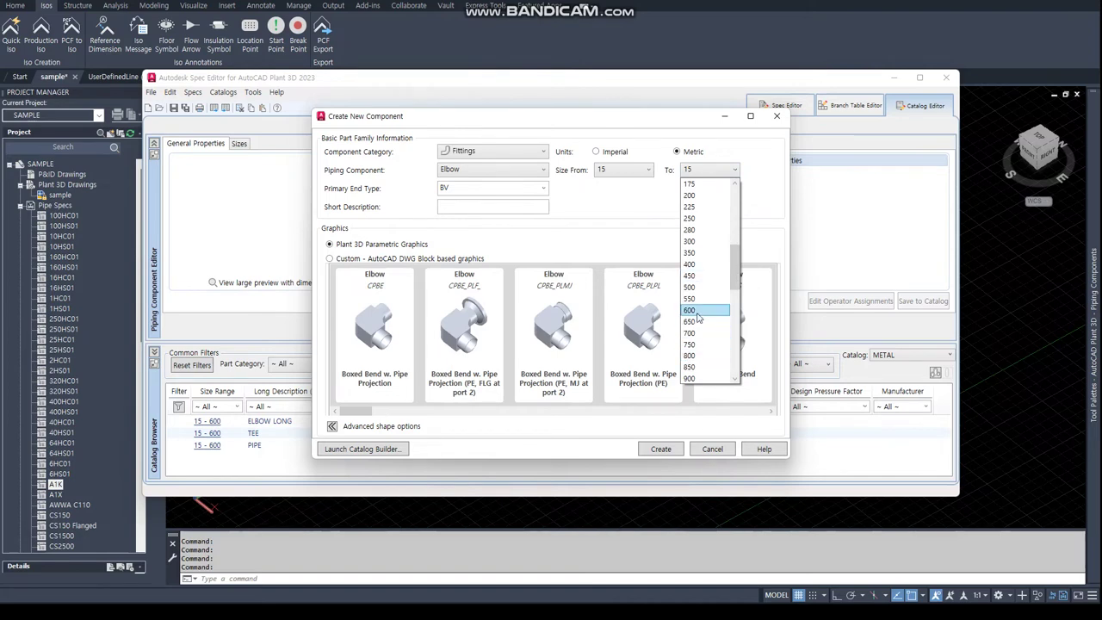
left_click(713, 310)
left_click(454, 209)
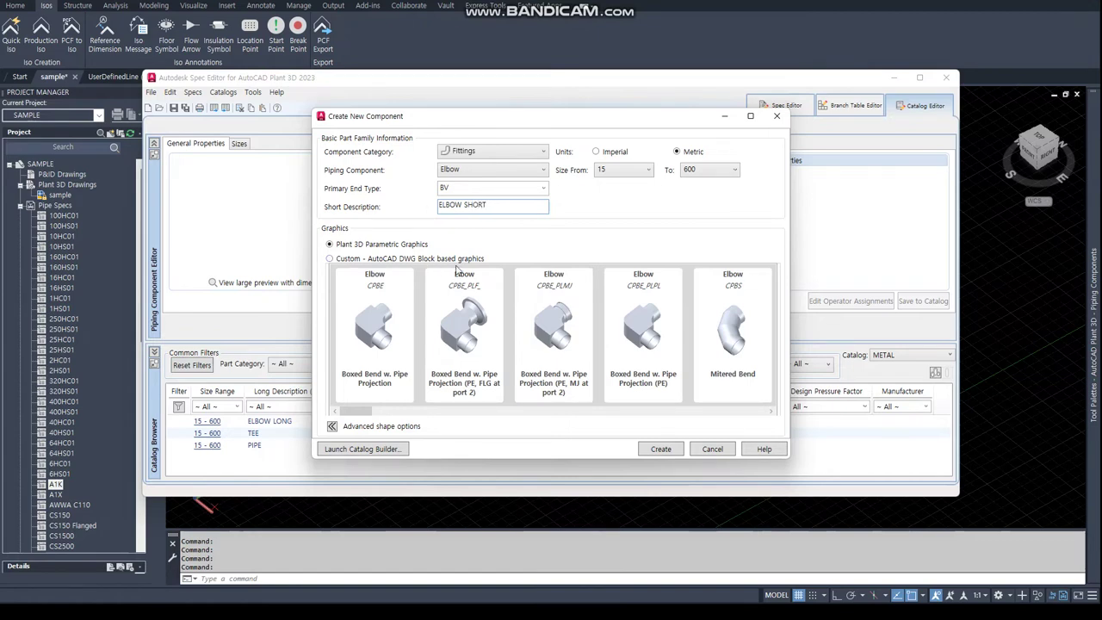
- Choose the Bend graphic and create the ELBOW SHORT component
left_click(754, 412)
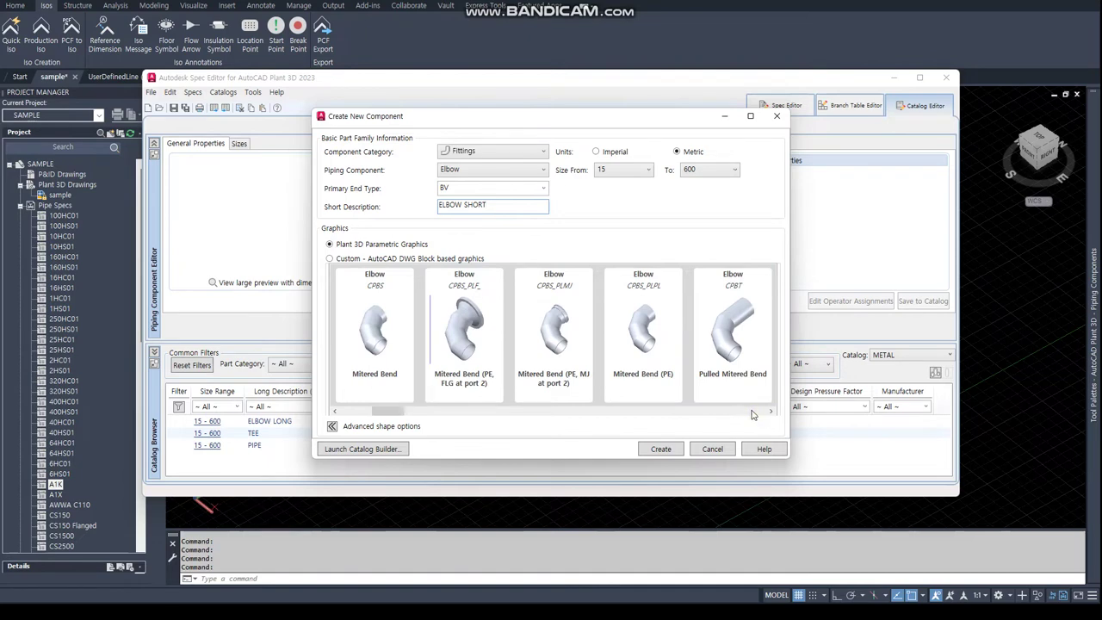
left_click(749, 415)
left_click(748, 414)
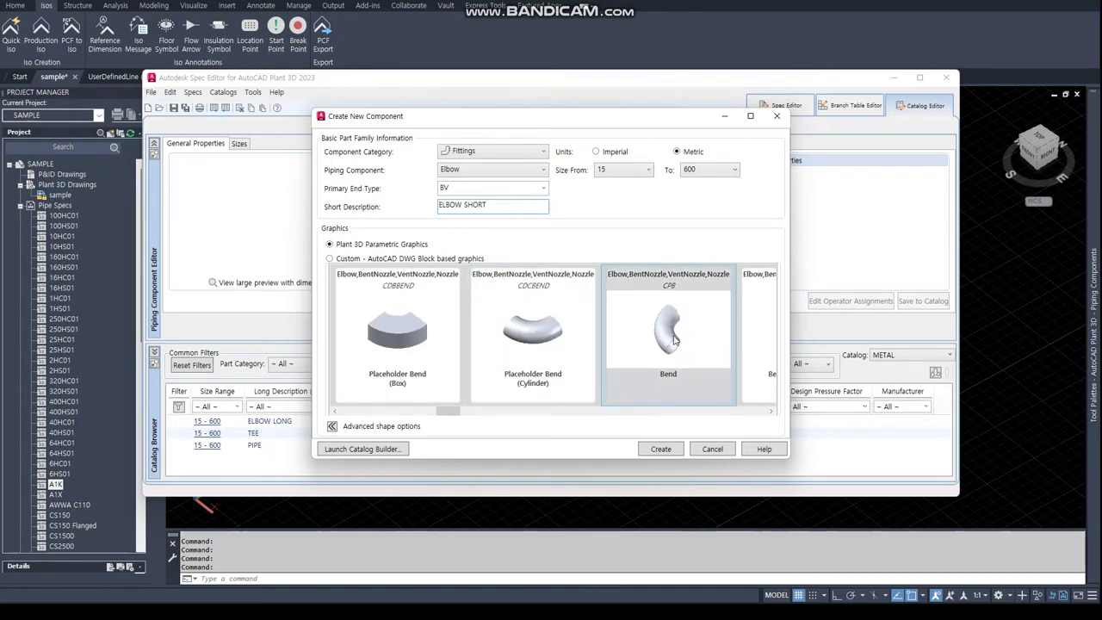
left_click(672, 342)
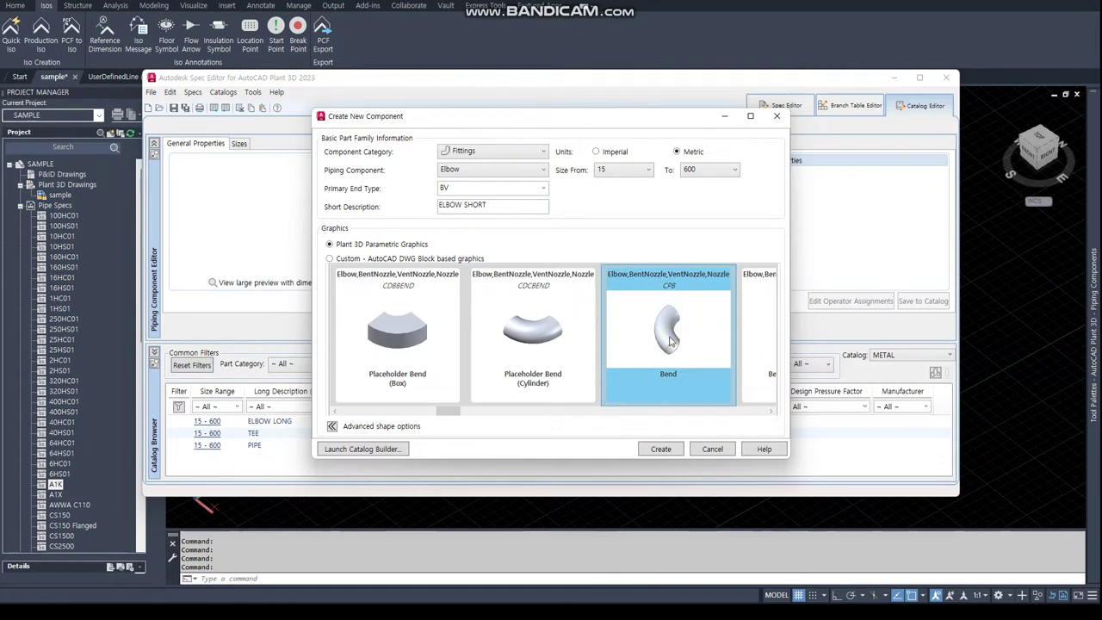
left_click(662, 449)
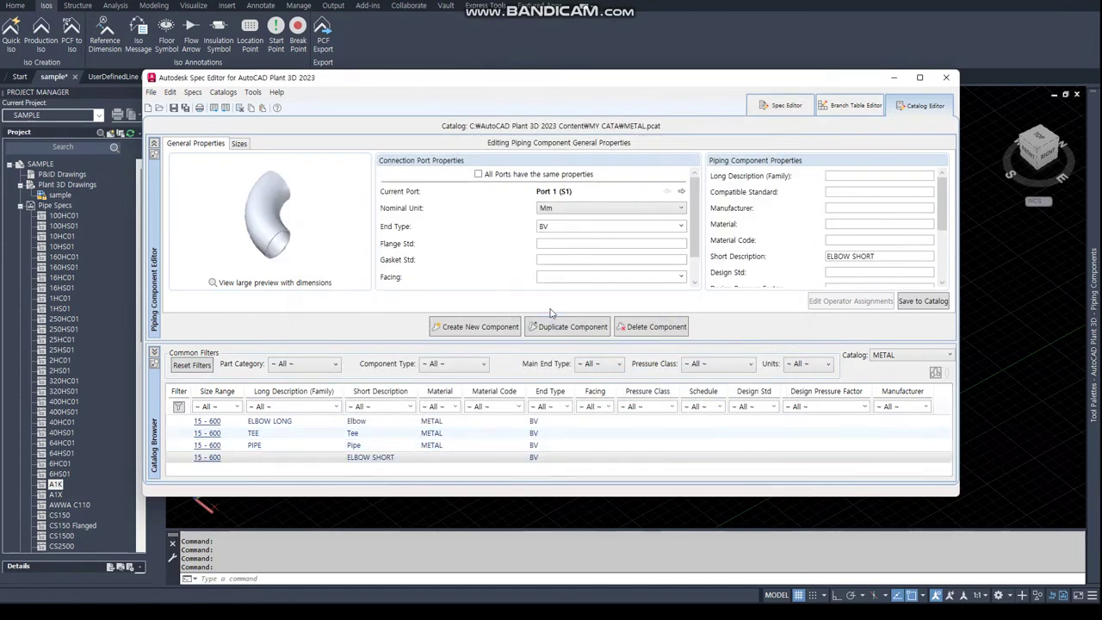
- Reposition the editor window and review the elbow's two connection port properties
left_click_drag(585, 83, 553, 45)
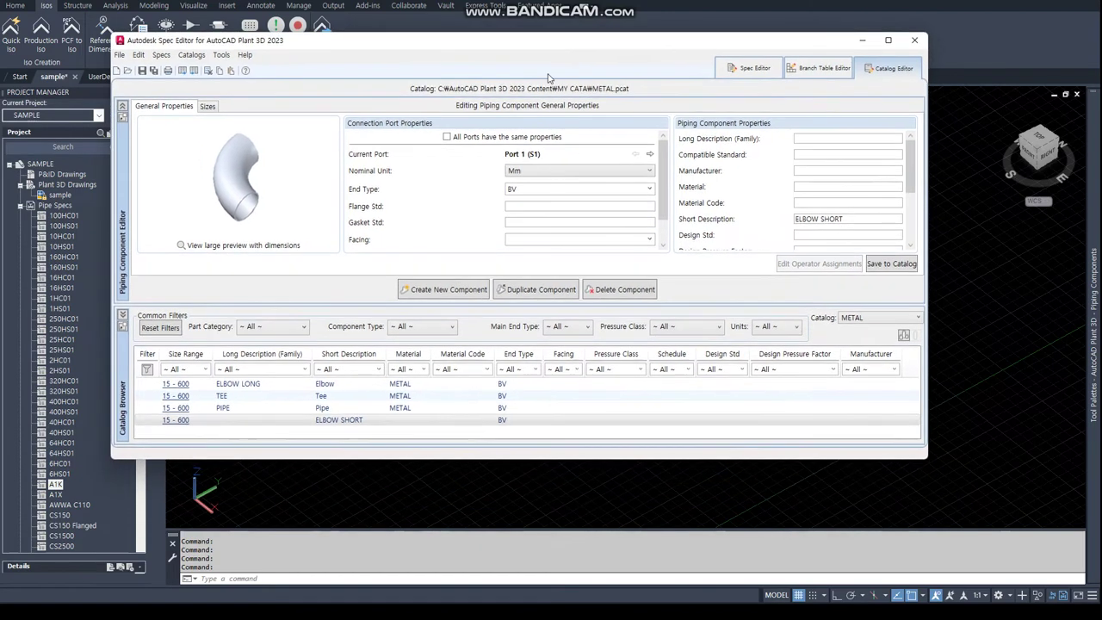
left_click(651, 154)
left_click(633, 155)
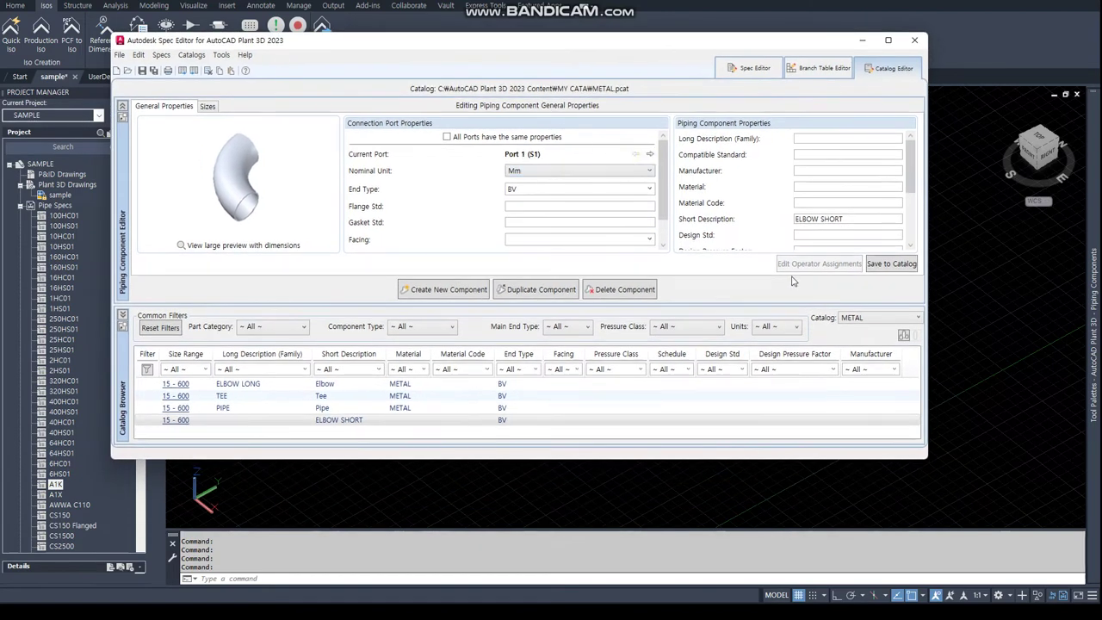
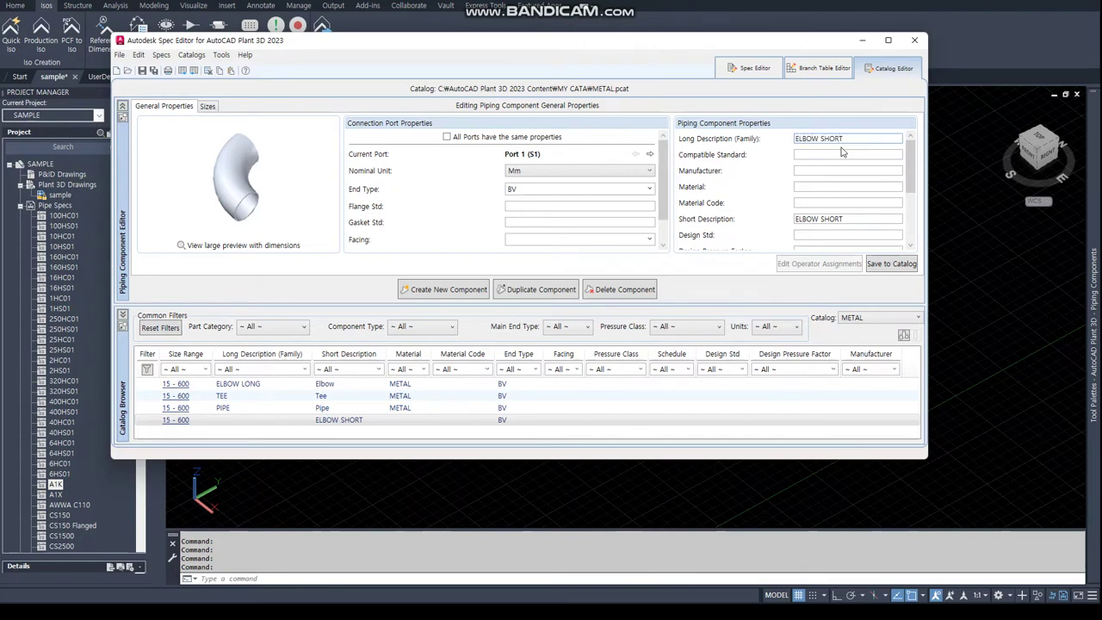
- Insert 90 into the elbow's long description so it reads ELBOW 90 SHORT
left_click_drag(925, 463, 1018, 536)
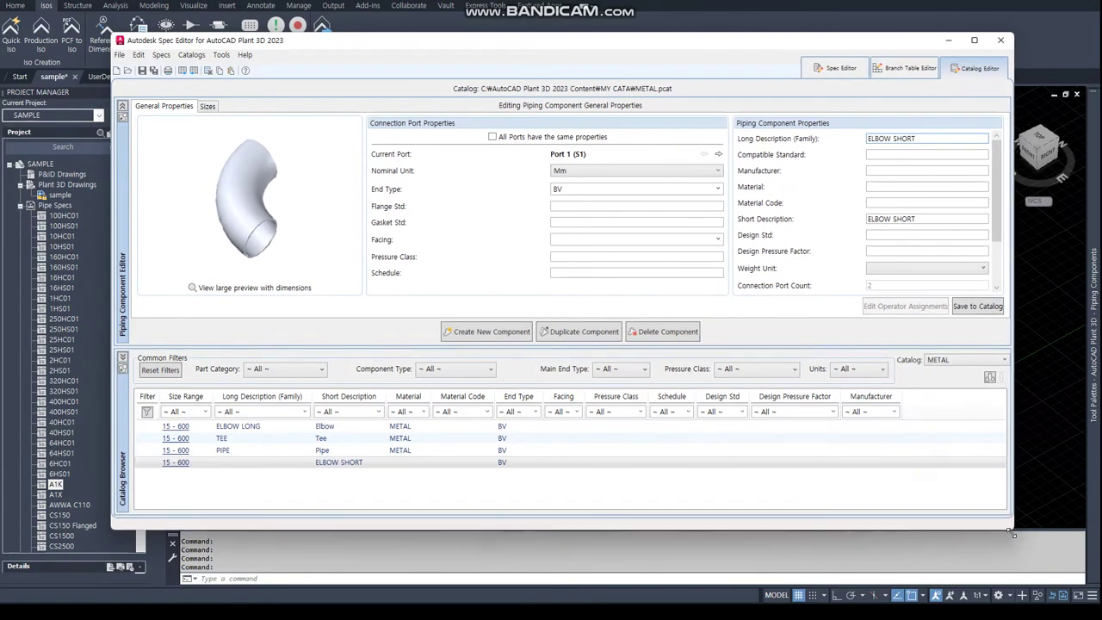
left_click(899, 138)
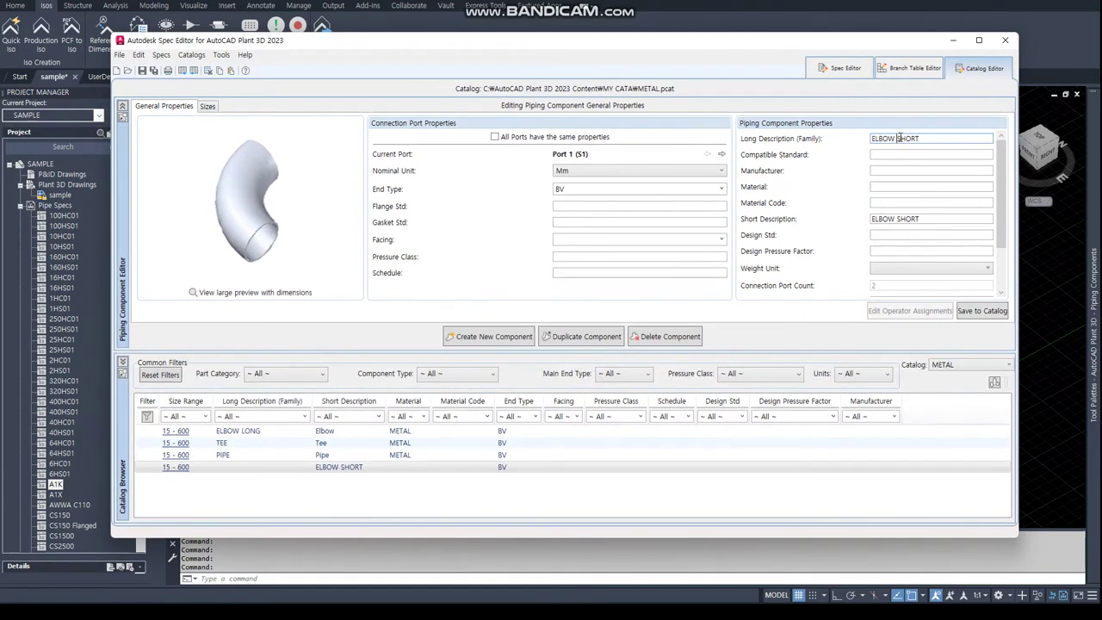
type("90")
scroll(1005, 200, "down", 2)
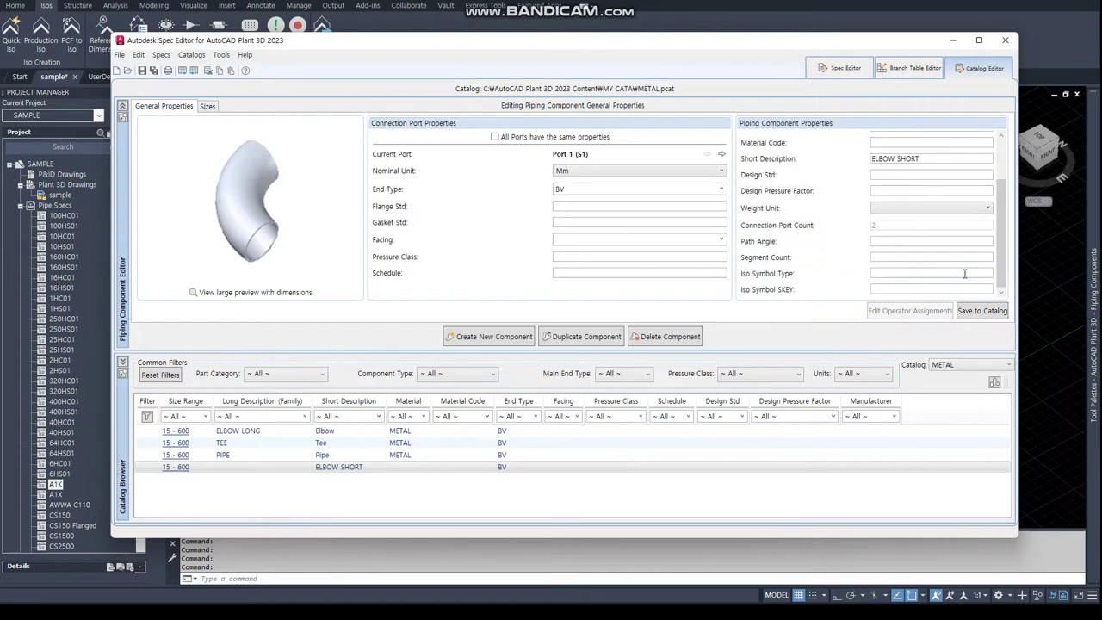
- Keep iso symbol type ELBOW and SKEY ELBW, and save the elbow to the catalog
left_click(899, 274)
key("Tab")
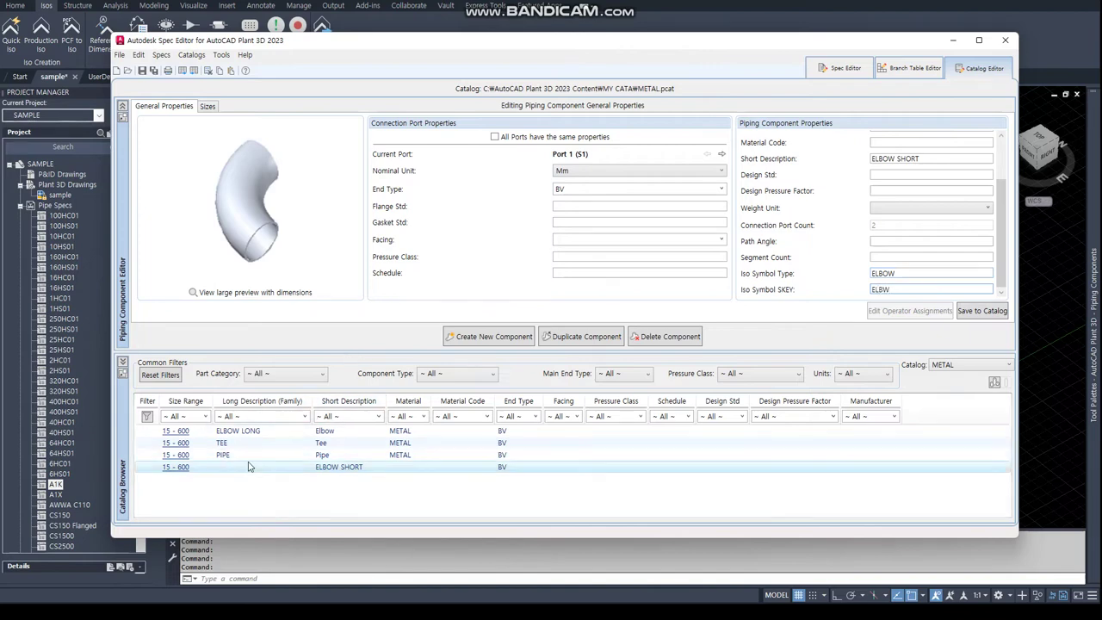
left_click(987, 313)
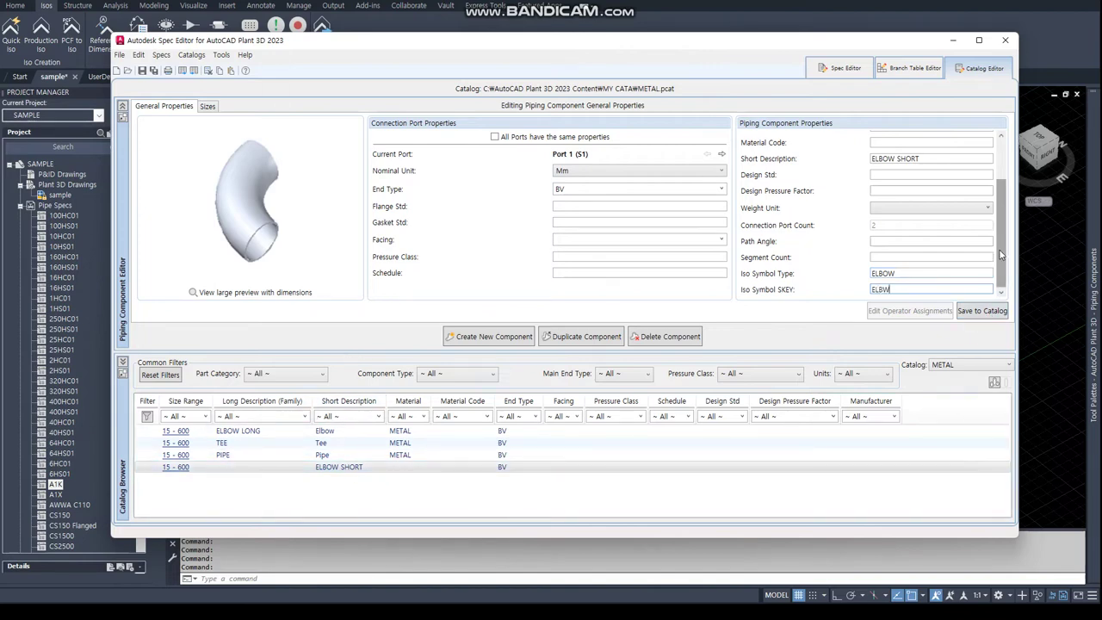
left_click(206, 107)
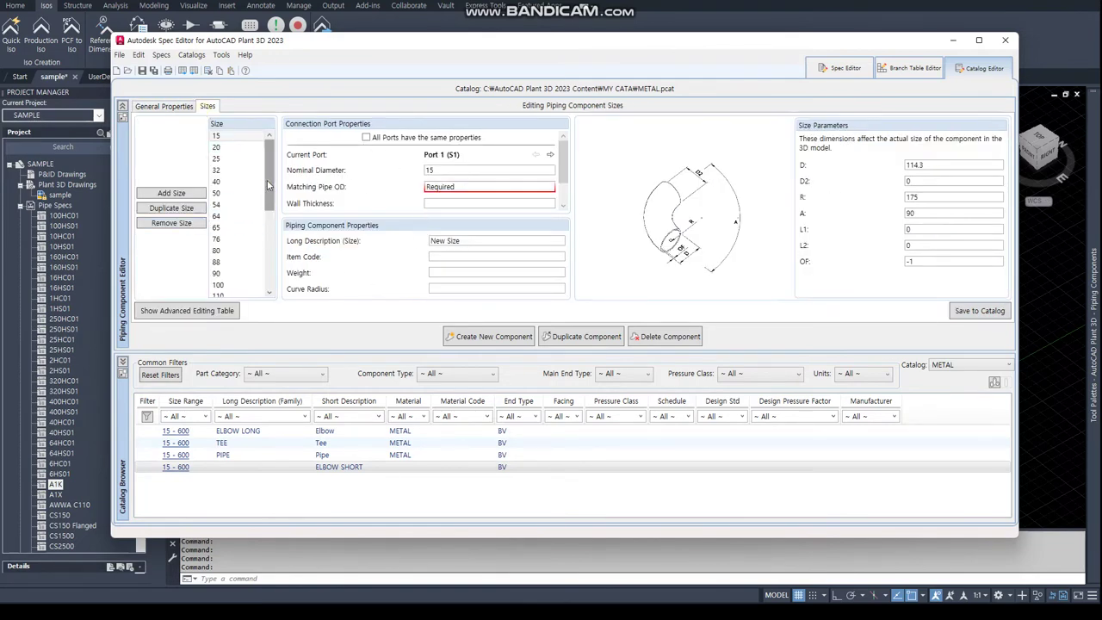
- Make all ports share properties and enter Matching Pipe OD for sizes 15 and 20
left_click_drag(269, 183, 265, 74)
left_click(367, 137)
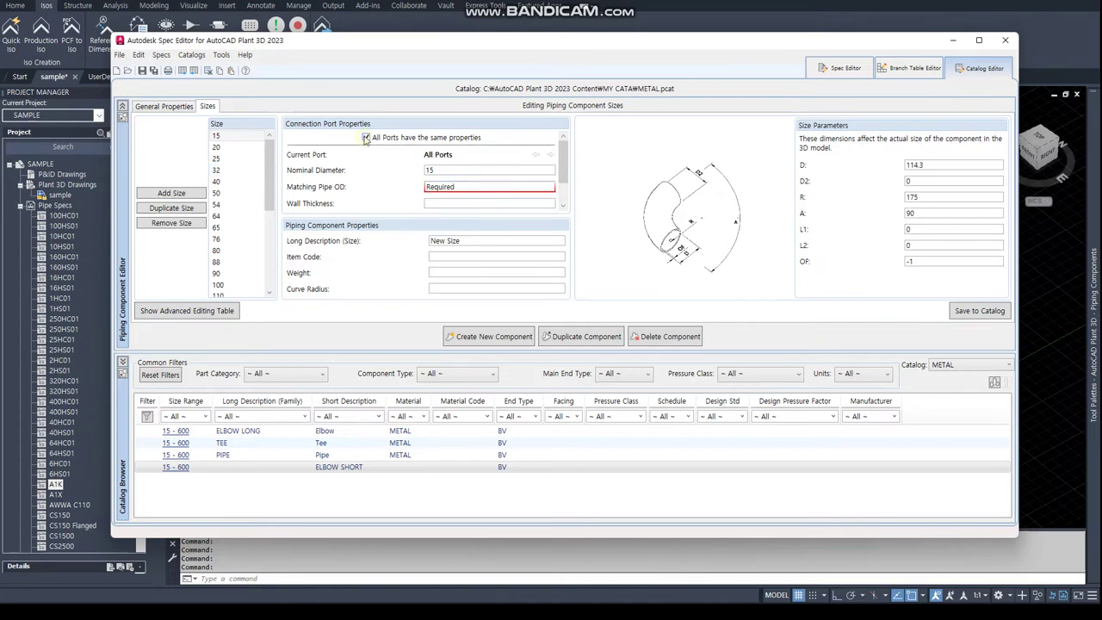
double_click(479, 186)
type("15")
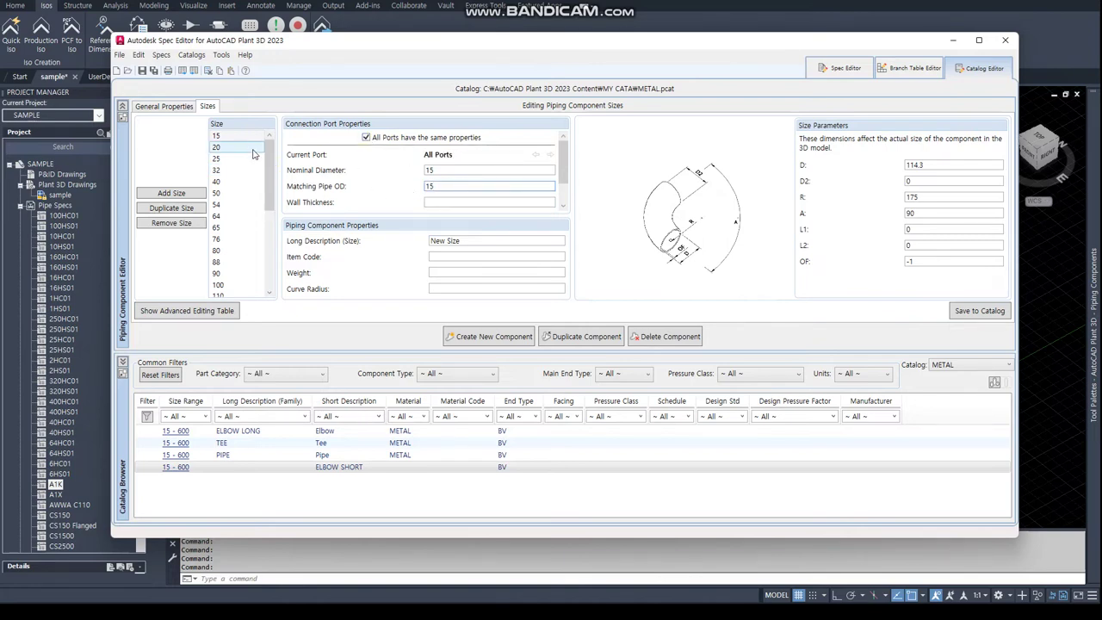
left_click(241, 148)
left_click(702, 328)
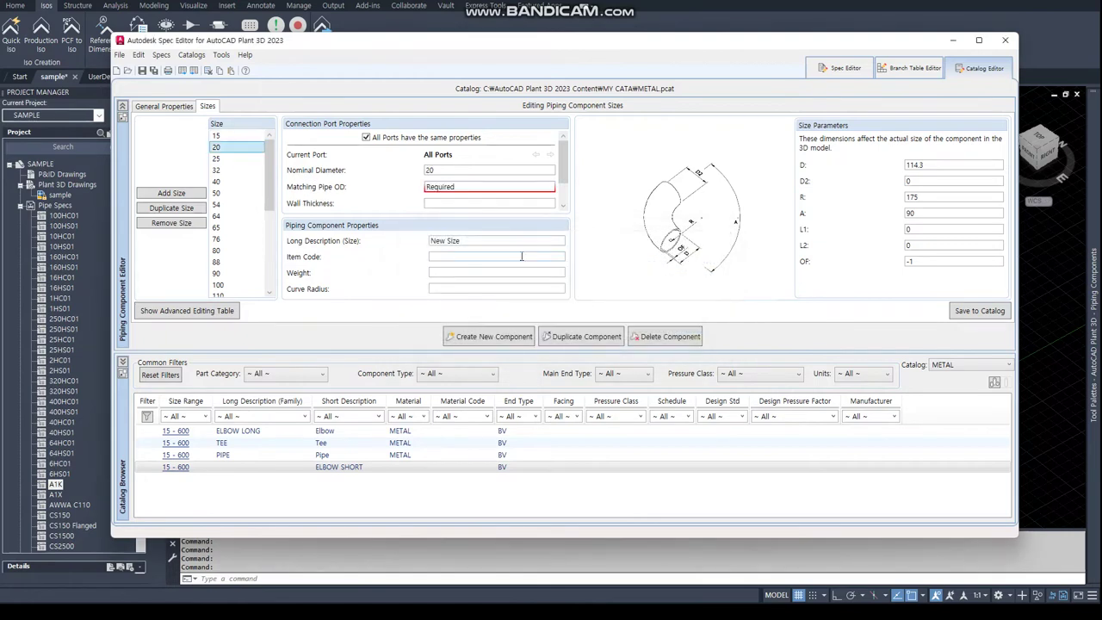
type("20")
key("Return")
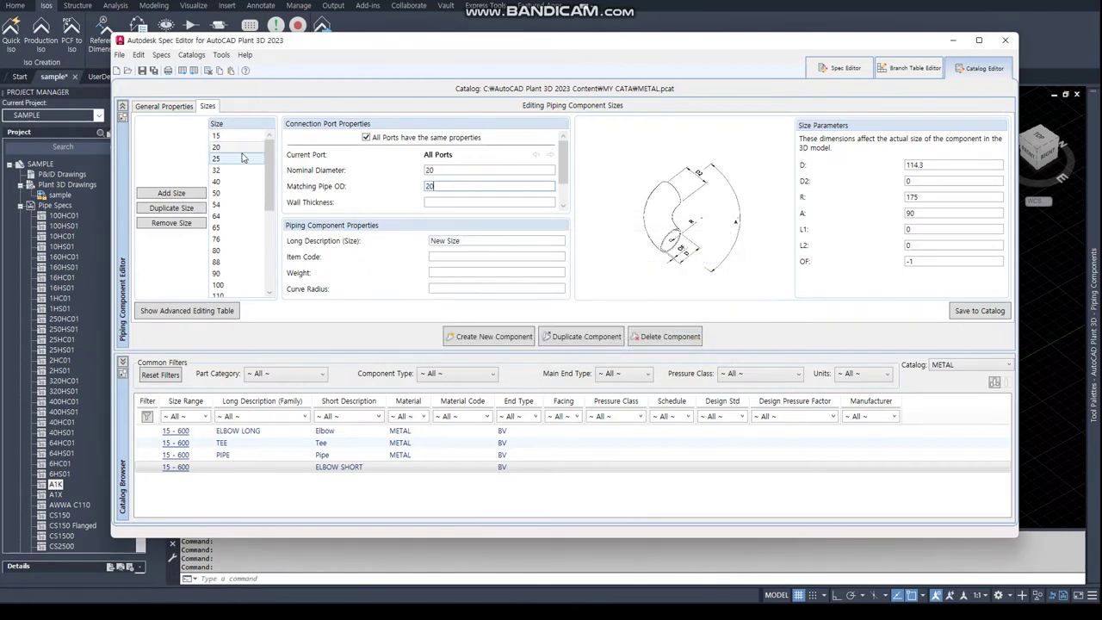
- Enter Matching Pipe OD values for sizes 25, 32 and 40
left_click(476, 184)
type("25")
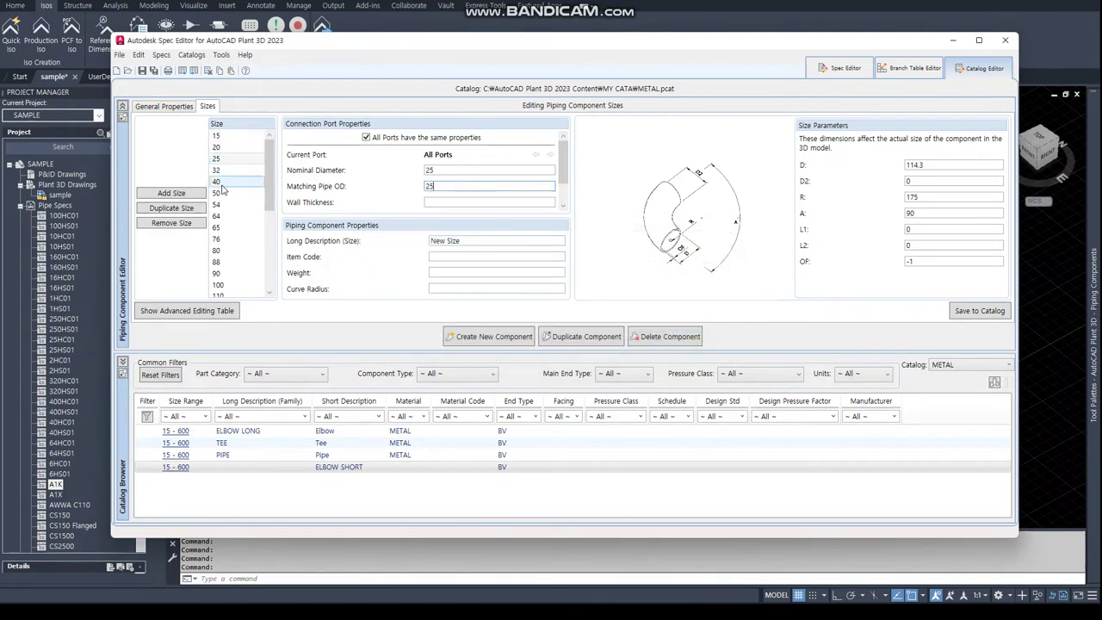
key("Return")
left_click(457, 186)
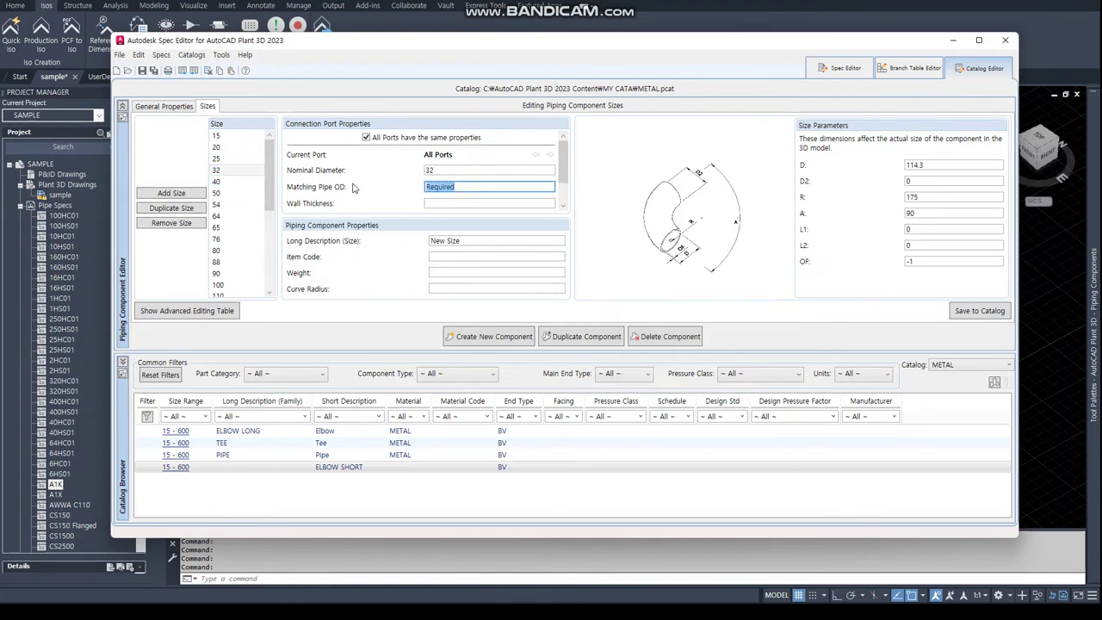
type("32")
left_click(244, 184)
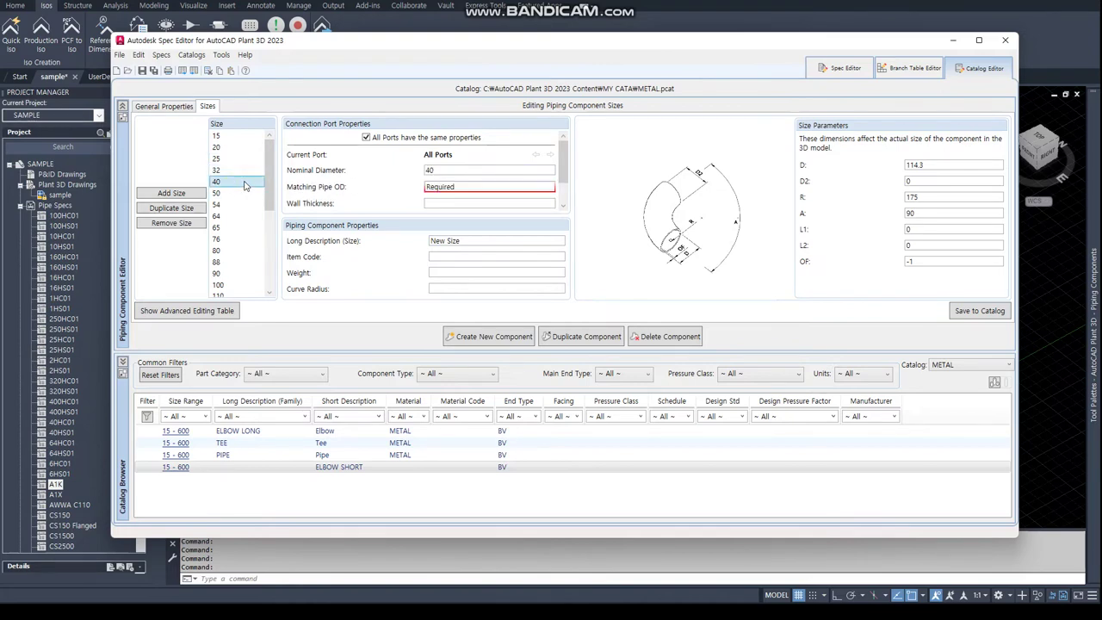
left_click(471, 187)
type("40")
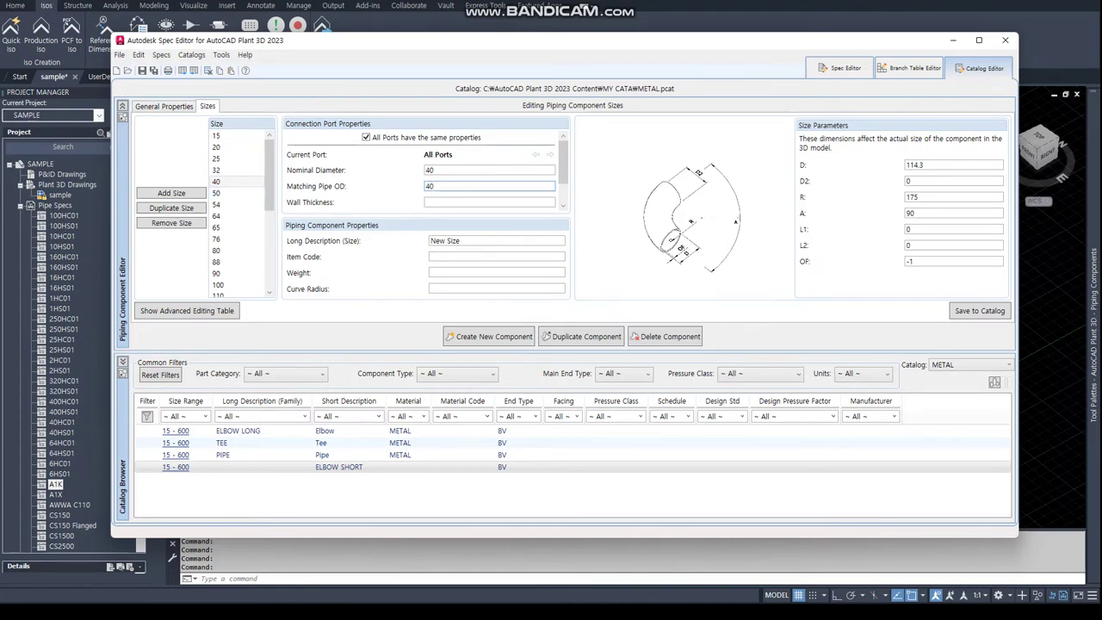
- Remove sizes 32, 54 and 64 and enter the value for size 50
left_click(232, 171)
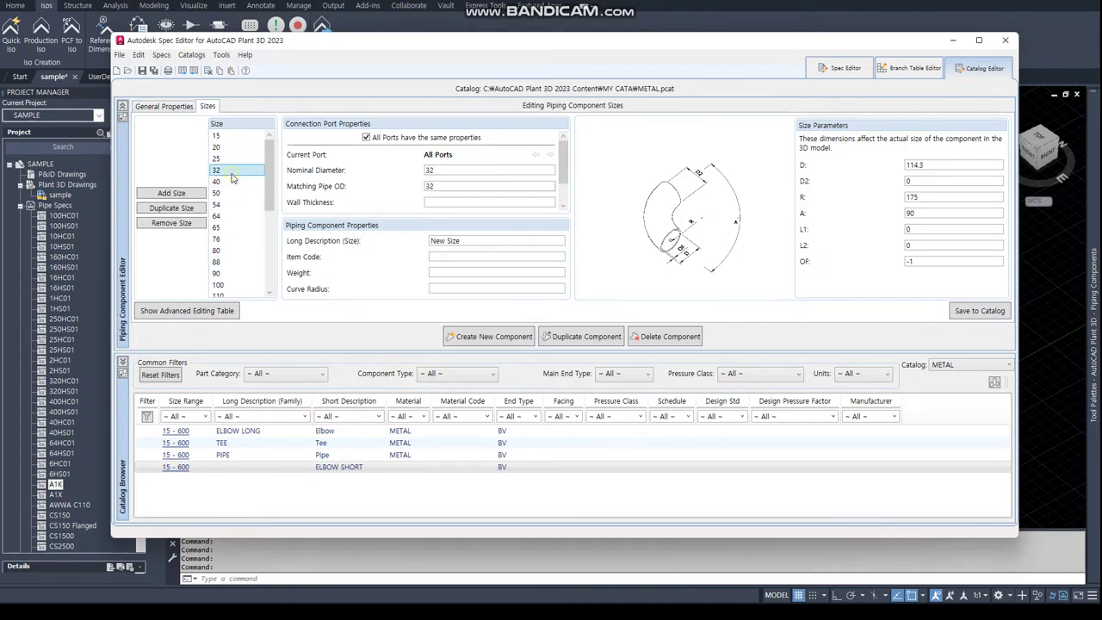
left_click(168, 225)
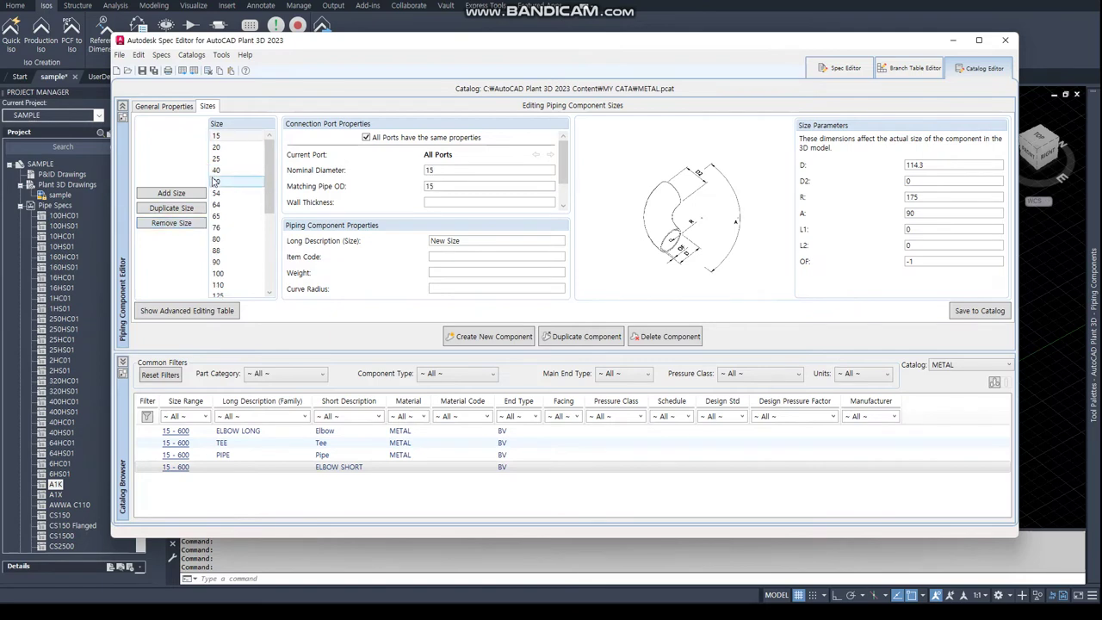
left_click(254, 181)
left_click(476, 185)
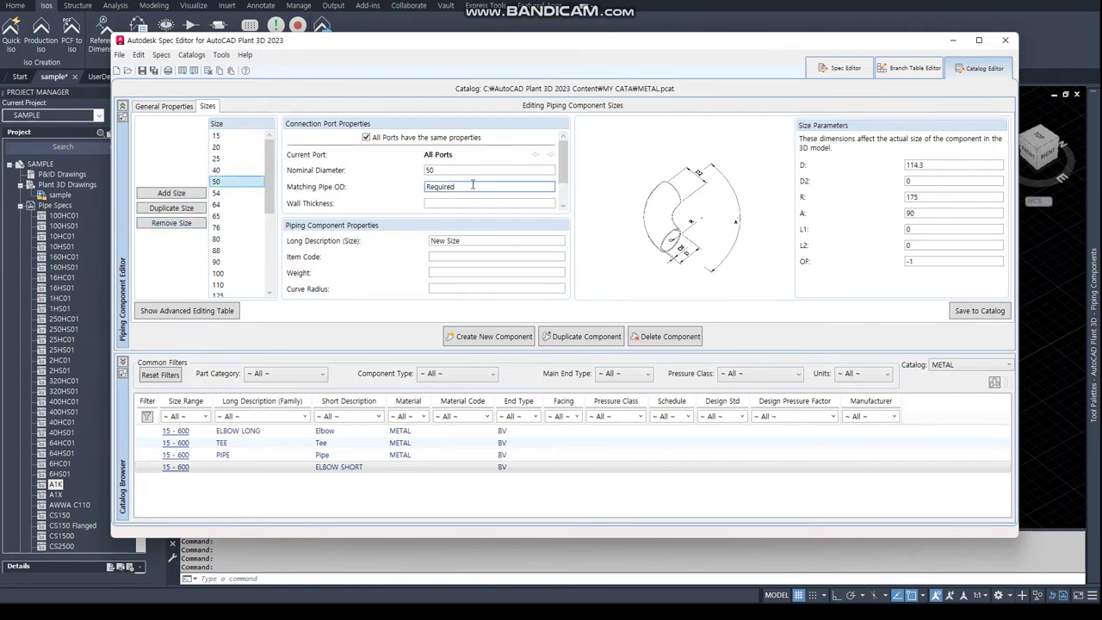
type("50")
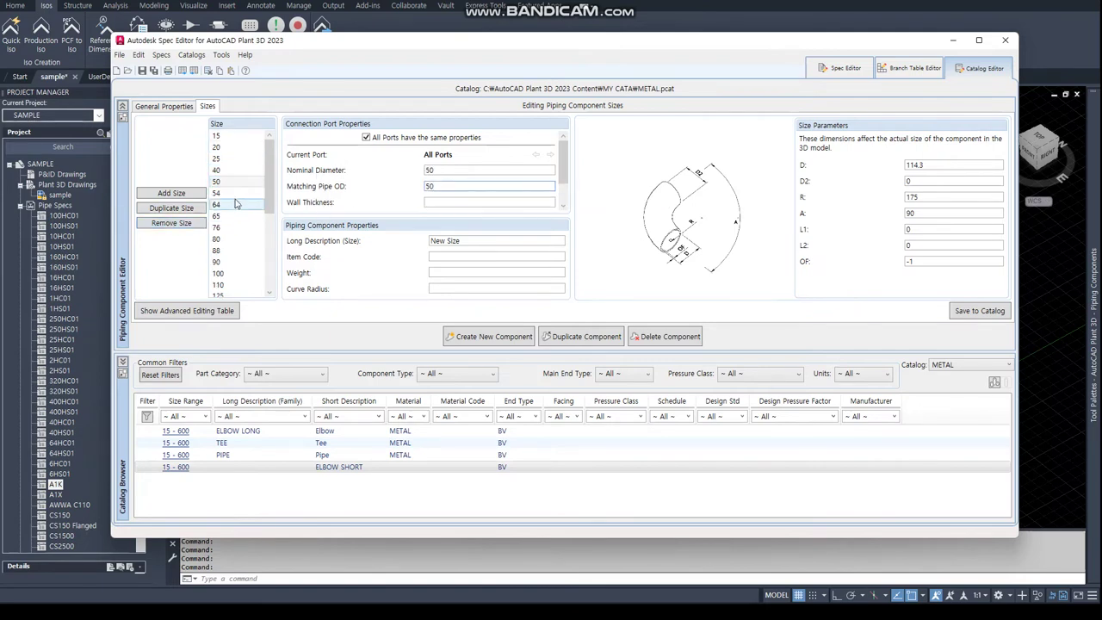
left_click(236, 196)
left_click(177, 224)
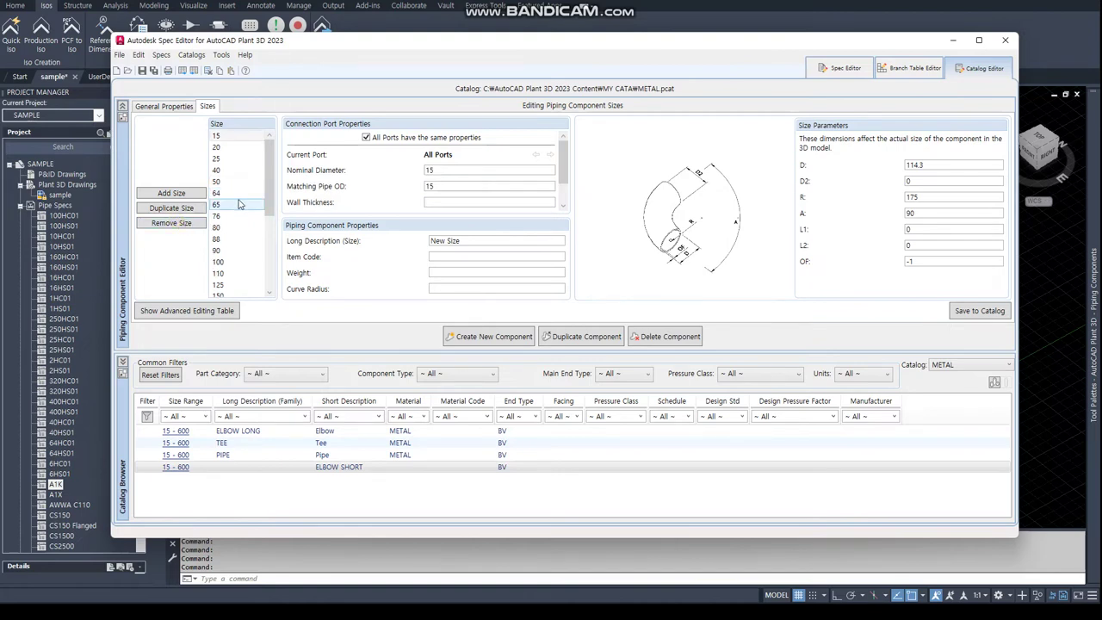
left_click(231, 196)
left_click(187, 224)
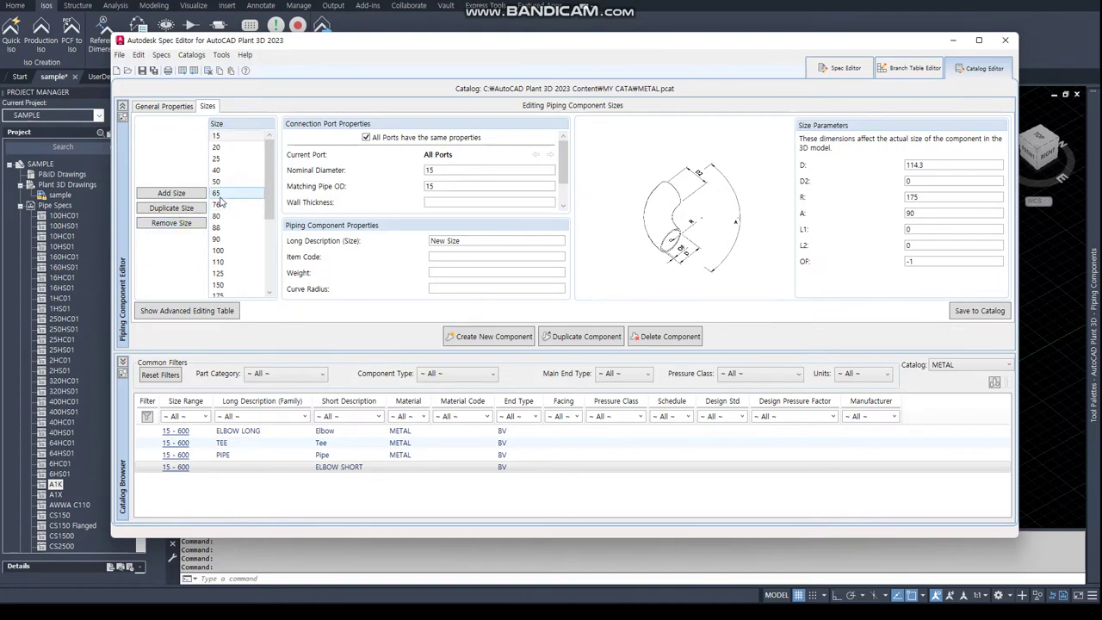
- Enter the value for size 65, remove sizes 76 and 88, and enter 90
left_click(220, 197)
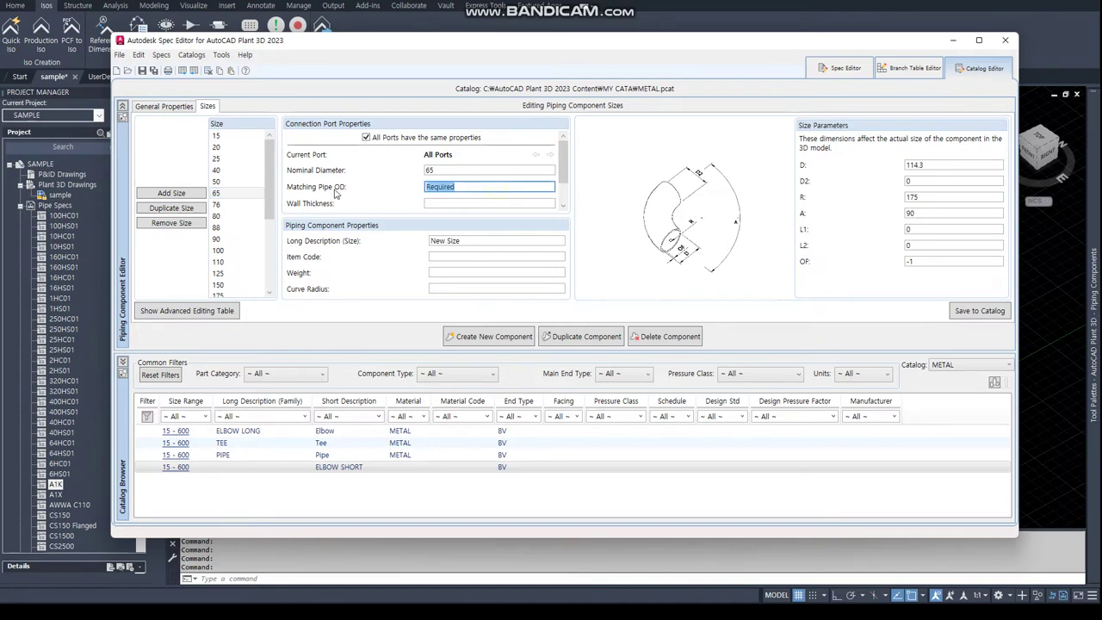
type("65")
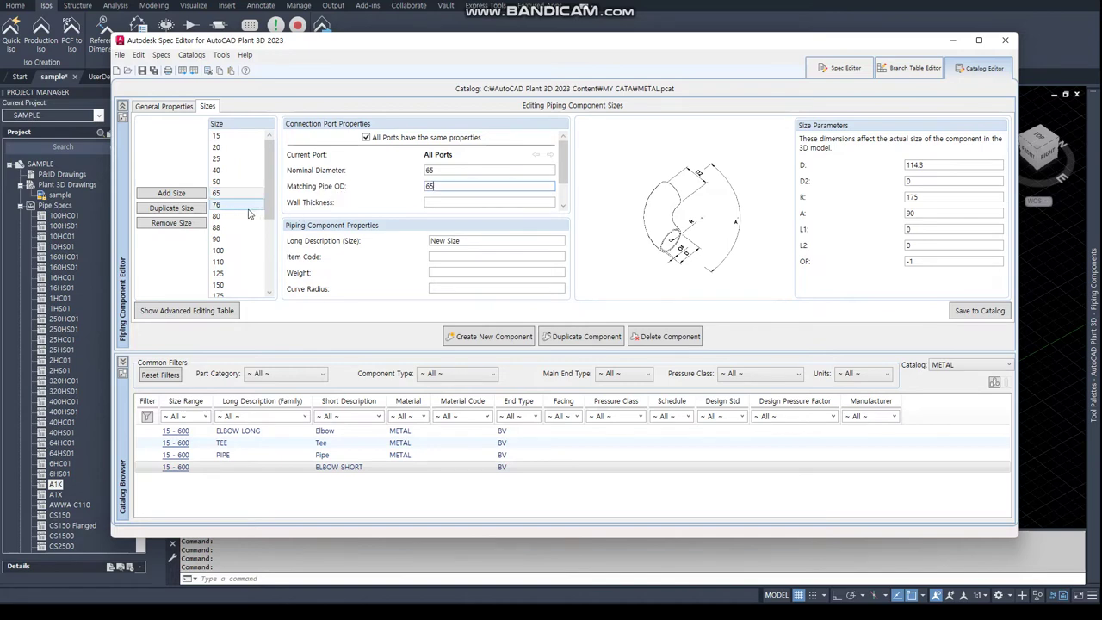
left_click(235, 208)
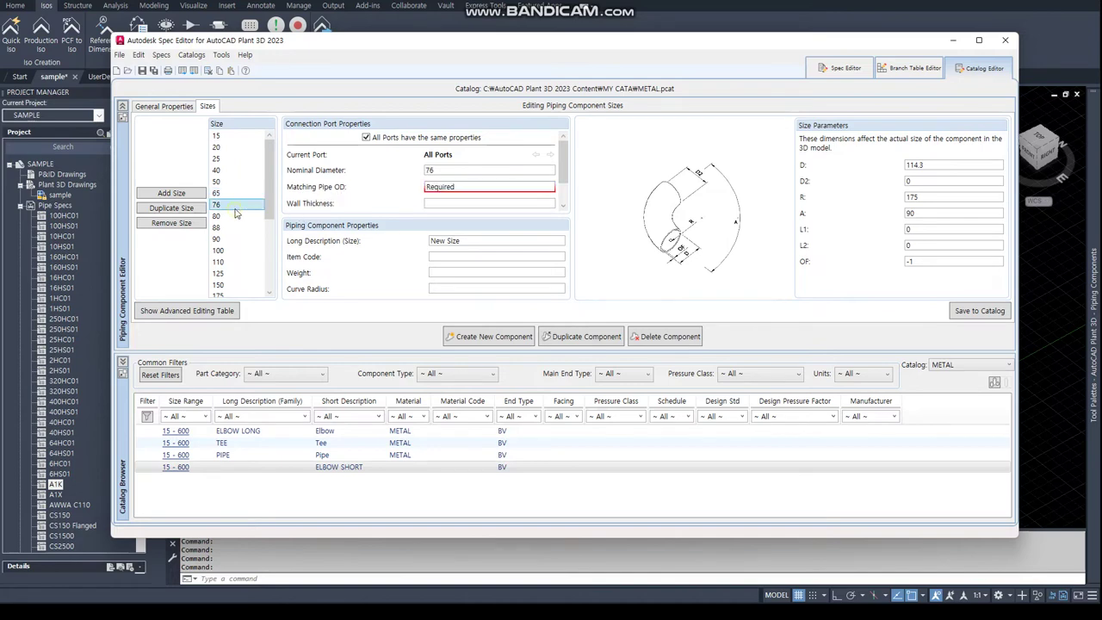
left_click(175, 223)
left_click(238, 208)
type("80")
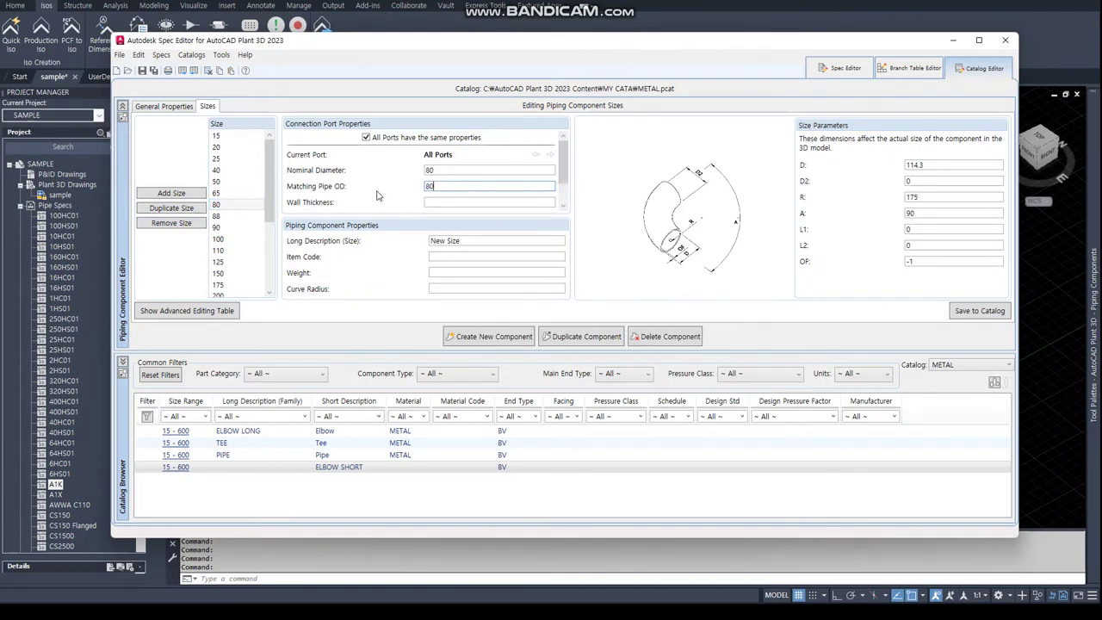
left_click(241, 217)
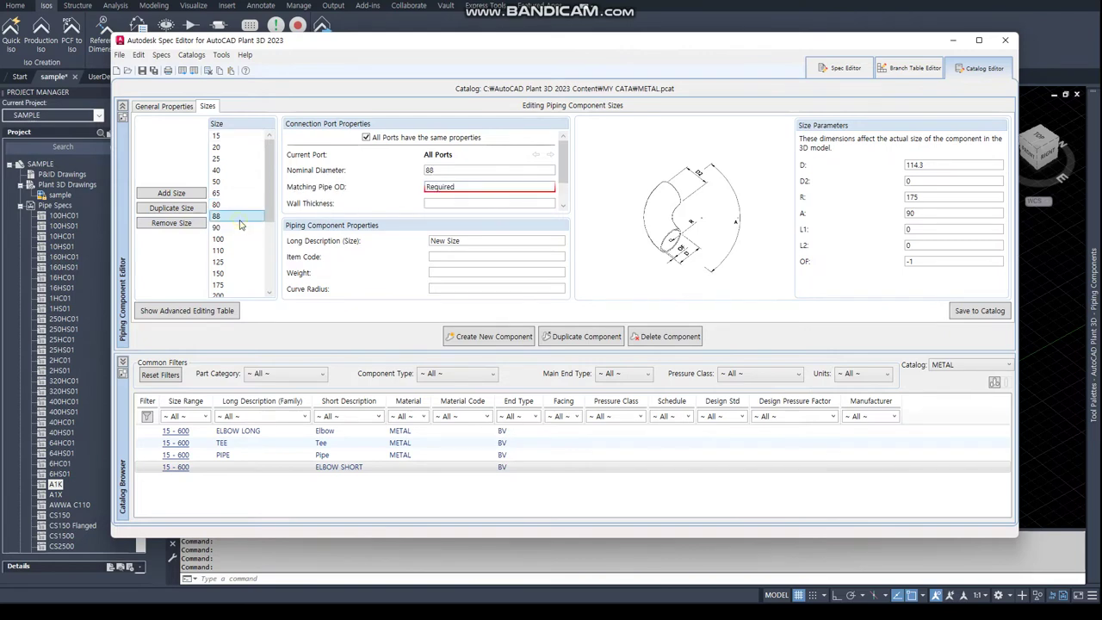
left_click(177, 225)
left_click(462, 186)
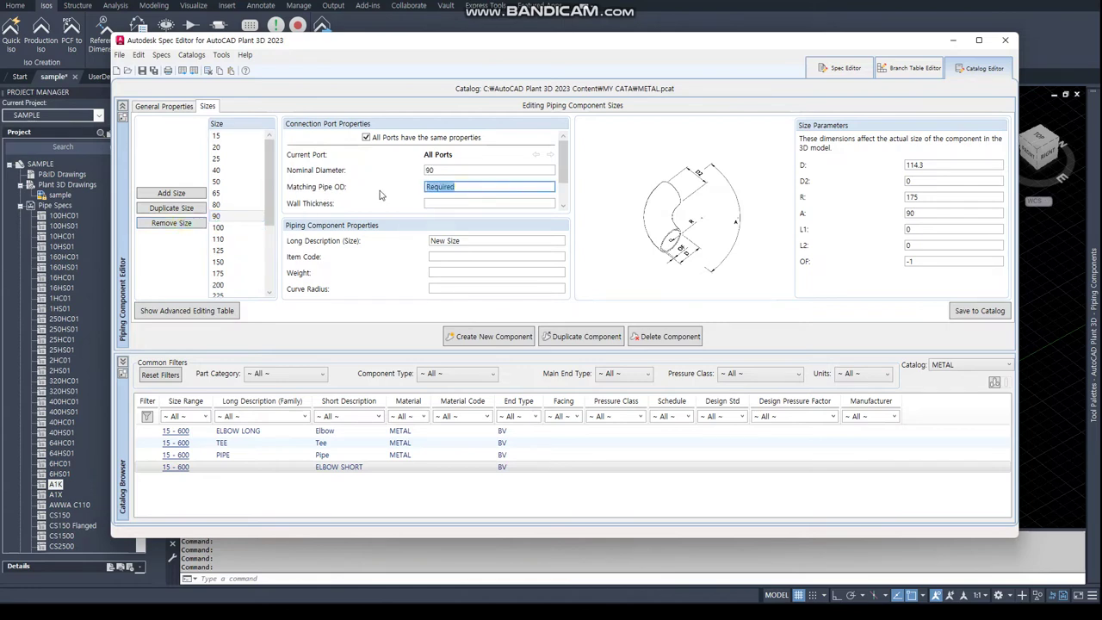
type("90")
- Remove size 110 and enter Matching Pipe OD values for sizes 125 and 100
left_click(237, 228)
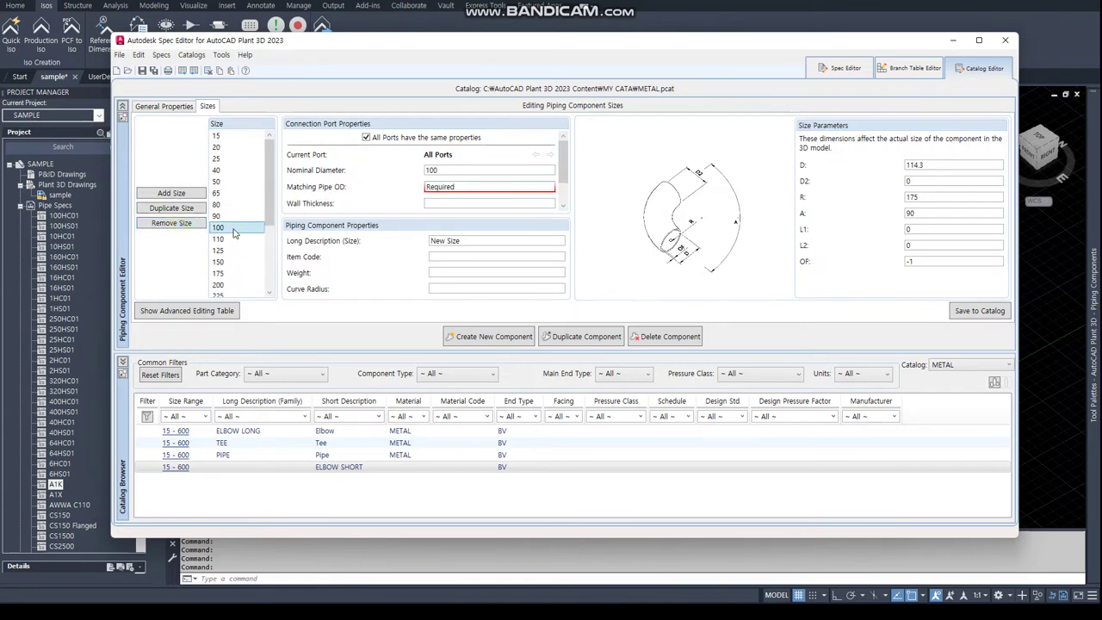
left_click(225, 240)
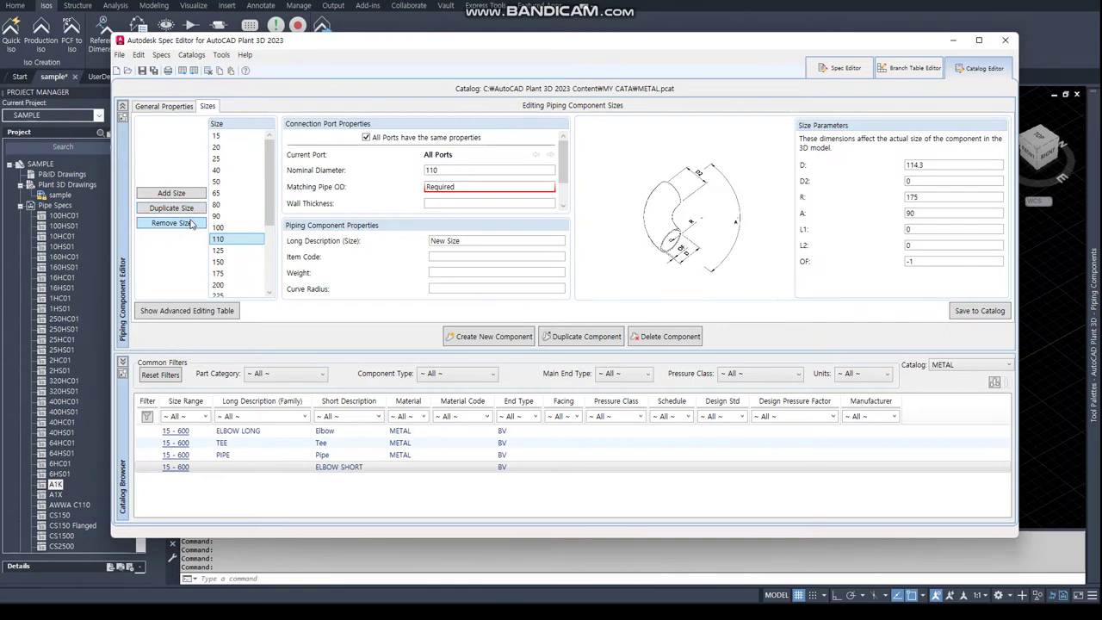
left_click(190, 225)
left_click(463, 187)
type("125")
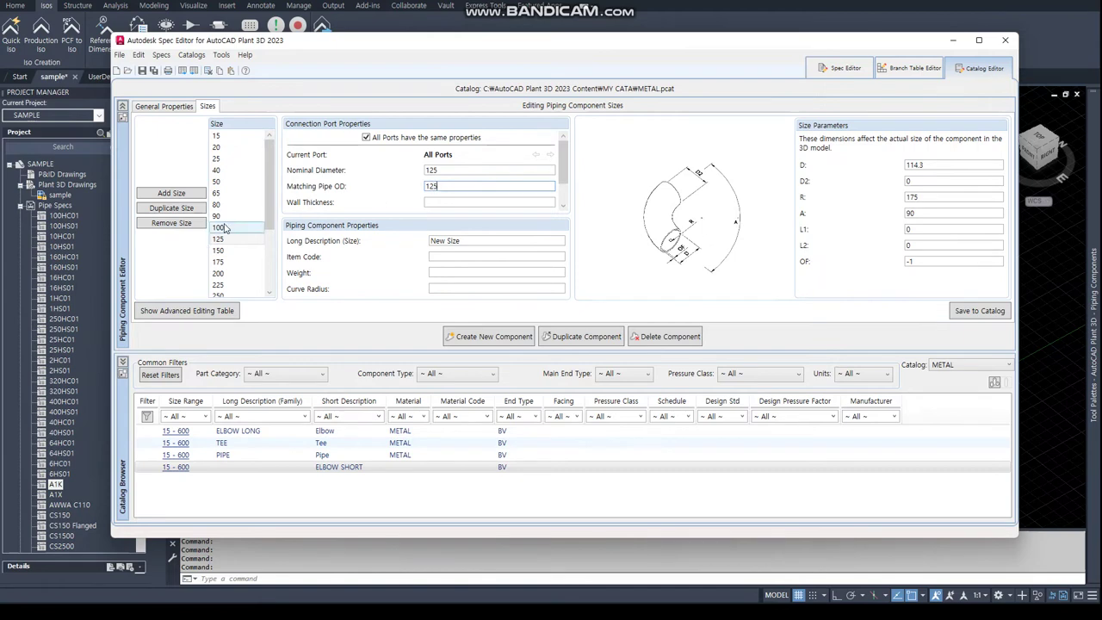
left_click(222, 228)
left_click(484, 187)
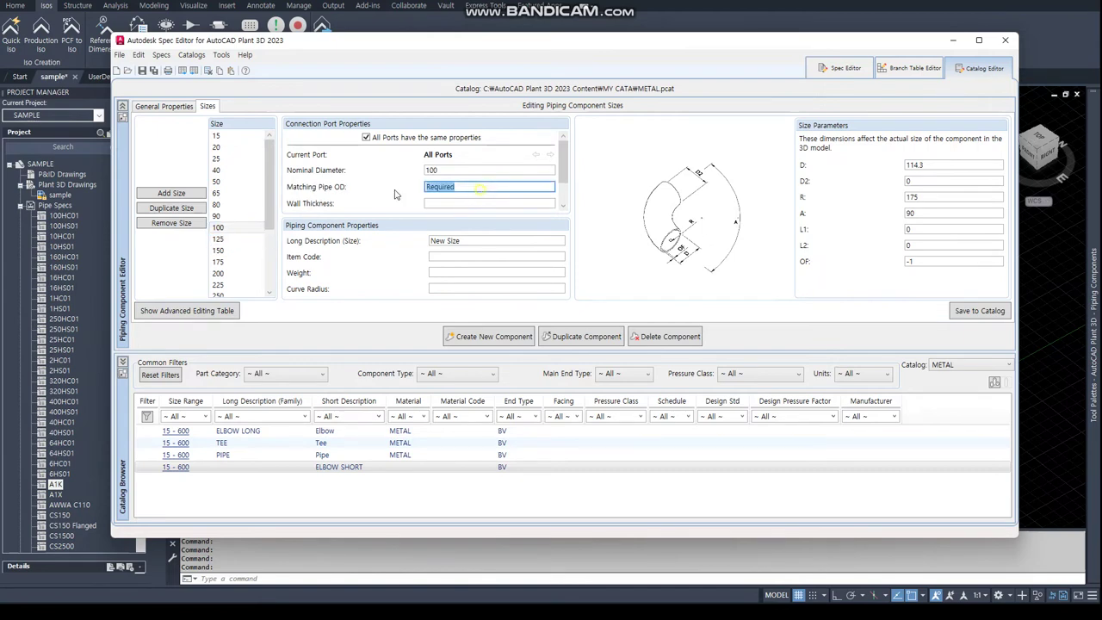
type("100")
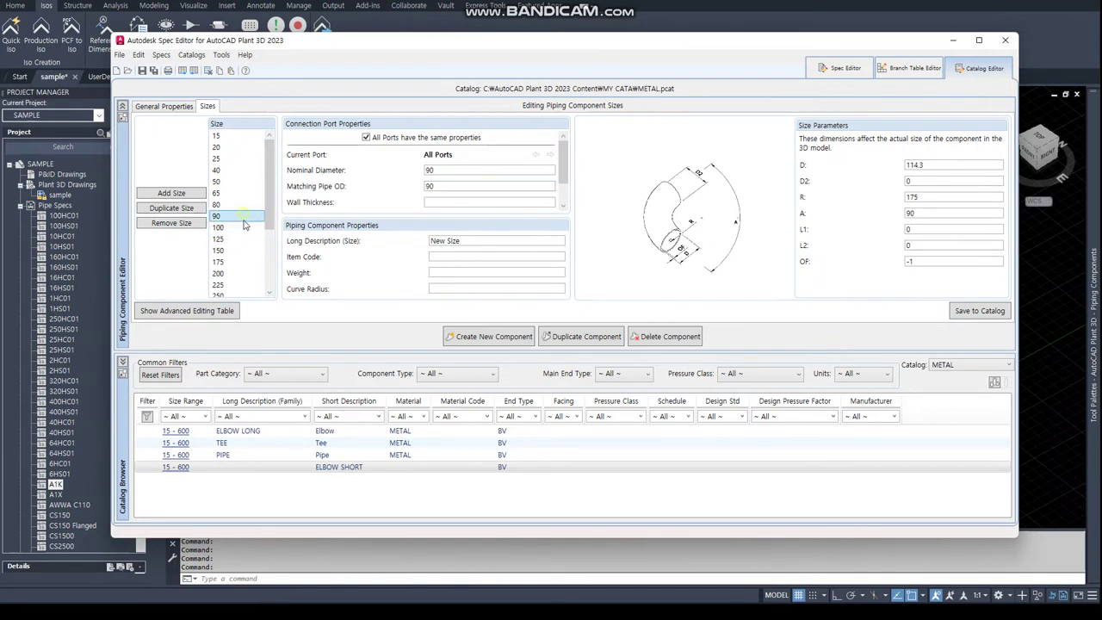
- Enter 150 as the Matching Pipe OD for size 150
left_click(227, 239)
left_click(231, 250)
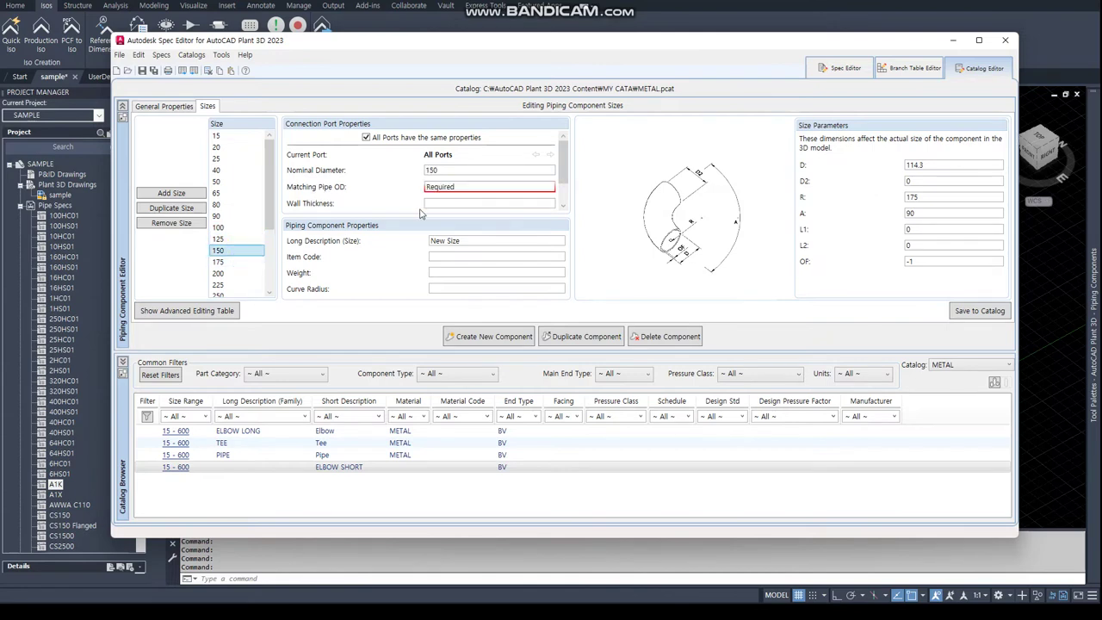
left_click(488, 189)
type("1500")
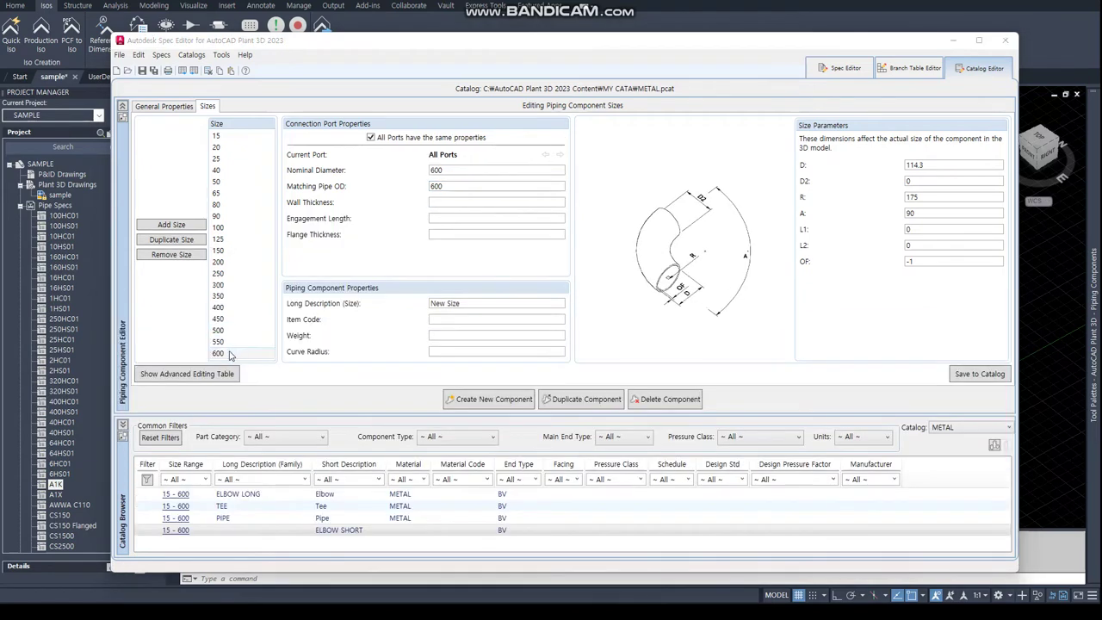
- Remove size 90 from the elbow's size list and save the sizes to the catalog
left_click(239, 354)
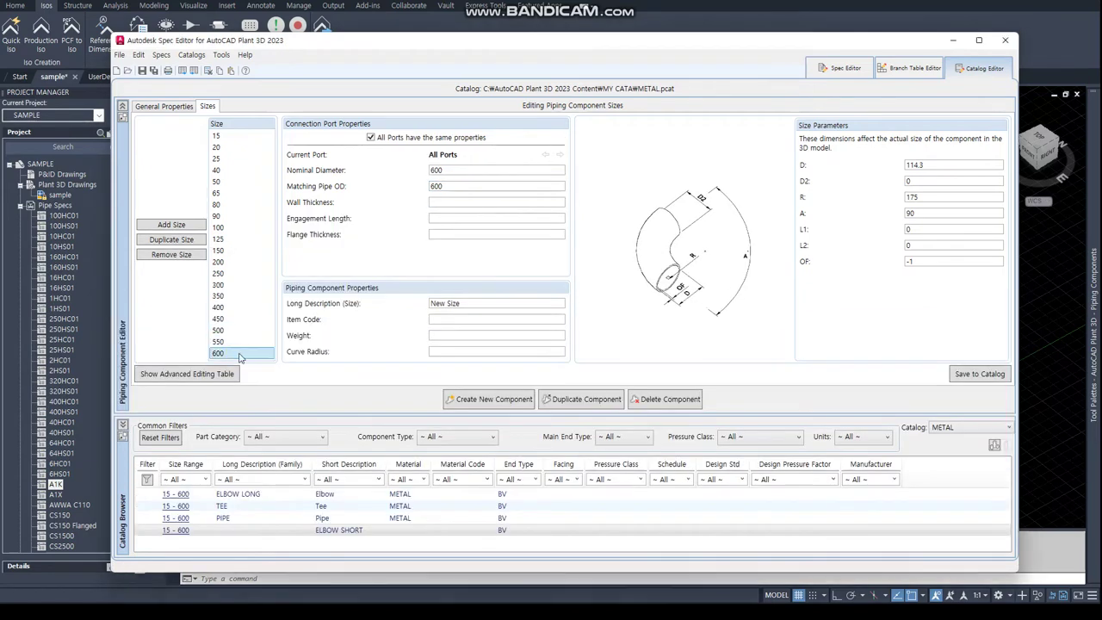
key("Up")
key("Up")
key("Up")
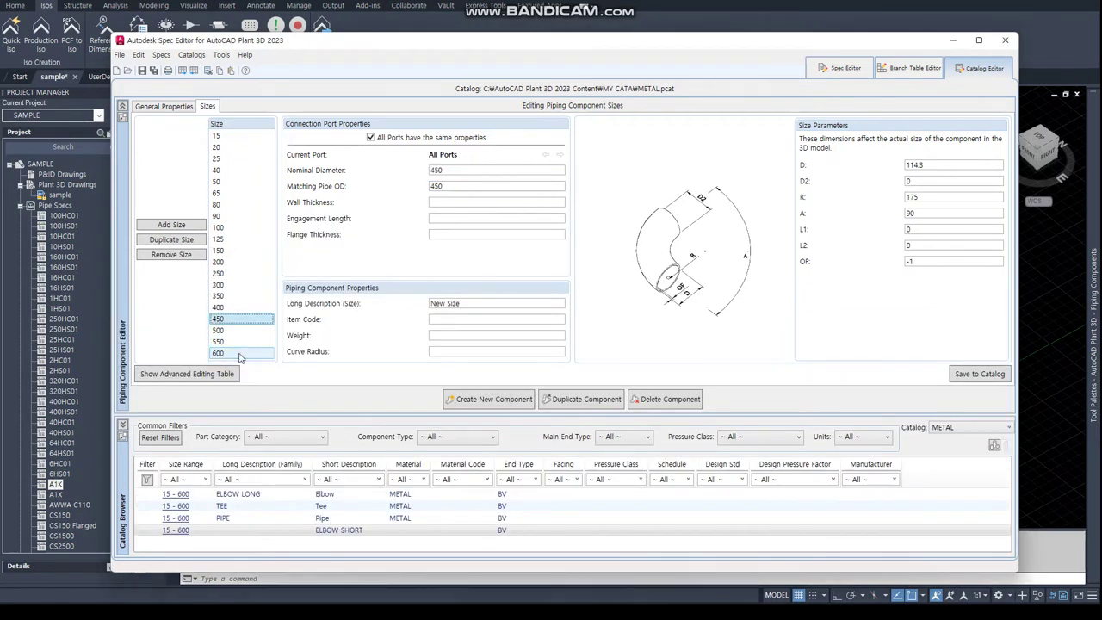
key("Up")
key("Up")
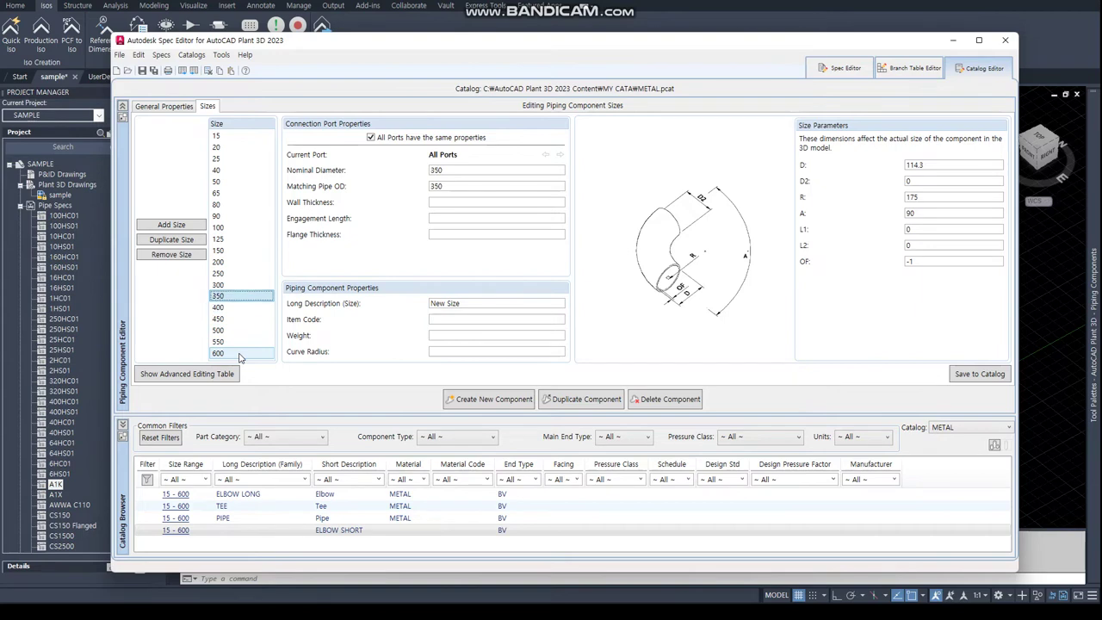
key("Up")
key("Up")
key("Up")
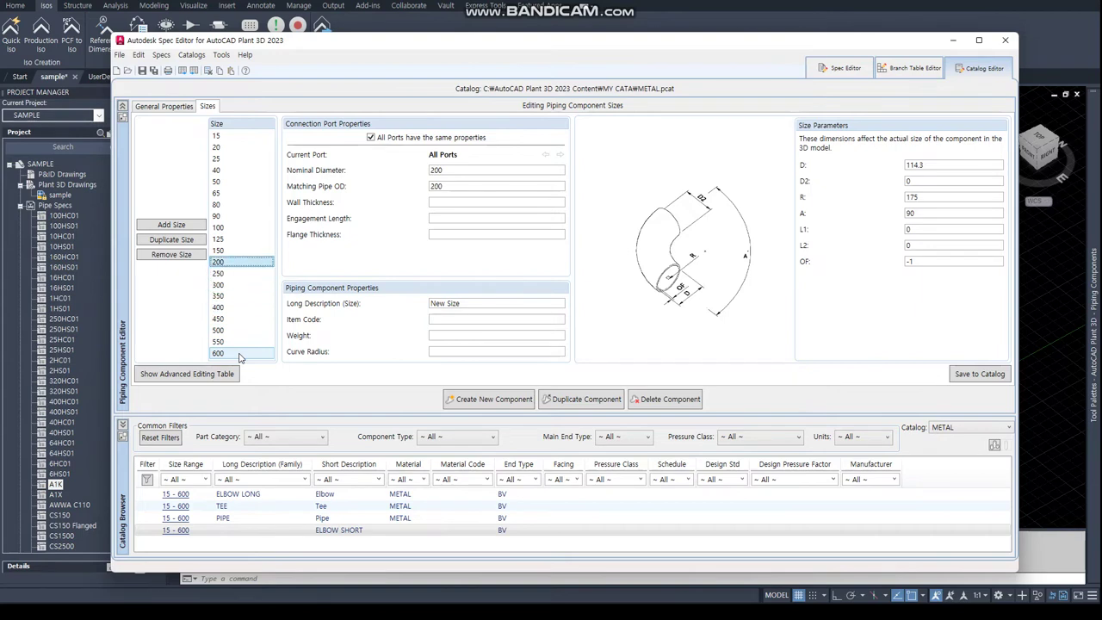
key("Up")
key("Up")
key("Up")
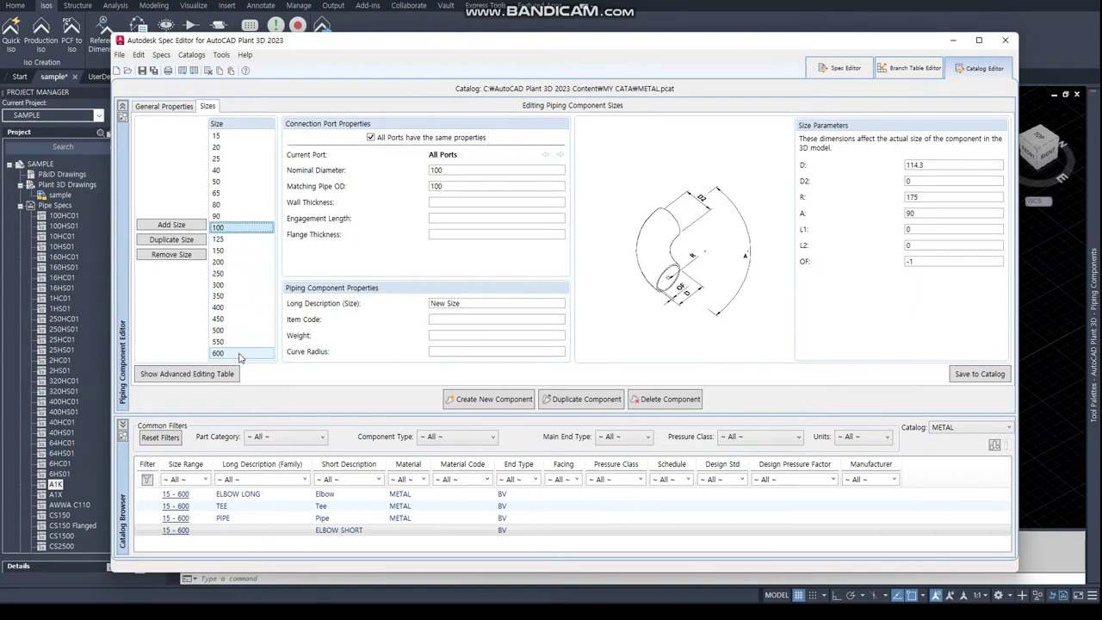
key("Up")
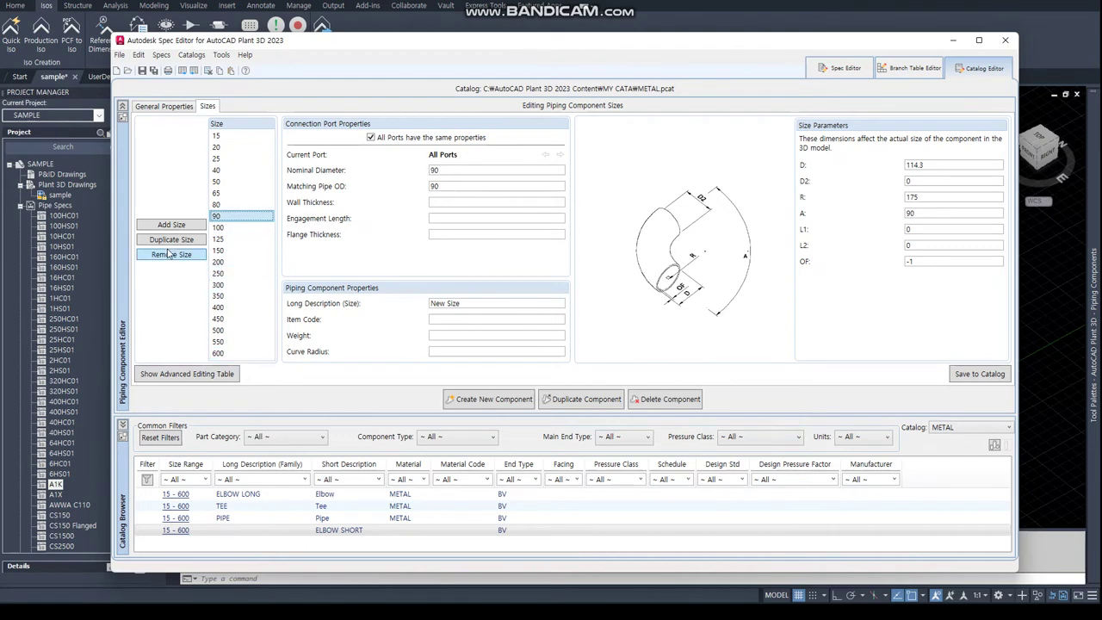
left_click(171, 255)
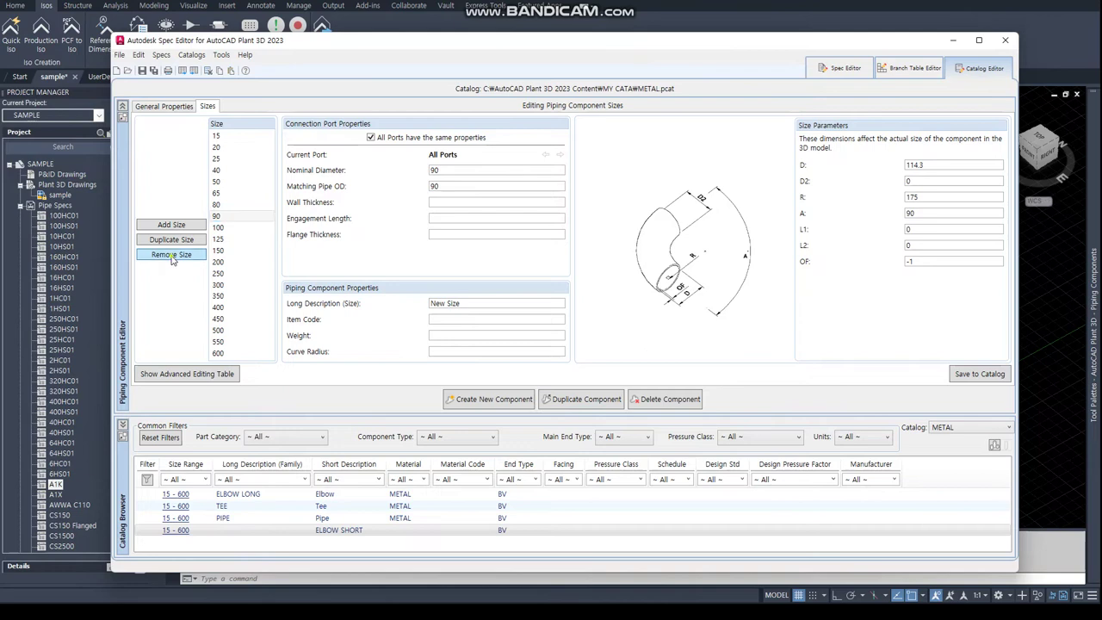
left_click(233, 205)
key("Up")
key("Up")
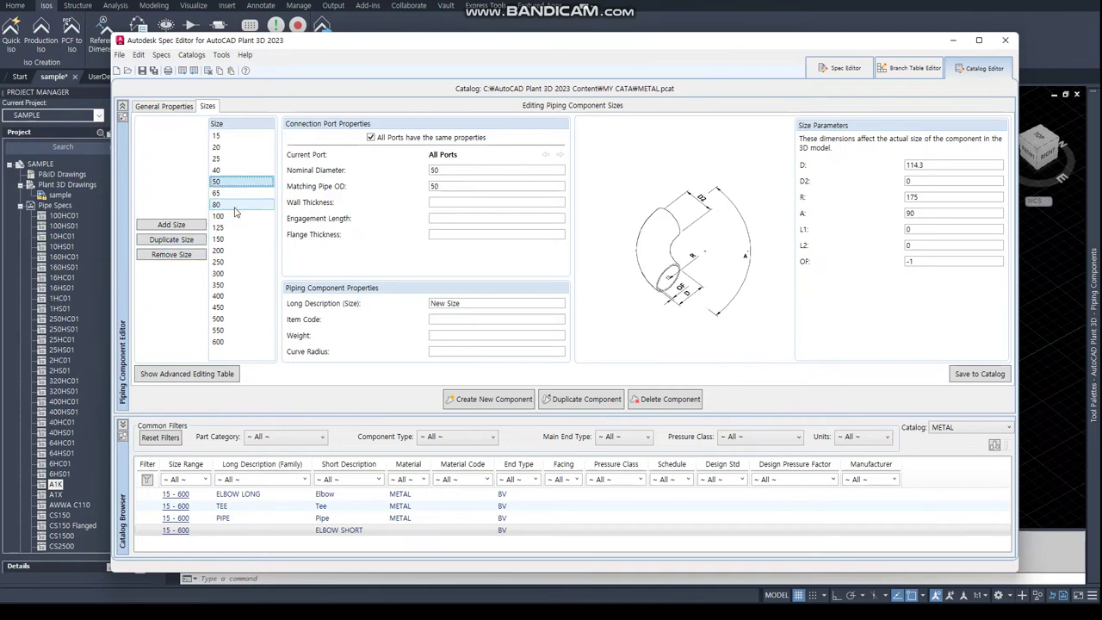
key("Up")
key("Up")
key("Up")
key("Up")
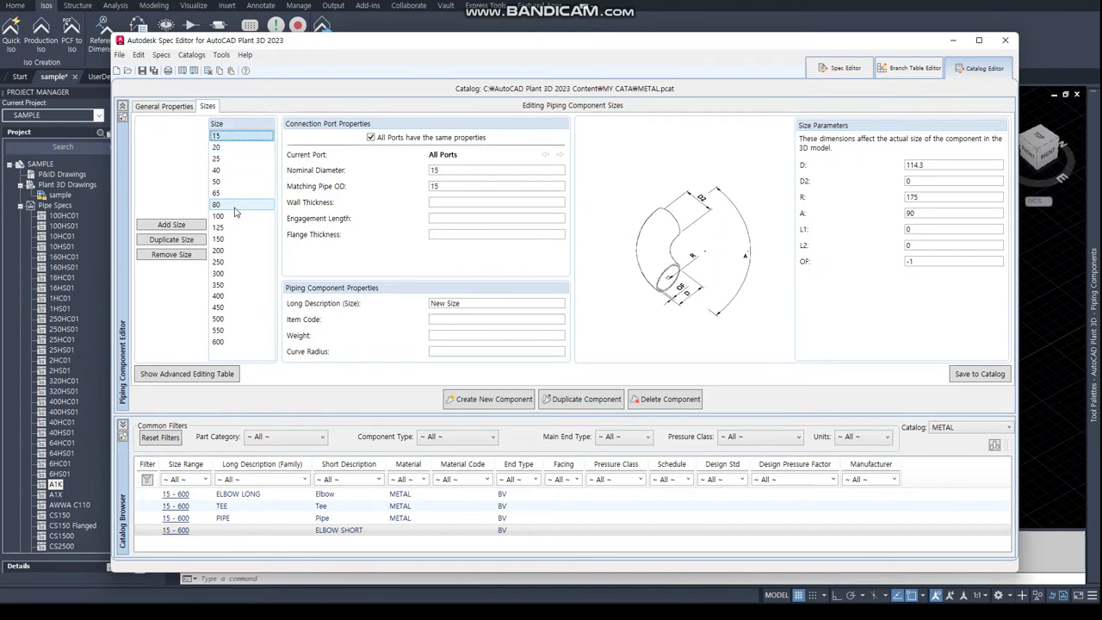
left_click(986, 374)
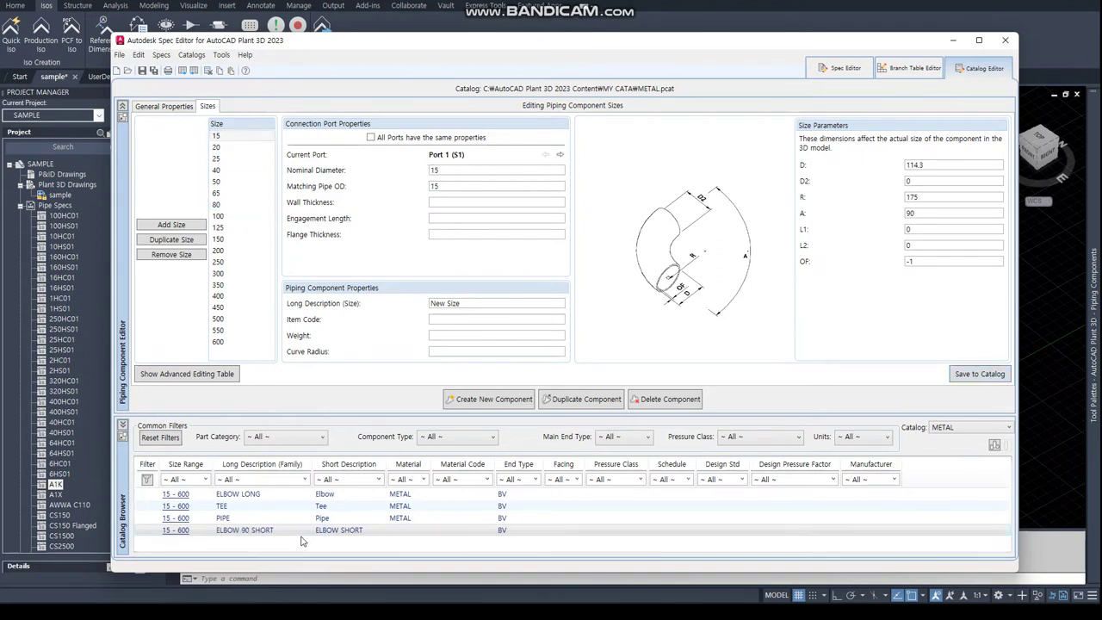
- Set the ELBOW 90 SHORT material to METAL and save it to the catalog
left_click(153, 107)
left_click(893, 187)
type("METAL")
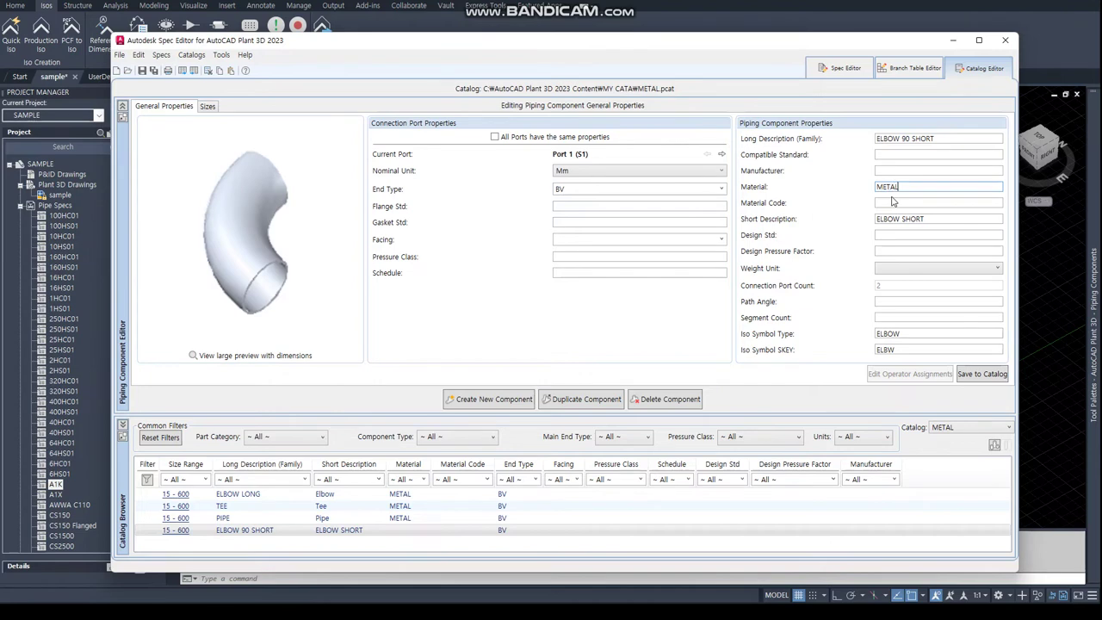
left_click(982, 374)
left_click(982, 373)
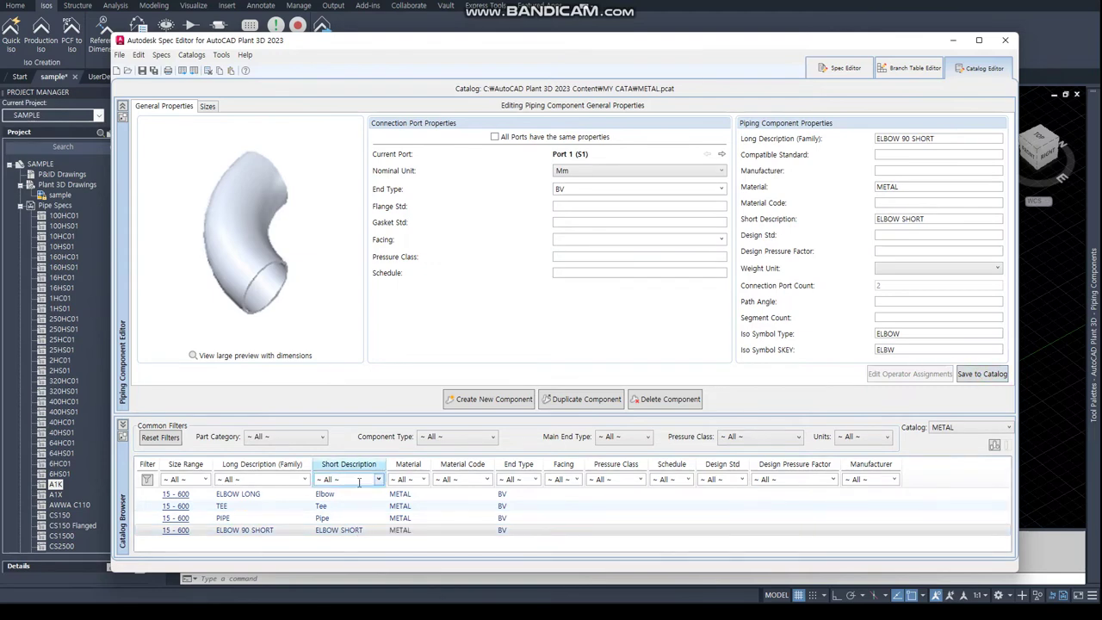
right_click(356, 534)
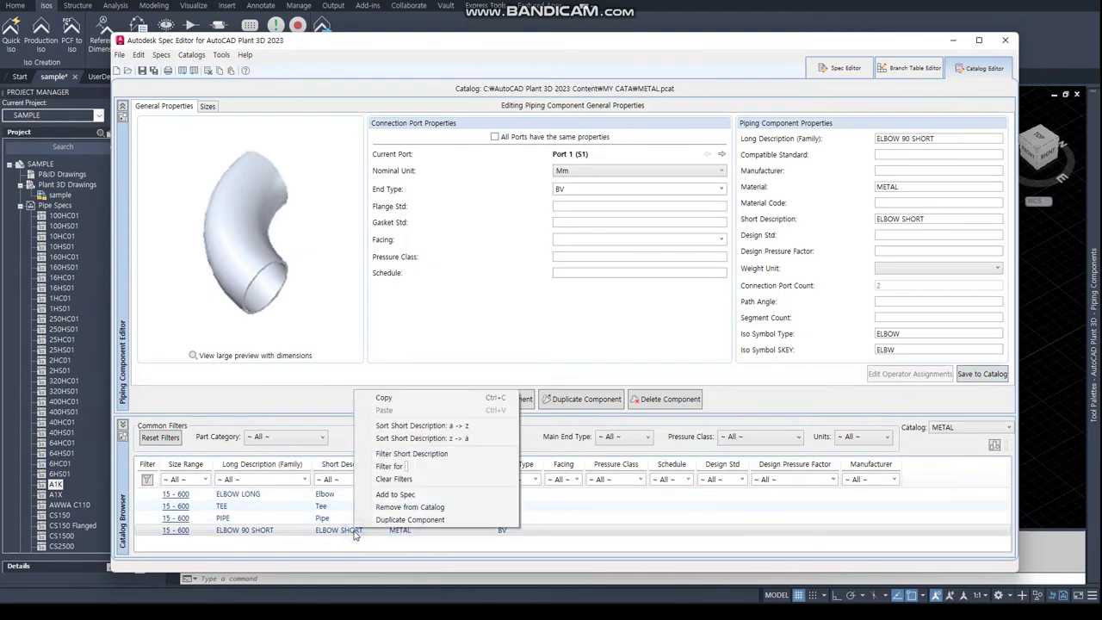
- Filter the catalog to ELBOW SHORT and export its data as 90S.xls into MY CATA
left_click(417, 457)
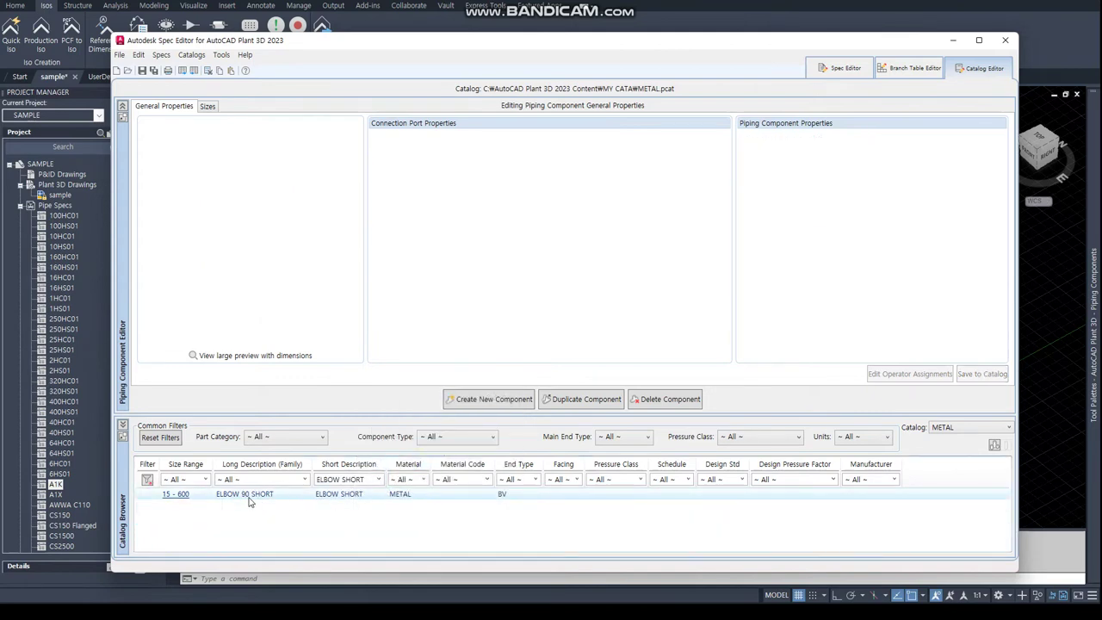
left_click(249, 497)
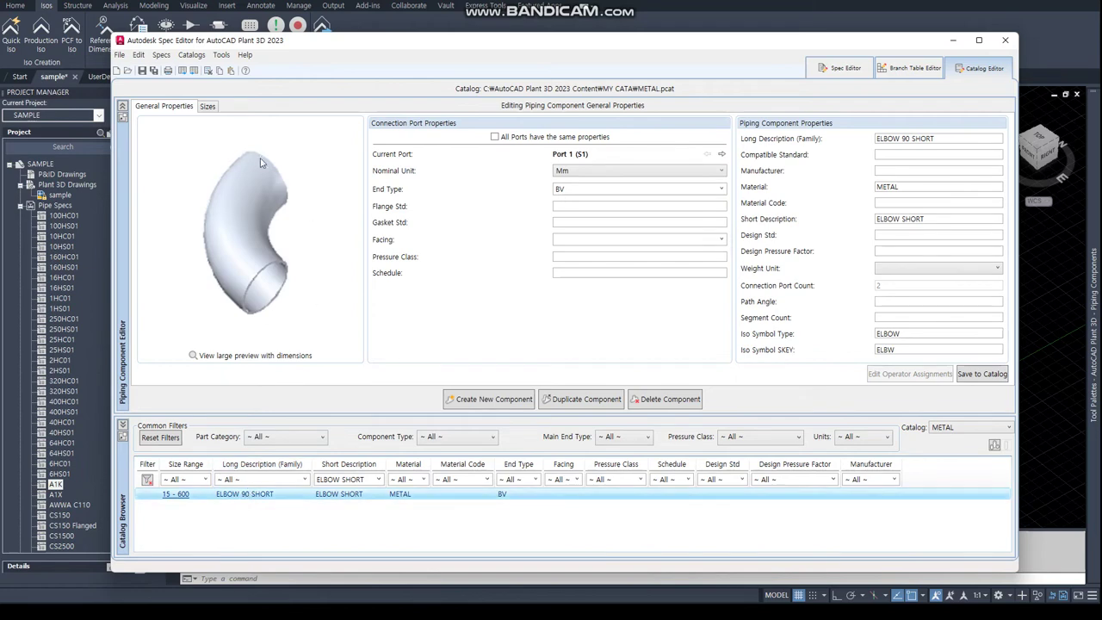
left_click(182, 73)
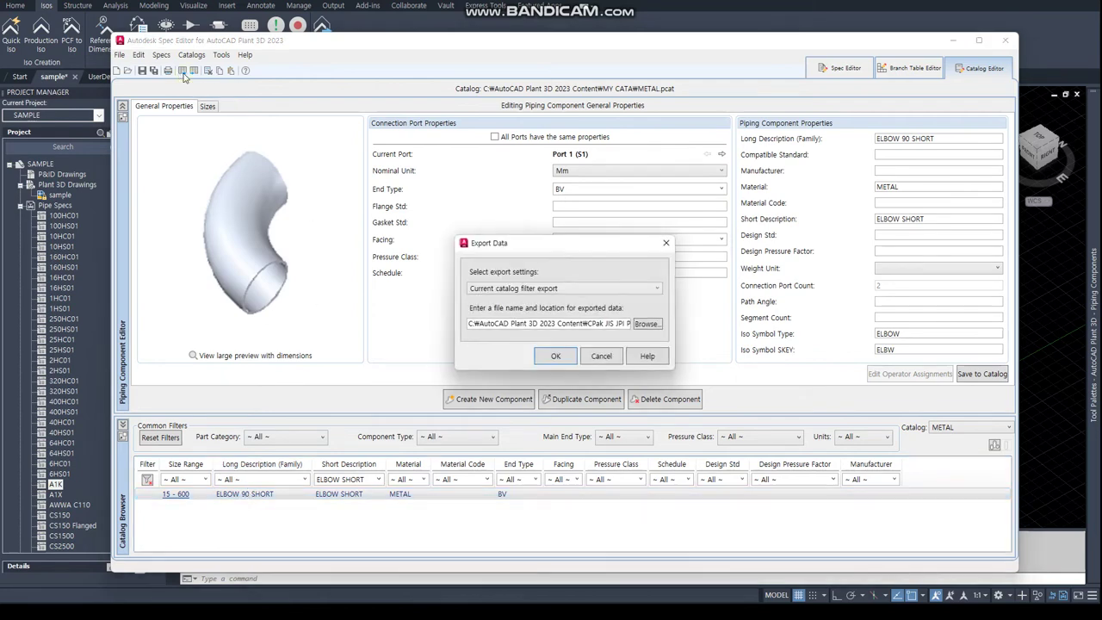
left_click(648, 324)
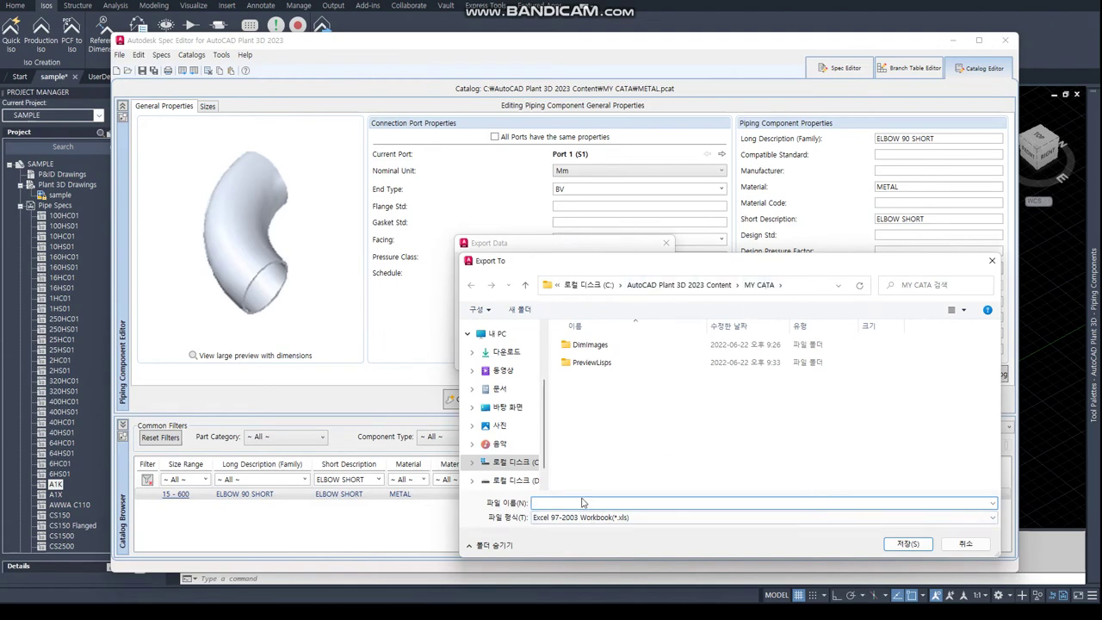
type("90S")
key("Return")
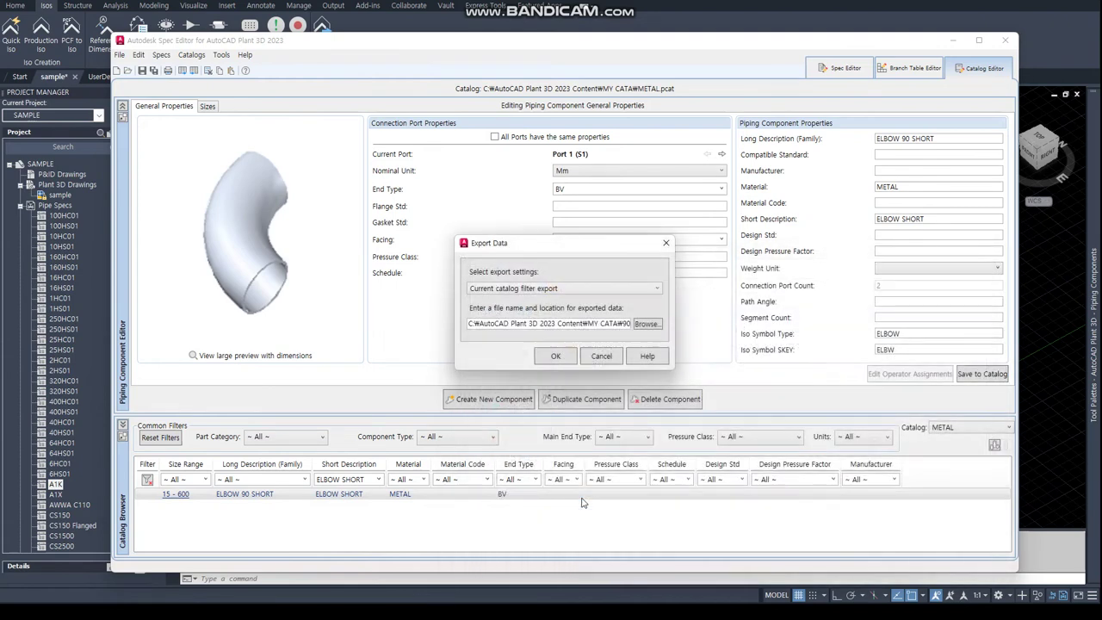
left_click(556, 357)
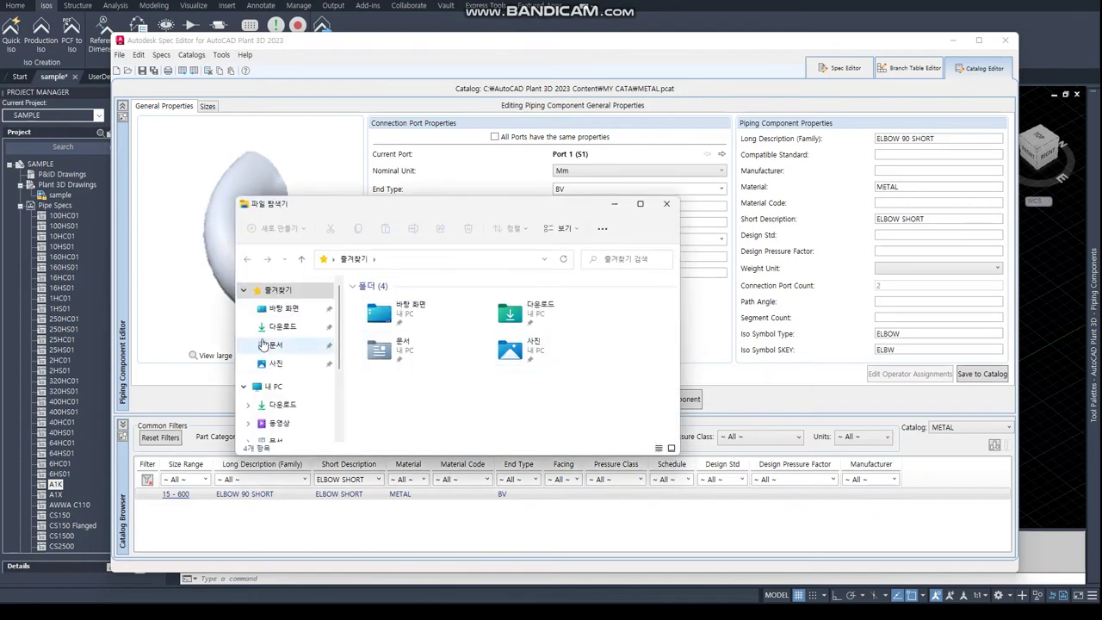
- Browse to C:\AutoCAD Plant 3D 2023 Content\MY CATA and open 90S.xls in Excel
left_click(273, 387)
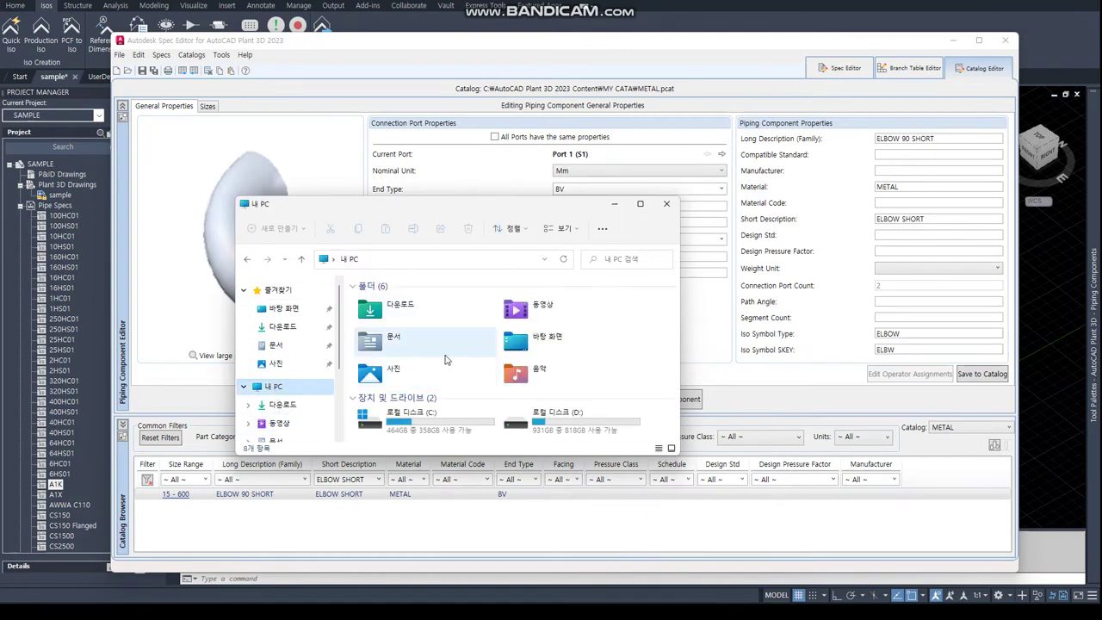
left_click(405, 429)
double_click(404, 428)
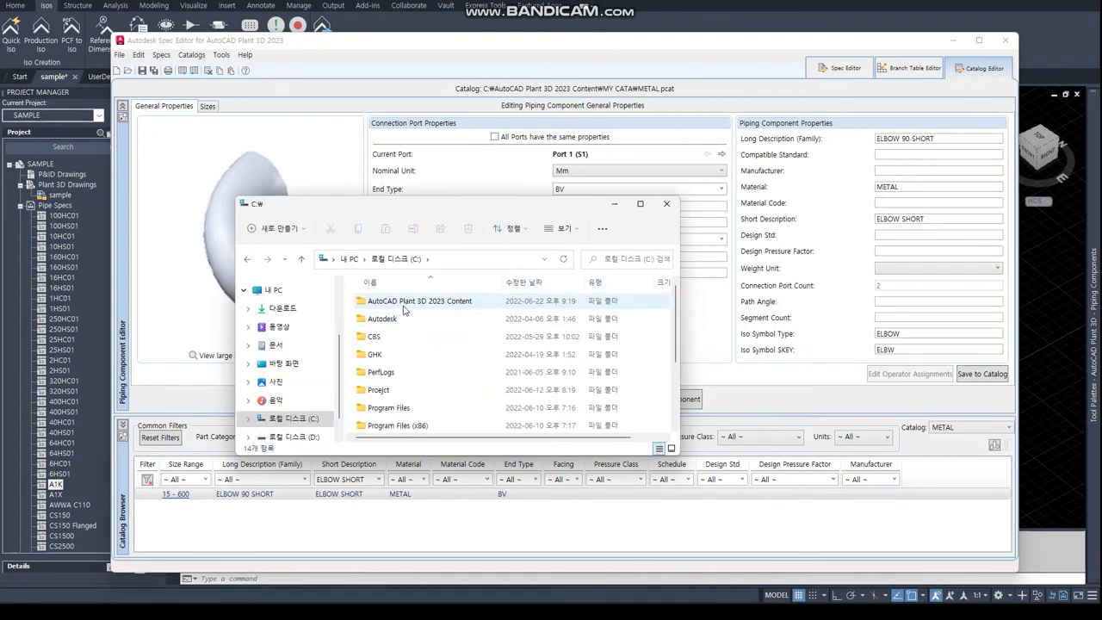
double_click(398, 301)
double_click(401, 408)
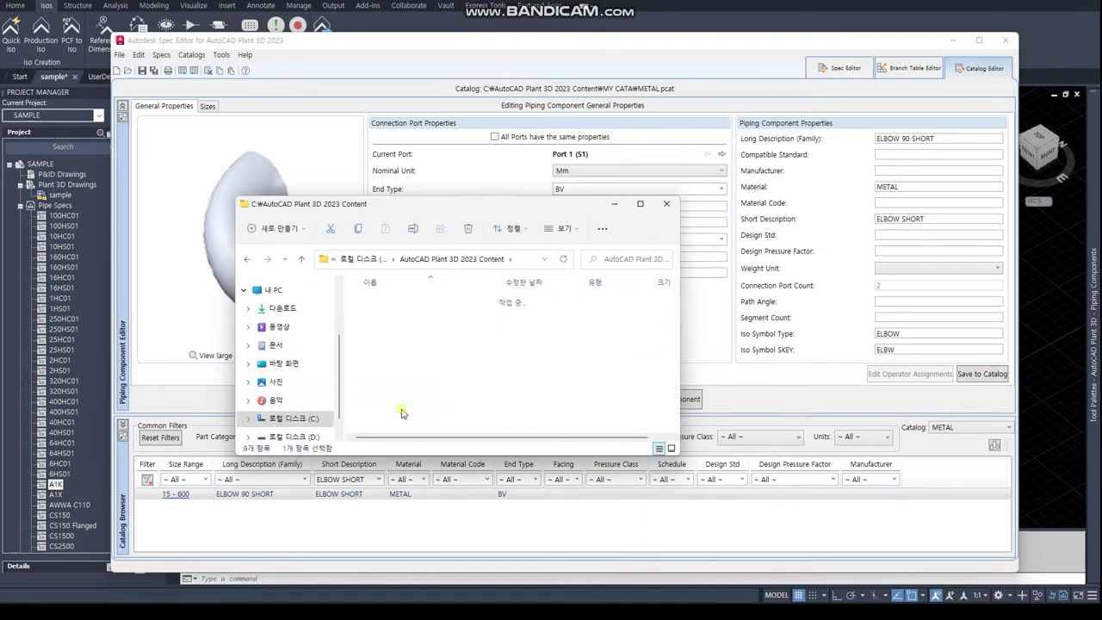
scroll(421, 379, "down", 1)
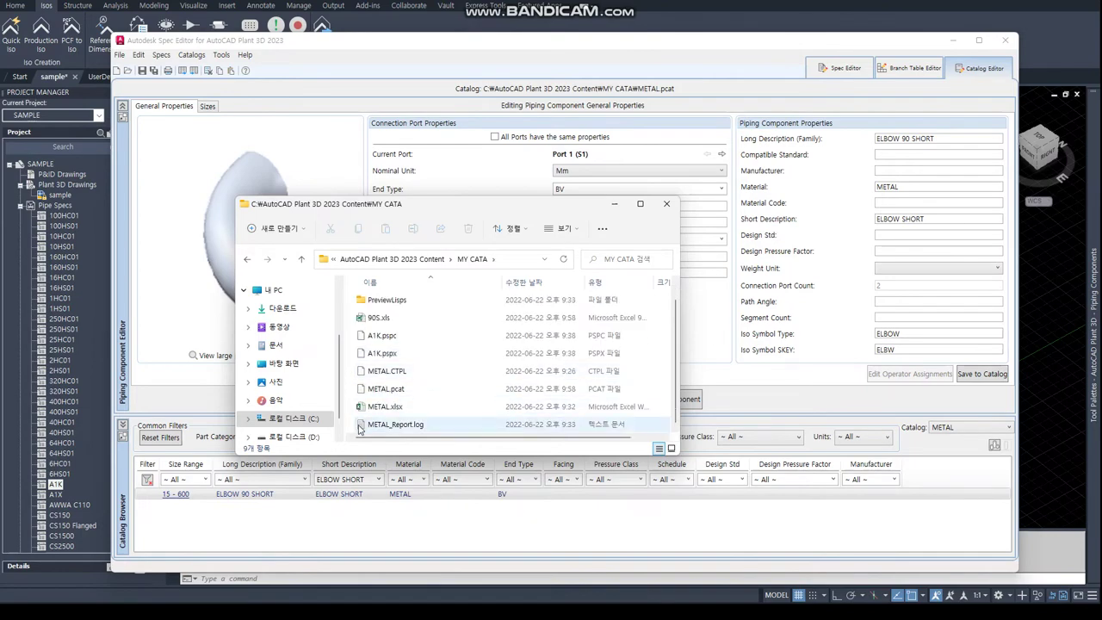
left_click(379, 320)
double_click(379, 320)
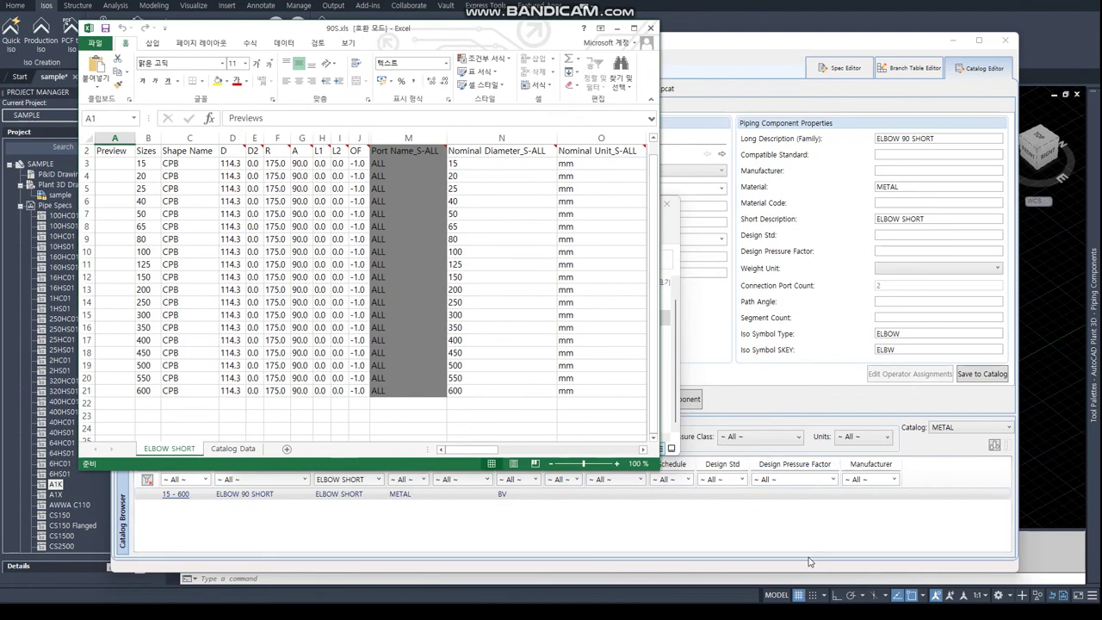
- Paste the copied outside diameters as values into column D from D3
mouse_move(660, 469)
left_mouse_down()
mouse_move(1006, 511)
mouse_move(990, 512)
left_mouse_up()
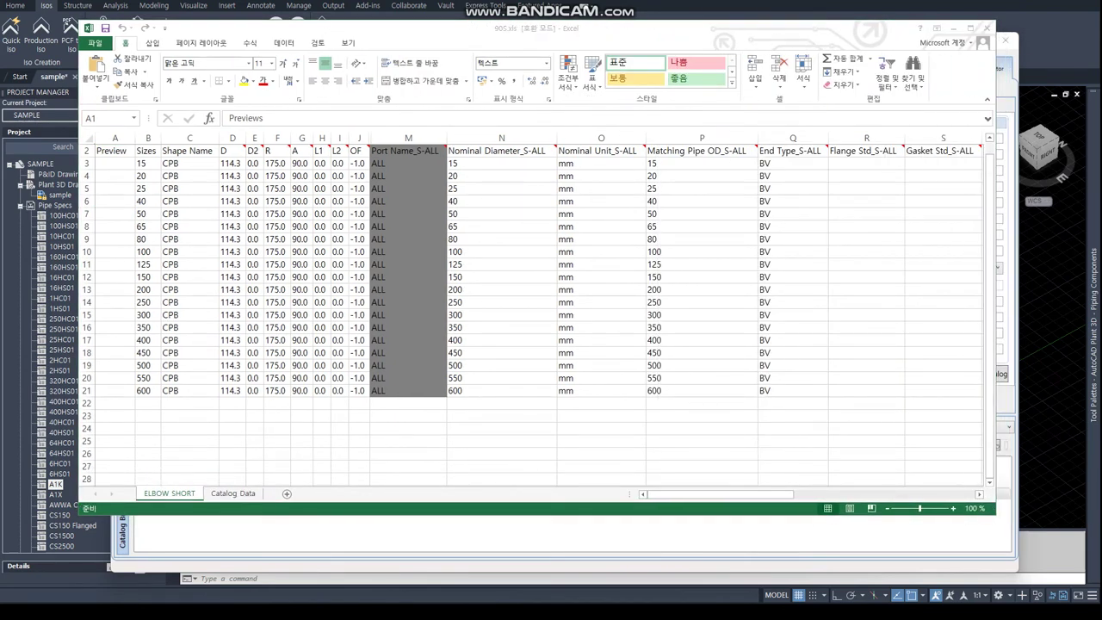
key("ctrl+c")
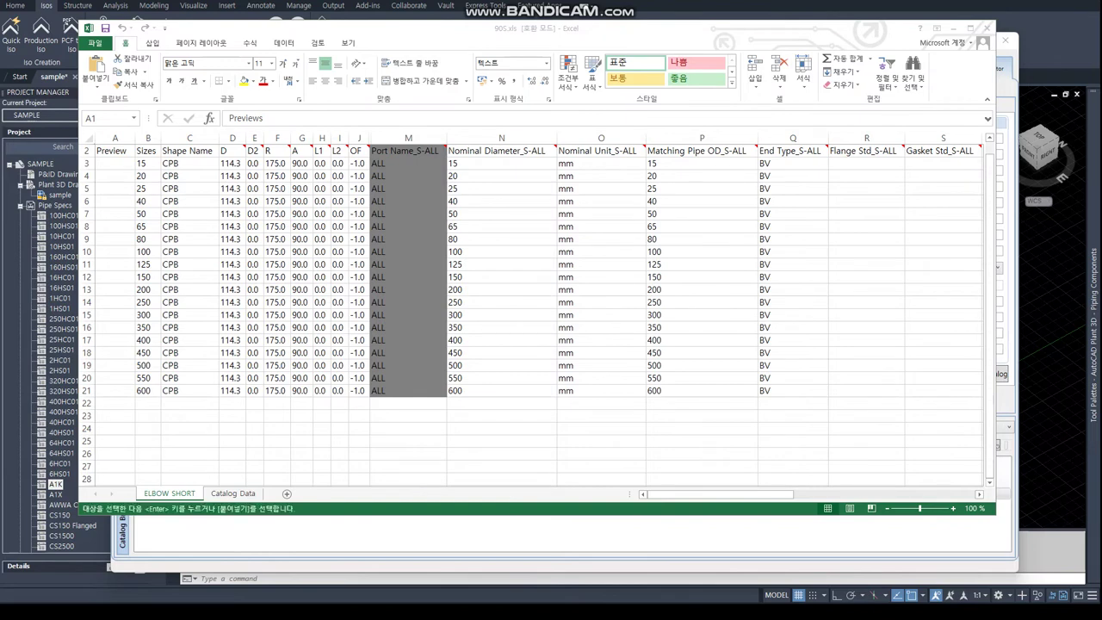
left_click(231, 164)
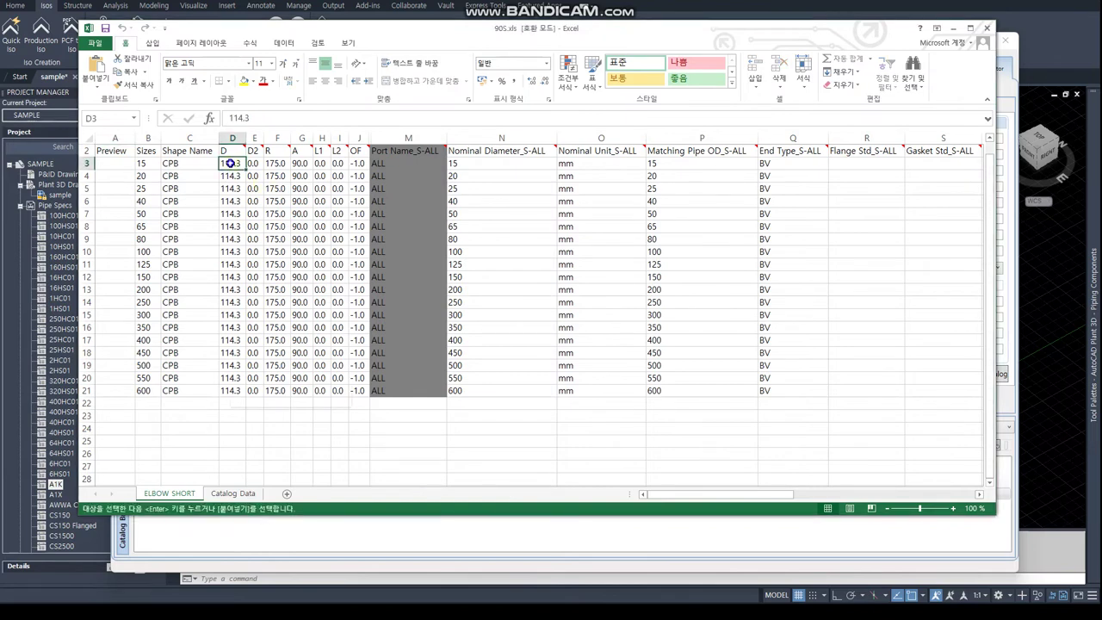
right_click(231, 163)
left_click(271, 226)
left_click(185, 178)
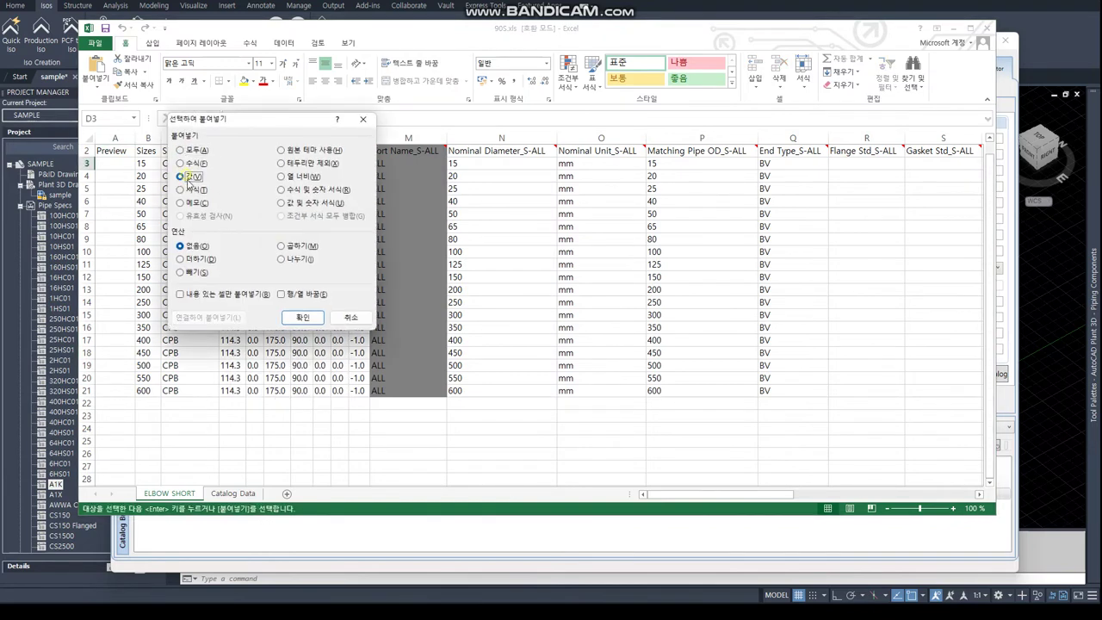
left_click(304, 319)
- Copy D3:D21 into the D2 column starting at E3 and widen it to fit
left_click_drag(237, 164, 232, 391)
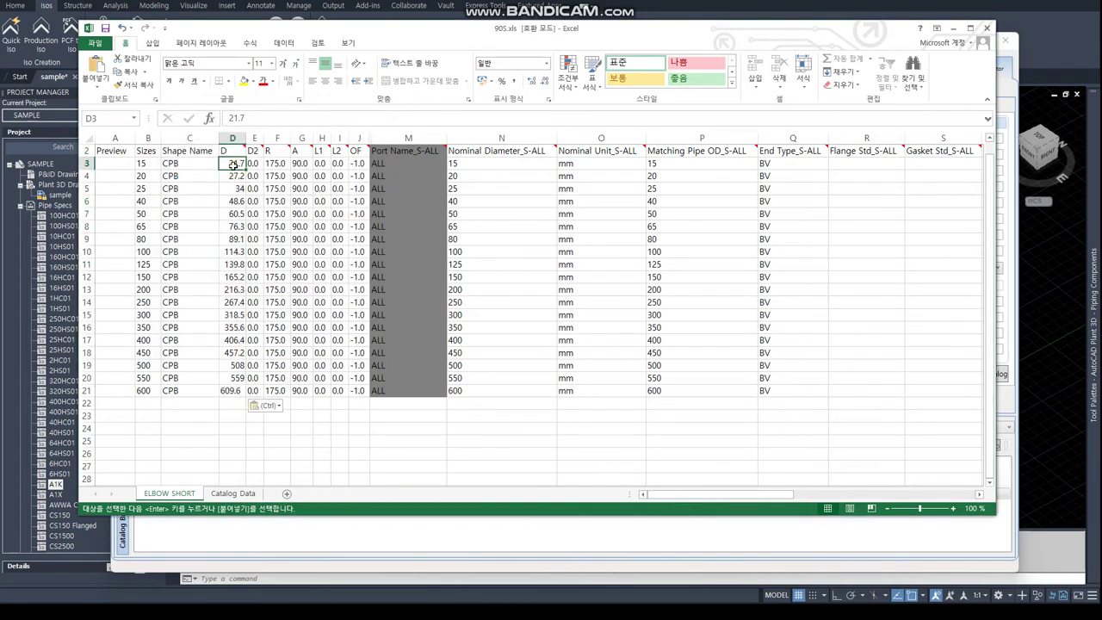
key("ctrl+c")
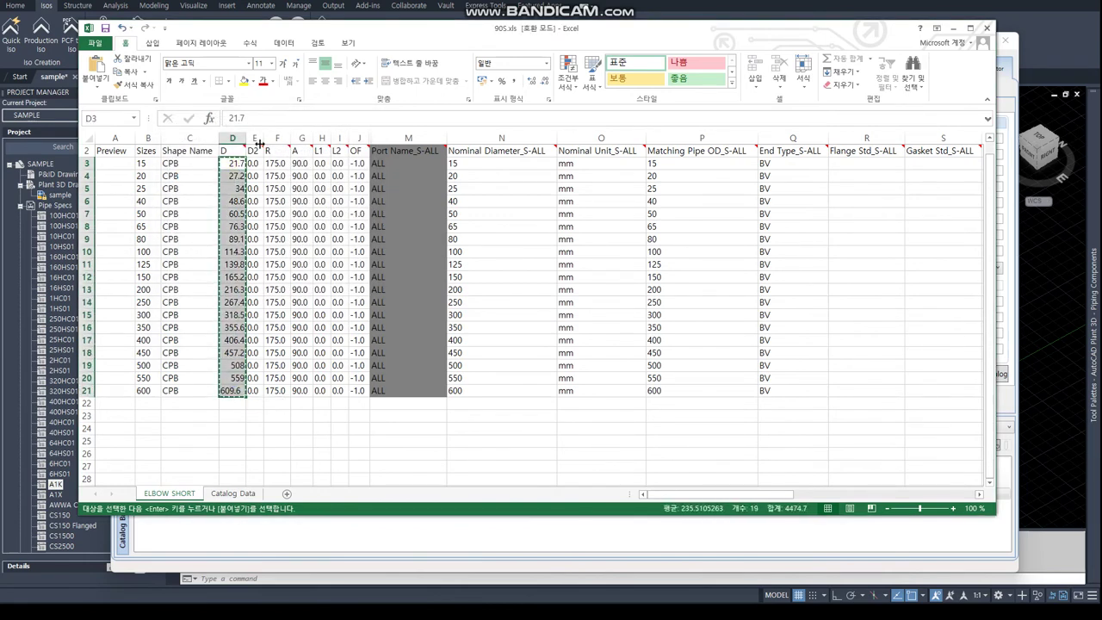
left_click(252, 164)
key("ctrl+v")
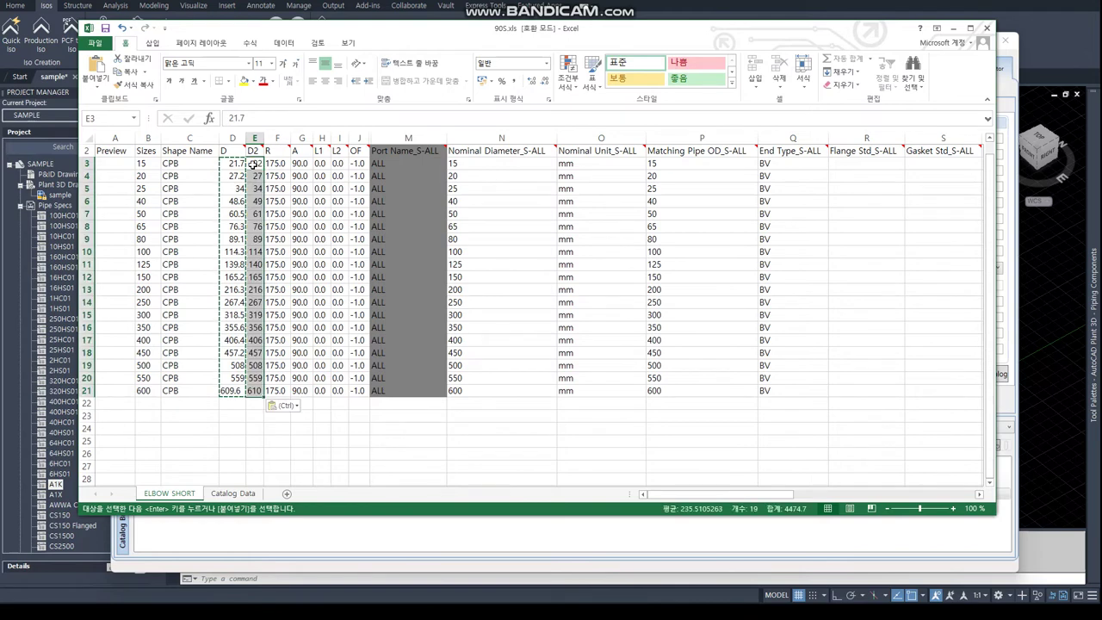
double_click(262, 138)
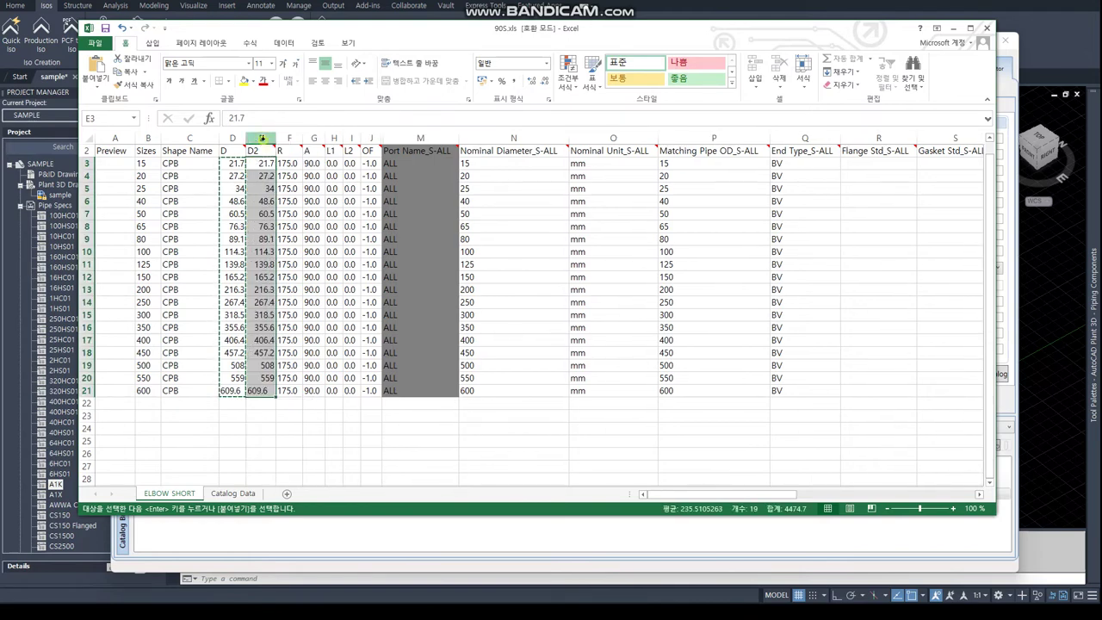
left_click(483, 162)
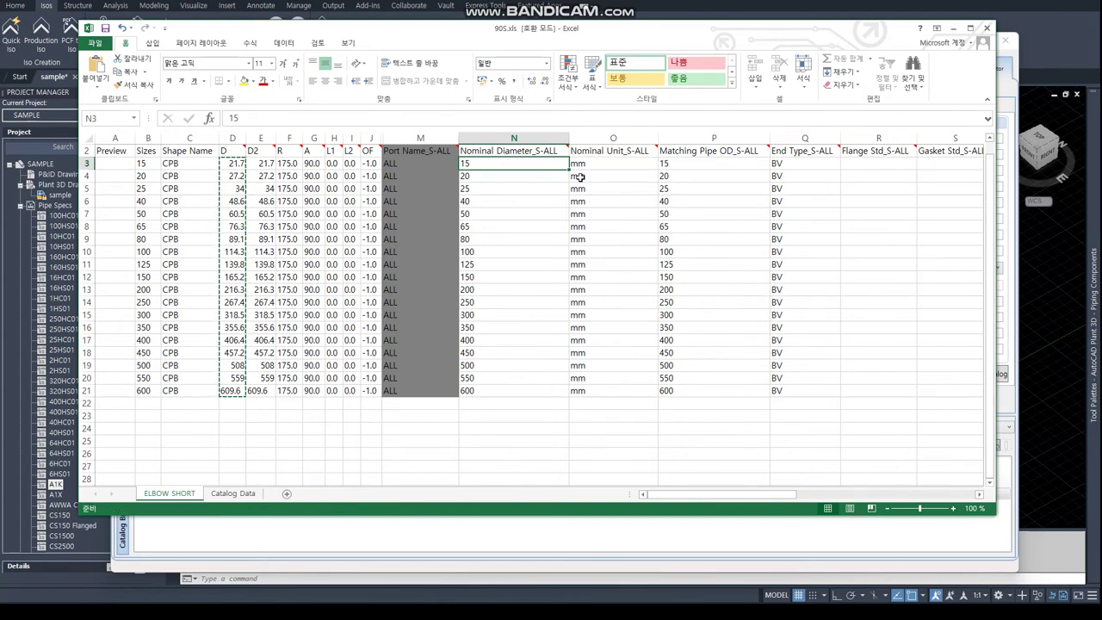
- Paste the diameters into the Matching Pipe OD column and the R column
left_click(709, 163)
key("ctrl+v")
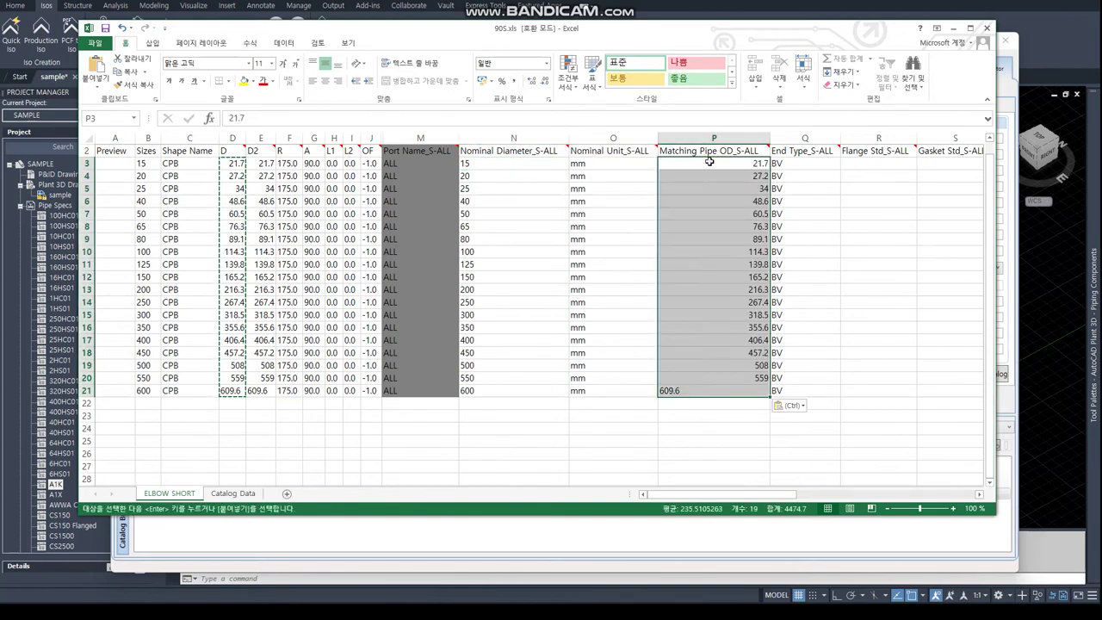
left_click(513, 189)
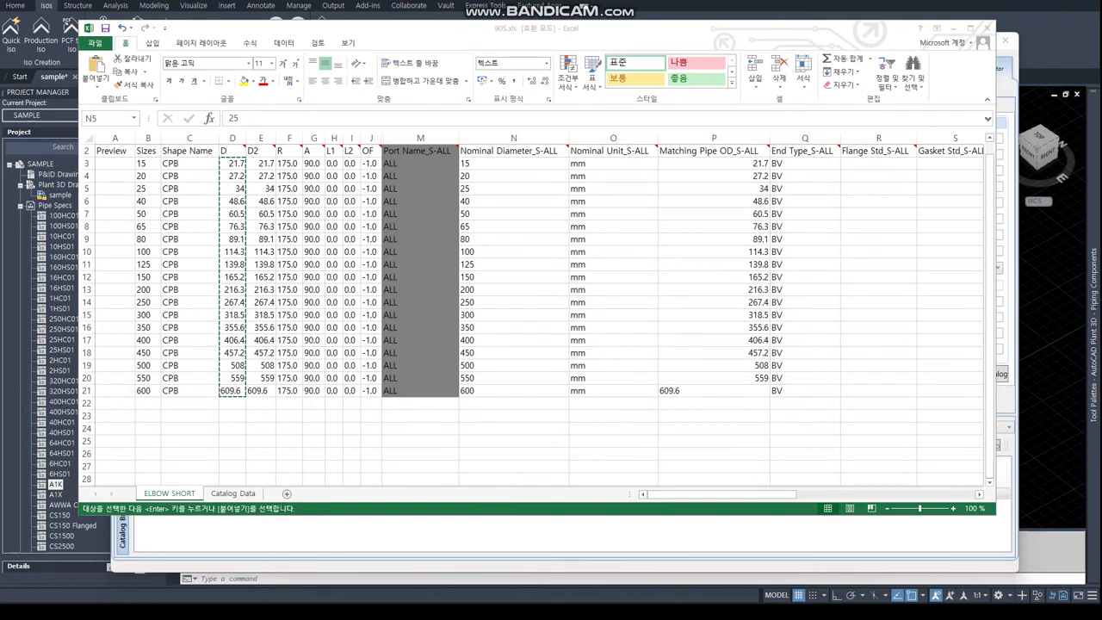
left_click(293, 165)
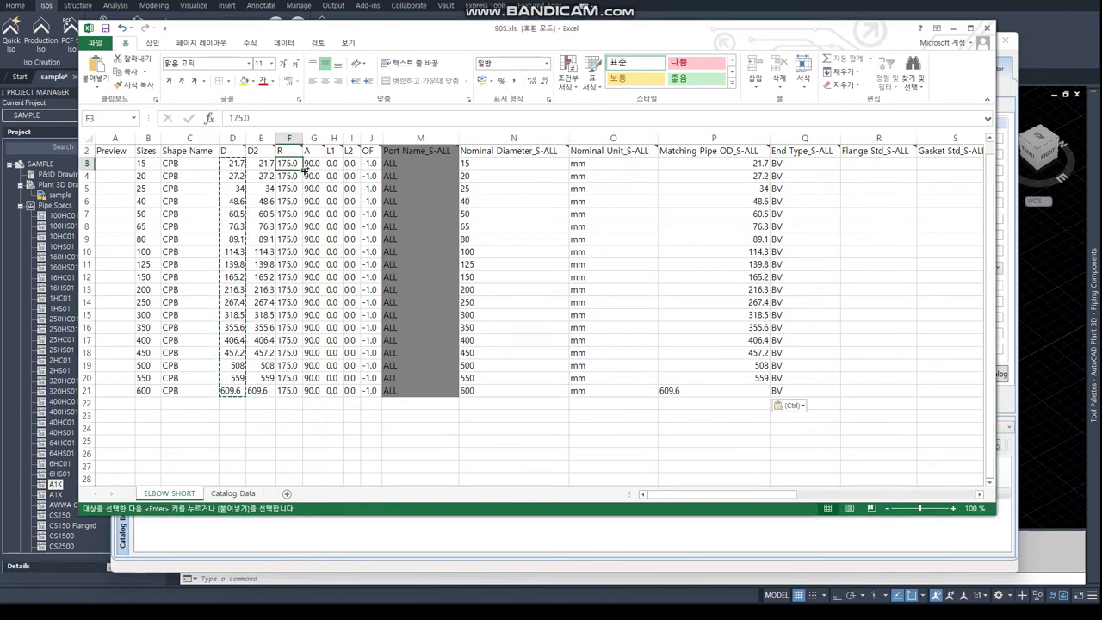
key("ctrl+v")
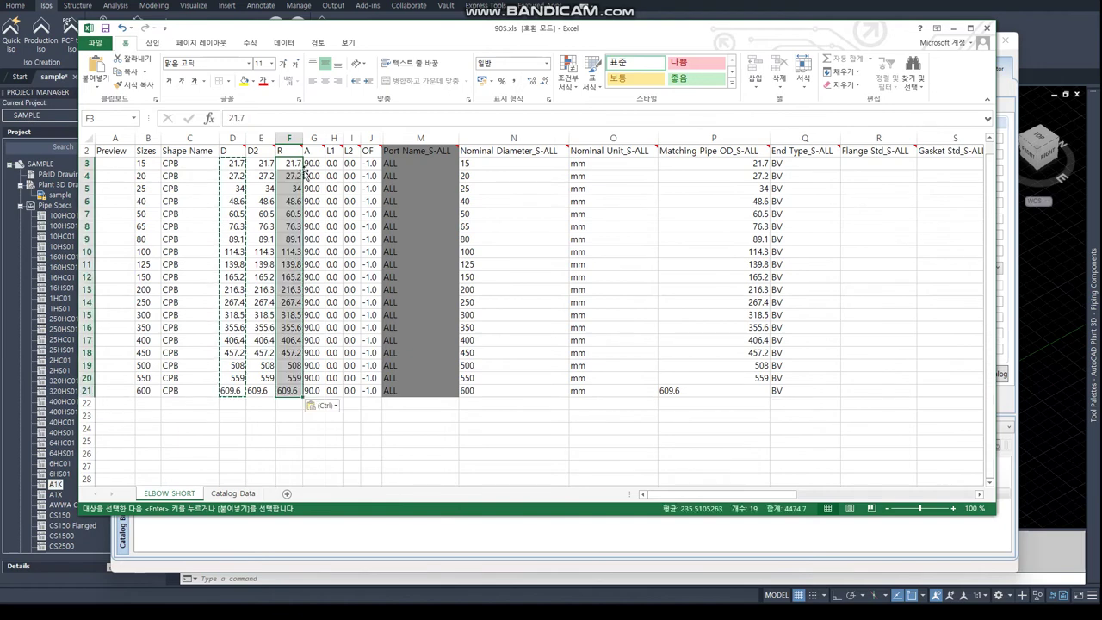
left_click(293, 225)
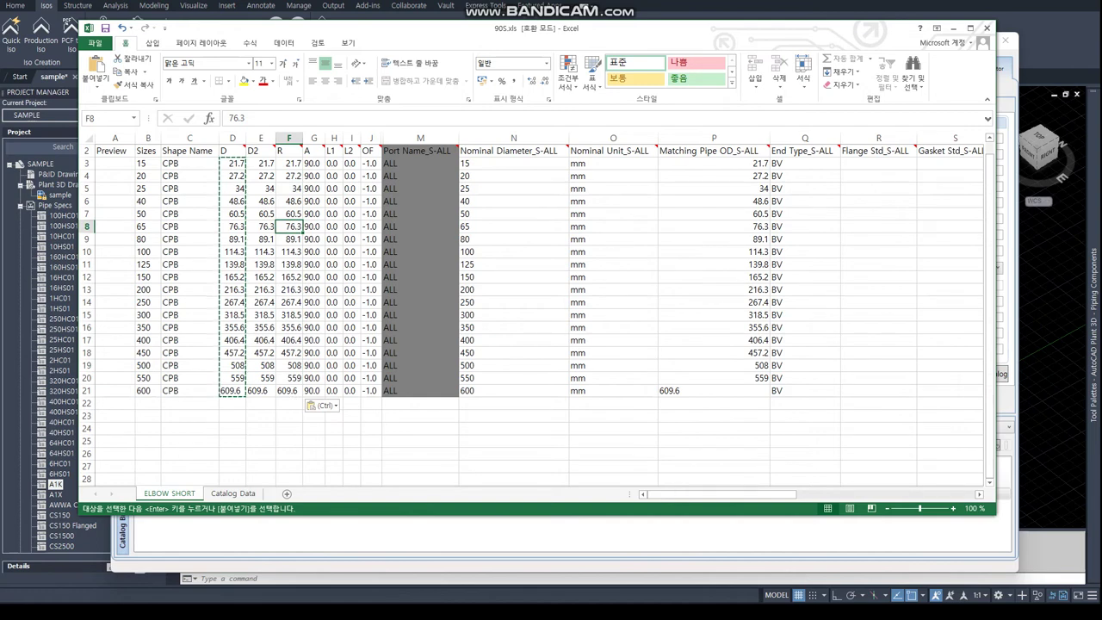
- Paste the short-elbow radius values, 38 up to 610, as values into the R column
key("alt+Tab")
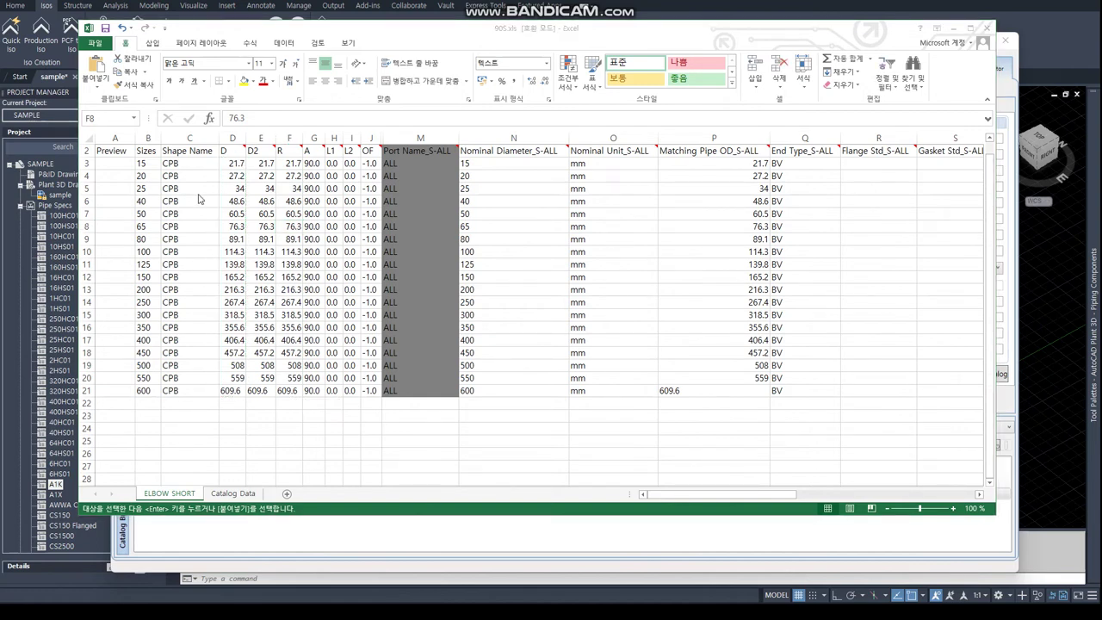
key("alt+Tab")
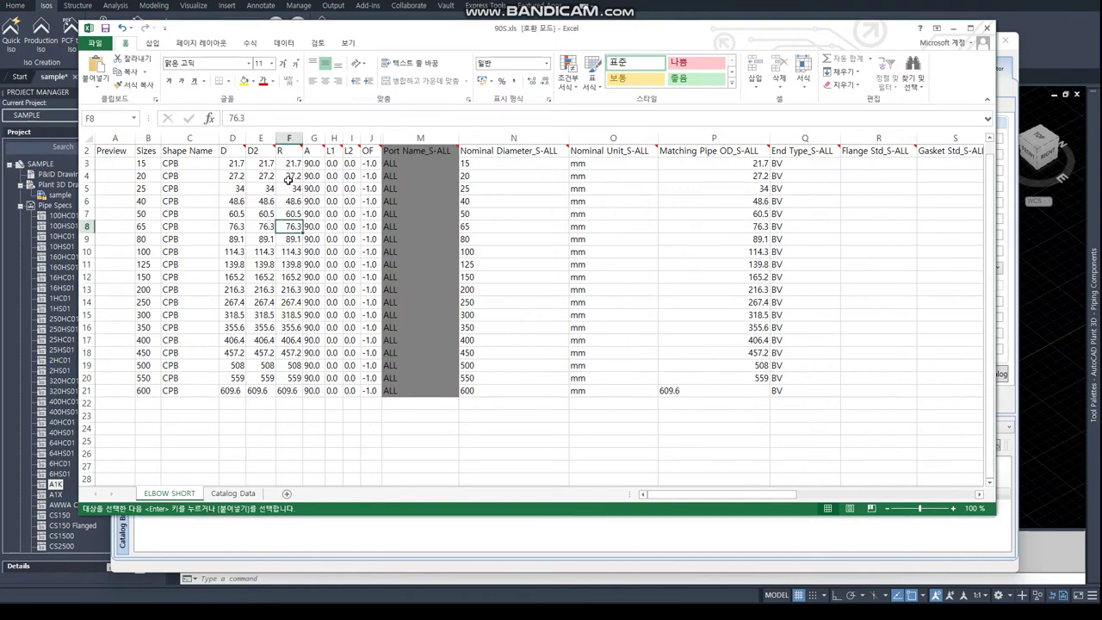
left_click(293, 163)
right_click(292, 162)
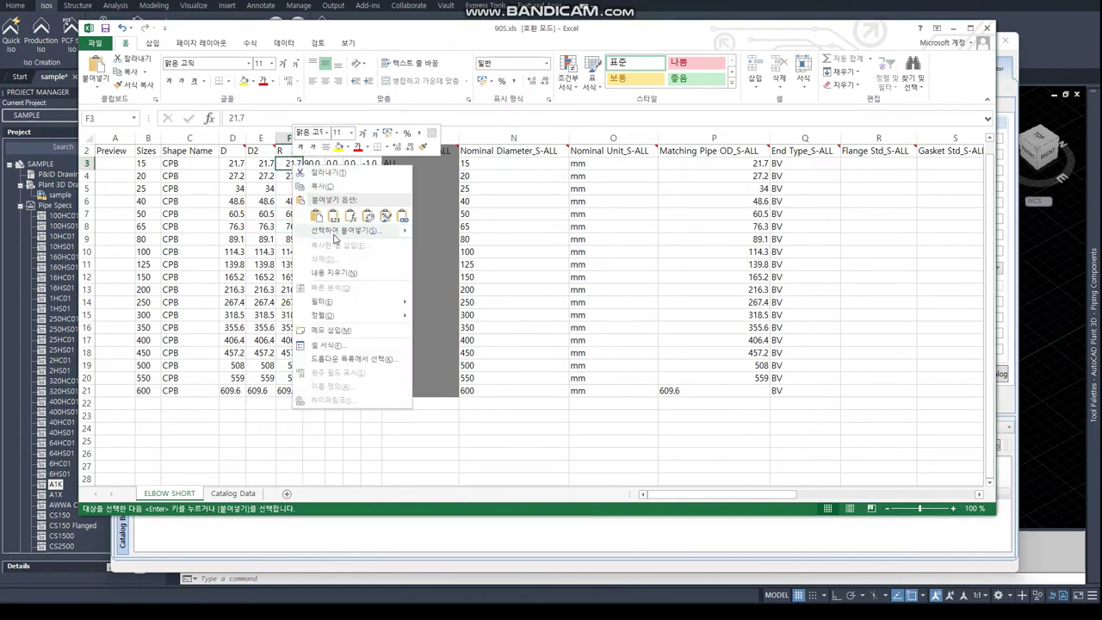
left_click(298, 209)
left_click(255, 183)
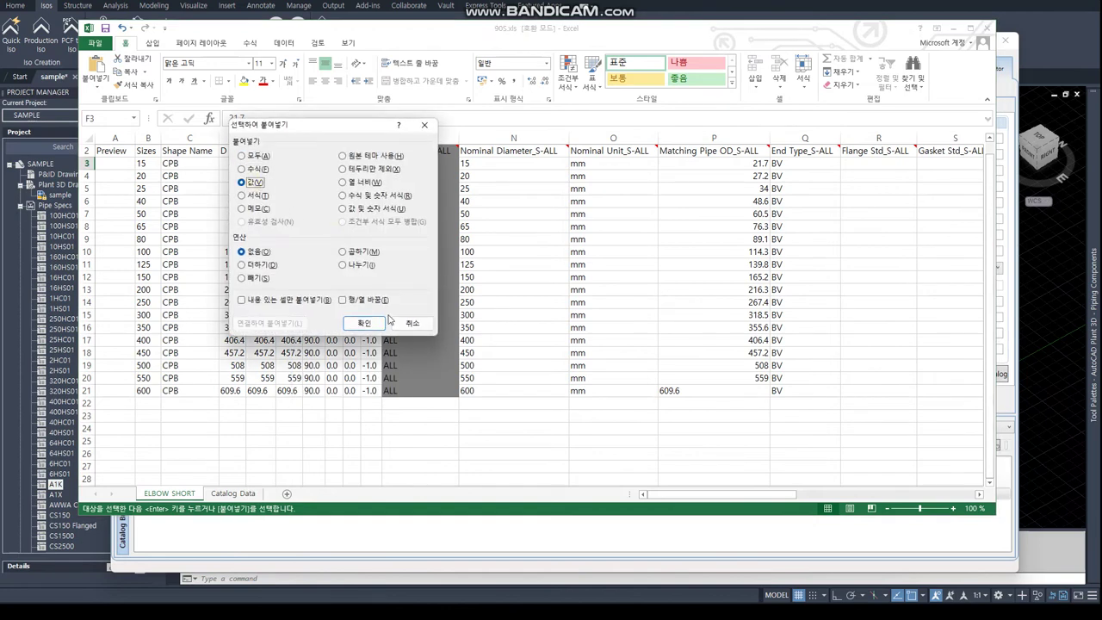
left_click(364, 323)
left_click(284, 235)
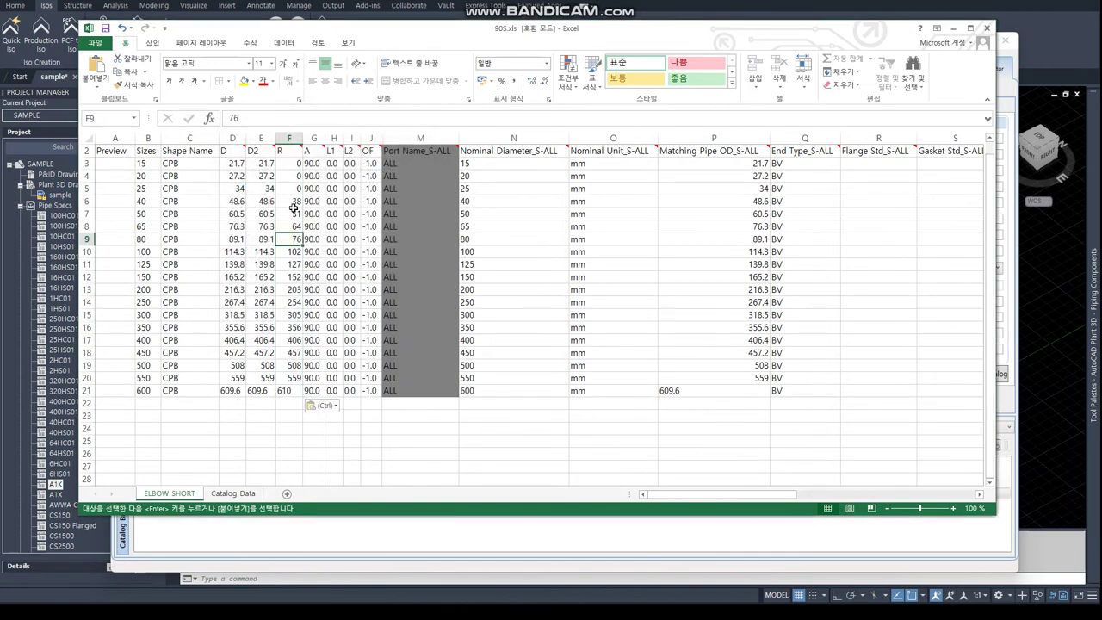
left_click(760, 188)
key("Right")
key("Right")
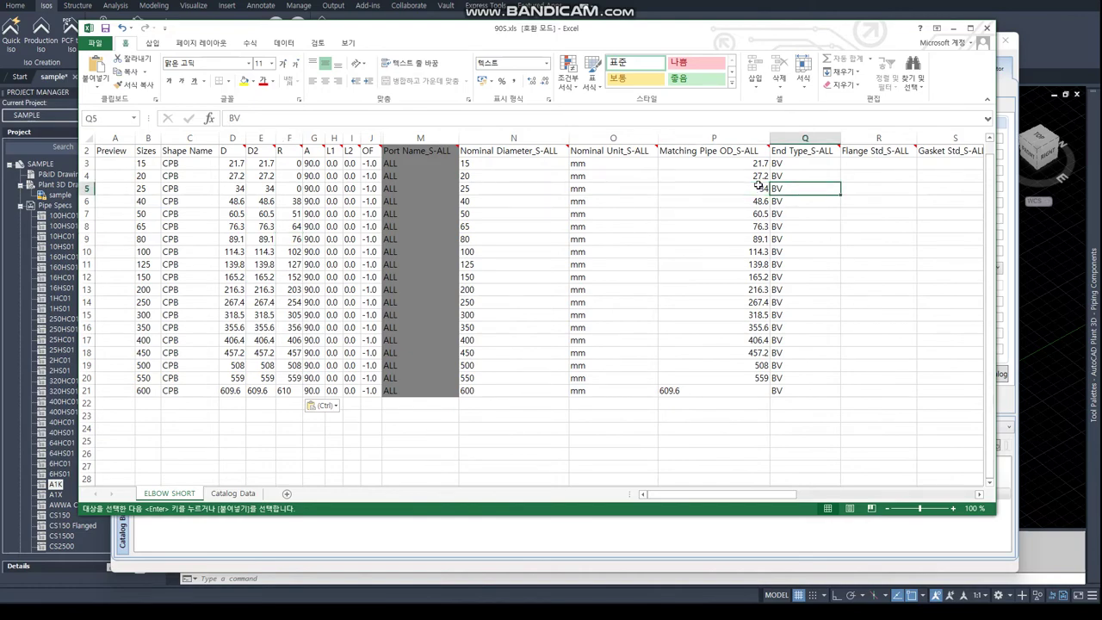
key("Right")
key("Right")
key("Right")
key("Right")
key("Right")
key("Right")
key("Right")
key("Right")
key("Right")
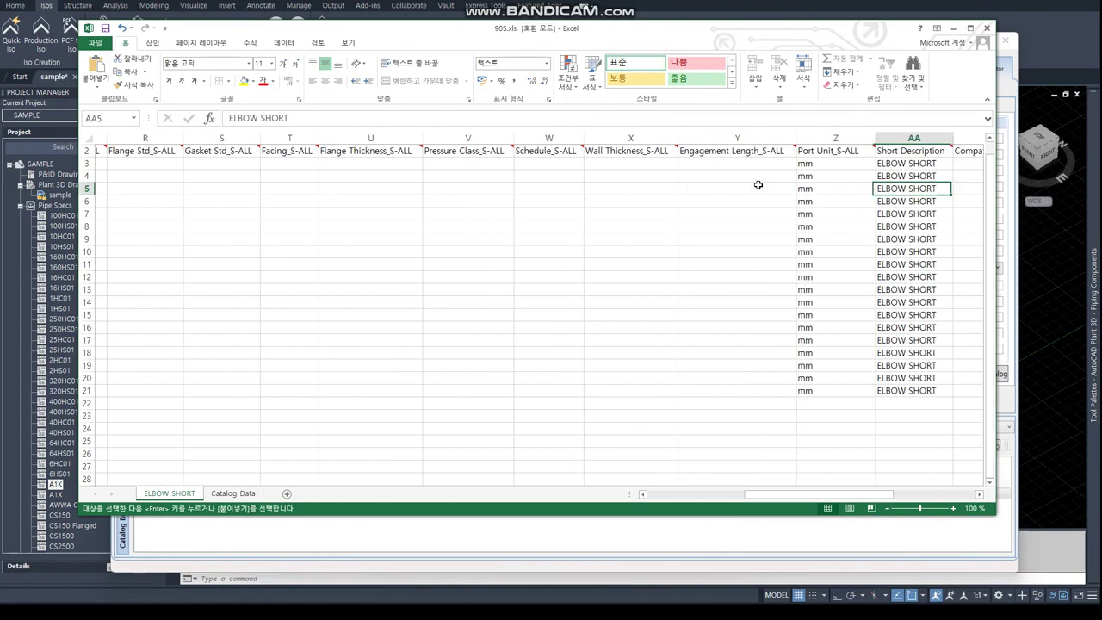
key("Right")
key("Right")
- Paste the ELBOW 90S 15A–600A size names as values into Long Description (Size)
key("Right")
key("Right")
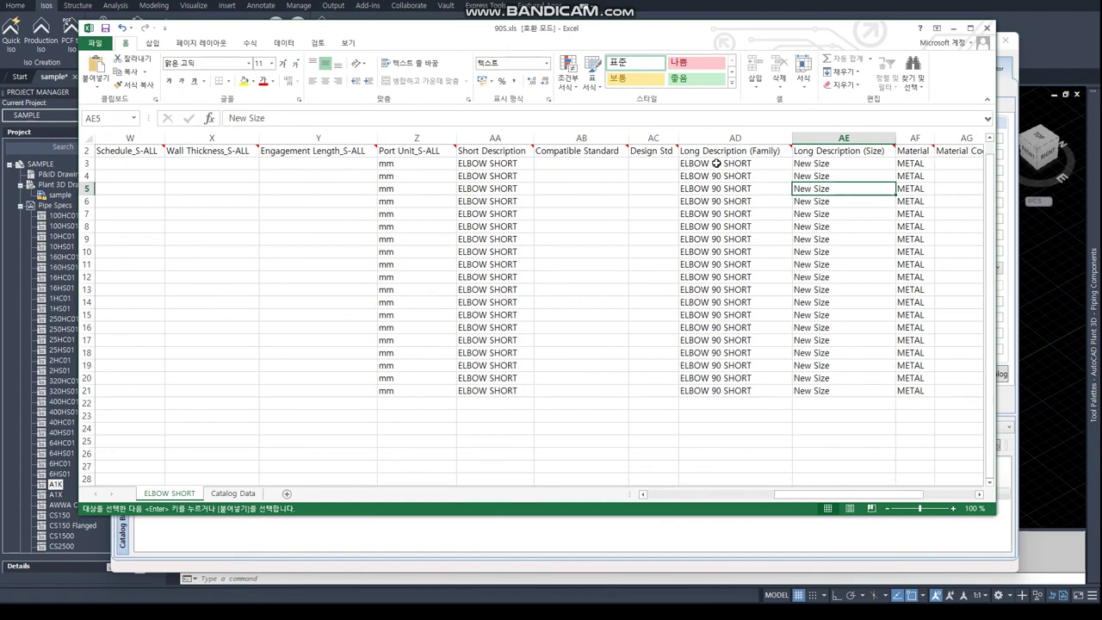
key("Right")
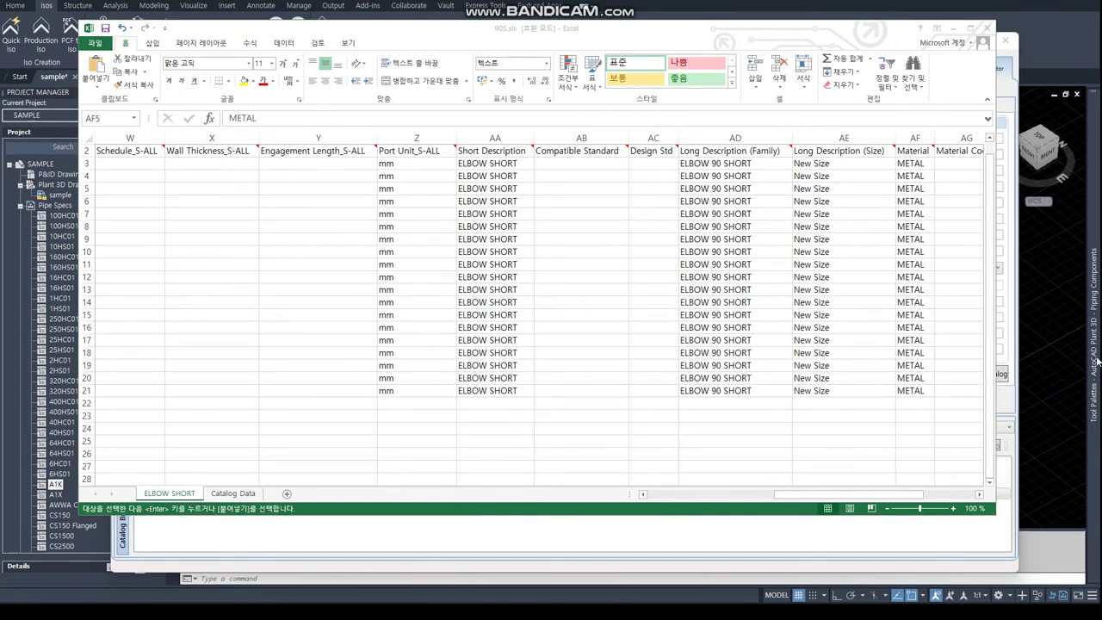
left_click(859, 163)
type("ELBOW 90S 15A ELBOW 90S 20A ELBOW 90S 25A ELBOW 90S 40A ELBOW 90S 50A ELBOW 90S 65A ELBOW 90S 80A ELBOW 90S 100A ELBOW 90S 125A ELBOW 90S 150A ELBOW 90S 200A ELBOW 90S 250A ELBOW 90S 300A ELBOW 90S 350A ELBOW 90S 400A ELBOW 90S 450A ELBOW 90S 500A ELBOW 90S 550A ELBOW 90S 600A")
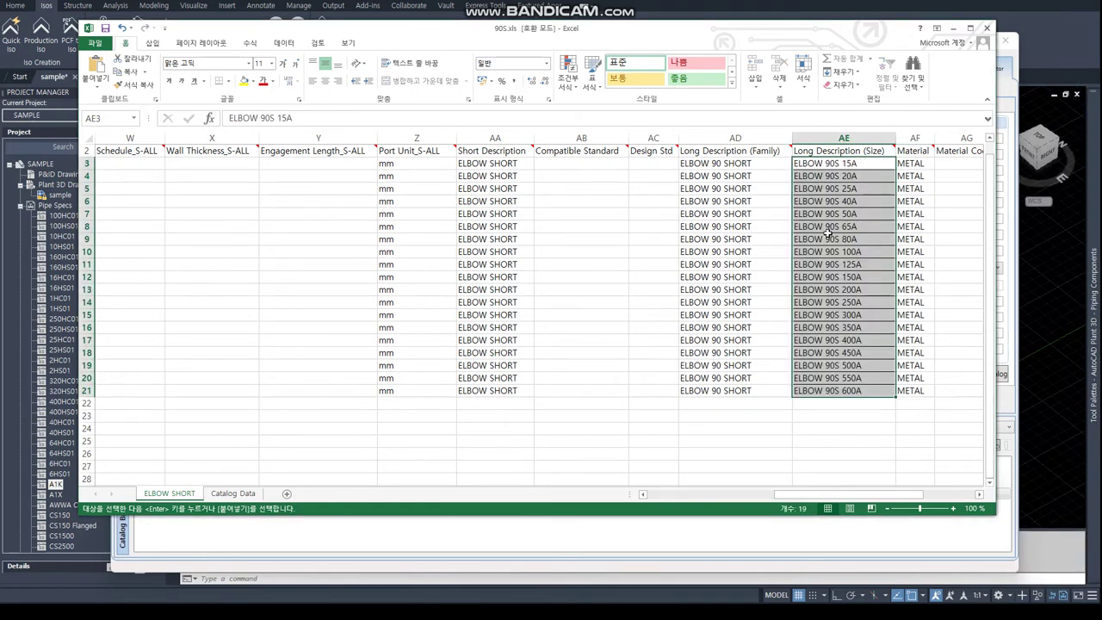
type("New Size New Size New Size New Size New Size New Size New Size New Size New Size New Size New Size New Size New Size New Size New Size New Size New Size New Size New Size")
right_click(837, 164)
left_click(880, 231)
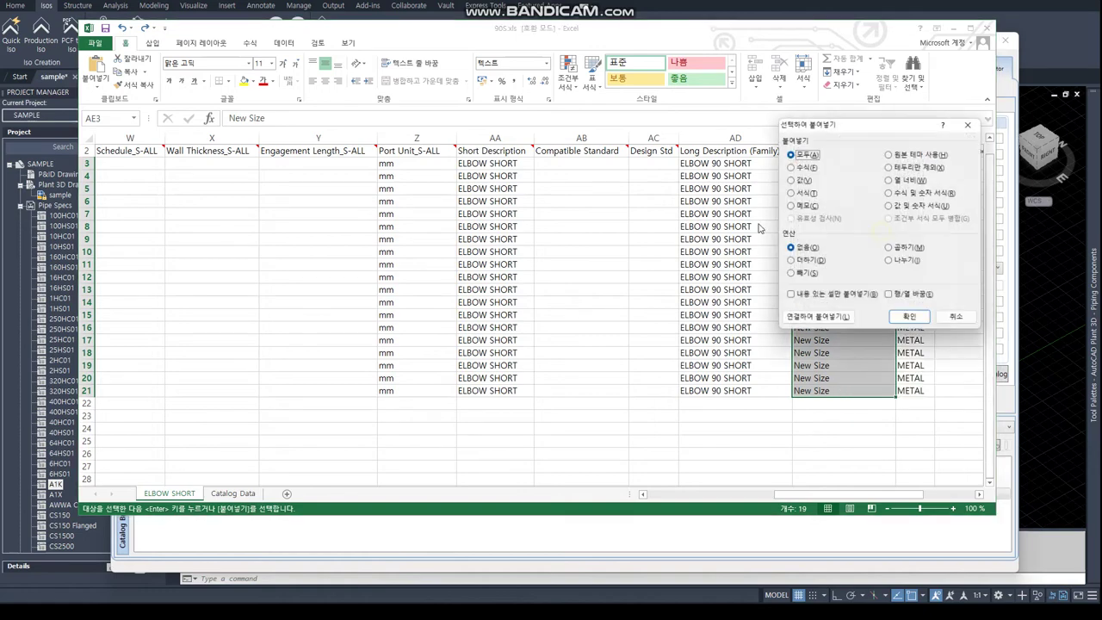
left_click(801, 181)
left_click(911, 320)
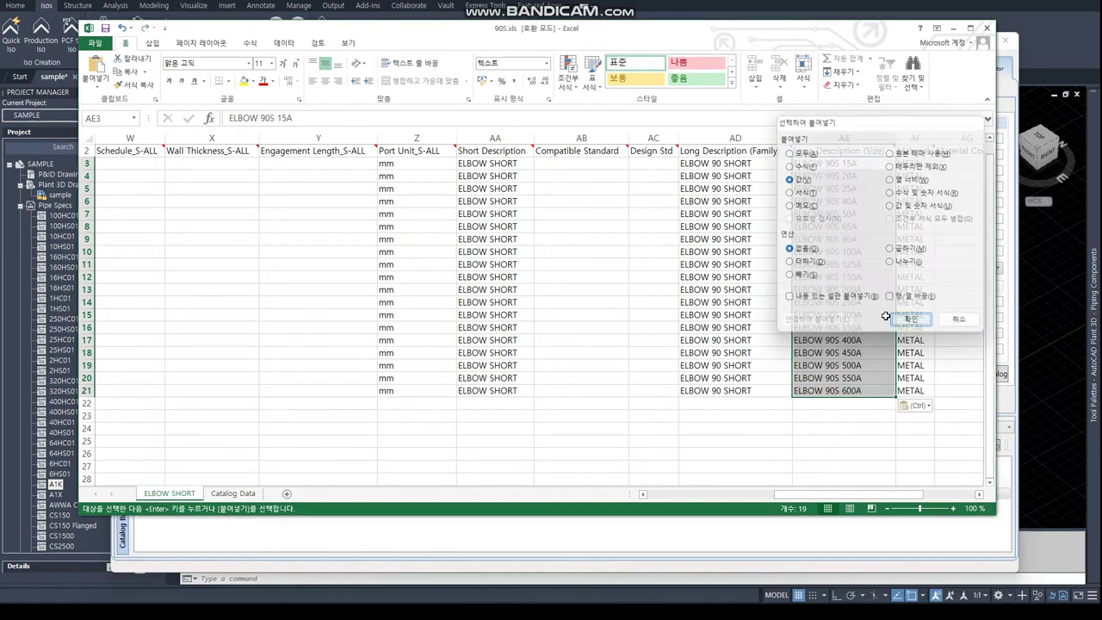
left_click(951, 238)
- Save the workbook, review the remaining columns, and close Excel
key("Right")
key("Right")
key("Right")
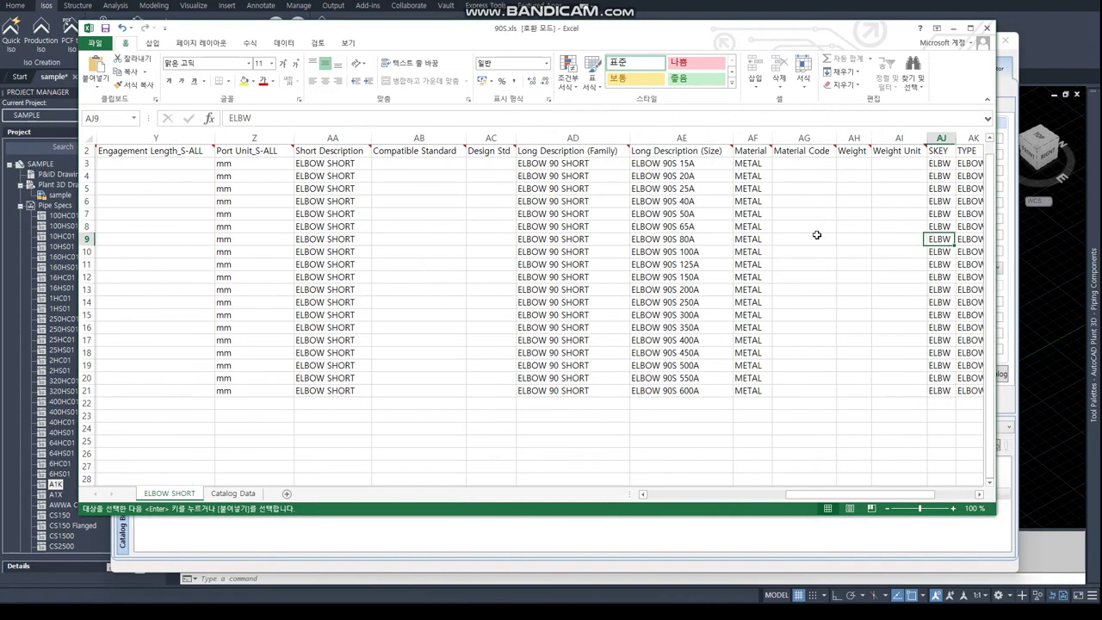
key("Right")
key("Right")
key("Right")
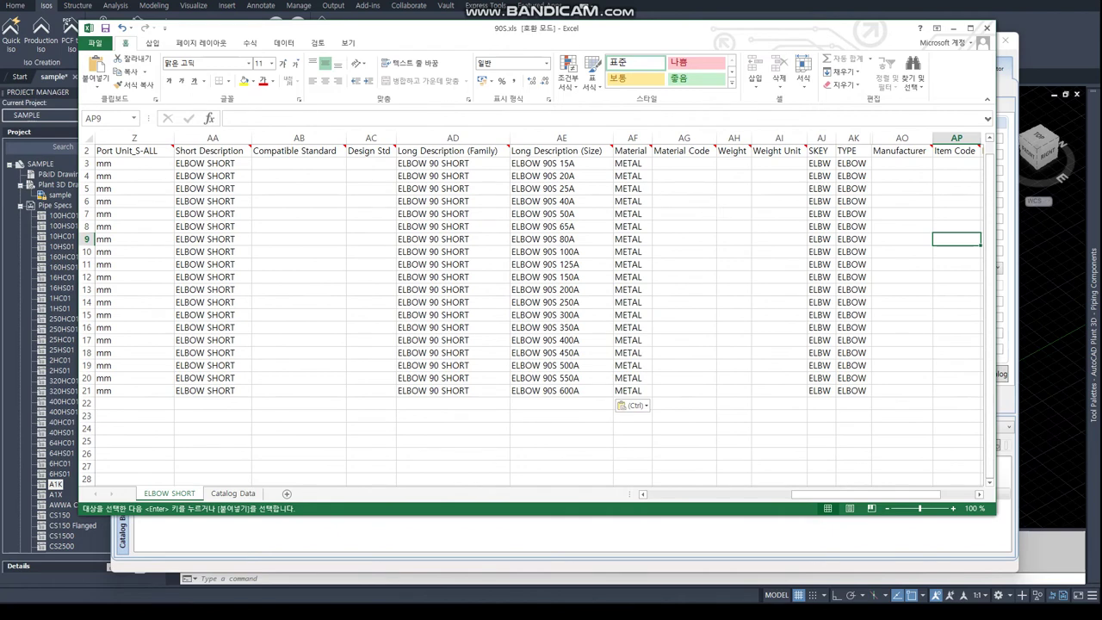
key("ctrl+s")
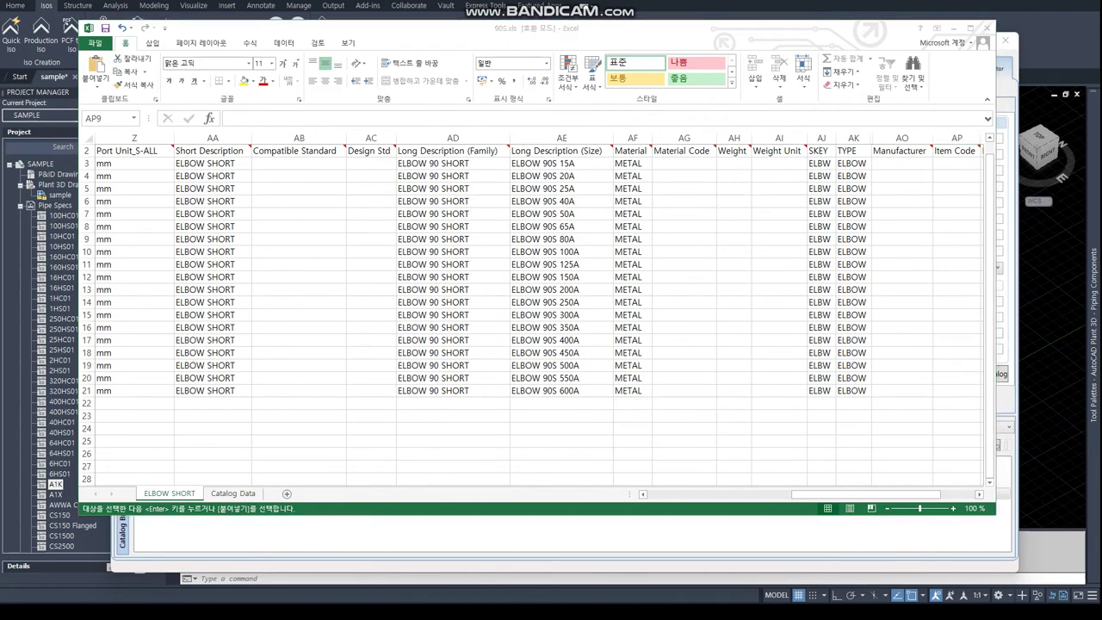
key("Return")
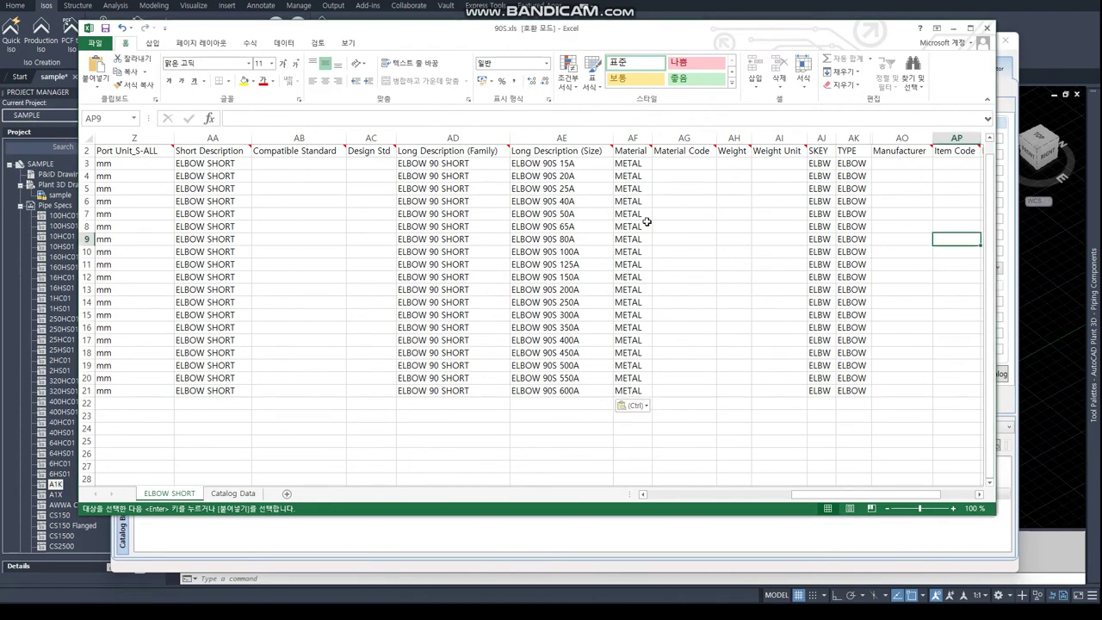
left_click(667, 222)
key("Right")
key("Right")
key("Right")
key("Right")
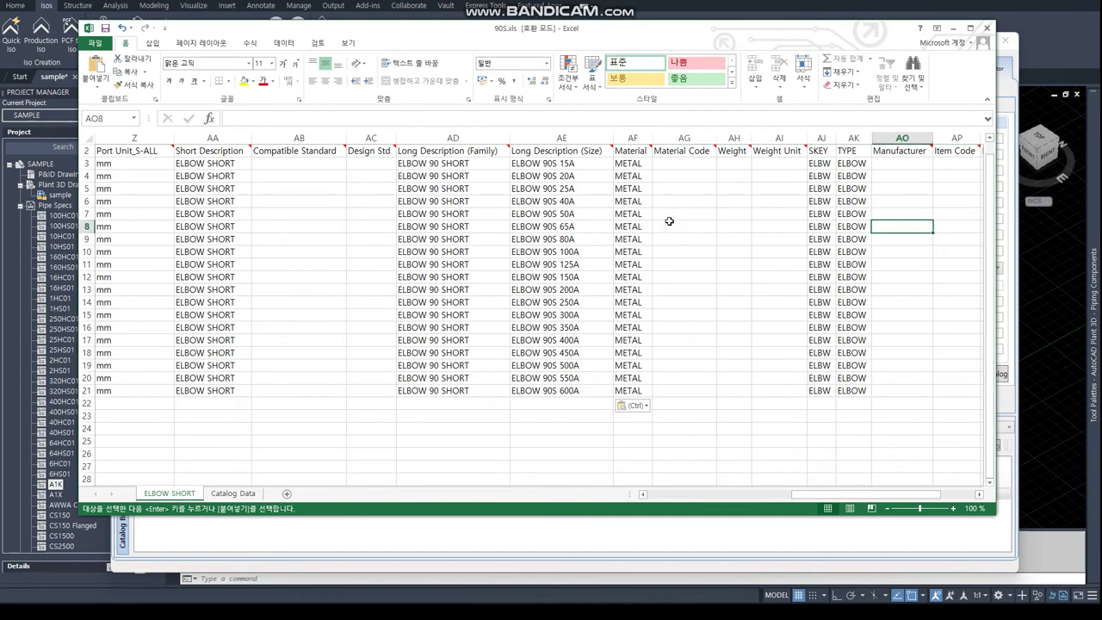
key("Right")
key("Right")
key("Right")
key("Left")
key("Left")
key("Left")
key("Left")
key("Left")
key("Left")
key("Left")
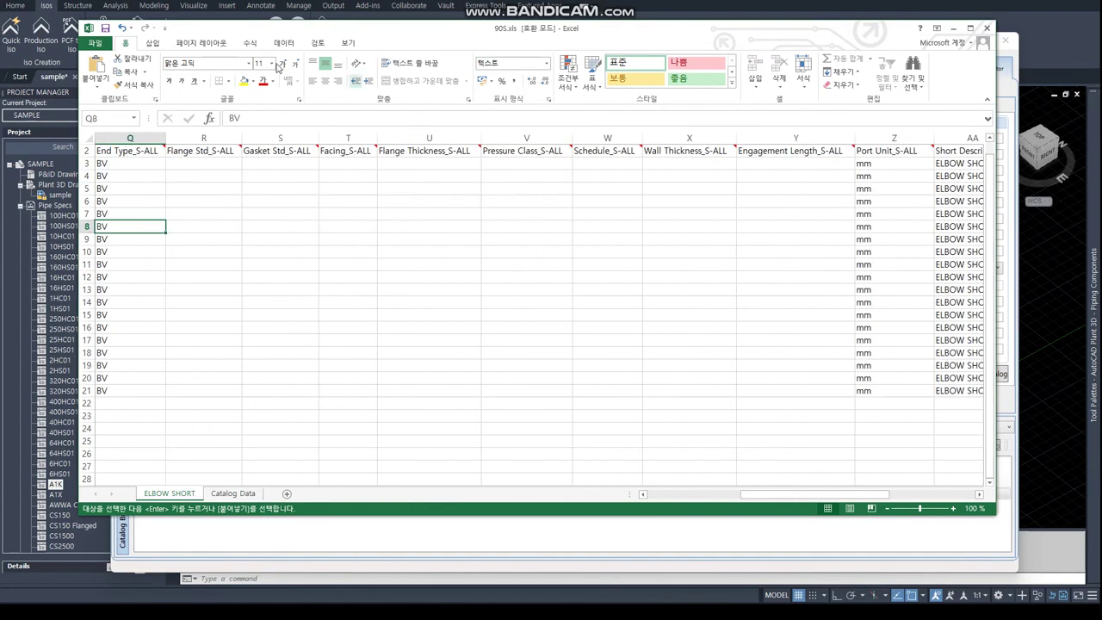
key("Escape")
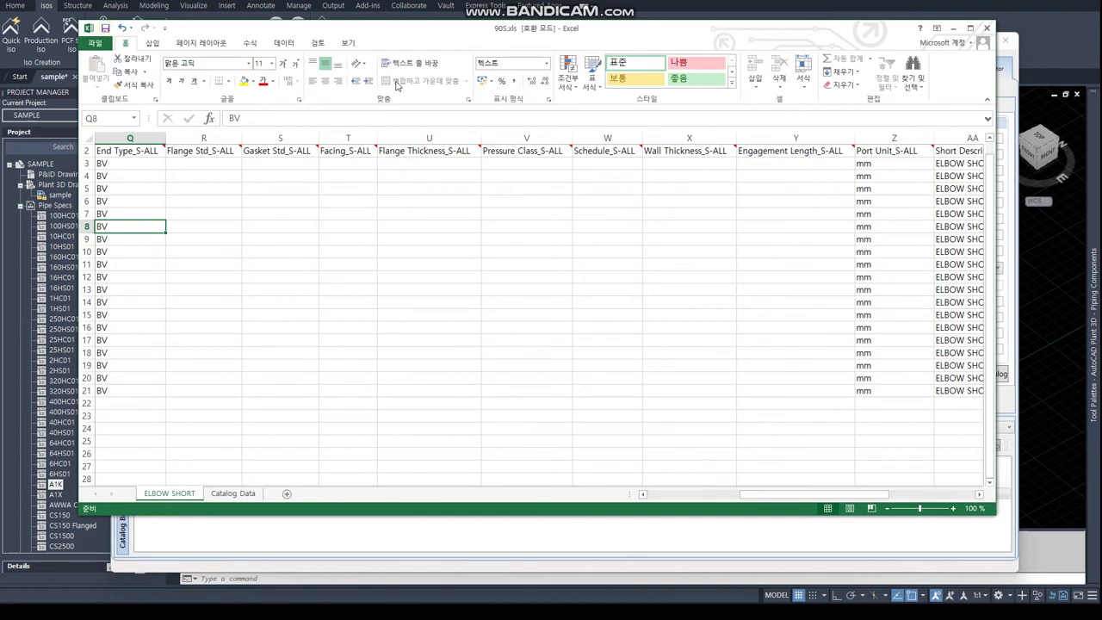
left_click(987, 28)
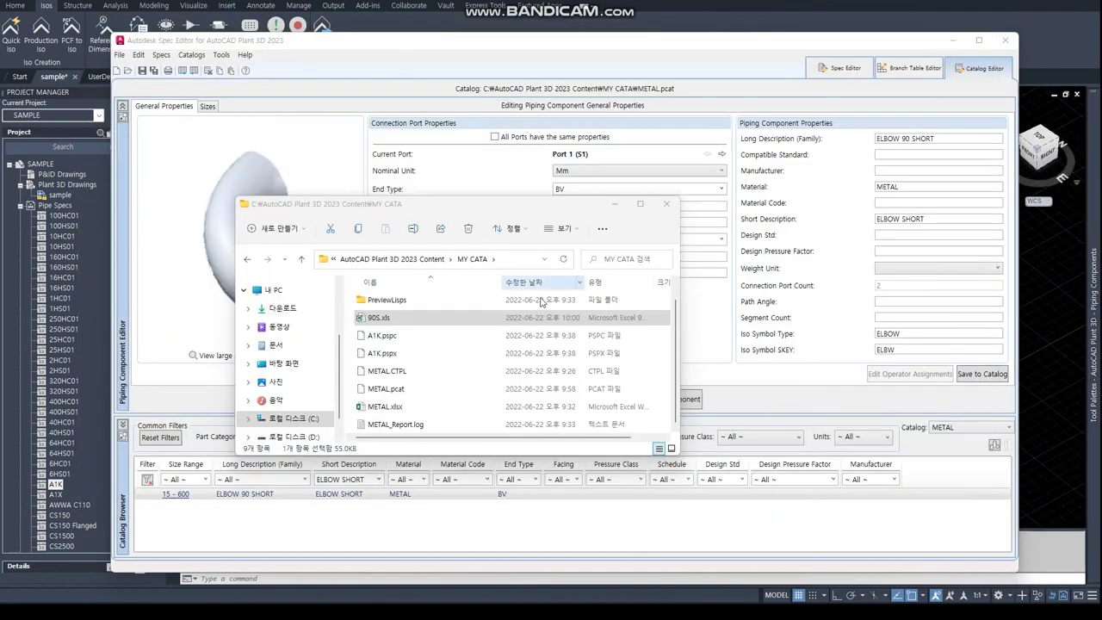
- Close the MY CATA folder and read the filter-before-import warning in the Notepad notes
left_click(667, 203)
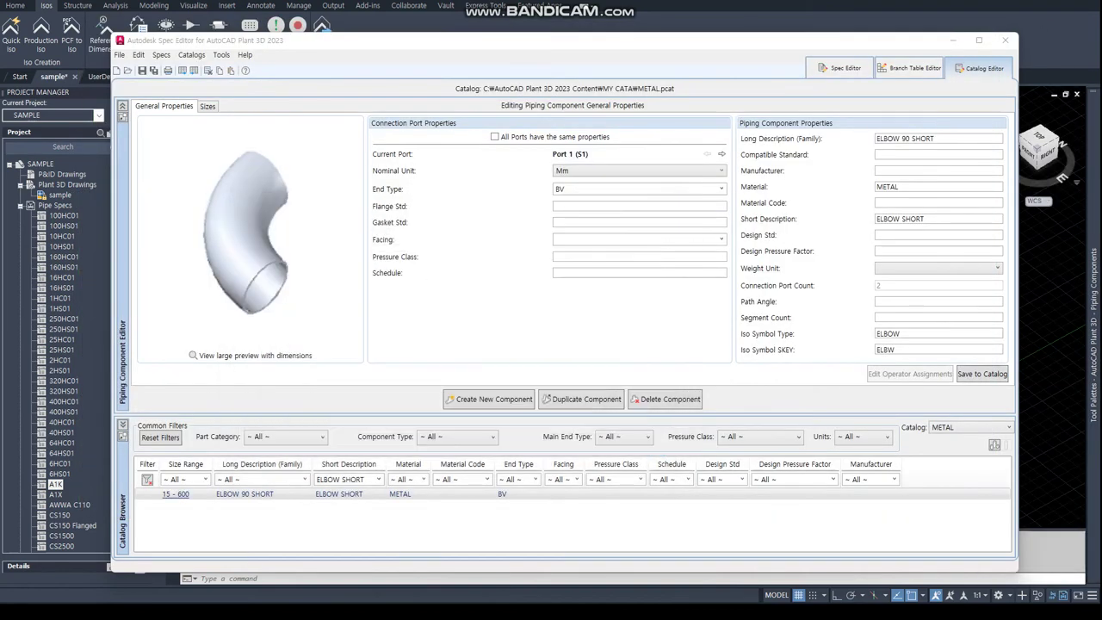
key("alt+Tab")
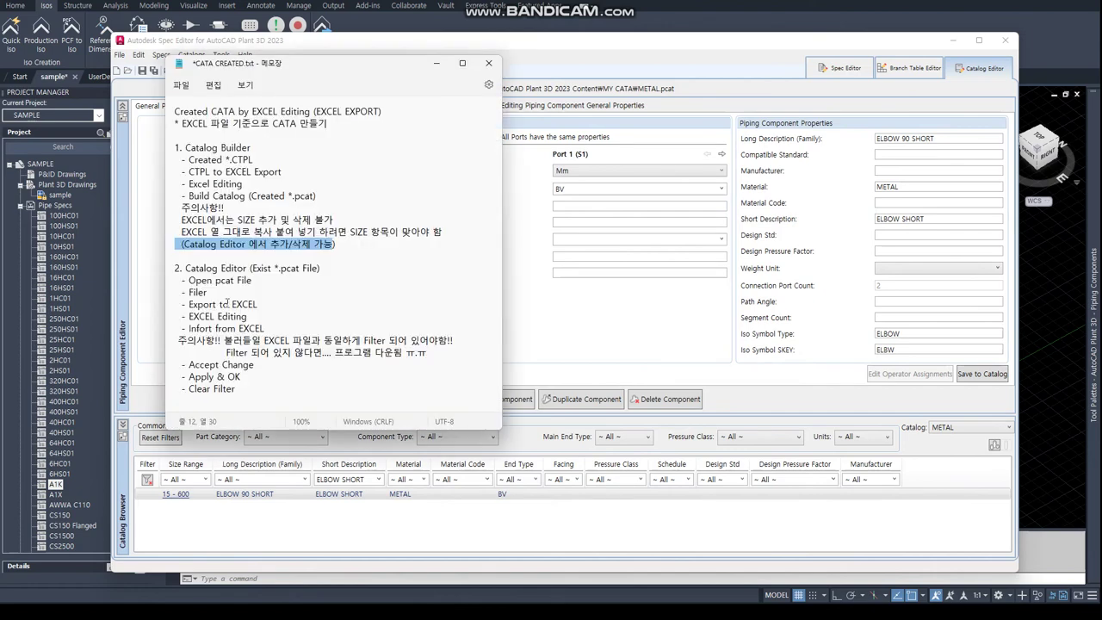
left_click(322, 277)
mouse_move(177, 269)
left_mouse_down()
mouse_move(459, 368)
mouse_move(176, 341)
left_mouse_up()
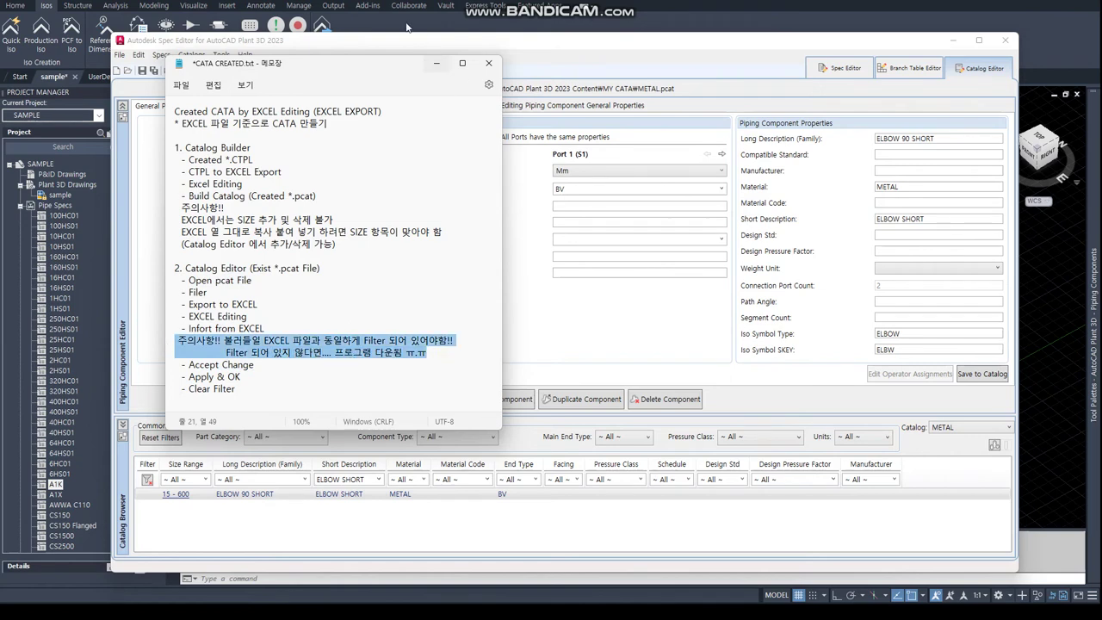
left_click(436, 63)
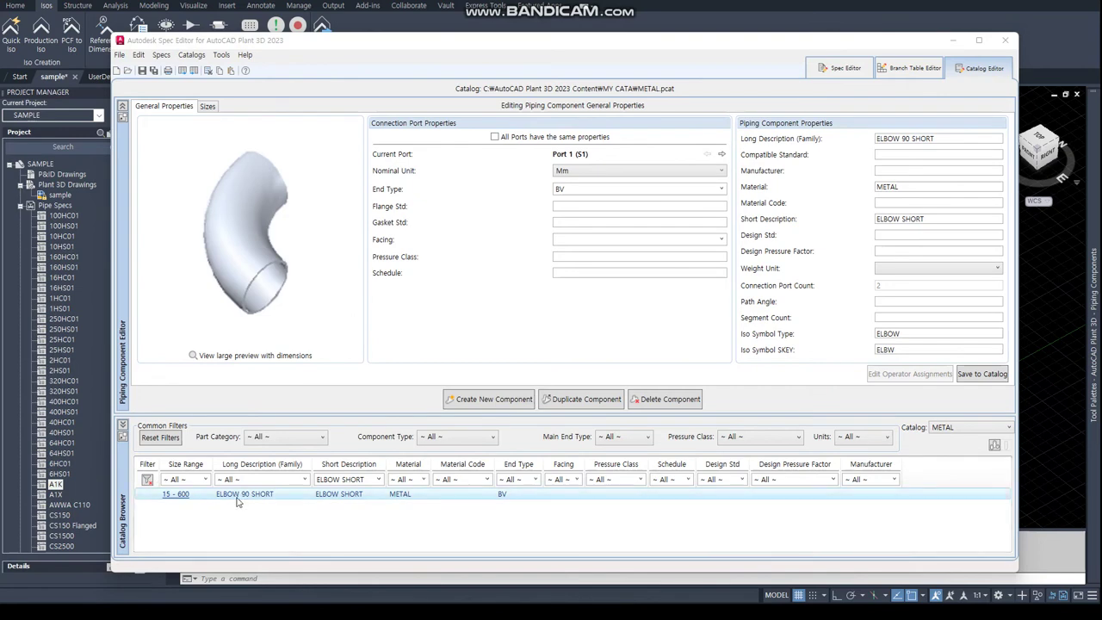
- Import the 90S.xls workbook into the Spec Editor
left_click(194, 71)
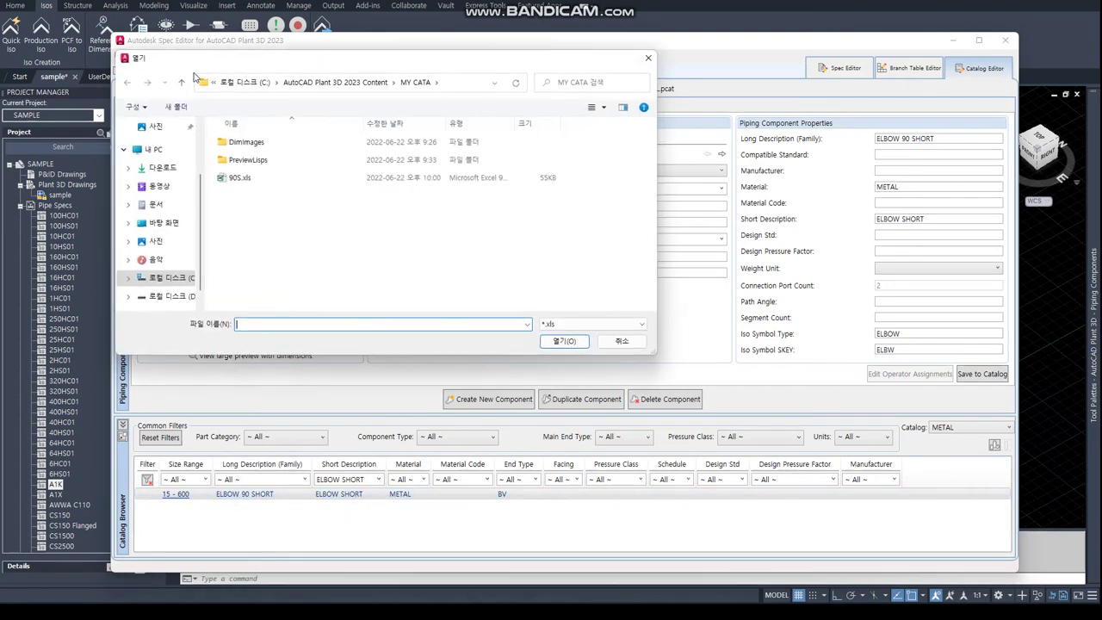
left_click(241, 177)
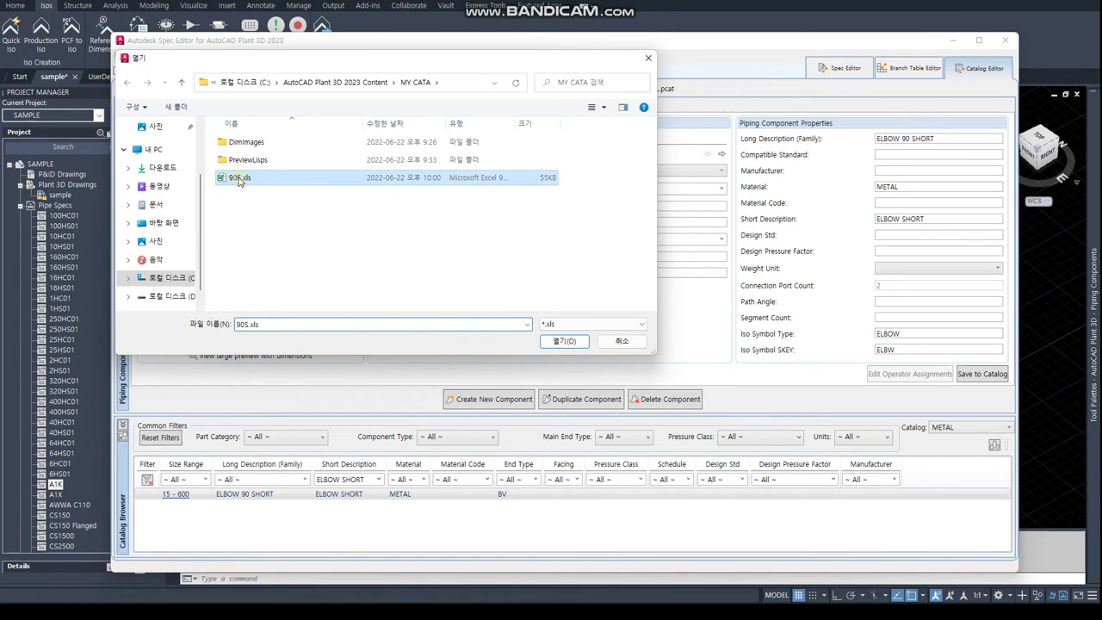
left_click(566, 342)
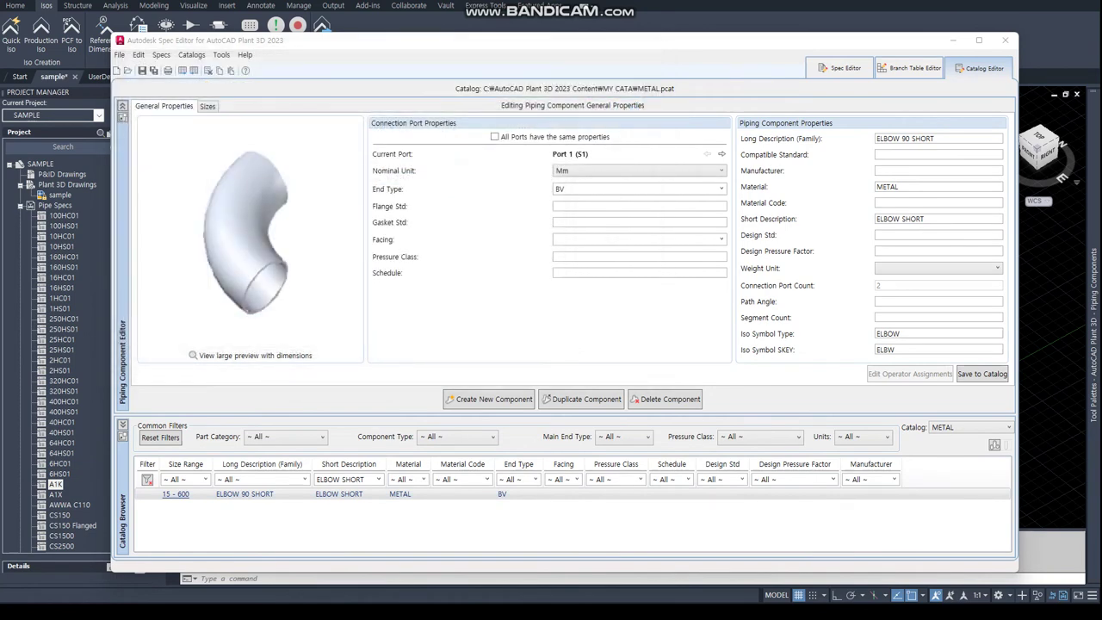
- Review the imported ELBOW SHORT size data, then accept and apply all changes
left_click(266, 229)
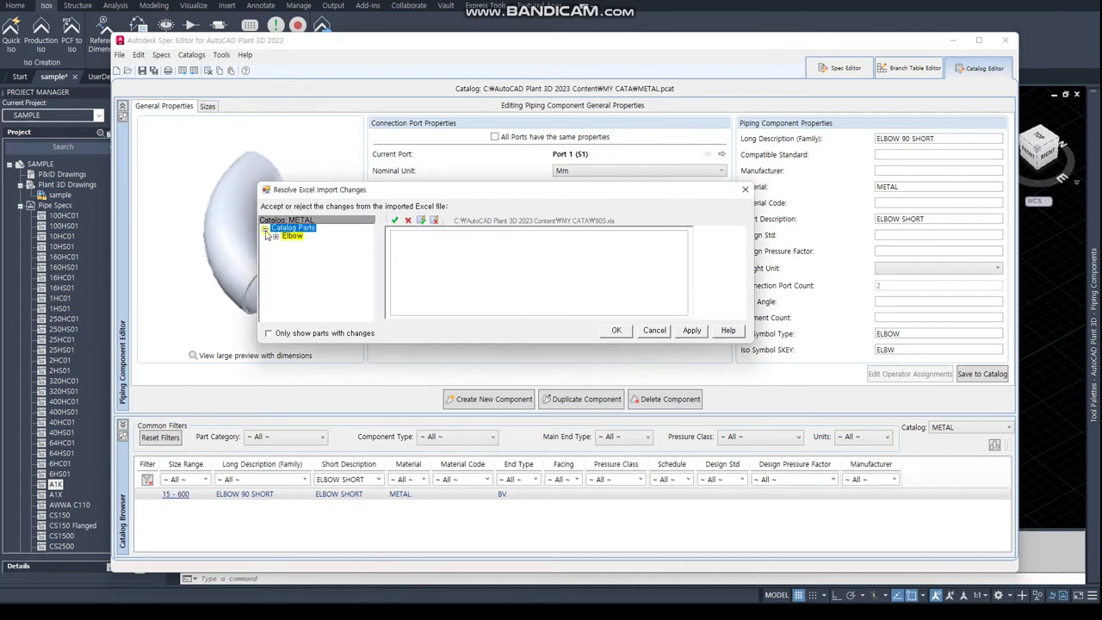
left_click(318, 245)
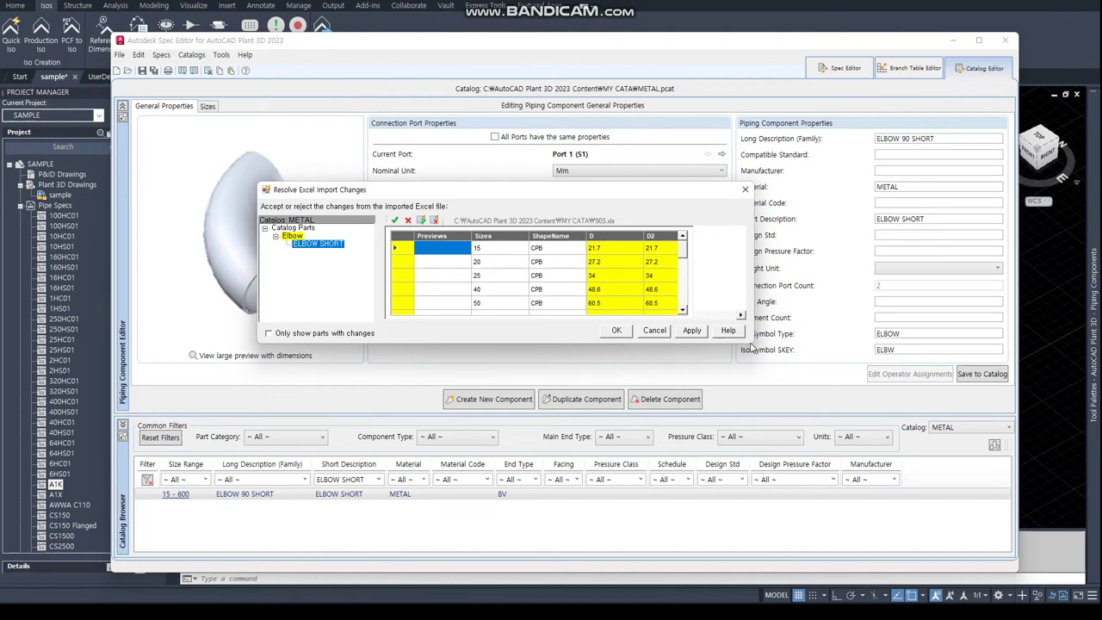
left_click_drag(755, 343, 947, 551)
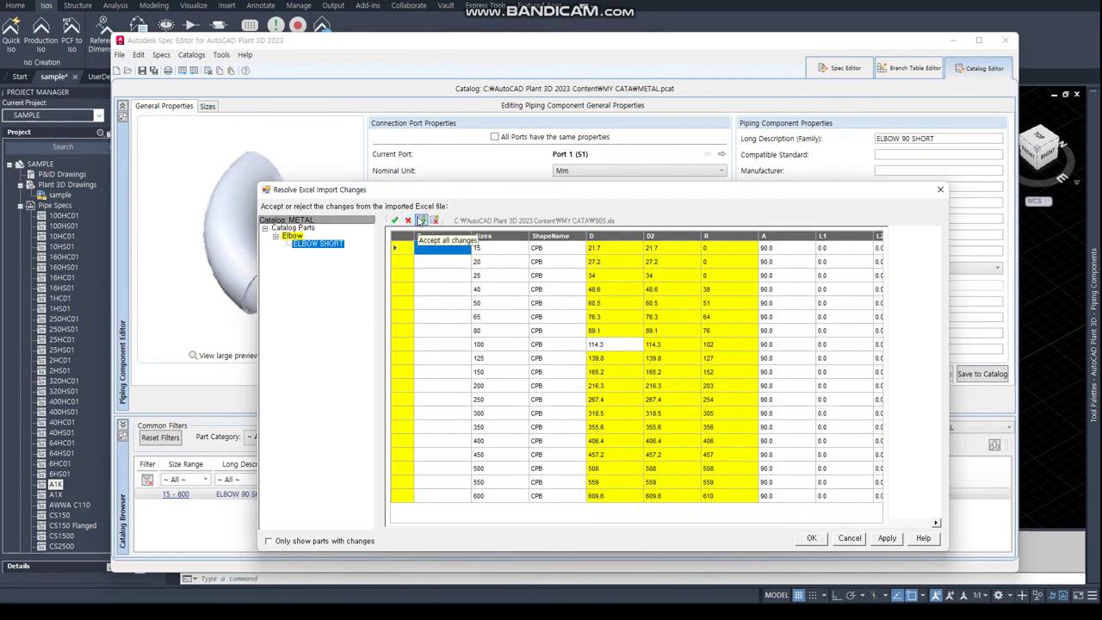
left_click(422, 222)
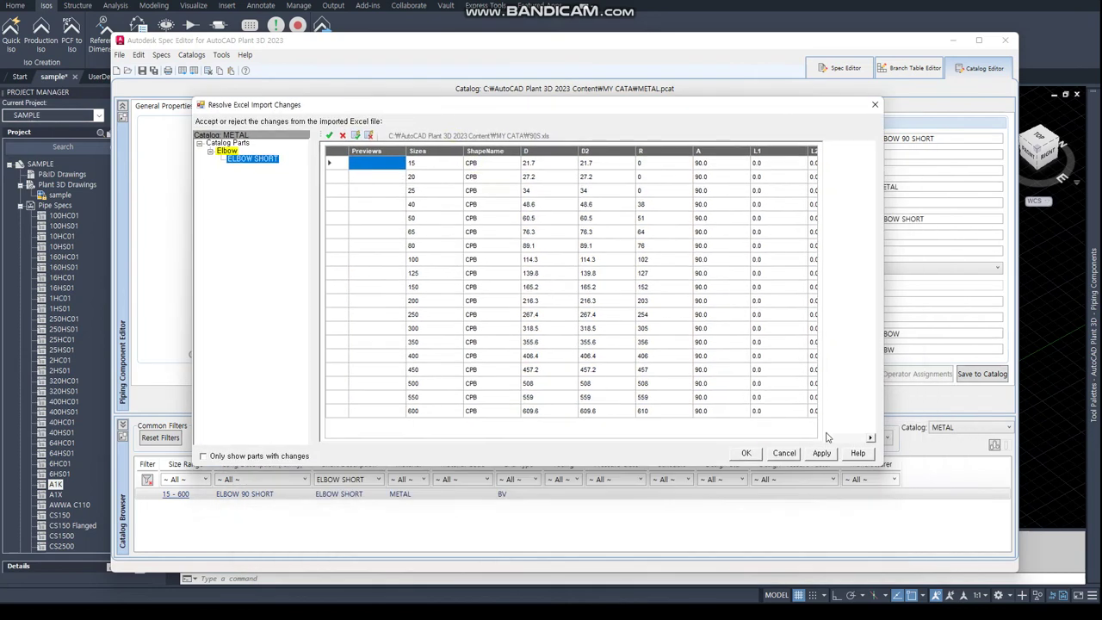
left_click(822, 455)
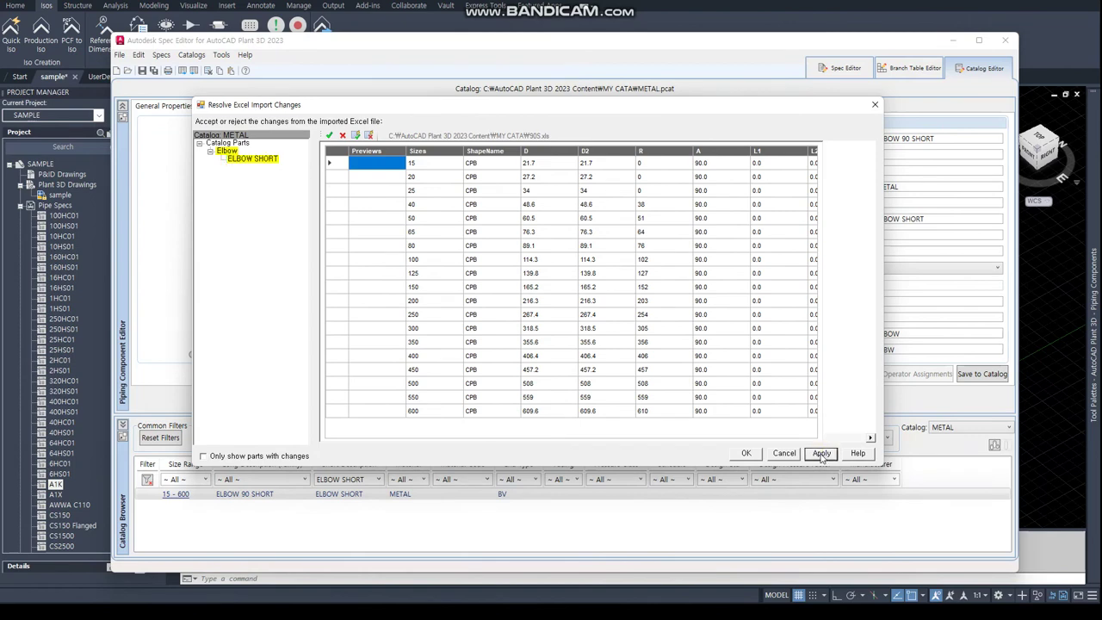
left_click(745, 456)
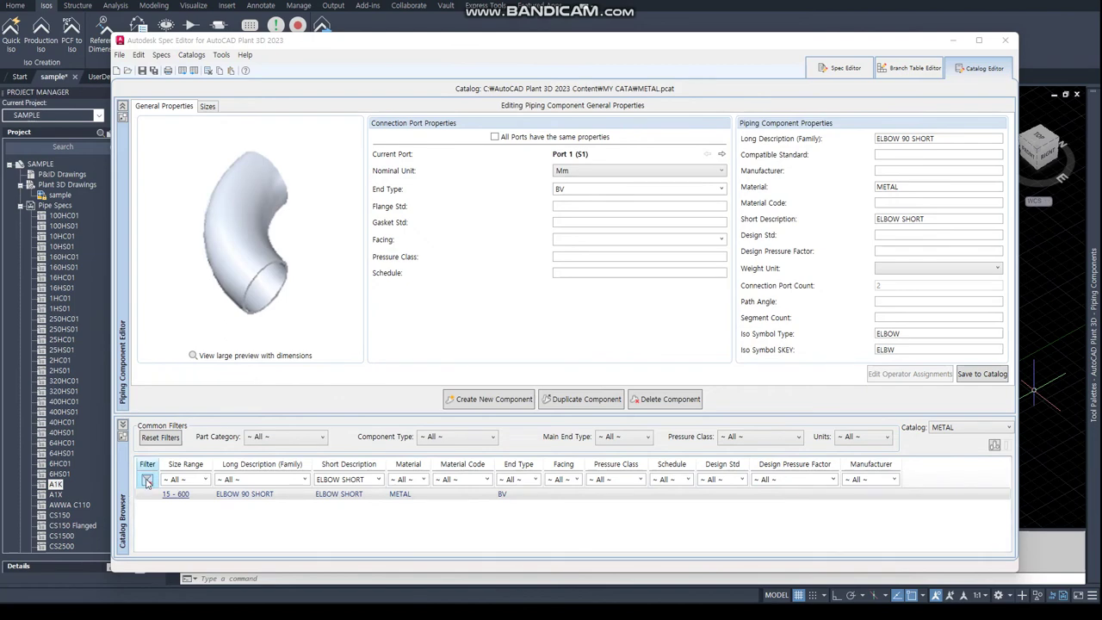
- Select ELBOW 90 SHORT in the catalog and show its size list with dimensions
left_click(247, 520)
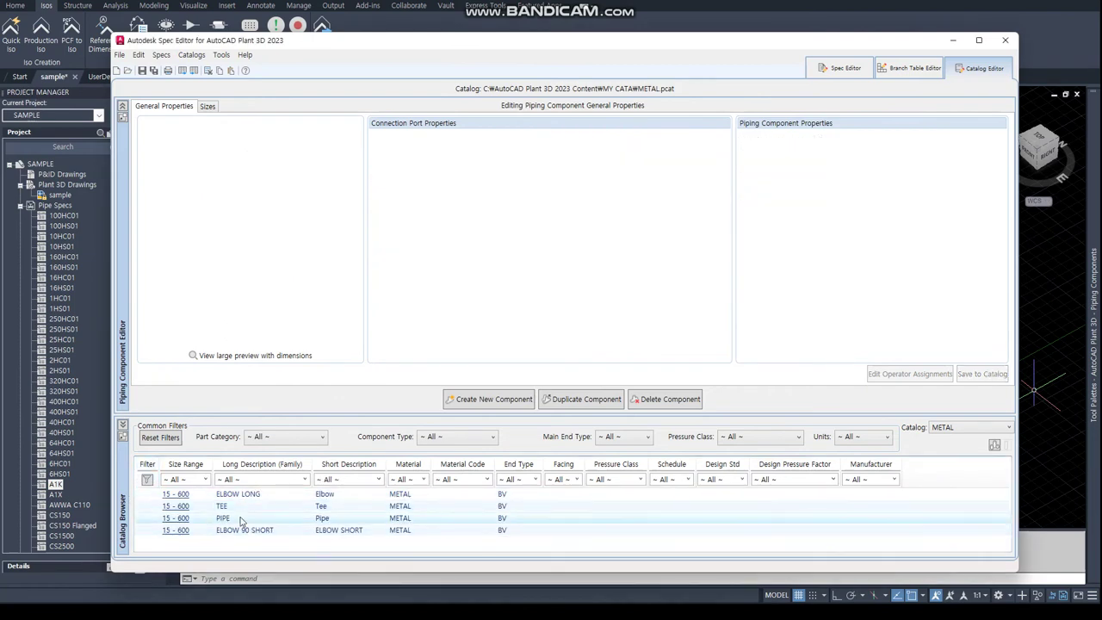
left_click(247, 530)
left_click(207, 106)
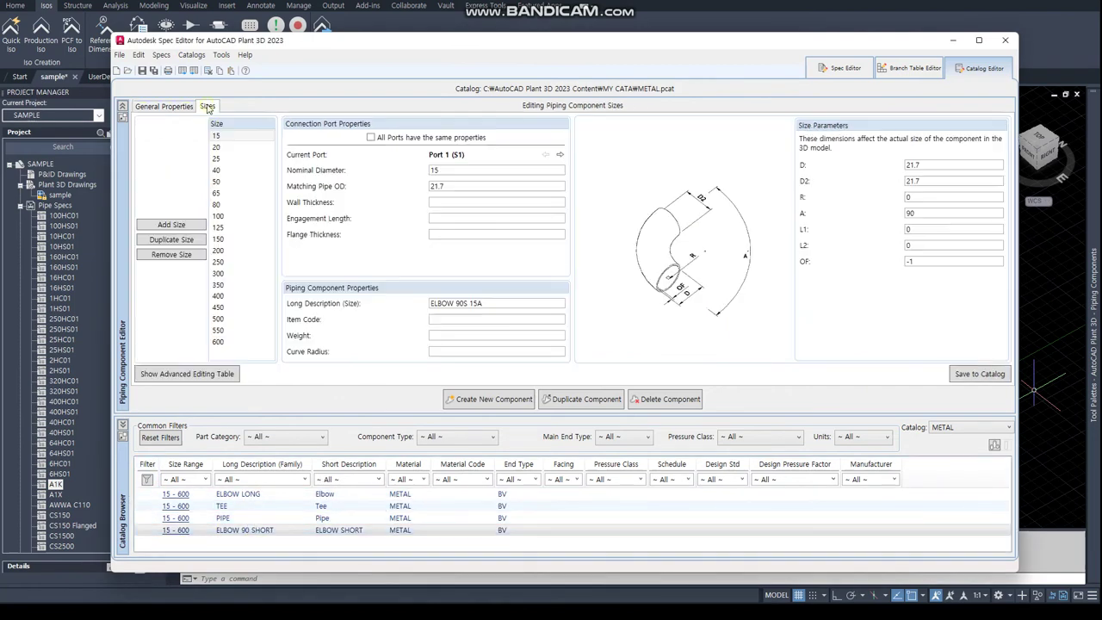
left_click(231, 138)
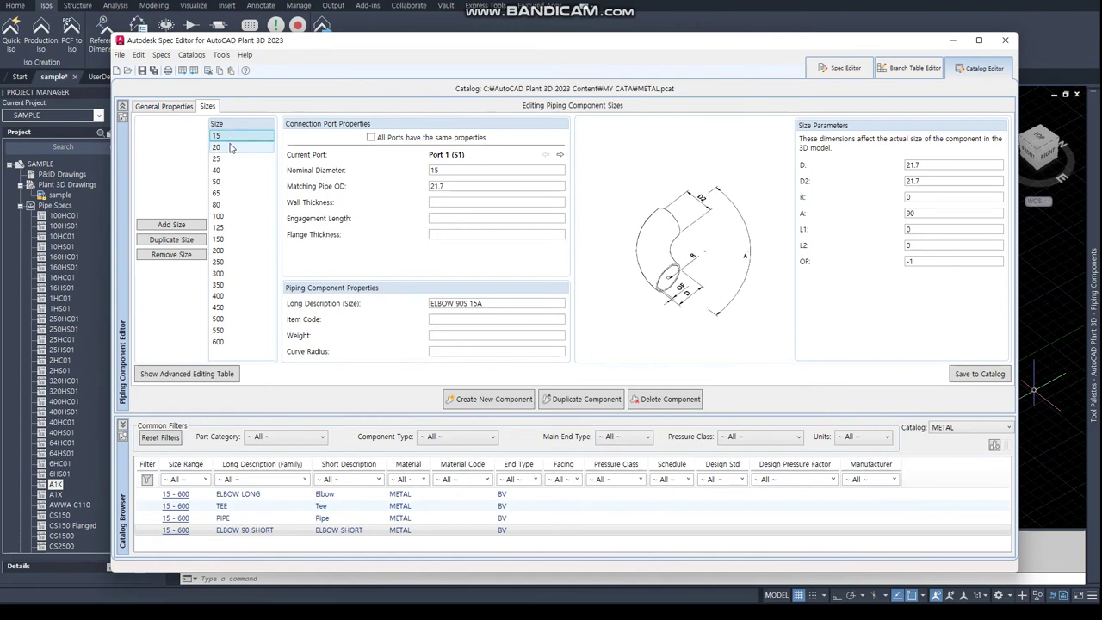
left_click(232, 148)
- Step through sizes 15 to 600 checking D, D2 and R, ending on size 15
key("Down")
key("Down")
key("Down")
key("Down")
key("Down")
key("Down")
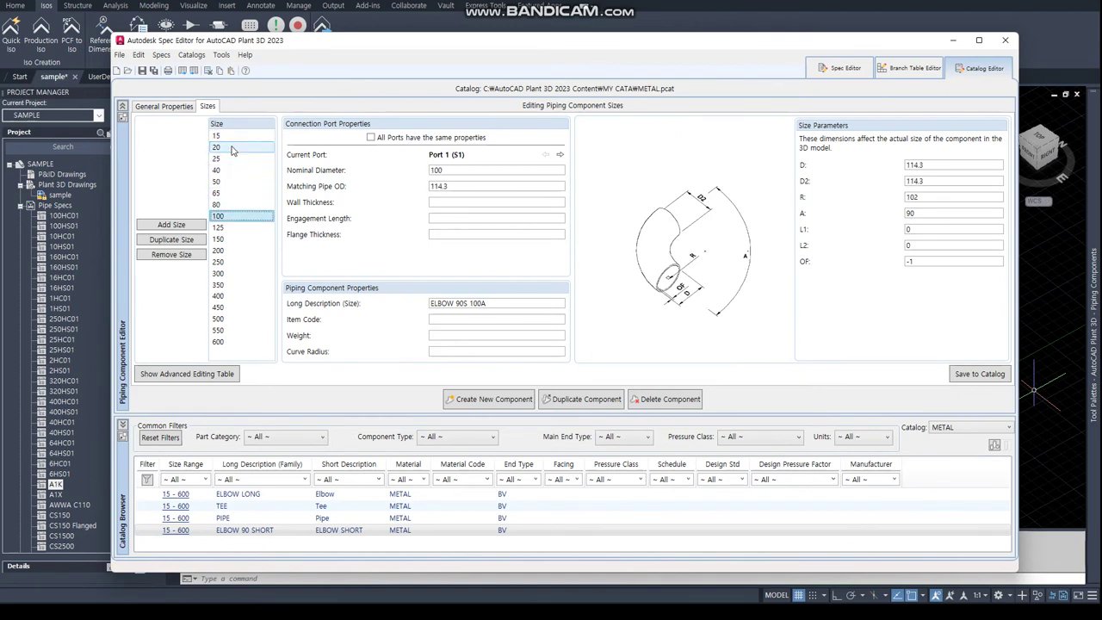
key("Down")
key("Down")
key("Down")
key("Down")
key("Down")
key("Down")
key("Down")
key("Down")
key("Down")
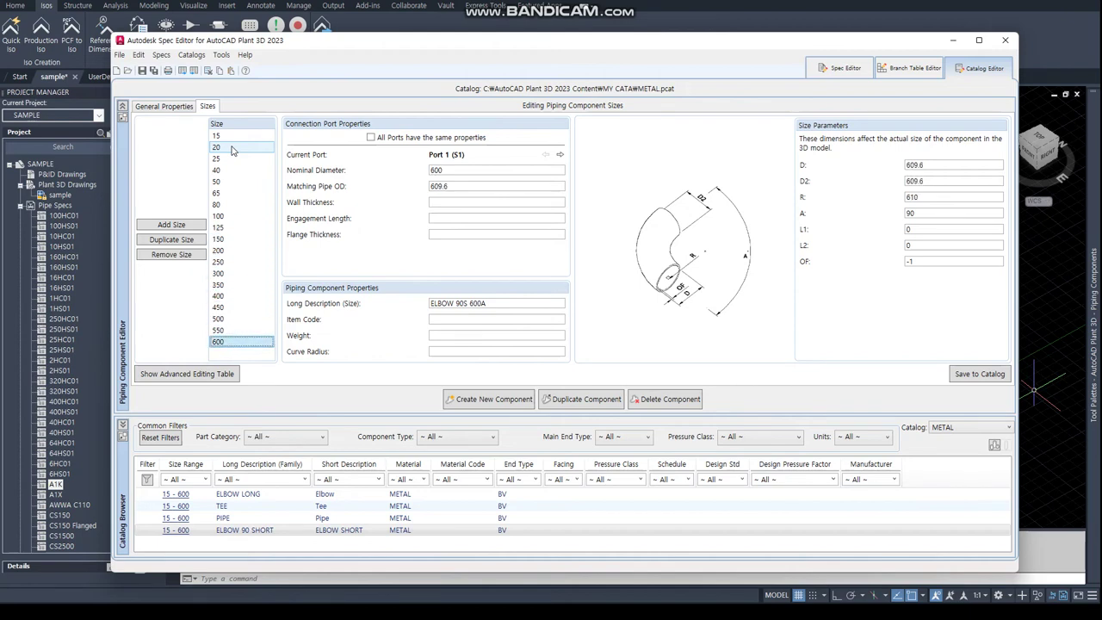
key("Down")
key("Up")
key("Up")
key("Up")
key("Up")
key("Up")
key("Up")
key("Up")
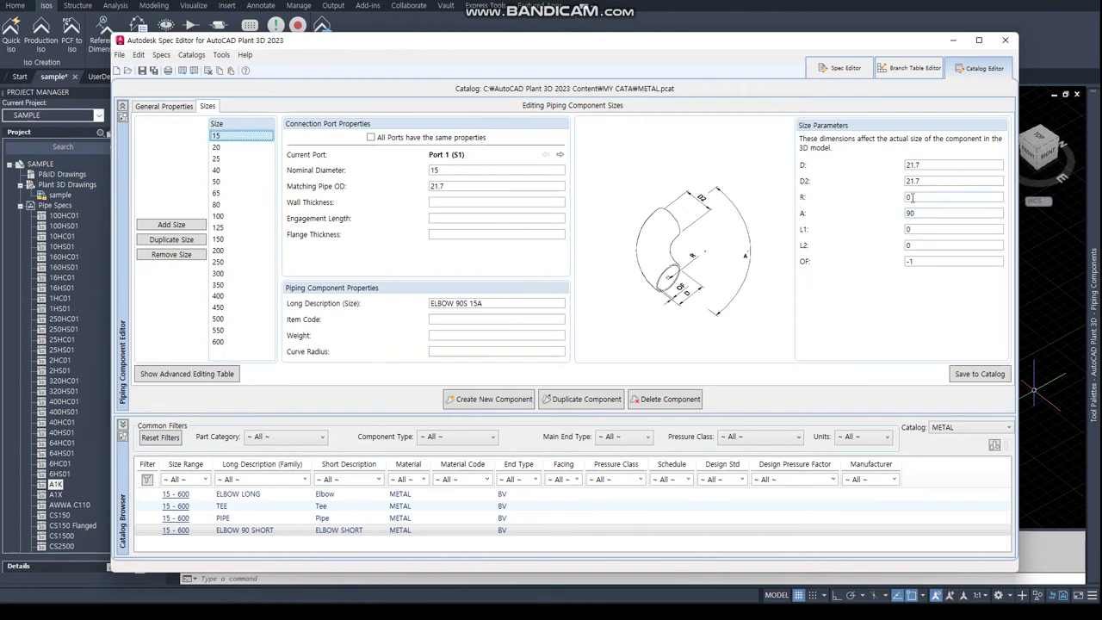
left_click(230, 148)
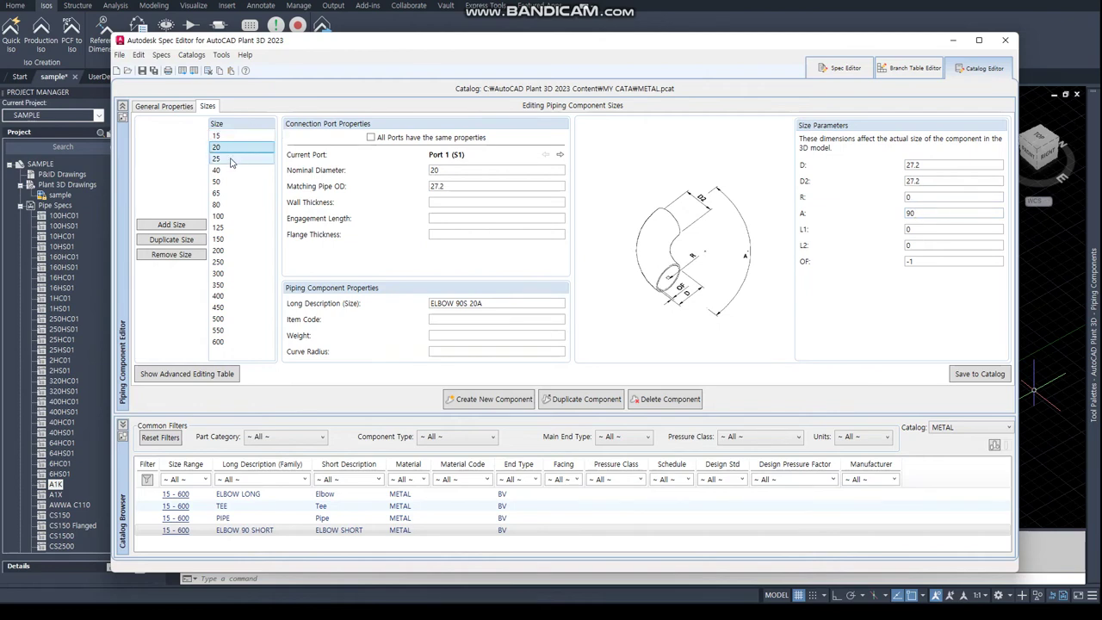
left_click(231, 160)
left_click(232, 171)
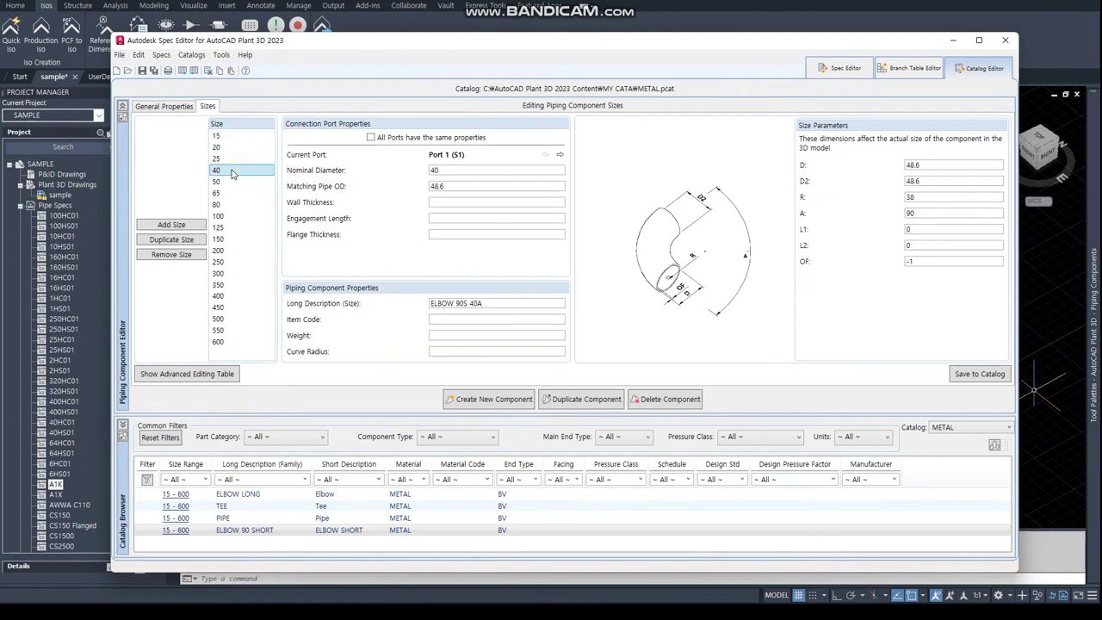
left_click(234, 159)
left_click(236, 147)
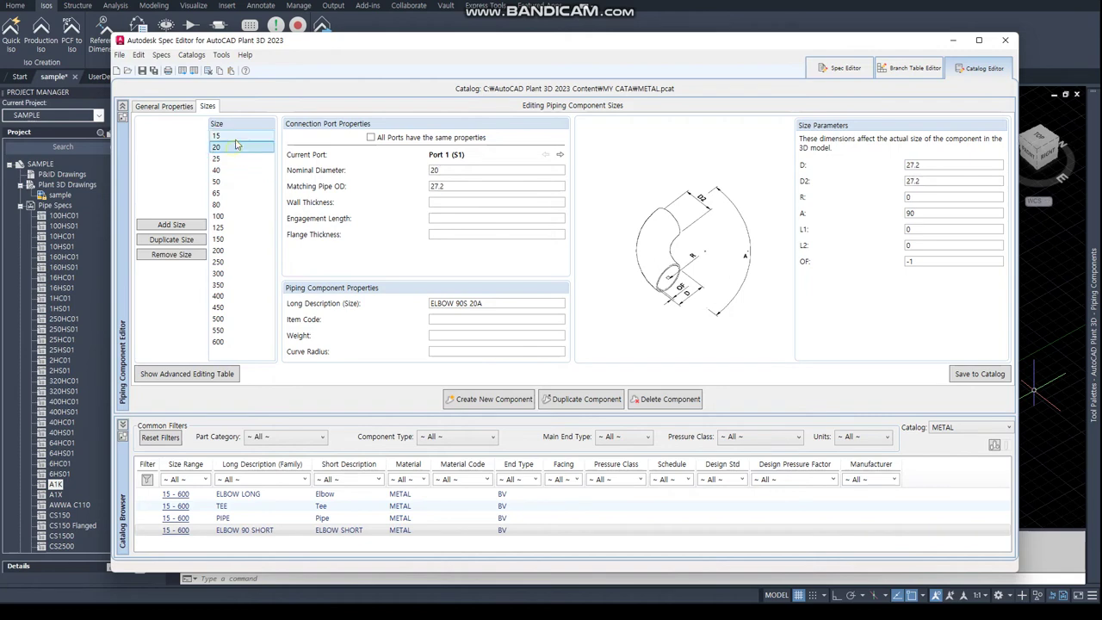
left_click(236, 137)
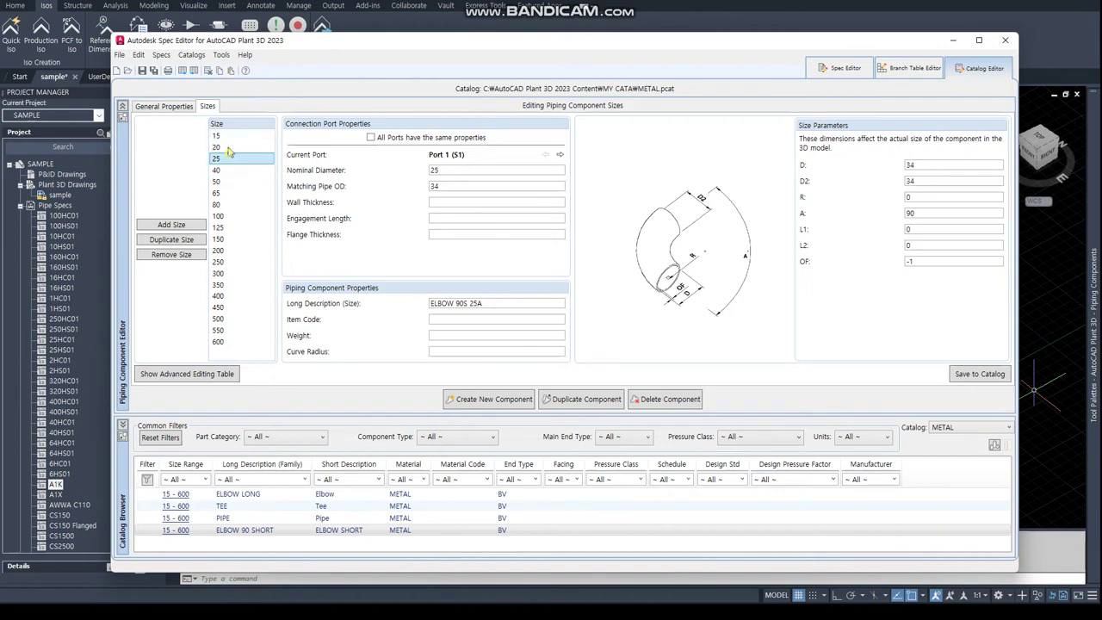
- Remove sizes 15, 20 and 25 so ELBOW 90 SHORT starts at size 40
left_click(177, 255)
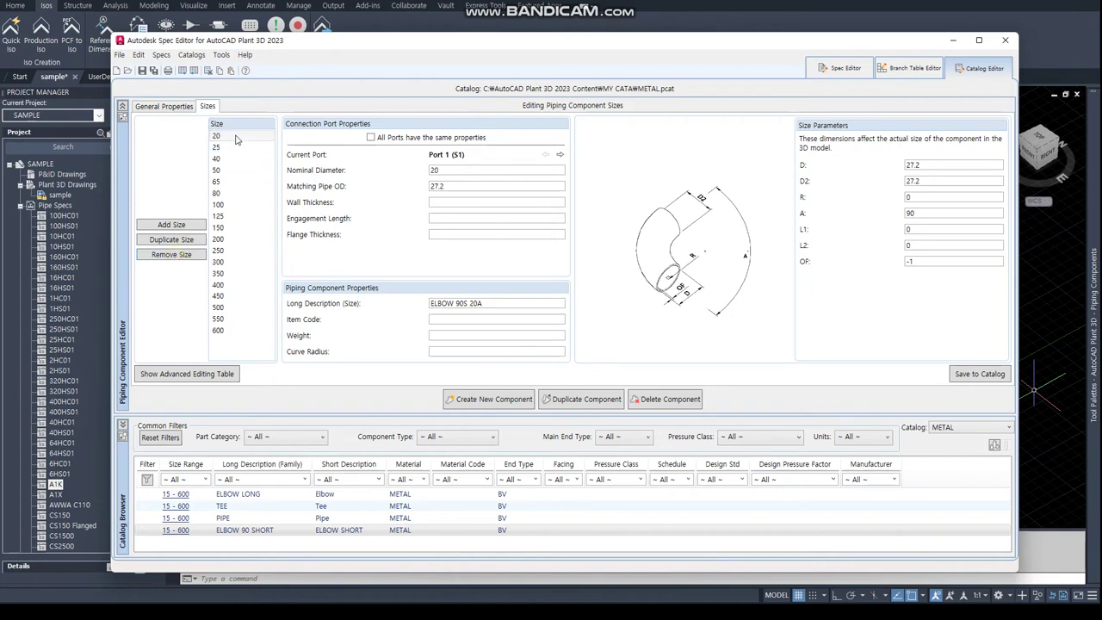
left_click(177, 255)
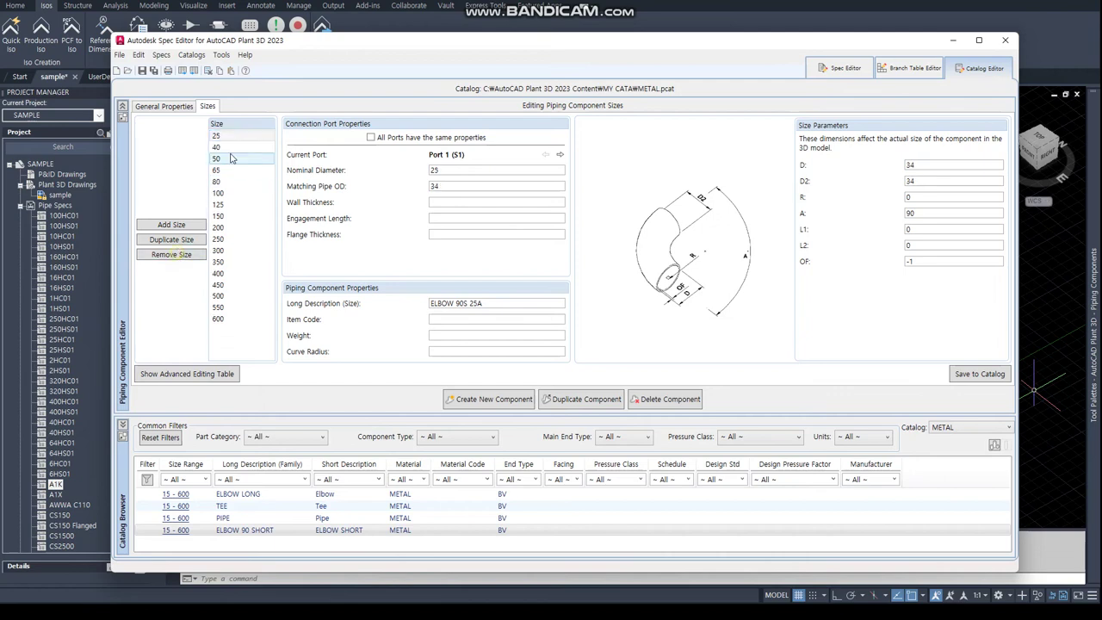
left_click(170, 255)
left_click(226, 136)
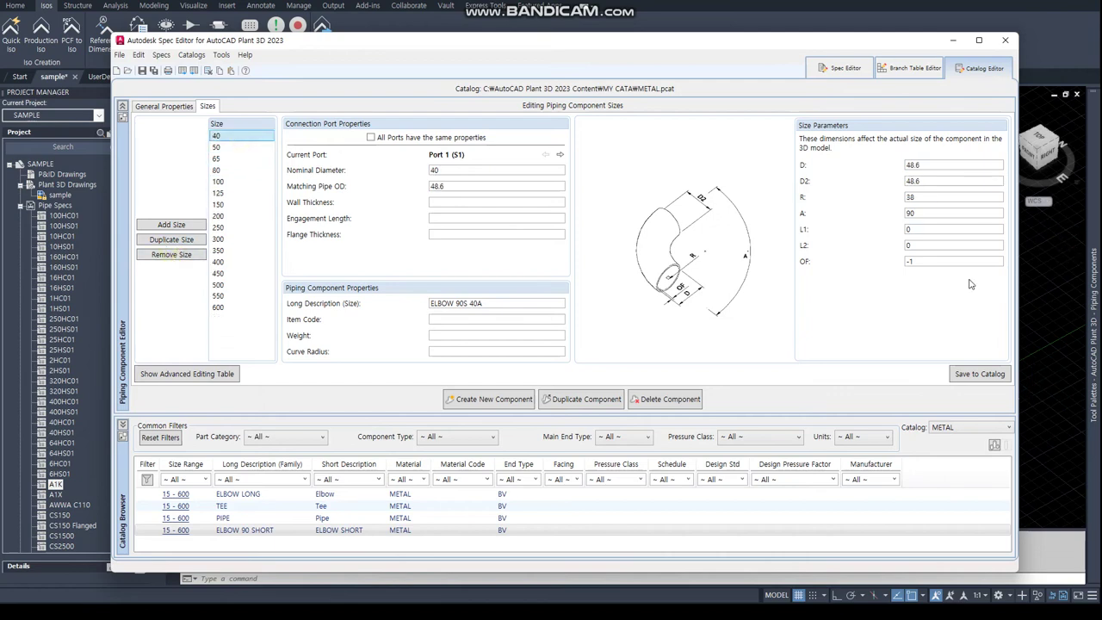
- Save the trimmed ELBOW 90 SHORT to the catalog, now listing sizes 40 - 600
left_click(155, 69)
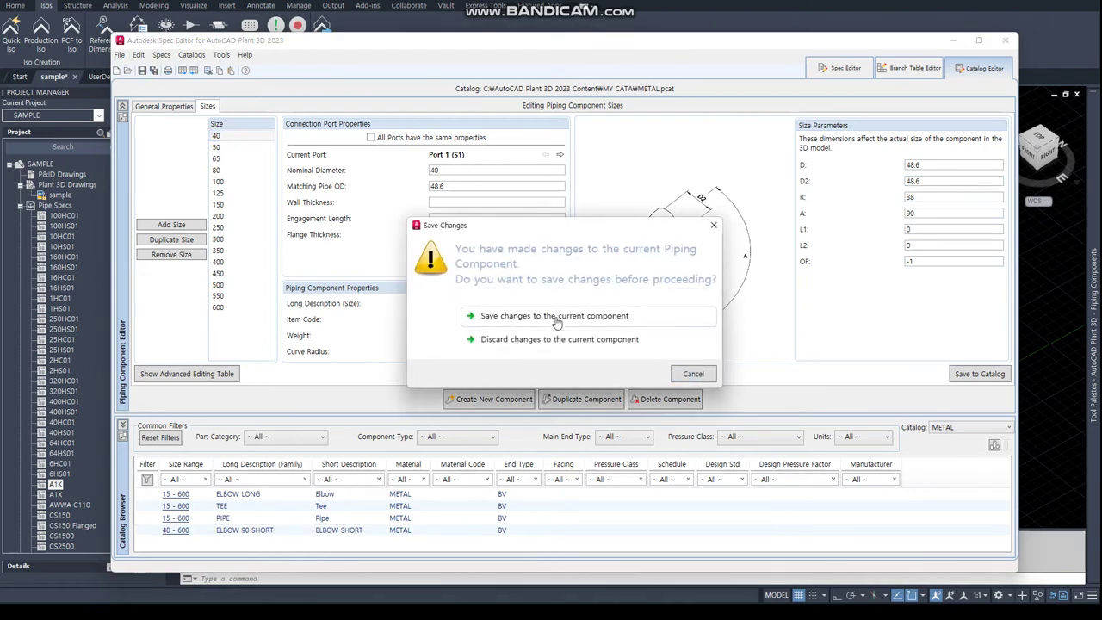
left_click(561, 317)
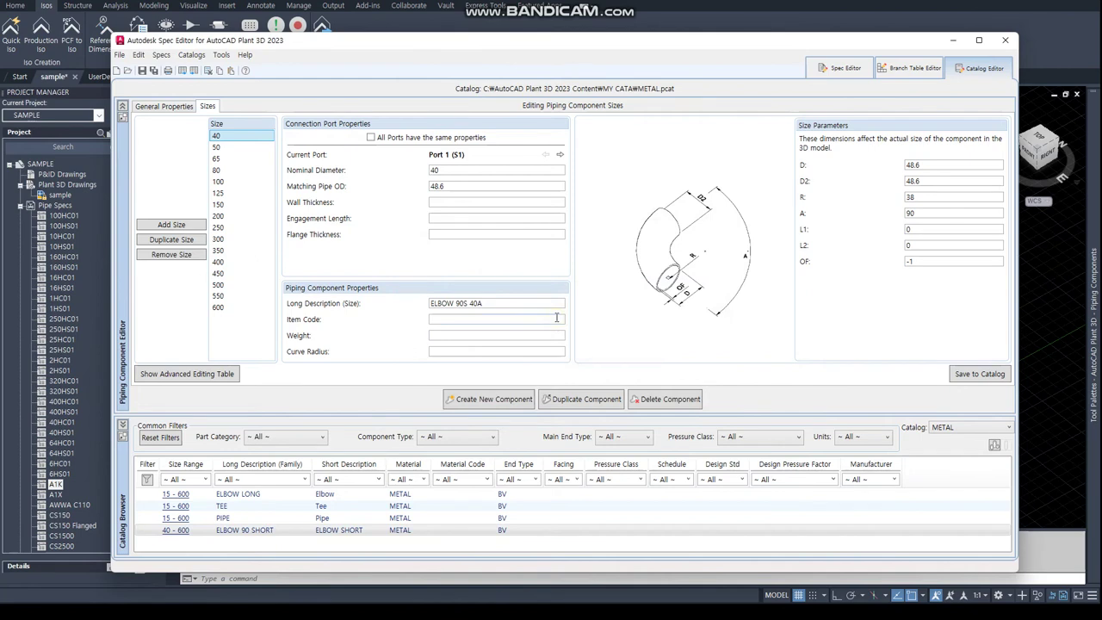
left_click(973, 379)
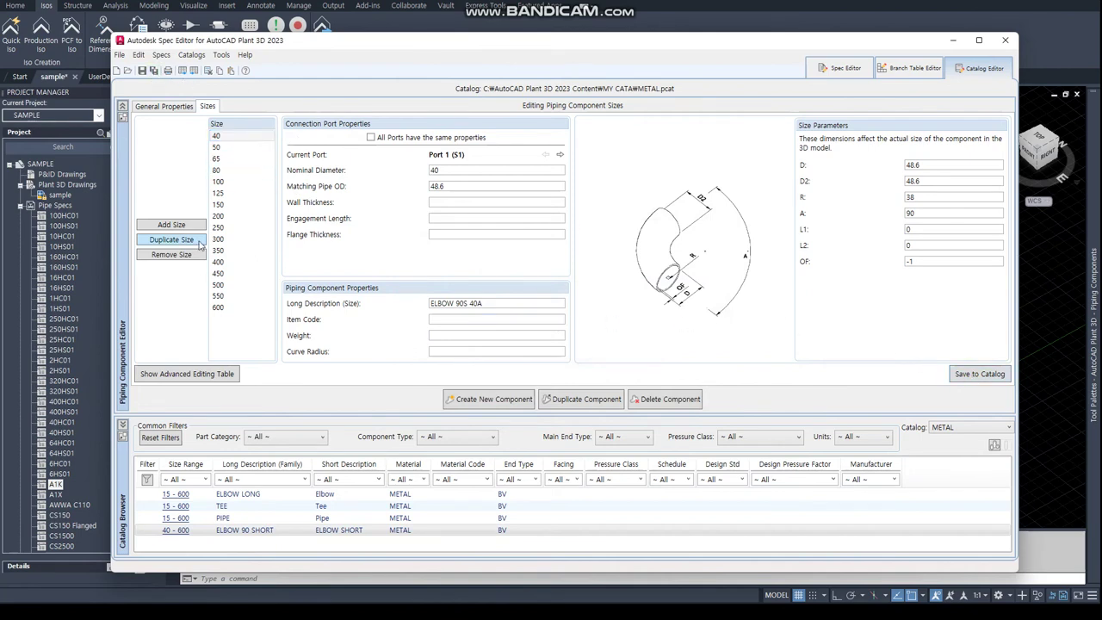
left_click(161, 107)
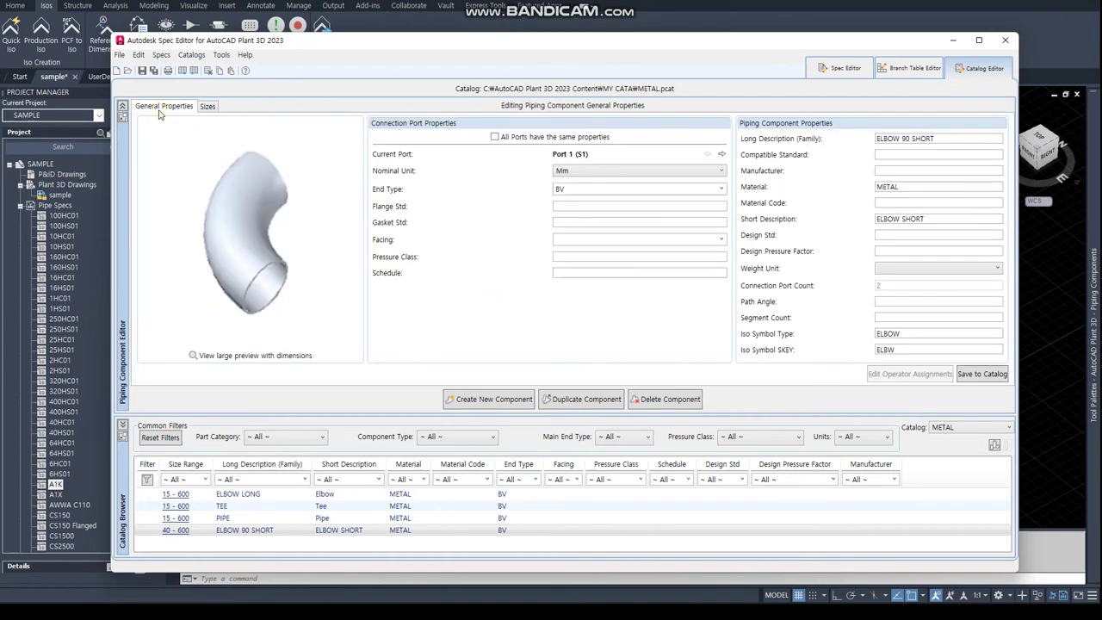
left_click(205, 107)
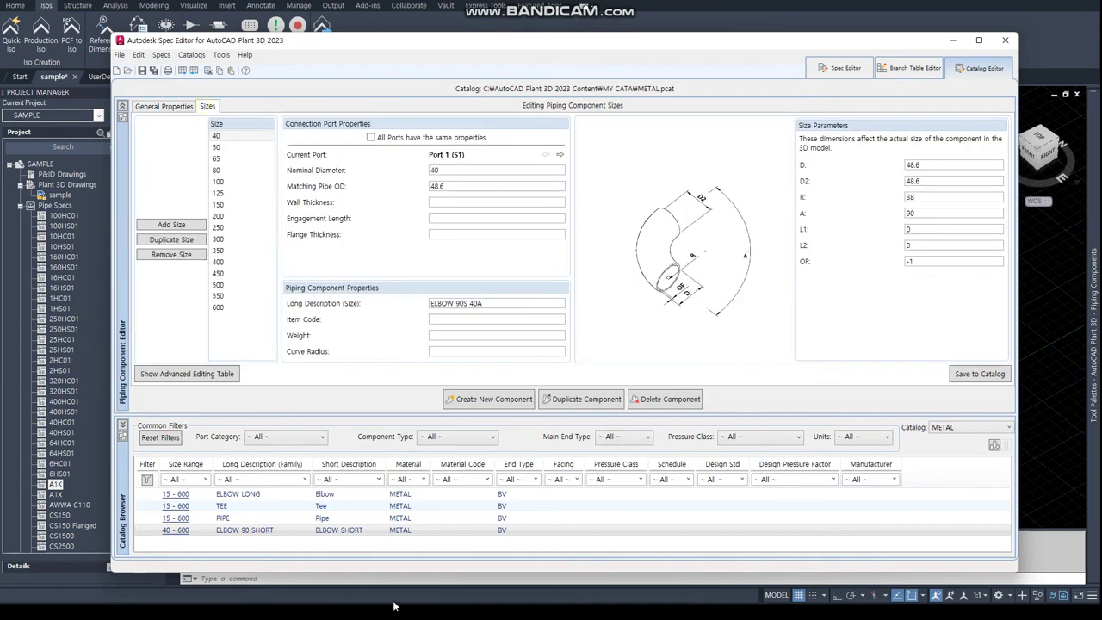
- Add ELBOW 90 SHORT to the A1K.pspx spec and exit the Spec Editor
right_click(248, 529)
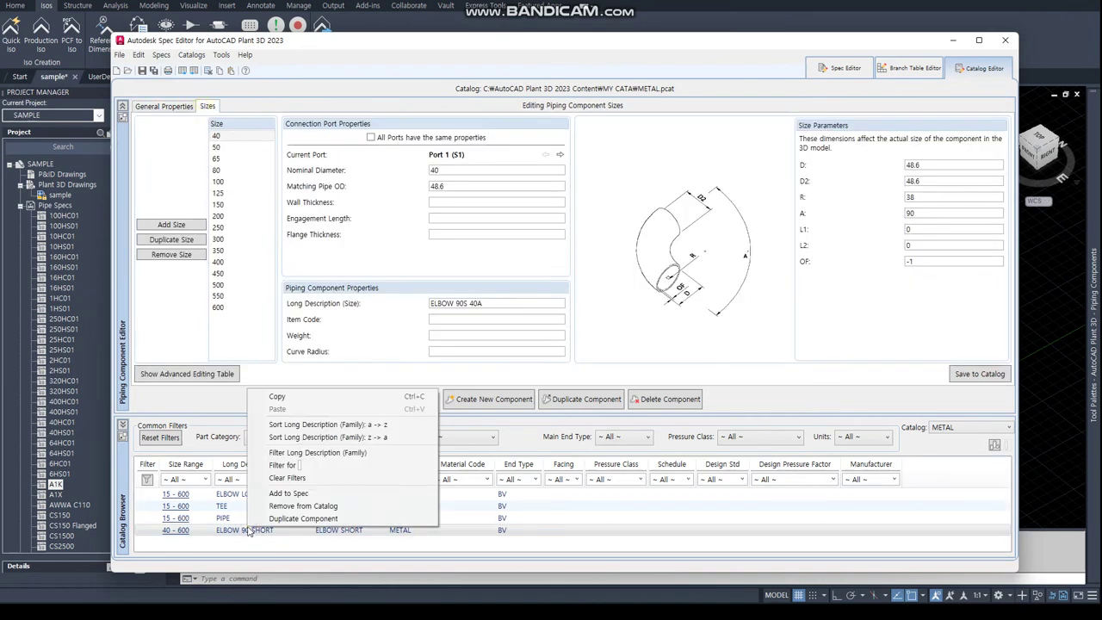
left_click(298, 496)
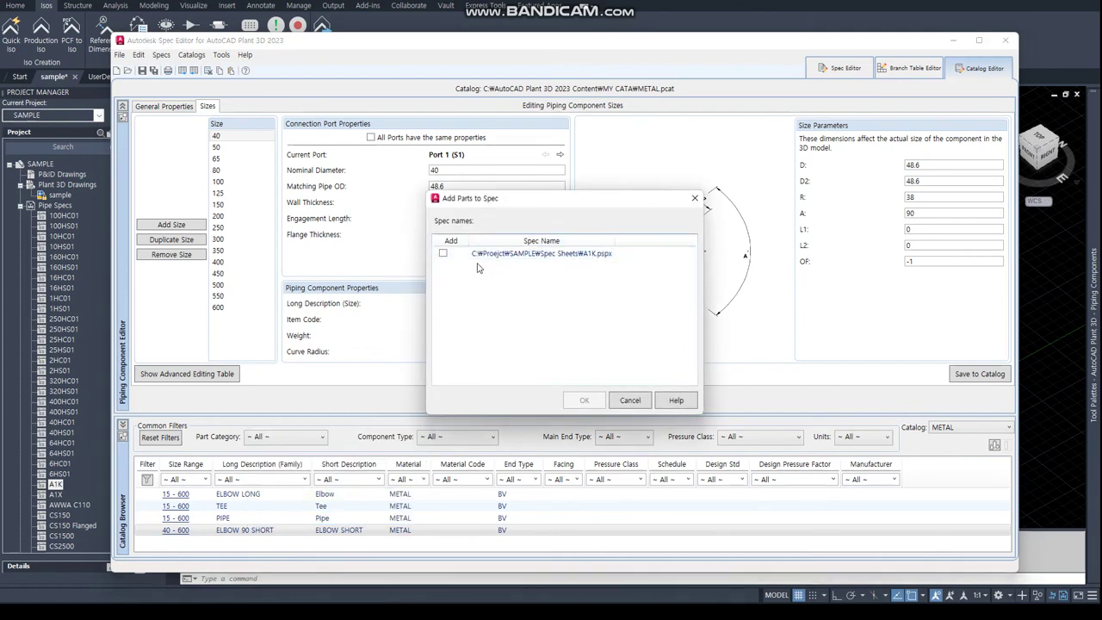
left_click(443, 253)
left_click(586, 401)
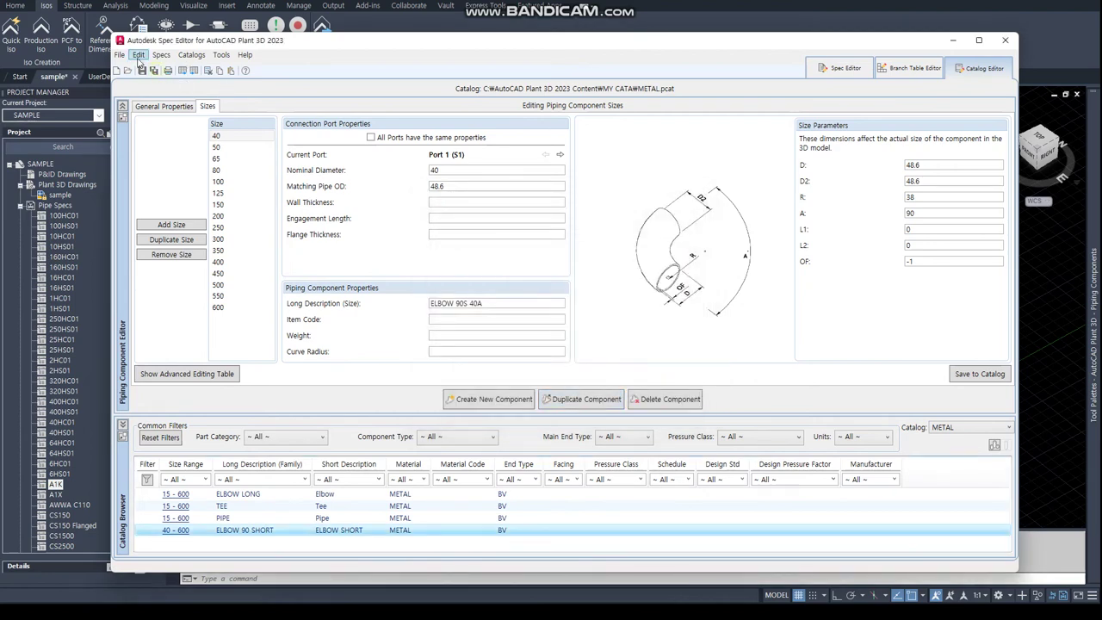
left_click(120, 57)
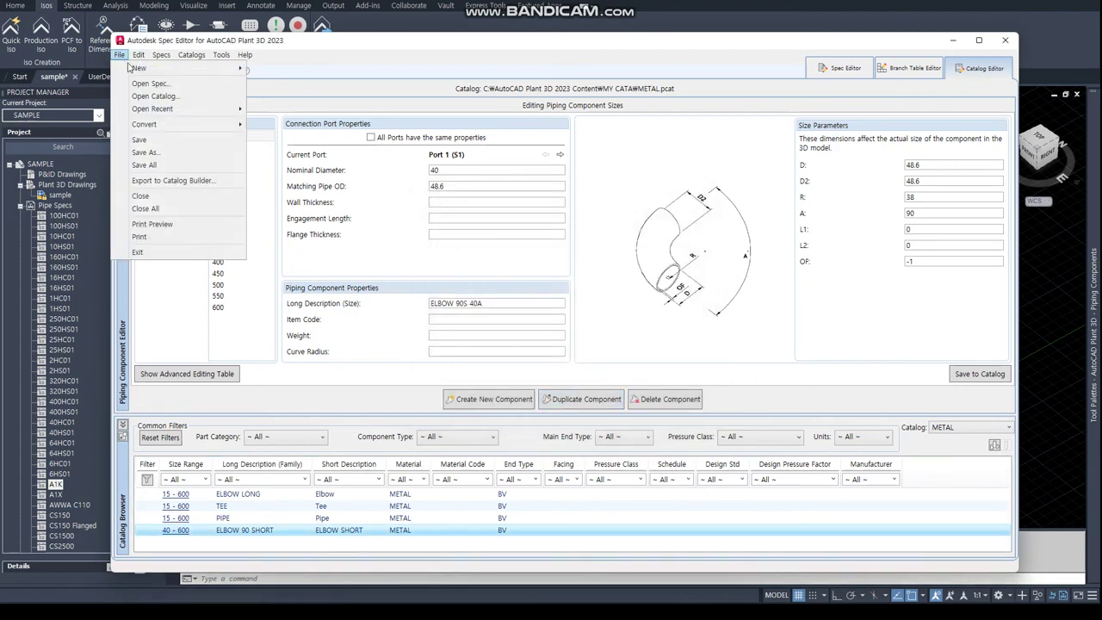
left_click(138, 253)
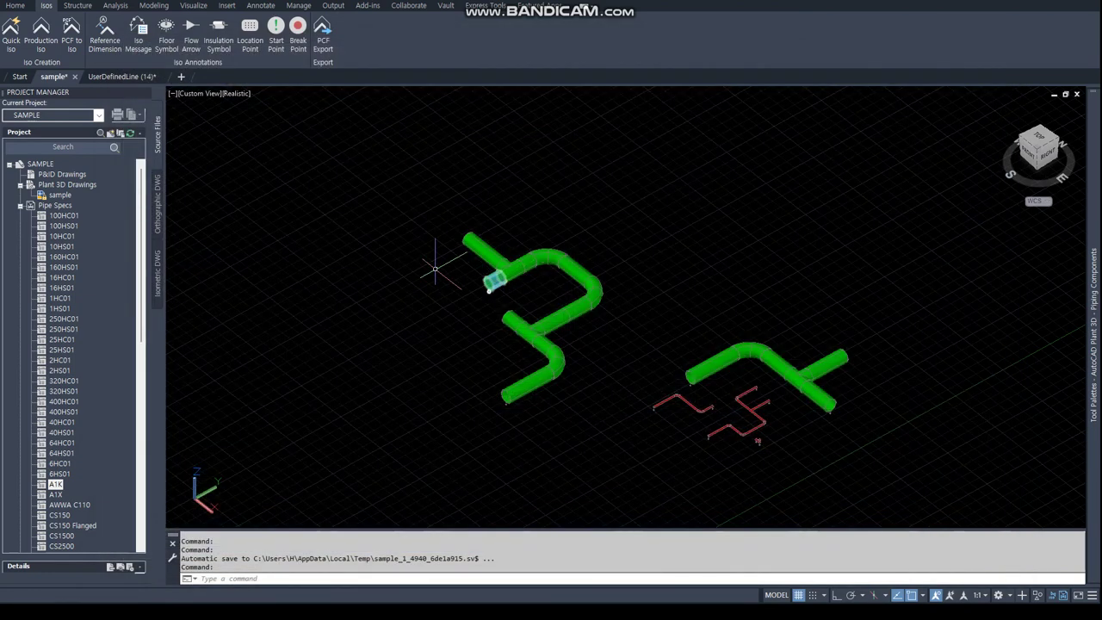
- Set the pipe spec for new routing to A1K
left_click(16, 5)
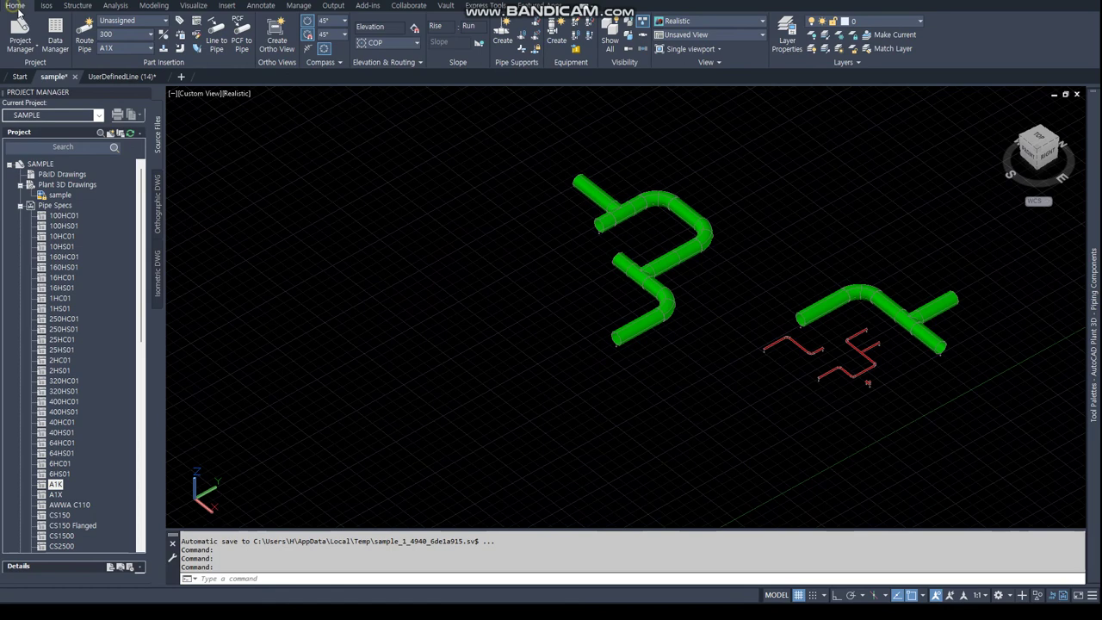
left_click(129, 48)
scroll(129, 91, "up", 1)
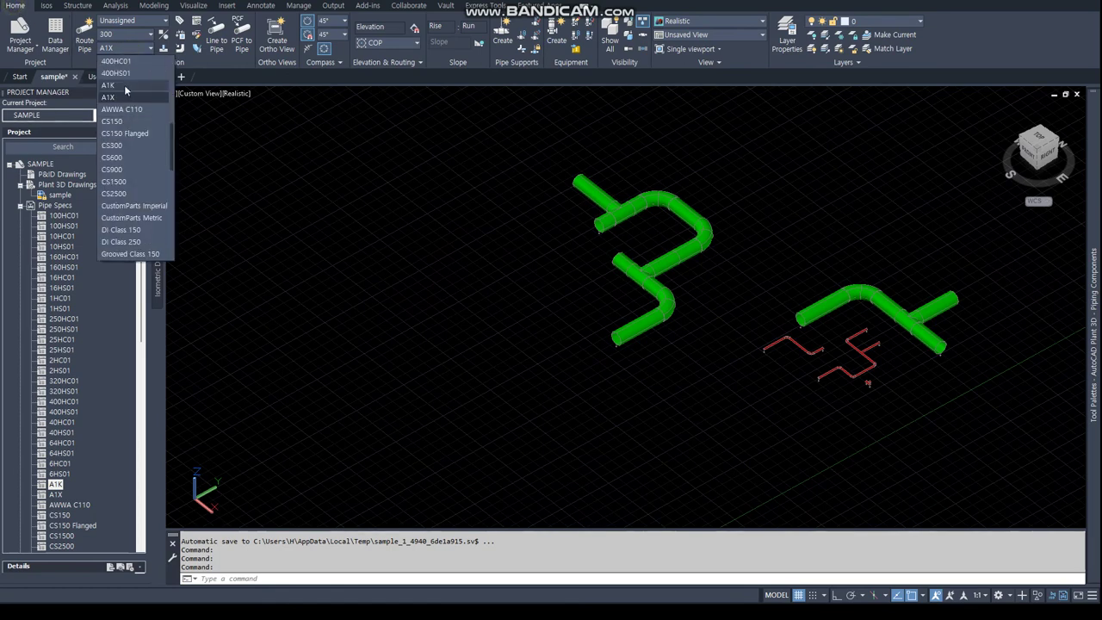
left_click(126, 87)
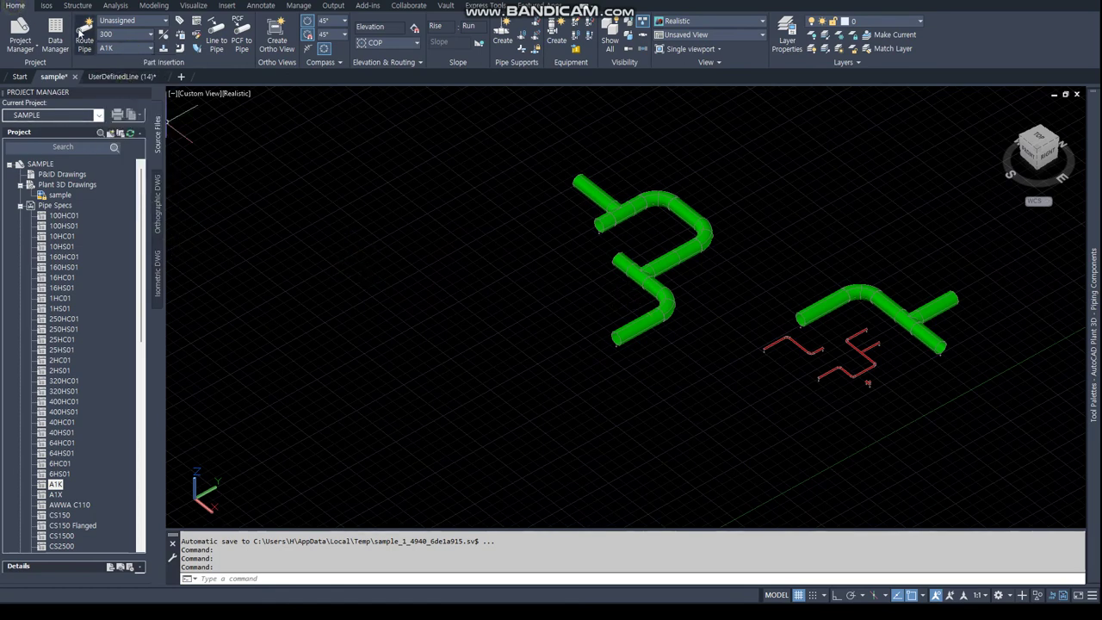
- Route a first S-shaped pipe run with four points
left_click(85, 38)
left_click(251, 272)
left_click(352, 248)
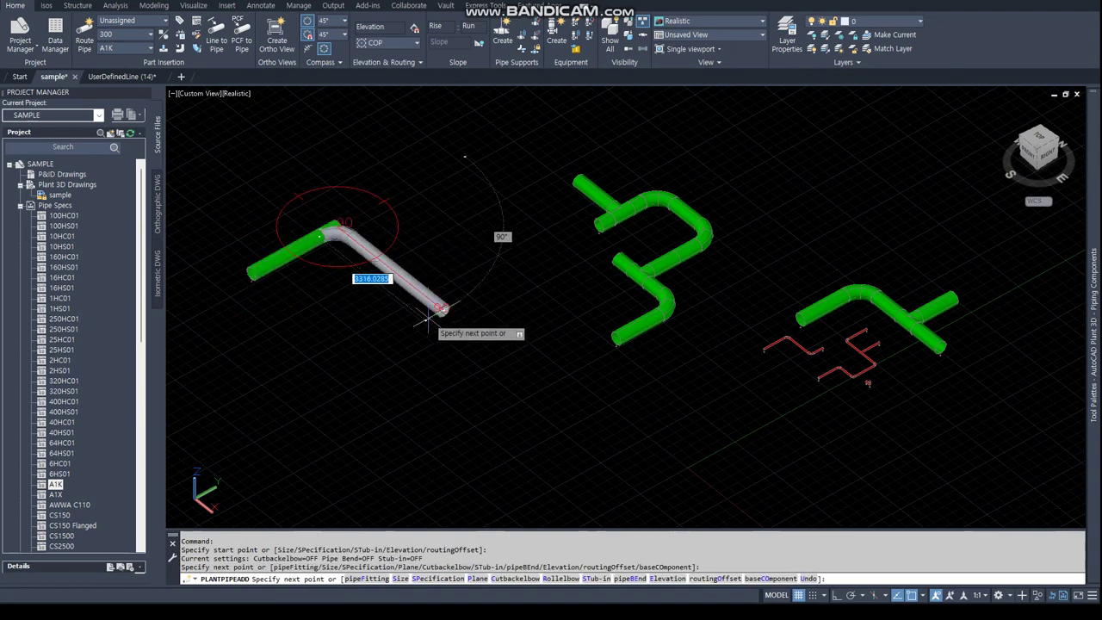
left_click(417, 306)
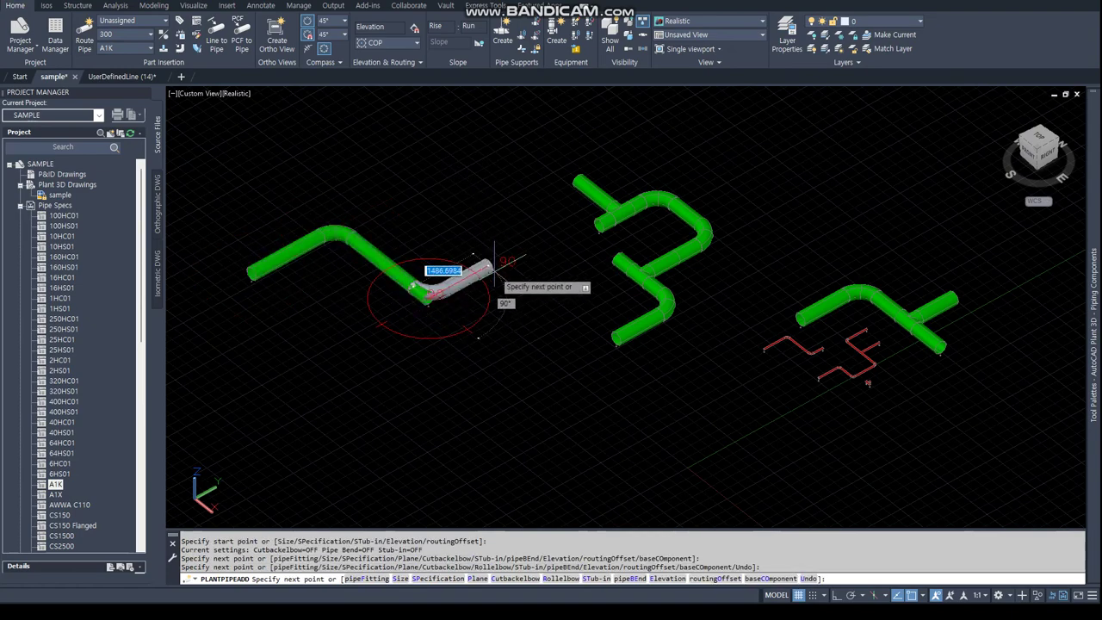
left_click(508, 252)
key("Escape")
- Substitute the first run's top elbow with 300 ELBOW 90S 300A
scroll(372, 249, "up", 3)
left_click(368, 237)
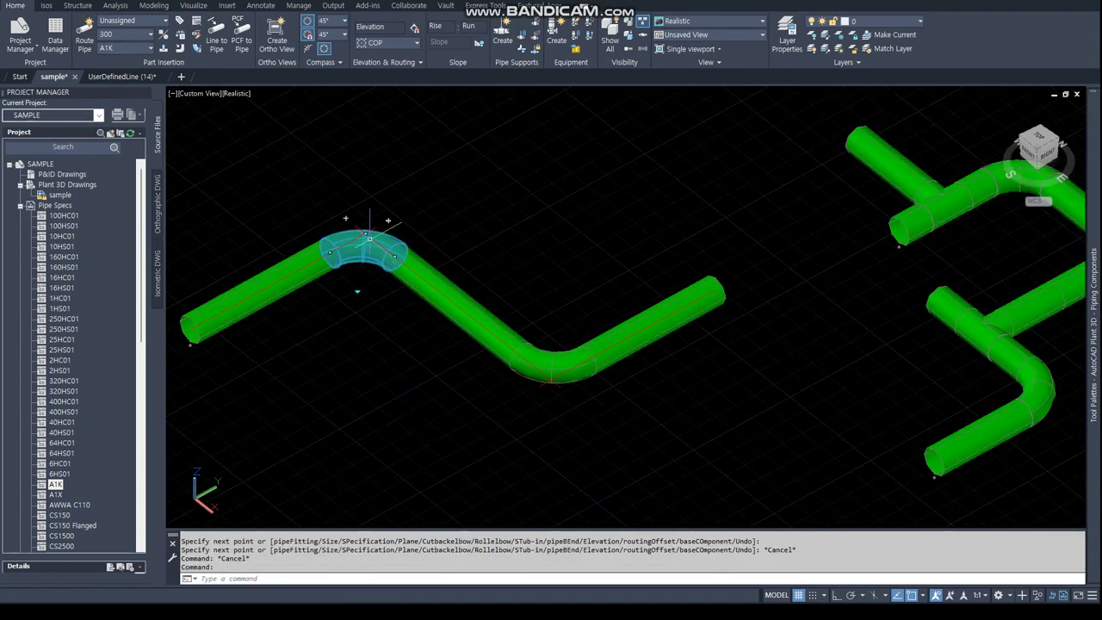
left_click(356, 291)
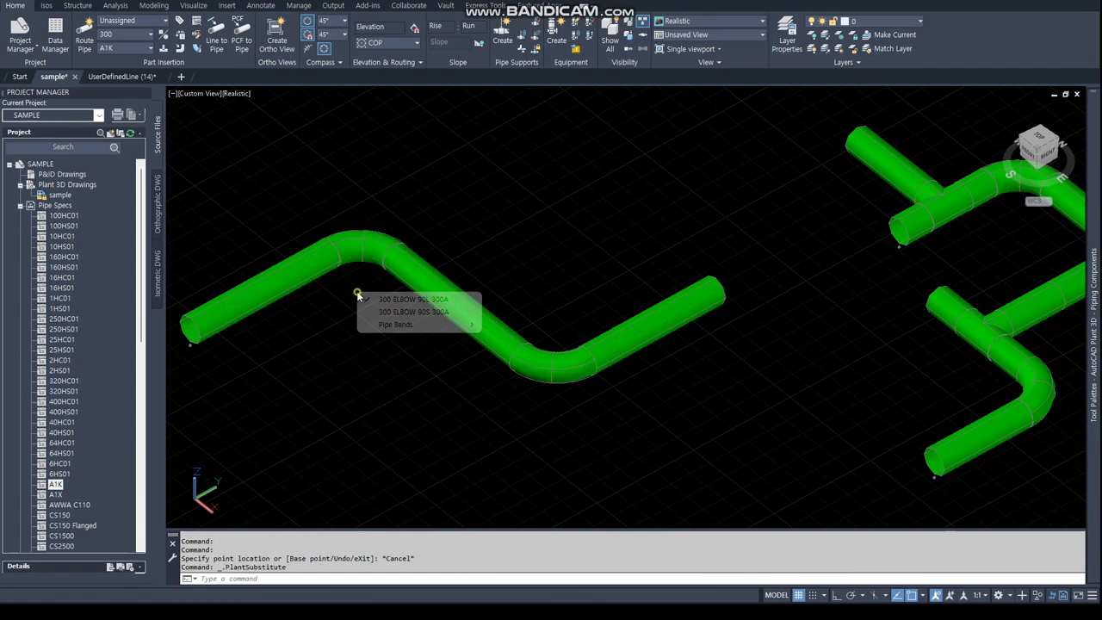
left_click(422, 312)
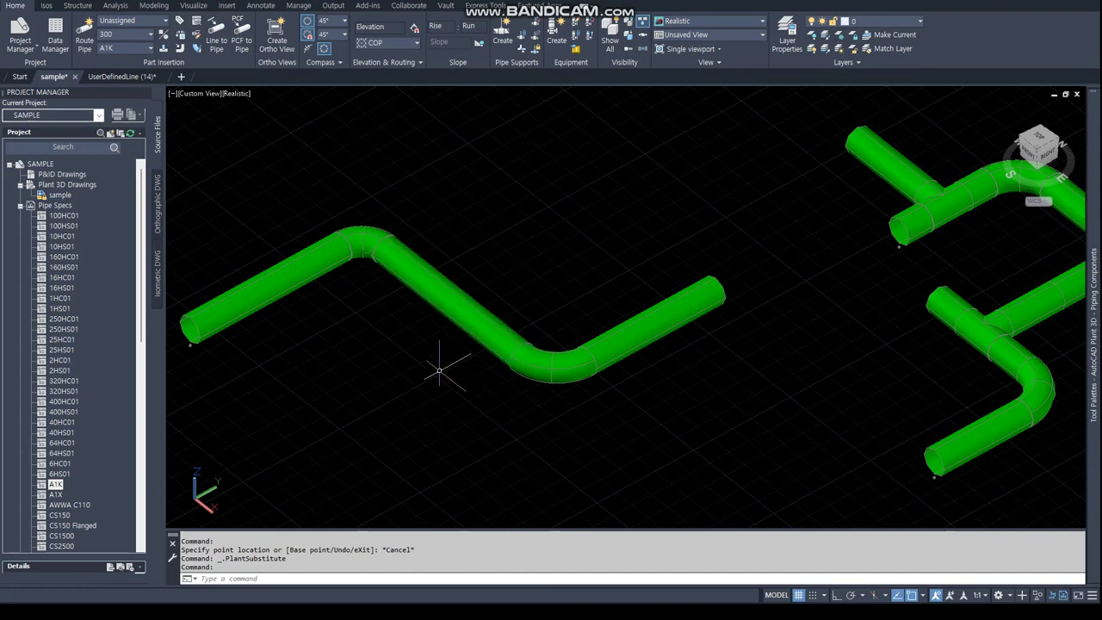
- Route a second S-shaped pipe run further along the model
middle_click_drag(395, 403, 435, 368)
scroll(437, 364, "down", 3)
scroll(438, 365, "up", 1)
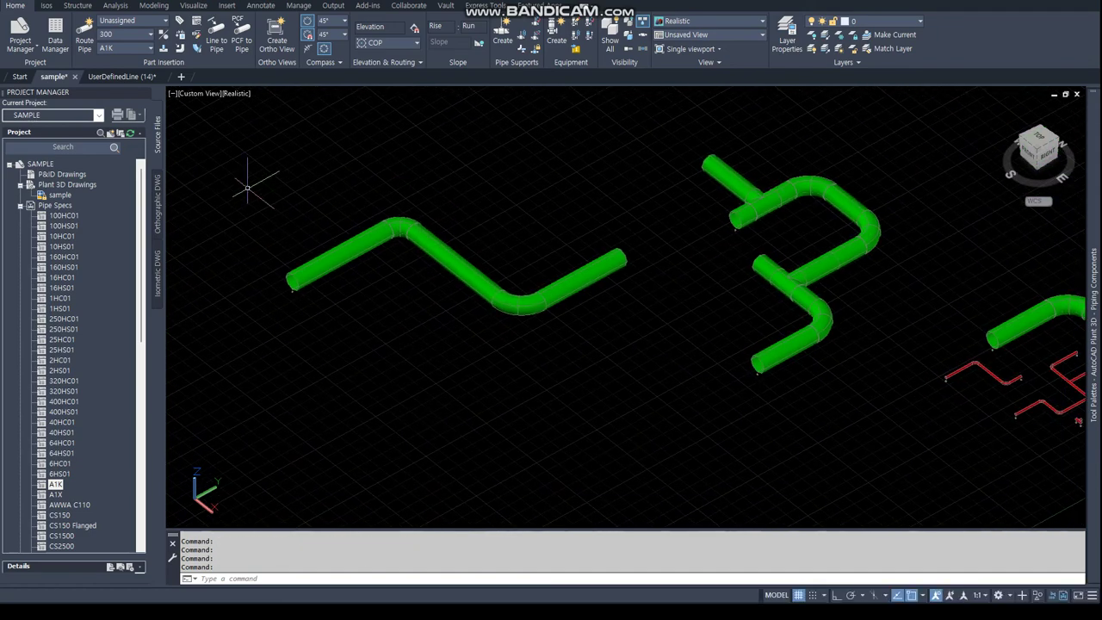
left_click(85, 44)
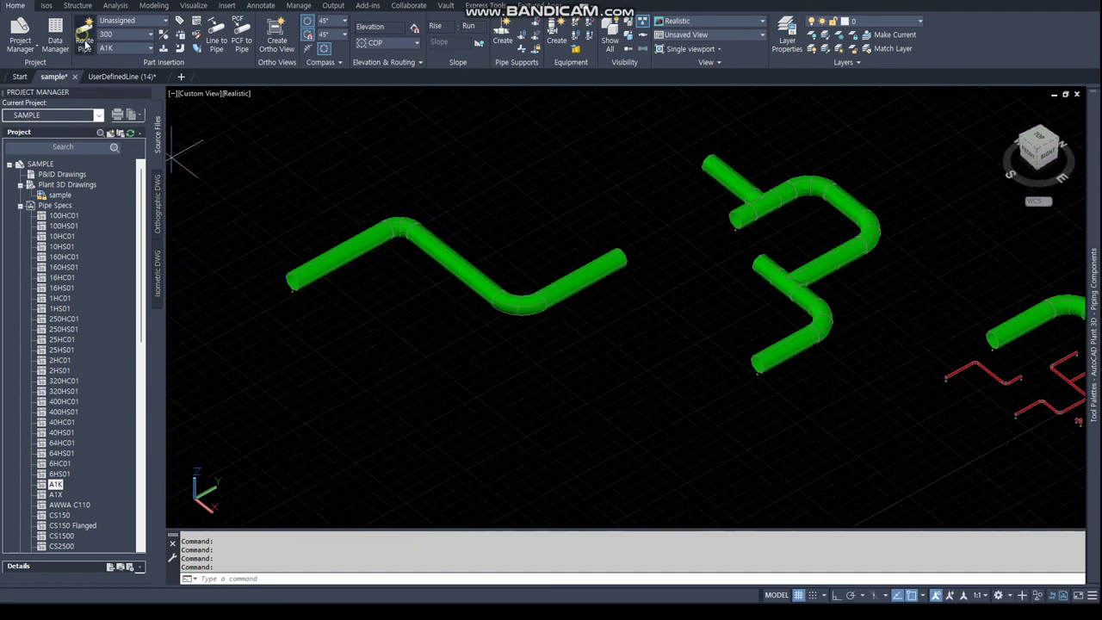
left_click(323, 405)
left_click(431, 362)
left_click(525, 426)
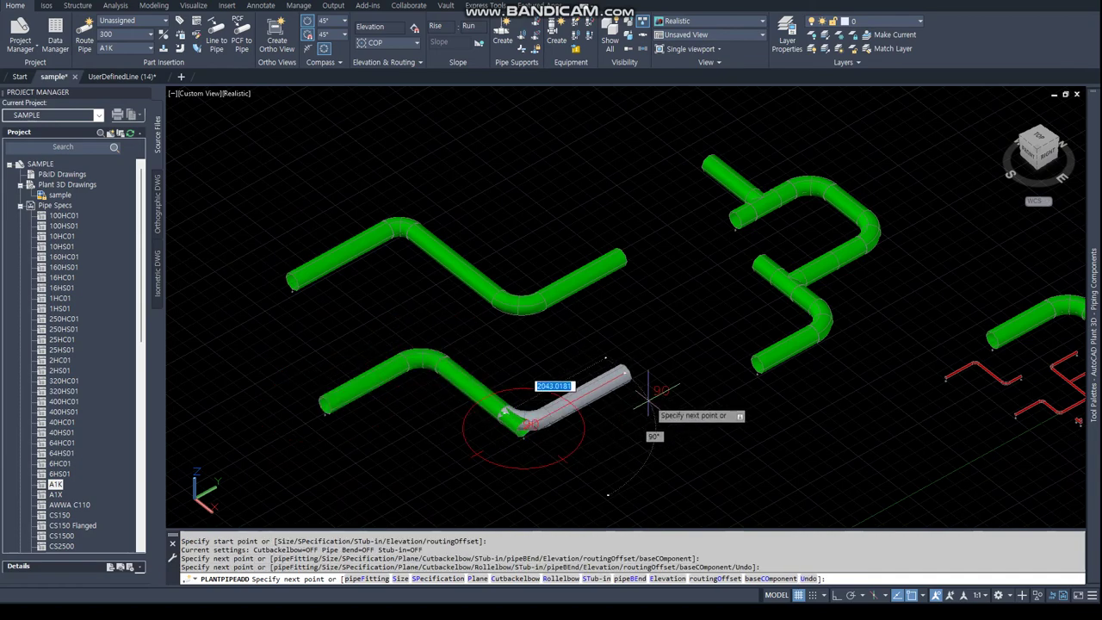
left_click(603, 392)
key("Escape")
- Swap the second run's lower elbow for the 300 ELBOW 90S short elbow
left_click(525, 418)
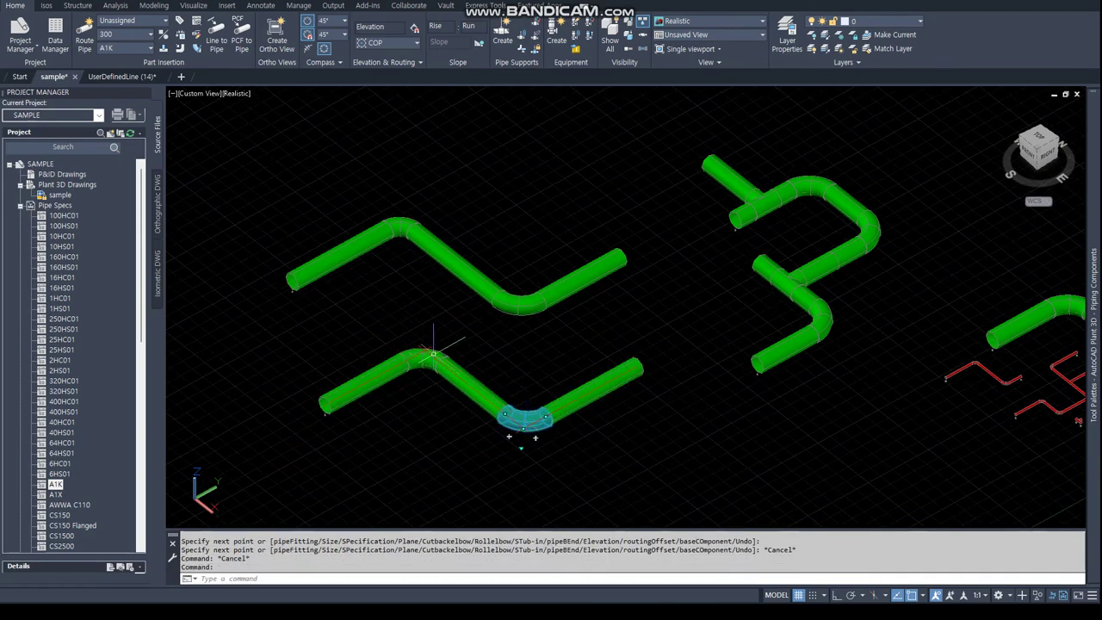
left_click(521, 446)
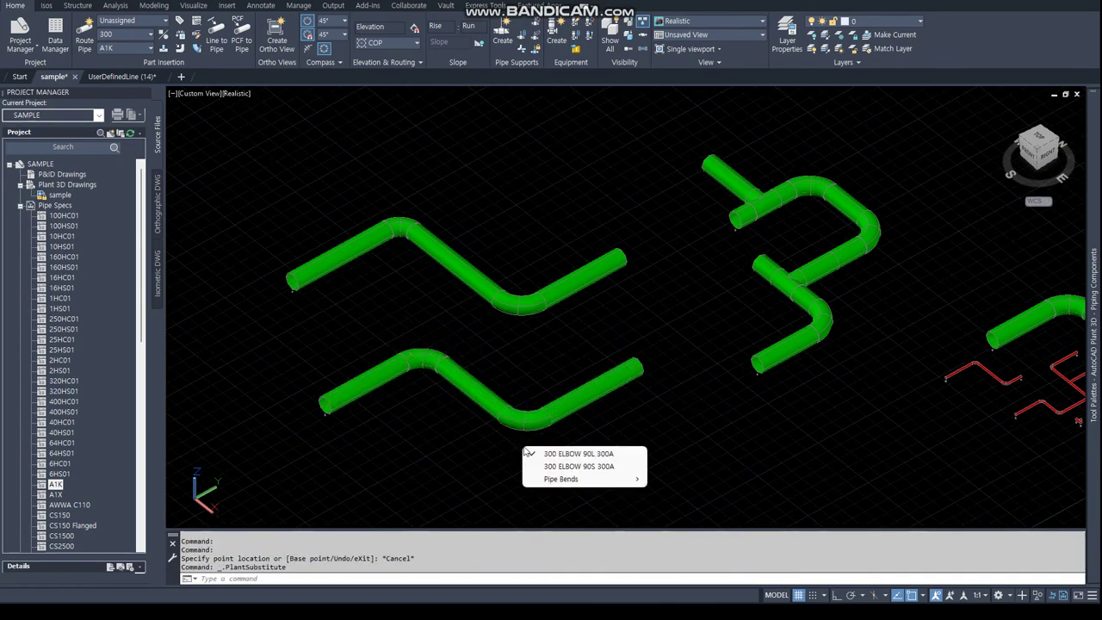
left_click(562, 467)
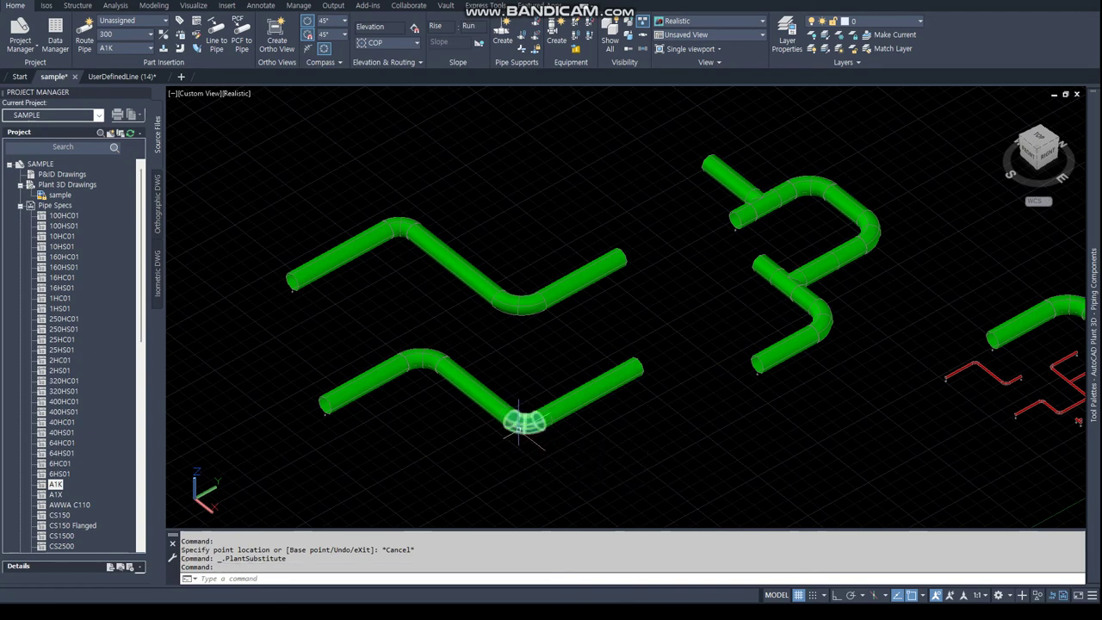
left_click(426, 465)
key("Escape")
key("Escape")
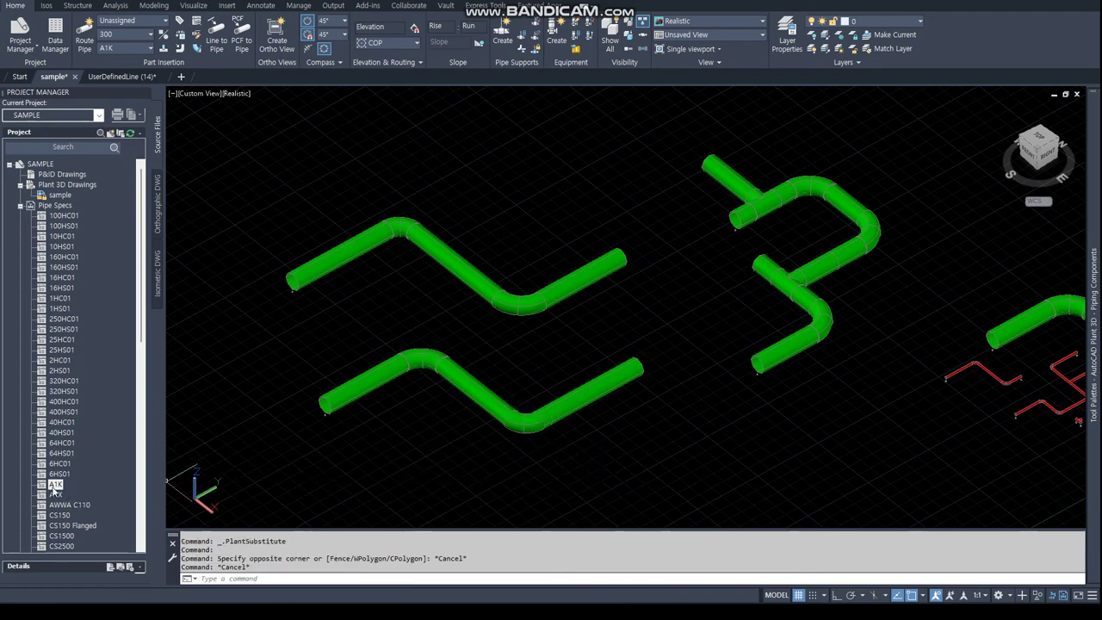
- Edit the A1K spec and show ELBOW 90 SHORT's part use priority conflicts
right_click(55, 487)
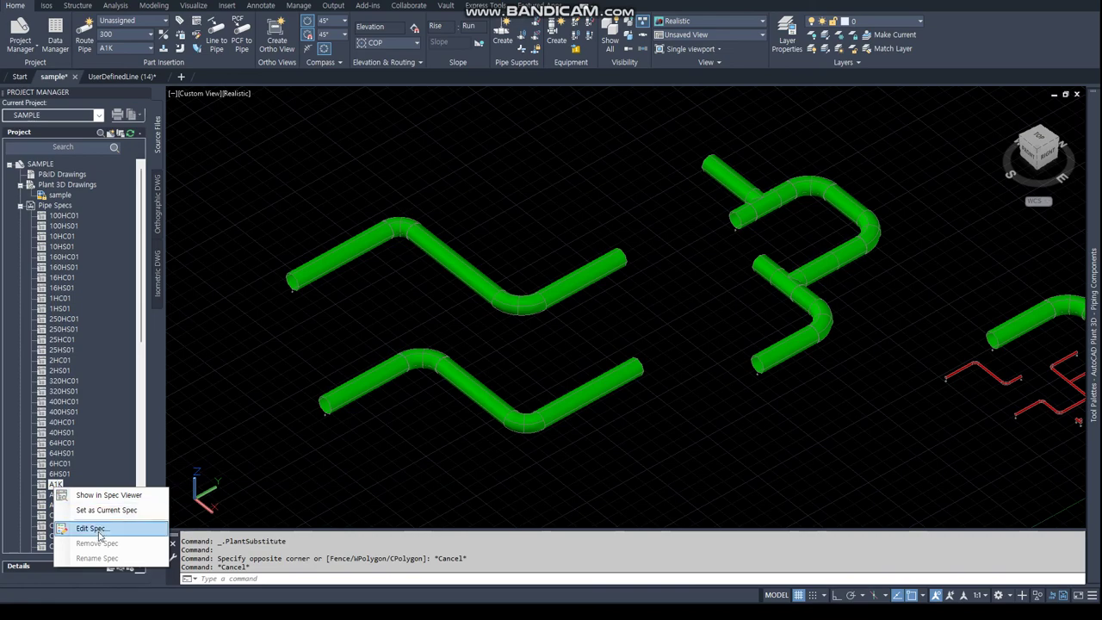
left_click(98, 534)
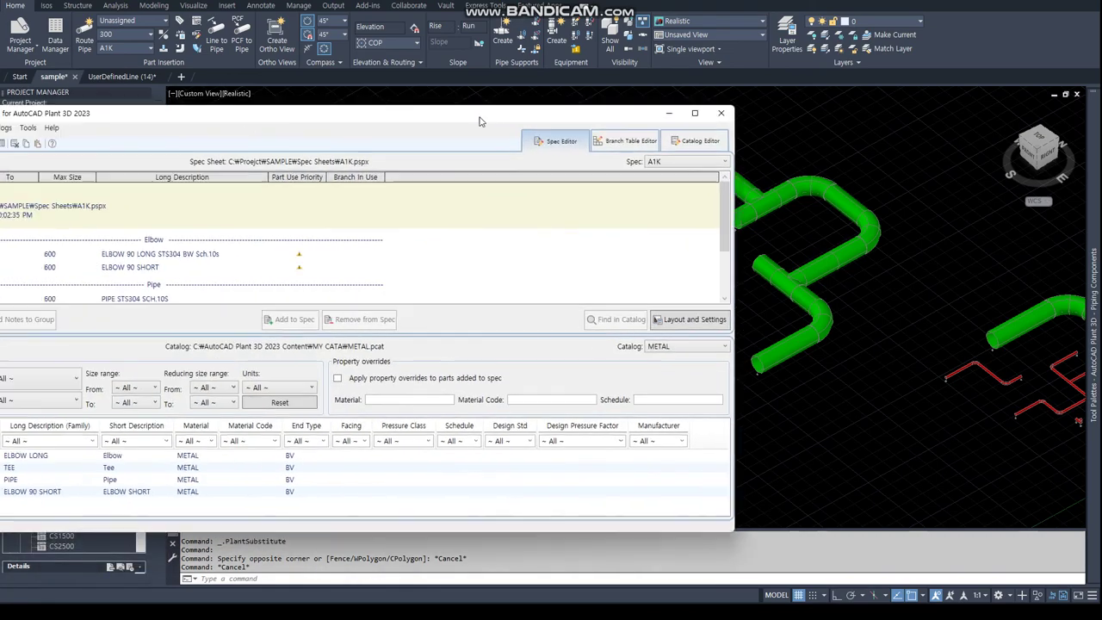
left_click(277, 256)
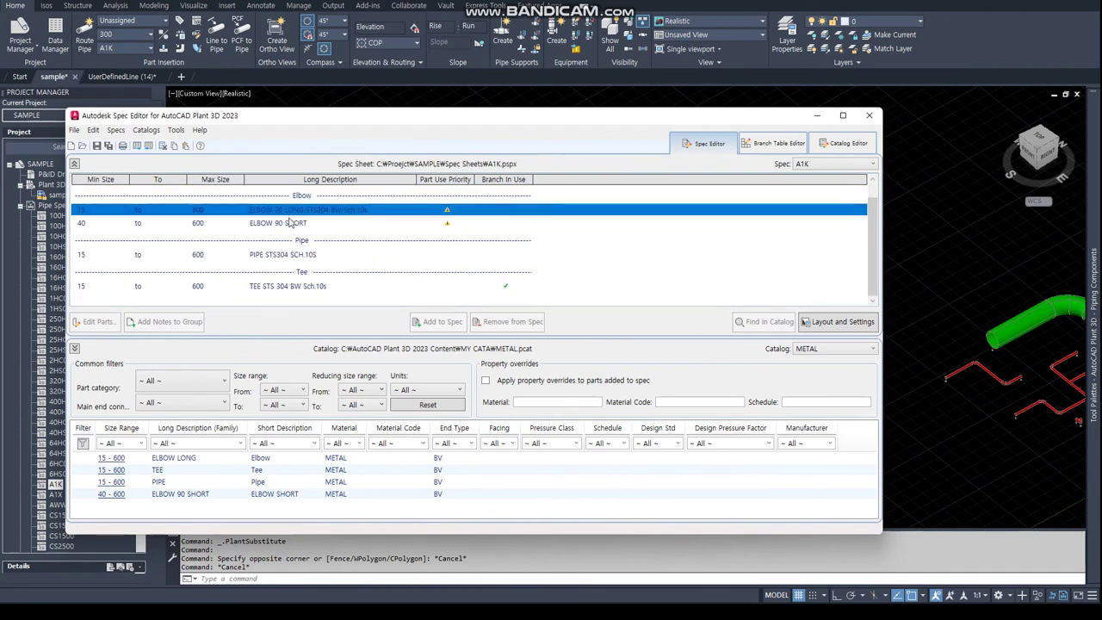
left_click(293, 224)
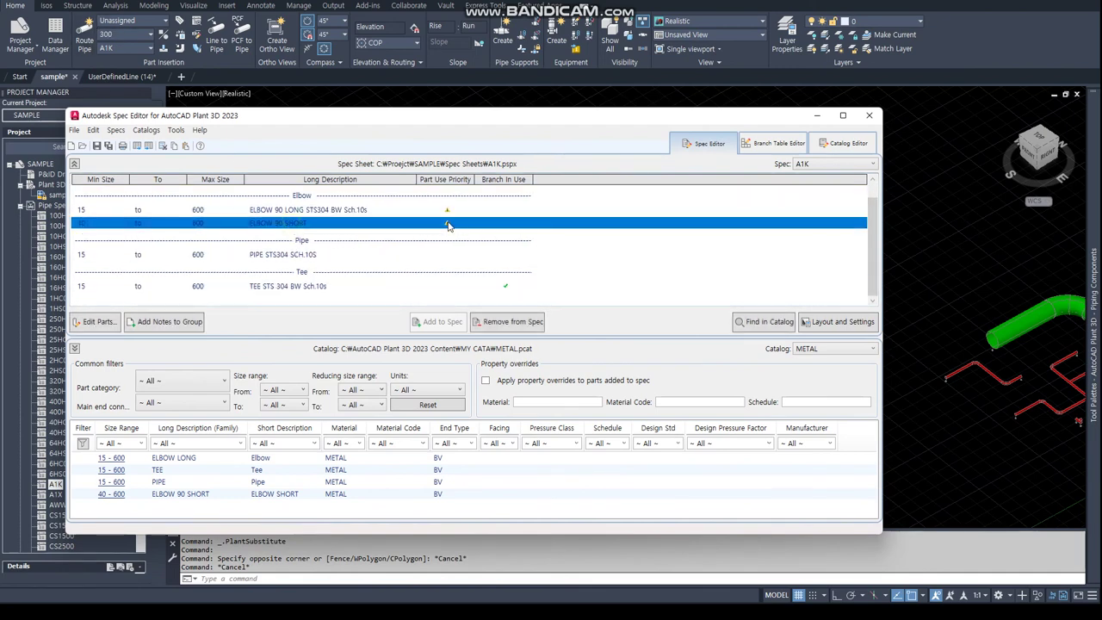
left_click(448, 225)
- Give ELBOW 90 SHORT priority for size 300 and mark that conflict resolved
left_click_drag(394, 298, 396, 336)
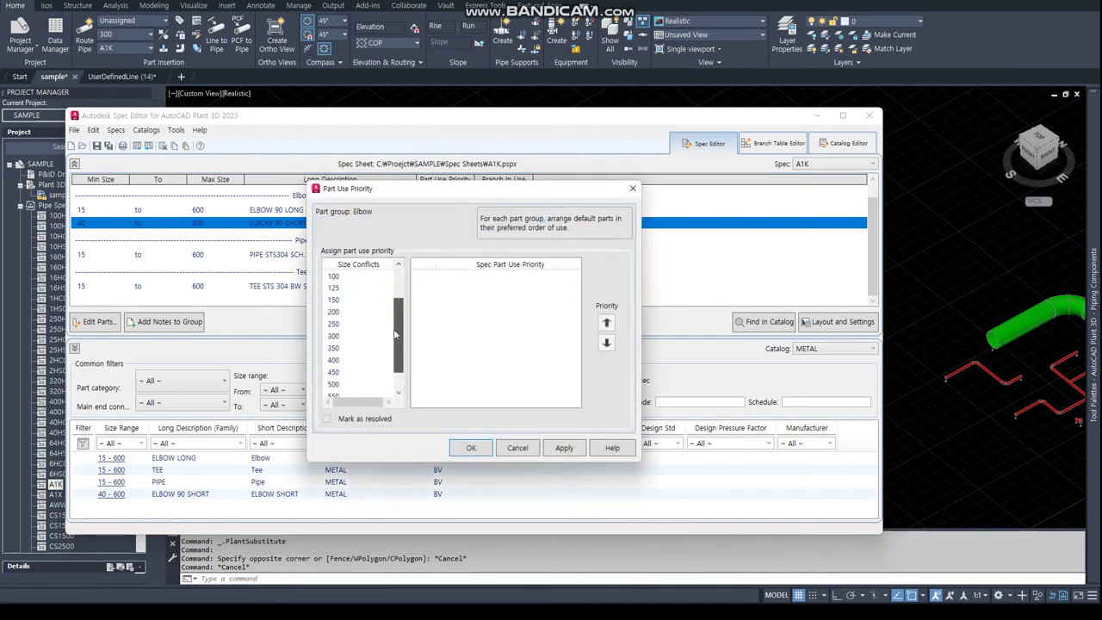
left_click(346, 337)
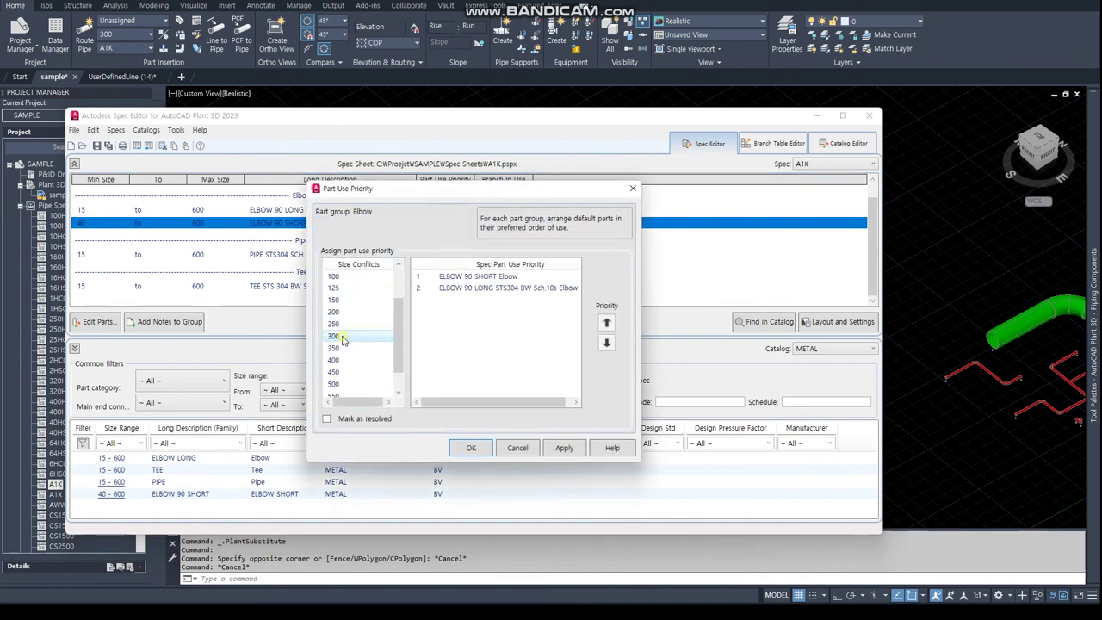
left_click(469, 277)
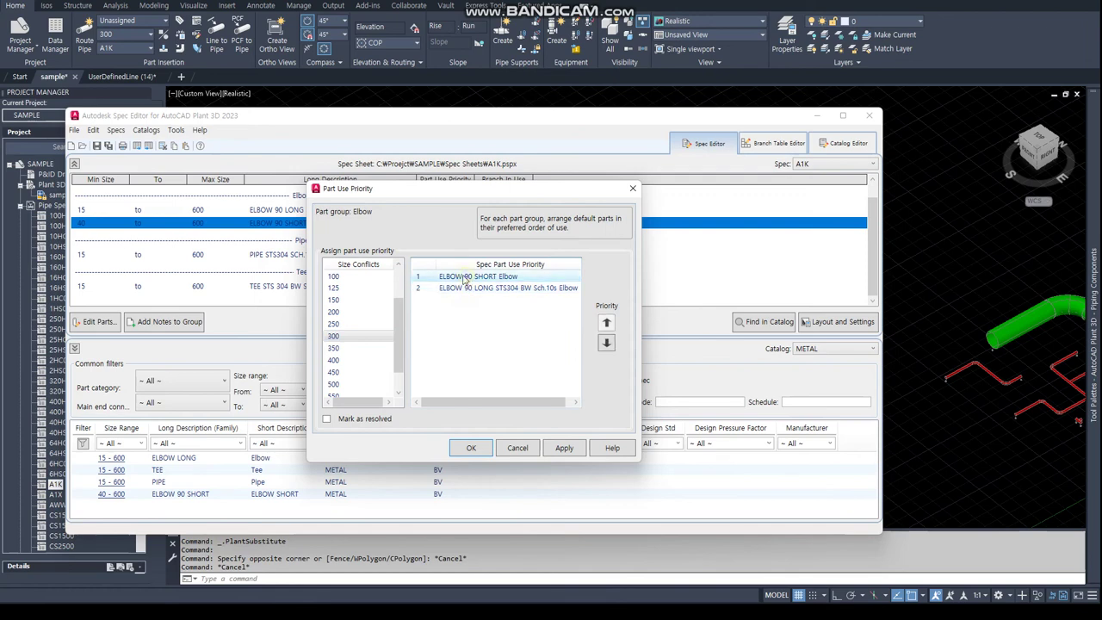
left_click(350, 421)
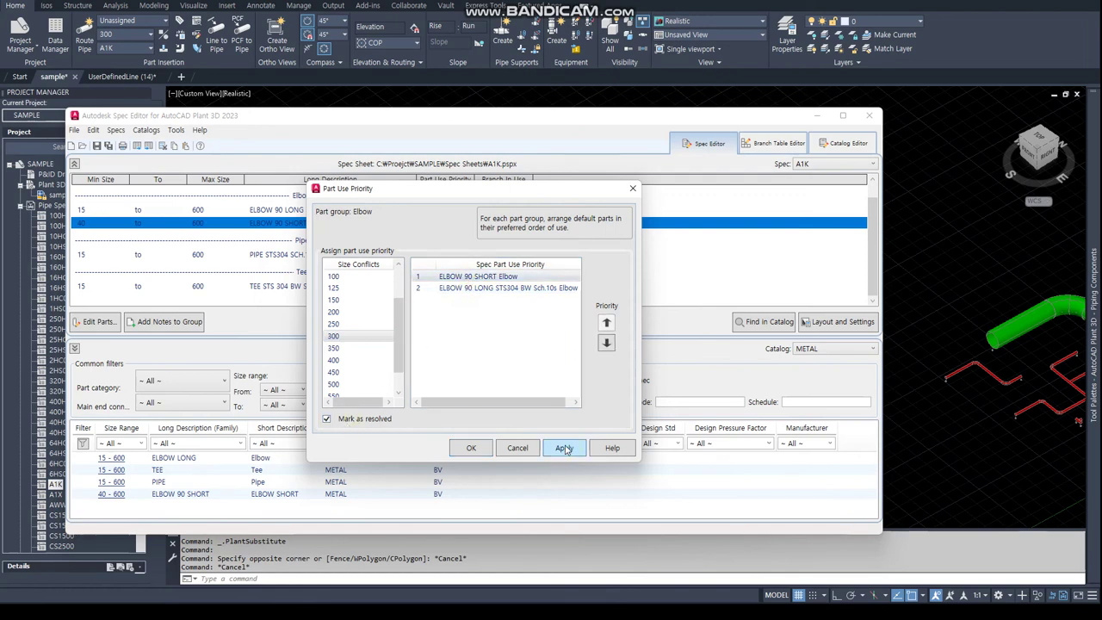
left_click(483, 452)
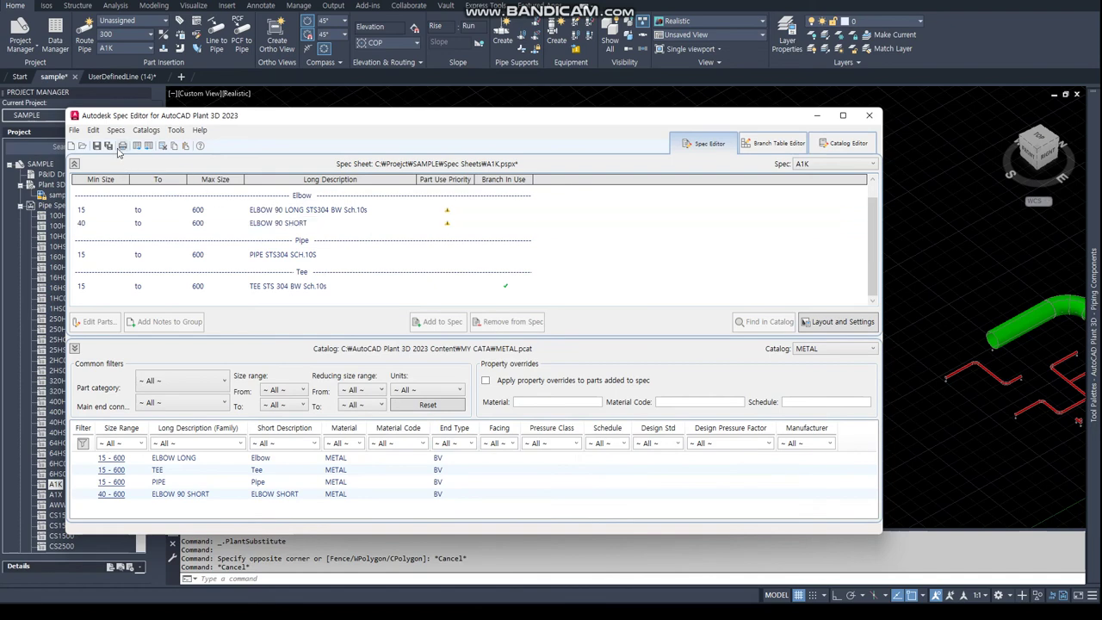
- Reopen part use priority and put ELBOW 90 LONG first for sizes 40 and 50
left_click(282, 208)
left_click(294, 223)
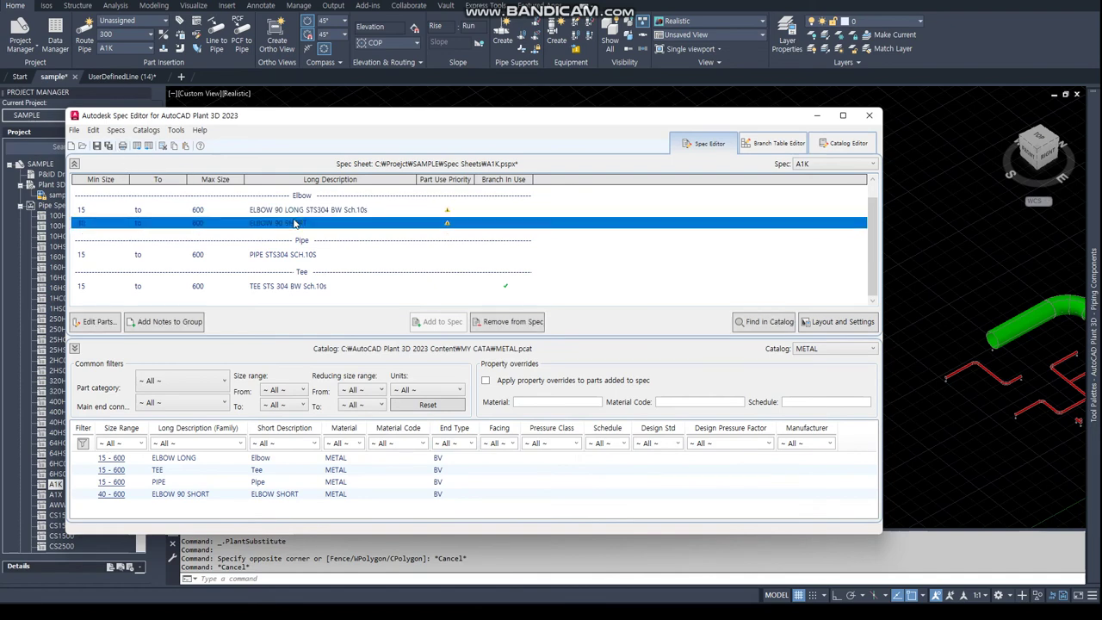
left_click(447, 223)
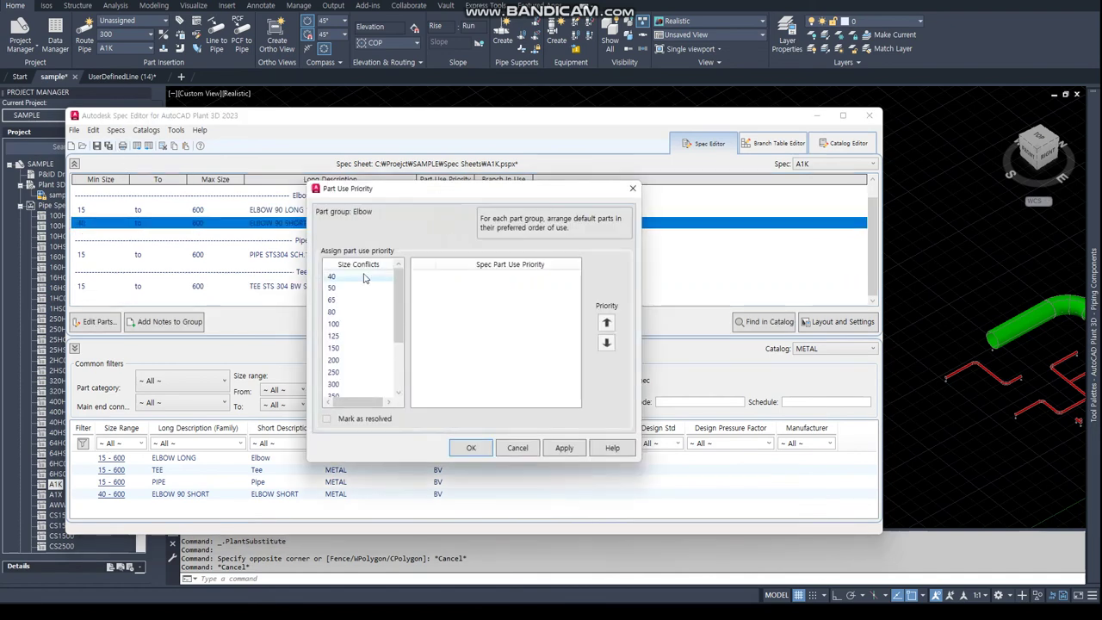
left_click(352, 278)
left_click(456, 288)
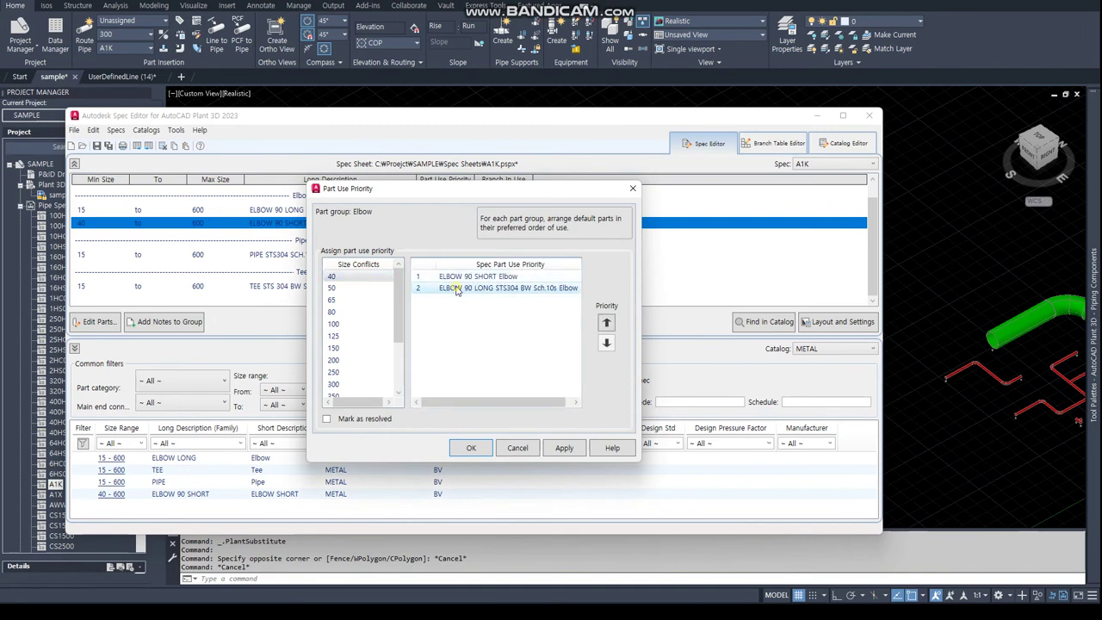
left_click(607, 325)
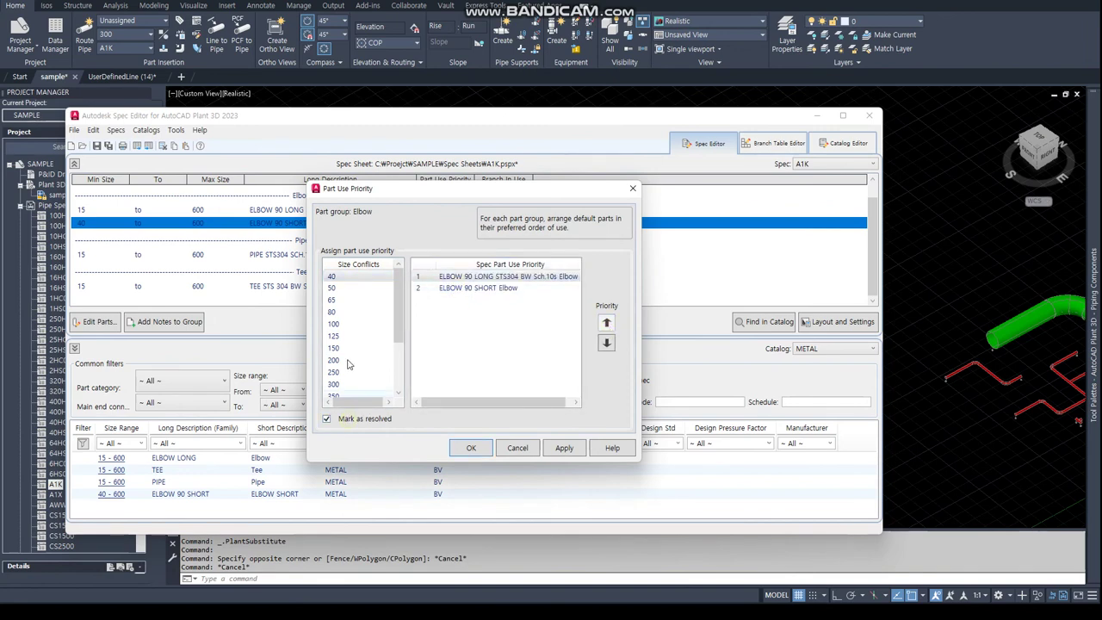
left_click(331, 288)
left_click(551, 287)
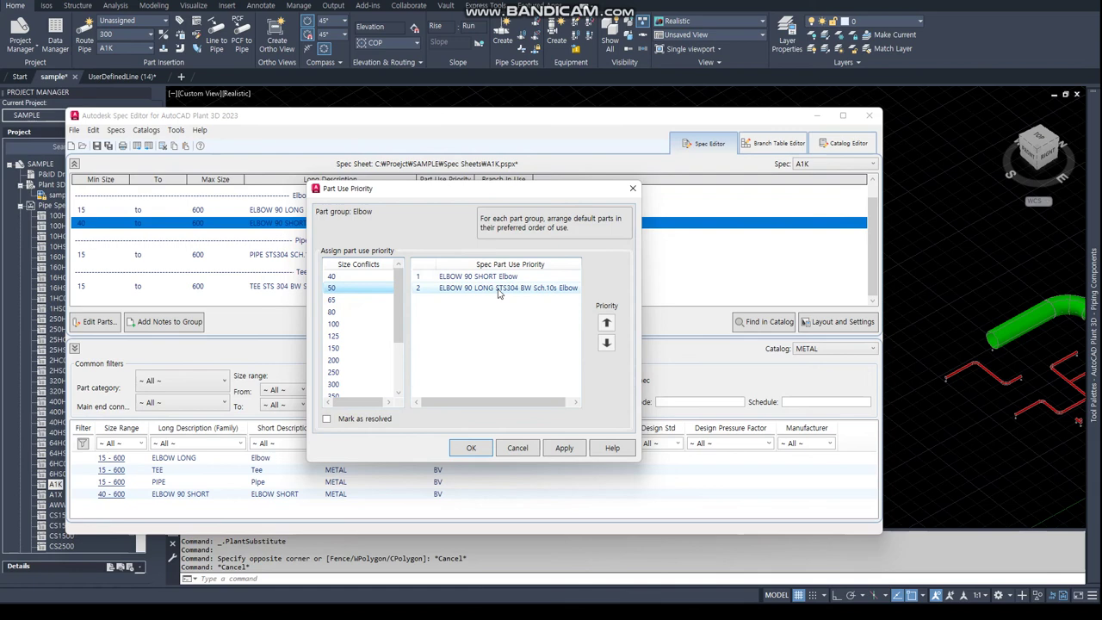
left_click(606, 325)
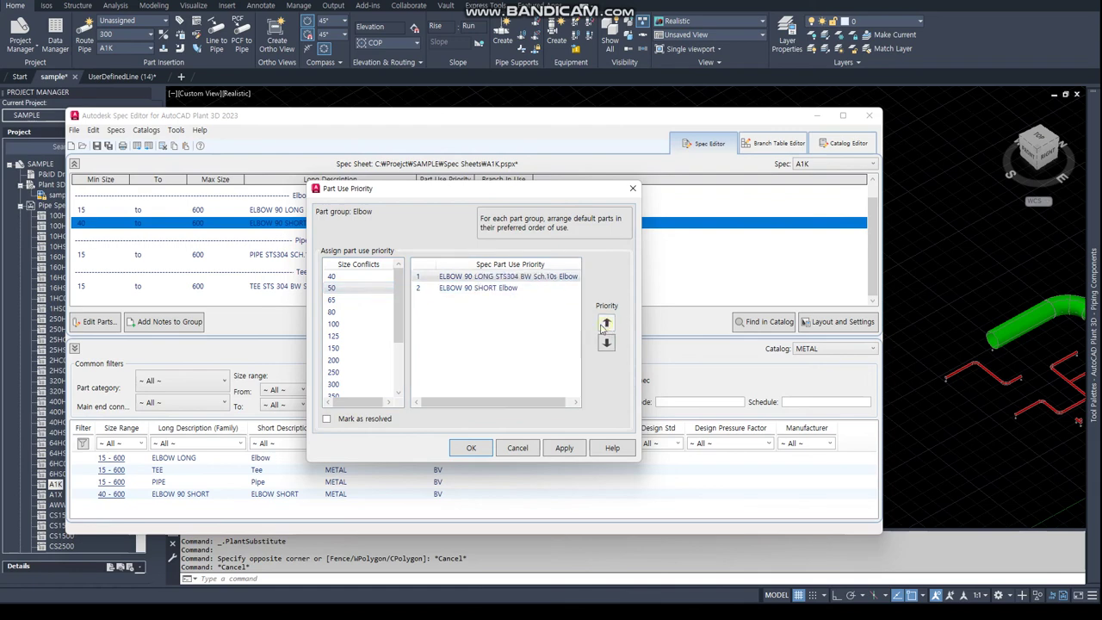
- Move ELBOW 90 LONG to first priority for sizes 65, 80, 100 and 125
left_click(342, 300)
left_click(460, 287)
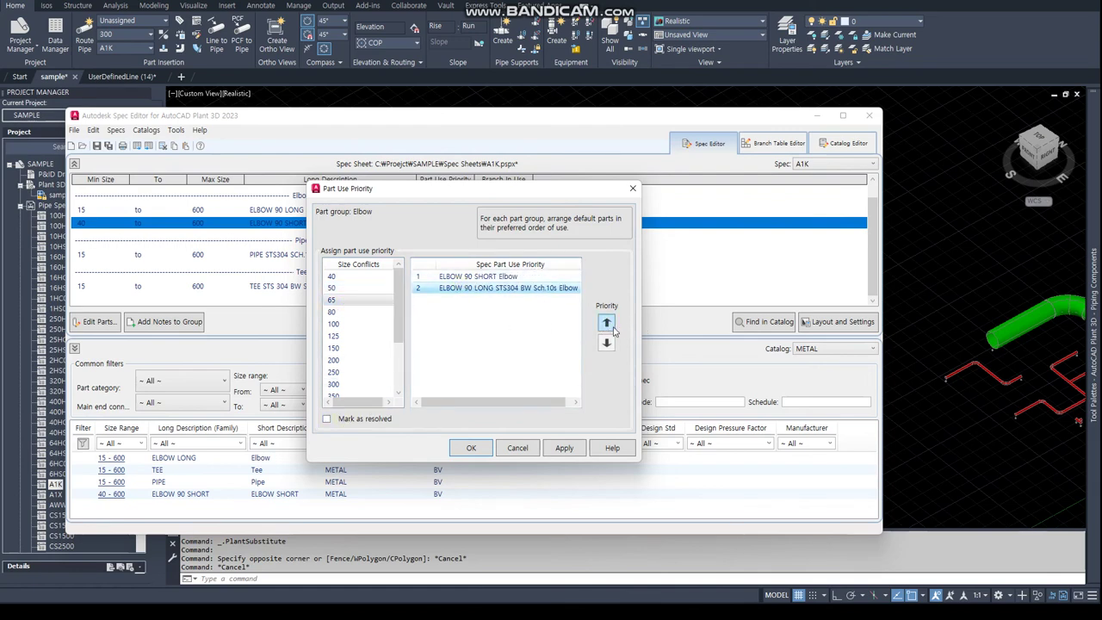
left_click(607, 325)
left_click(342, 311)
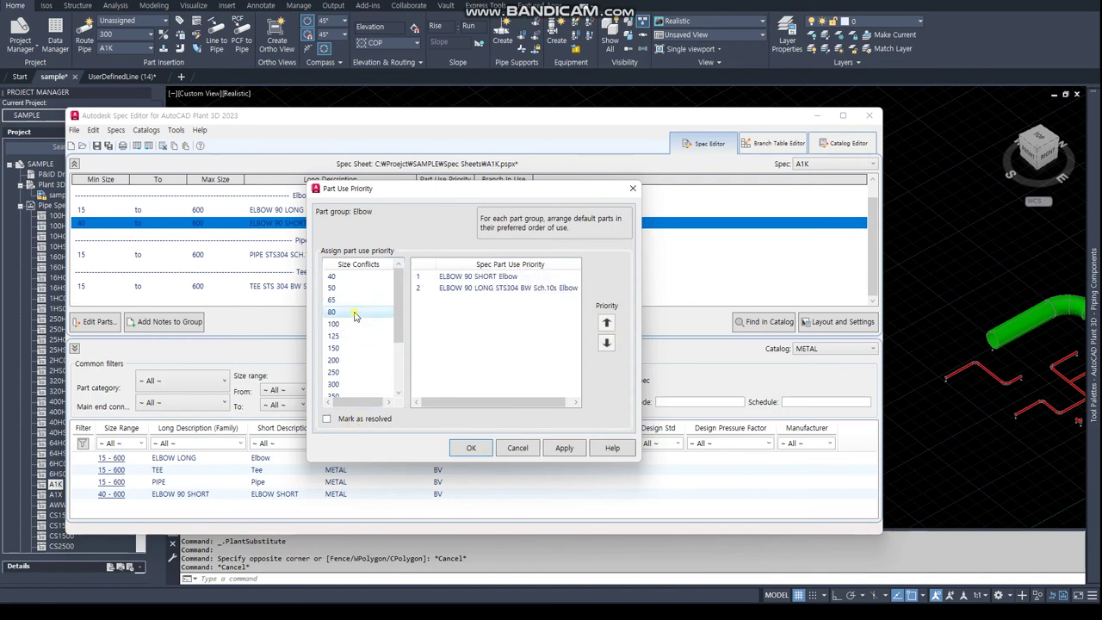
left_click(482, 287)
left_click(605, 324)
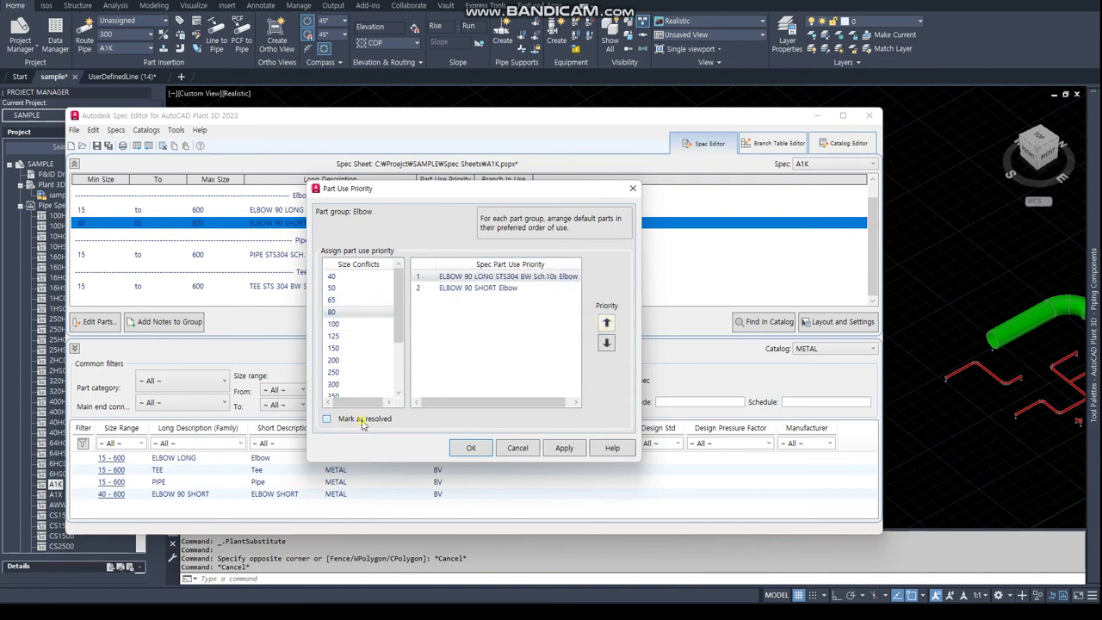
left_click(334, 324)
left_click(517, 288)
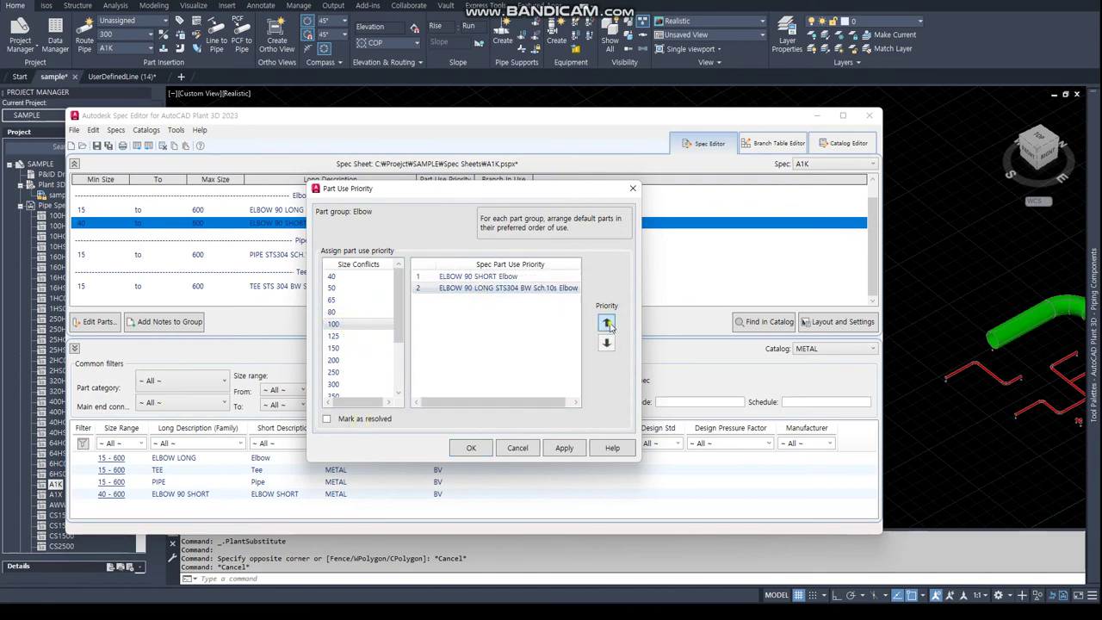
left_click(607, 324)
left_click(337, 336)
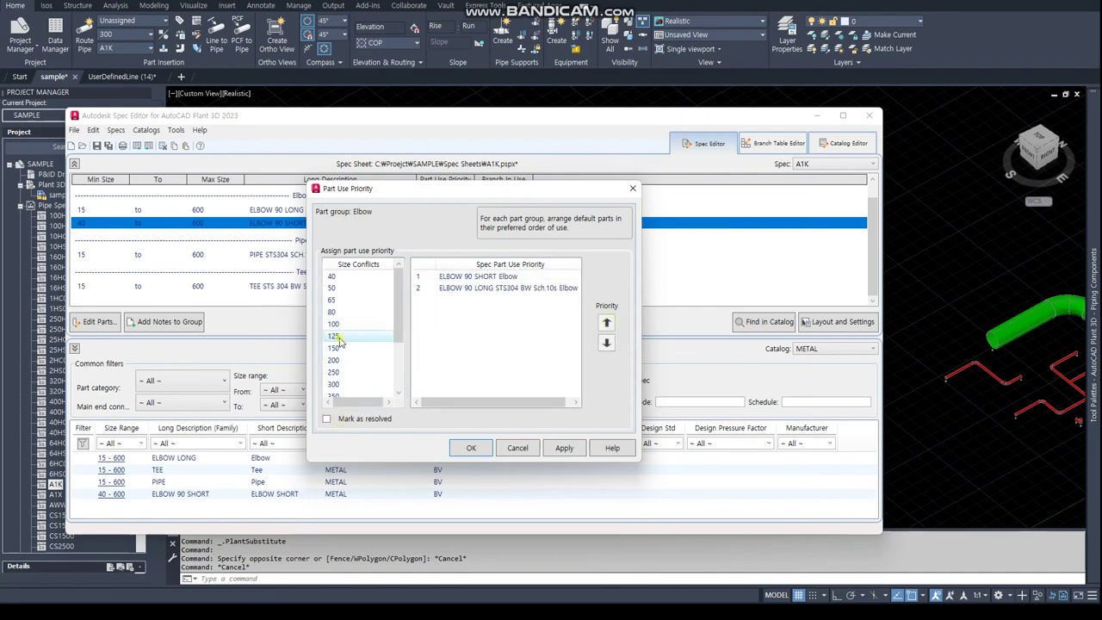
left_click(552, 292)
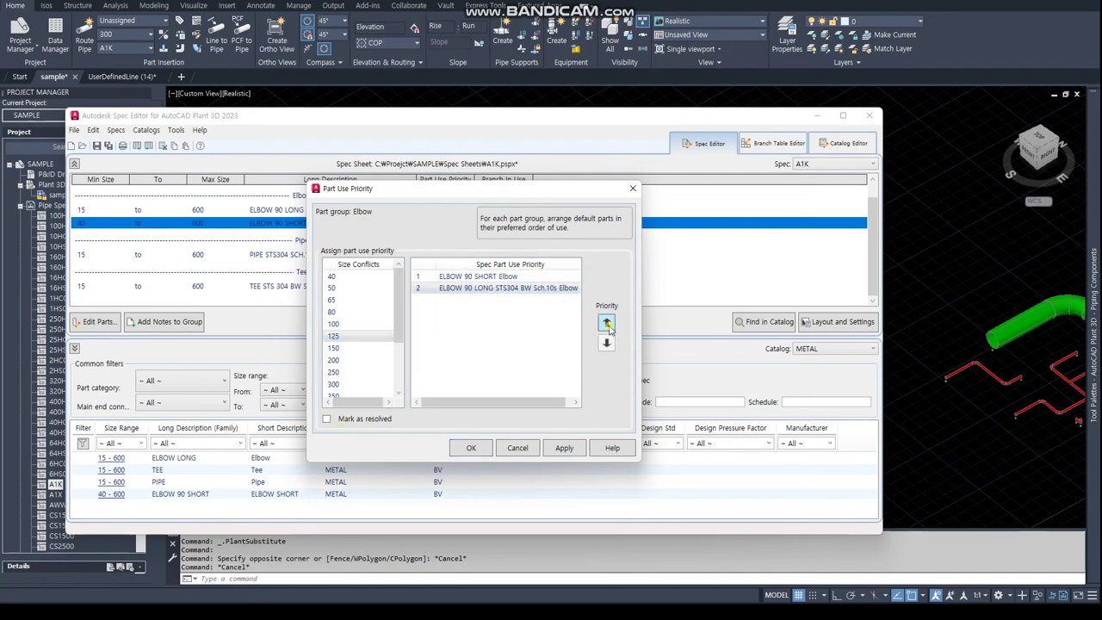
left_click(606, 323)
- Review the 150, 200 and 250 size conflicts, marking 250 as resolved
left_click(338, 348)
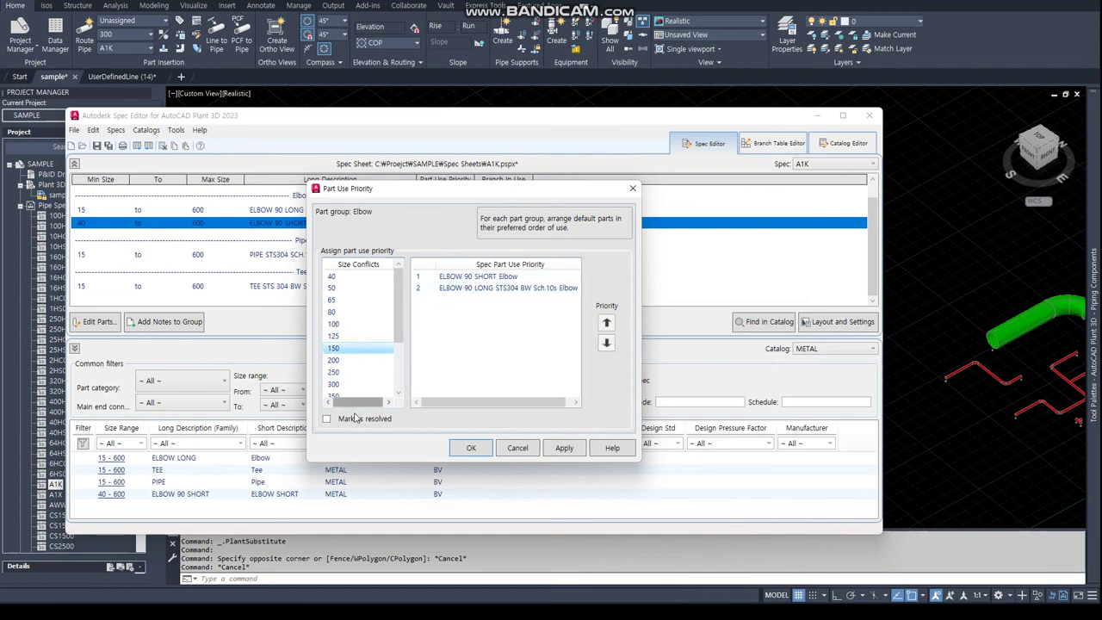
left_click(335, 360)
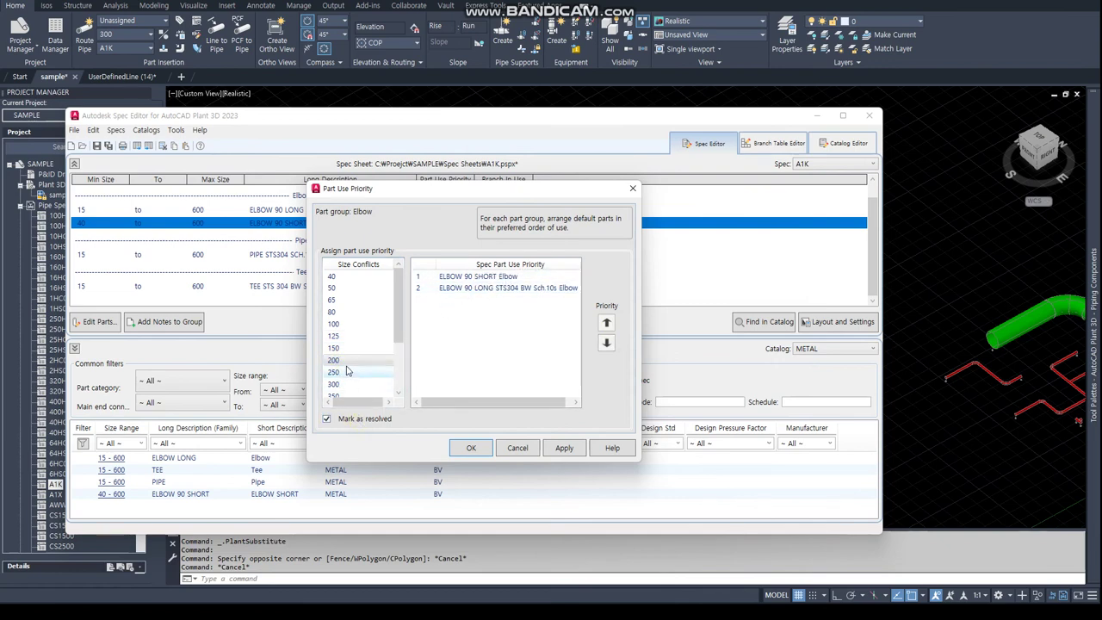
left_click(334, 373)
left_click(354, 423)
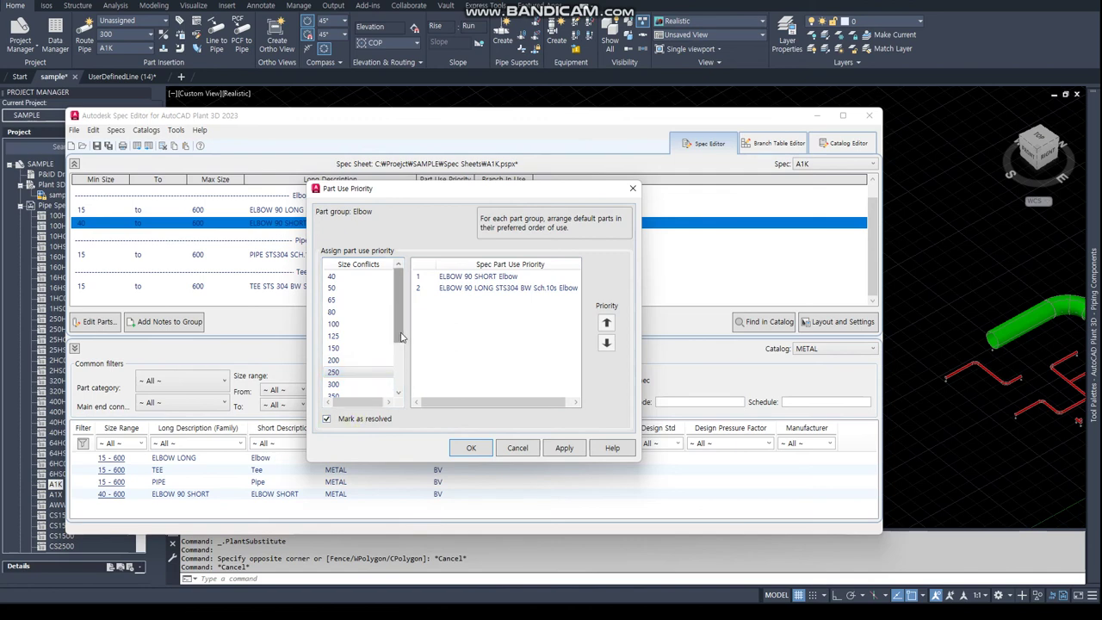
scroll(359, 356, "down", 3)
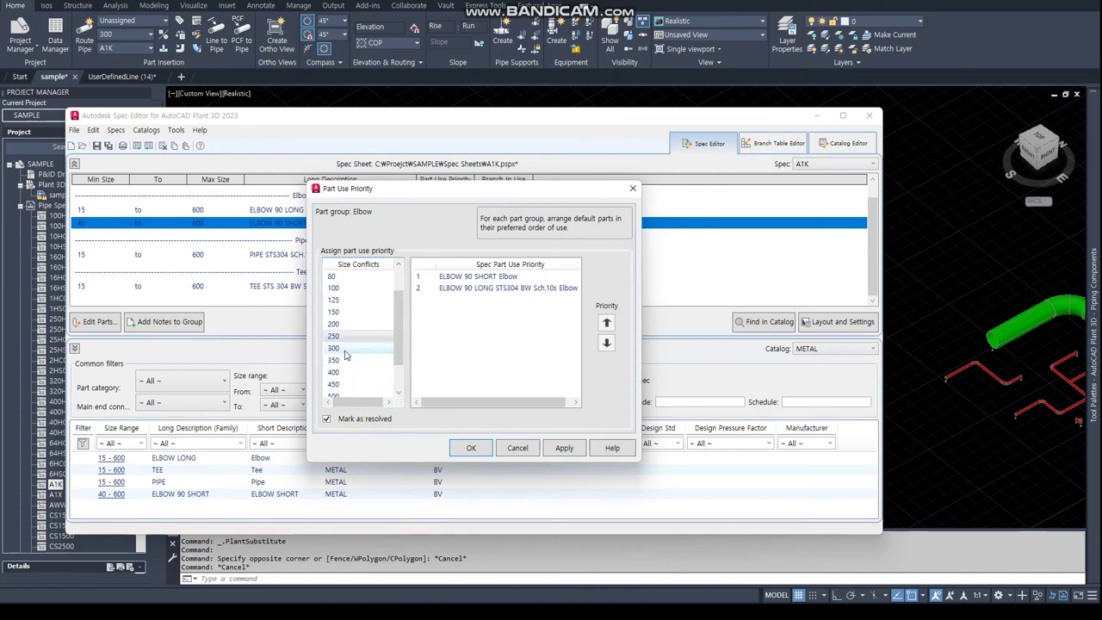
- Mark the remaining conflicts resolved for sizes 300 through 600
left_click(345, 349)
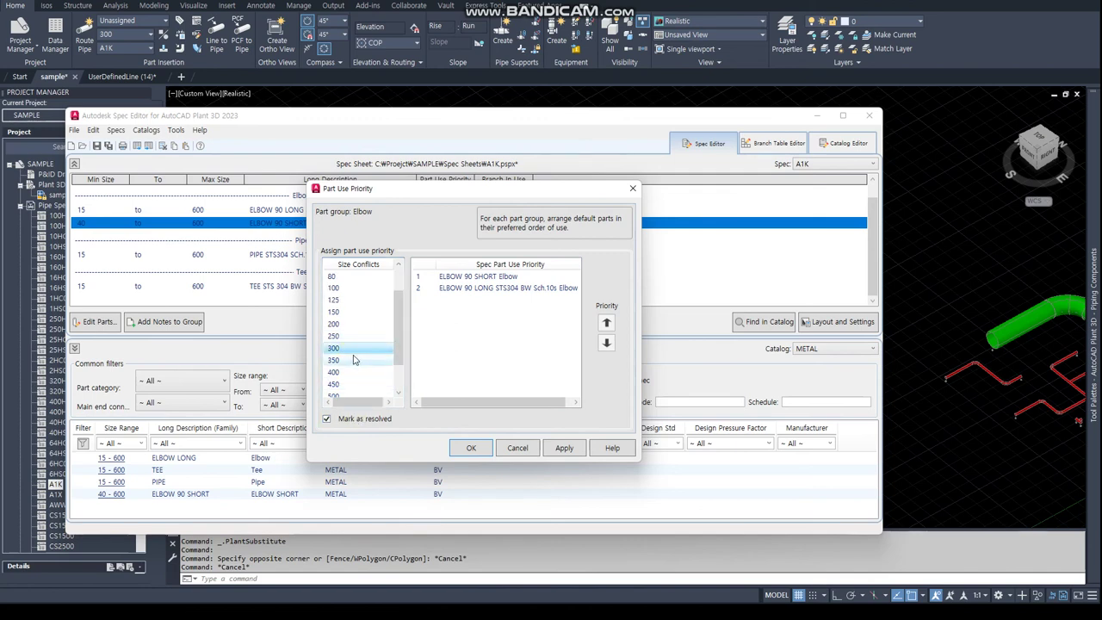
left_click(352, 373)
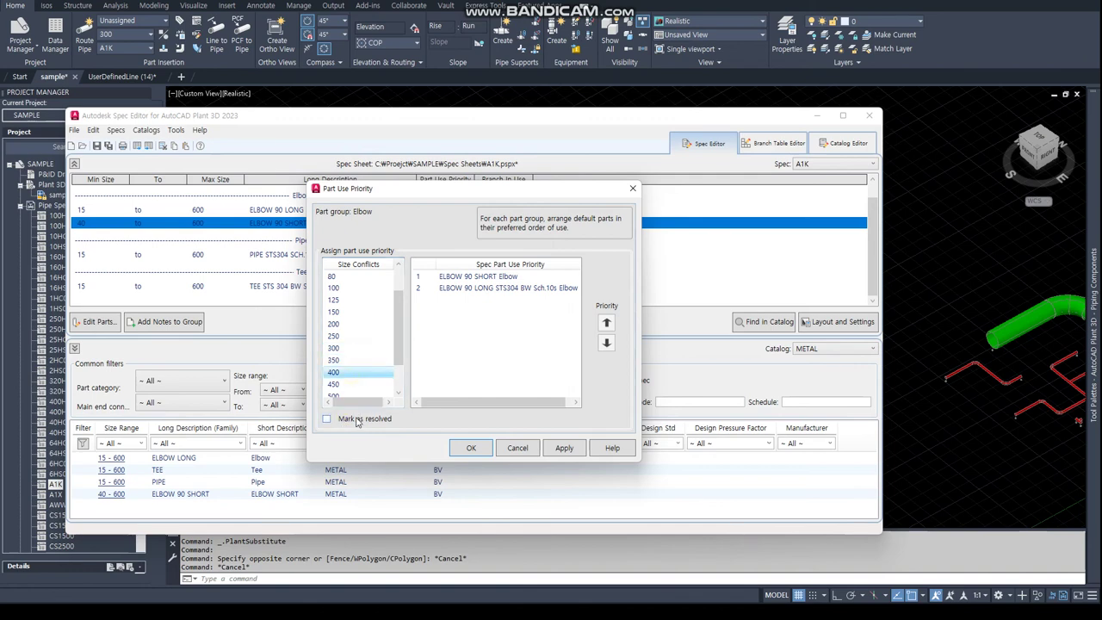
left_click(358, 420)
left_click(360, 418)
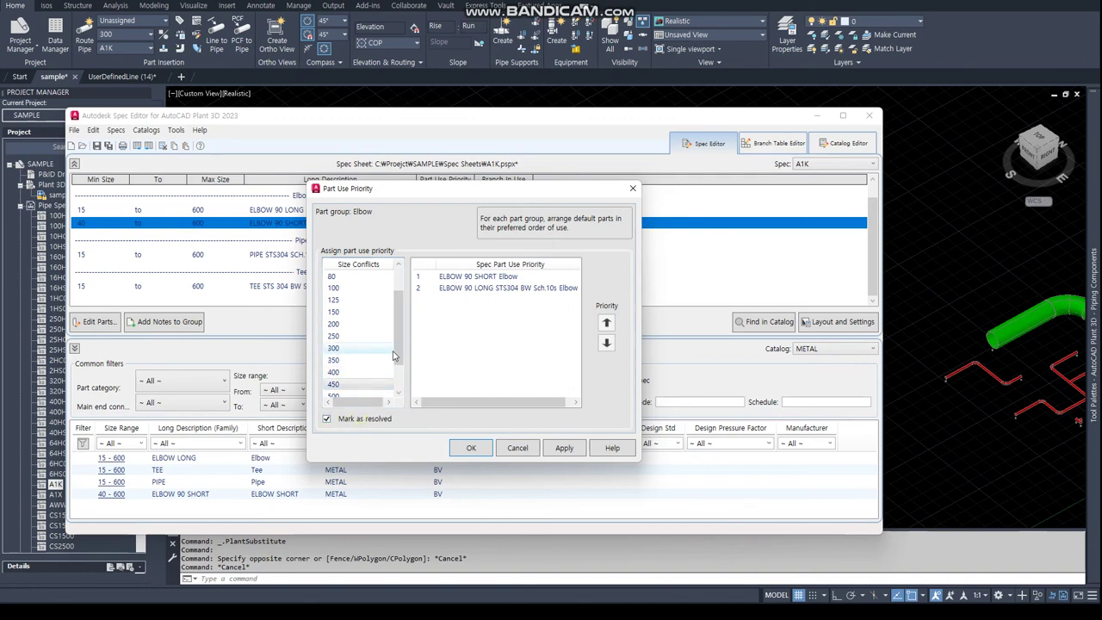
scroll(357, 380, "down", 1)
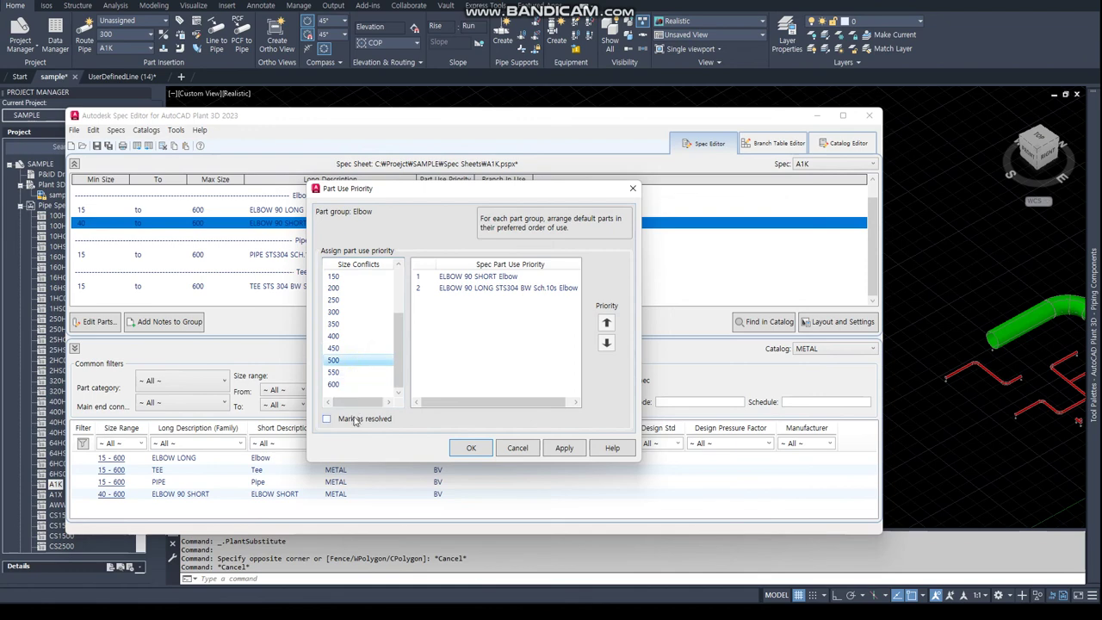
left_click(349, 373)
left_click(354, 421)
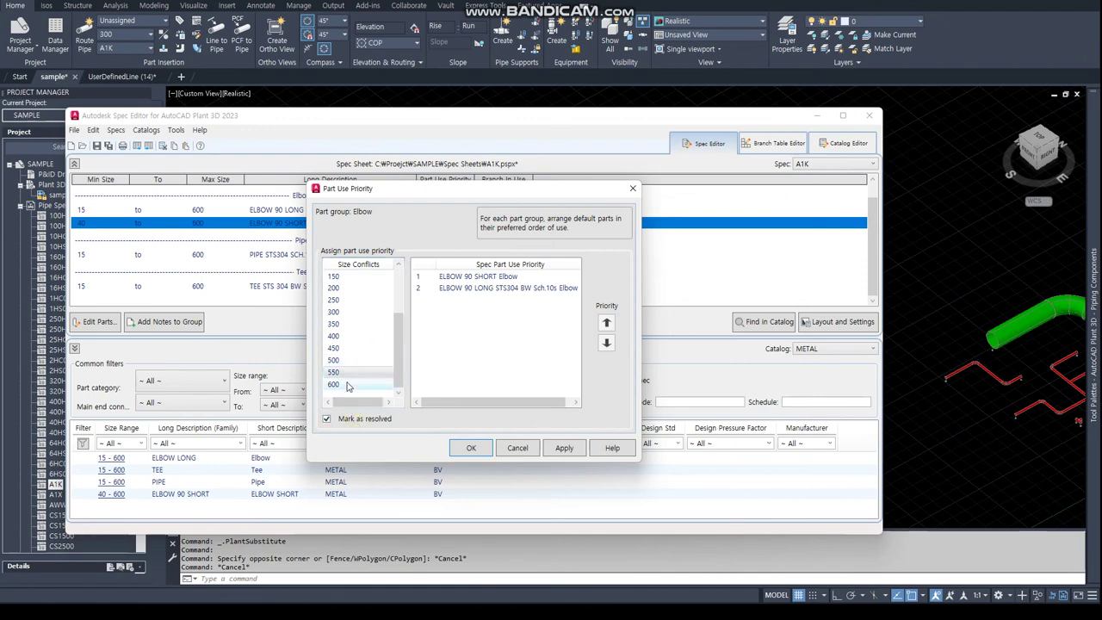
left_click(348, 385)
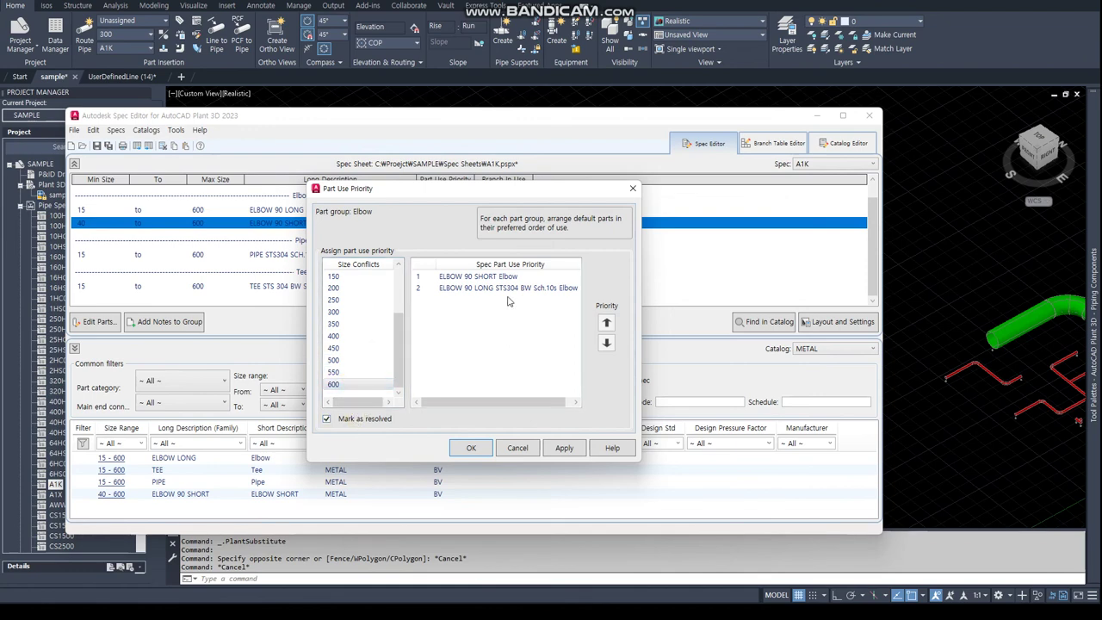
- Accept the priority settings, save the A1K spec and close the Spec Editor
left_click(473, 450)
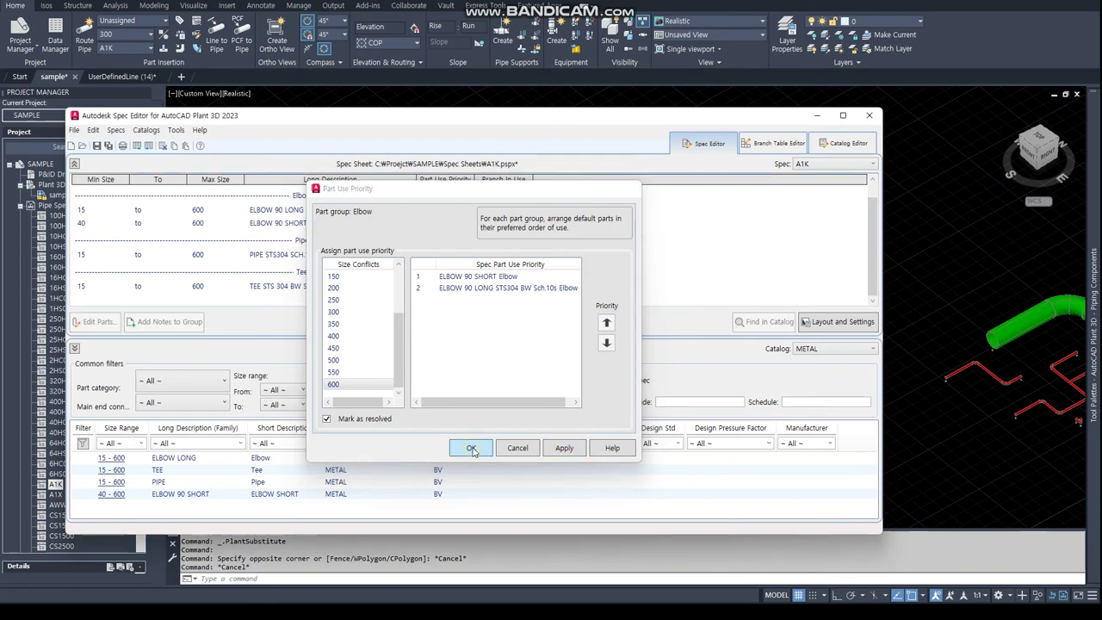
left_click(457, 213)
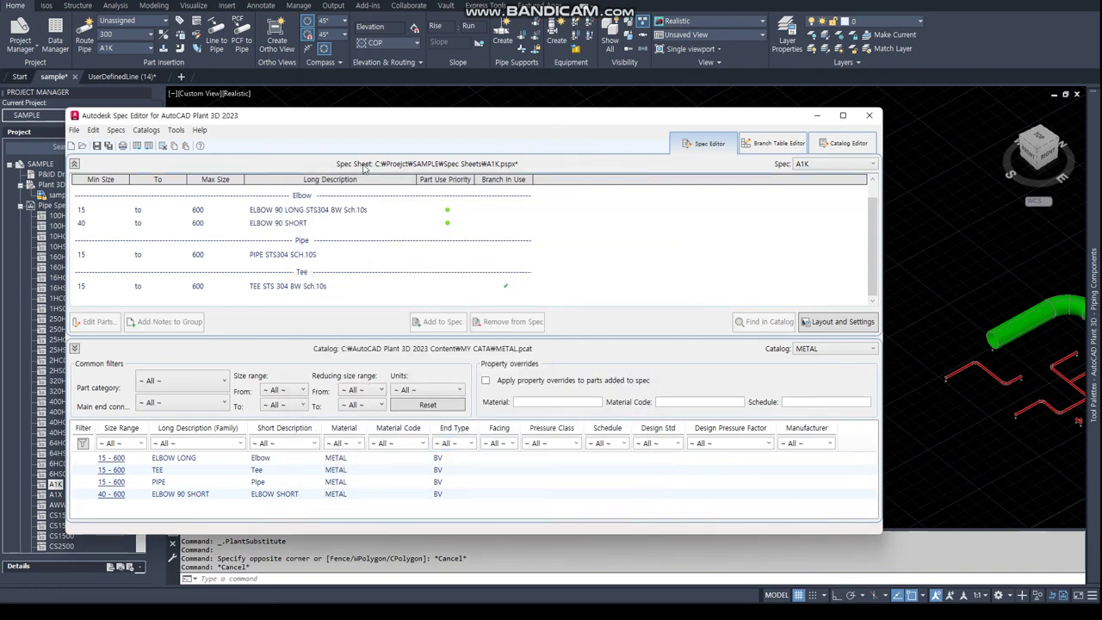
left_click(109, 146)
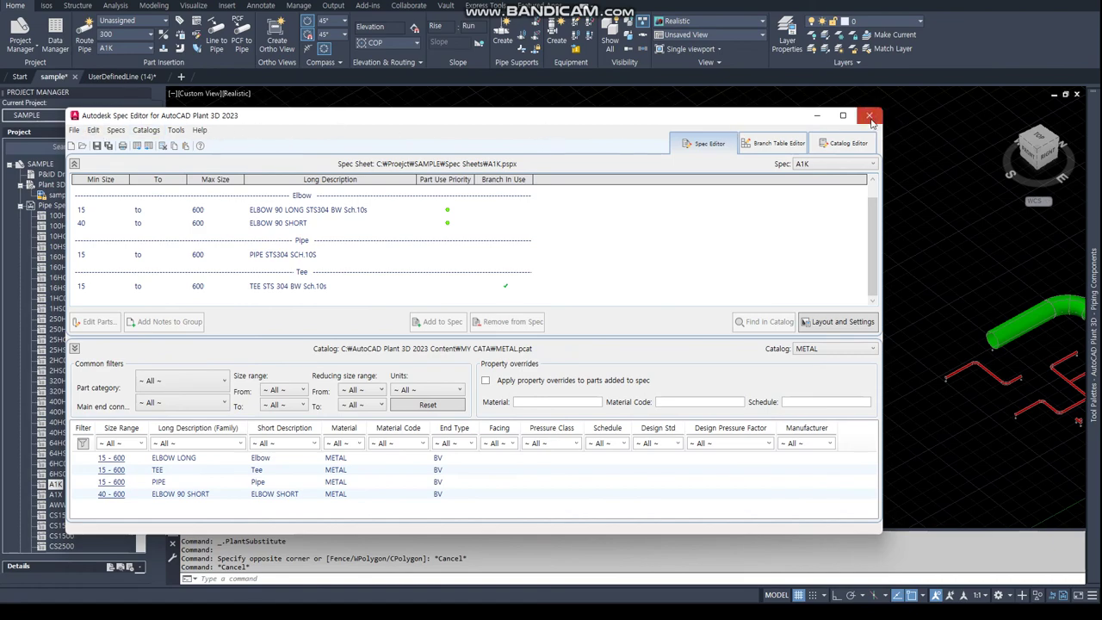
left_click(870, 116)
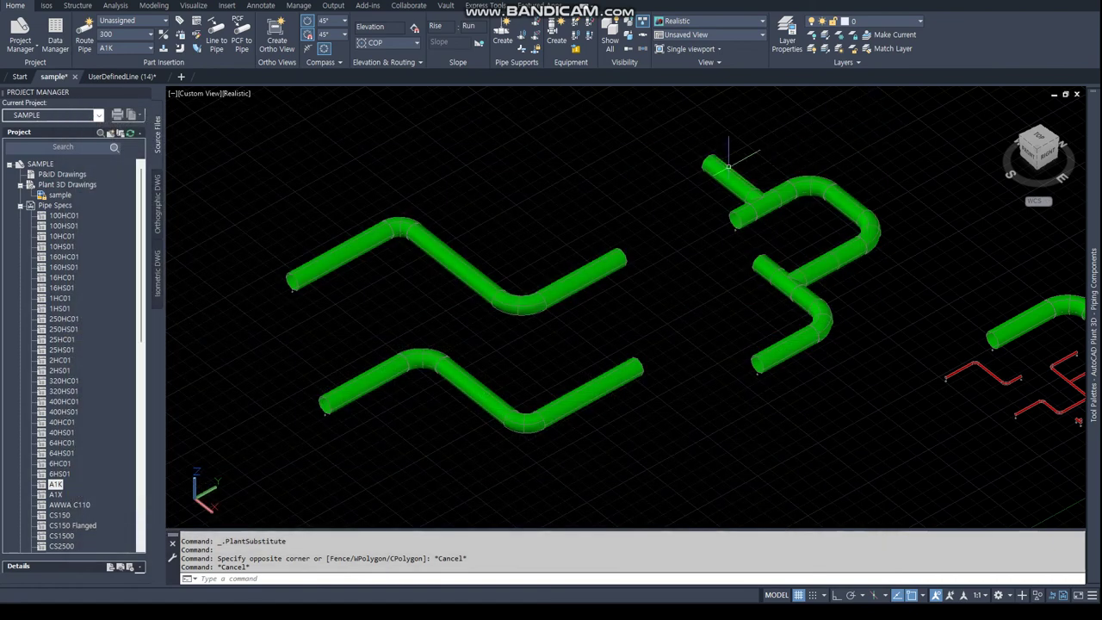
- Switch the pipe routing spec to A1X
left_click(128, 49)
left_click(120, 74)
left_click(126, 49)
left_click(125, 47)
- Route a size-300 A1X pipe run with one bend and its elbow
left_click(84, 39)
scroll(474, 310, "down", 3)
scroll(486, 319, "up", 3)
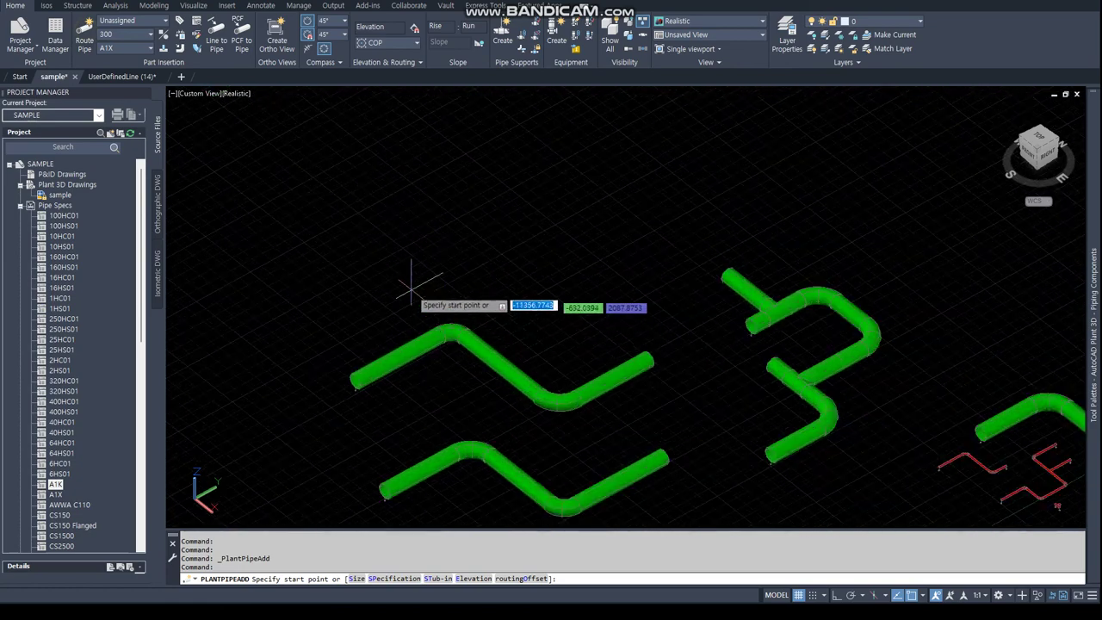
left_click(269, 191)
left_click(370, 137)
left_click(515, 245)
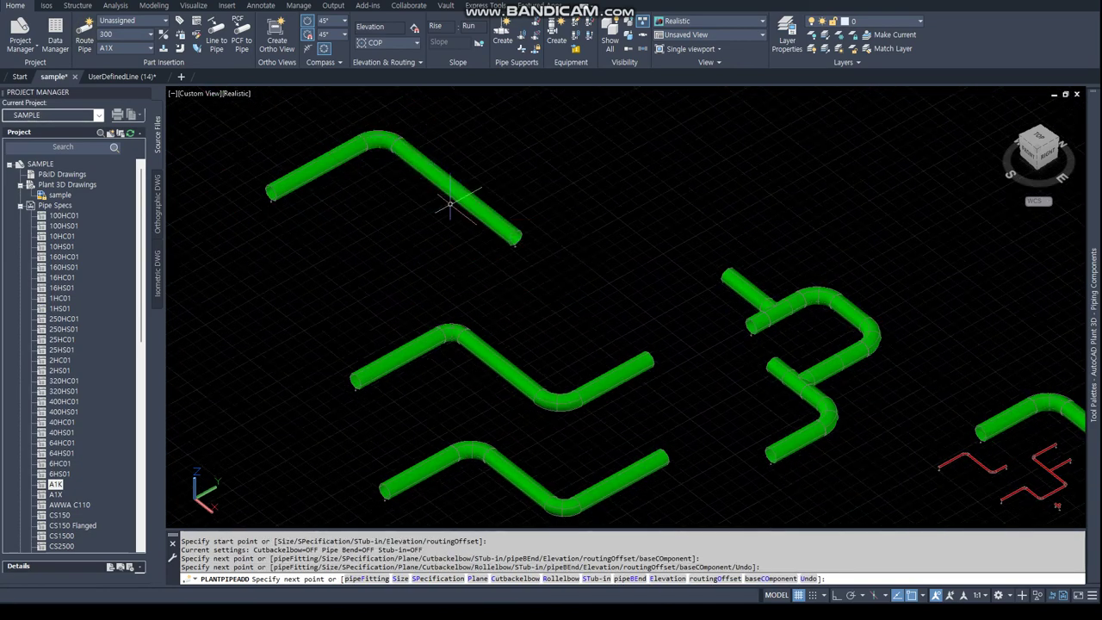
key("Escape")
middle_click_drag(450, 197, 494, 339)
scroll(421, 279, "up", 2)
- Switch the spec back to A1K and route another bent 300 pipe run
left_click(153, 49)
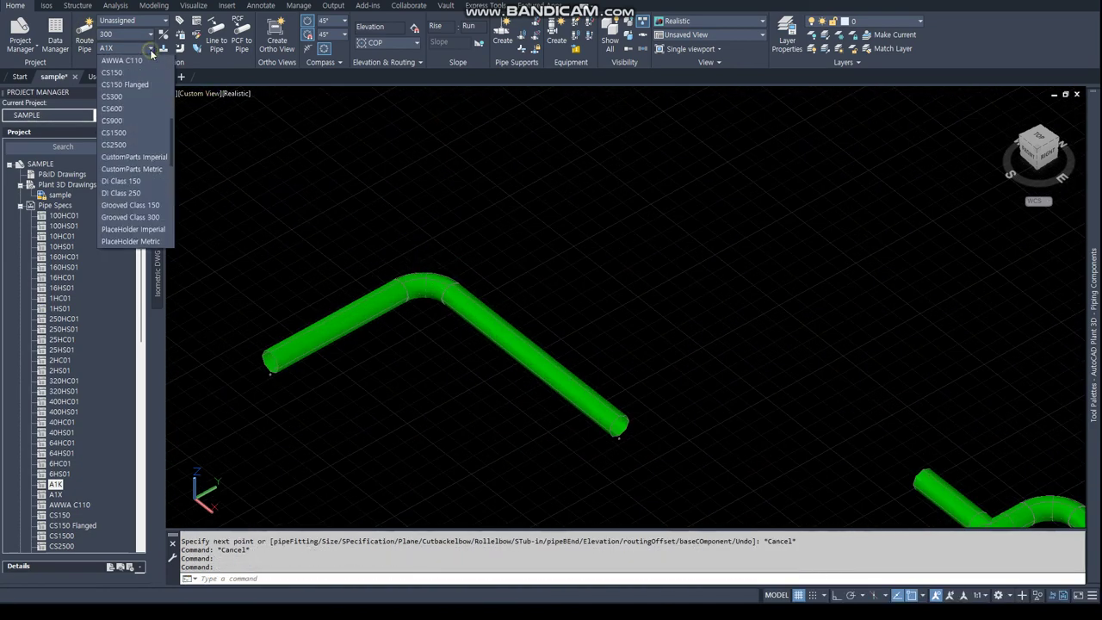
scroll(124, 77, "up", 1)
left_click(120, 88)
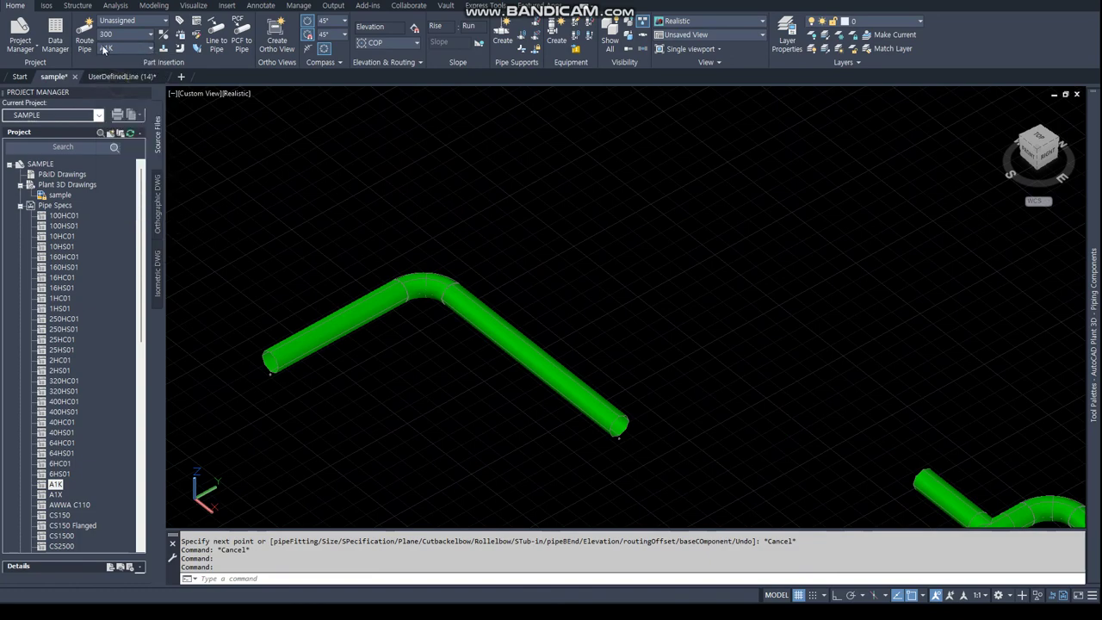
left_click(84, 38)
left_click(360, 224)
scroll(504, 207, "up", 2)
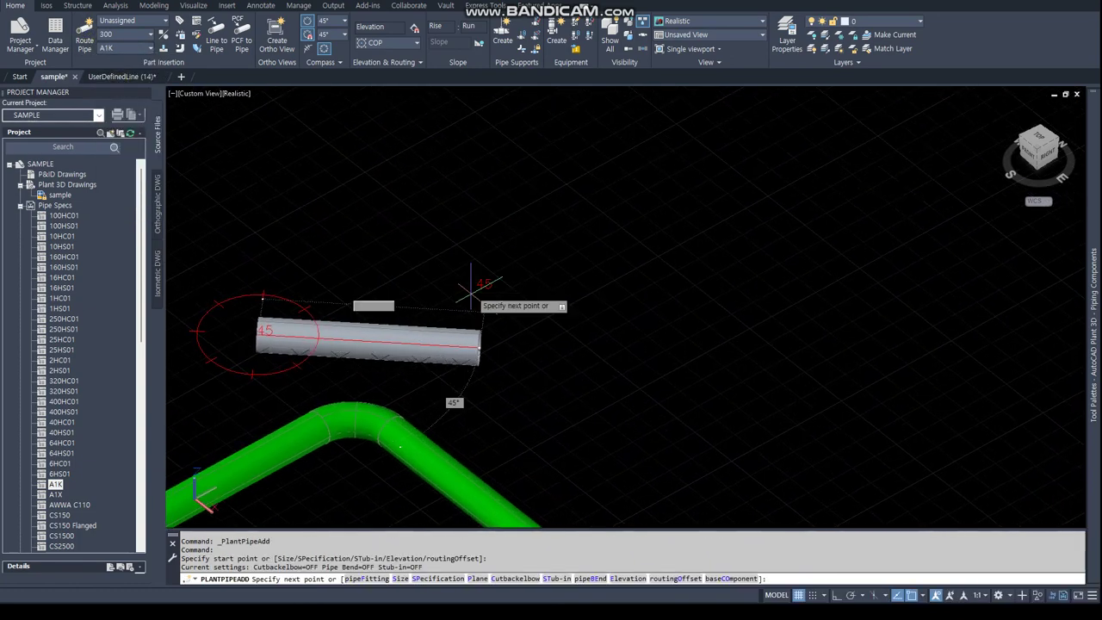
left_click(470, 256)
key("Escape")
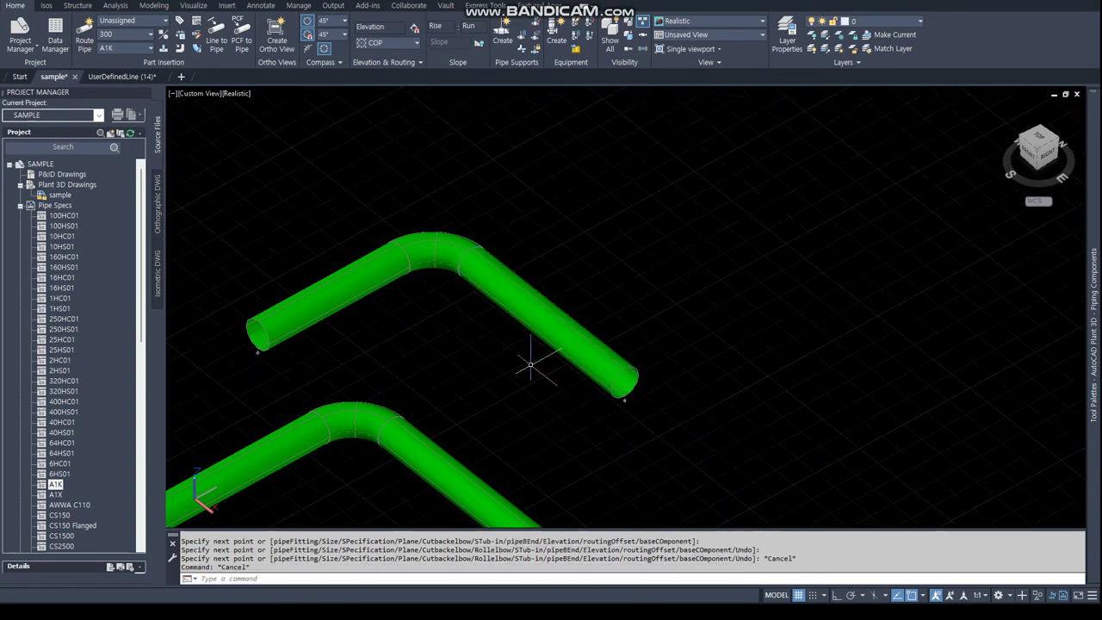
- Check substitute options for the new elbow, placed as 300 ELBOW 90L 300A
scroll(537, 362, "down", 4)
scroll(519, 315, "up", 3)
middle_click_drag(535, 203, 535, 259)
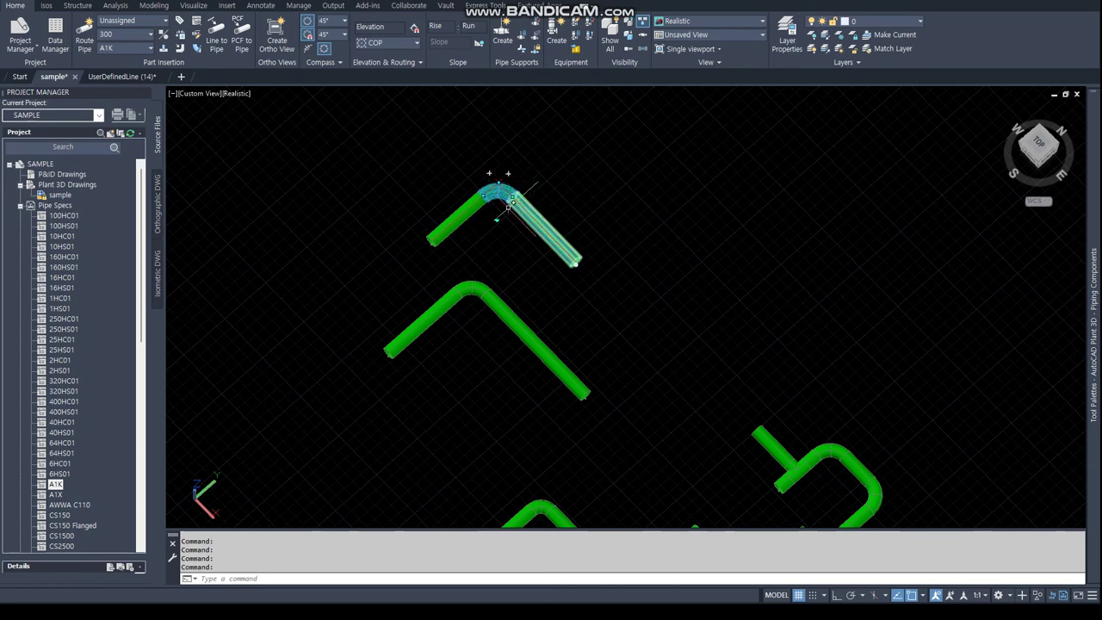
left_click(497, 219)
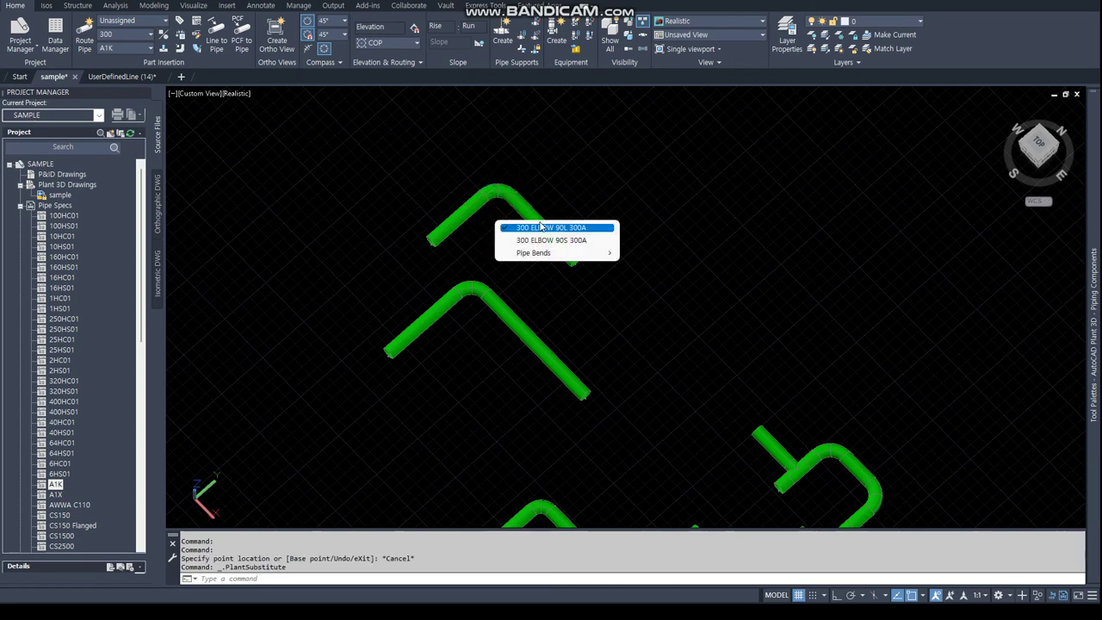
key("Escape")
key("Escape")
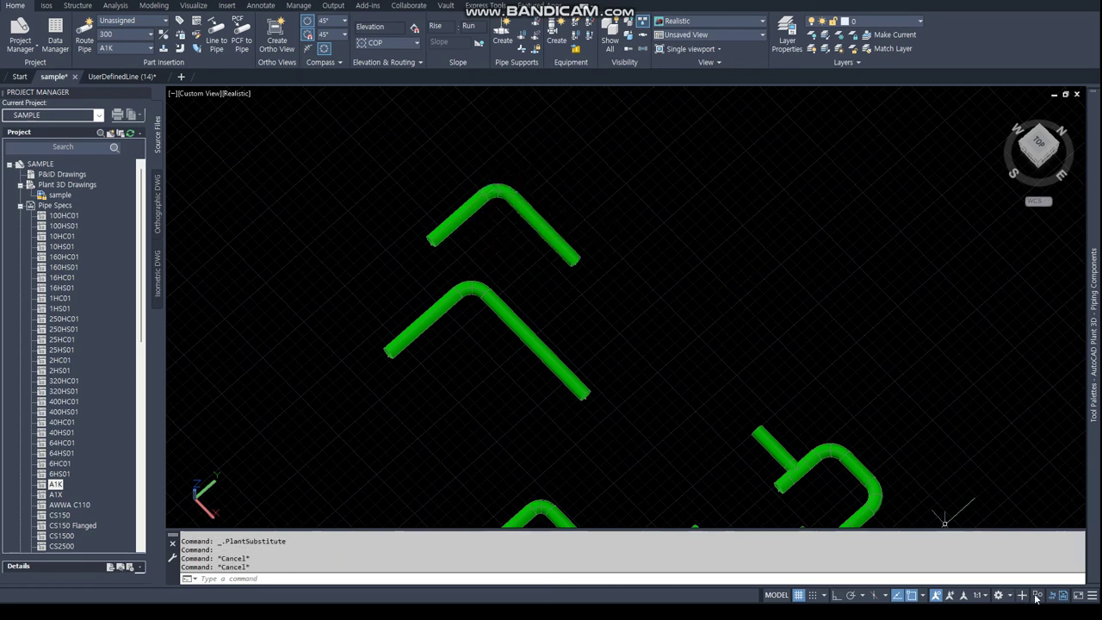
- Run Check for Spec Updates to confirm the pipe specs are up to date
left_click(1062, 600)
left_click(598, 345)
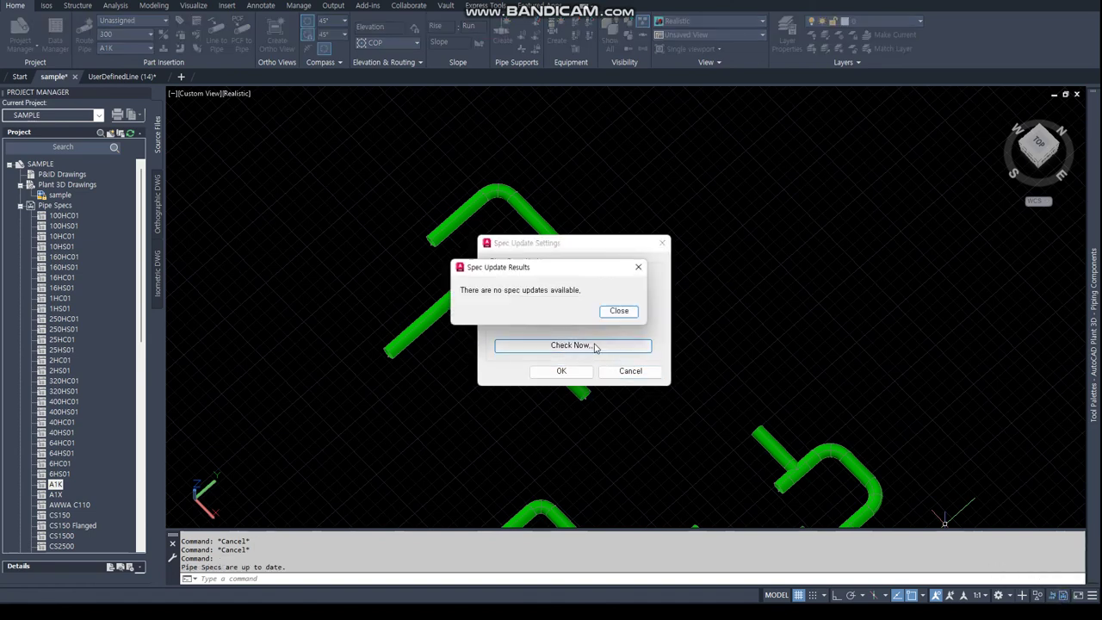
left_click(618, 315)
left_click(534, 372)
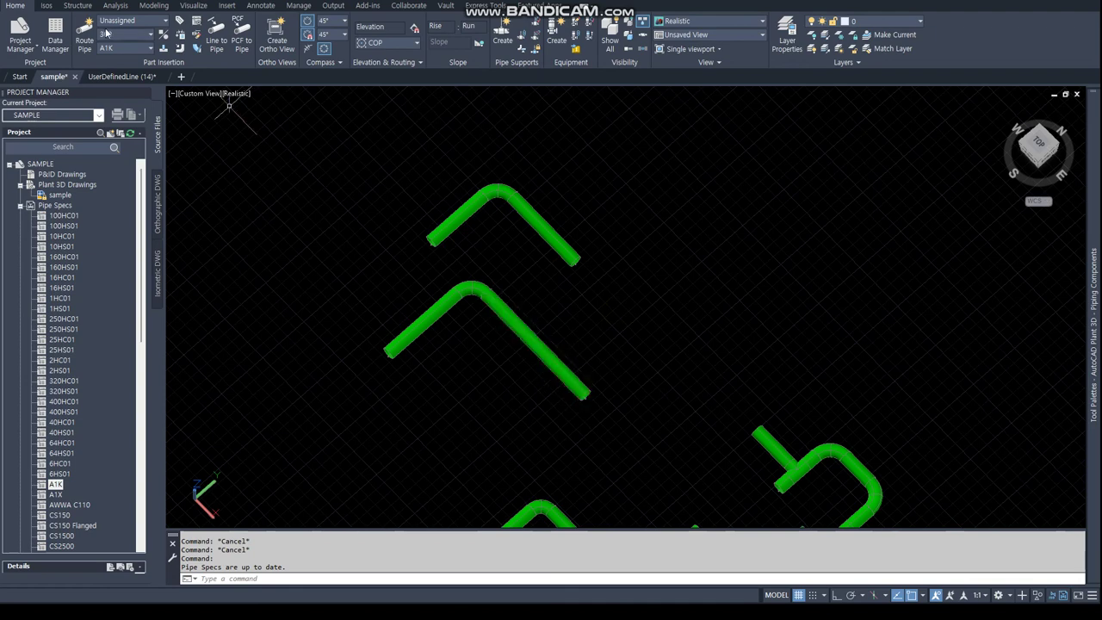
- Try size 65 in A1X, then set routing back to spec A1K at size 300
left_click(131, 53)
left_click(108, 74)
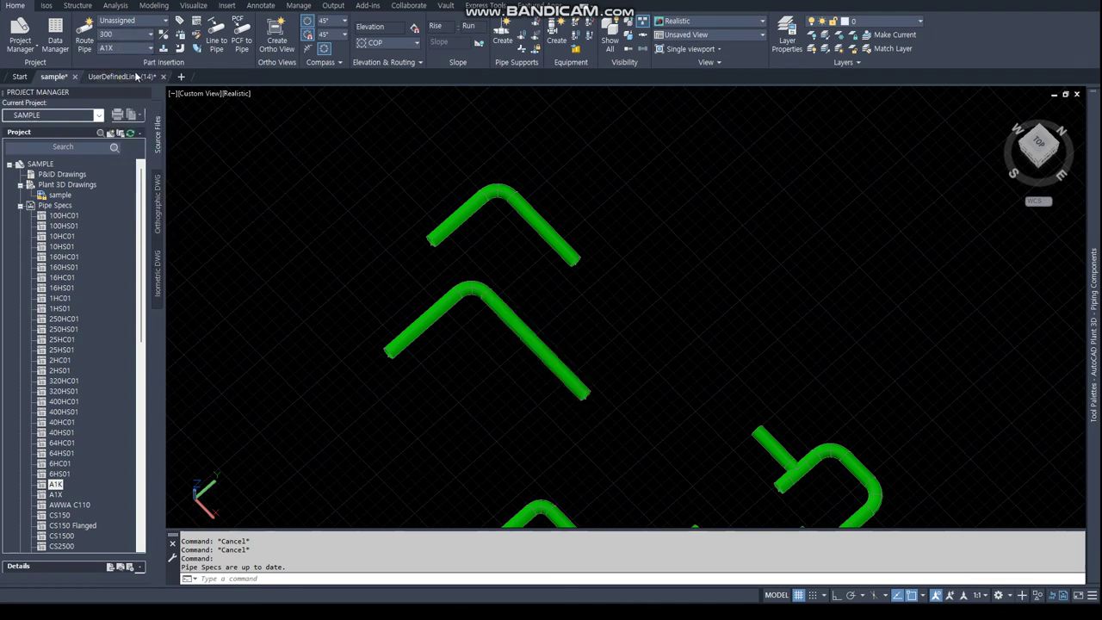
left_click(144, 36)
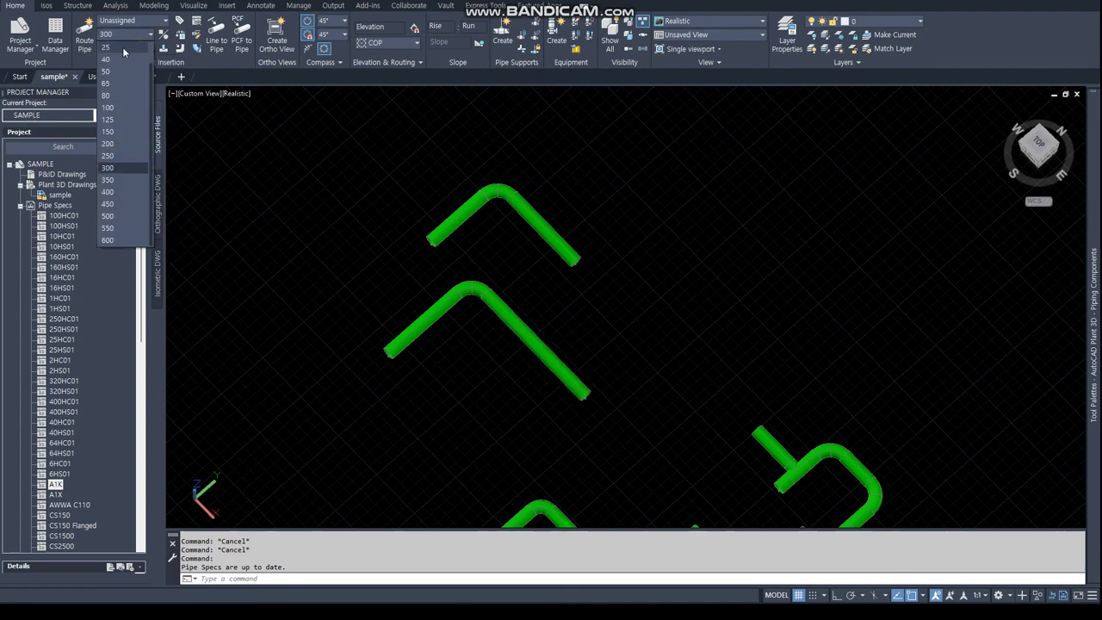
left_click(121, 87)
left_click(127, 48)
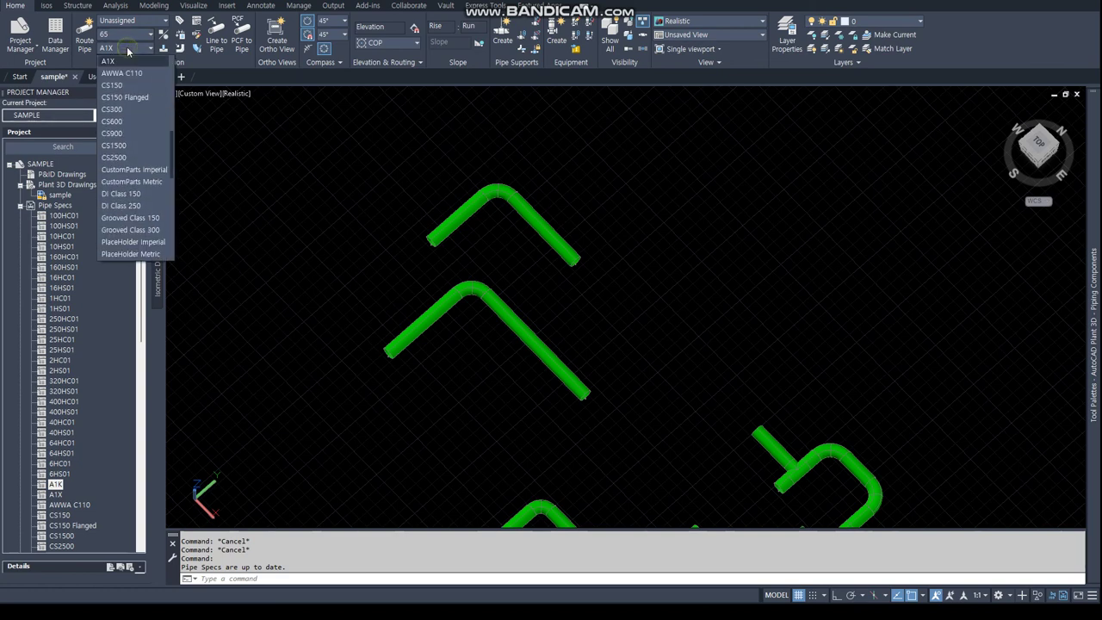
left_click(122, 86)
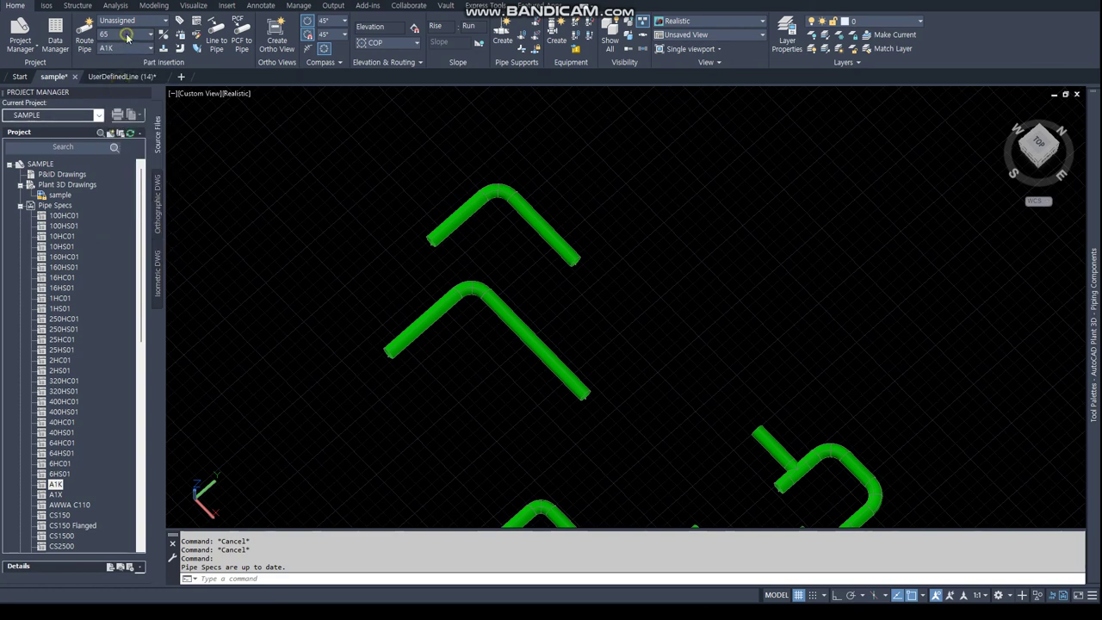
left_click(127, 36)
left_click(108, 168)
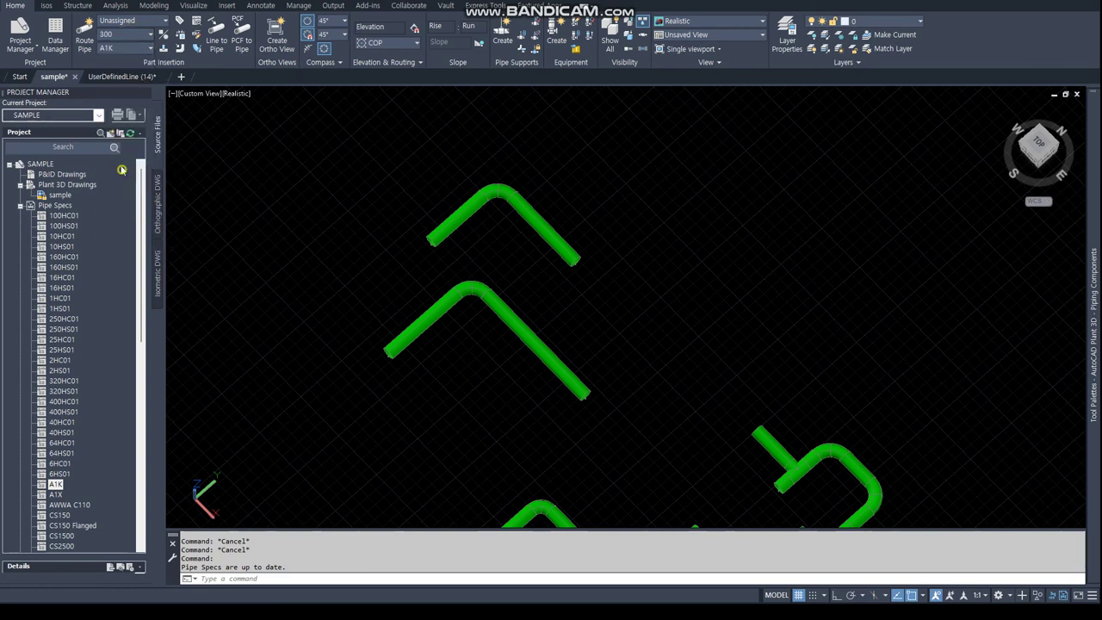
- Route an L-shaped size-300 pipe with one elbow
left_click(85, 34)
middle_click_drag(354, 276, 543, 284)
scroll(541, 284, "up", 2)
left_click(433, 297)
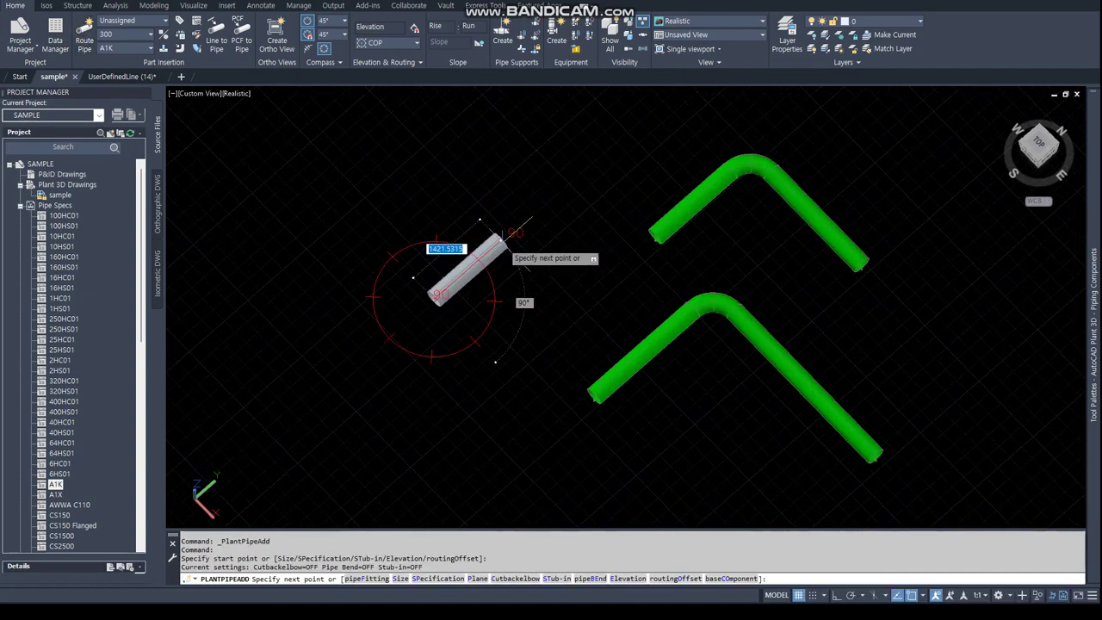
left_click(500, 245)
left_click(569, 315)
key("Escape")
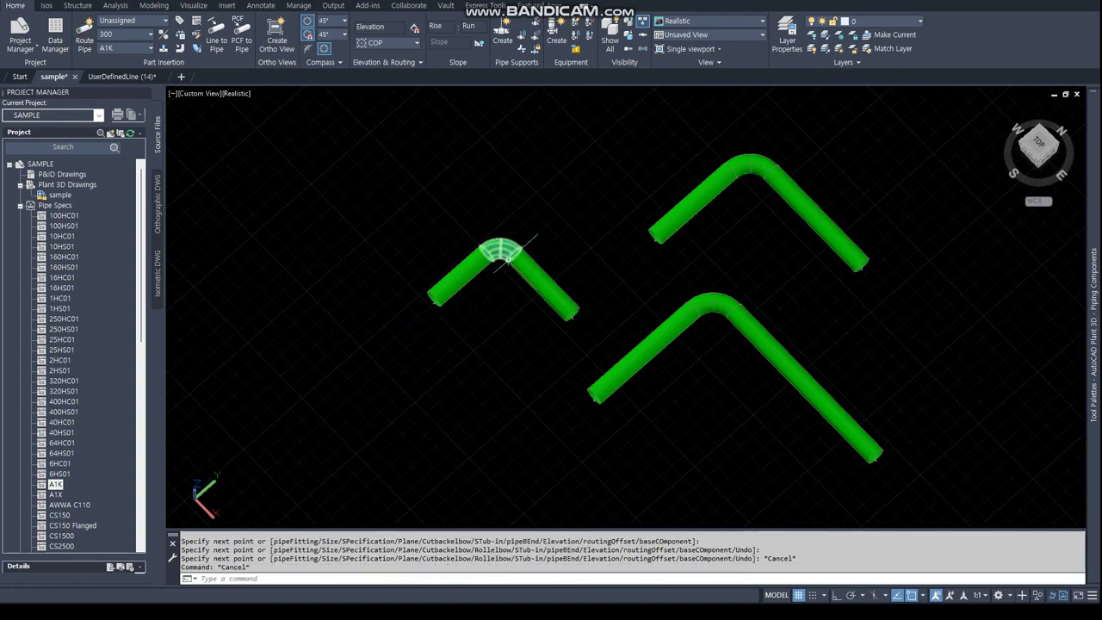
- Switch the spec to A1X and route another L-shaped 300 pipe
left_click(128, 47)
left_click(120, 77)
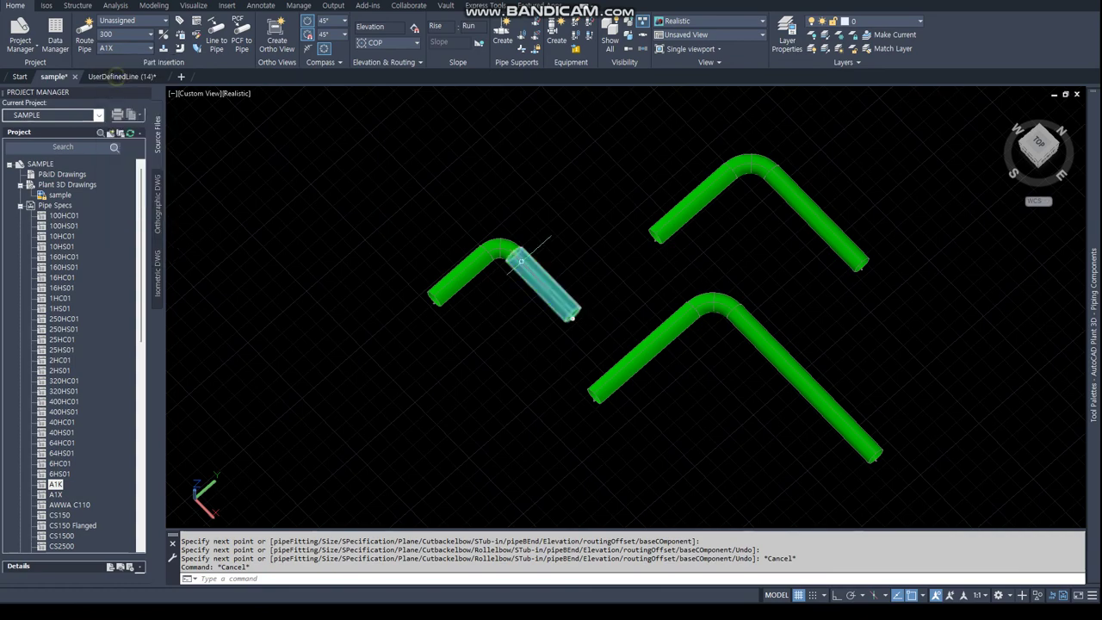
left_click(85, 36)
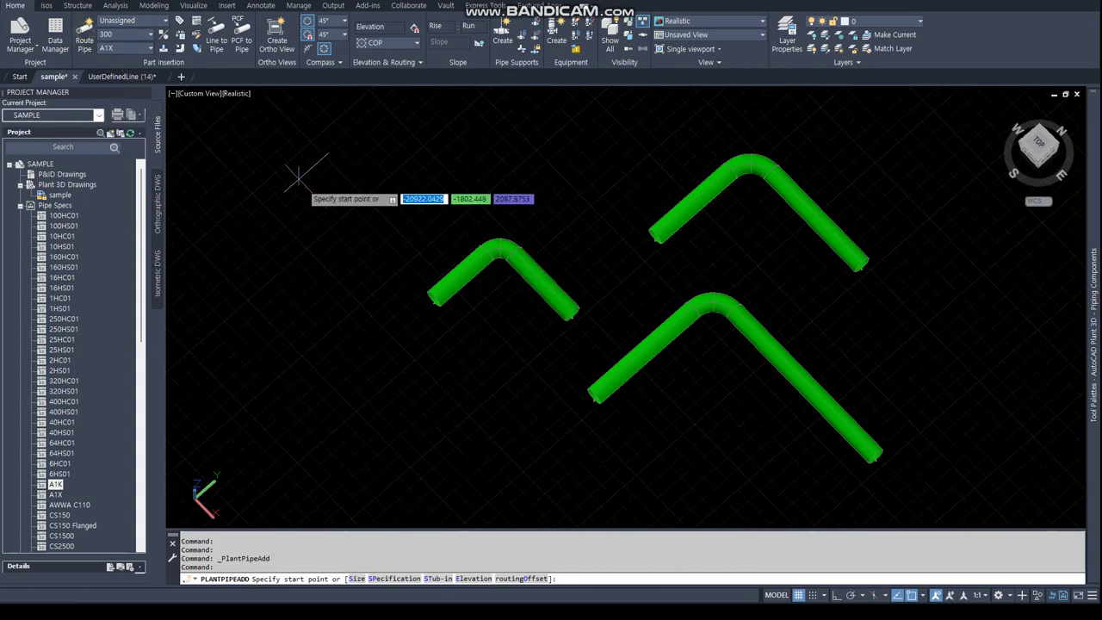
left_click(396, 249)
left_click(499, 166)
left_click(595, 243)
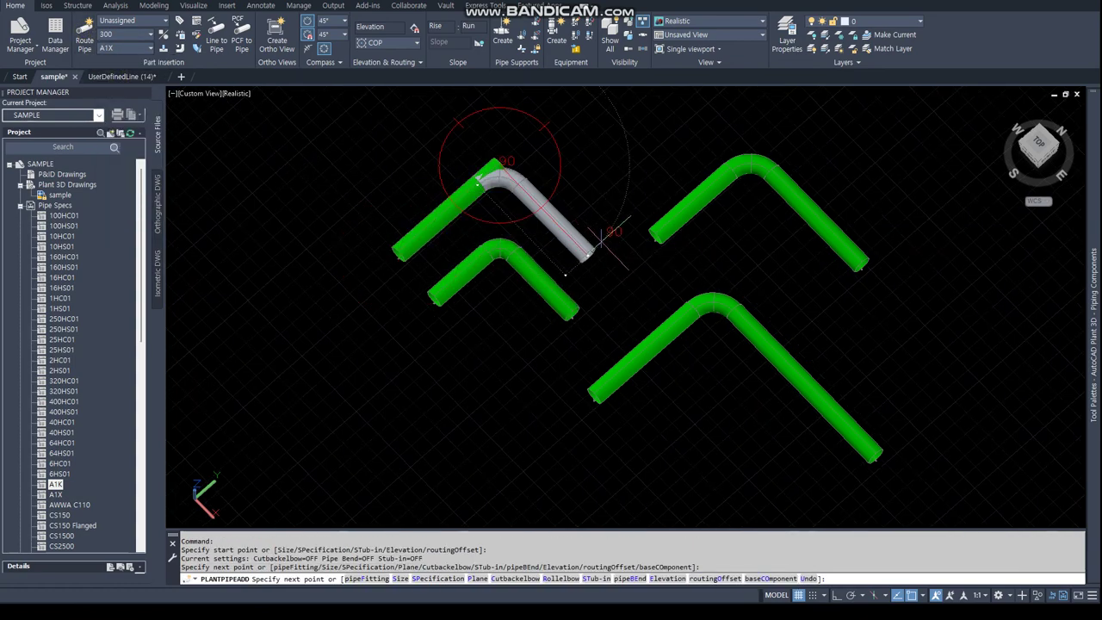
key("Escape")
key("Escape")
- Compare substitute elbow options on the lower and upper L-shaped pipes
scroll(495, 225, "up", 5)
middle_click_drag(495, 225, 492, 184, "shift")
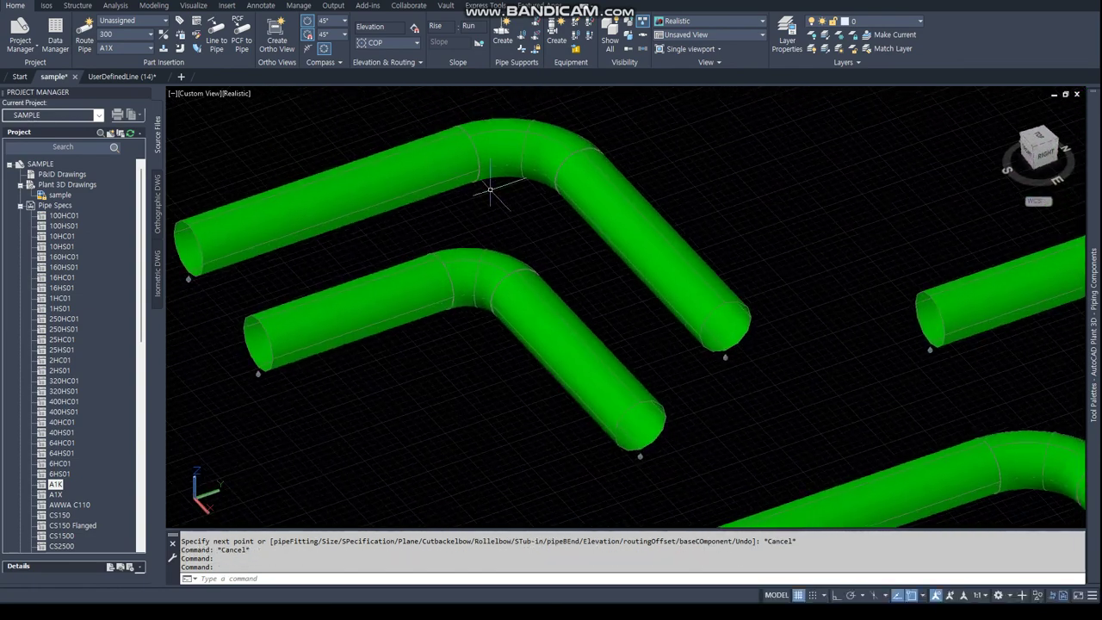
left_click(469, 256)
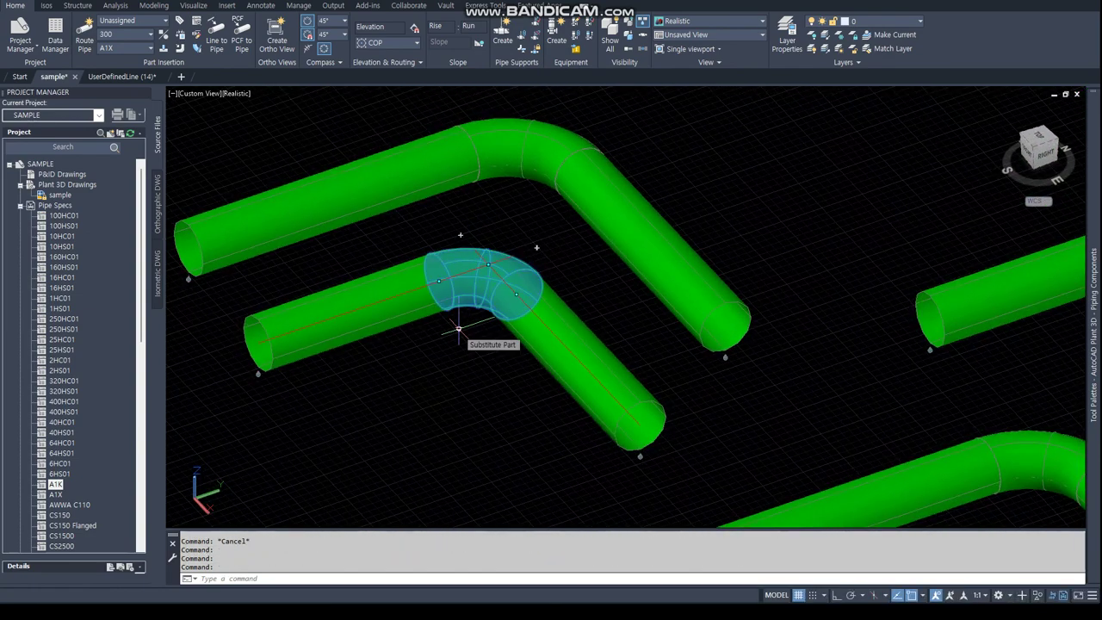
left_click(459, 330)
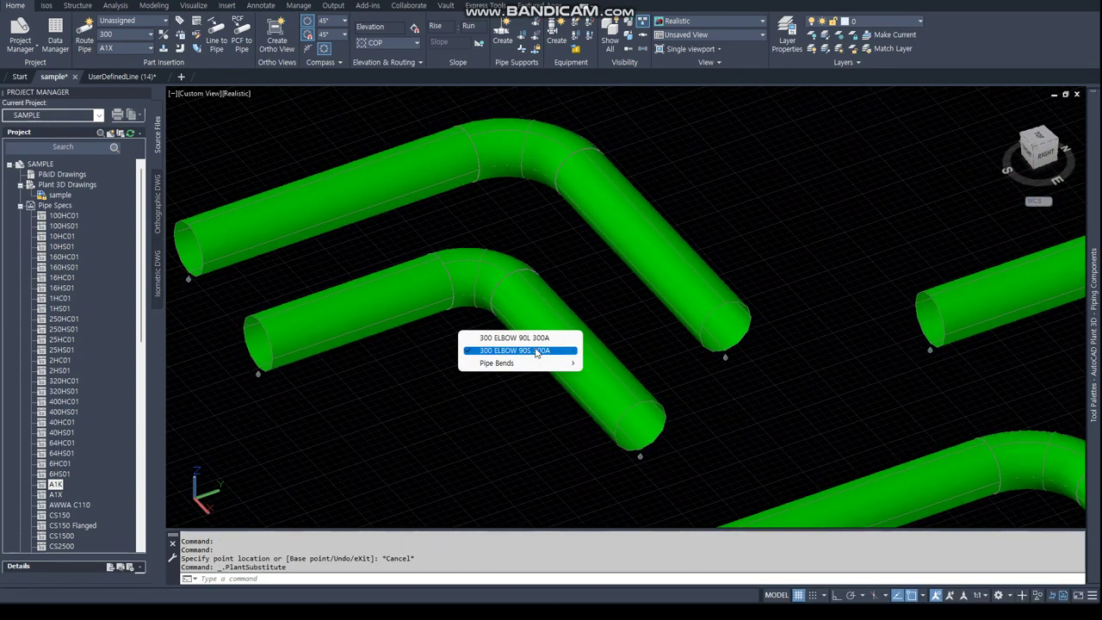
key("Escape")
key("Escape")
left_click(524, 160)
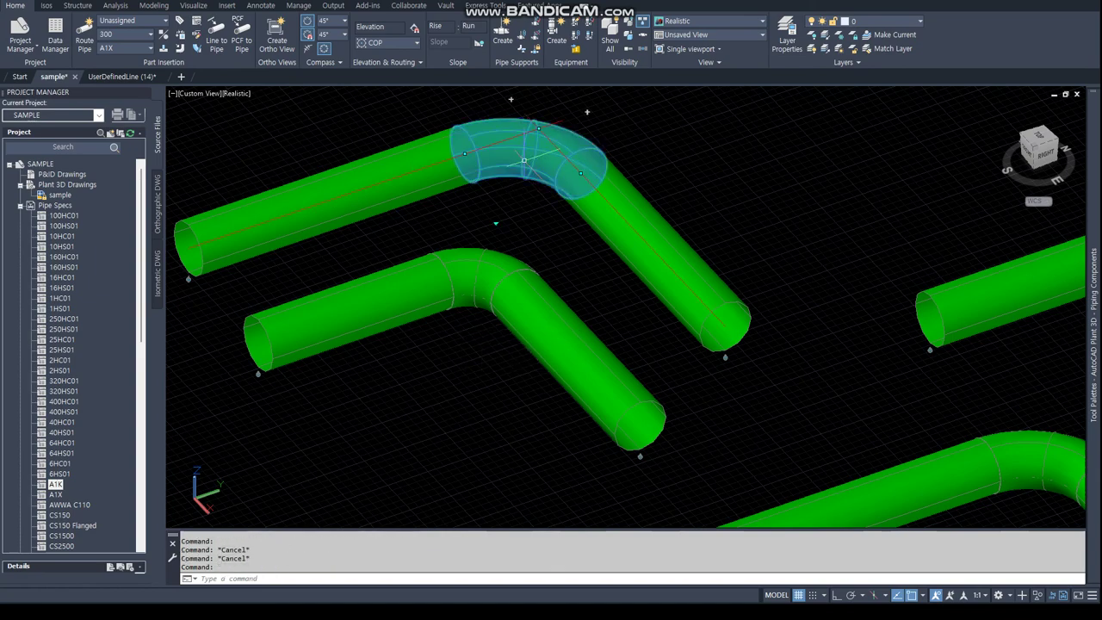
left_click(493, 223)
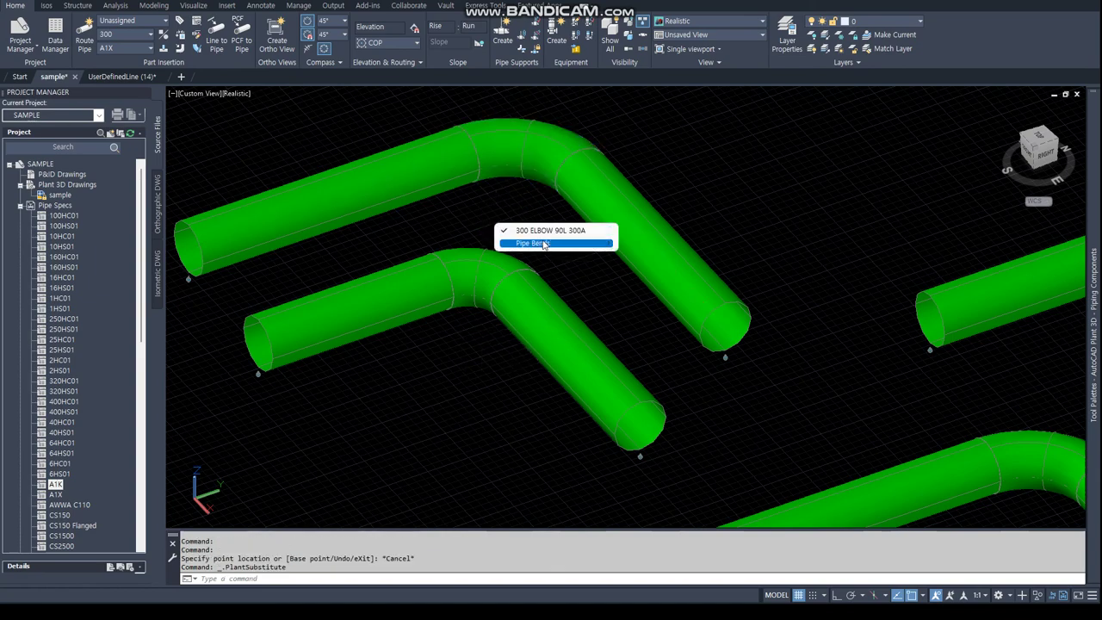
key("Escape")
scroll(475, 316, "down", 3)
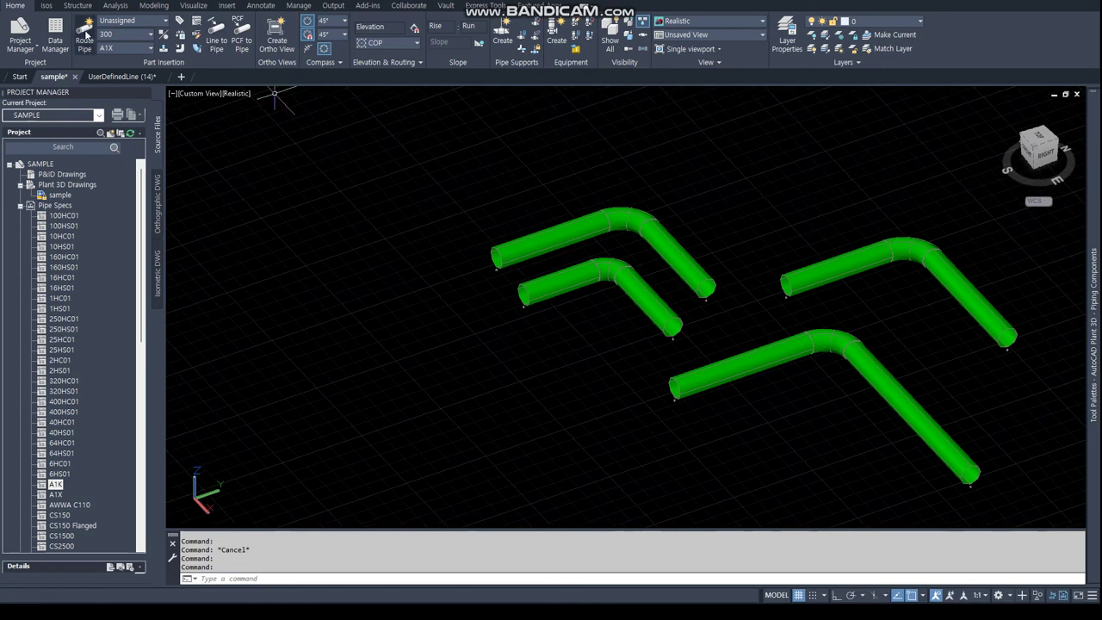
- Switch the spec to A1K and route a zig-zag 300 pipe with several elbows
left_click(124, 49)
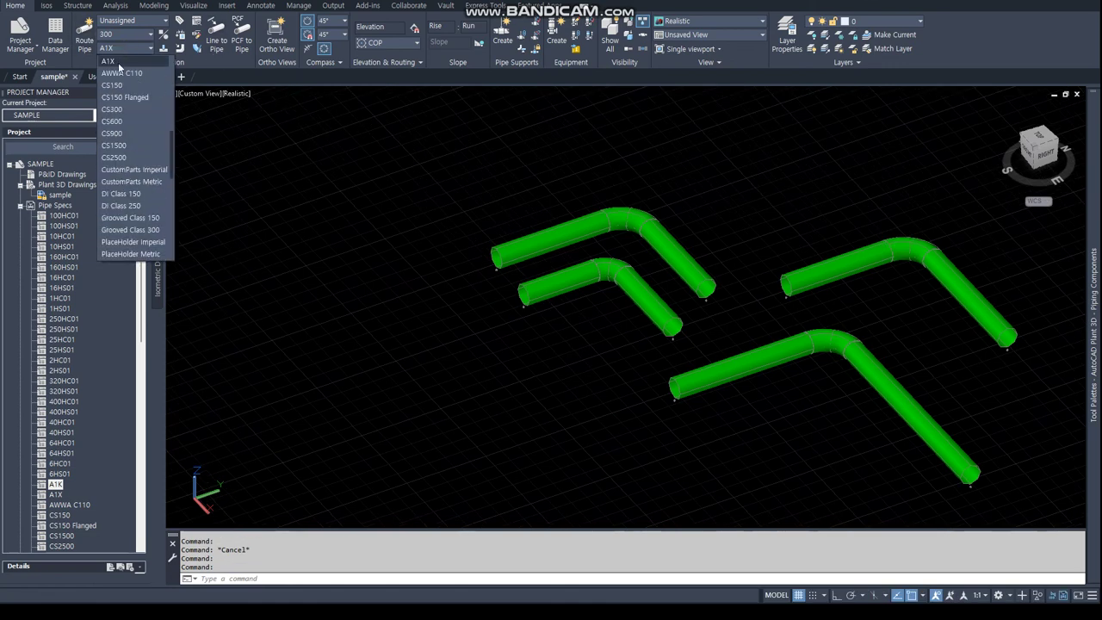
scroll(128, 80, "up", 1)
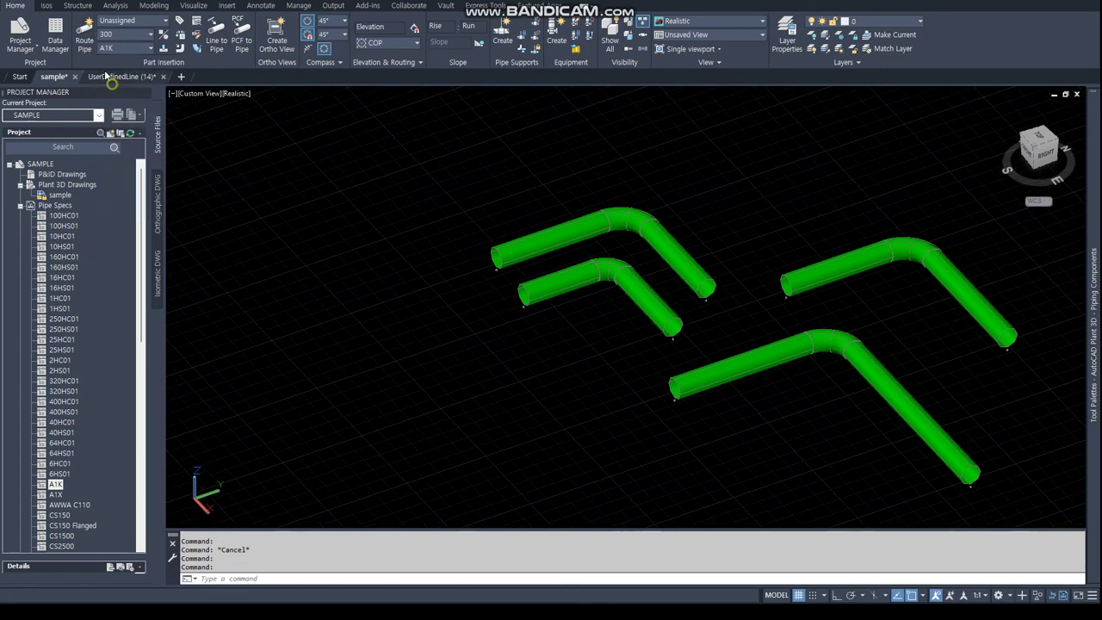
left_click(121, 61)
left_click(84, 35)
left_click(246, 347)
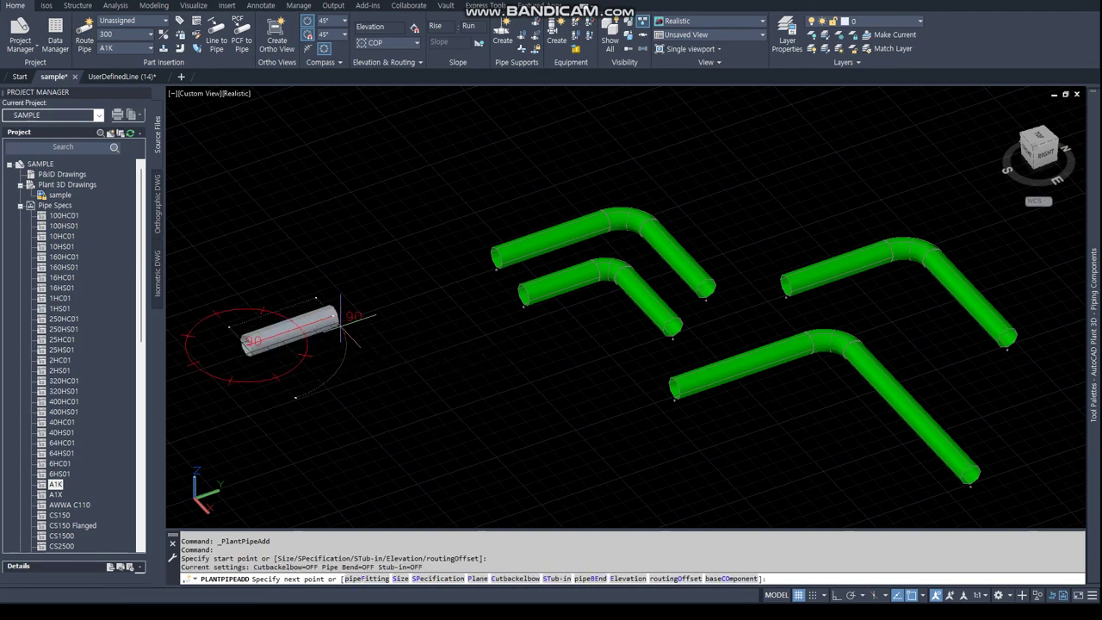
left_click(329, 313)
left_click(418, 395)
left_click(494, 371)
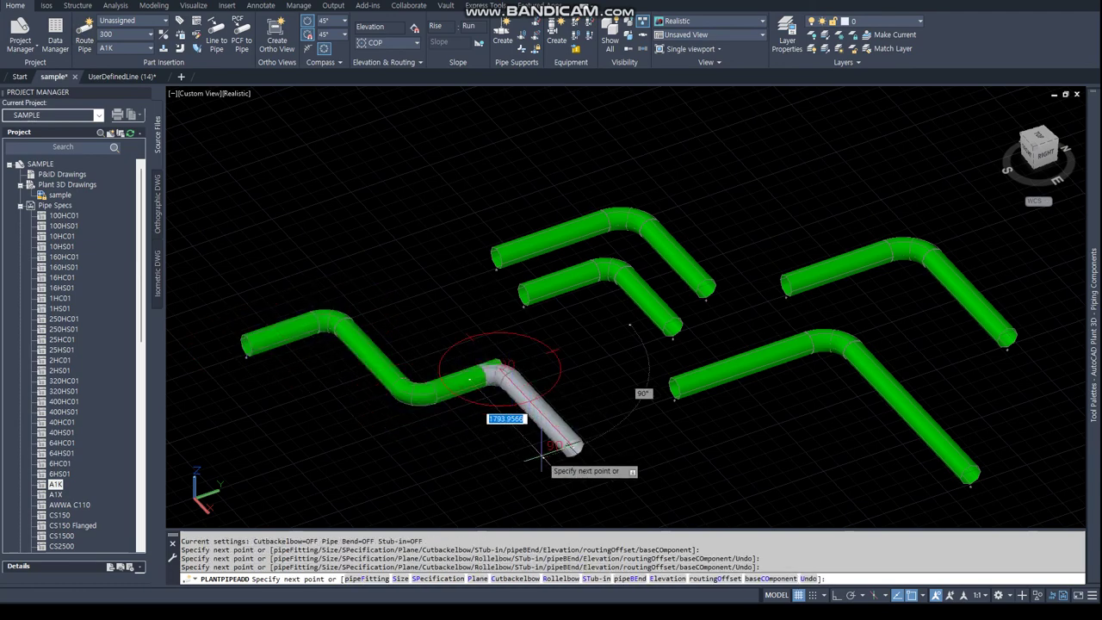
left_click(568, 449)
key("Escape")
- Confirm the zig-zag pipe's elbows are 300 ELBOW 90S 300A short elbows
scroll(500, 379, "up", 3)
left_click(506, 381)
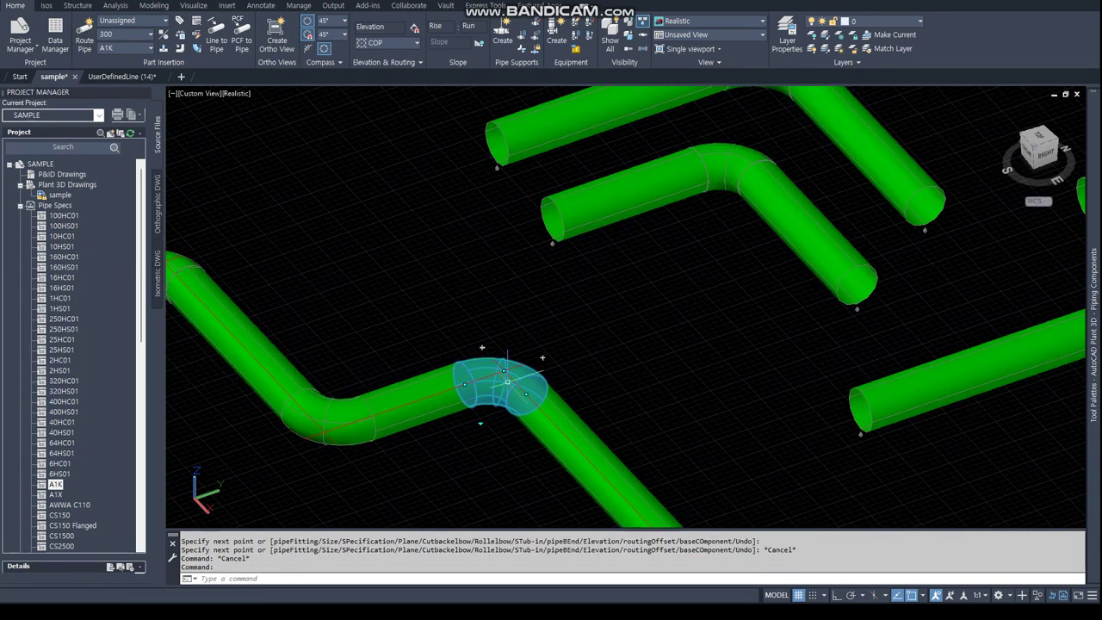
left_click(484, 420)
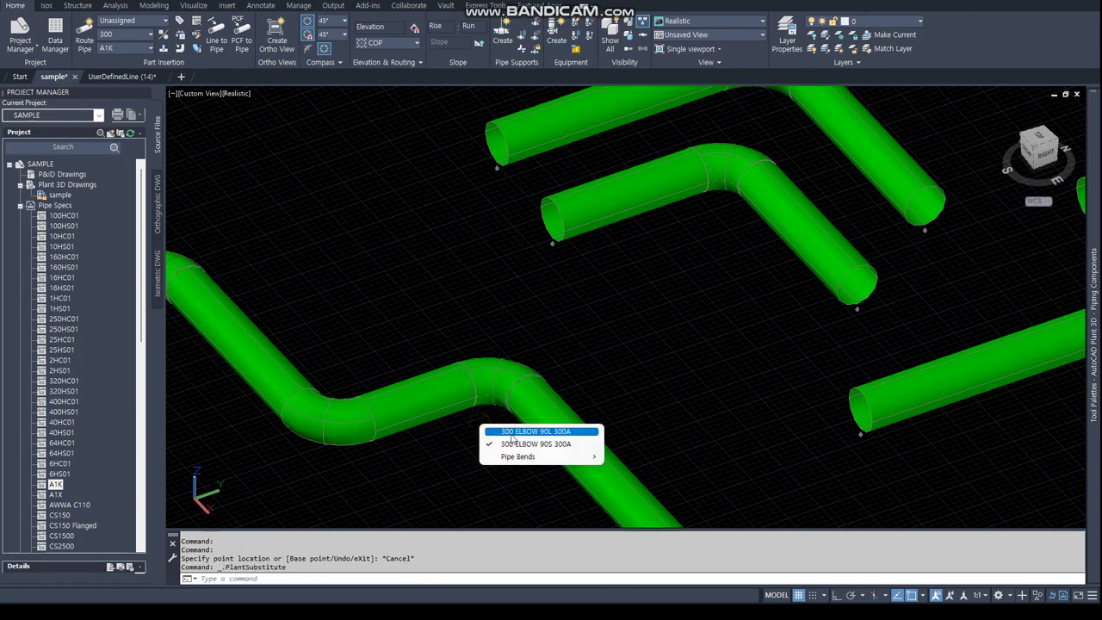
key("Escape")
scroll(447, 405, "down", 5)
- Select the zig-zag pipe and all its connected parts
key("Escape")
left_click(448, 405)
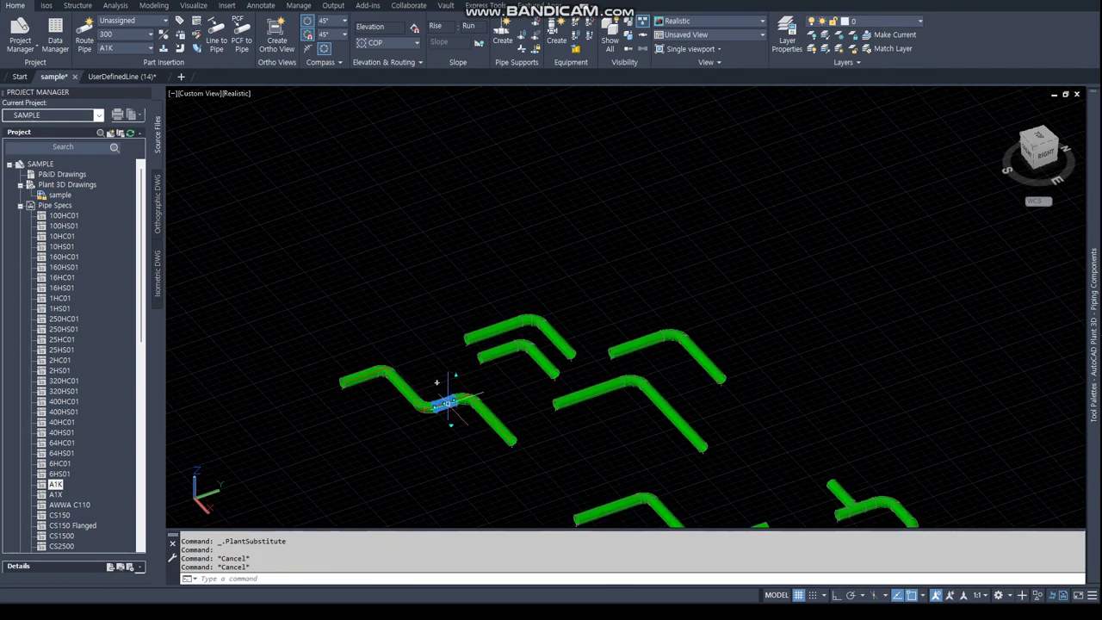
right_click(448, 405)
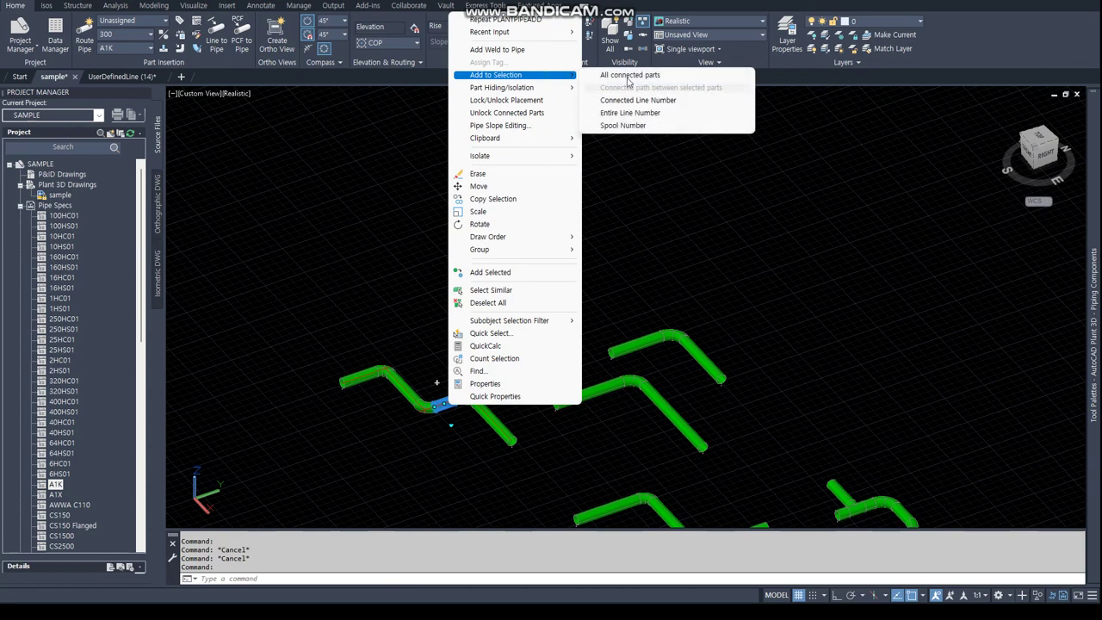
left_click(629, 75)
- Create a Quick Iso of the run and open the generated UserDefinedLine (15) drawing
left_click(46, 6)
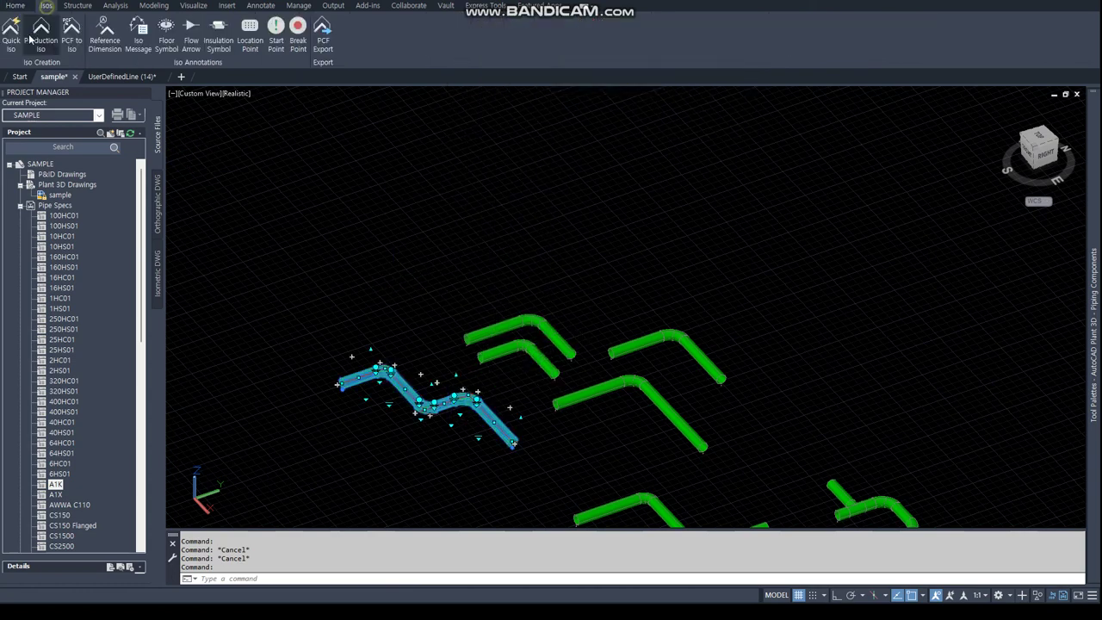
left_click(13, 39)
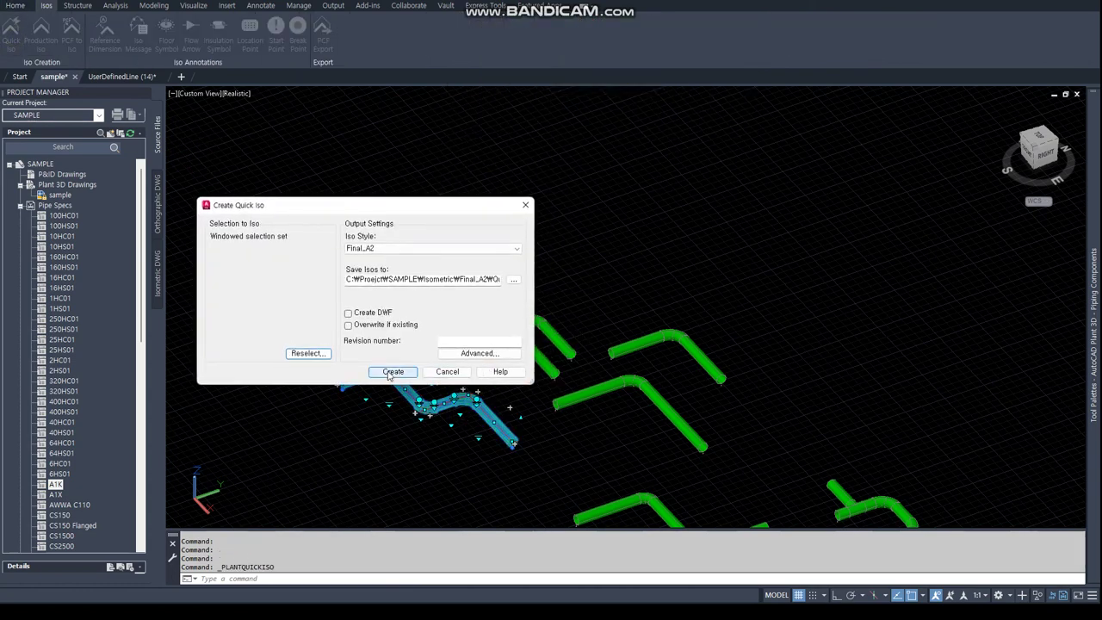
key("Return")
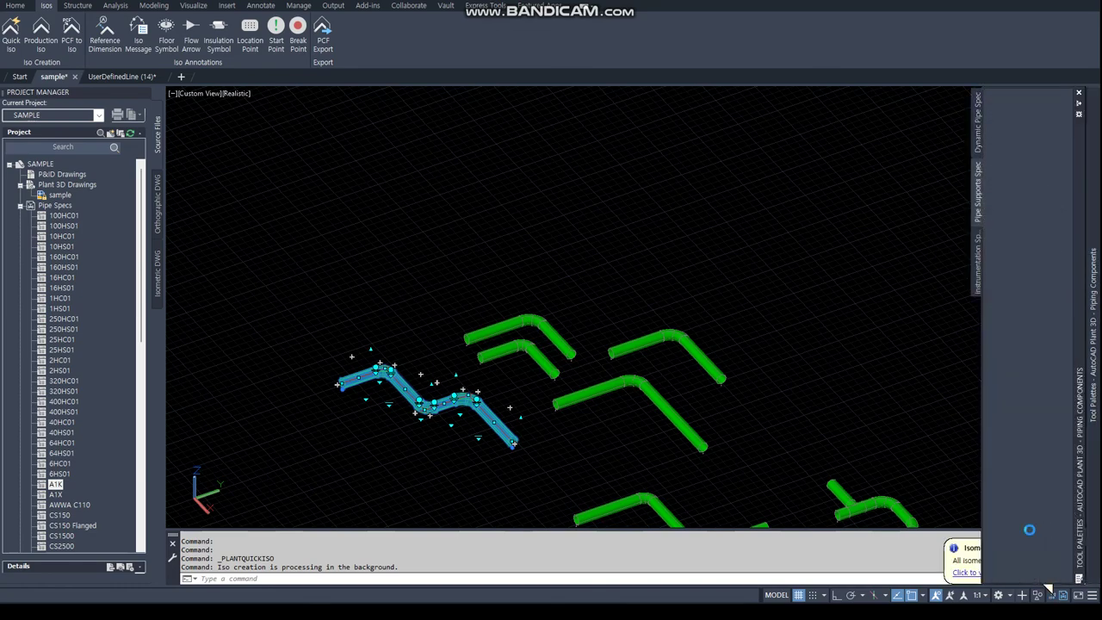
left_click(969, 574)
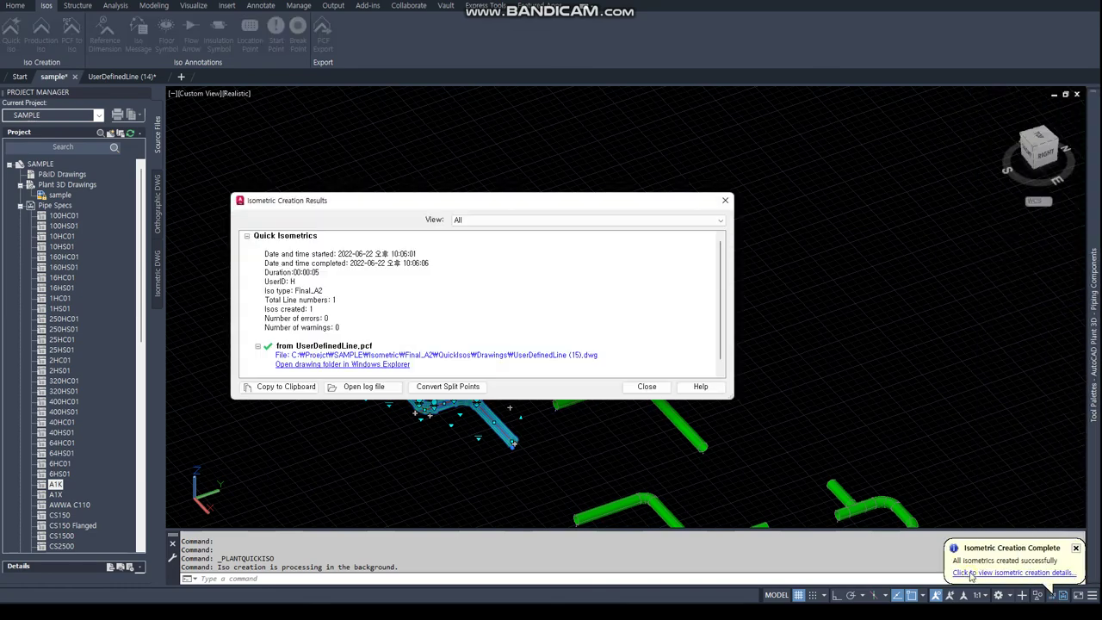
left_click(566, 355)
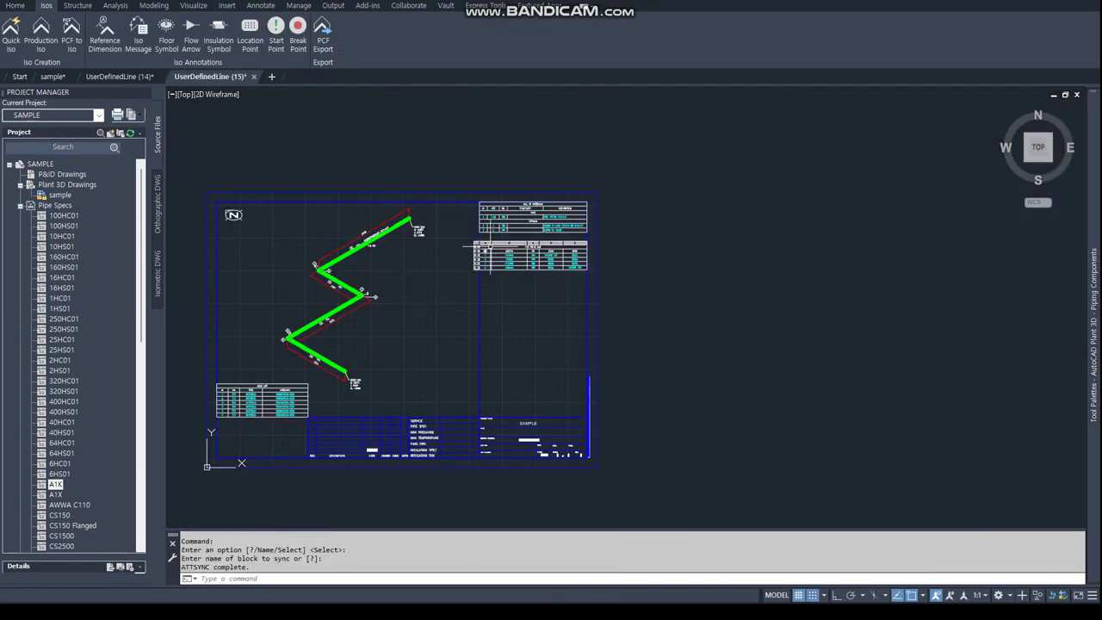
- Review the iso's bill of materials showing ELBOW 90 LONG and SHORT, then return to the sample model
scroll(491, 247, "up", 5)
scroll(551, 241, "up", 2)
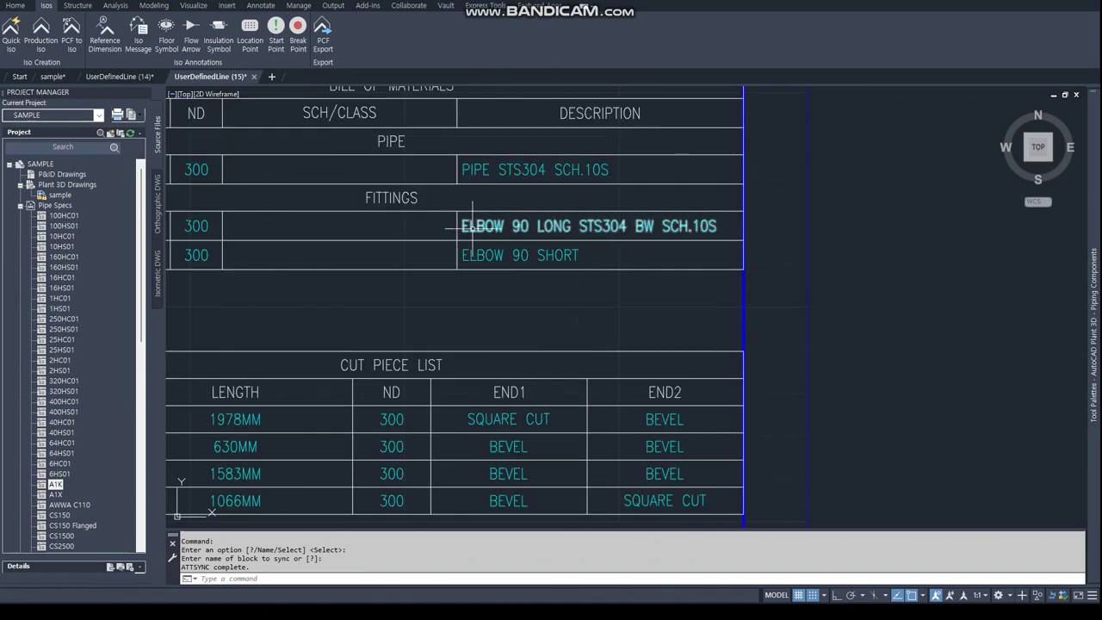
scroll(250, 253, "down", 3)
scroll(267, 270, "down", 4)
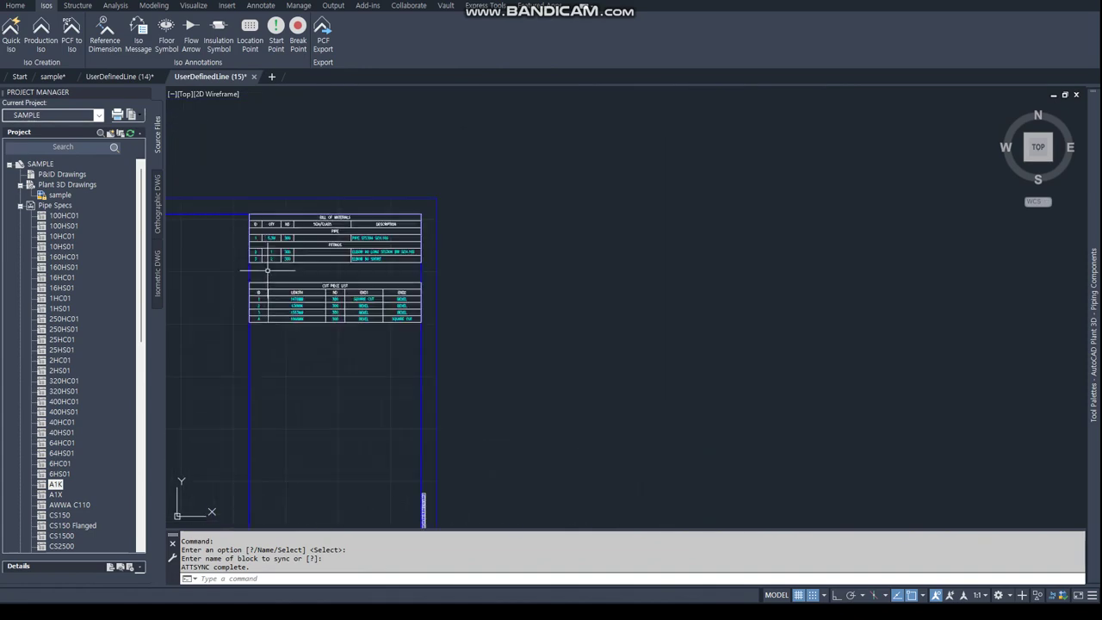
middle_click_drag(267, 270, 688, 290)
scroll(603, 319, "up", 3)
scroll(603, 319, "down", 2)
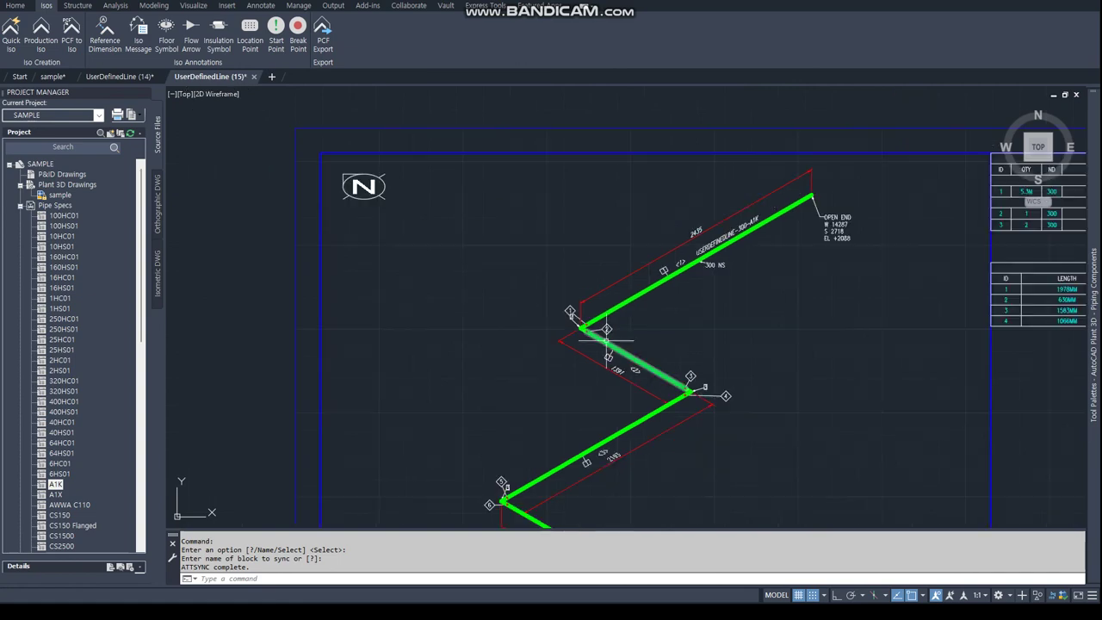
scroll(656, 346, "up", 2)
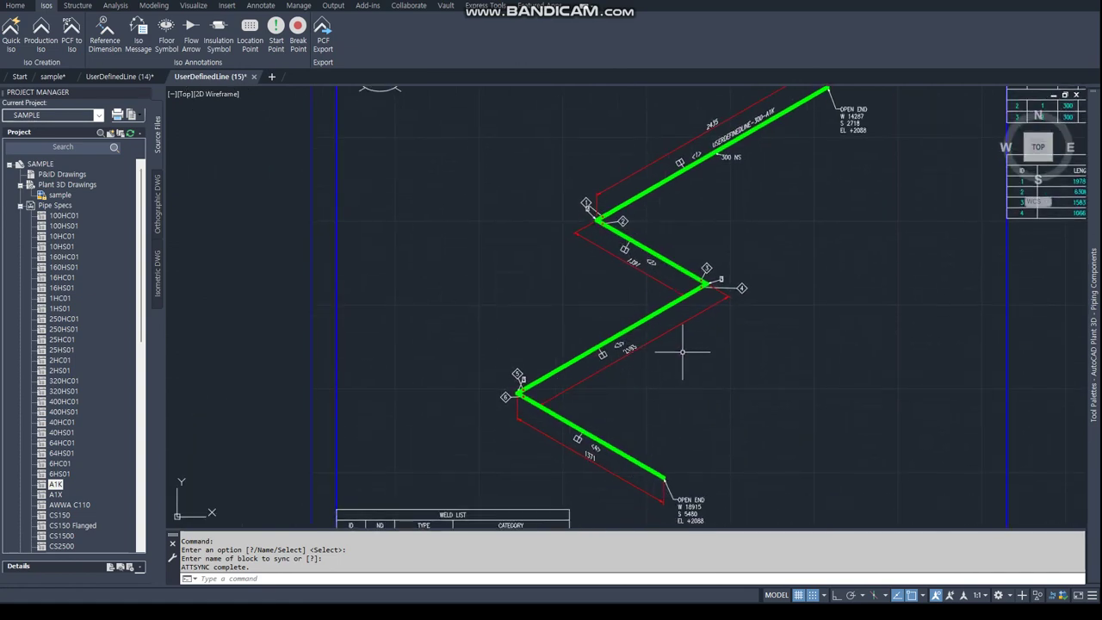
middle_click_drag(685, 345, 552, 355)
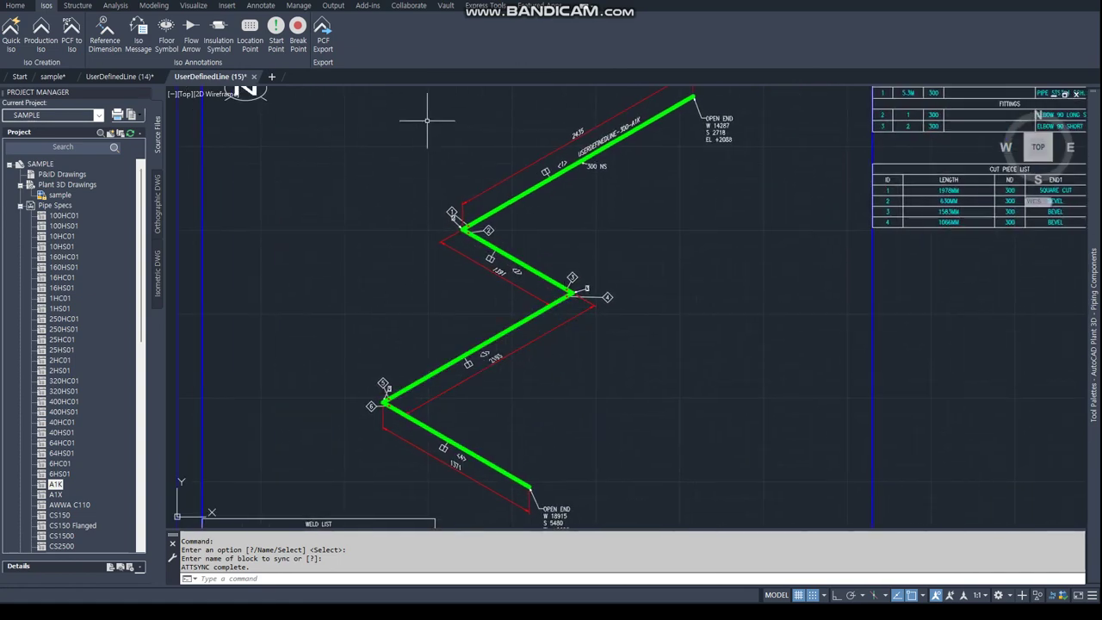
left_click(41, 79)
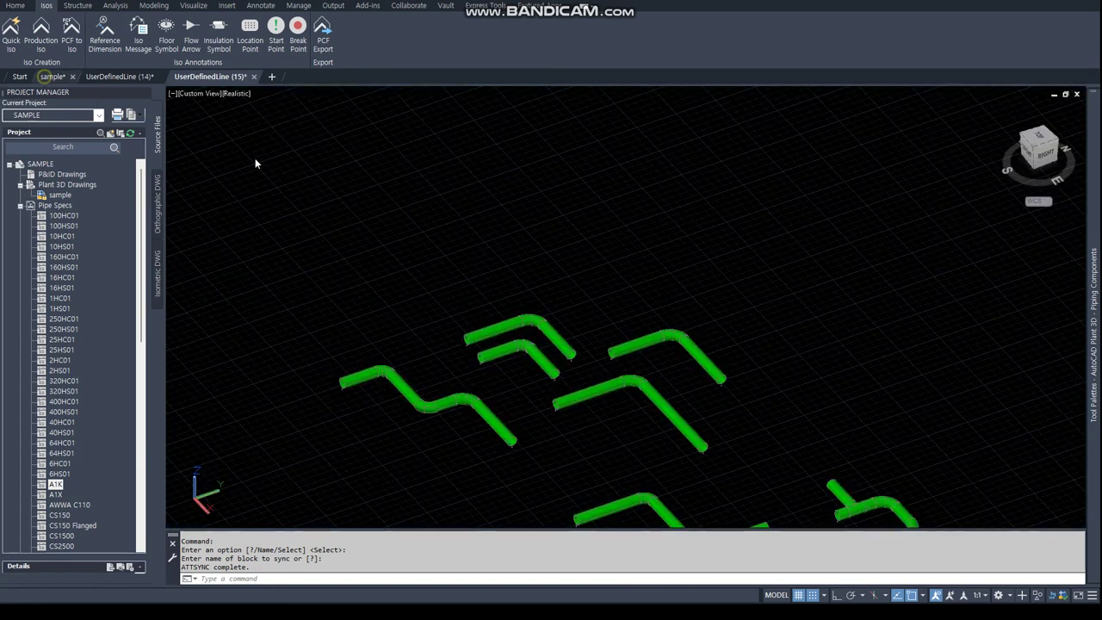
middle_click_drag(455, 308, 483, 263)
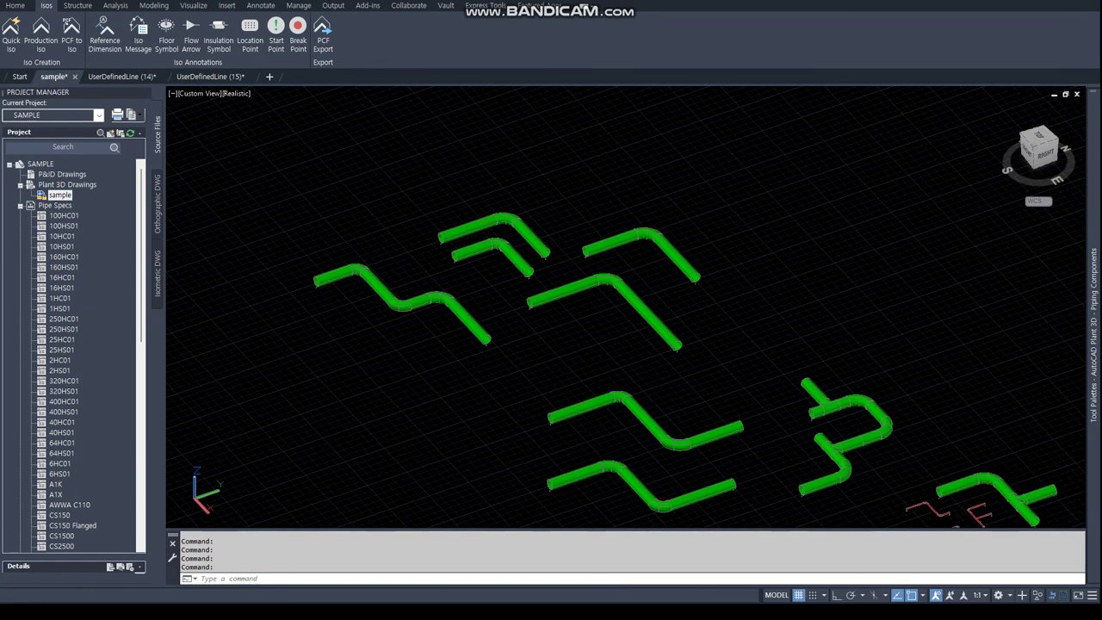